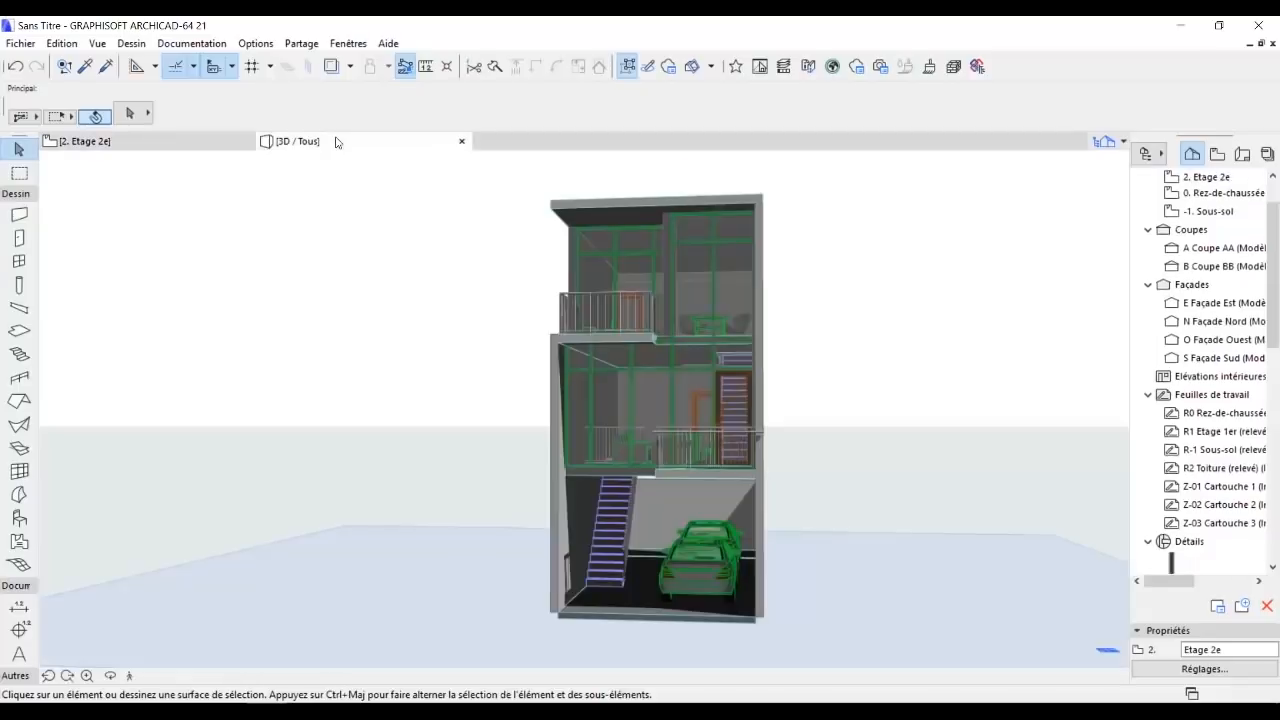
scroll(668, 414, "up", 4)
middle_click_drag(668, 414, 436, 502, "shift")
scroll(714, 458, "down", 2)
scroll(614, 487, "up", 3)
scroll(614, 487, "down", 5)
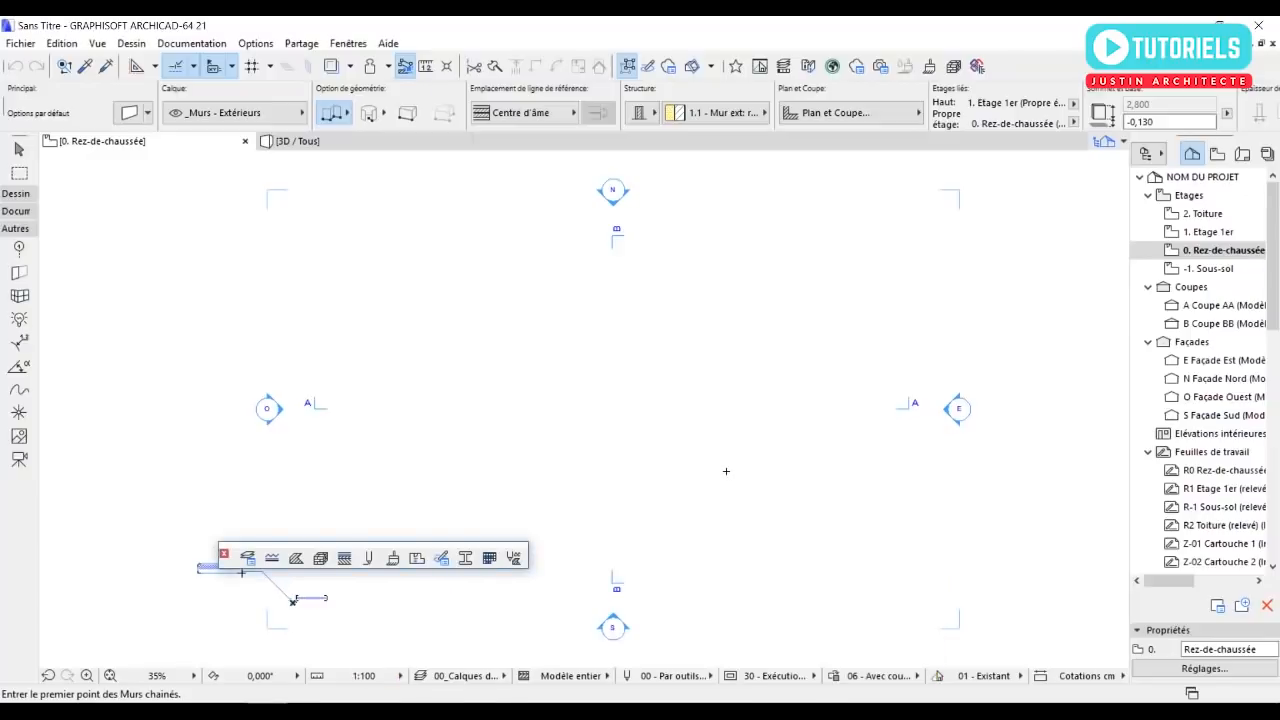
Leave the wall command and expand the Dessin group of tools.
key("Escape")
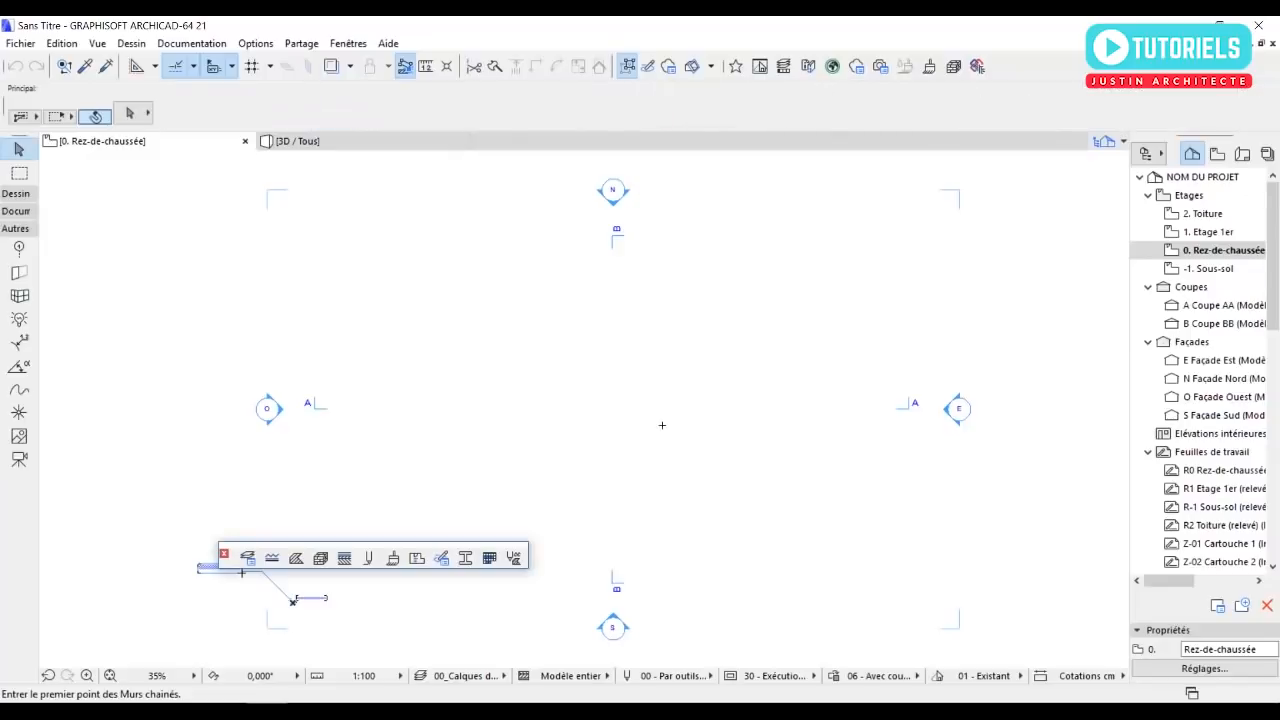
left_click(28, 231)
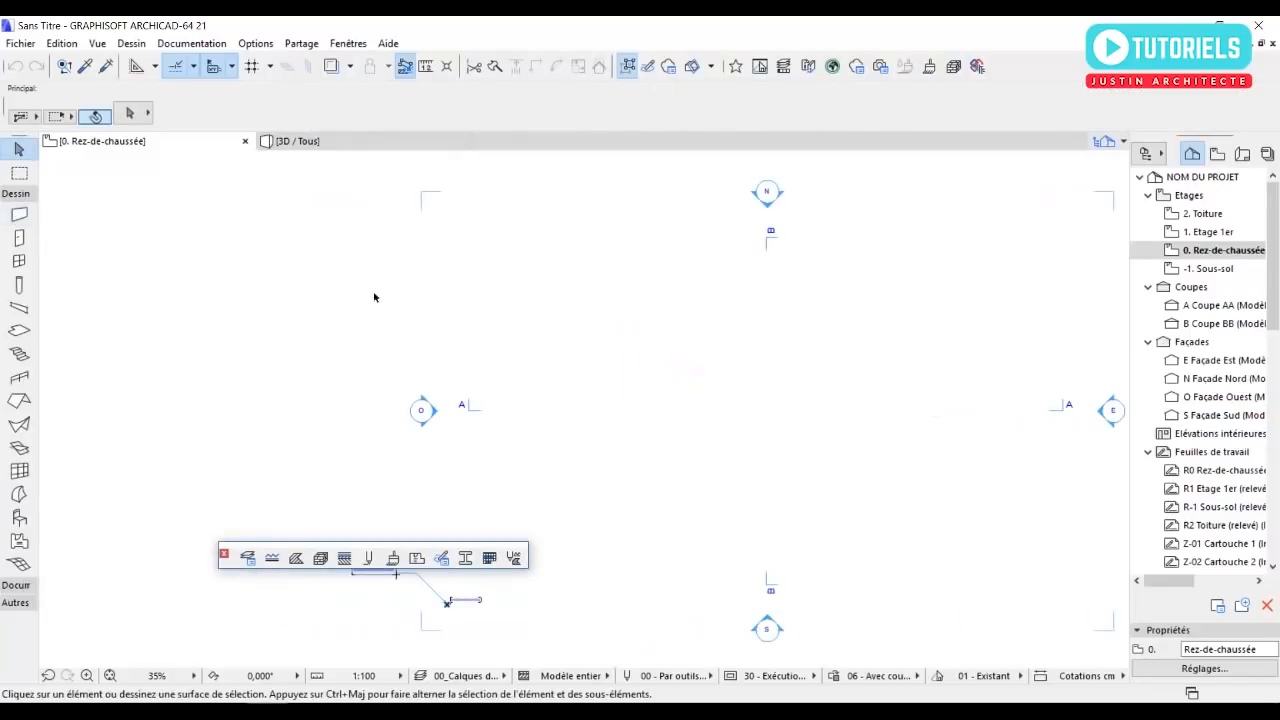
middle_click_drag(741, 459, 687, 458)
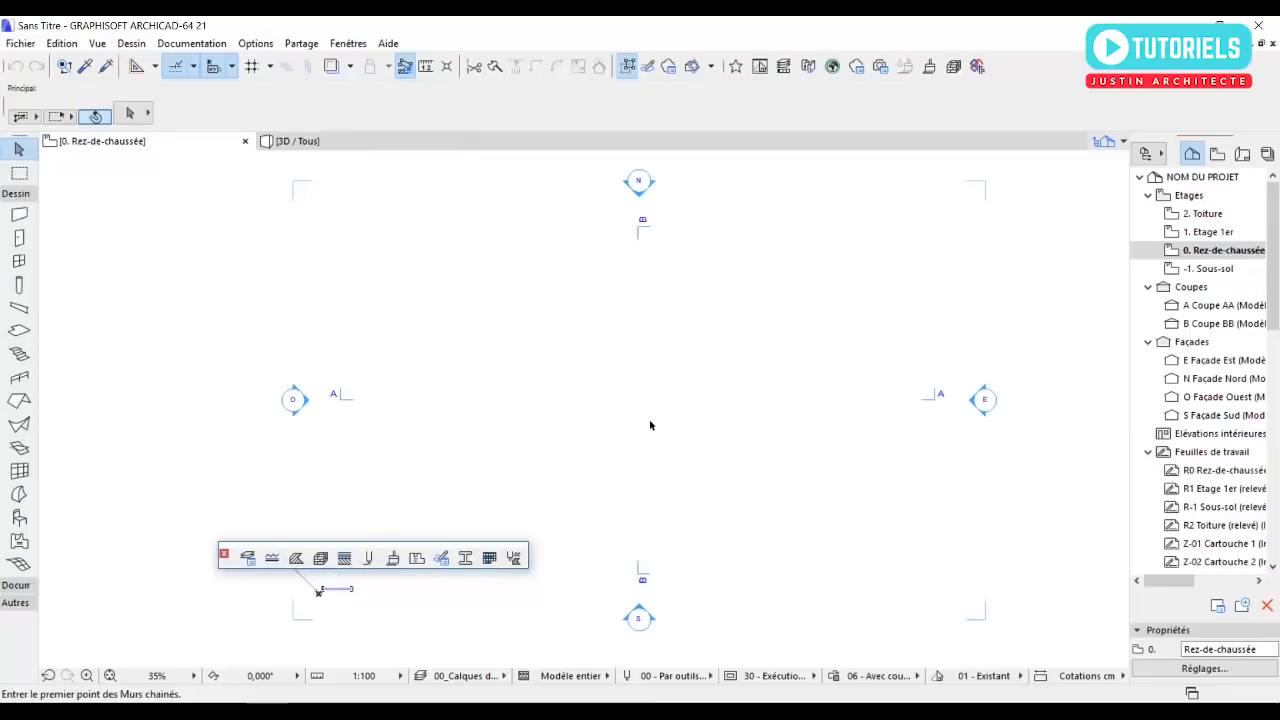
Set the project's model working unit to centimètre.
left_click(266, 44)
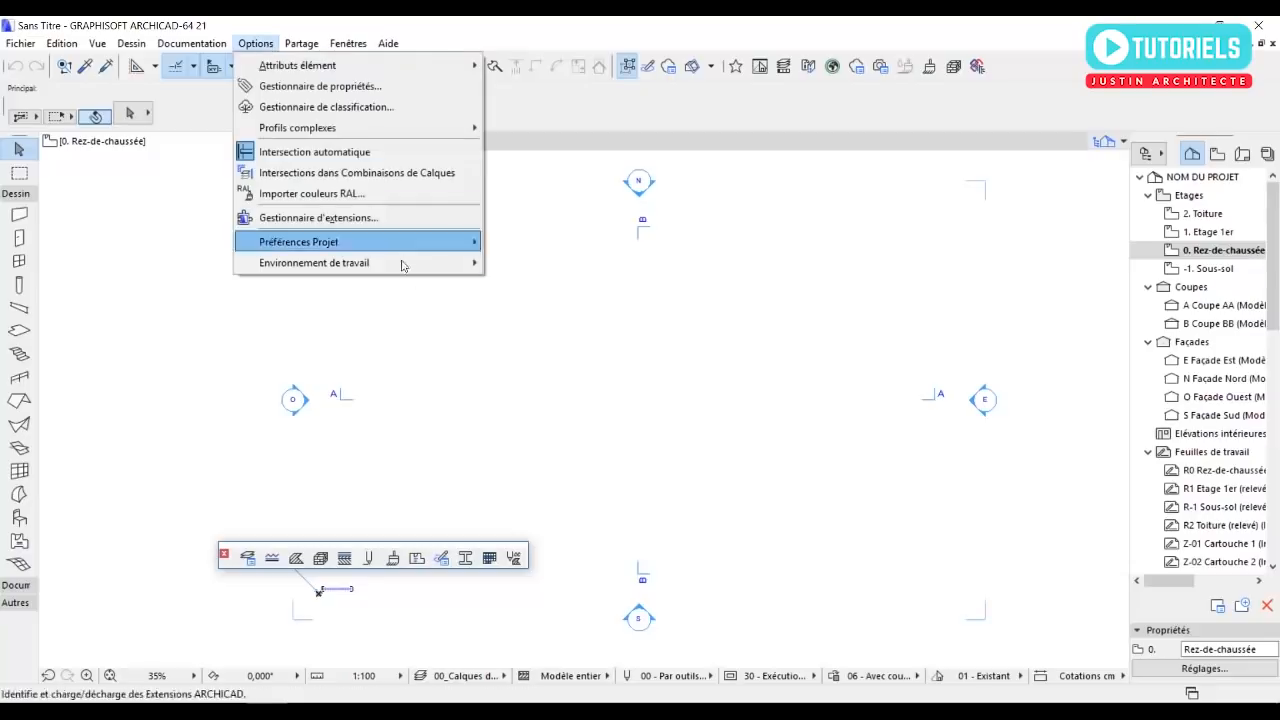
mouse_move(437, 245)
left_click(519, 245)
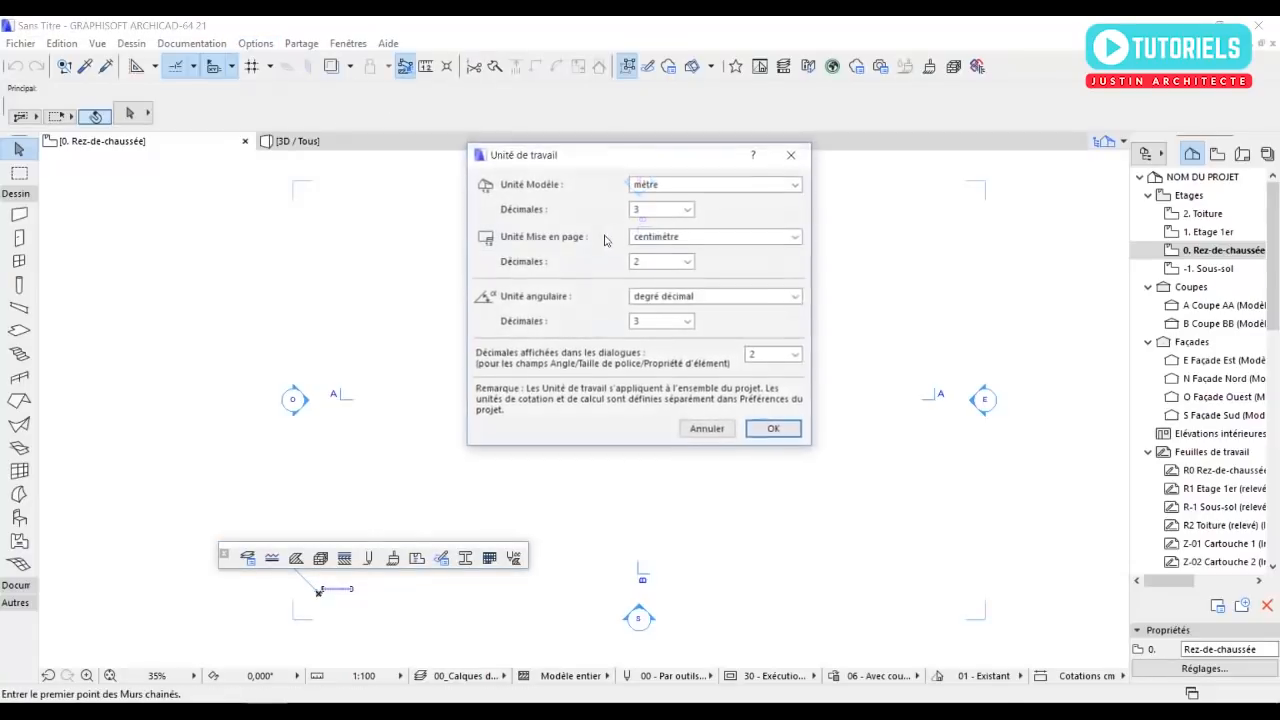
left_click(660, 184)
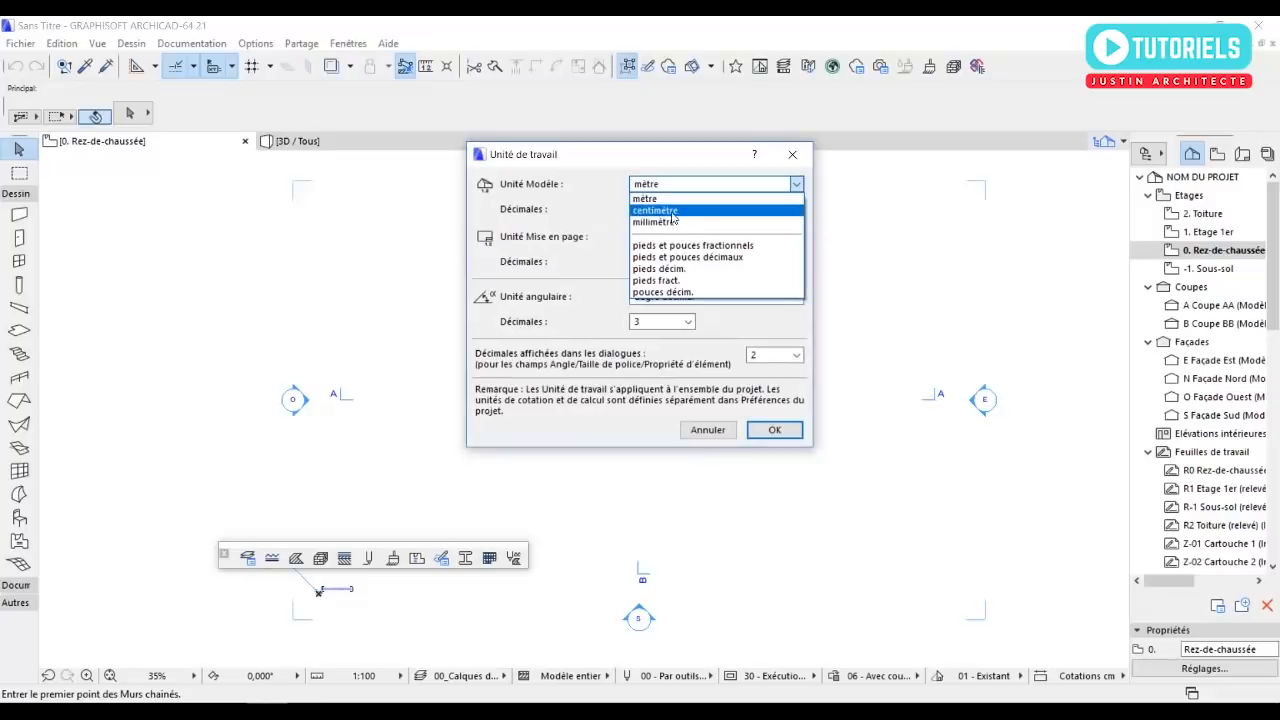
left_click(660, 211)
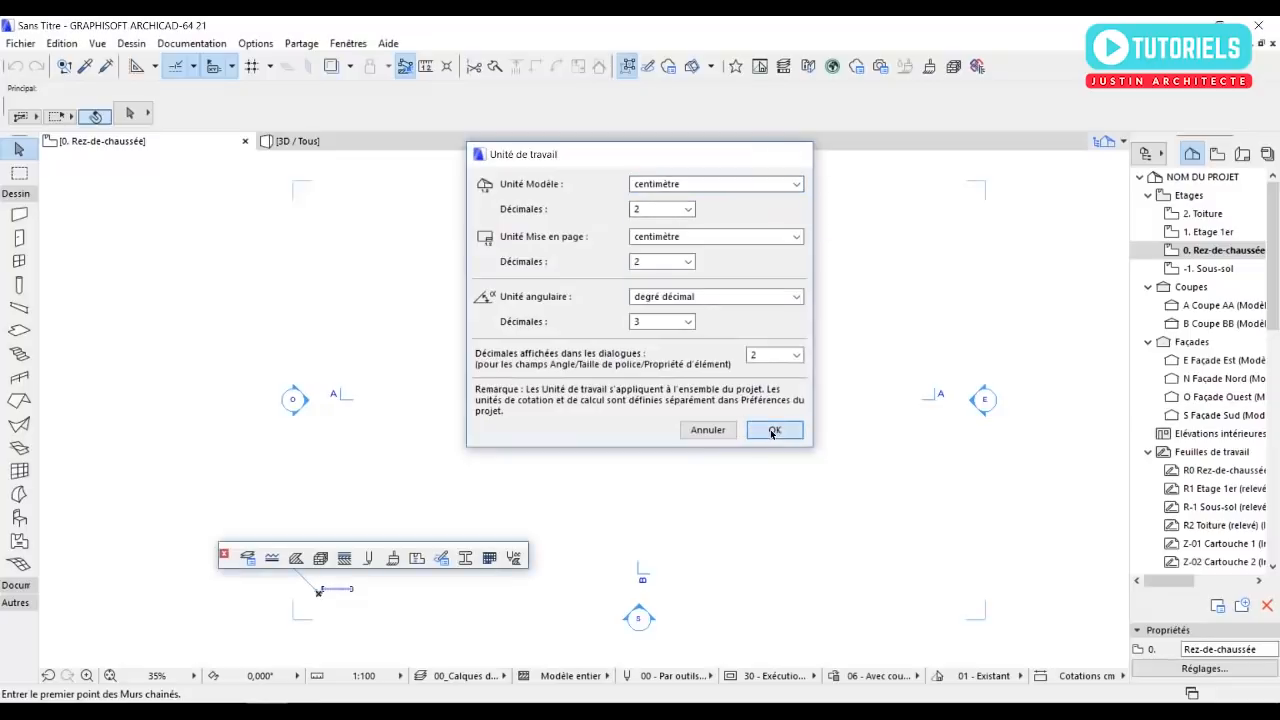
left_click(774, 430)
In the storey settings, set the storey height to 340 cm for Rez-de-chaussée and 320 cm for Etage 1er.
left_click(134, 44)
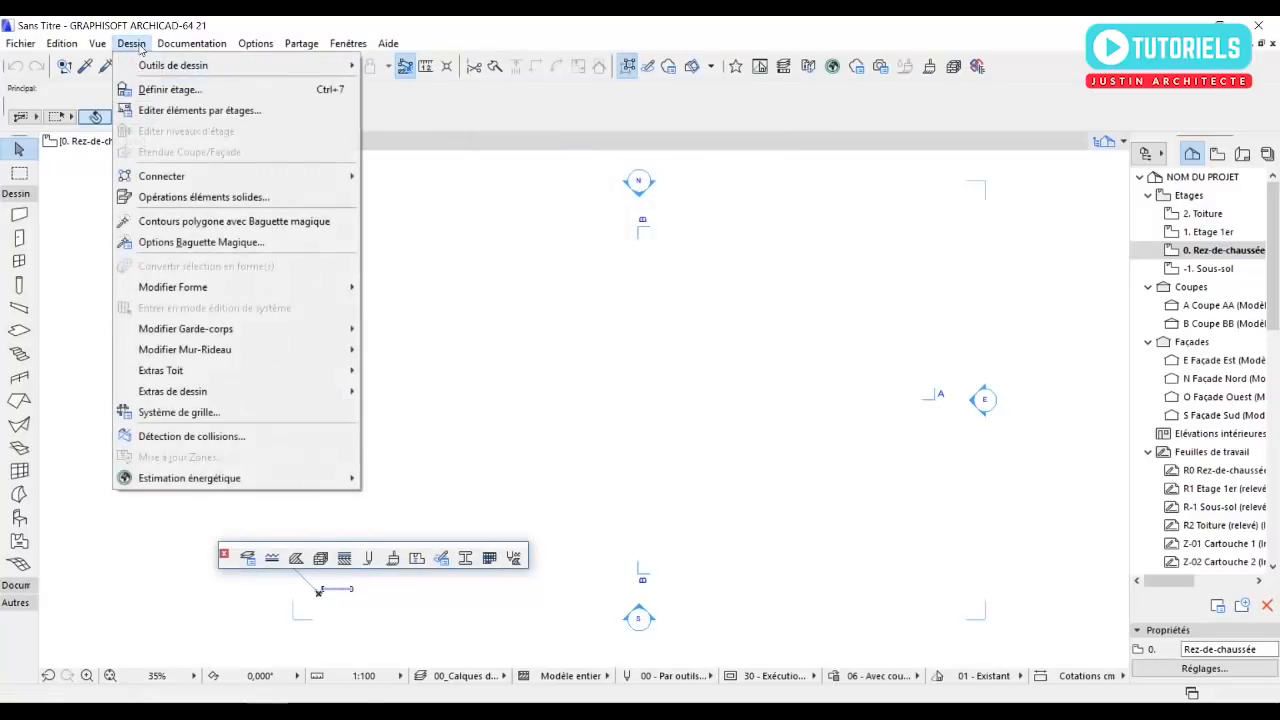
left_click(170, 89)
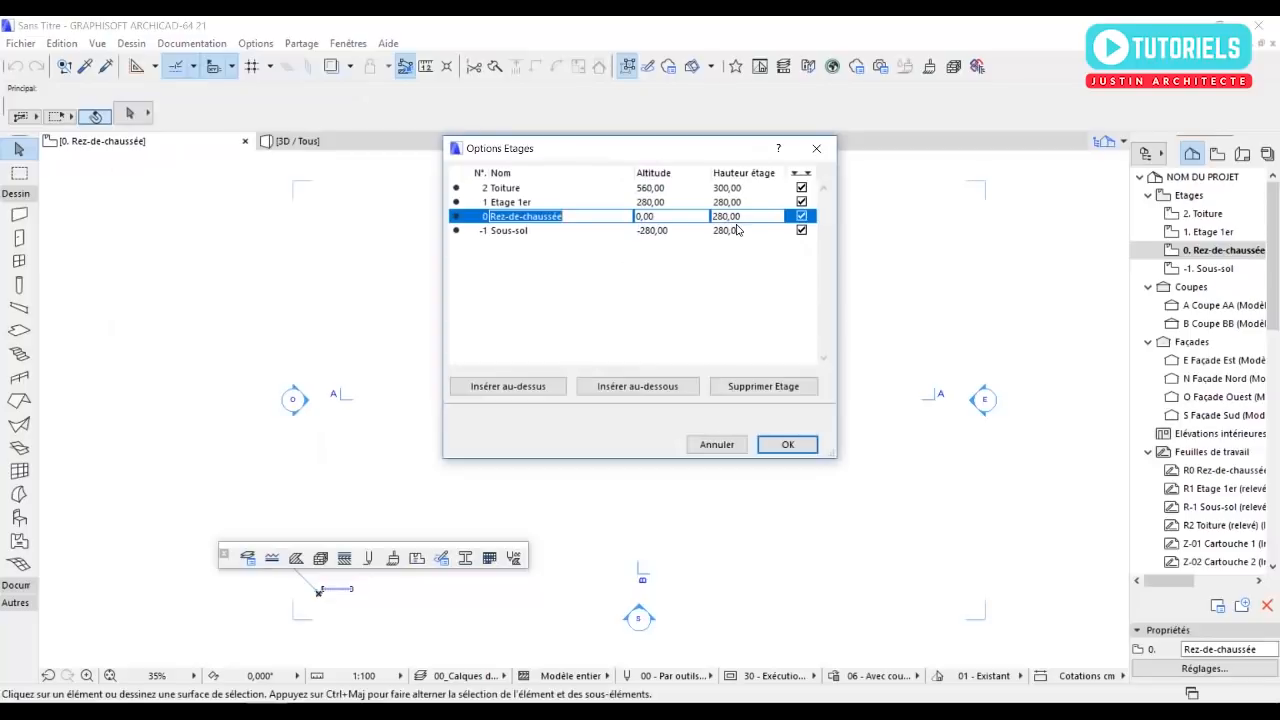
left_click(746, 218)
double_click(750, 225)
type("340")
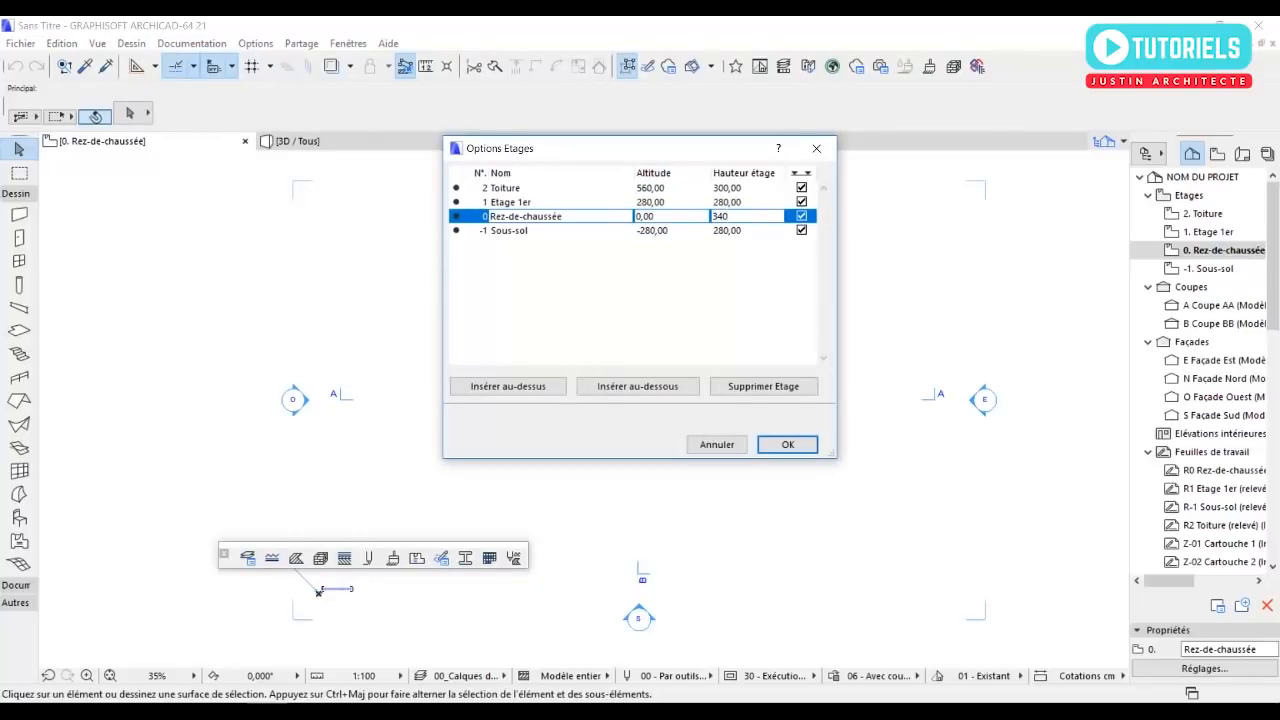
left_click(730, 205)
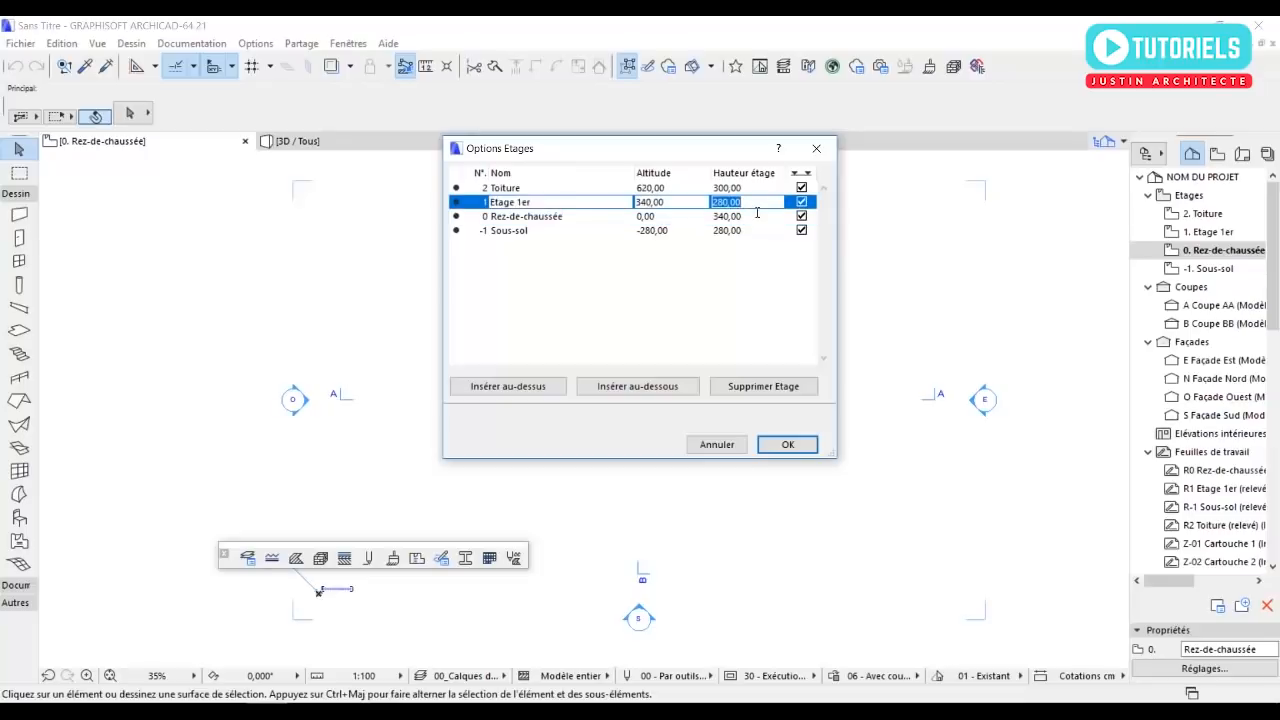
type("320")
Insert a 320 cm high storey named Etage 2e above Etage 1er and confirm the storey settings.
left_click(533, 393)
left_click(531, 388)
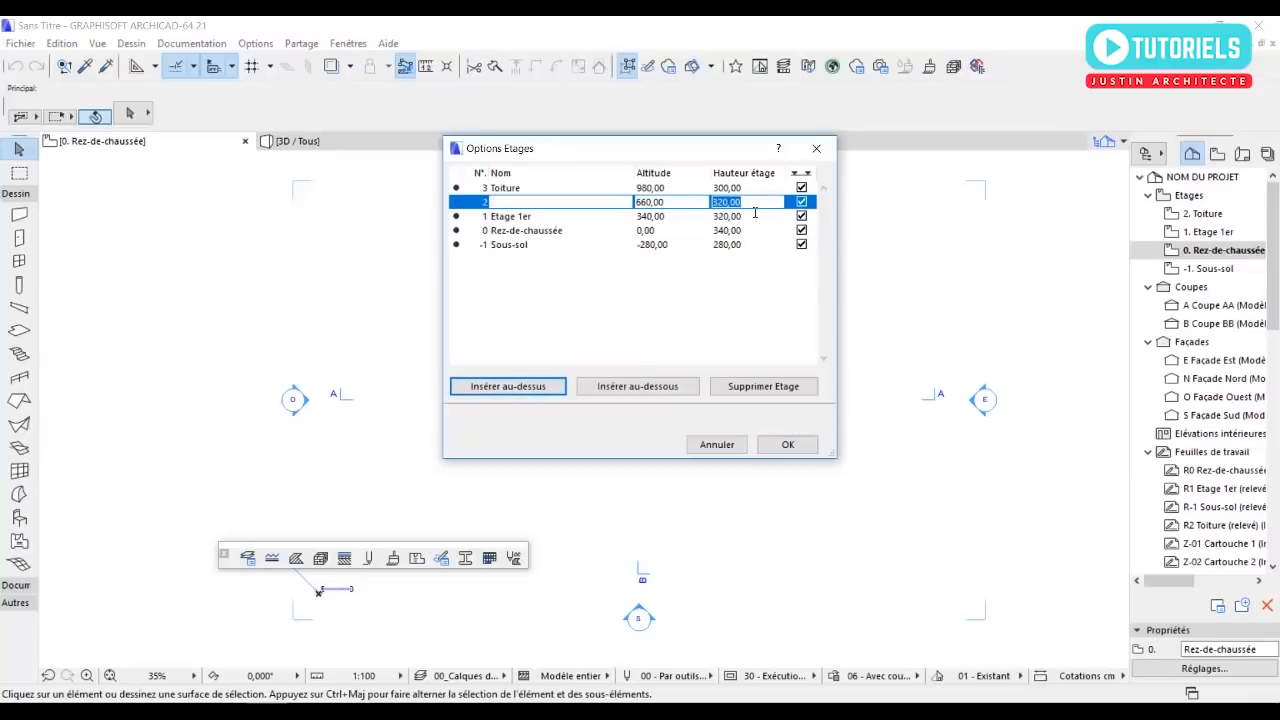
type("E")
left_click(528, 207)
left_click(591, 204)
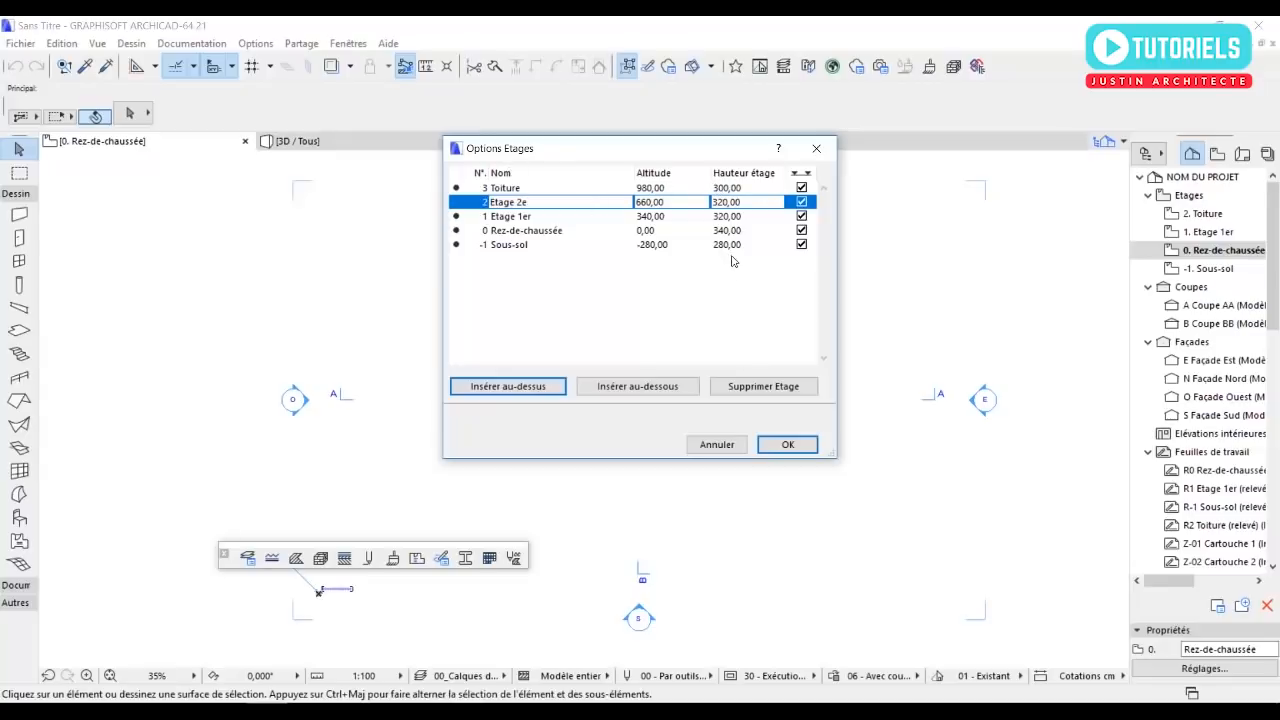
left_click(557, 232)
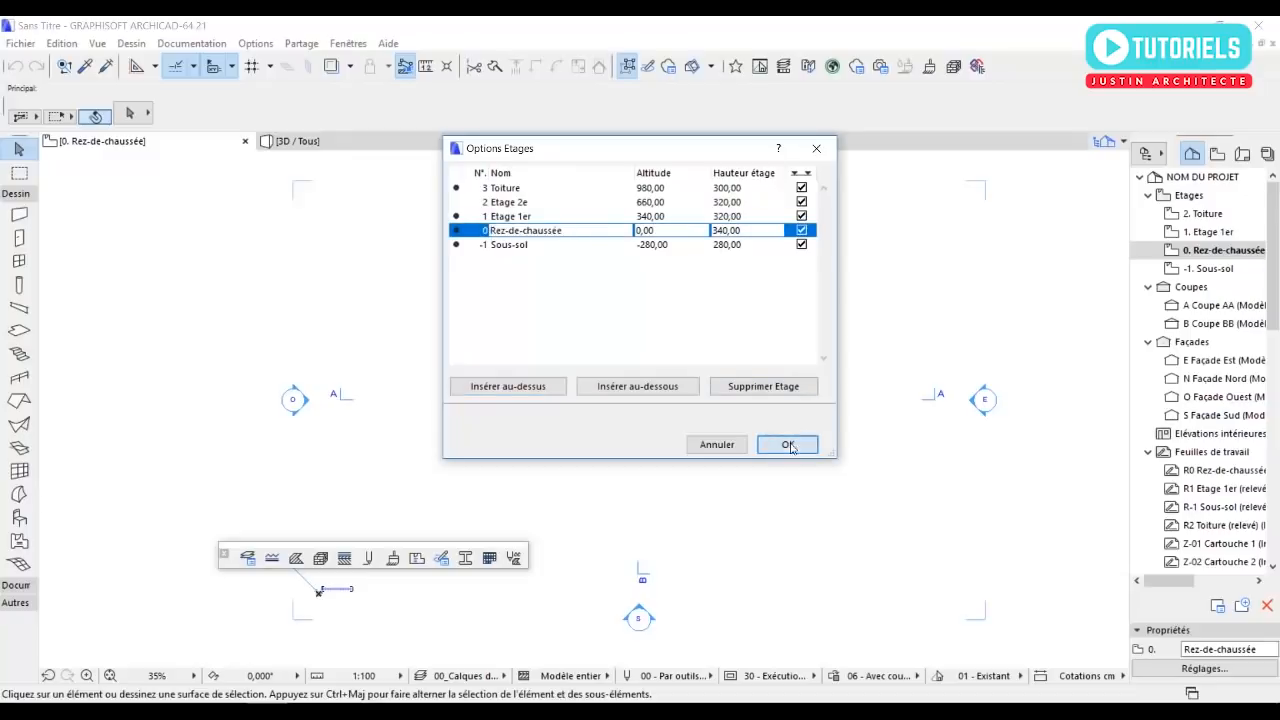
left_click(789, 444)
In the default wall settings, use a thickness of 18 cm and the building material Brique - Ciment (extérieur).
scroll(700, 346, "up", 3)
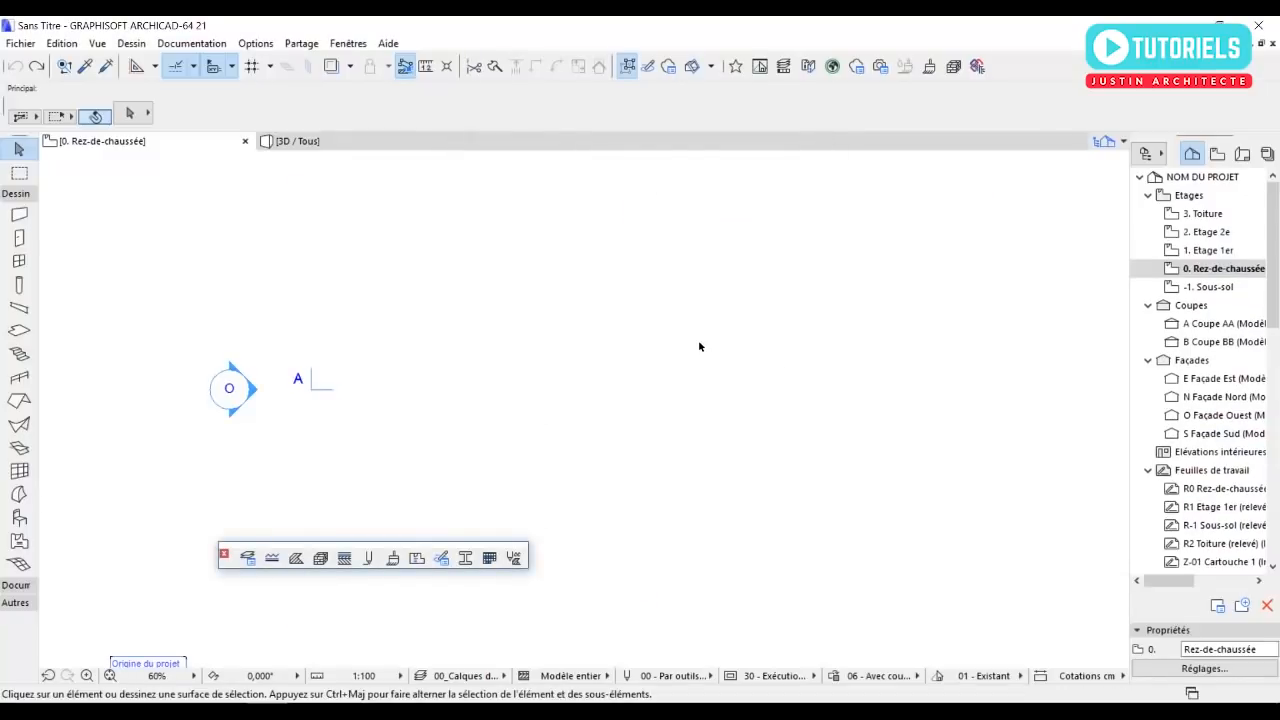
left_click(19, 214)
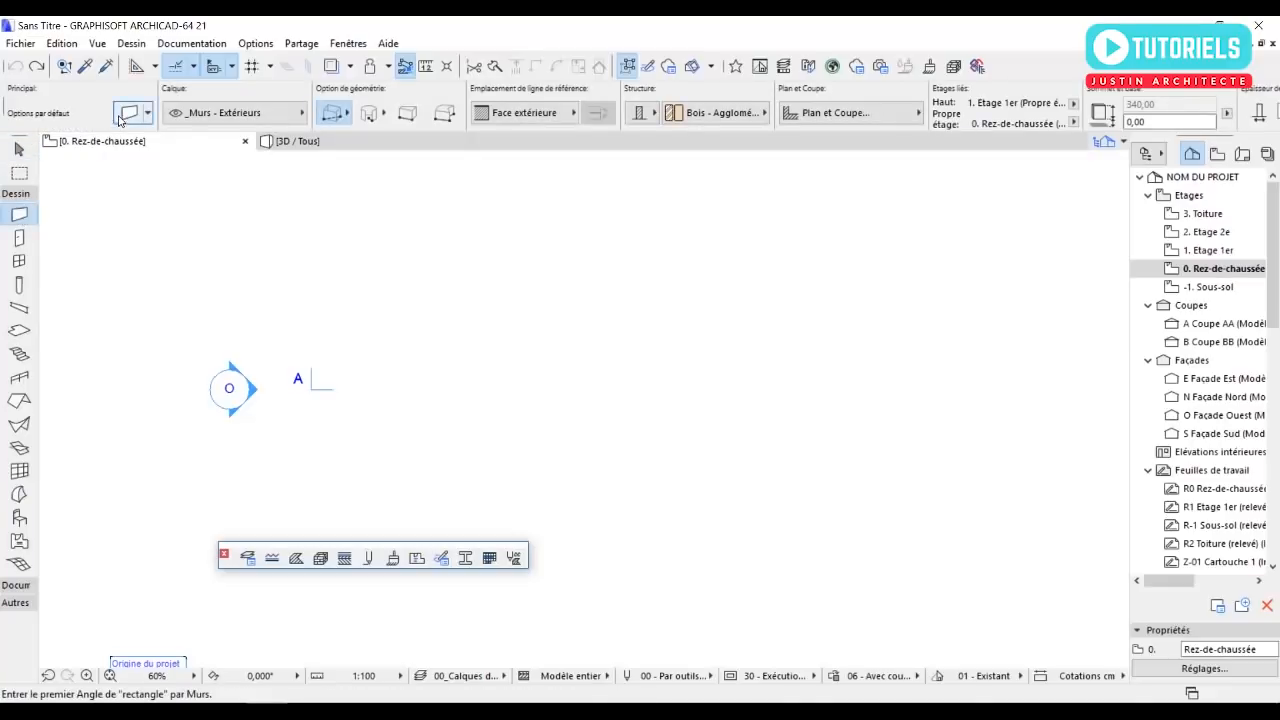
left_click(129, 112)
double_click(765, 253)
left_click(576, 220)
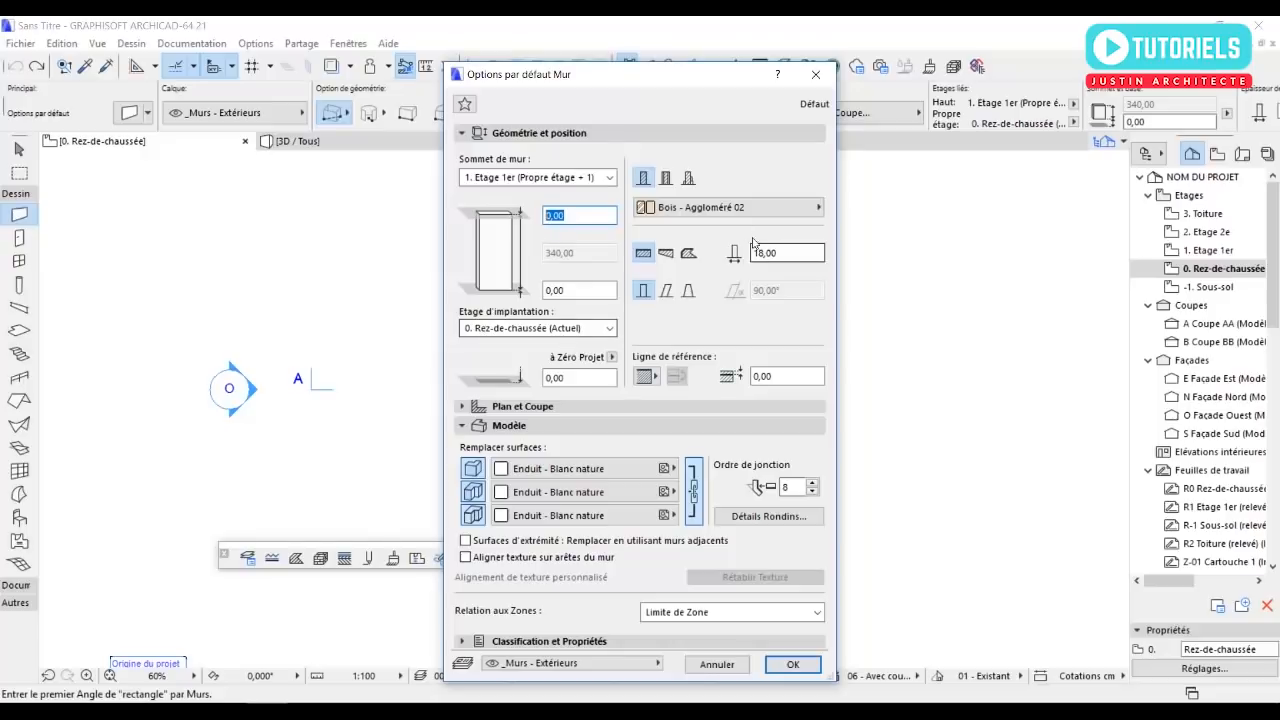
left_click(666, 208)
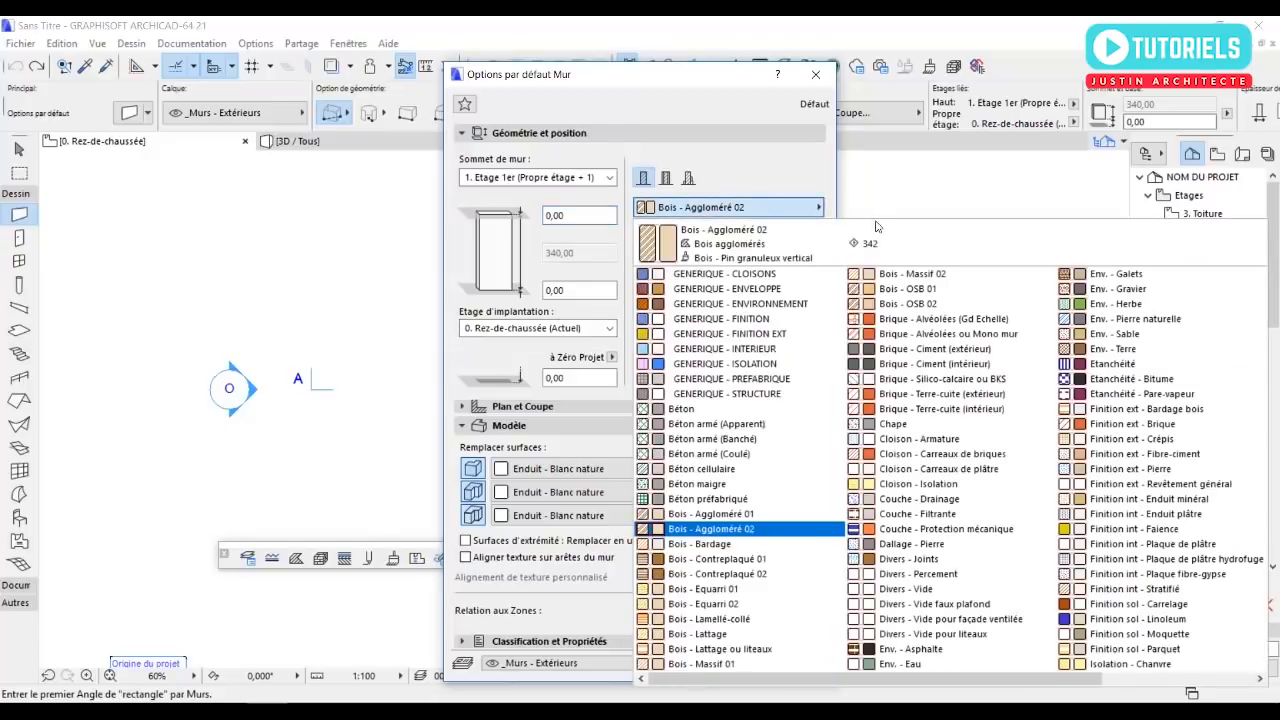
left_click(893, 349)
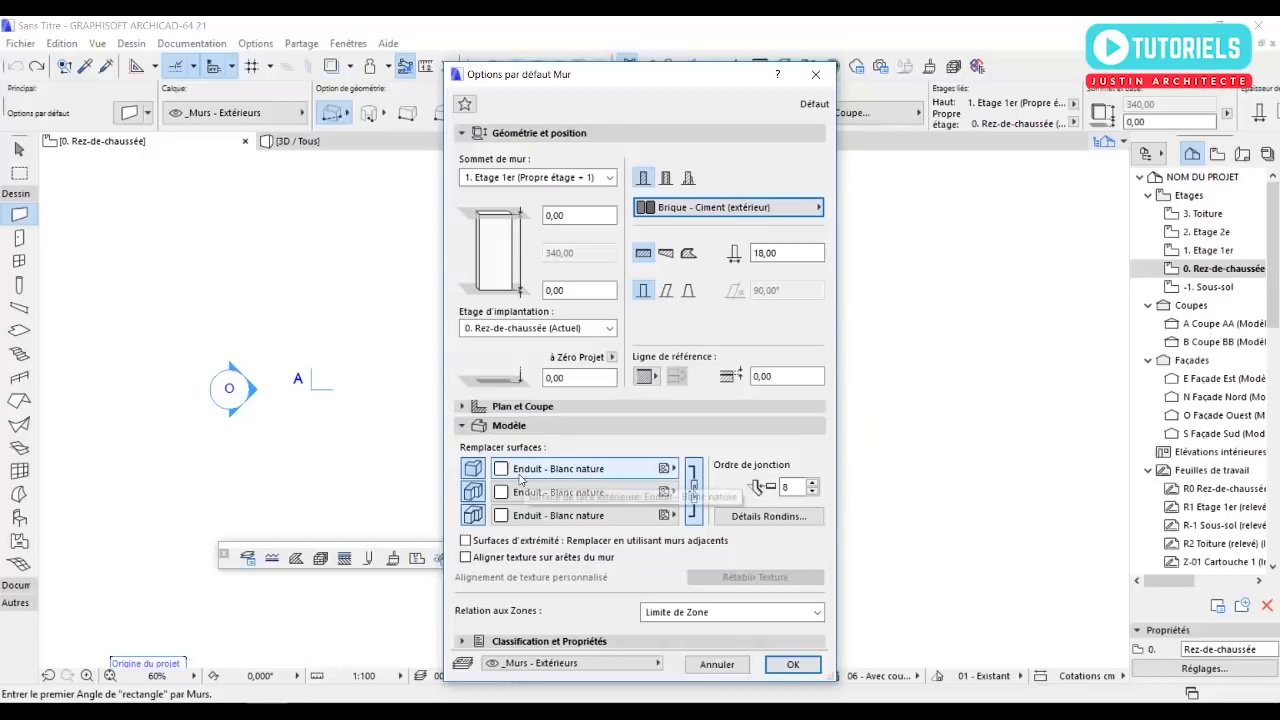
Set the default wall's linked surface overrides to Enduit - Blanc nature and confirm the wall settings.
left_click(592, 476)
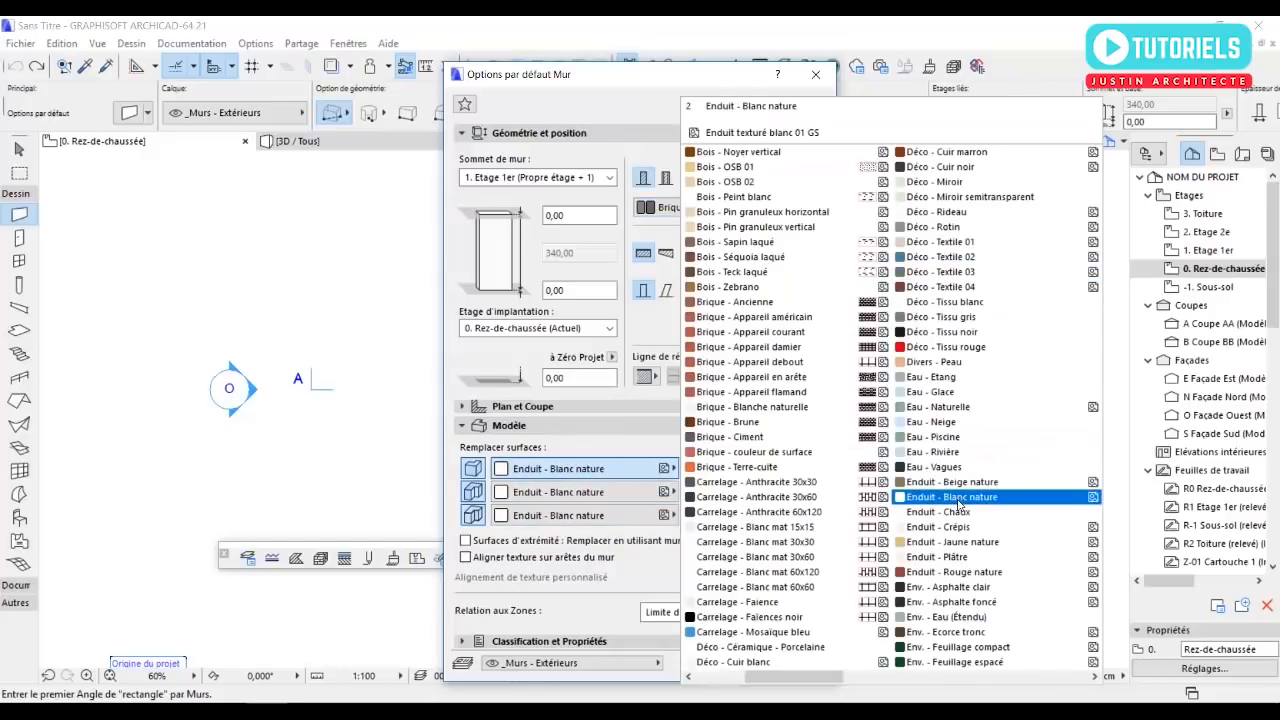
left_click(883, 490)
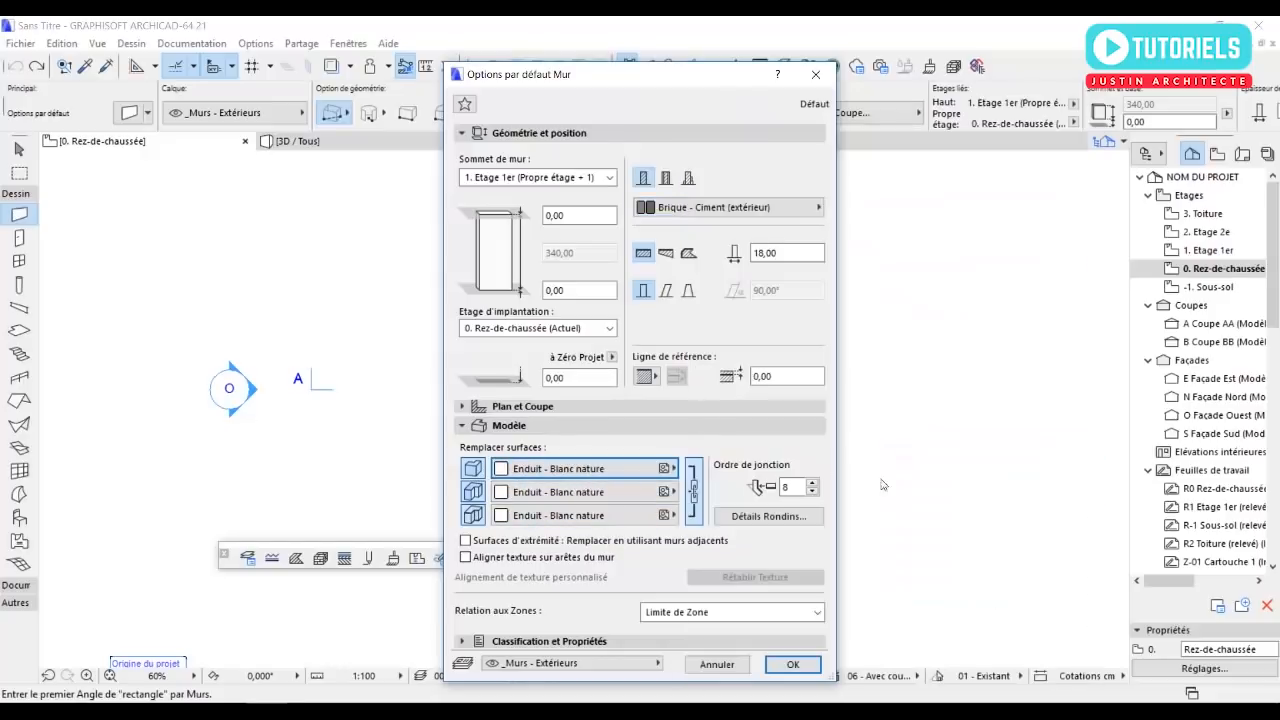
left_click(692, 484)
left_click(792, 664)
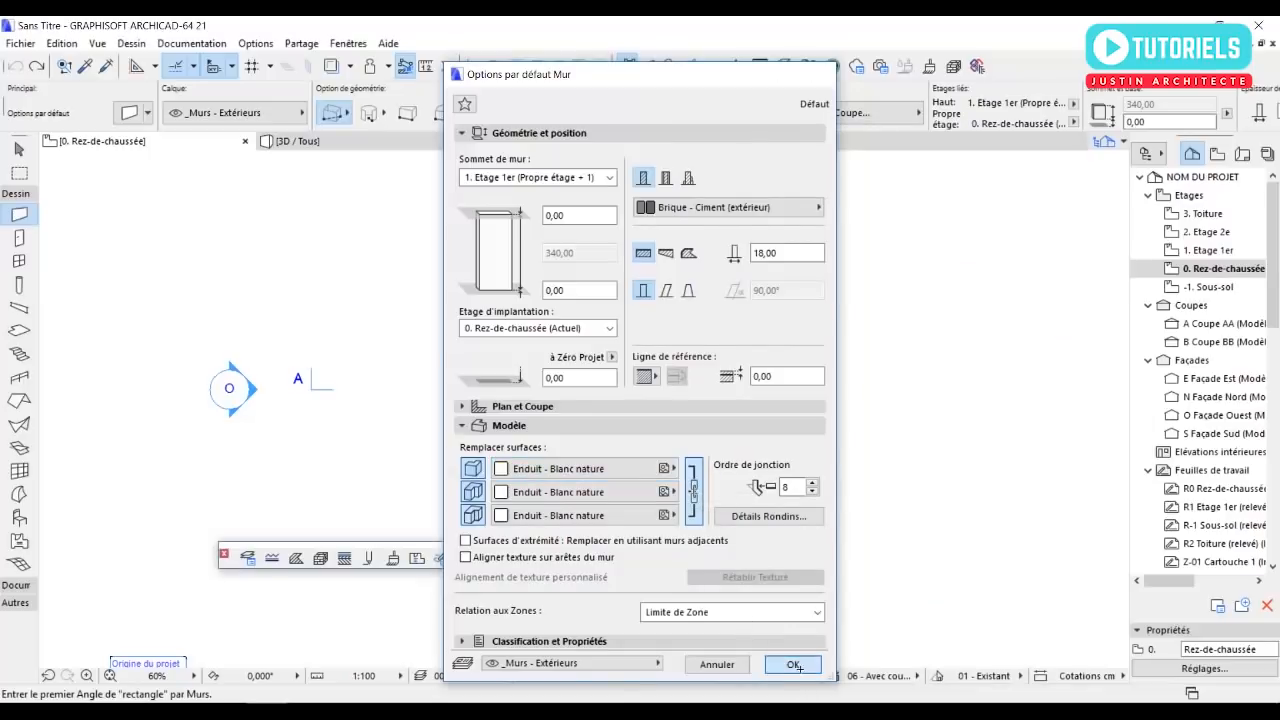
Draw a rectangular enclosure of exterior walls on the ground floor, 500 cm wide and 1500 cm long.
scroll(369, 193, "up", 1)
left_click(336, 114)
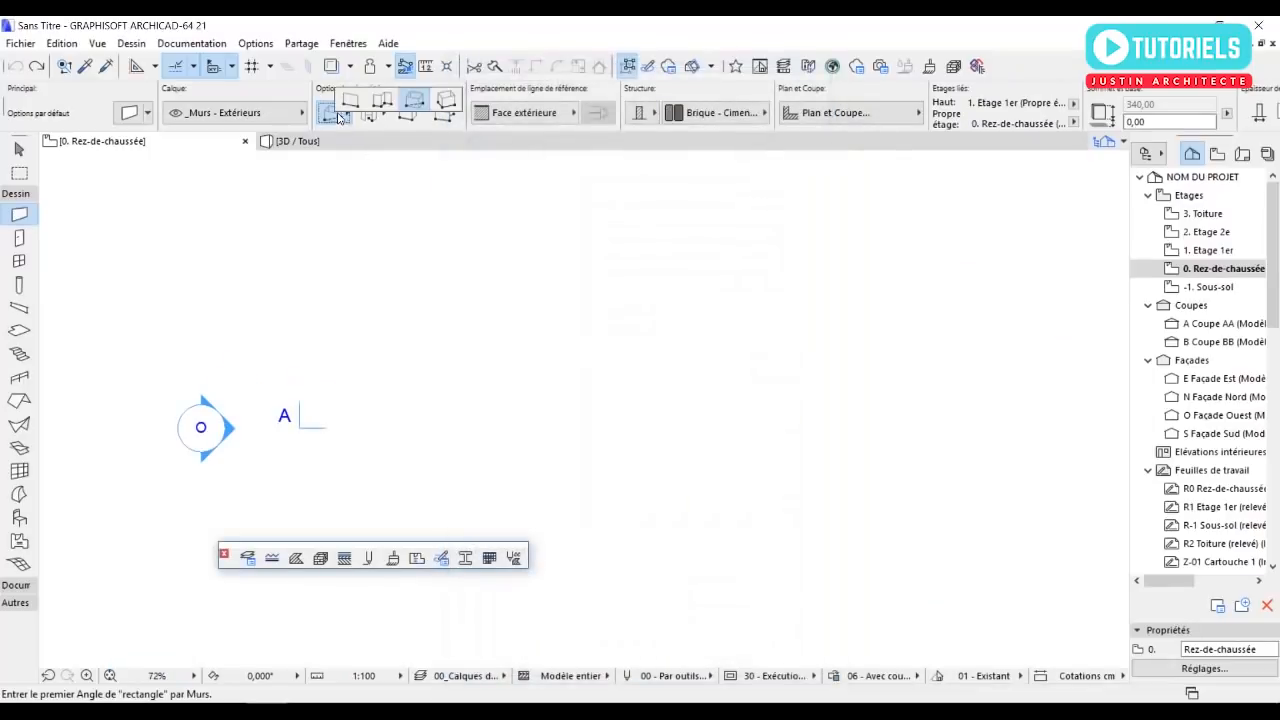
left_click(416, 103)
scroll(573, 322, "down", 3)
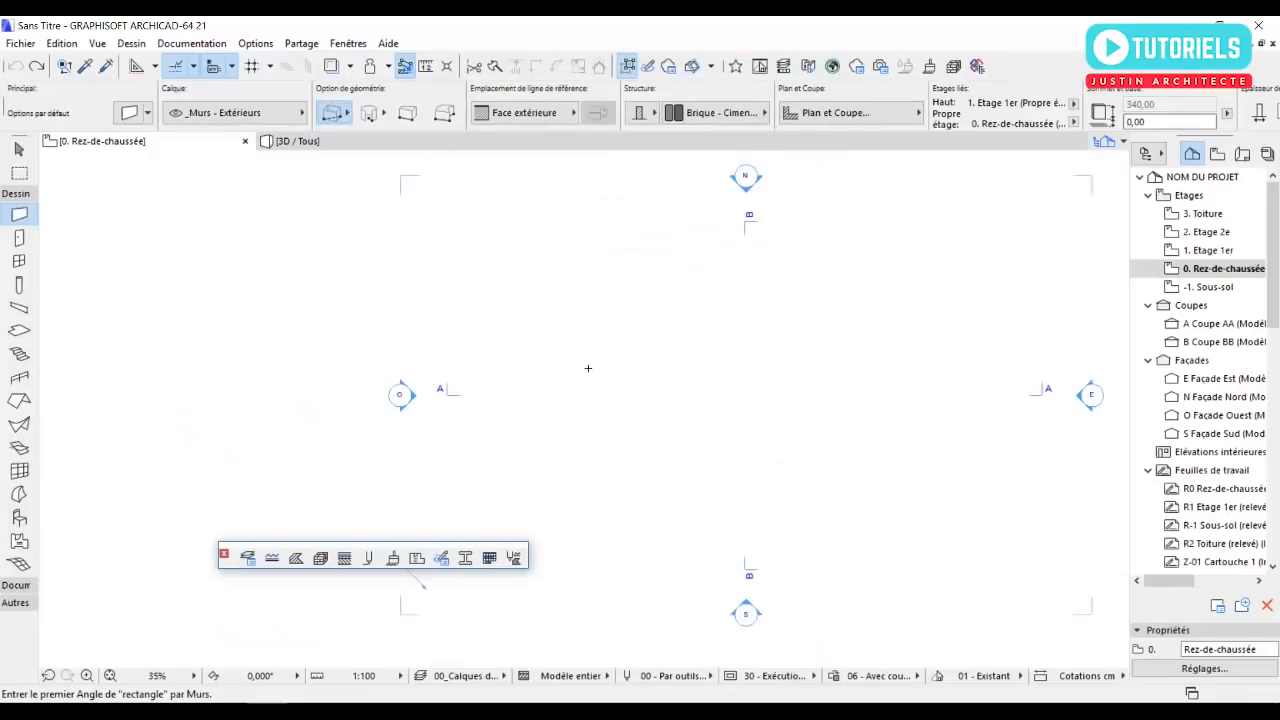
left_click(676, 299)
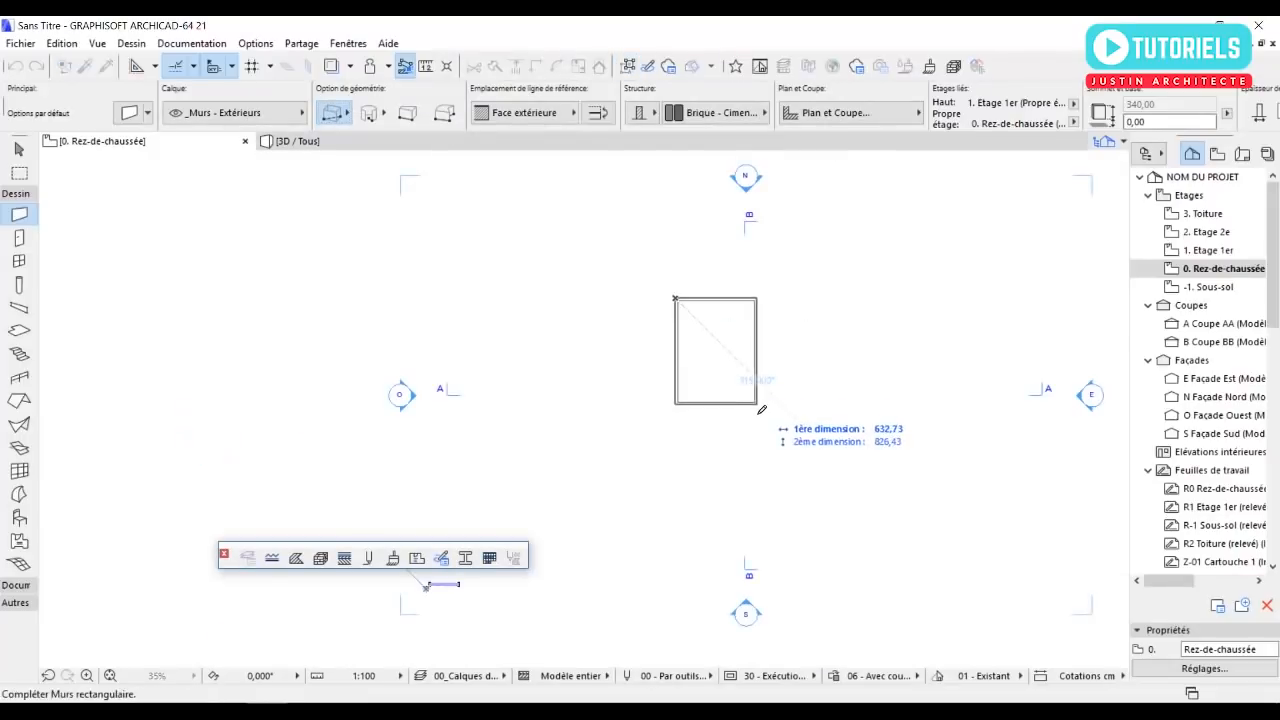
scroll(765, 412, "up", 4)
scroll(790, 470, "down", 1)
type("500")
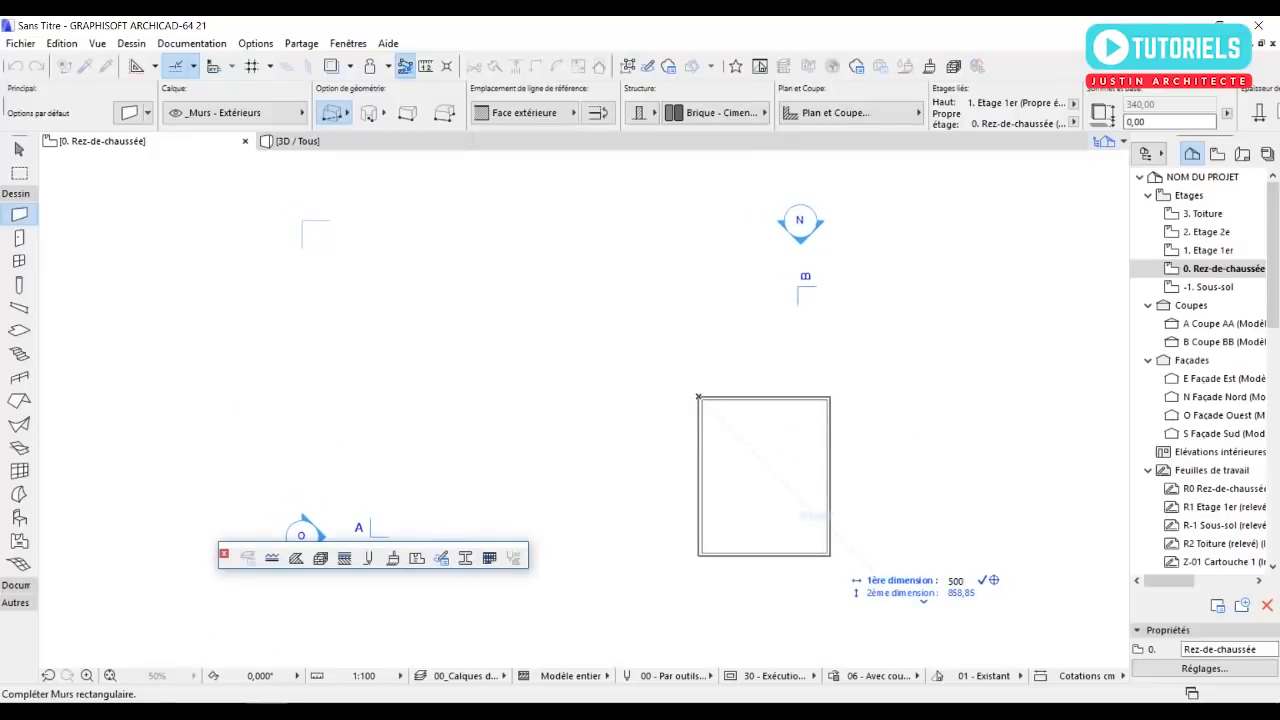
key("Tab")
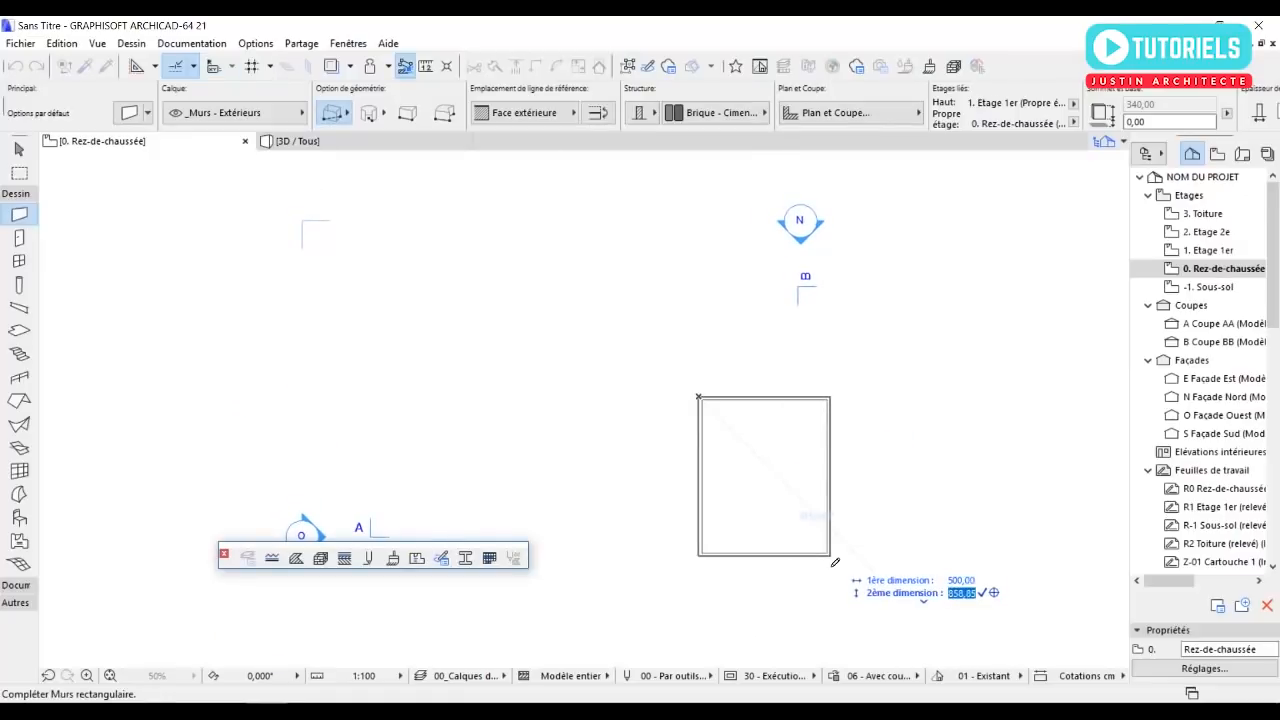
type("150")
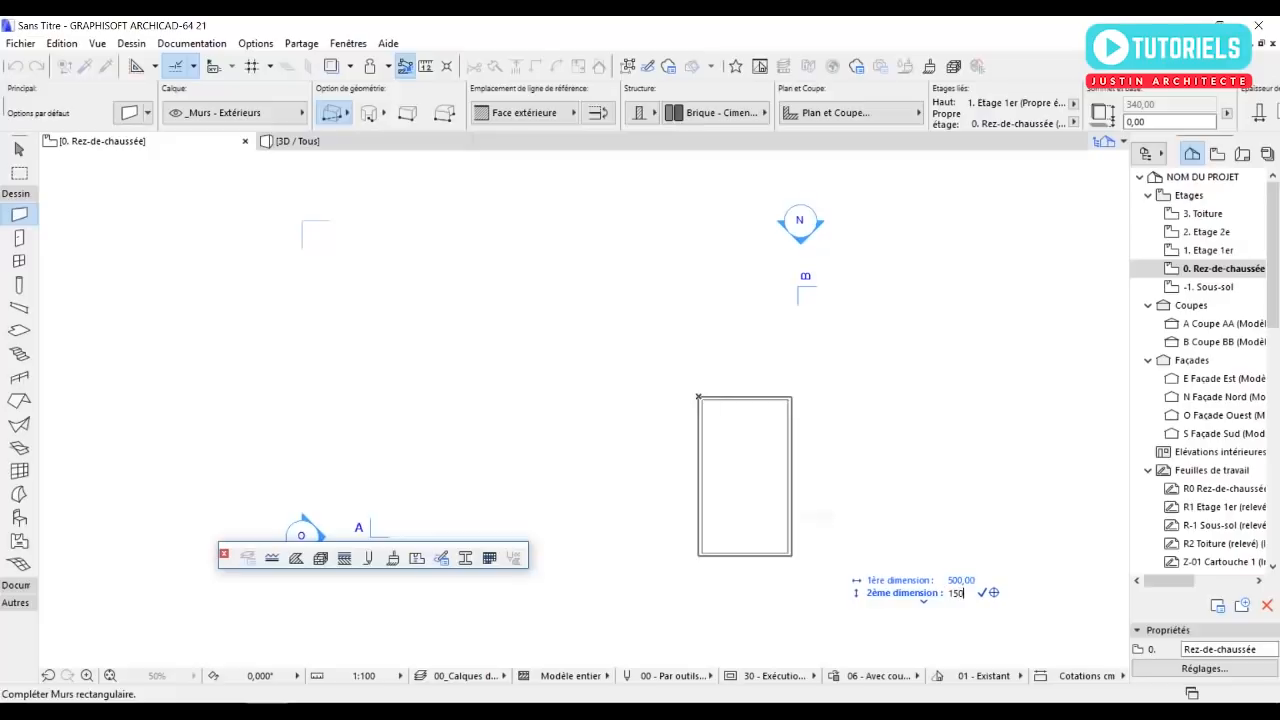
type("0")
key("Return")
mouse_move(690, 583)
middle_mouse_down()
mouse_move(659, 380)
mouse_move(680, 454)
mouse_move(710, 491)
middle_mouse_up()
key("Escape")
Select the short north wall of the rectangular enclosure.
scroll(682, 306, "up", 2)
middle_click_drag(689, 311, 688, 290)
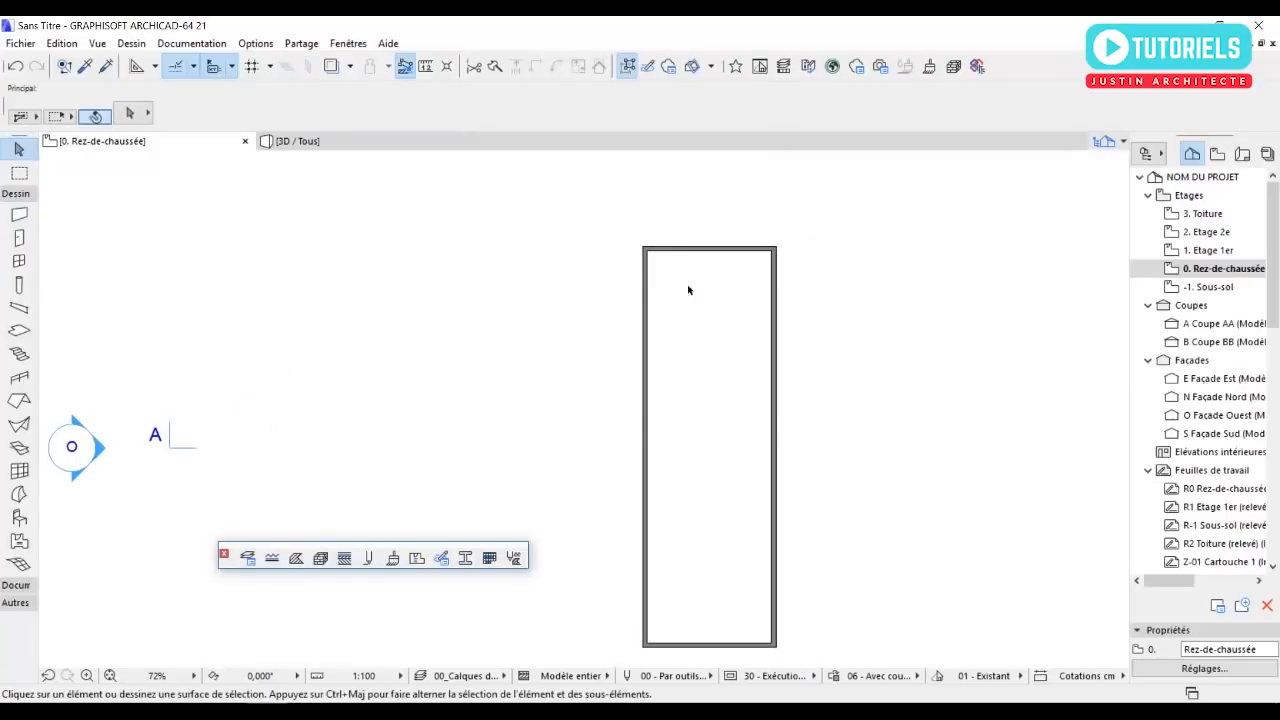
middle_click_drag(704, 415, 713, 400)
scroll(800, 240, "up", 2)
left_click(752, 234)
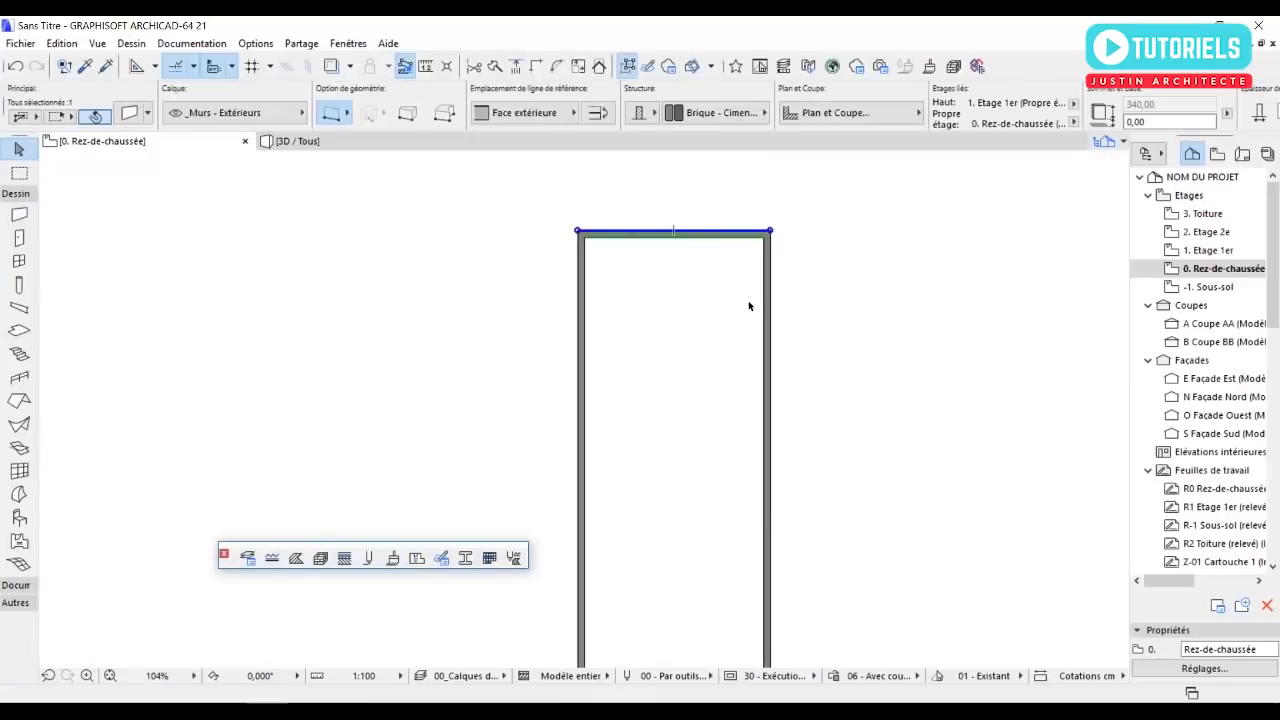
scroll(588, 228, "up", 4)
left_click(588, 240)
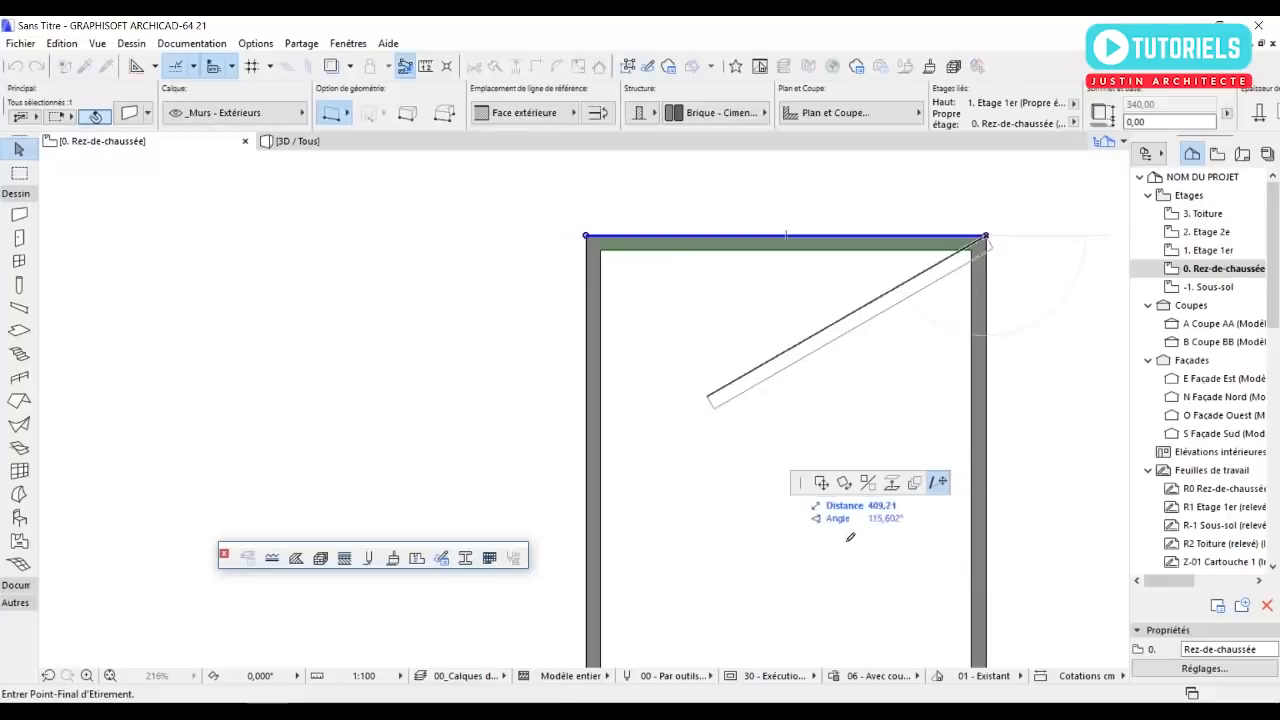
left_click(821, 483)
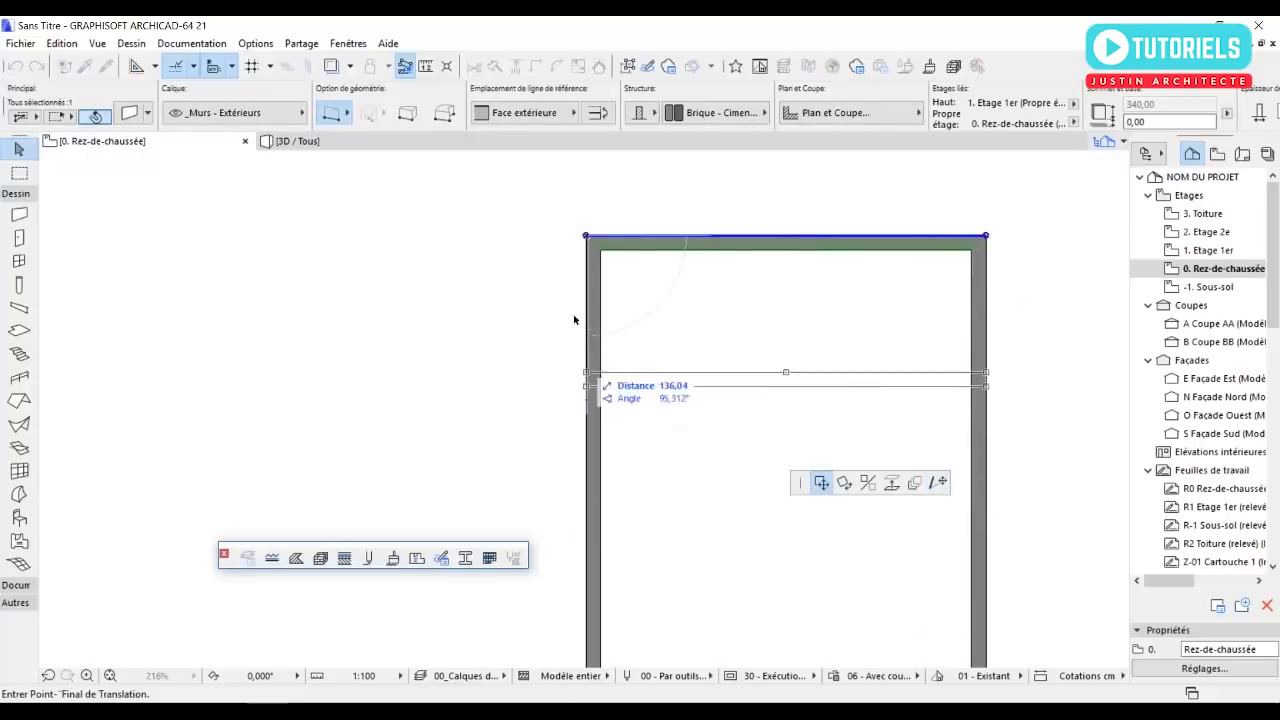
key("Escape")
Move a copy of the selected north wall 600 cm south along the west wall as an interior cross wall.
right_click(641, 246)
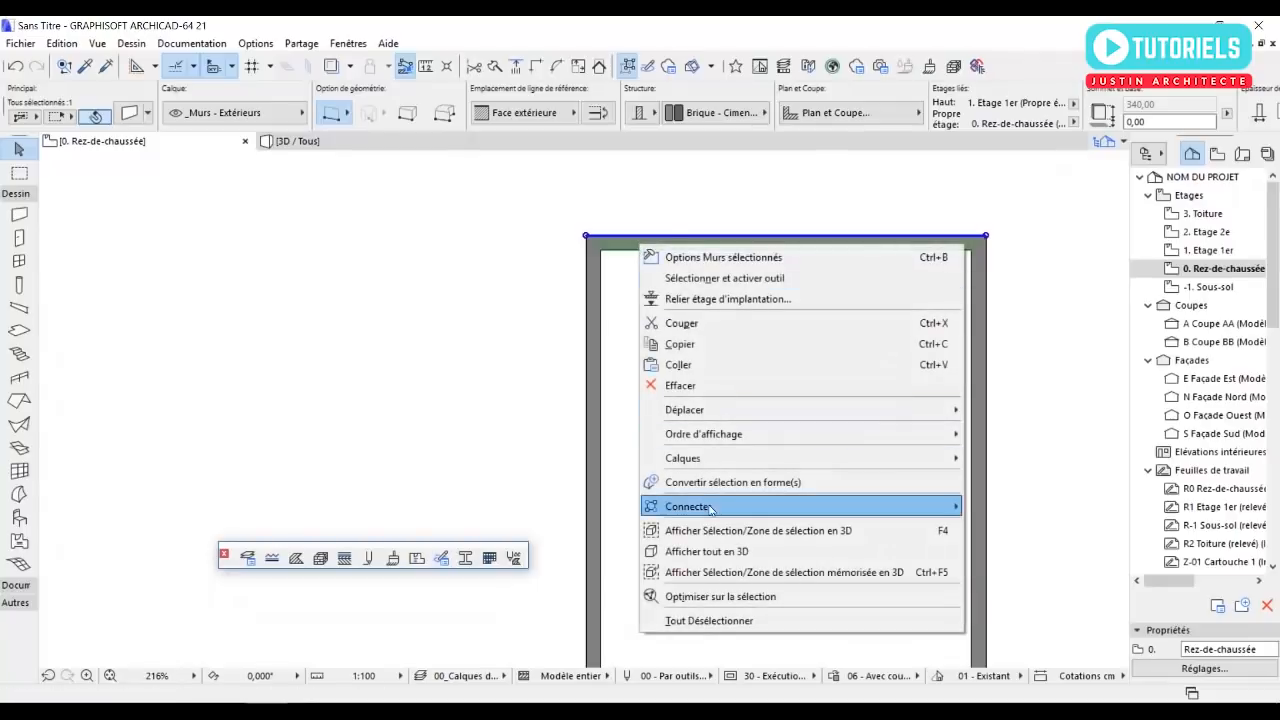
mouse_move(959, 421)
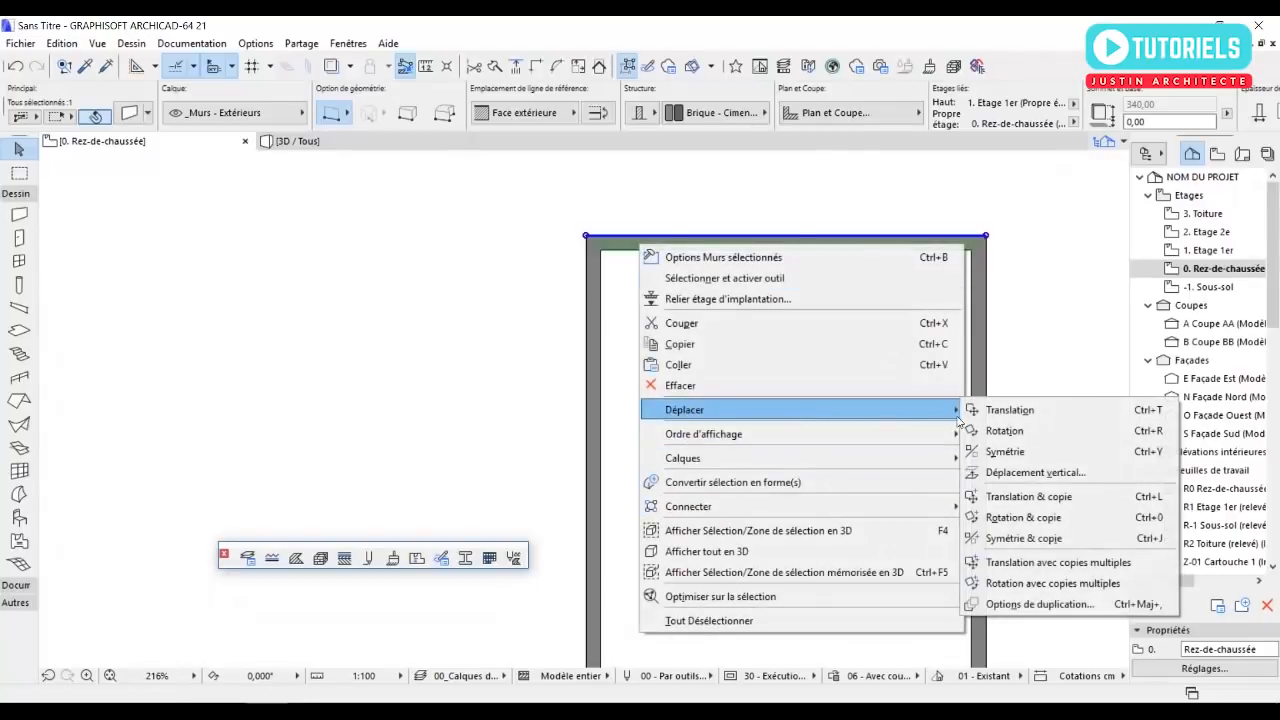
left_click(1010, 496)
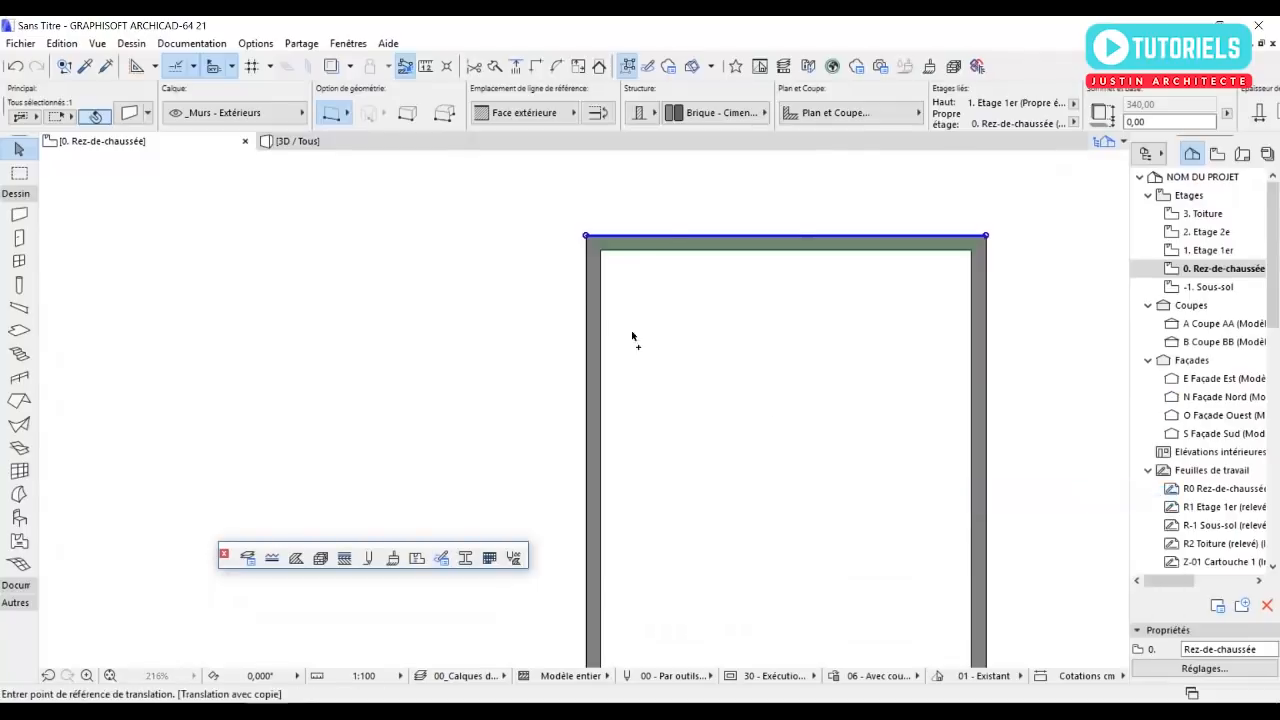
left_click(590, 239)
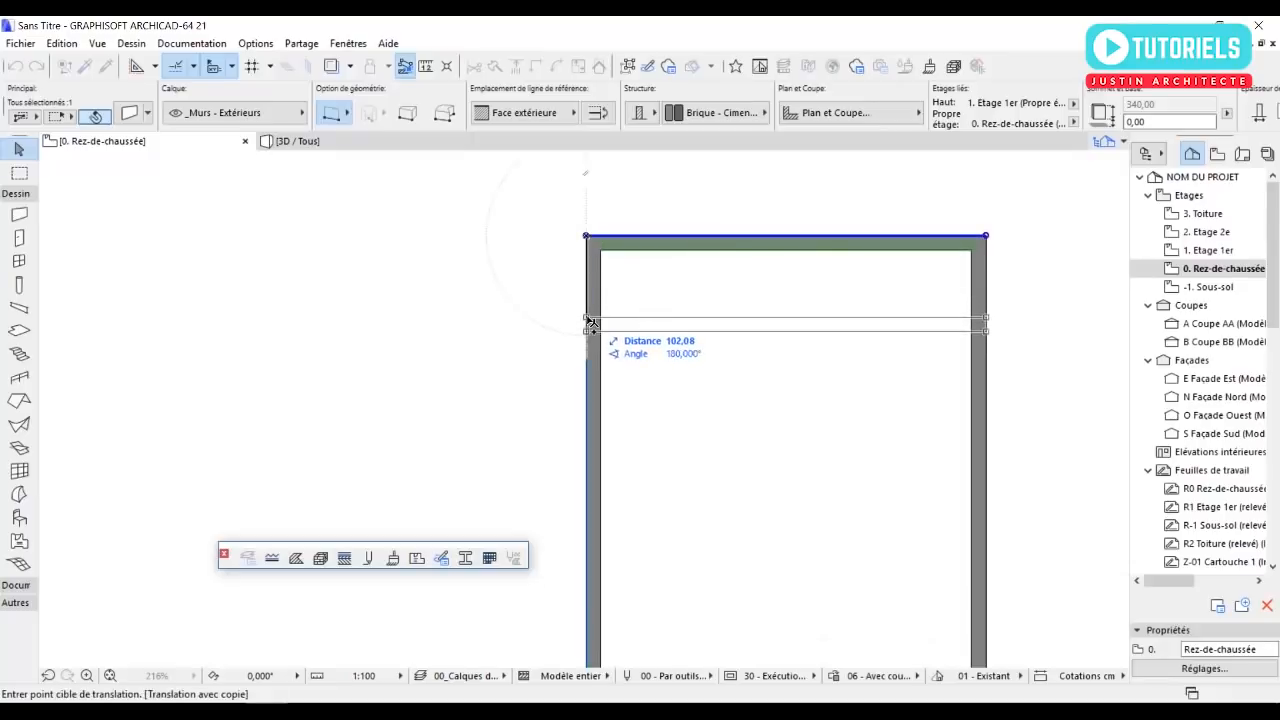
type("600")
key("Return")
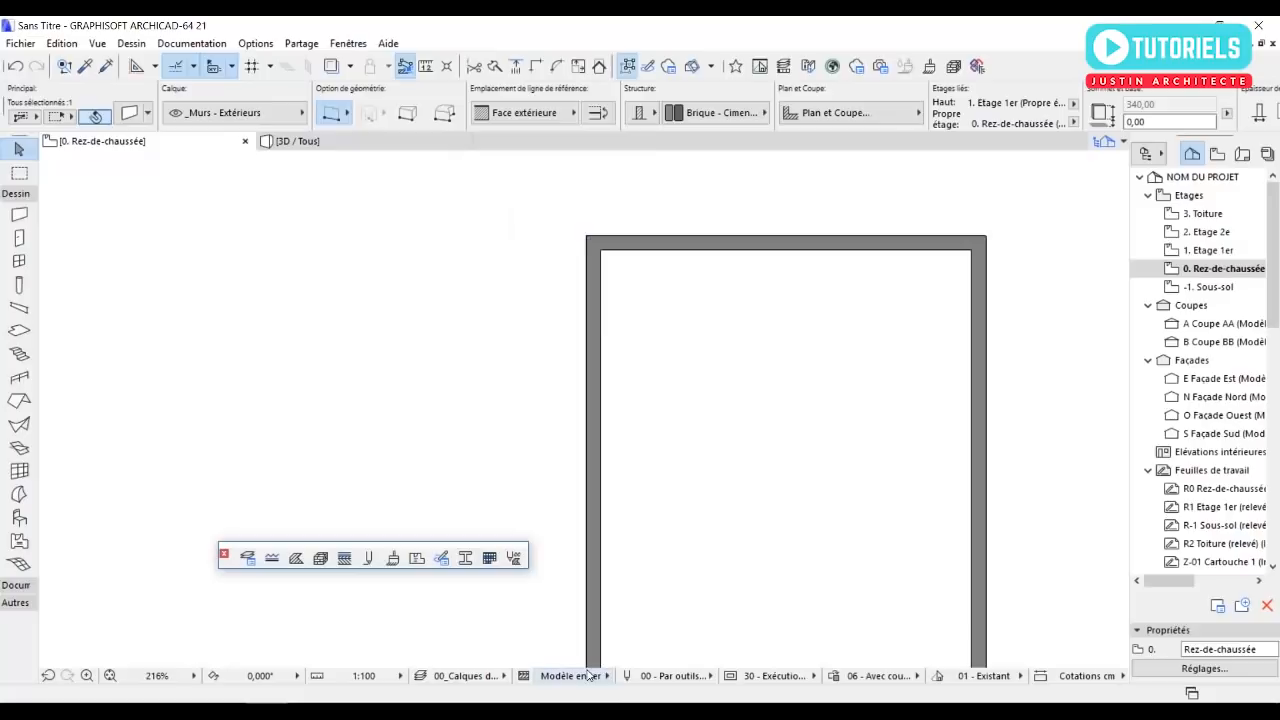
scroll(614, 629, "down", 5)
scroll(634, 427, "down", 2)
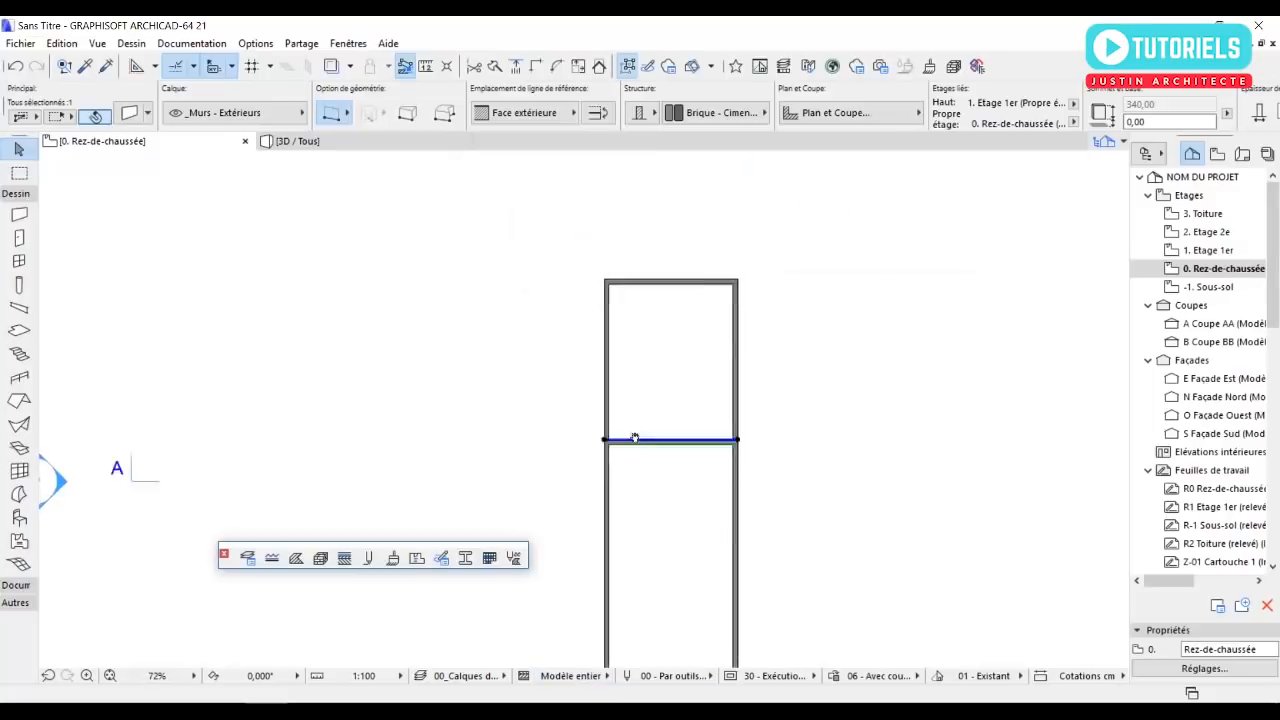
left_click(555, 402)
scroll(606, 343, "up", 3)
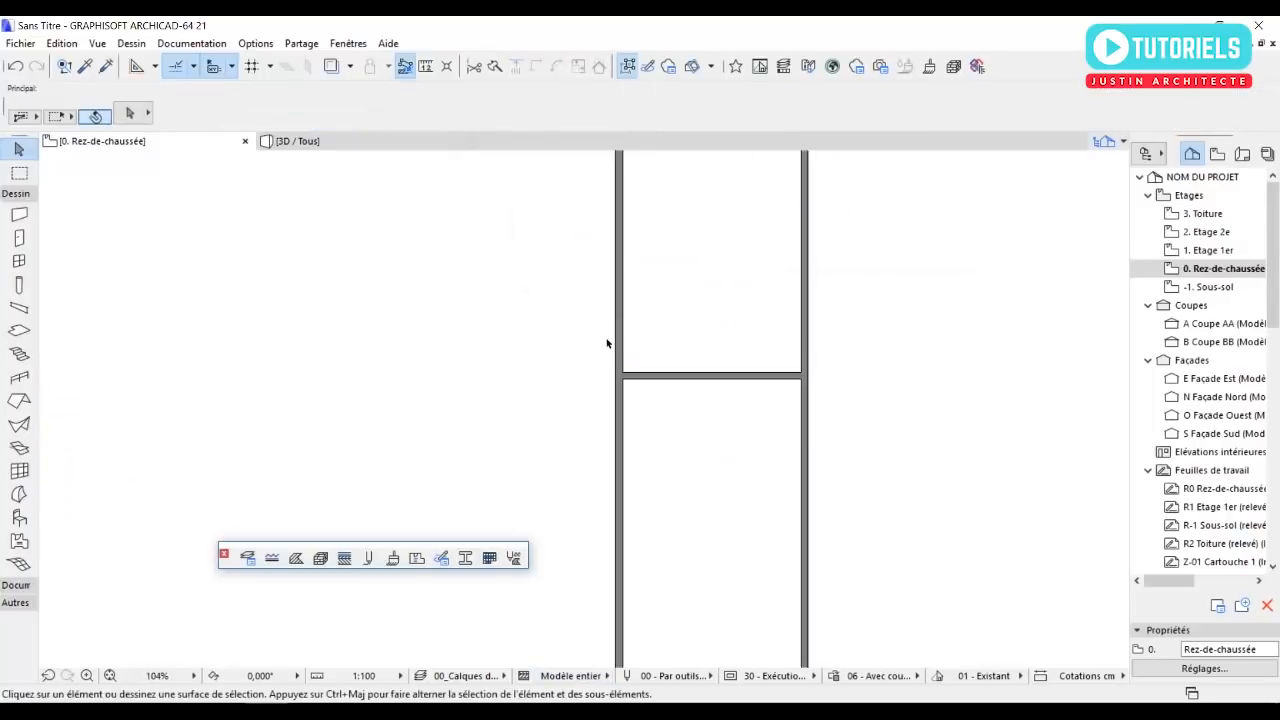
Make a second copy of the north wall 270 cm south along the west wall.
middle_click_drag(417, 390, 408, 492)
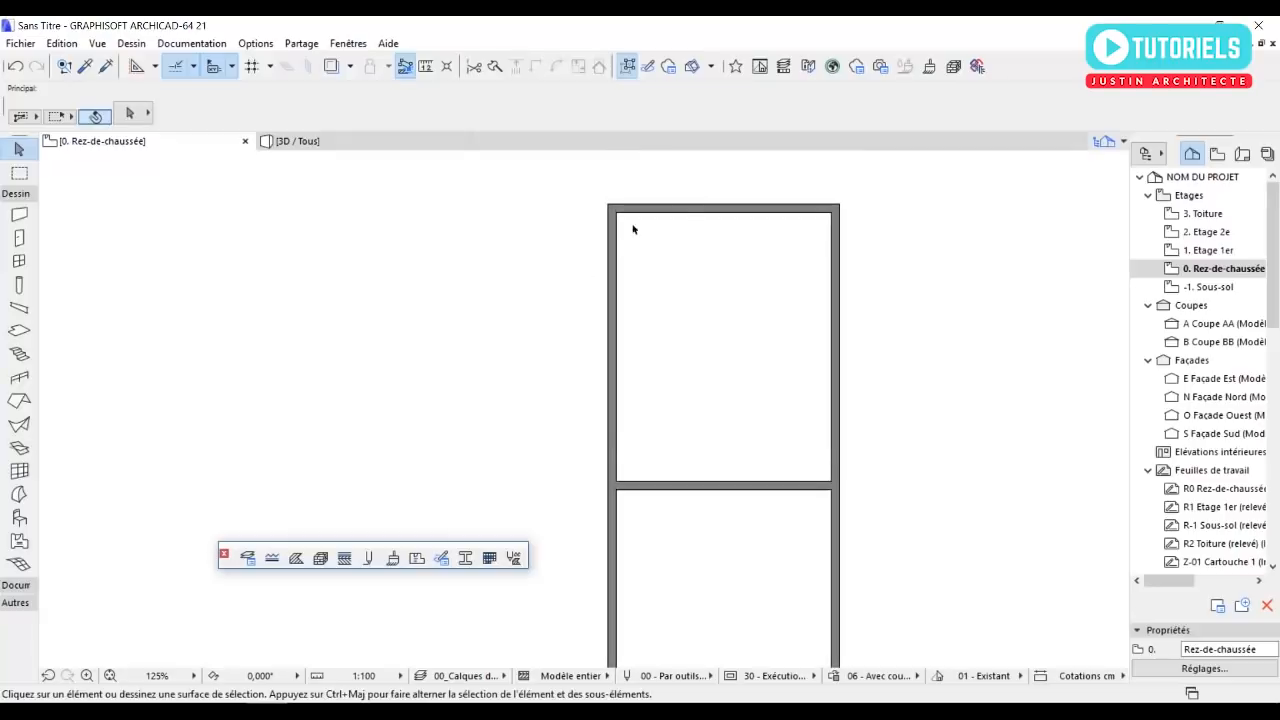
left_click(685, 214)
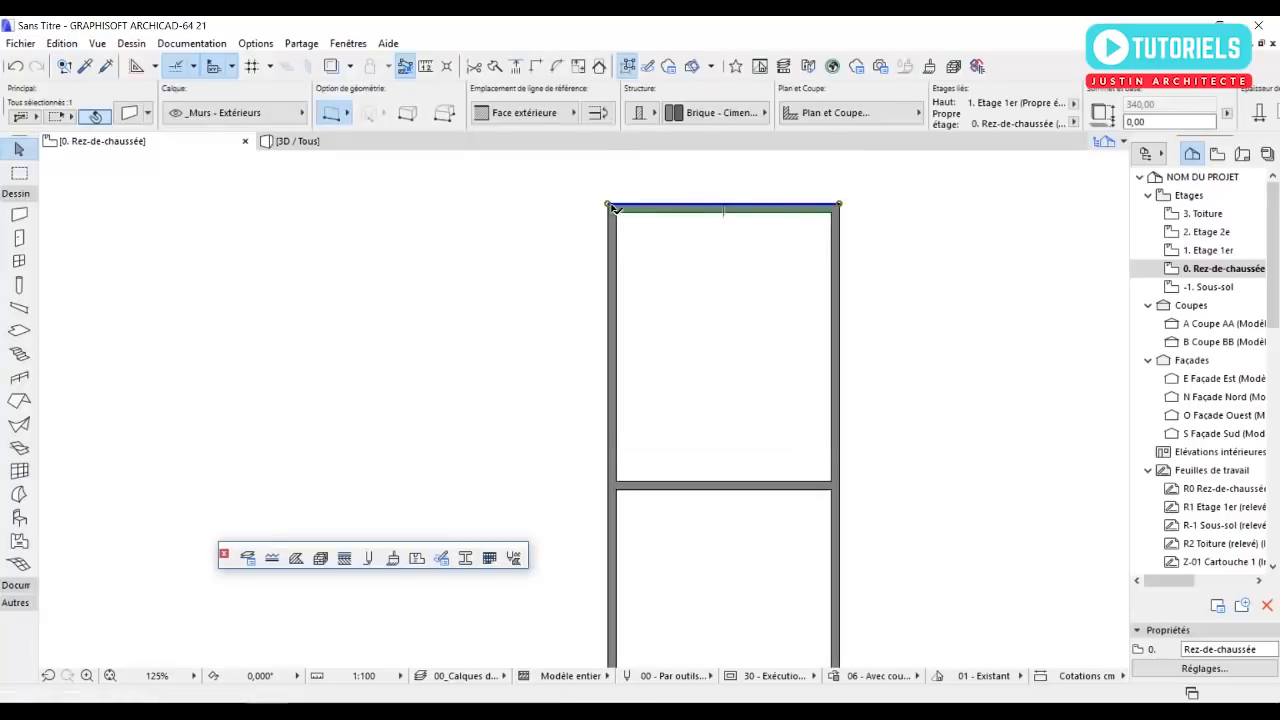
right_click(632, 212)
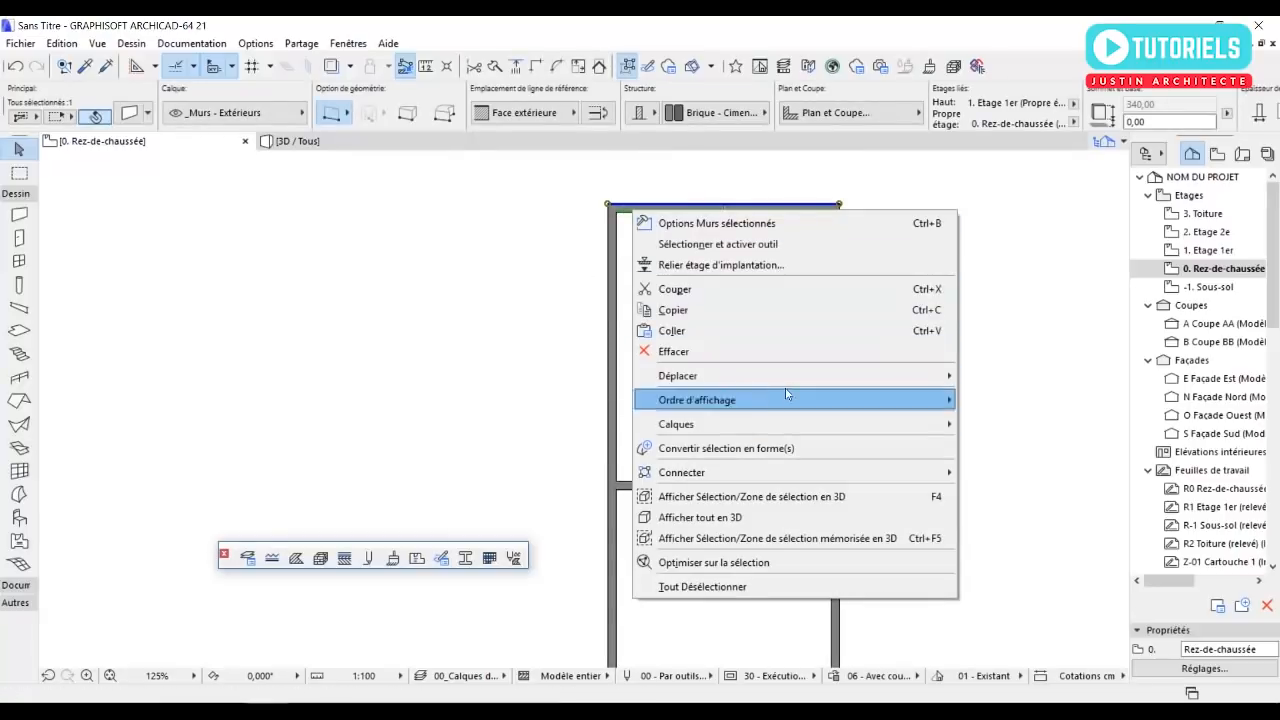
mouse_move(801, 379)
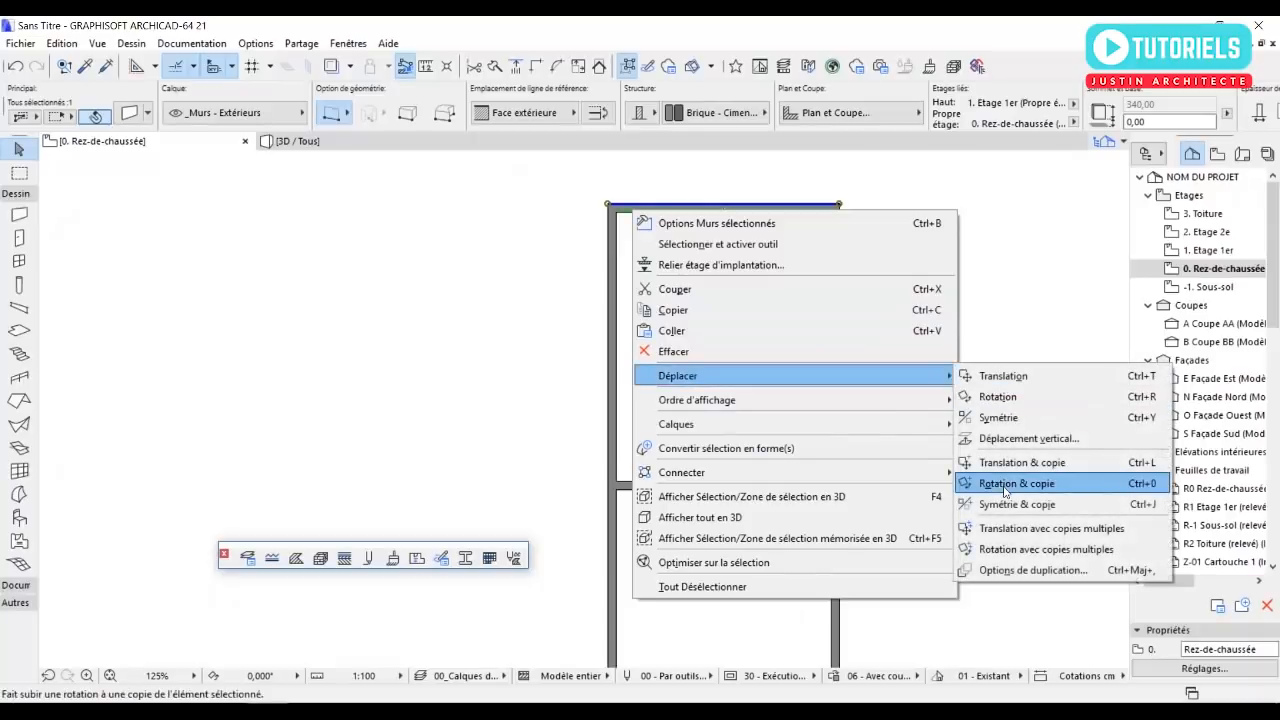
left_click(1011, 463)
left_click(608, 205)
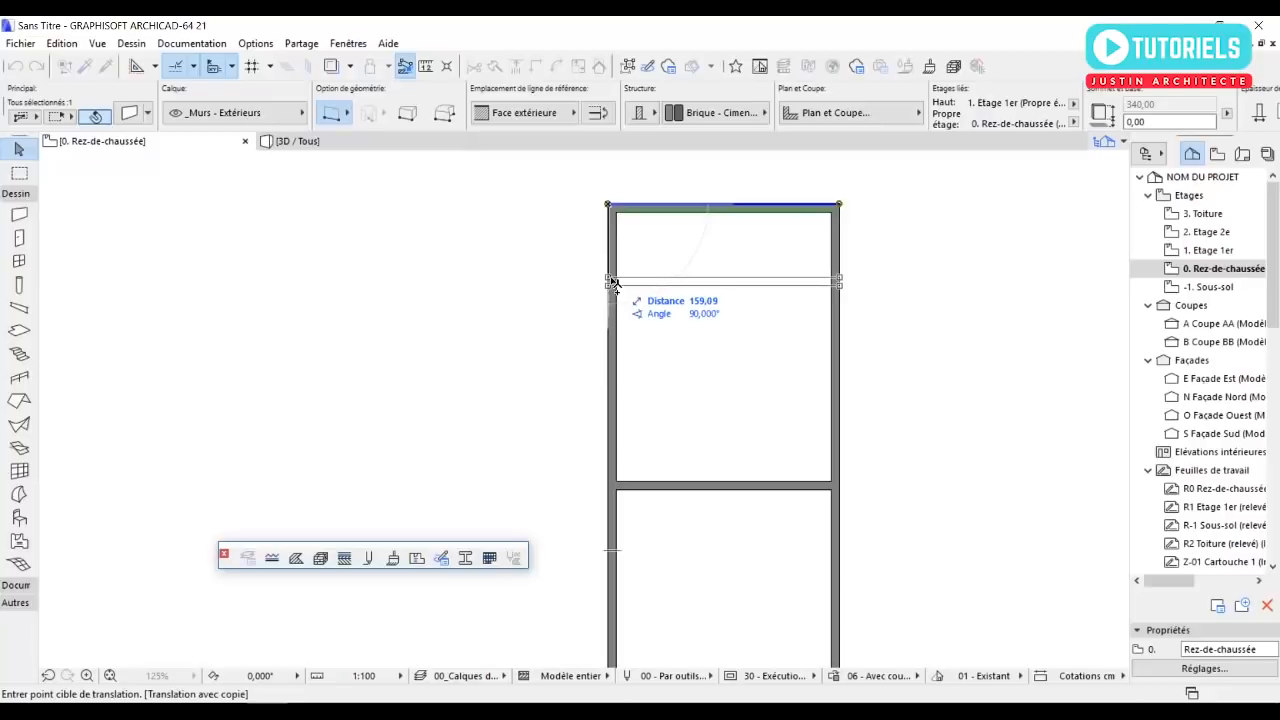
type("240")
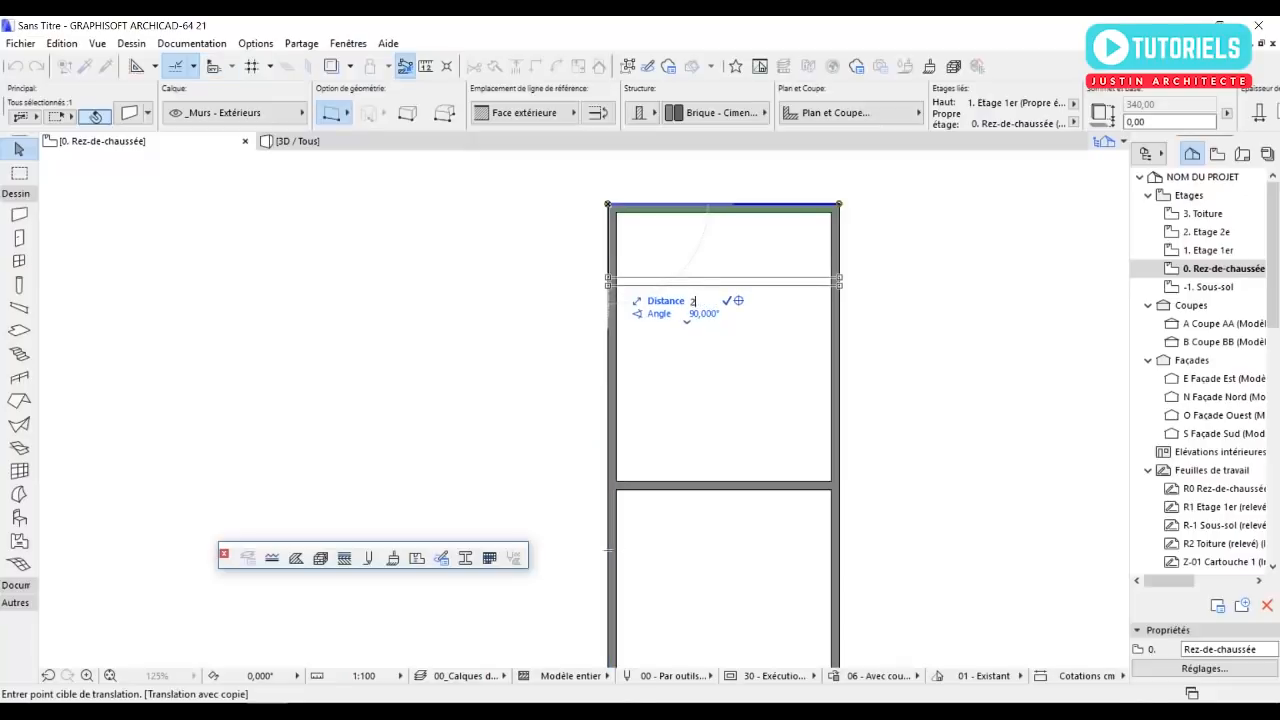
key("Return")
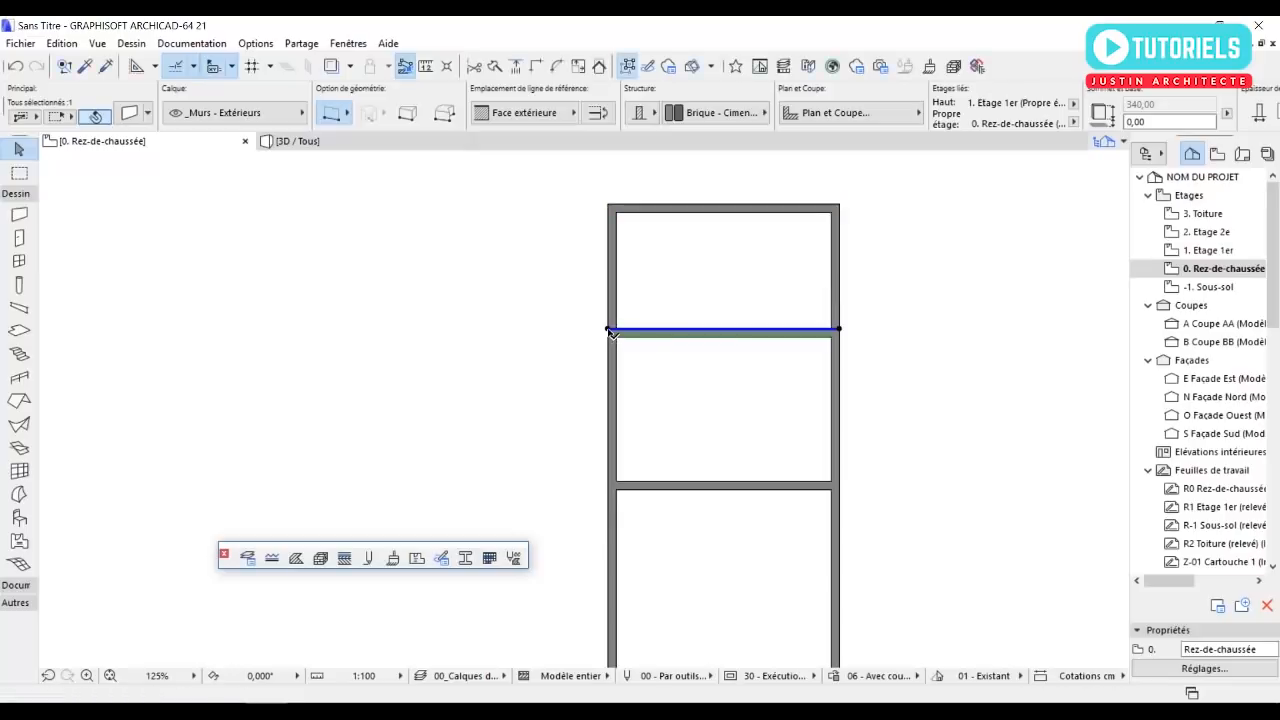
left_click(564, 340)
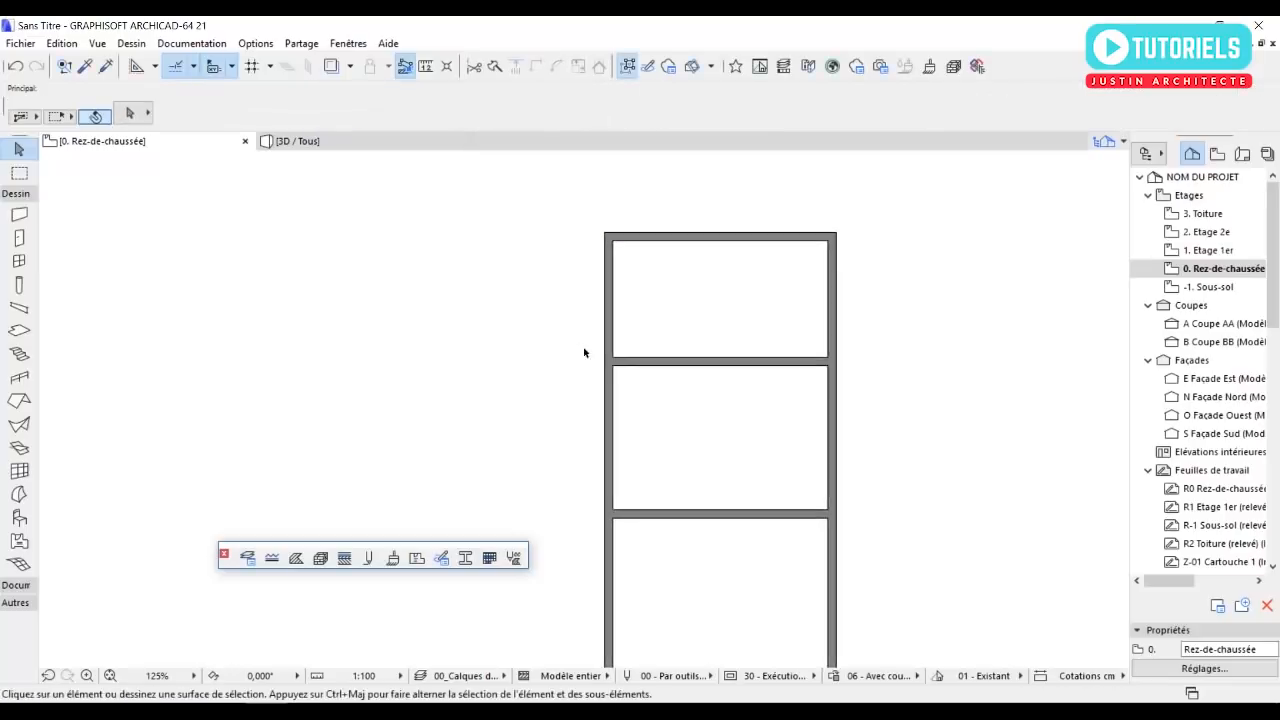
mouse_move(720, 407)
middle_mouse_down()
mouse_move(700, 358)
mouse_move(630, 341)
middle_mouse_up()
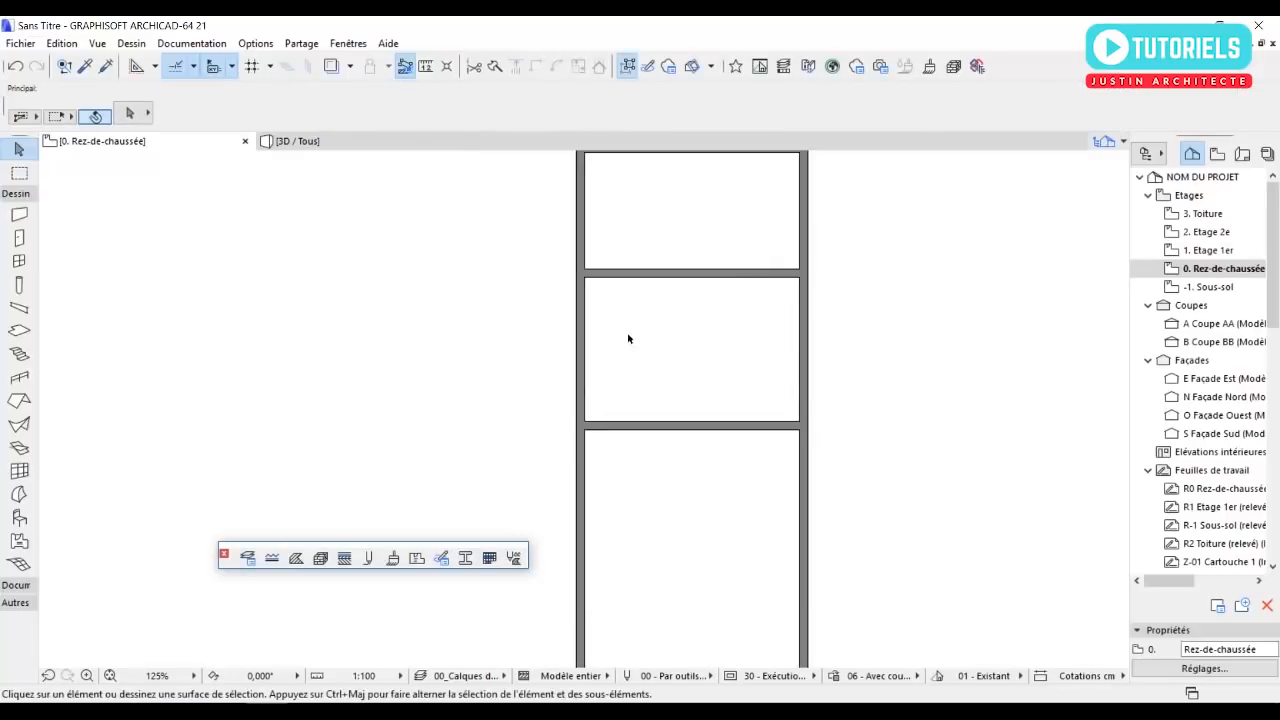
middle_click_drag(664, 243, 712, 310)
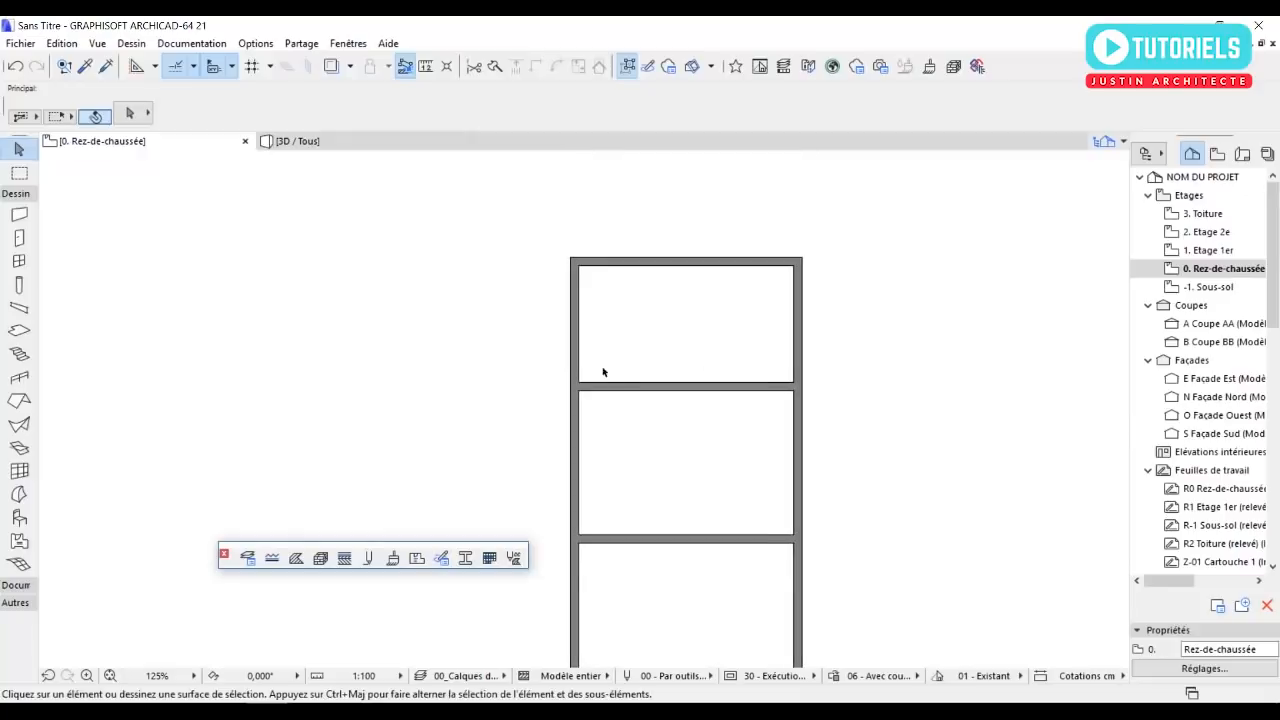
Join both long side walls to the cross wall 270 cm from the north wall, trimming their northern ends into corners.
scroll(593, 391, "up", 1)
left_click(580, 407)
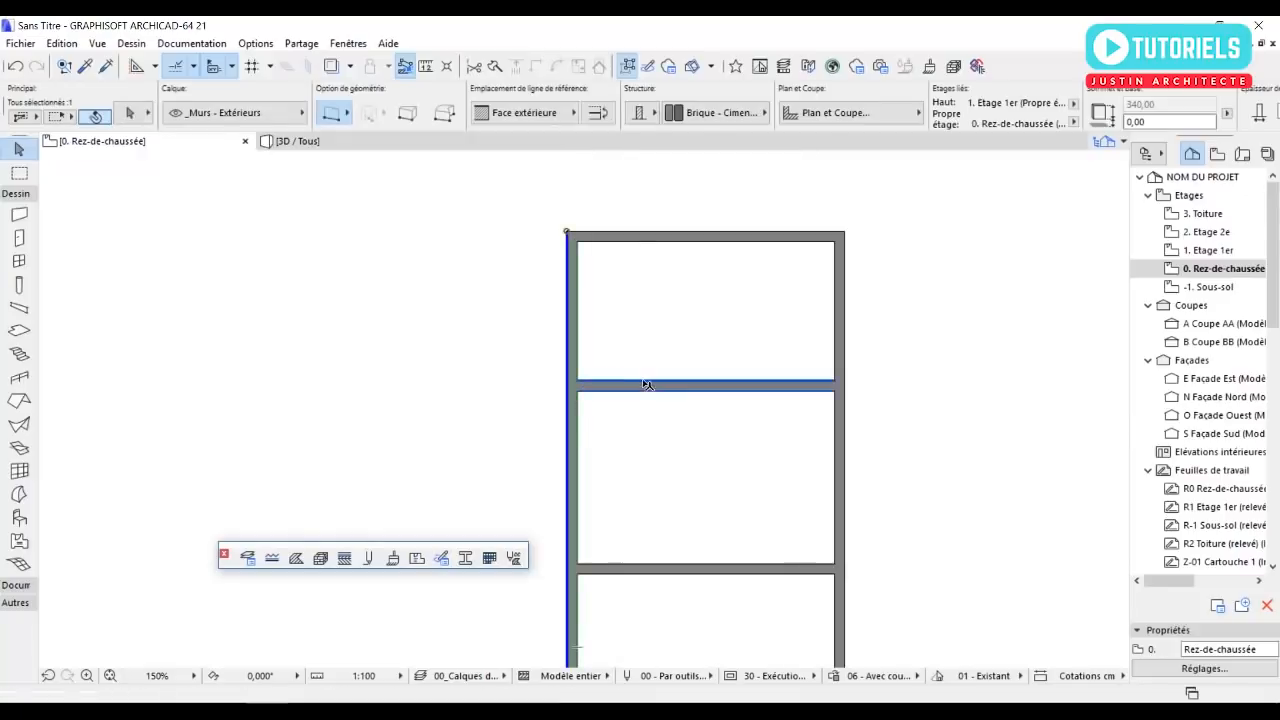
left_click(648, 385, "shift")
left_click(519, 67)
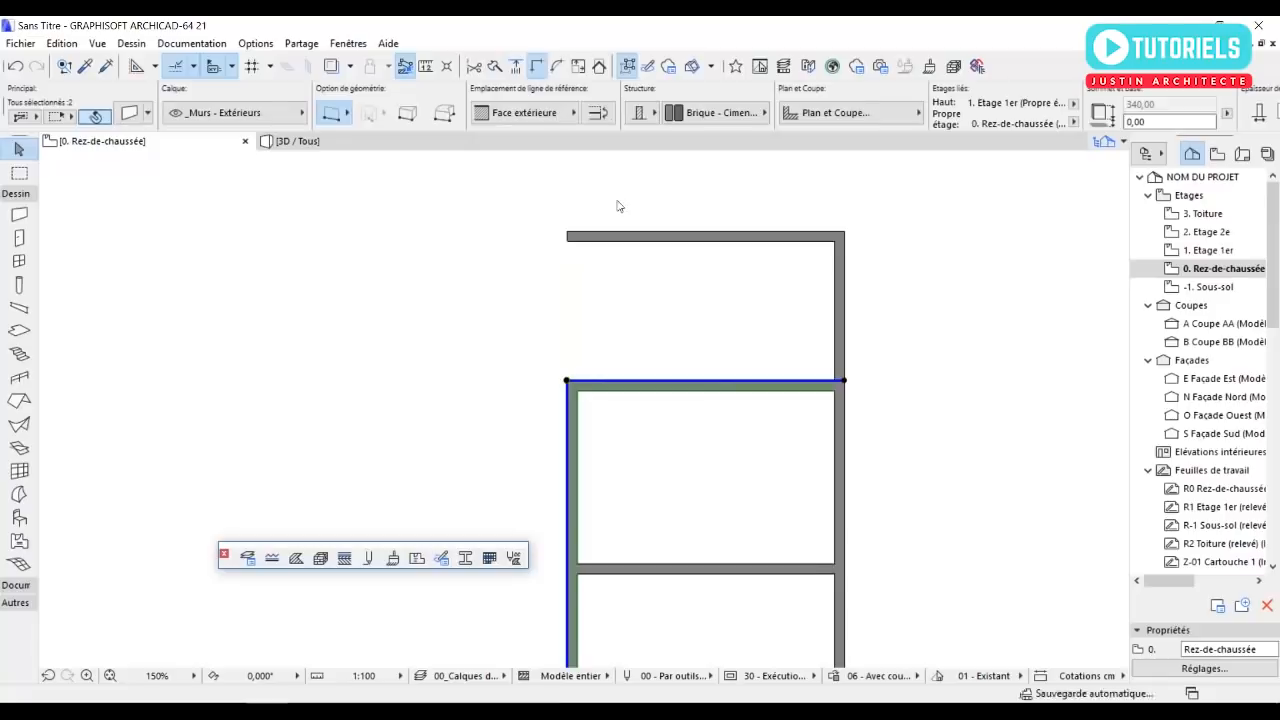
left_click(803, 397)
left_click(808, 386)
left_click(840, 423, "shift")
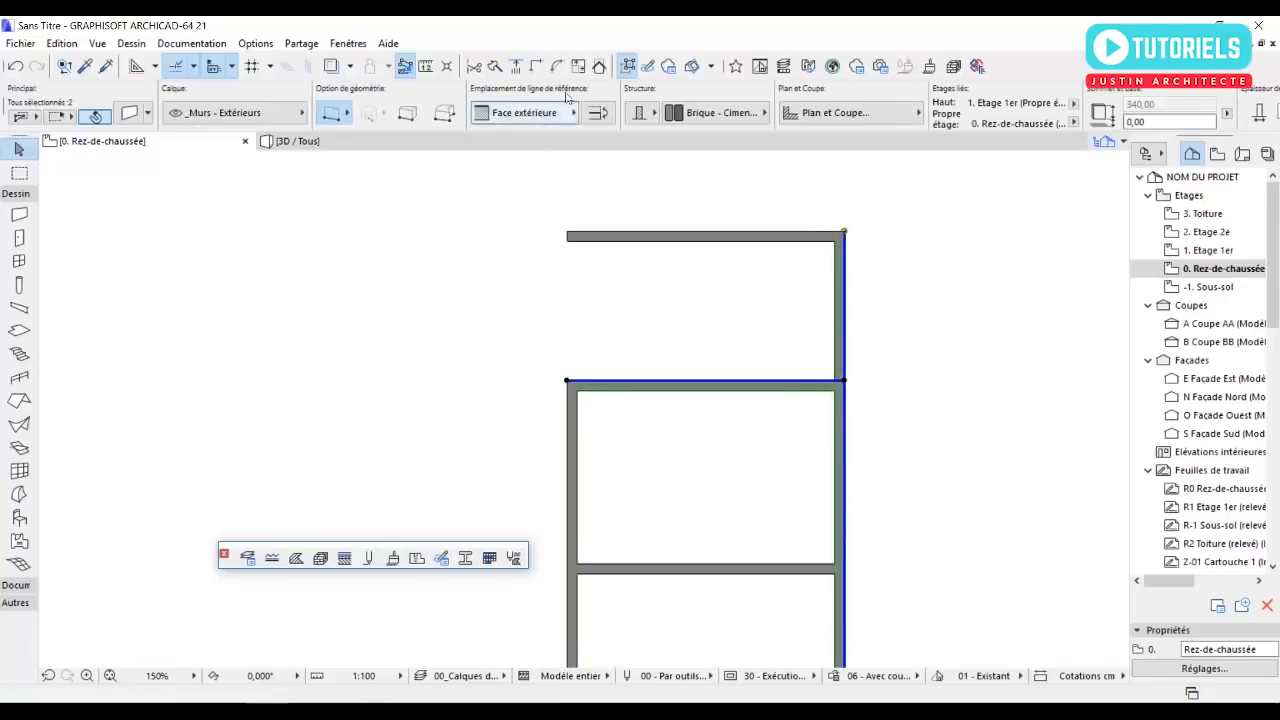
left_click(536, 67)
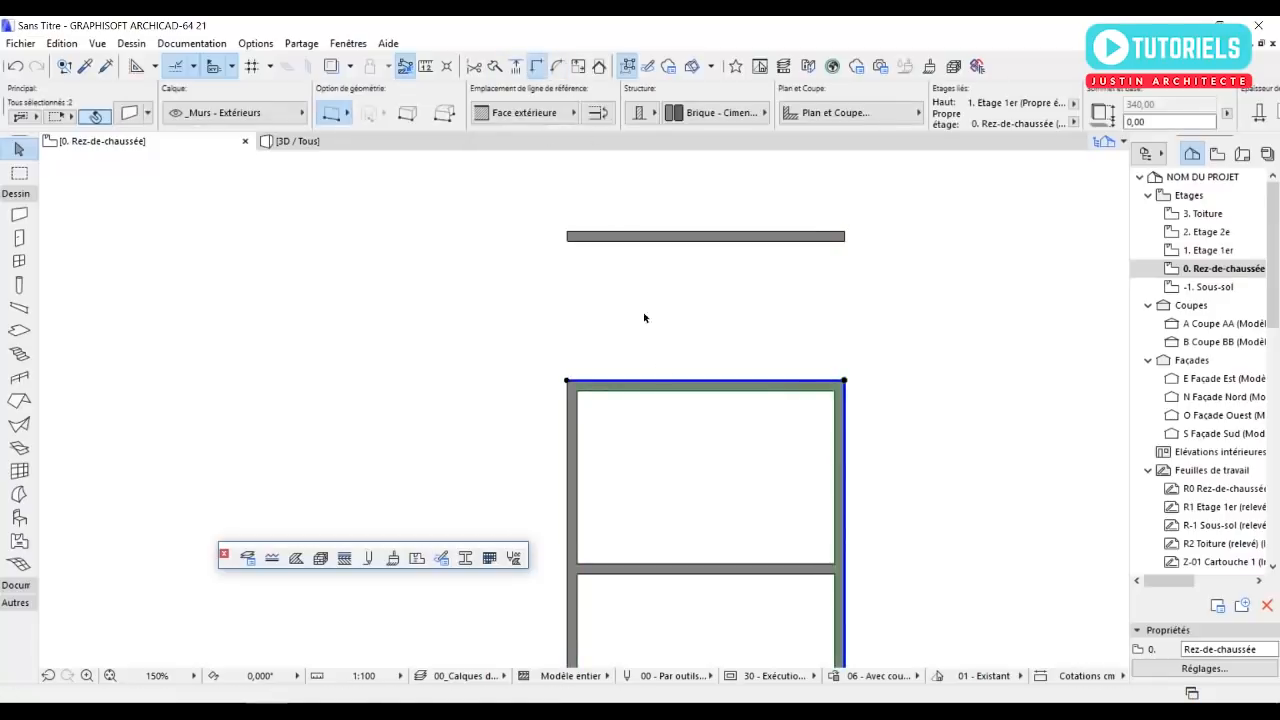
Unlink the detached north wall's top from the upper storey and set its height to 250 cm.
left_click(646, 240)
left_click(130, 113)
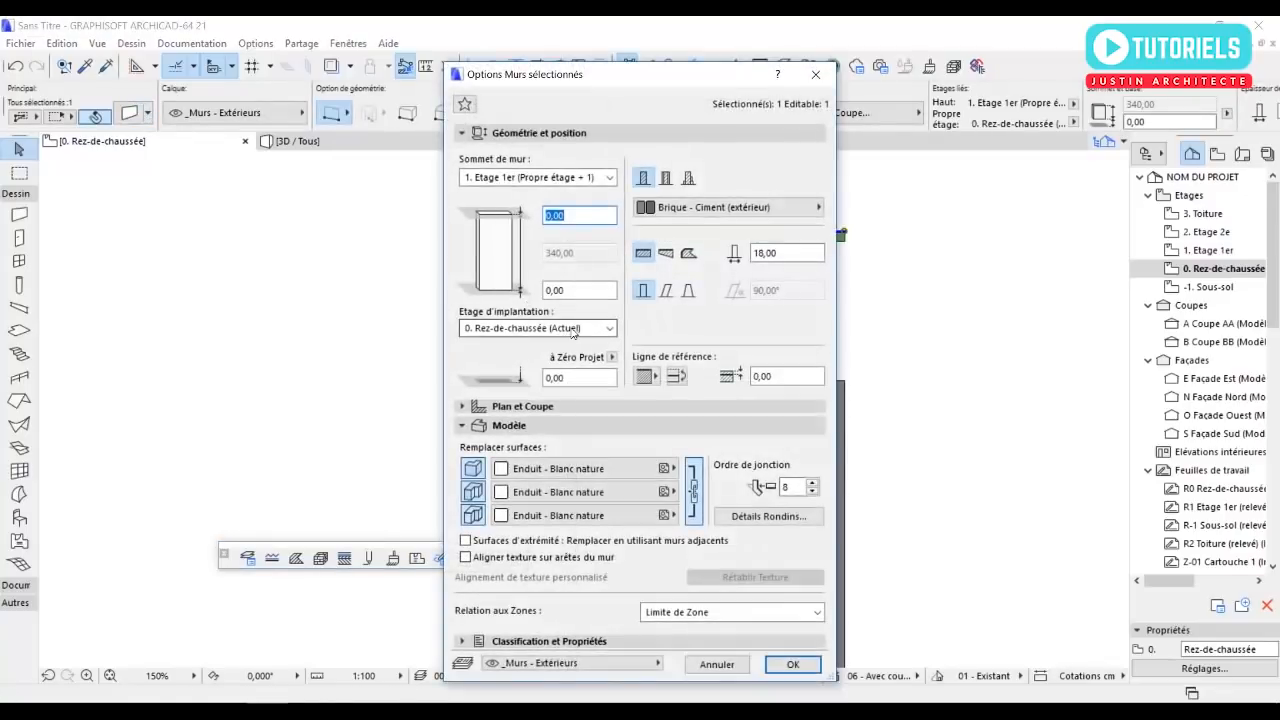
left_click(530, 178)
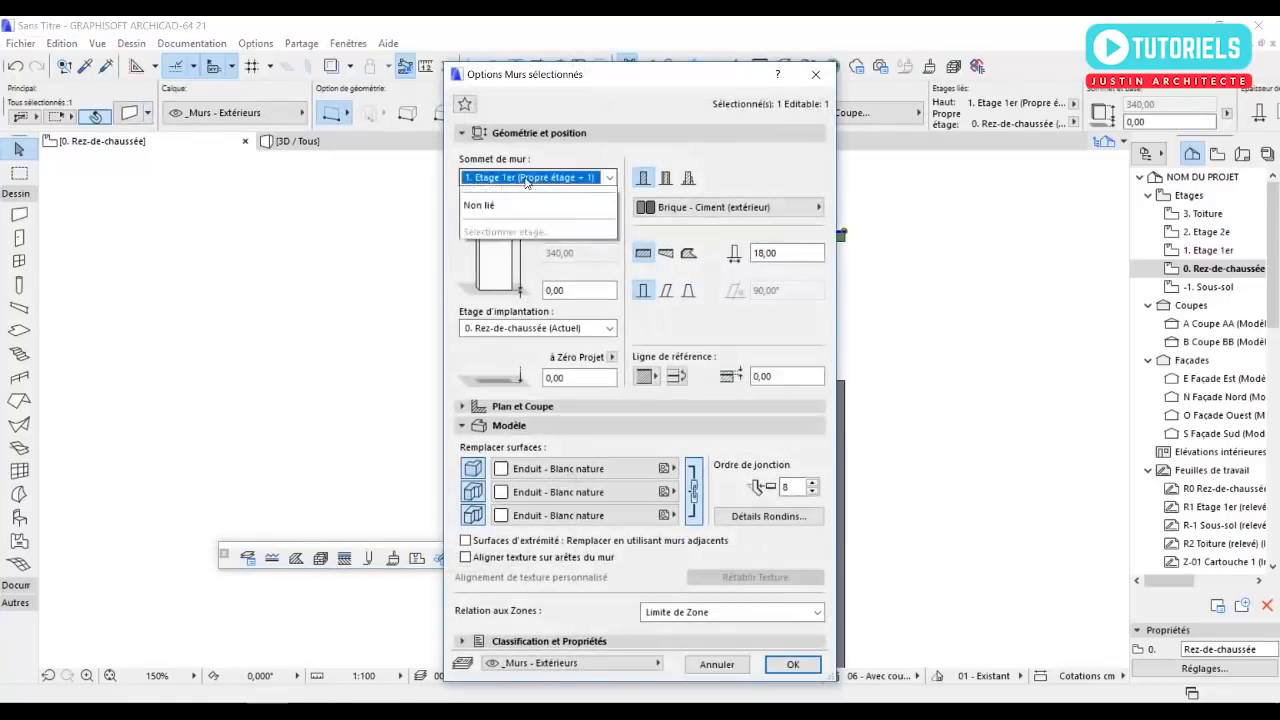
left_click(518, 248)
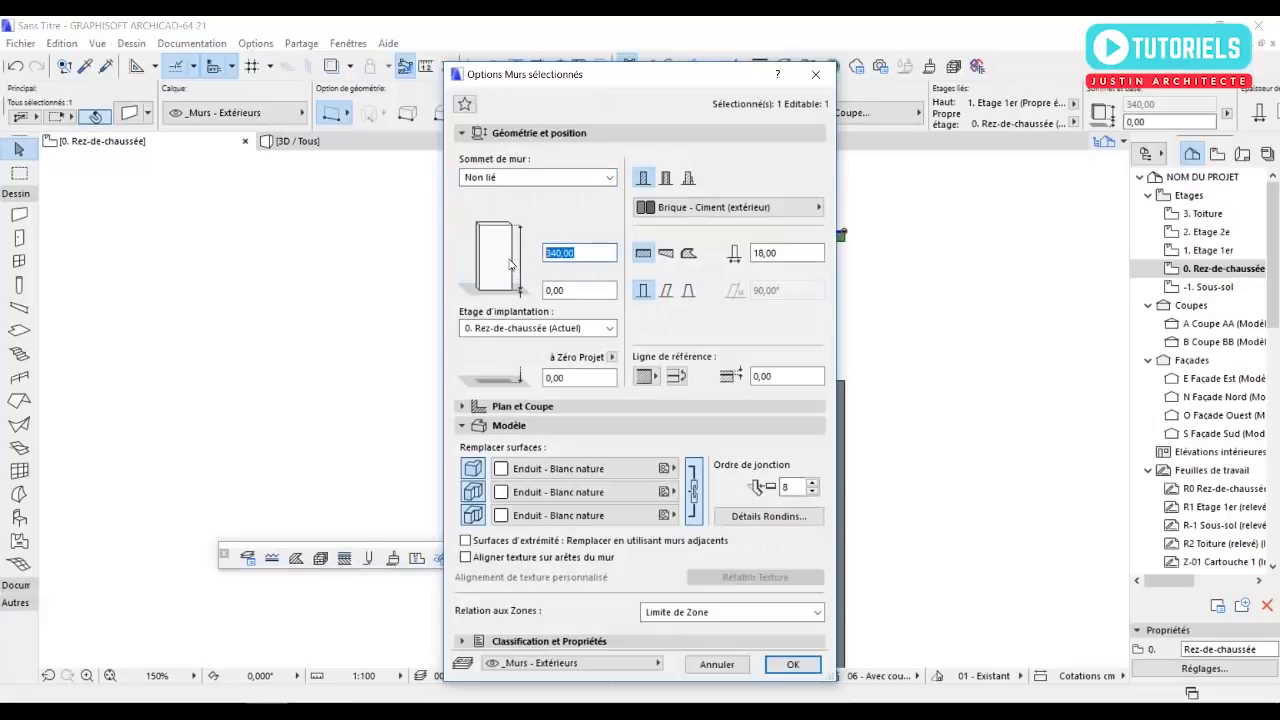
type("2")
left_click(790, 665)
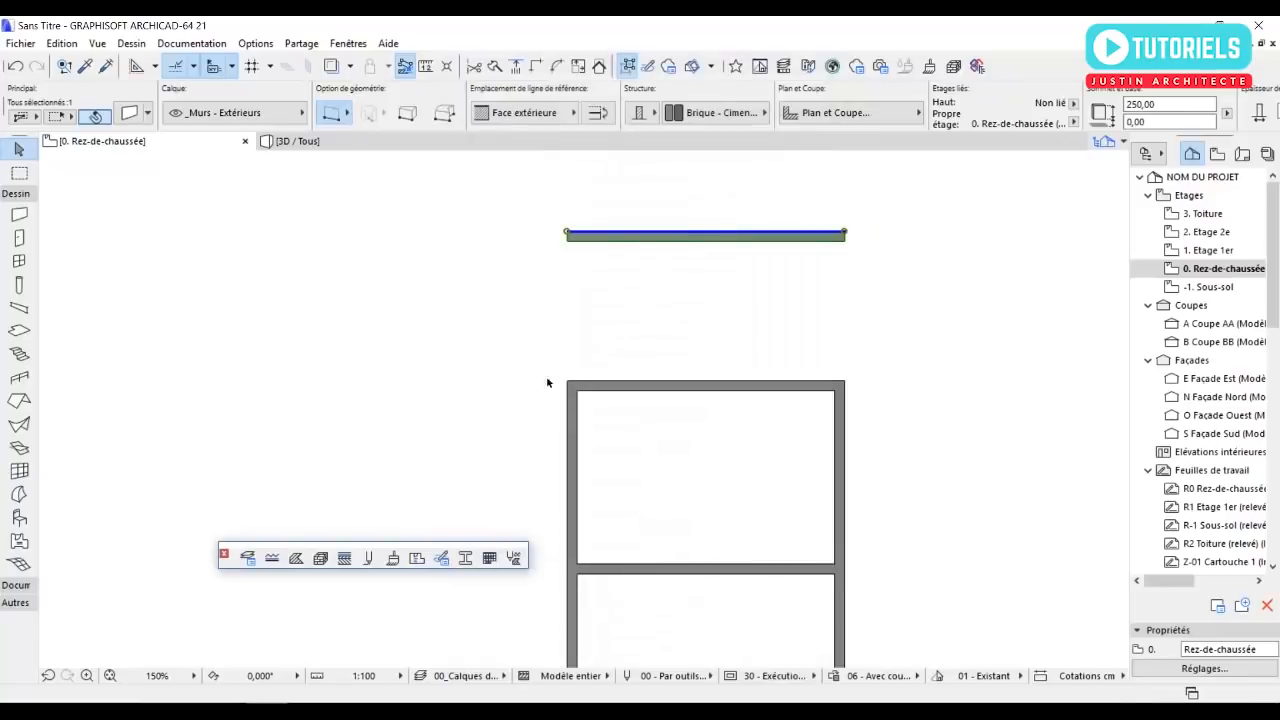
left_click(434, 320)
Pick up the detached north wall's settings for the Wall tool and set its geometry method to chained walls.
scroll(584, 249, "up", 2)
scroll(584, 249, "up", 1)
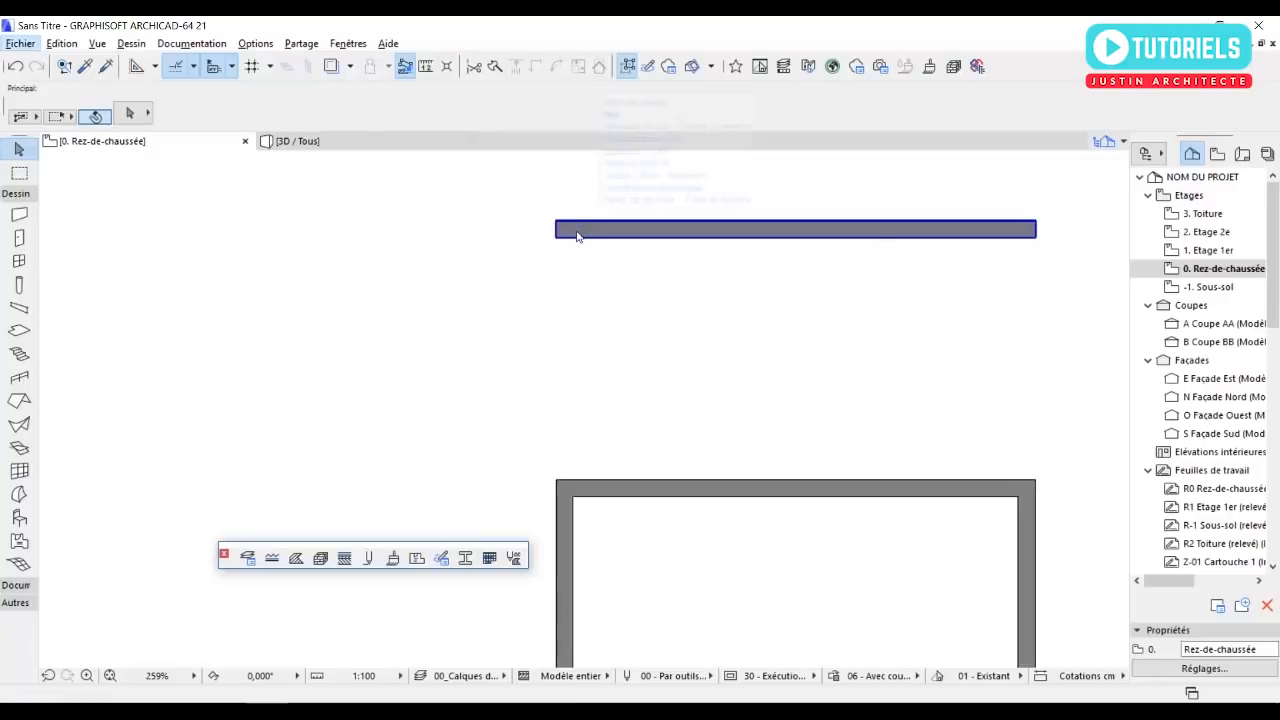
left_click(581, 236, "alt")
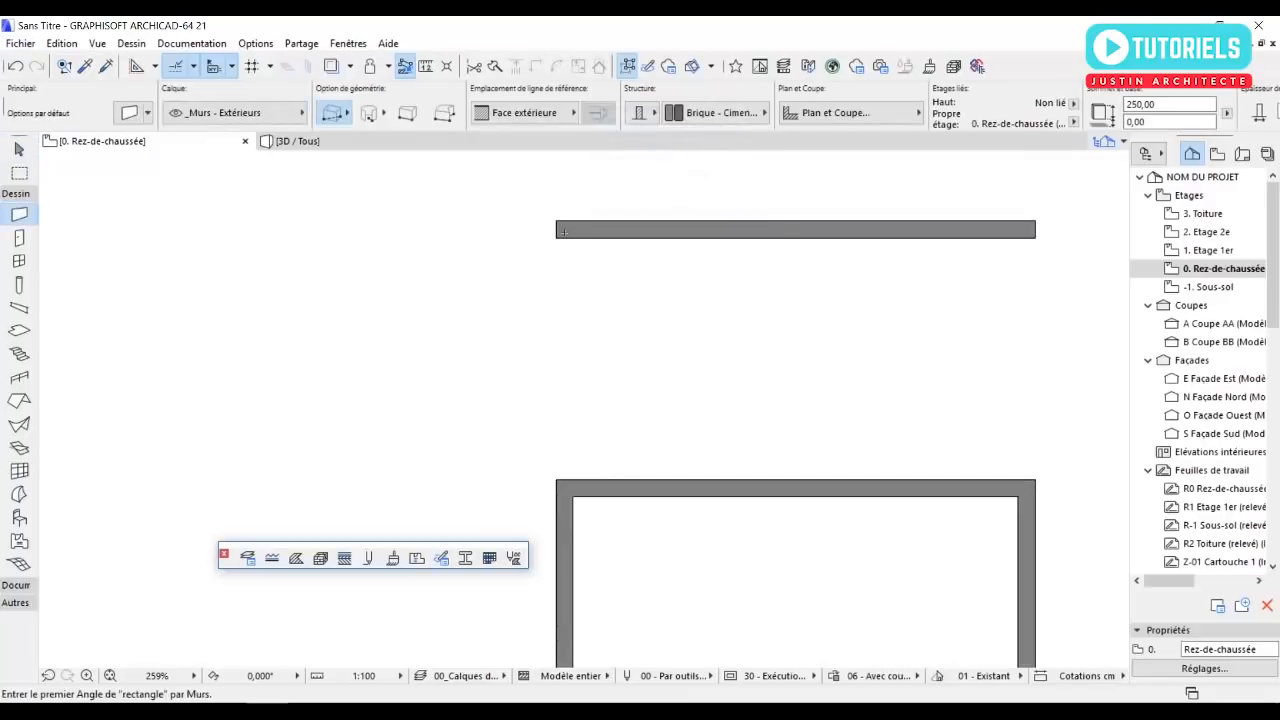
left_click(1038, 226)
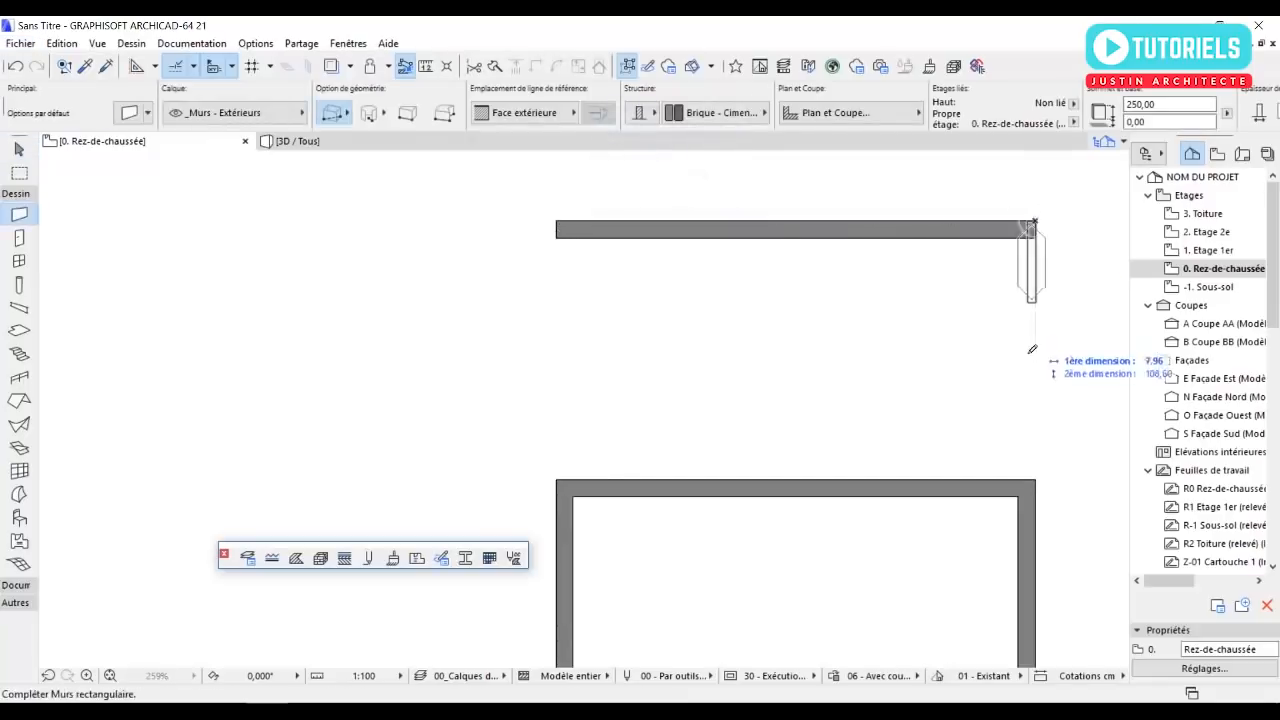
key("Escape")
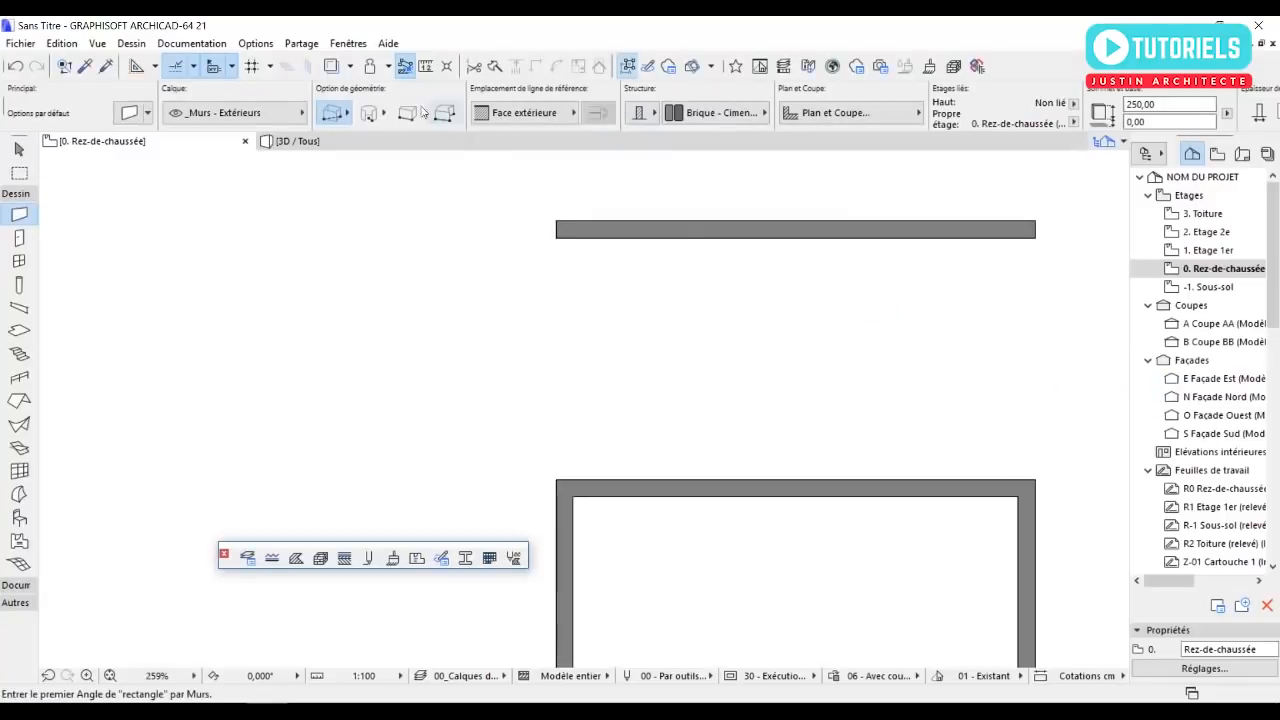
left_click(334, 112)
left_click(383, 103)
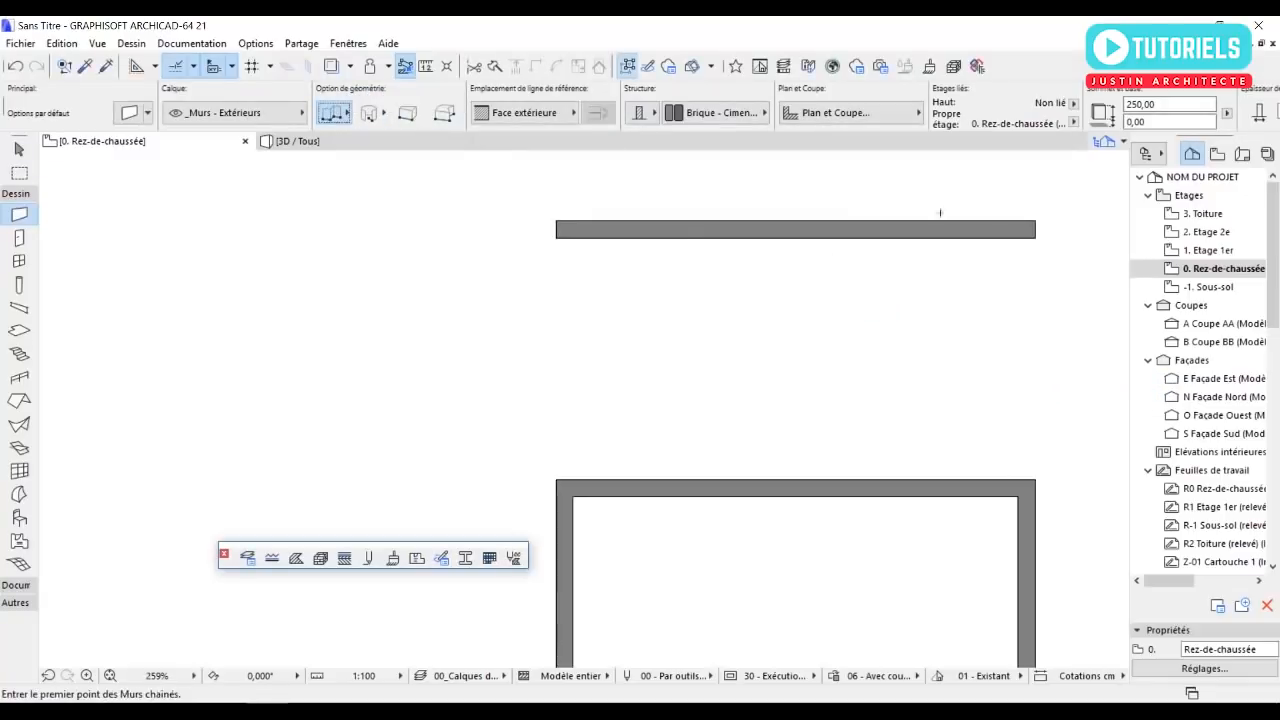
Draw a 270 cm wall on the west and east sides, connecting the detached north wall to the main enclosure's corners.
left_click(1038, 226)
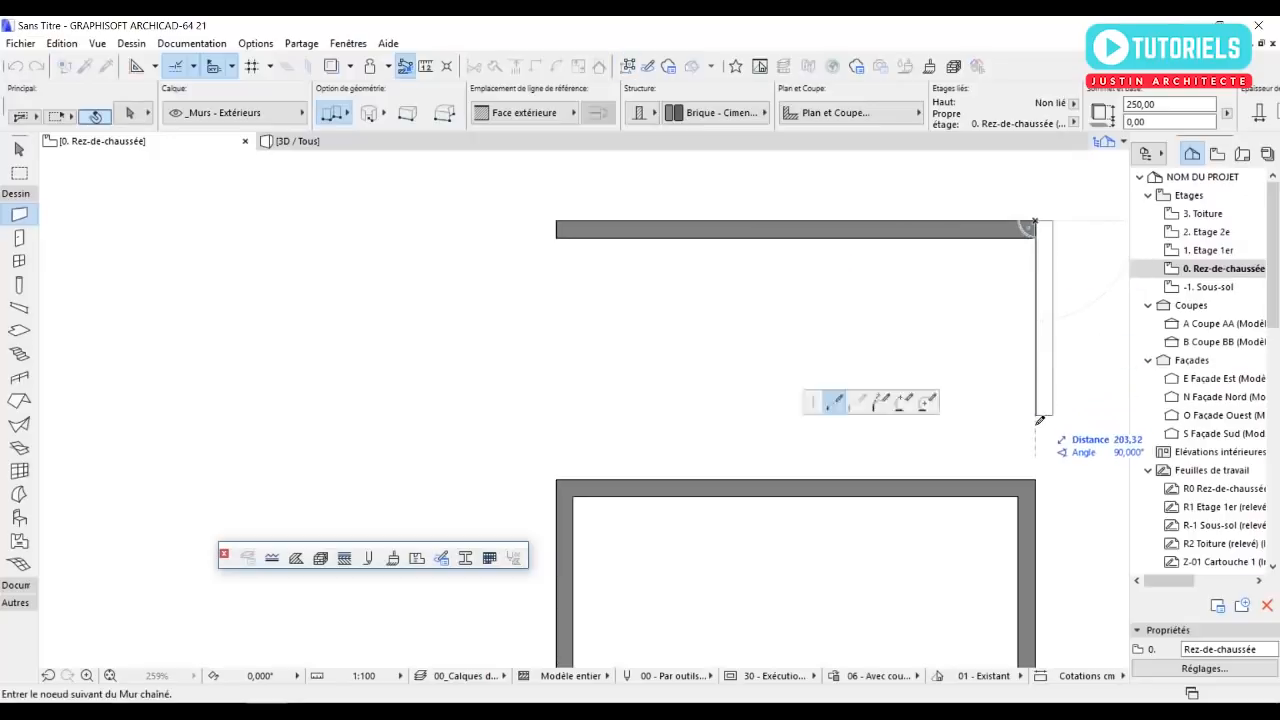
key("Escape")
left_click(559, 223)
double_click(562, 481)
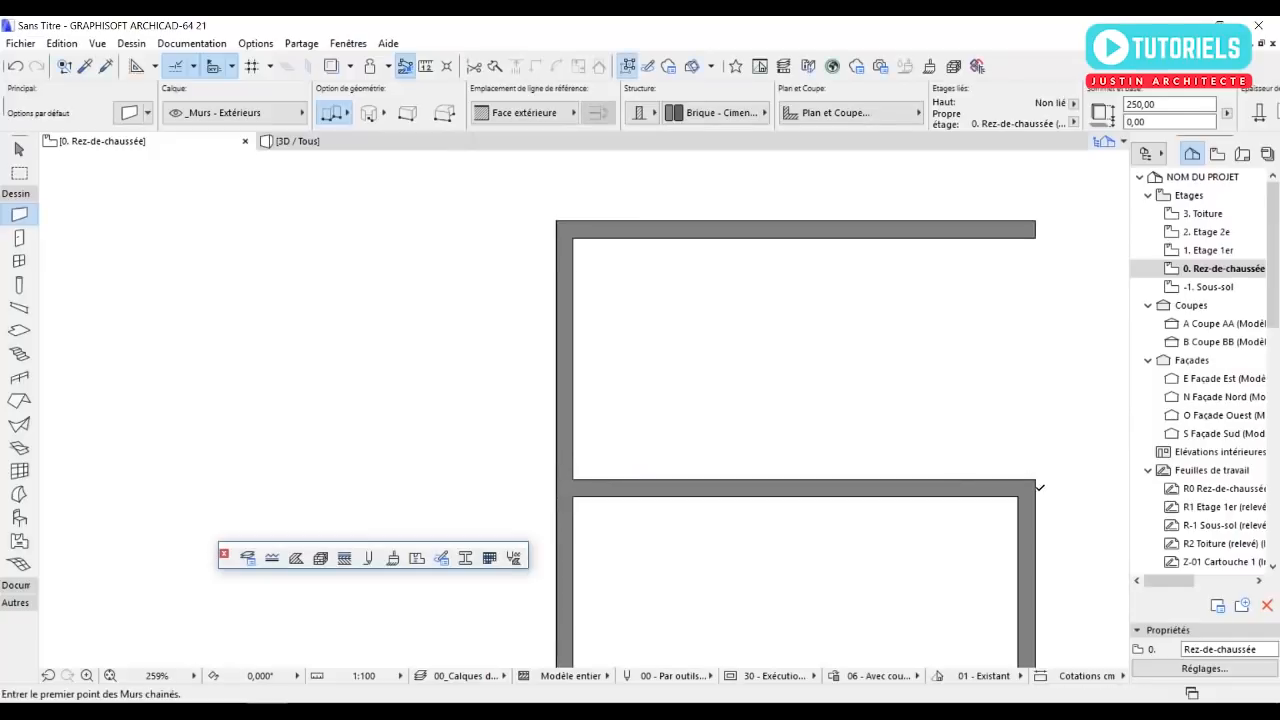
left_click(1038, 483)
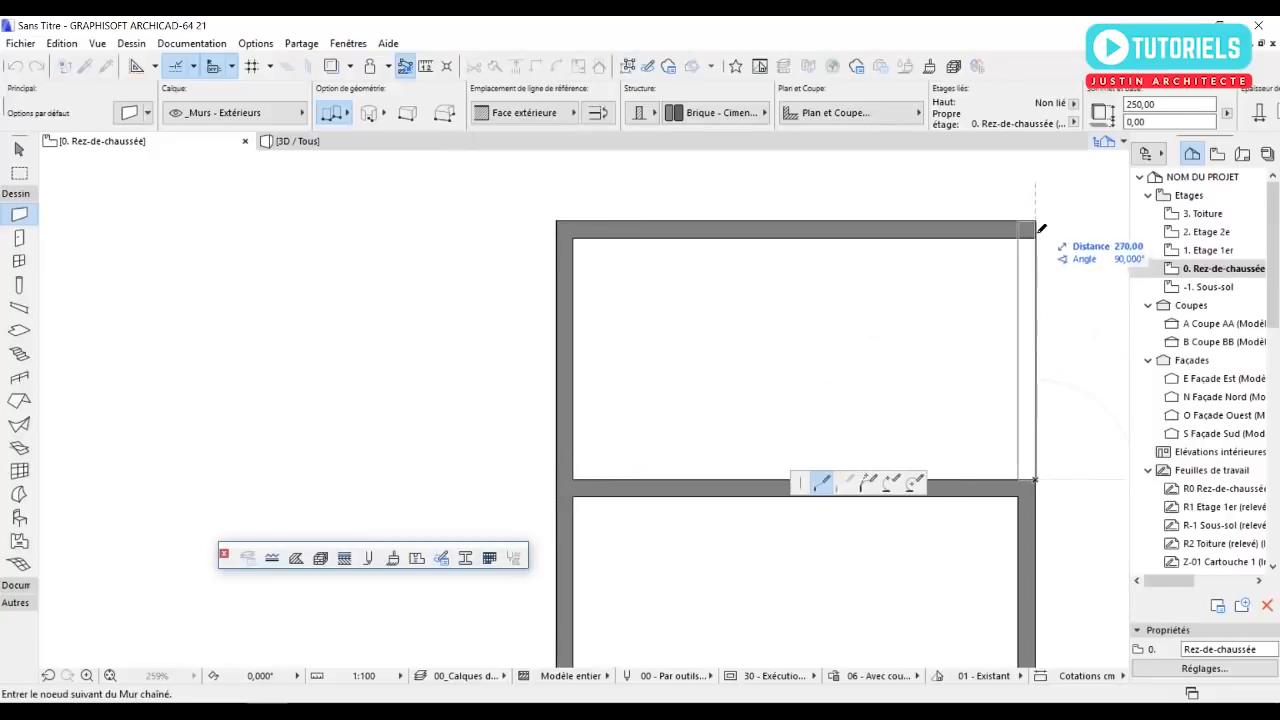
double_click(1040, 228)
key("Escape")
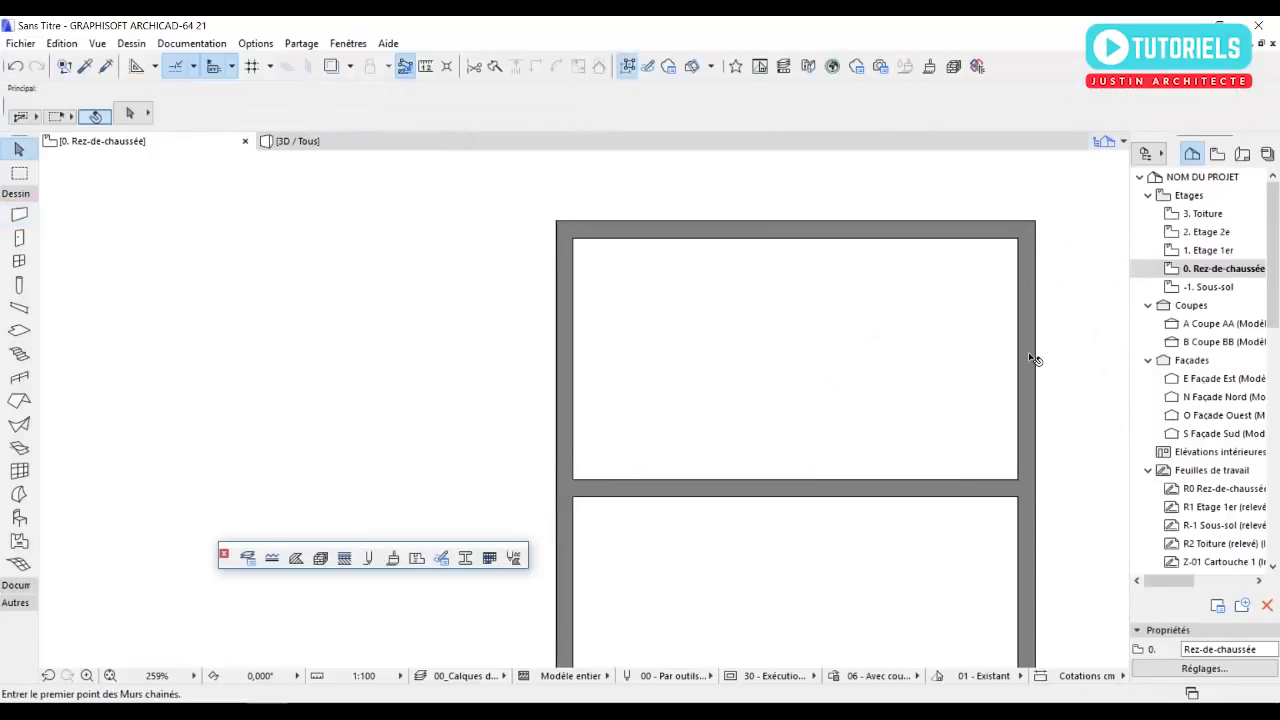
Select the three walls of the northern annex together to check their height and storey link.
left_click(1034, 359)
left_click(948, 236, "shift")
left_click(570, 325, "shift")
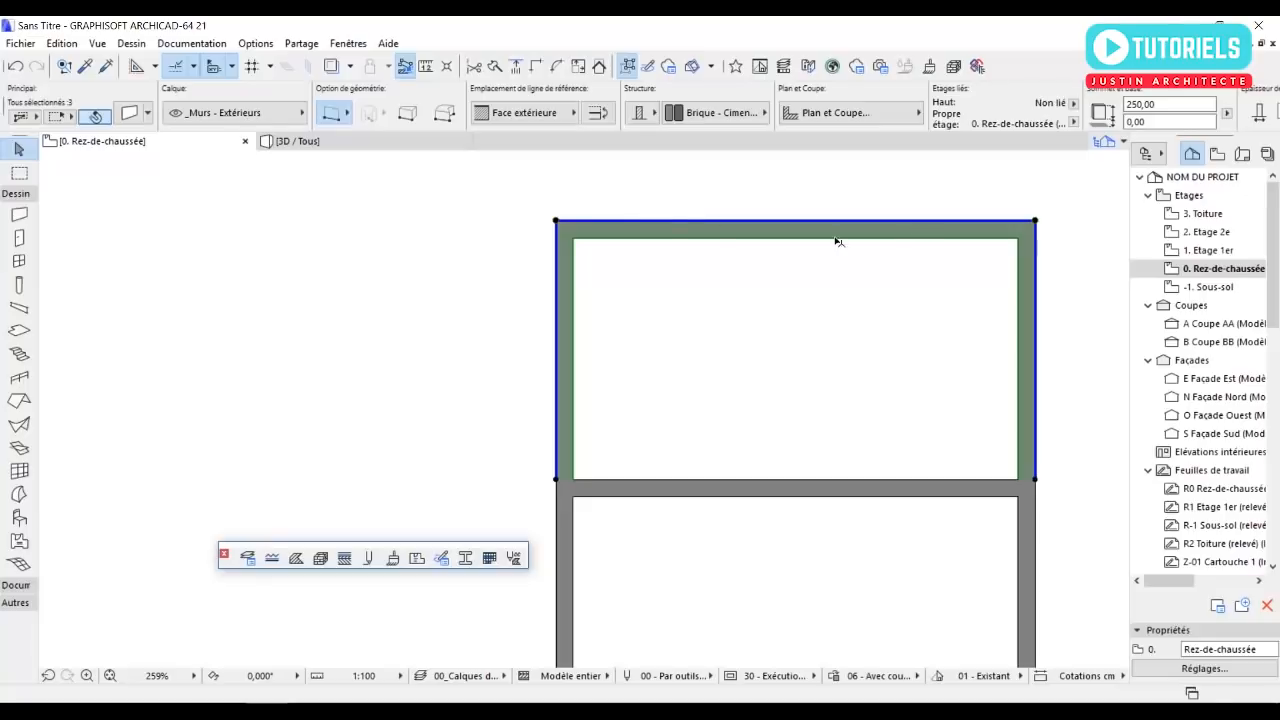
scroll(836, 239, "down", 3)
middle_click_drag(783, 331, 755, 231)
left_click(708, 368)
middle_click_drag(714, 373, 712, 347)
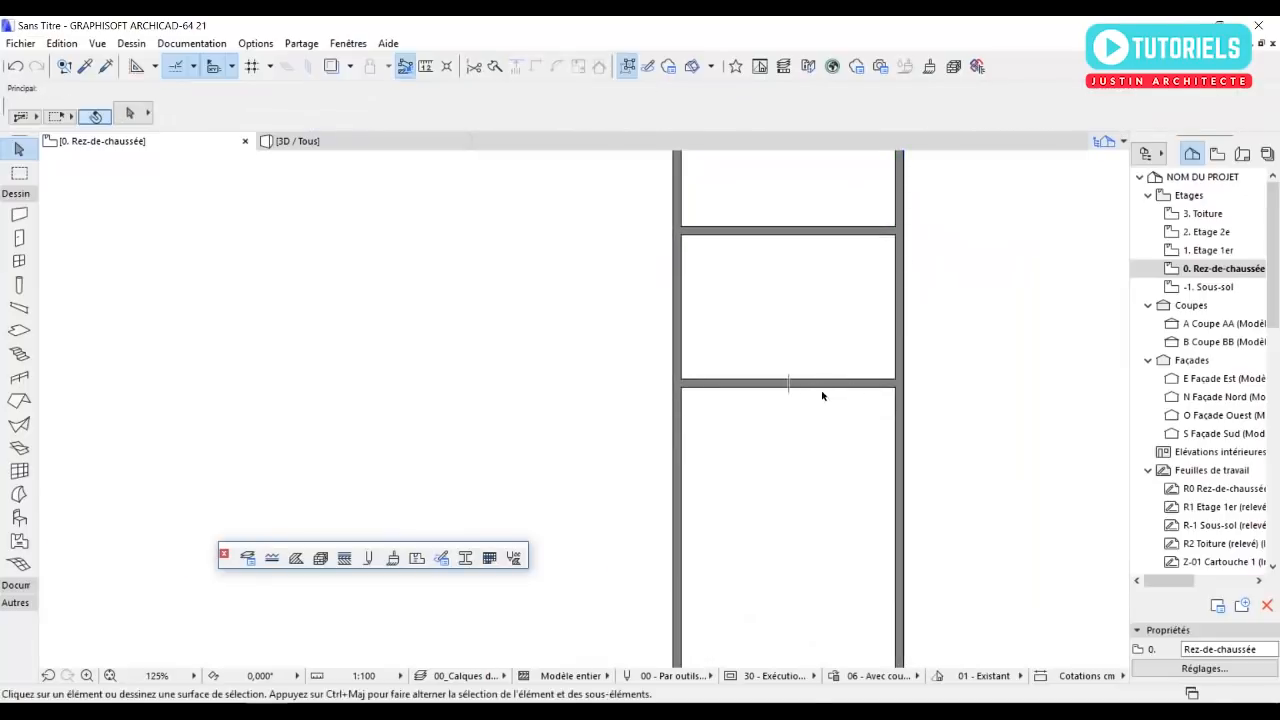
Delete the south end wall of the ground floor, leaving the large southern room open.
middle_click_drag(822, 425, 811, 380)
scroll(763, 380, "down", 2)
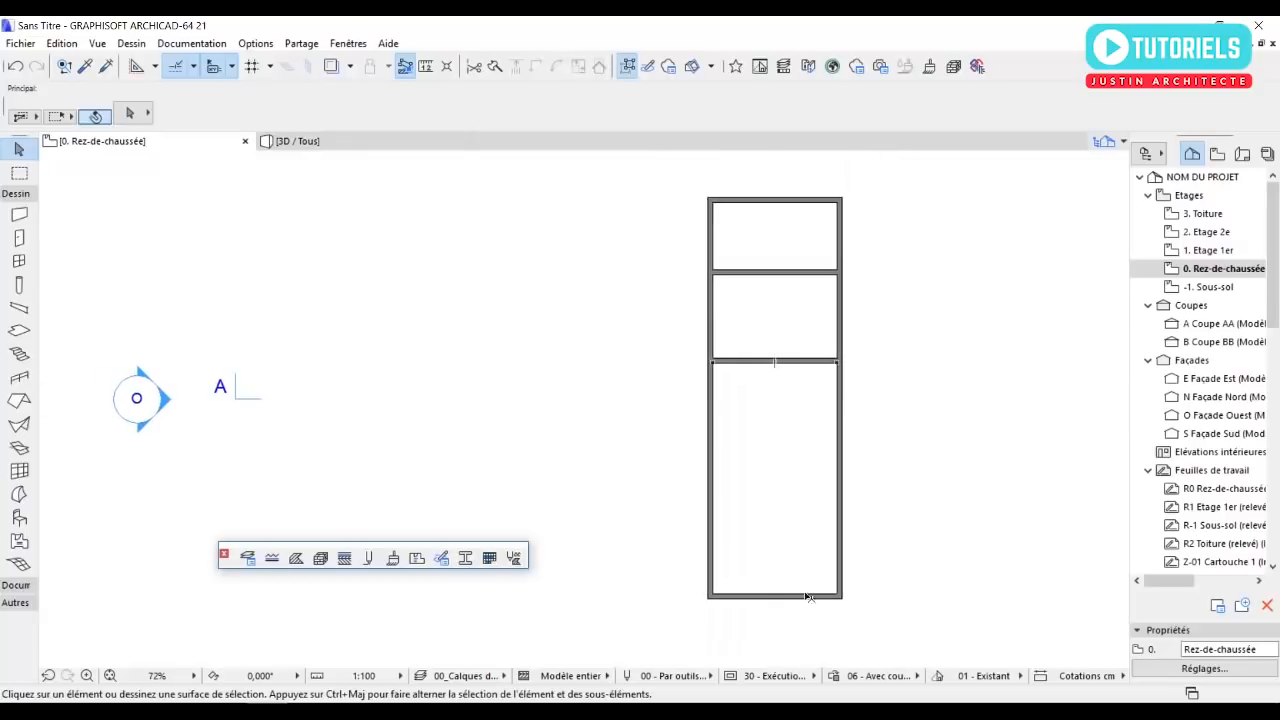
left_click(797, 603)
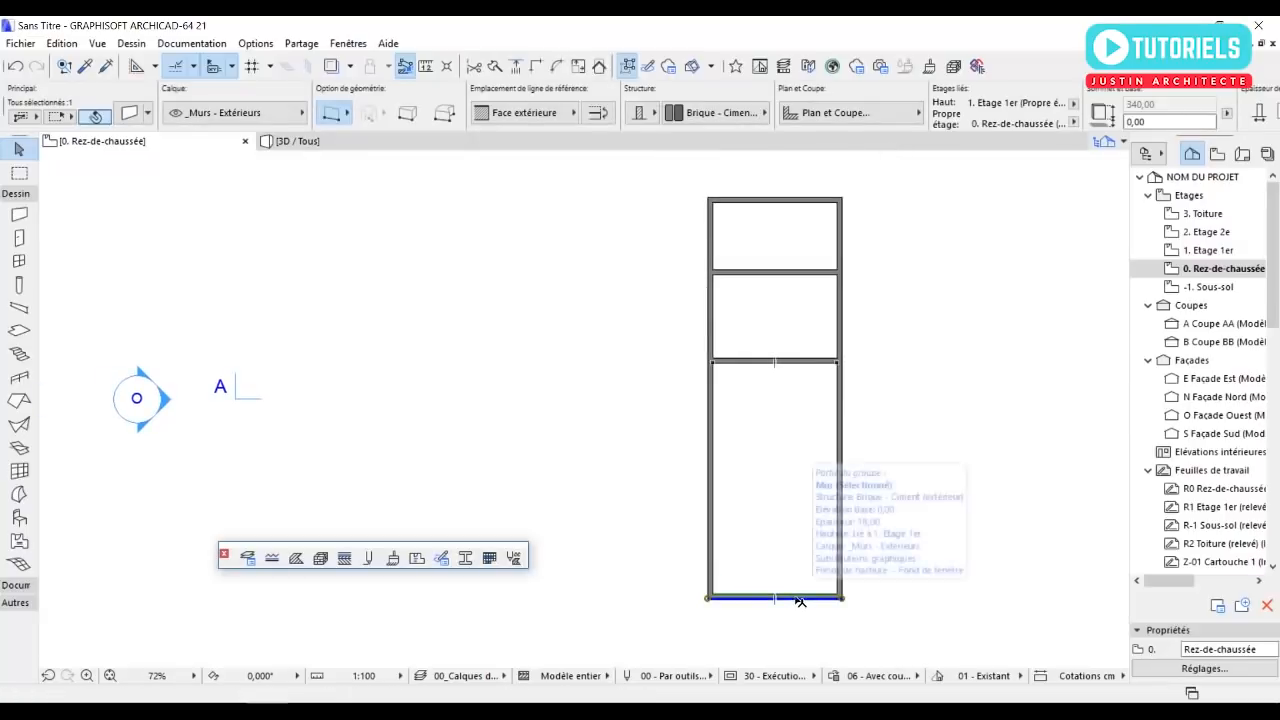
left_click(800, 617)
scroll(800, 625, "up", 1)
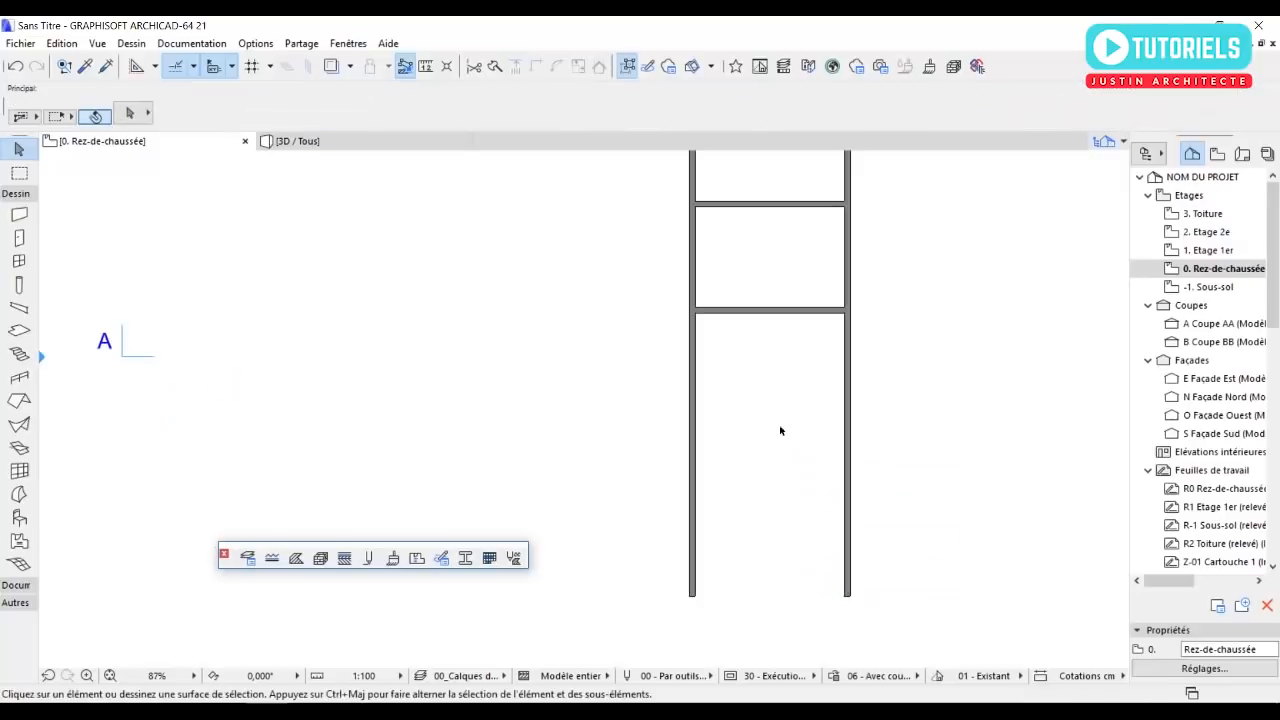
mouse_move(797, 600)
middle_mouse_down()
mouse_move(804, 477)
mouse_move(786, 551)
mouse_move(717, 541)
middle_mouse_up()
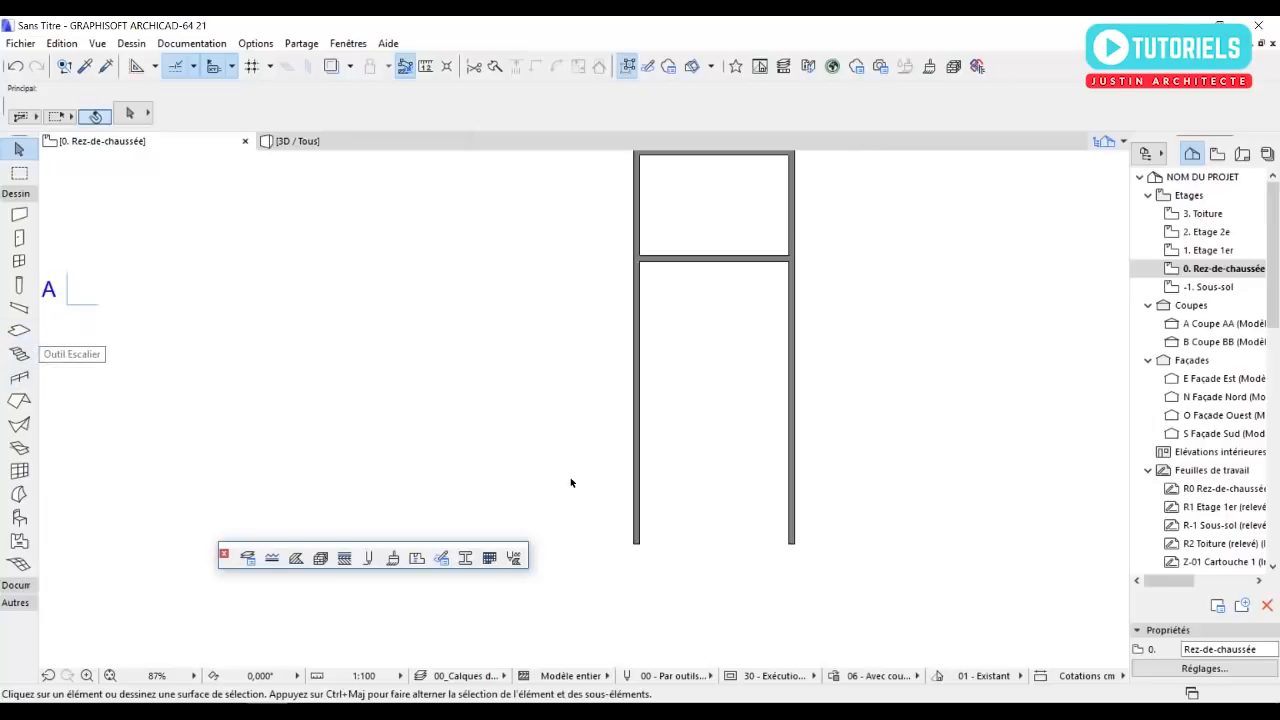
Draw a straight 100 cm wide stair with a right-side railing, running north along the west wall's inner face in the southern room.
left_click(19, 353)
scroll(603, 414, "up", 3)
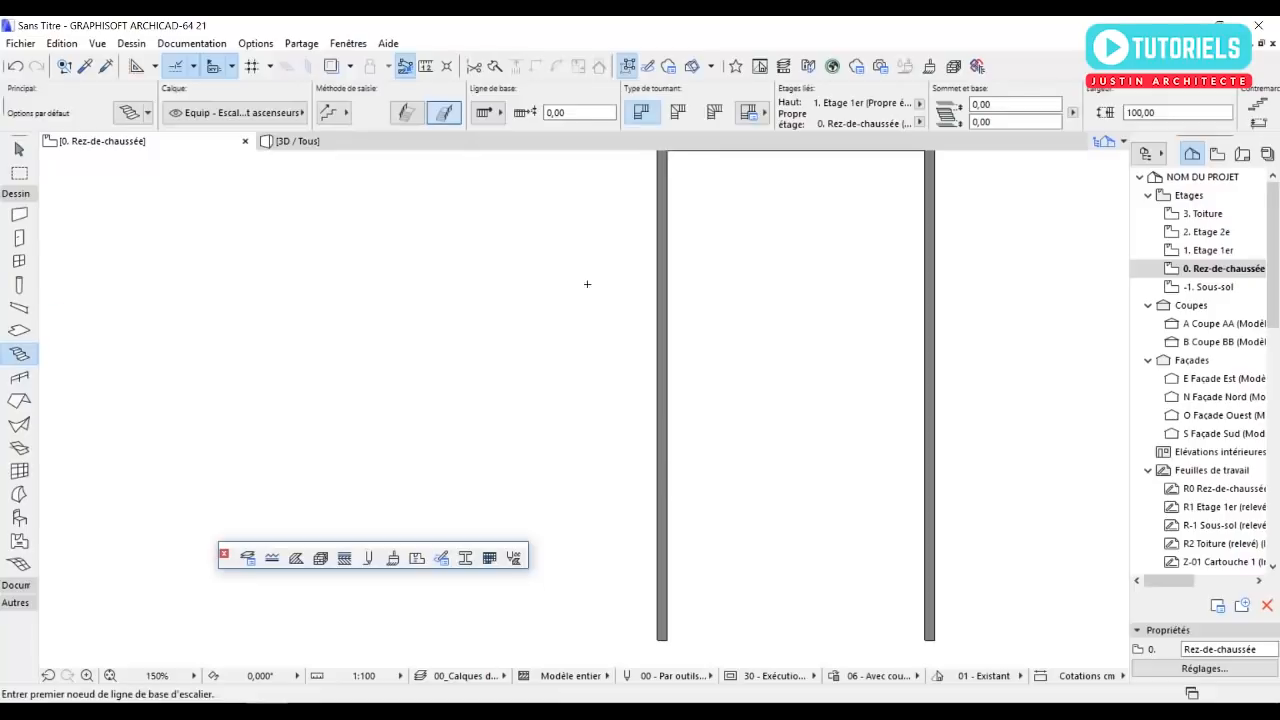
left_click(443, 112)
left_click(487, 112)
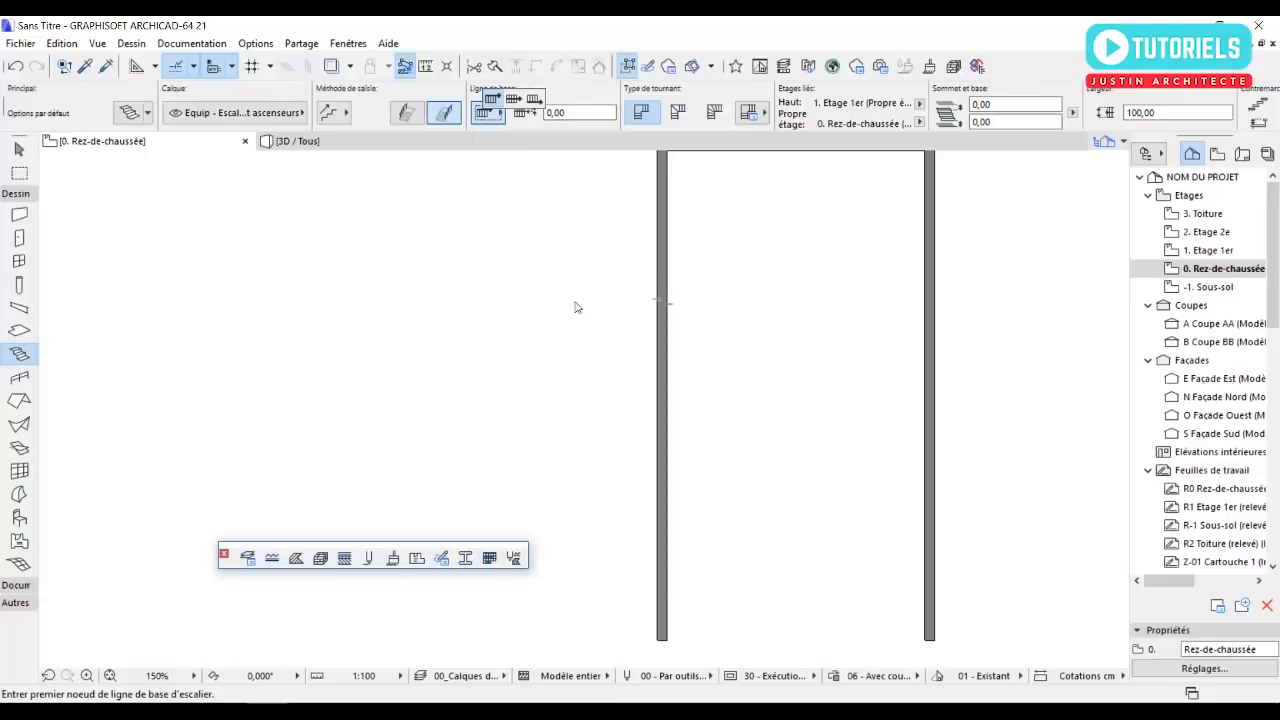
left_click(667, 505)
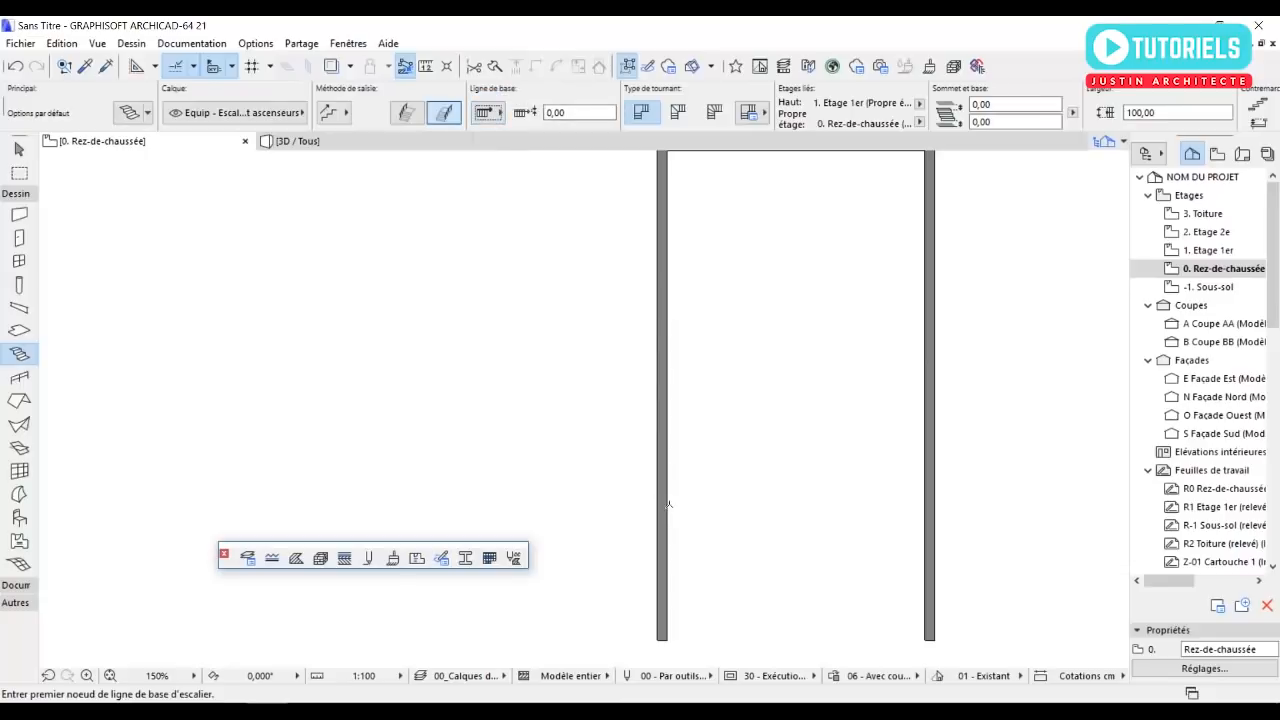
left_click(668, 499)
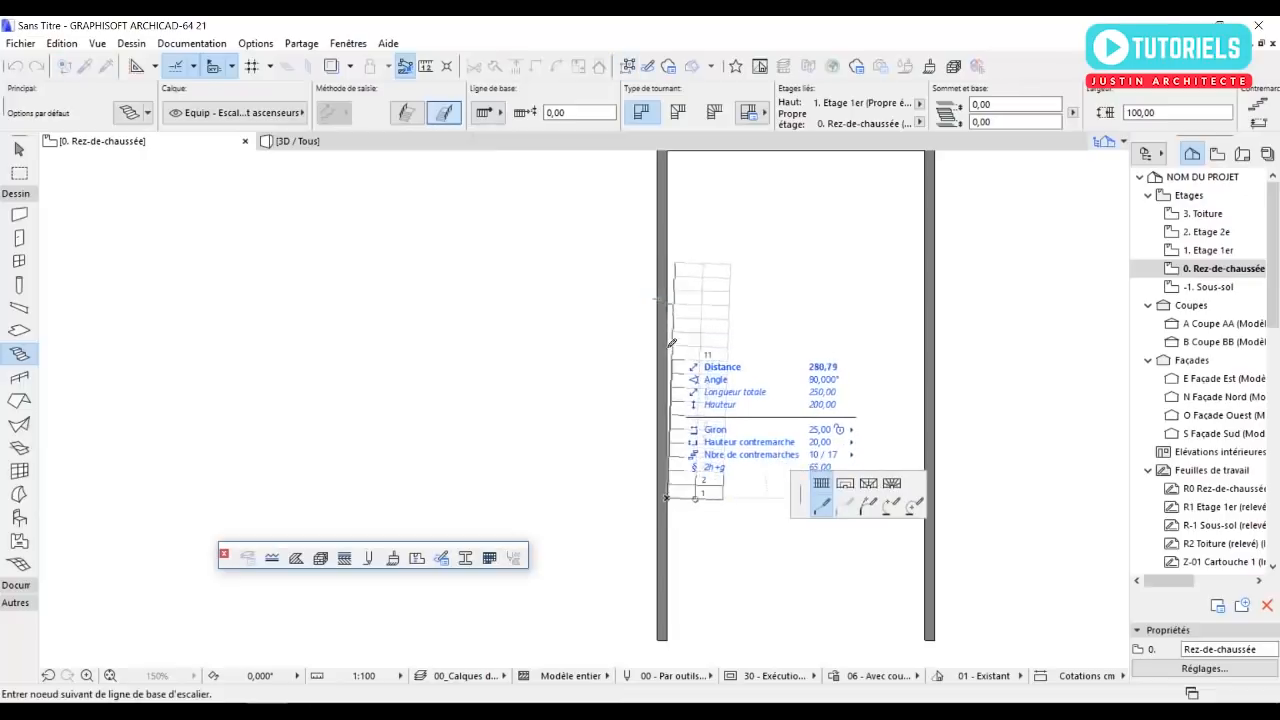
left_click(673, 204)
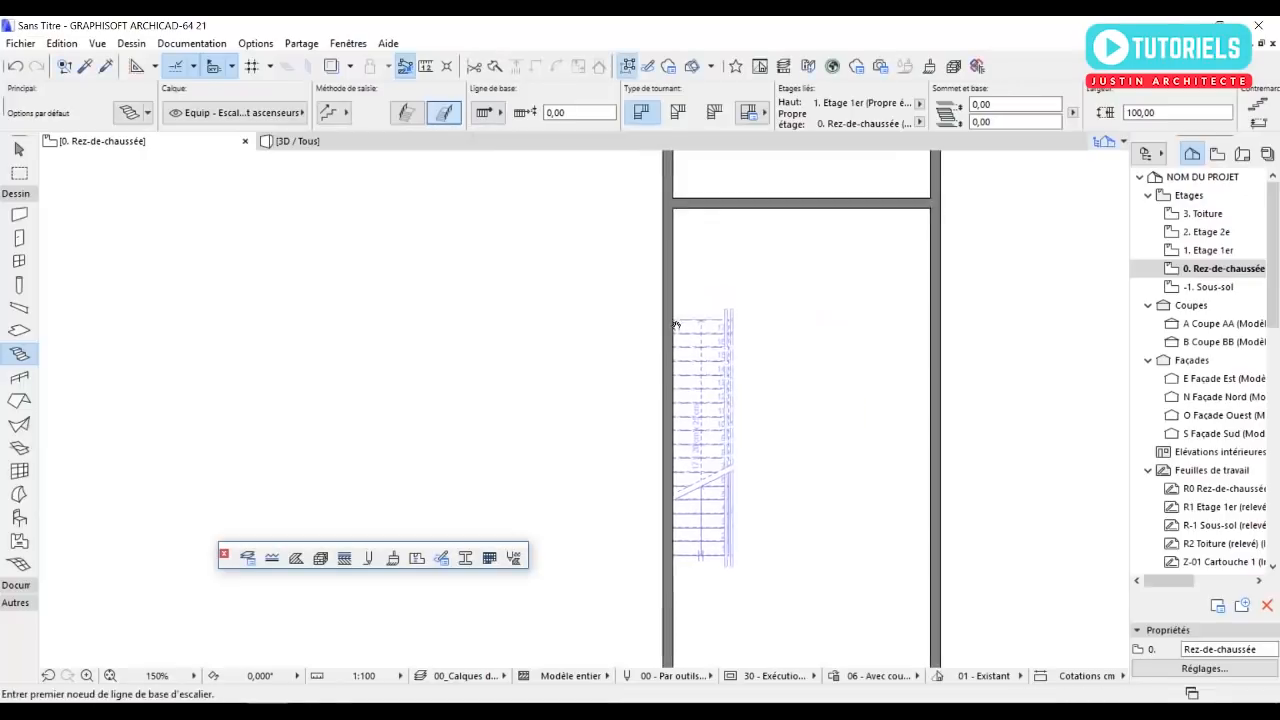
Move the stair north along the west wall so its upper end meets the cross wall's south face.
left_click(716, 348)
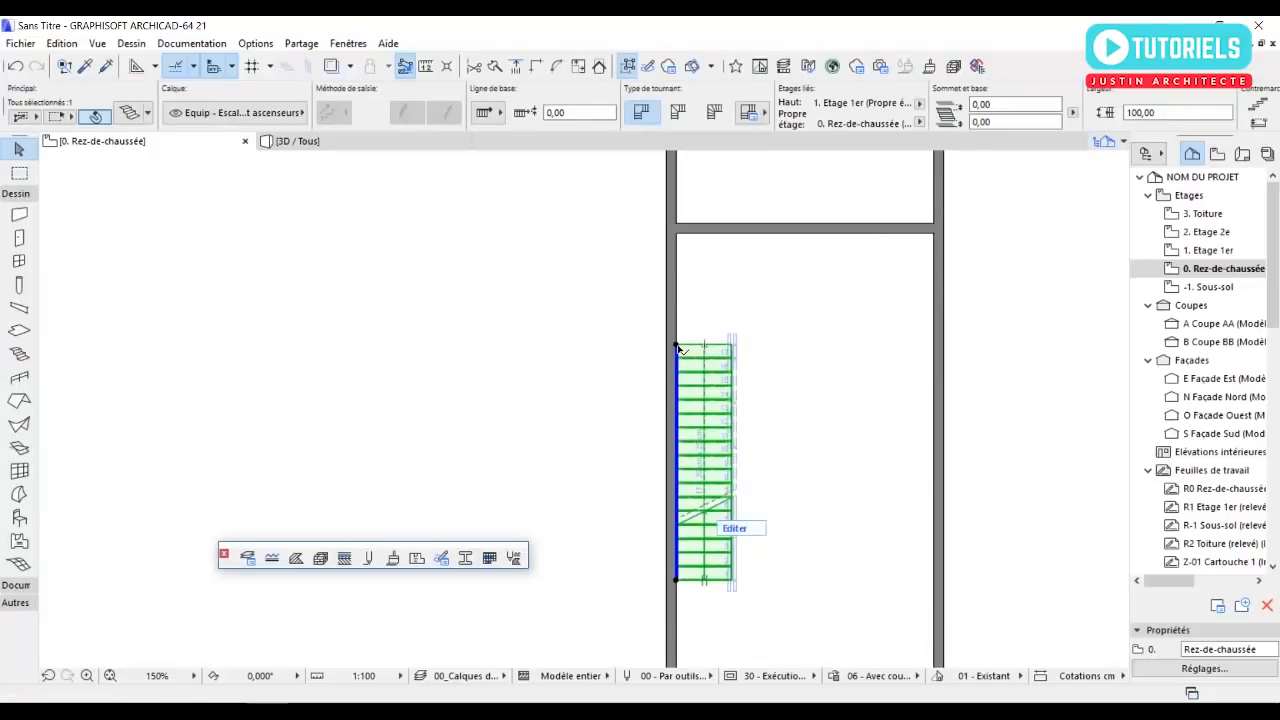
left_click(678, 345)
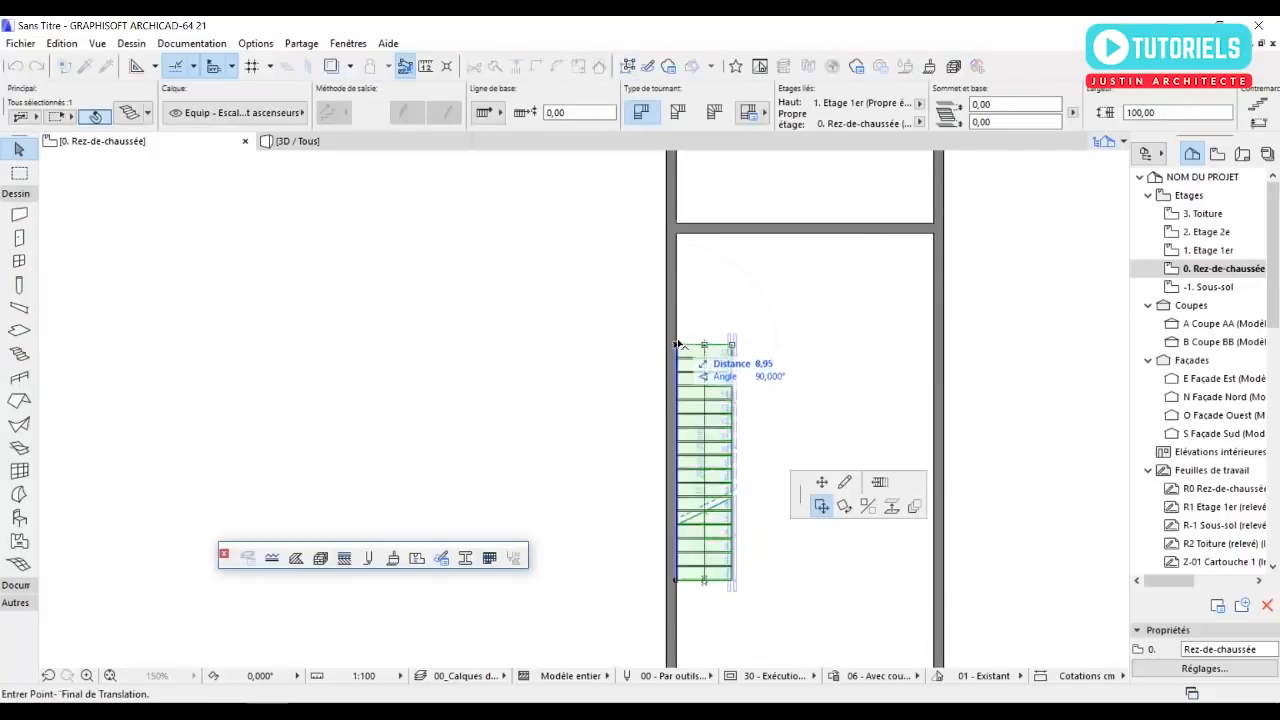
left_click(677, 233)
left_click(577, 315)
Remove the handrail from the segment of the stair's railing.
left_click(730, 247)
scroll(730, 245, "up", 5)
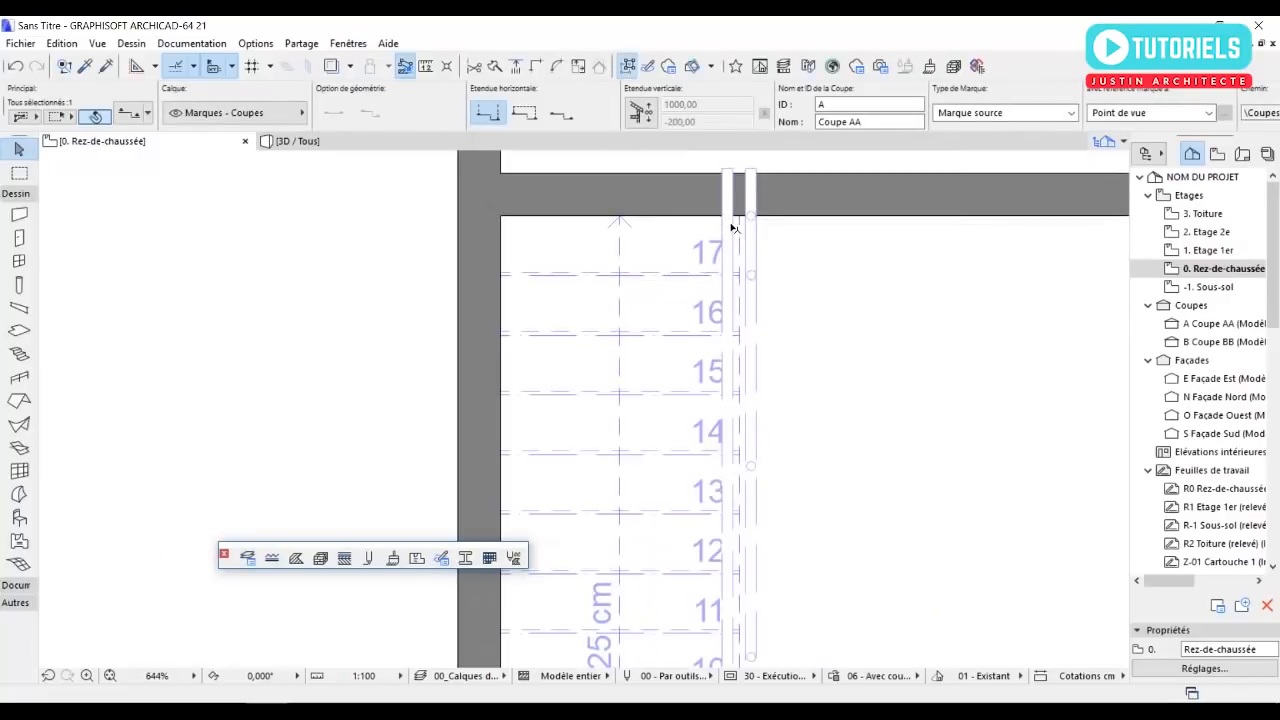
left_click(733, 232)
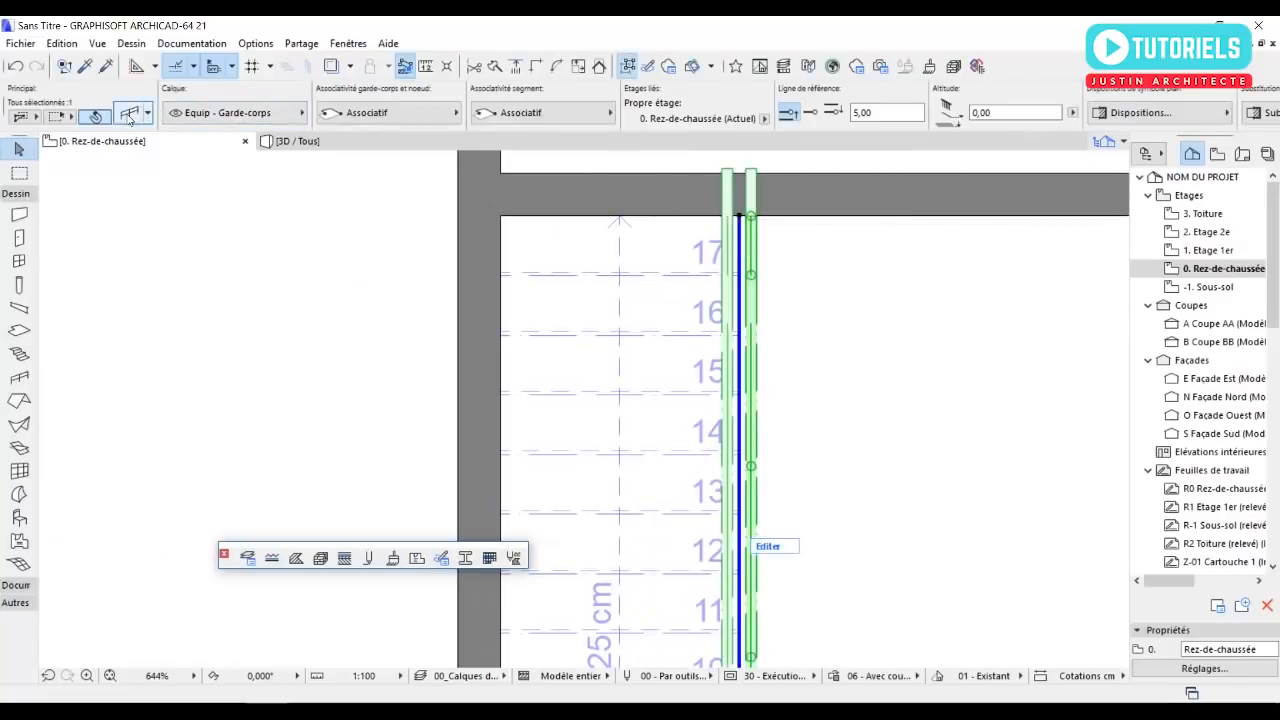
key("ctrl+t")
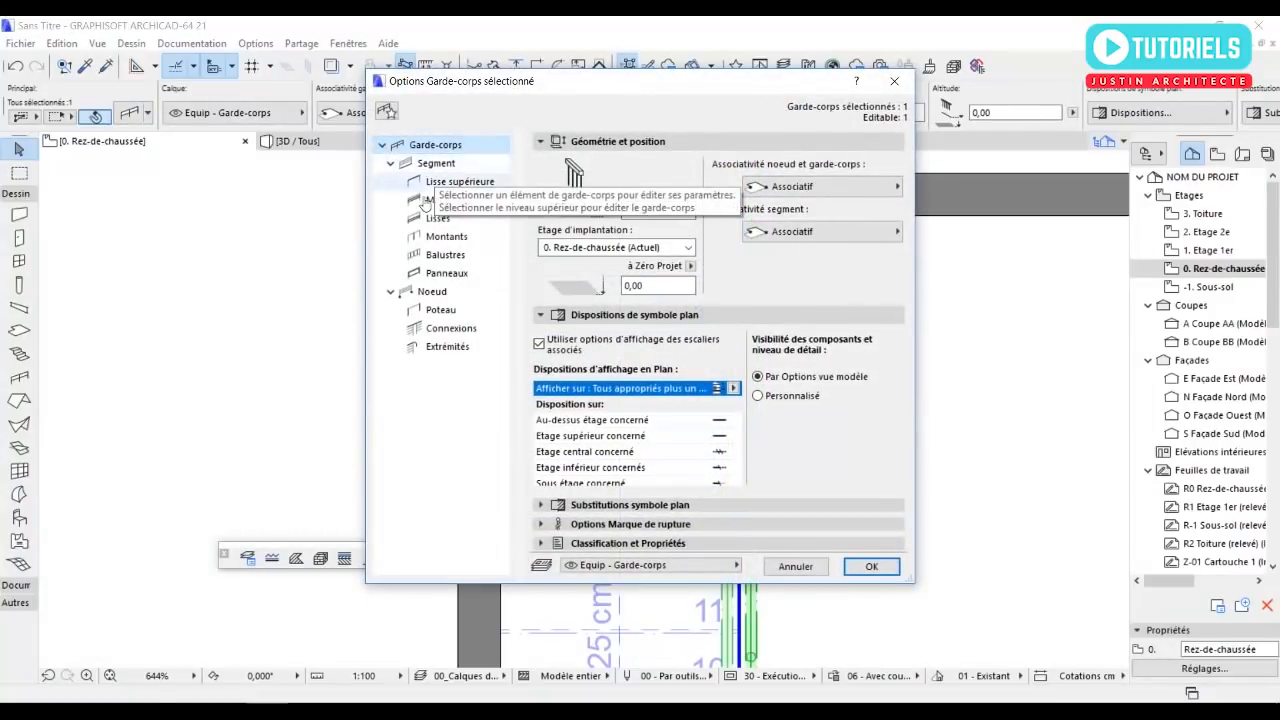
left_click(432, 165)
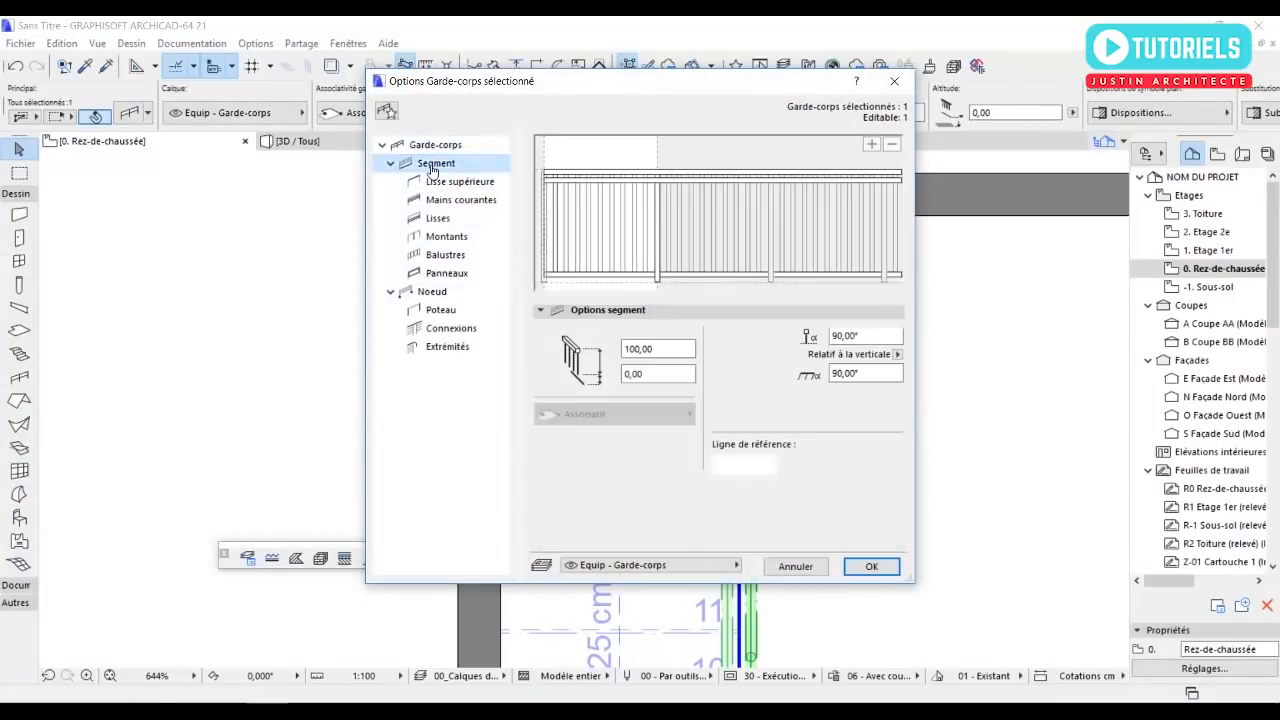
left_click(567, 183)
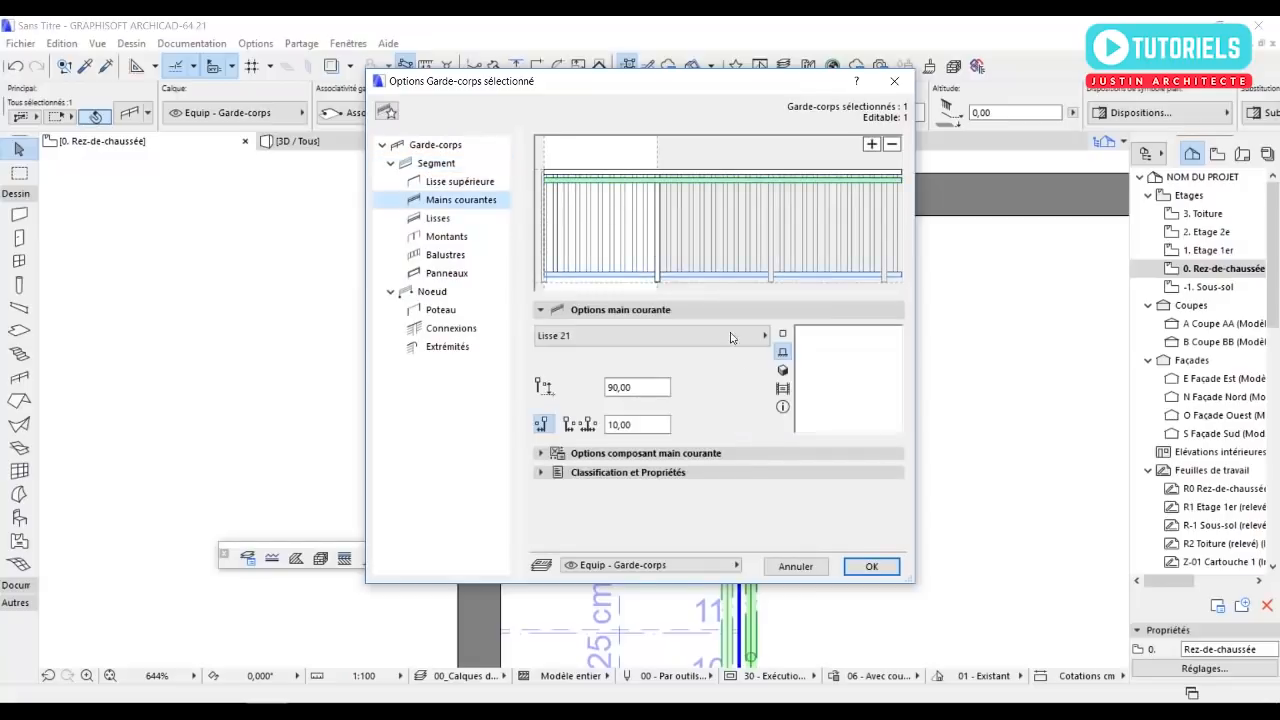
left_click(891, 148)
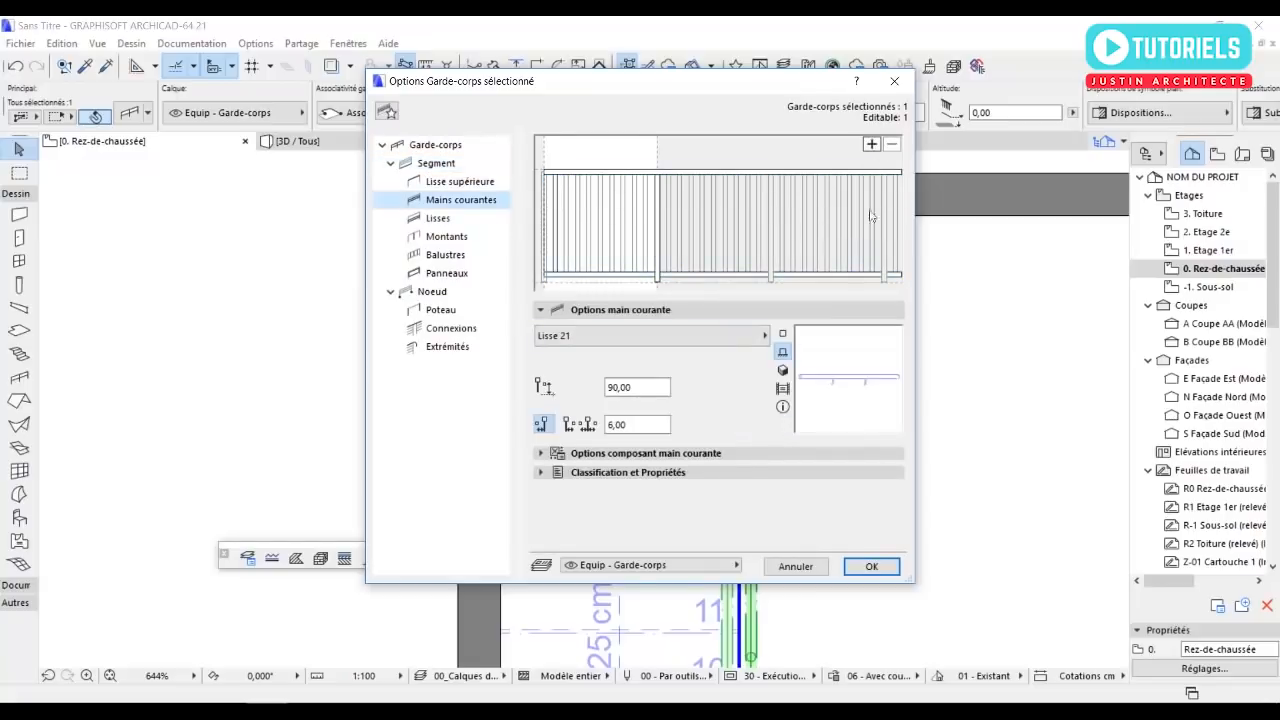
left_click(871, 567)
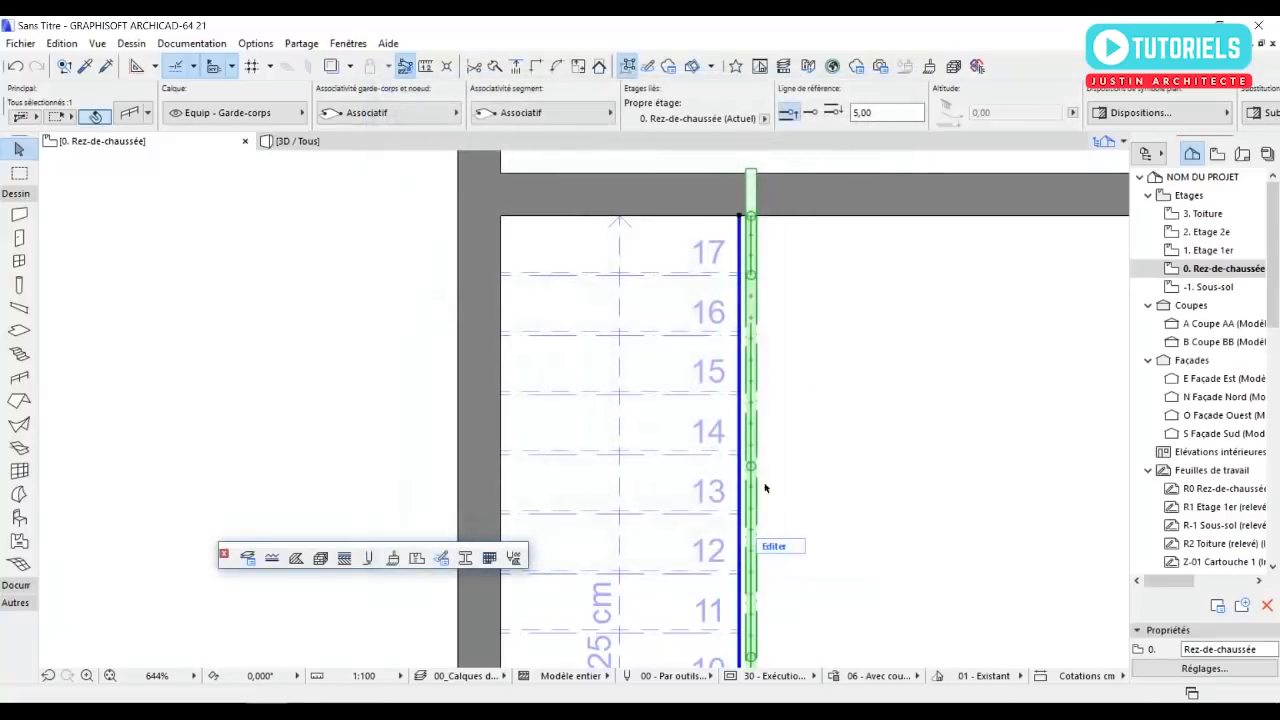
scroll(549, 438, "down", 4)
left_click(500, 410)
middle_click_drag(500, 410, 504, 306)
scroll(486, 283, "down", 3)
scroll(534, 320, "down", 3)
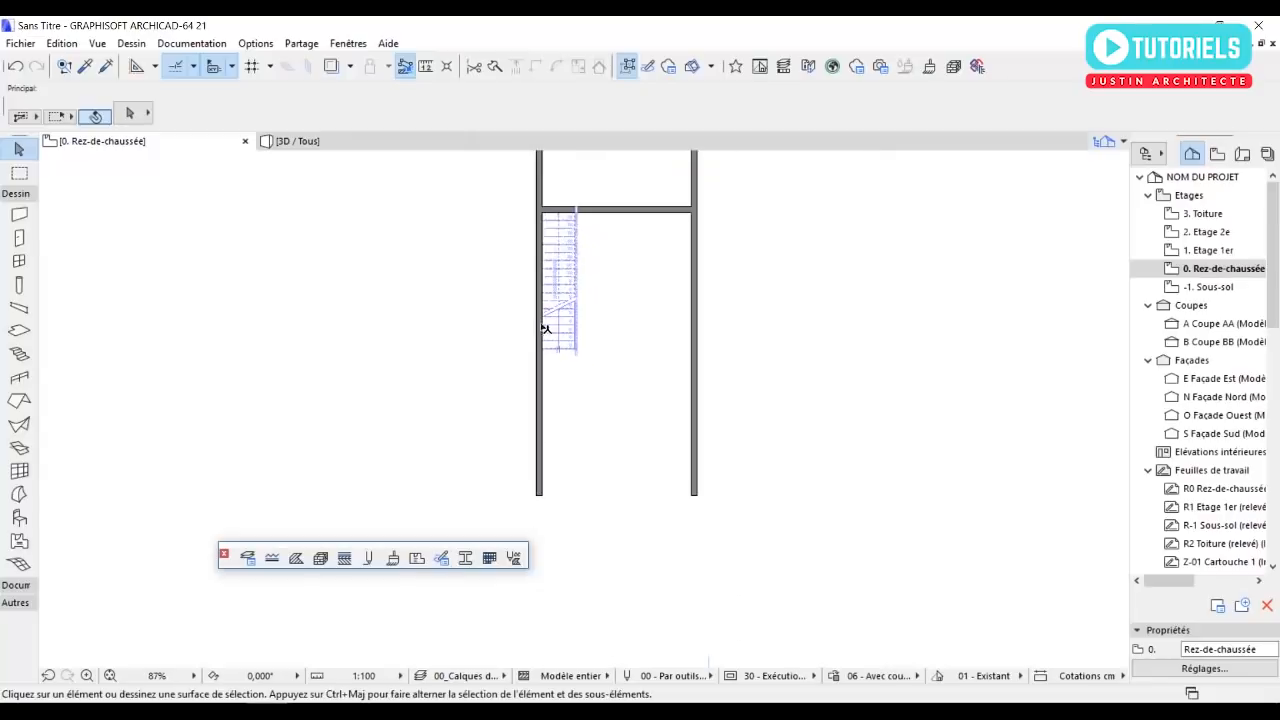
scroll(643, 340, "up", 2)
middle_click_drag(667, 401, 717, 480)
scroll(718, 480, "down", 2)
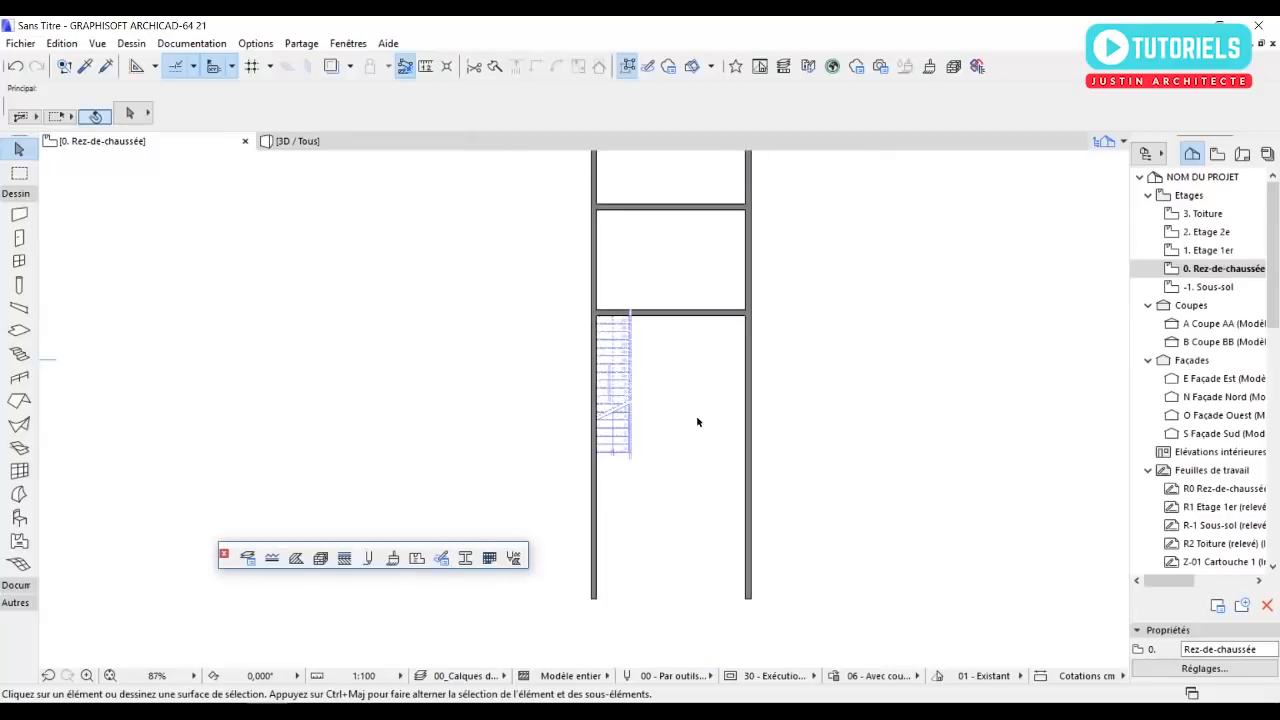
Set the Object tool to the Berline 01 21 car from the Véhicules 21 library folder.
double_click(19, 517)
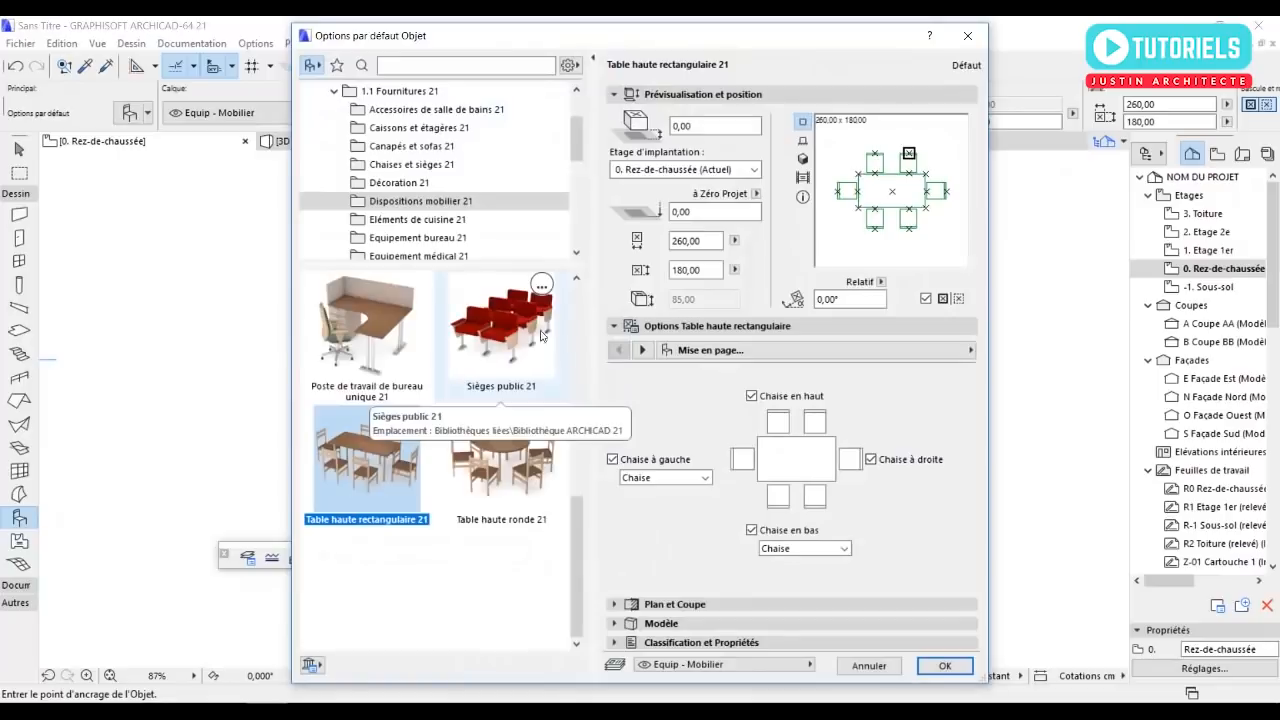
left_click(335, 92)
left_click(326, 201)
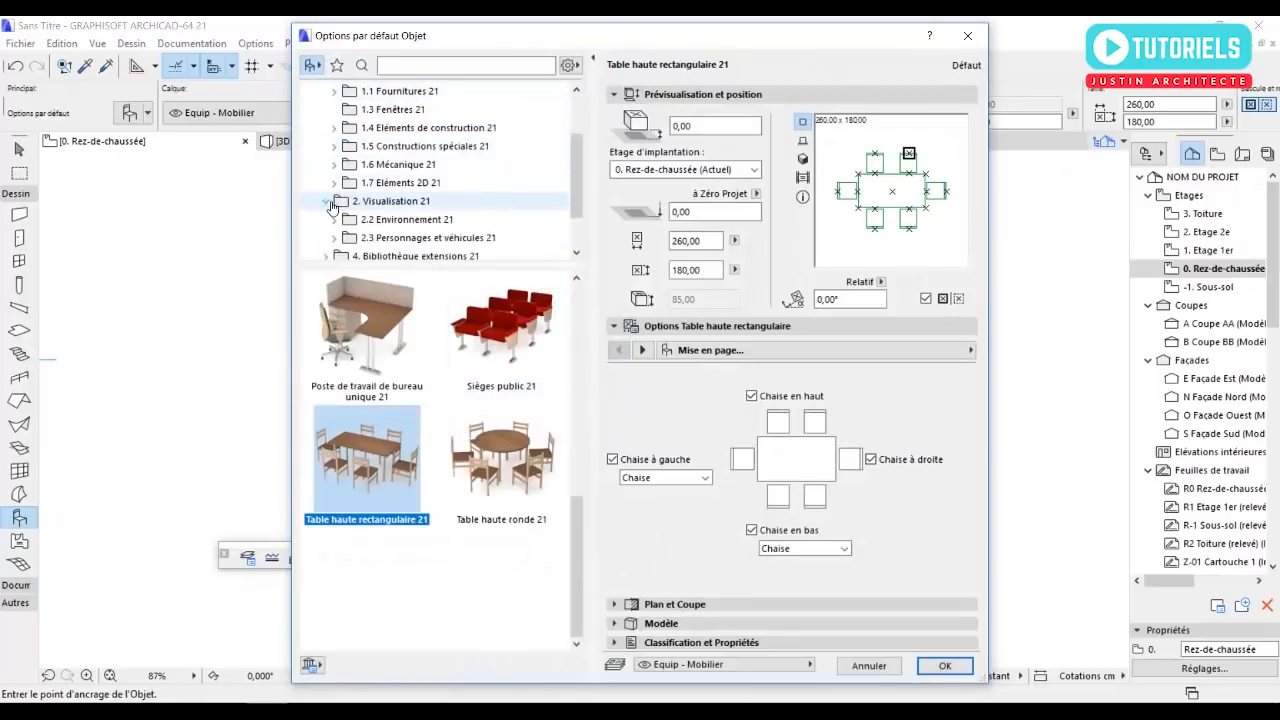
left_click(335, 238)
scroll(450, 236, "down", 1)
left_click(398, 183)
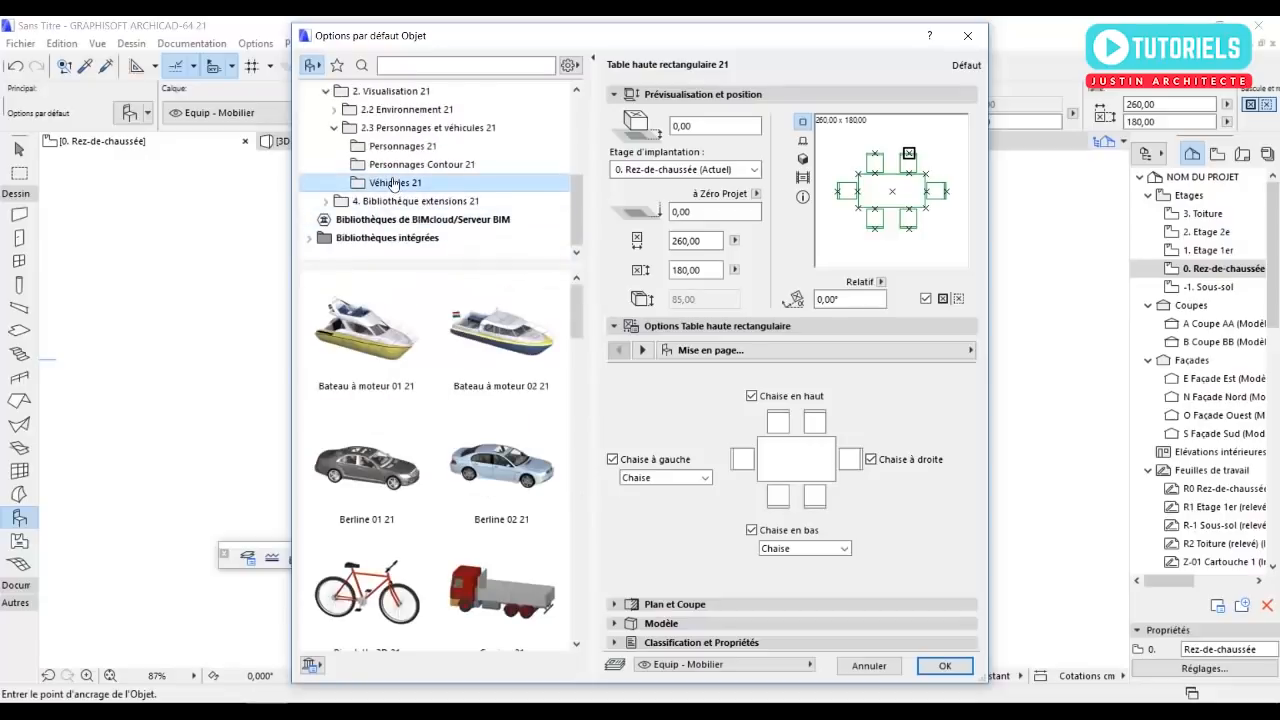
left_click(362, 470)
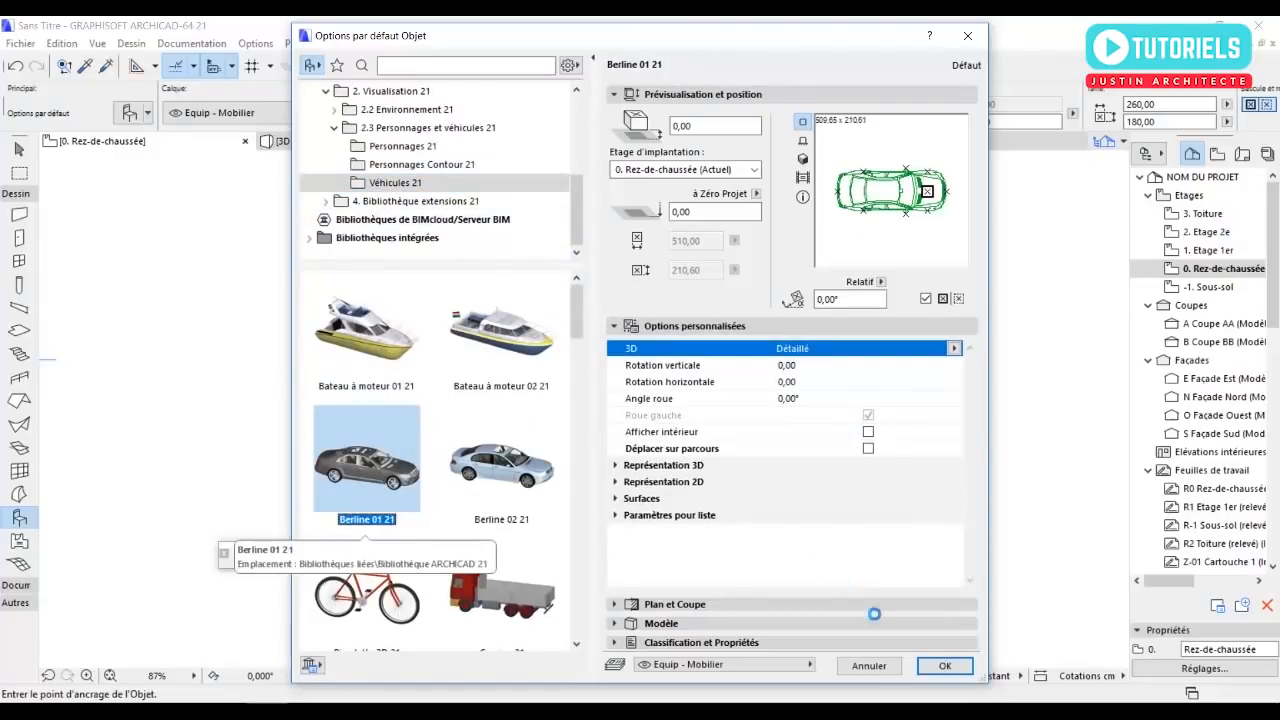
left_click(930, 665)
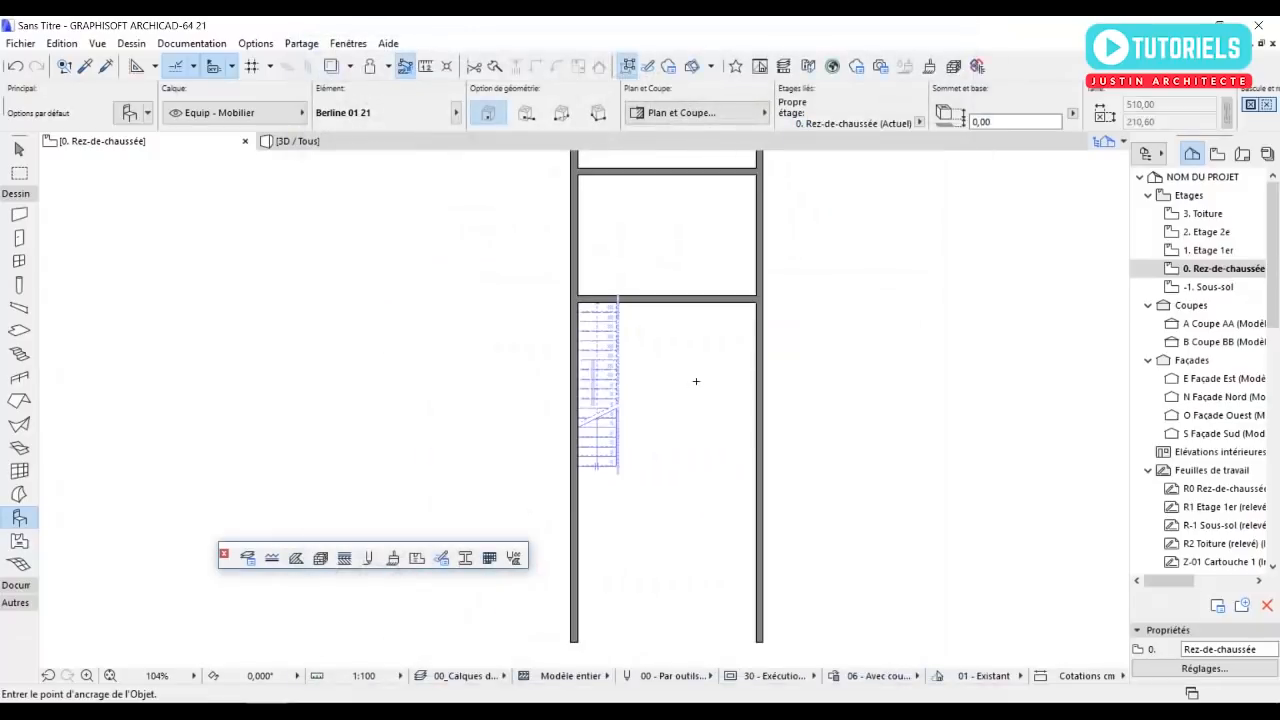
Place the sedan over the cross wall beside the stair and rotate it 90° so its front faces north.
left_click(700, 266)
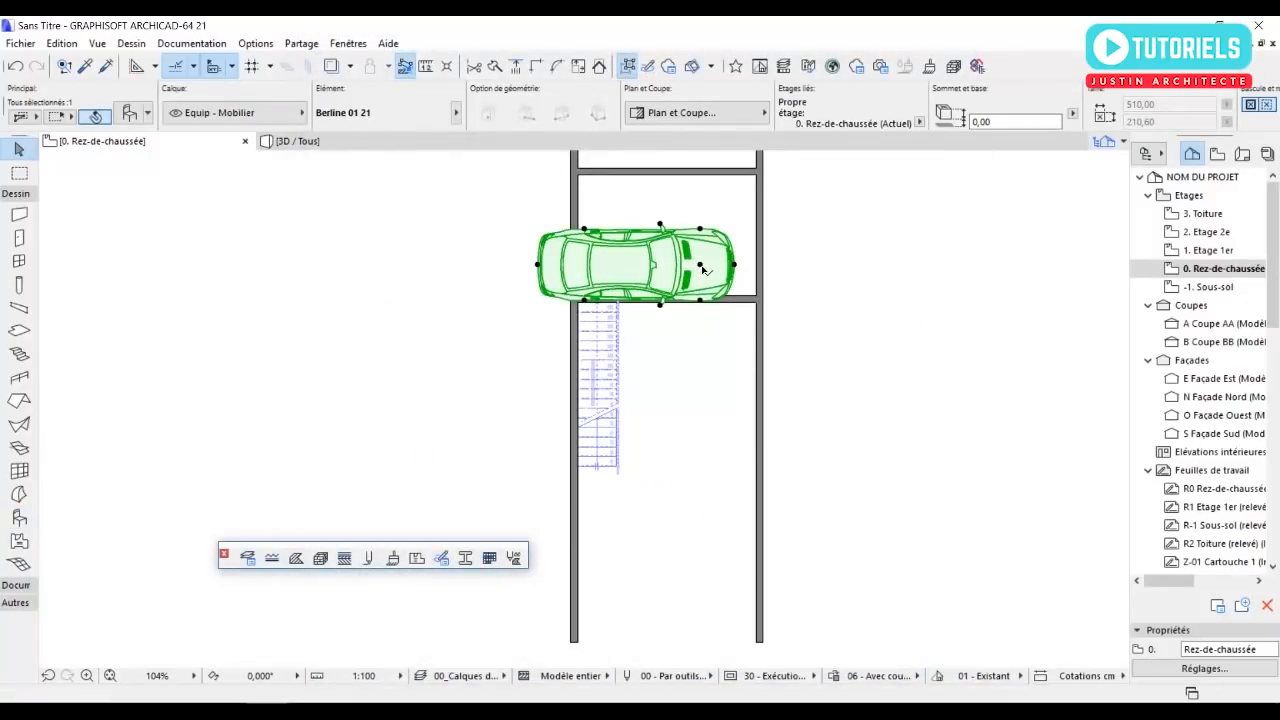
left_click(700, 266)
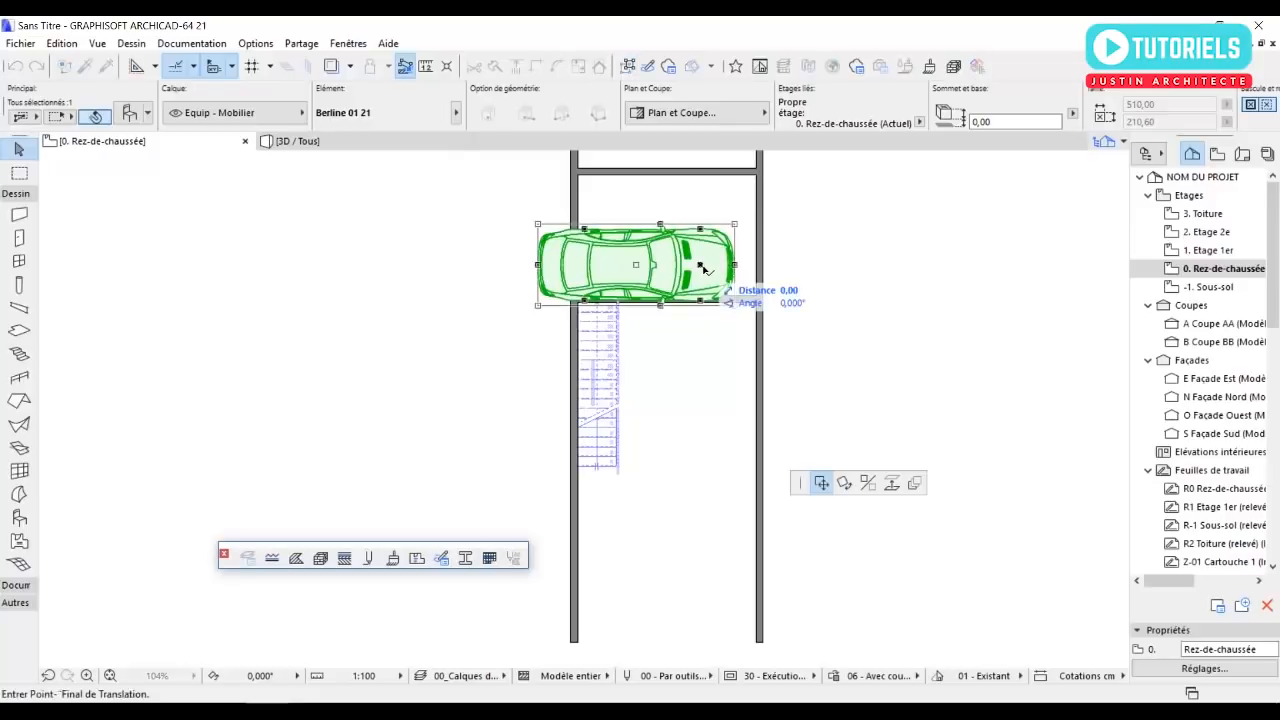
left_click(845, 484)
left_click(700, 265)
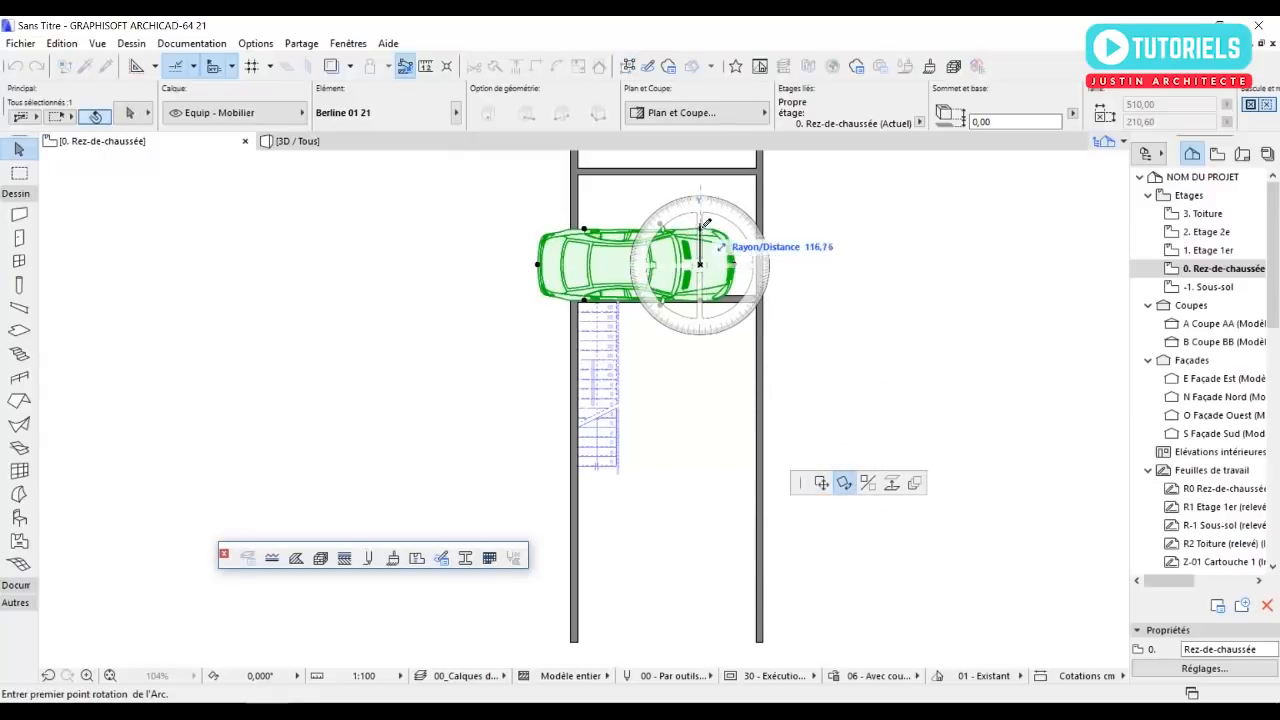
left_click(884, 266)
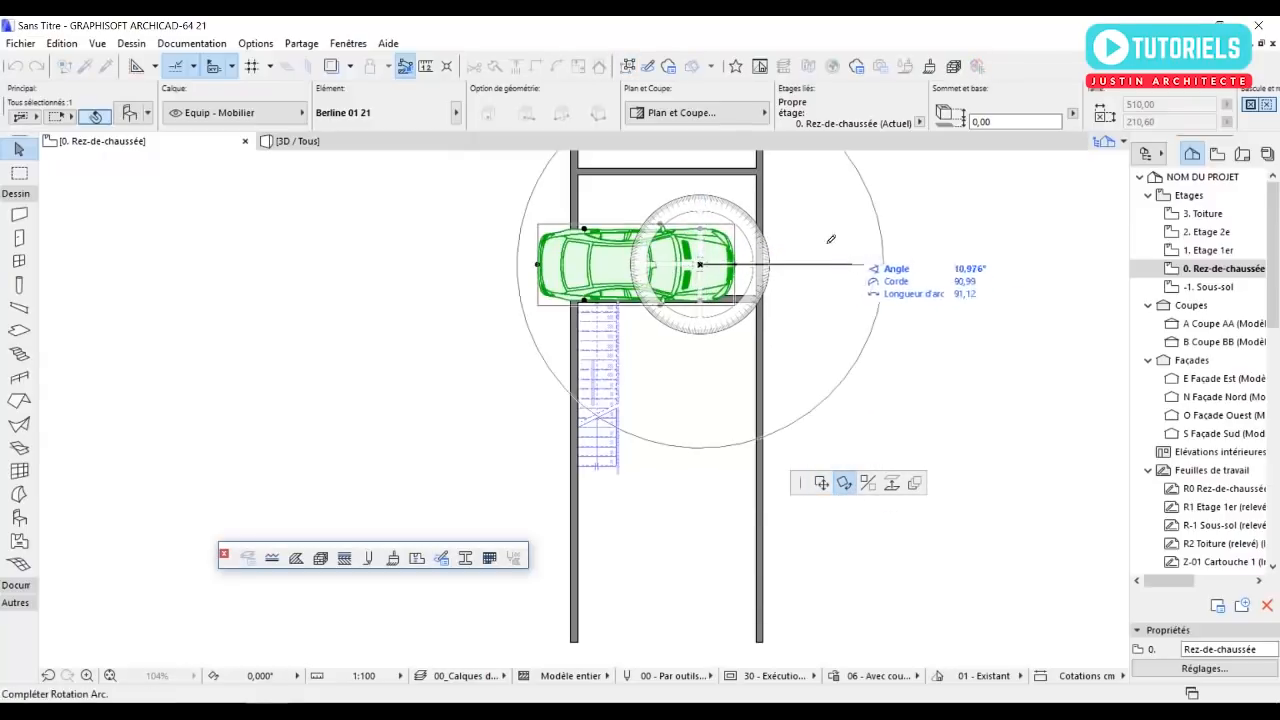
left_click(700, 189)
Place a copy of the car directly south of the first one, aligned behind it.
scroll(697, 397, "down", 2)
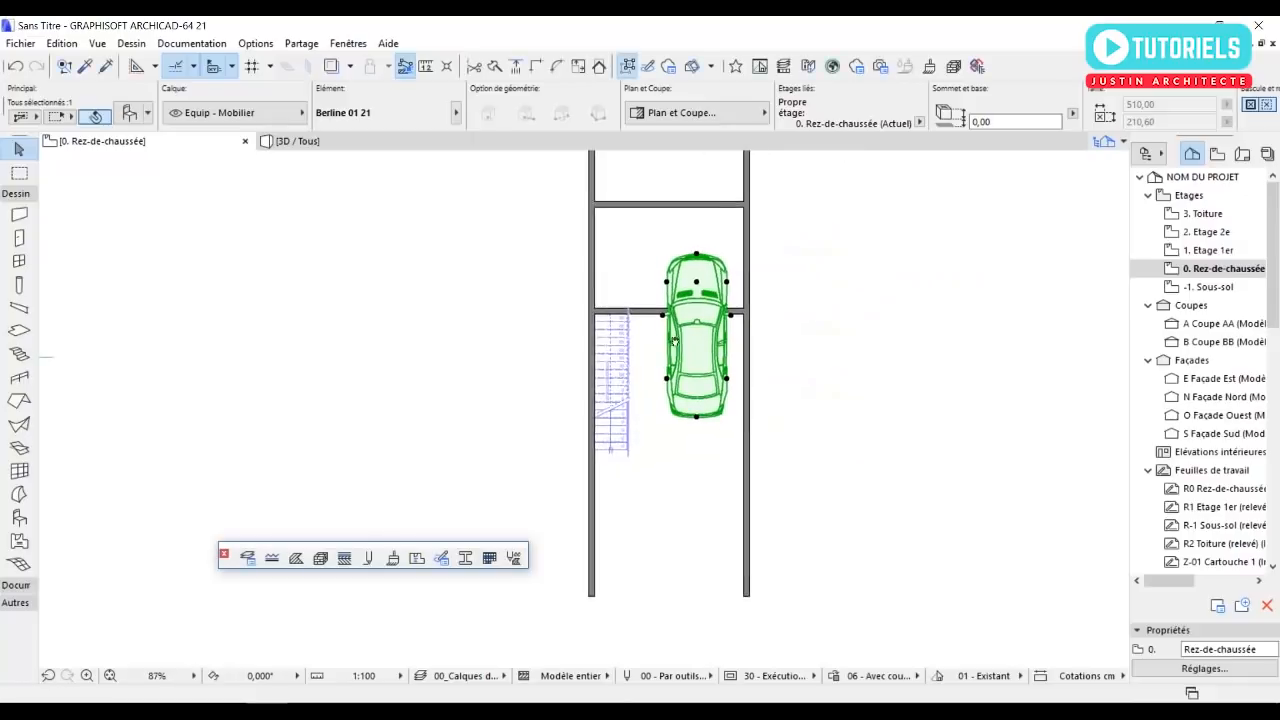
left_click(688, 278)
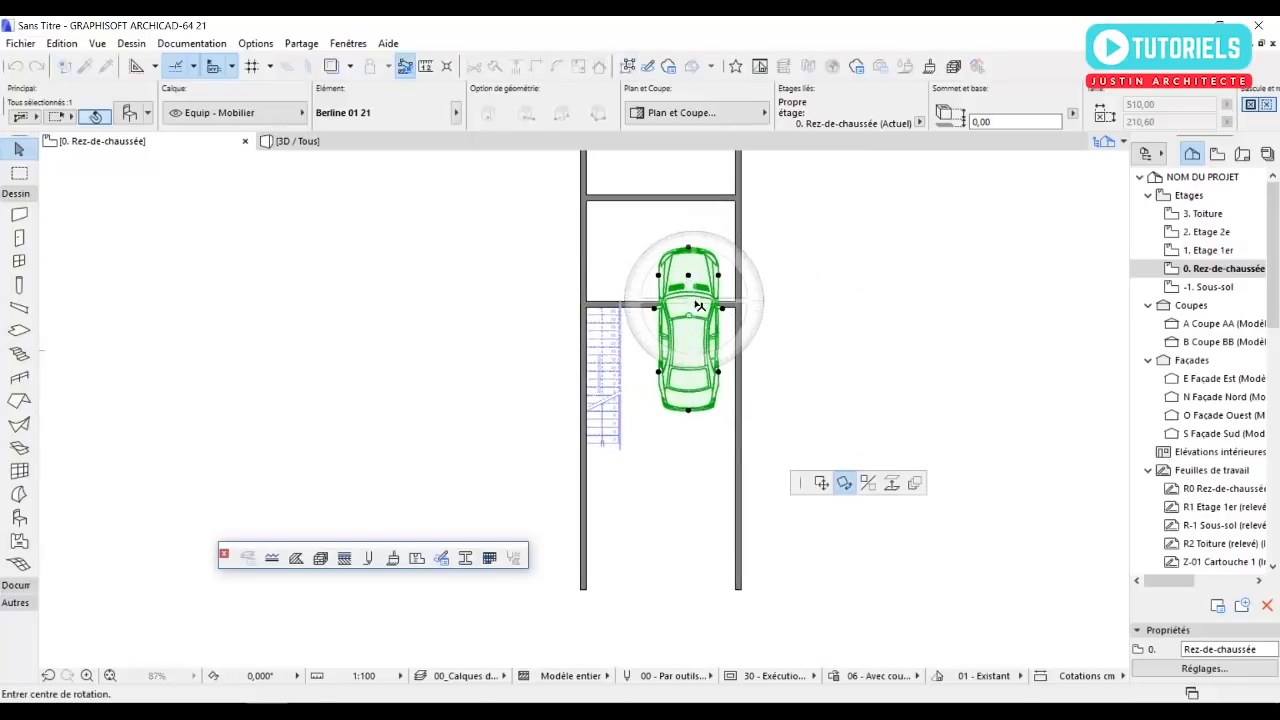
left_click(821, 483)
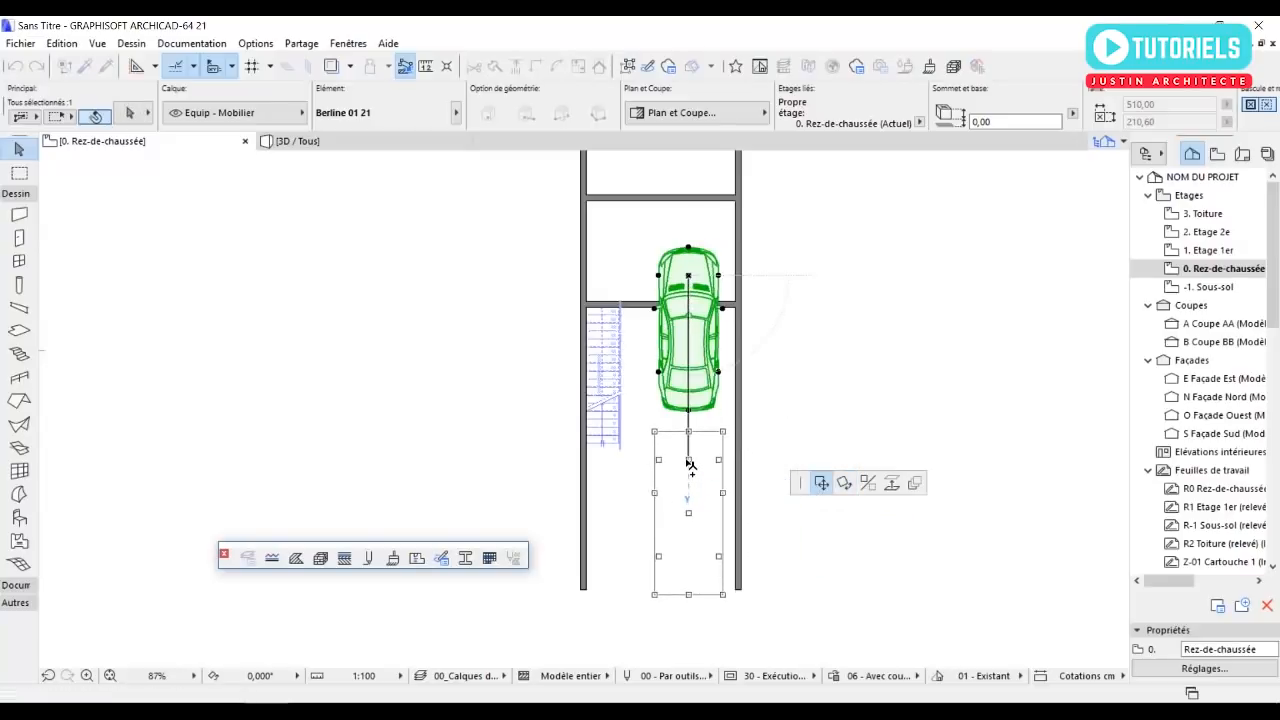
left_click(687, 460)
key("Escape")
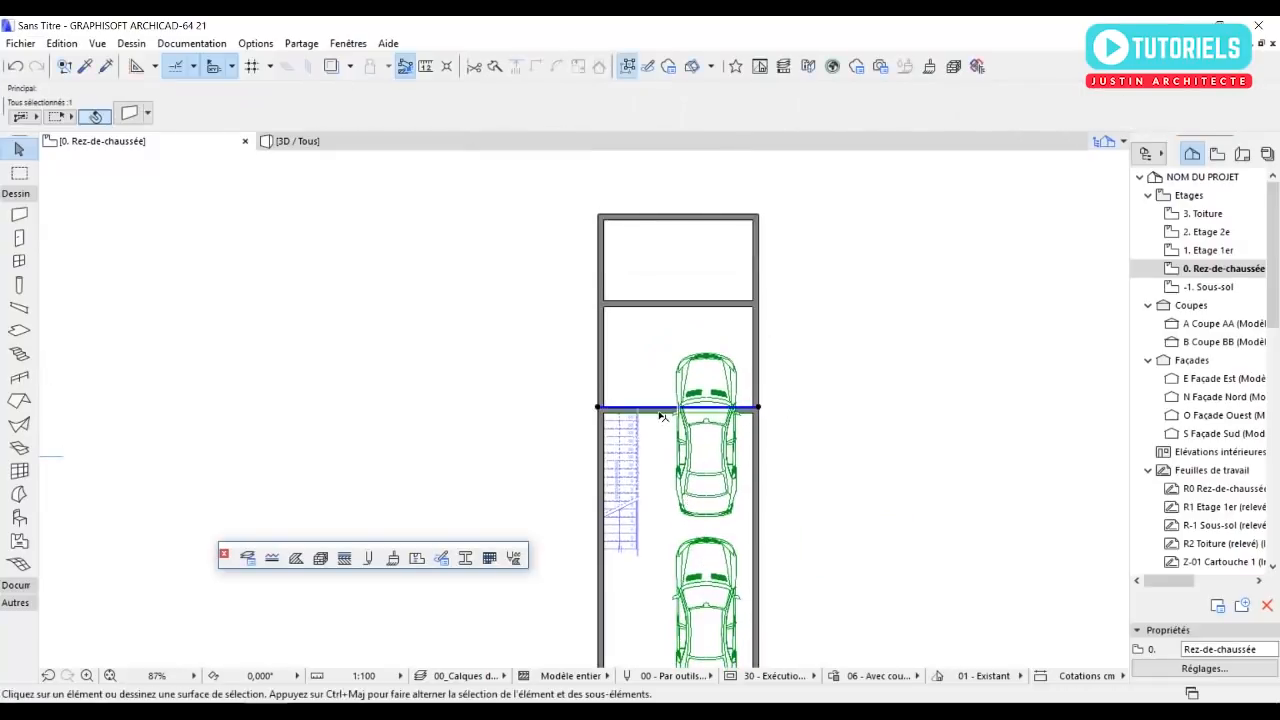
Delete the cross wall that runs through the first car at the stair's north end.
left_click(662, 410)
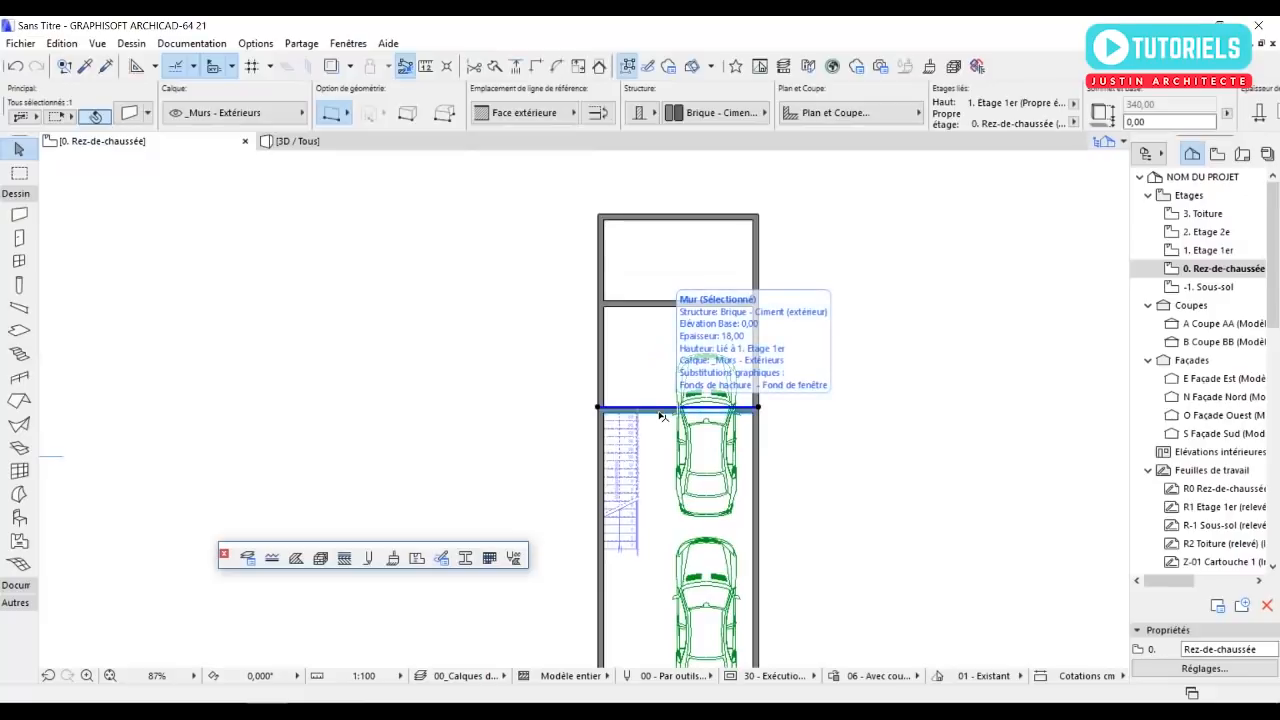
key("Delete")
middle_click_drag(709, 447, 709, 383)
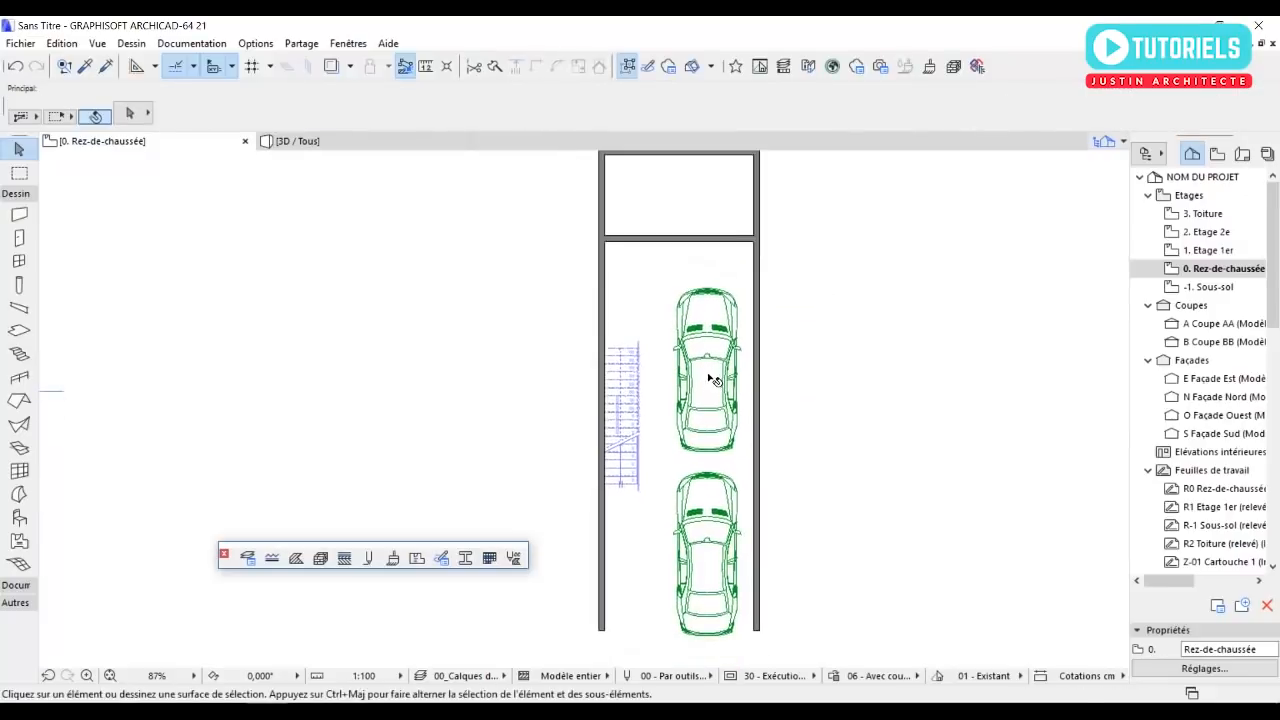
Move both cars together straight north, closer to the remaining cross wall.
left_click(709, 383)
left_click(695, 570, "shift")
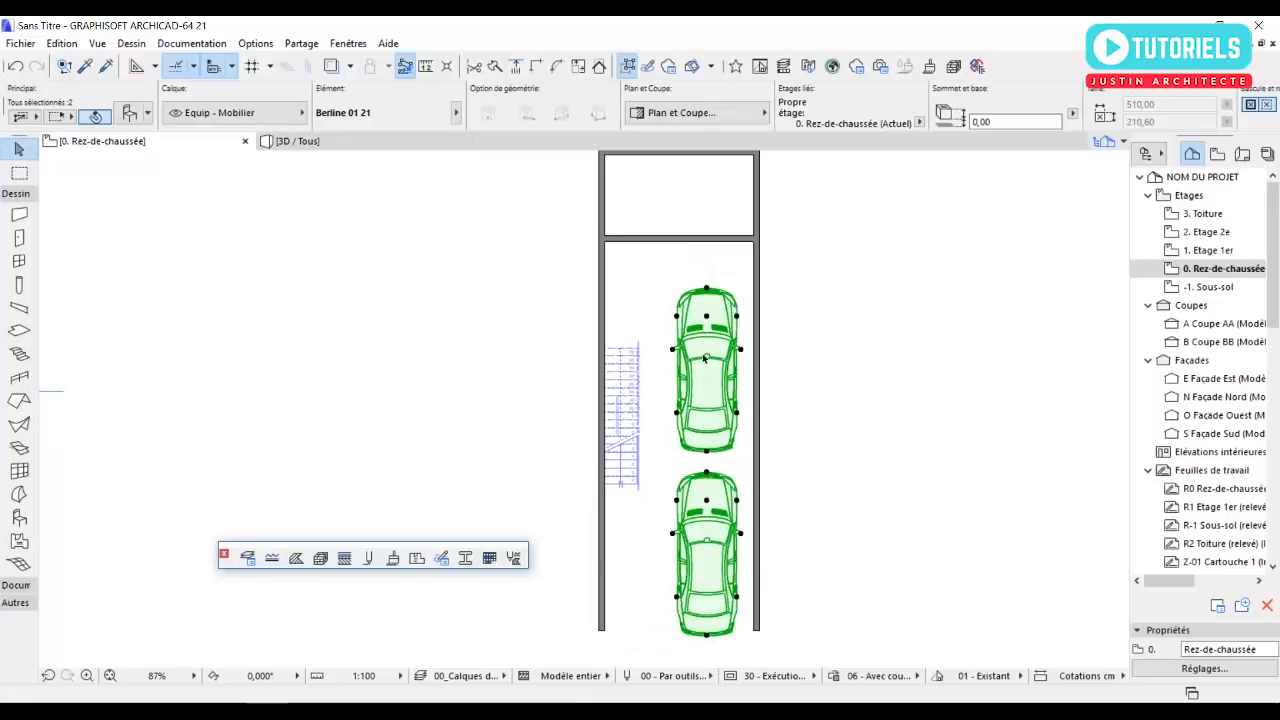
left_click(707, 291)
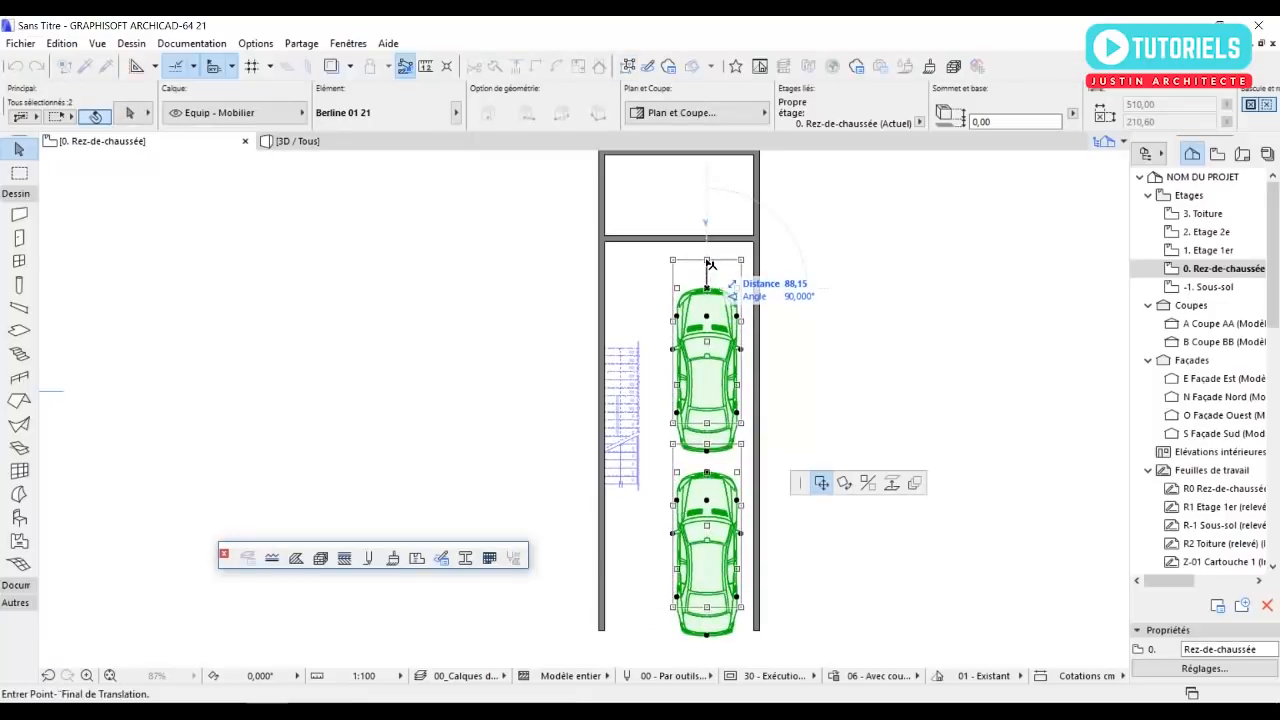
left_click(707, 257)
left_click(442, 334)
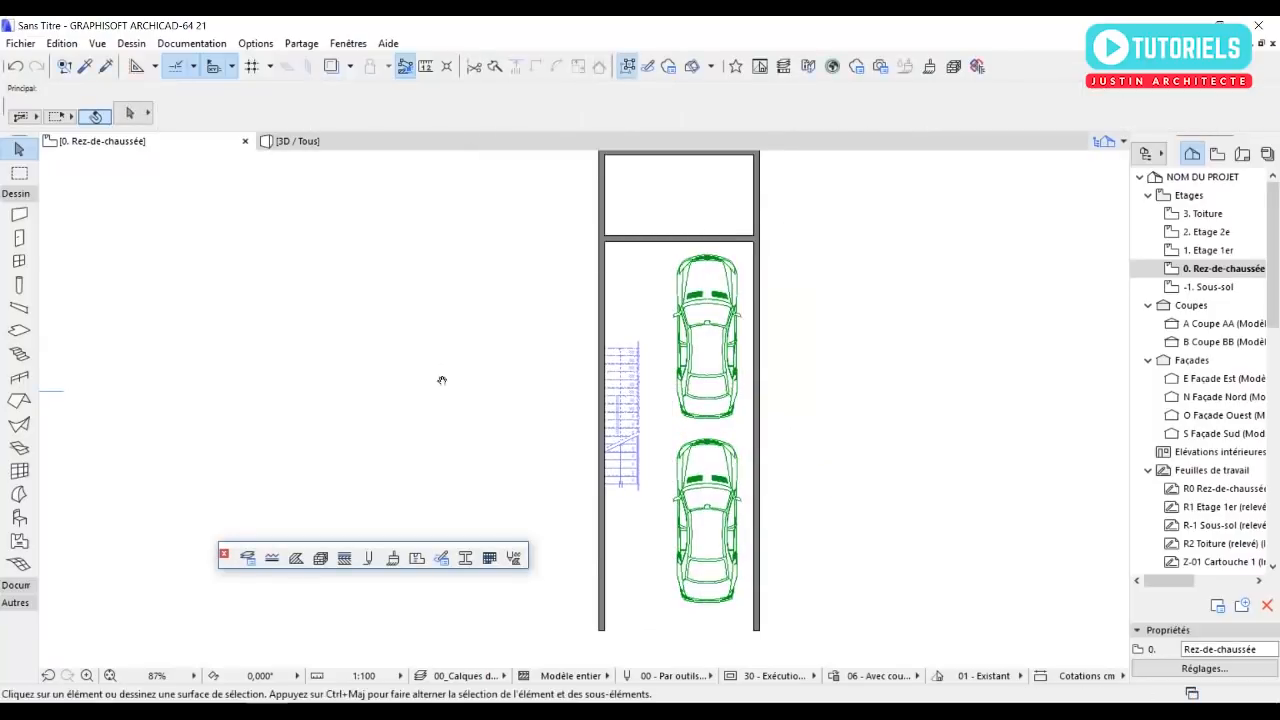
Set the default slab to a 15 cm thick basic structure in Béton armé (Coulé) with its three surface overrides switched on.
scroll(504, 373, "down", 3)
mouse_move(671, 457)
middle_mouse_down()
mouse_move(708, 432)
mouse_move(672, 422)
middle_mouse_up()
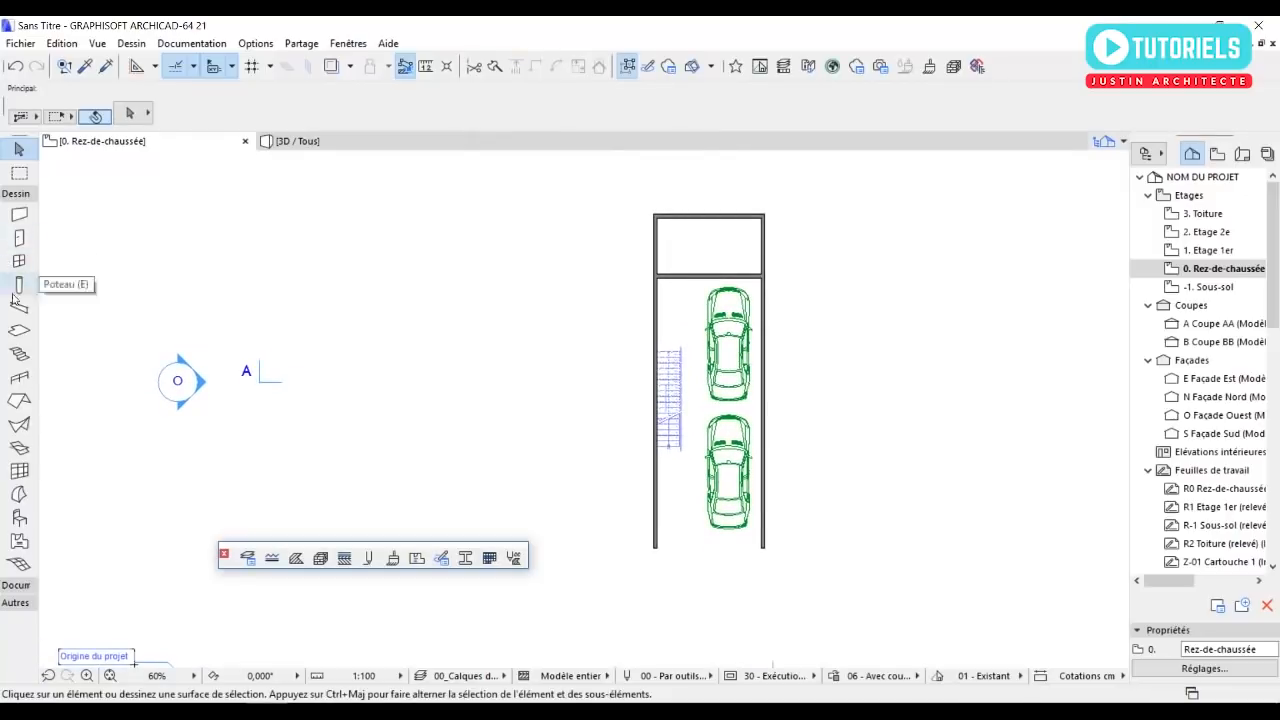
left_click(21, 332)
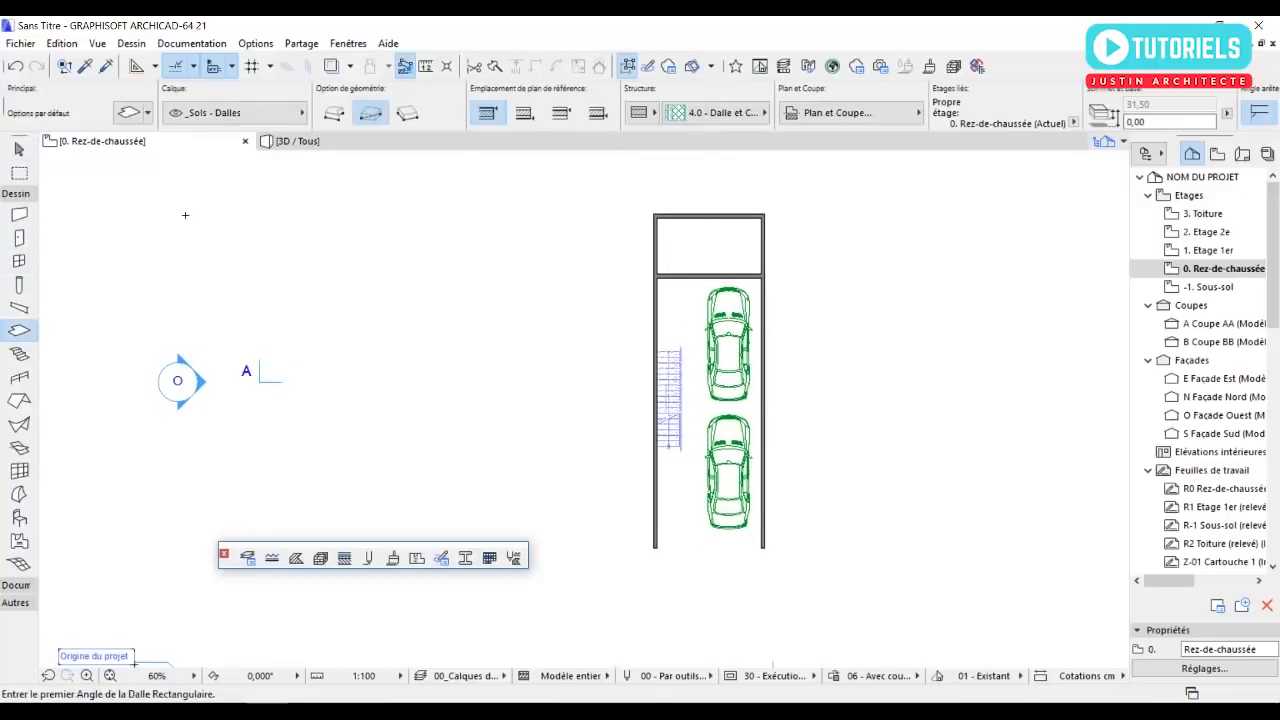
left_click(128, 114)
left_click(643, 145)
double_click(540, 148)
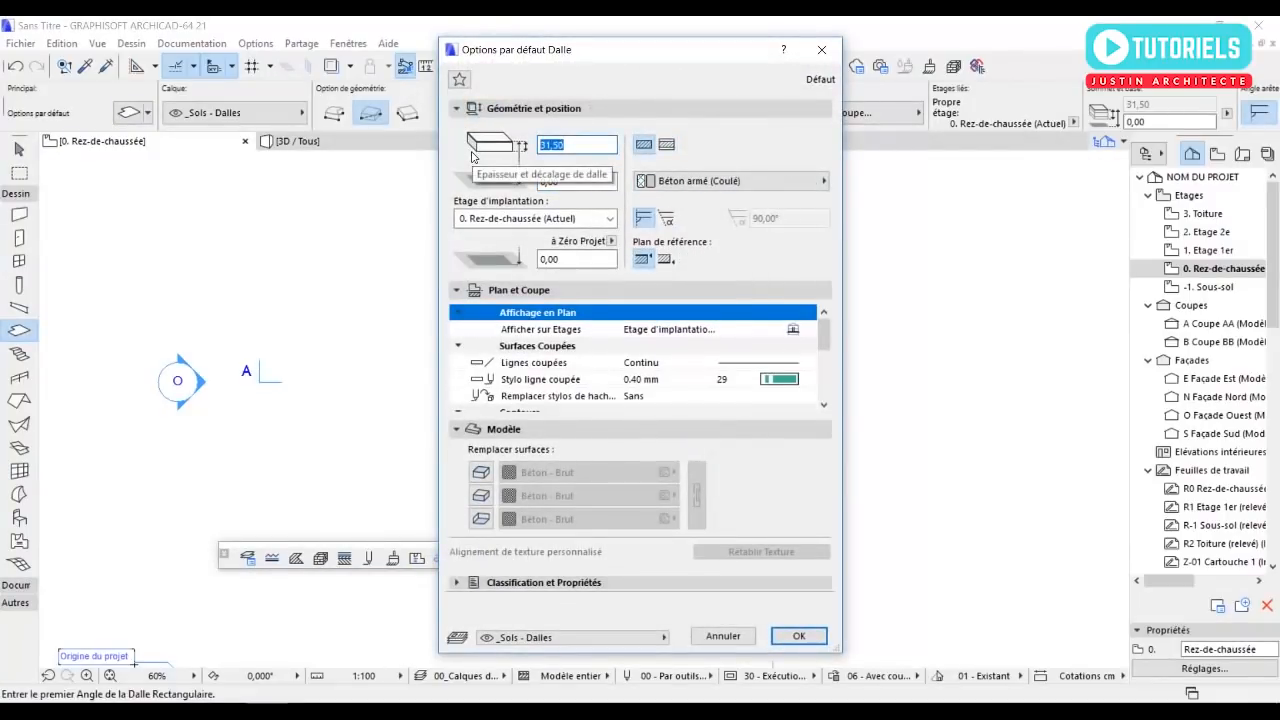
type("15")
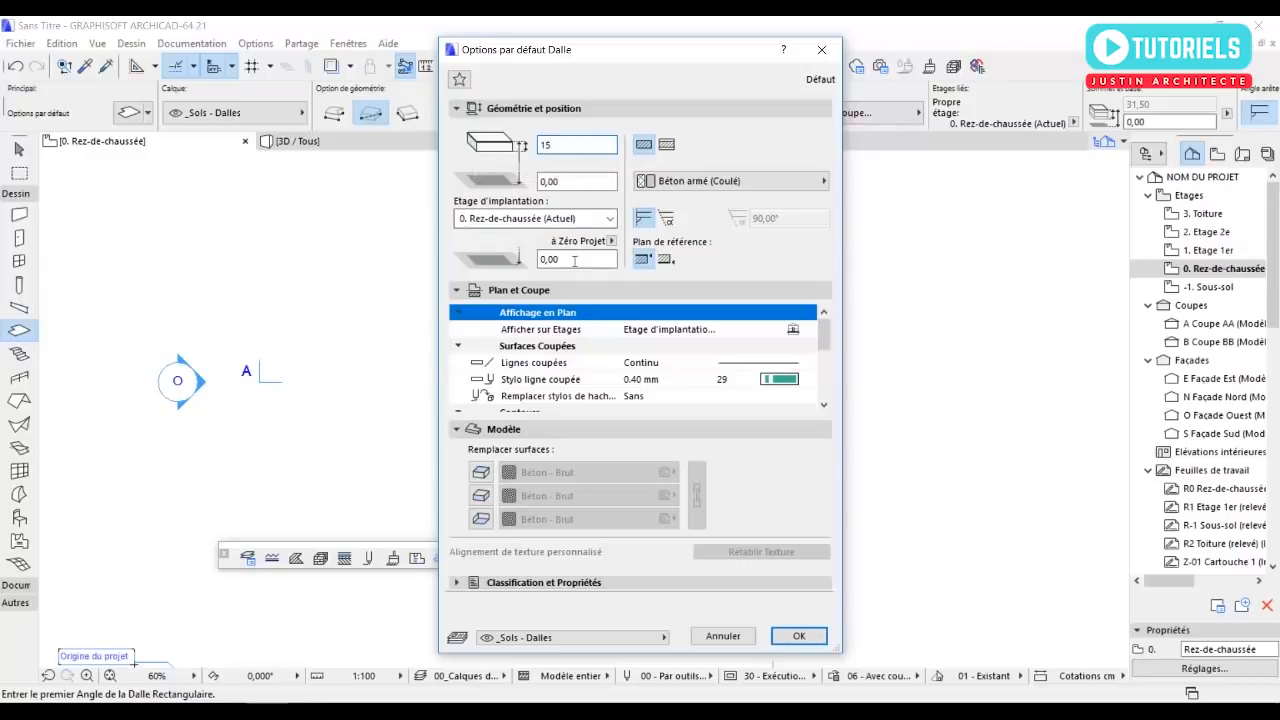
left_click(481, 472)
left_click(481, 495)
left_click(481, 519)
left_click(797, 636)
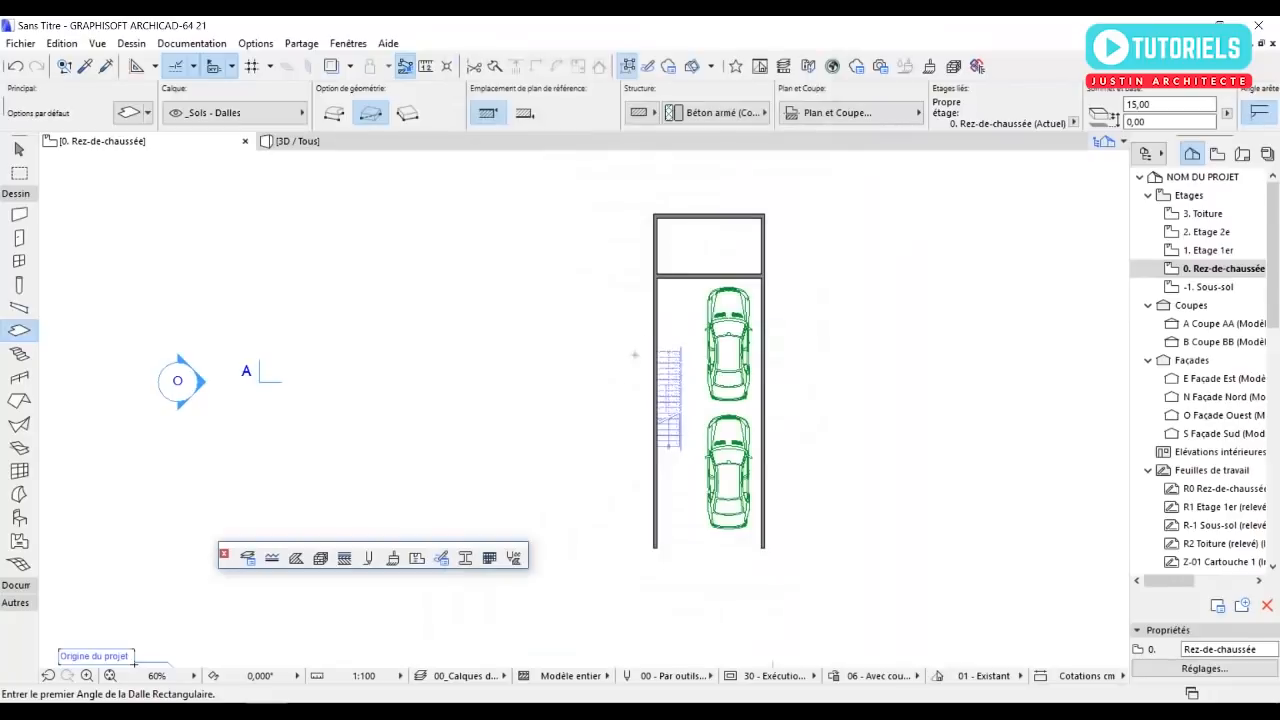
Draw a rectangular slab over the garage, from the cross wall's south face to the southern end of the east wall's inner face.
scroll(686, 275, "up", 5)
left_click(689, 270)
scroll(728, 315, "down", 5)
scroll(812, 565, "up", 3)
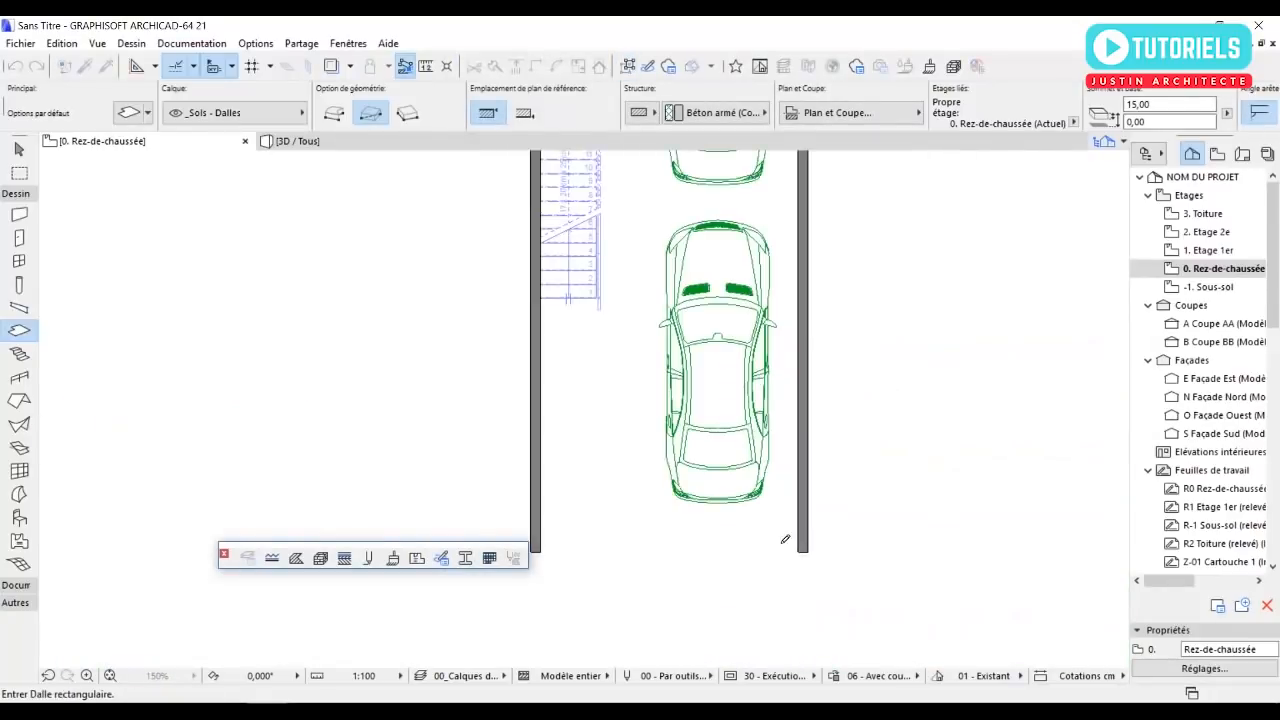
left_click(798, 552)
Draw a second rectangular slab filling the inside of the northern annex, between its walls.
scroll(776, 549, "down", 3)
middle_click_drag(730, 422, 729, 579)
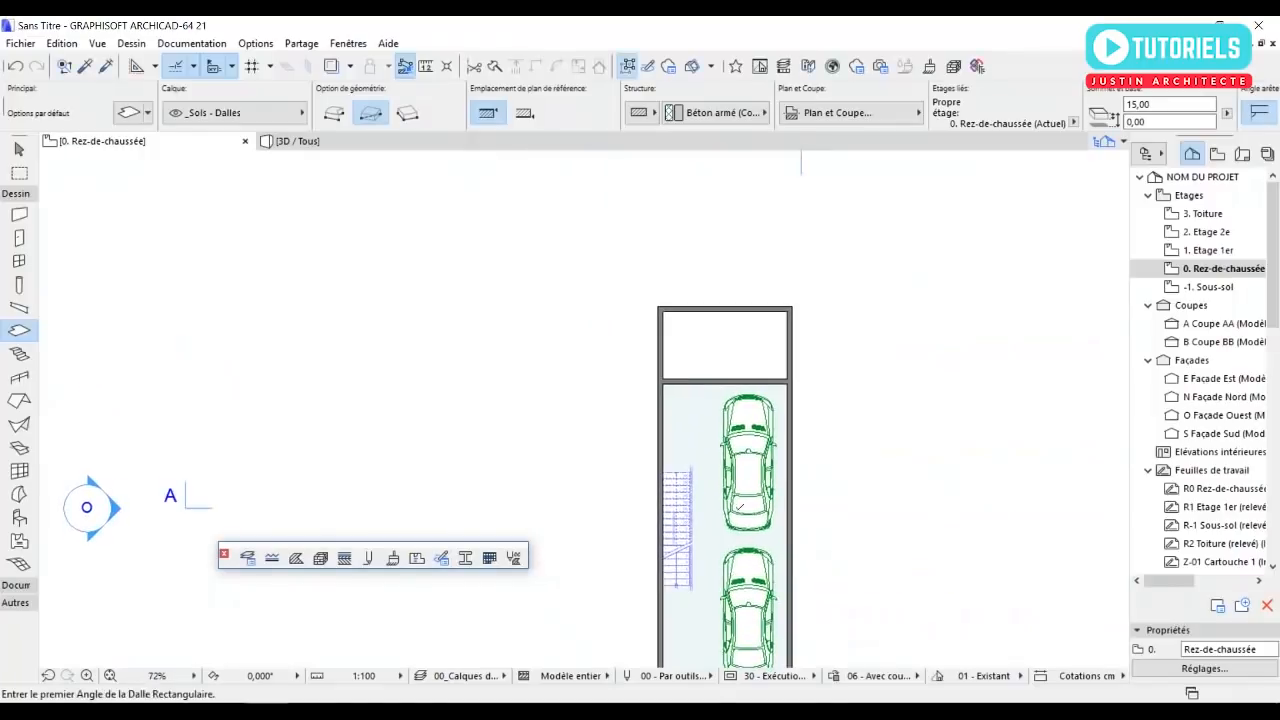
scroll(690, 330, "up", 3)
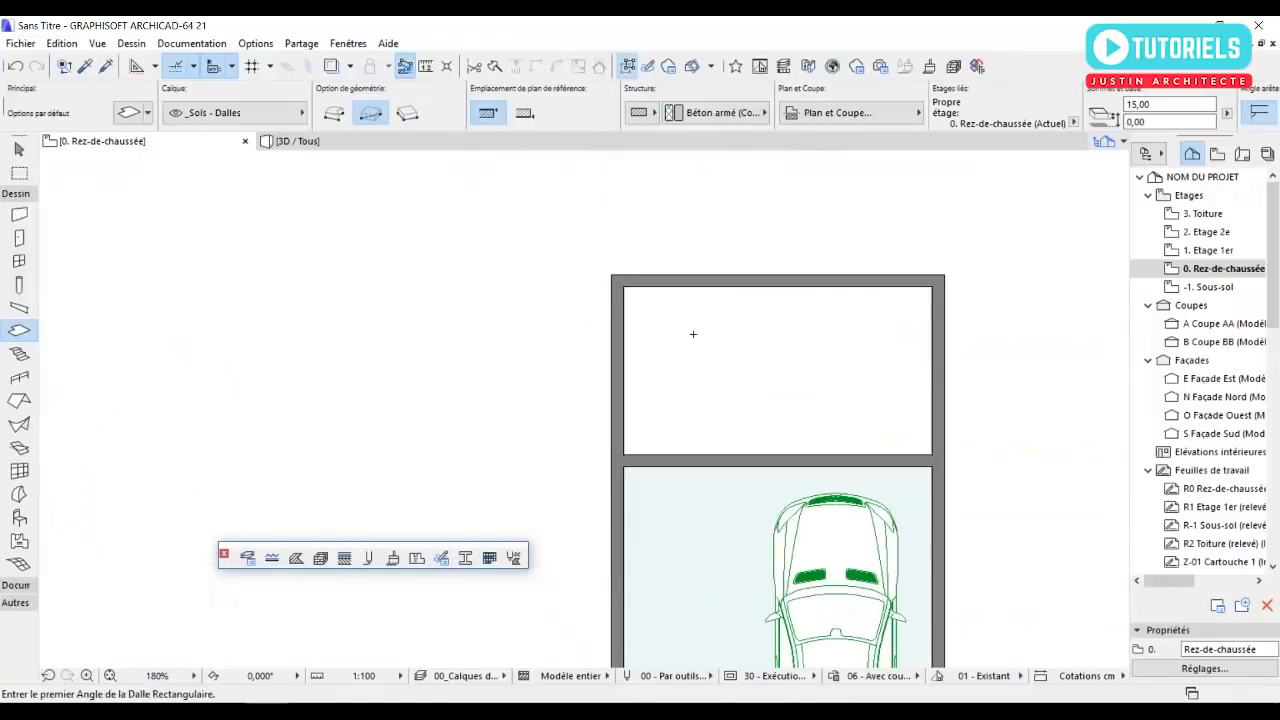
left_click(625, 289)
left_click(935, 457)
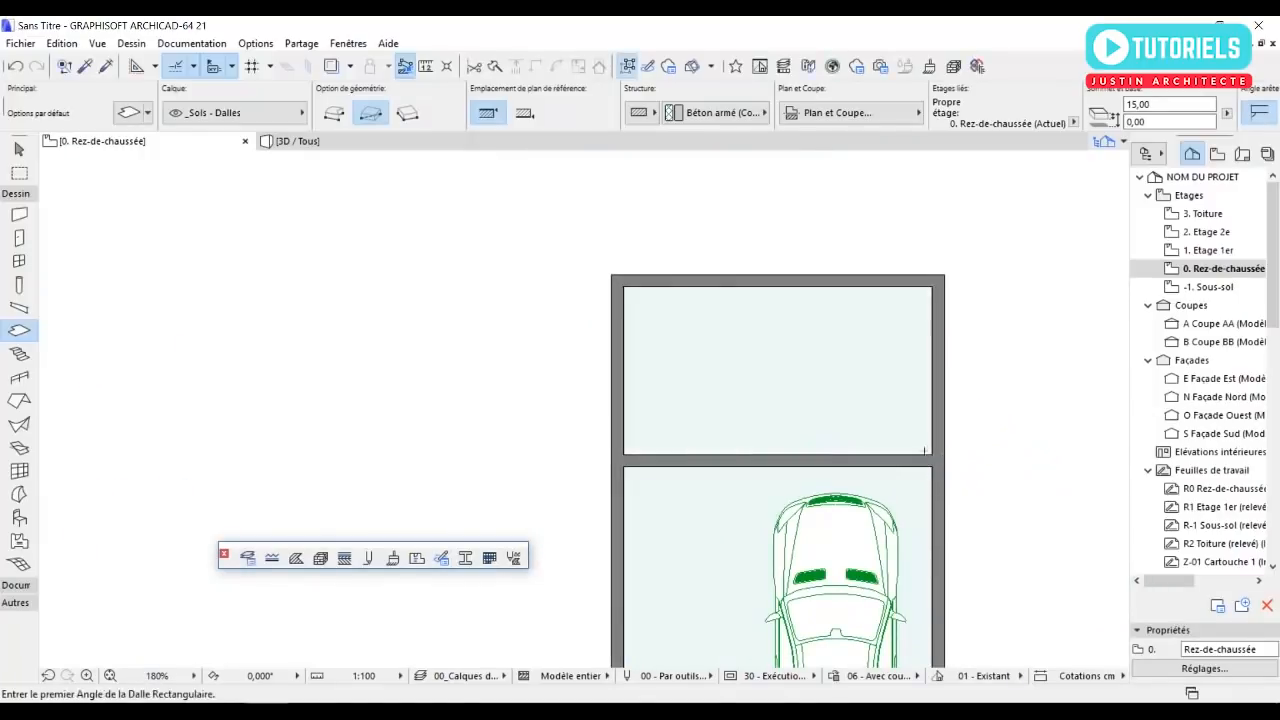
key("Escape")
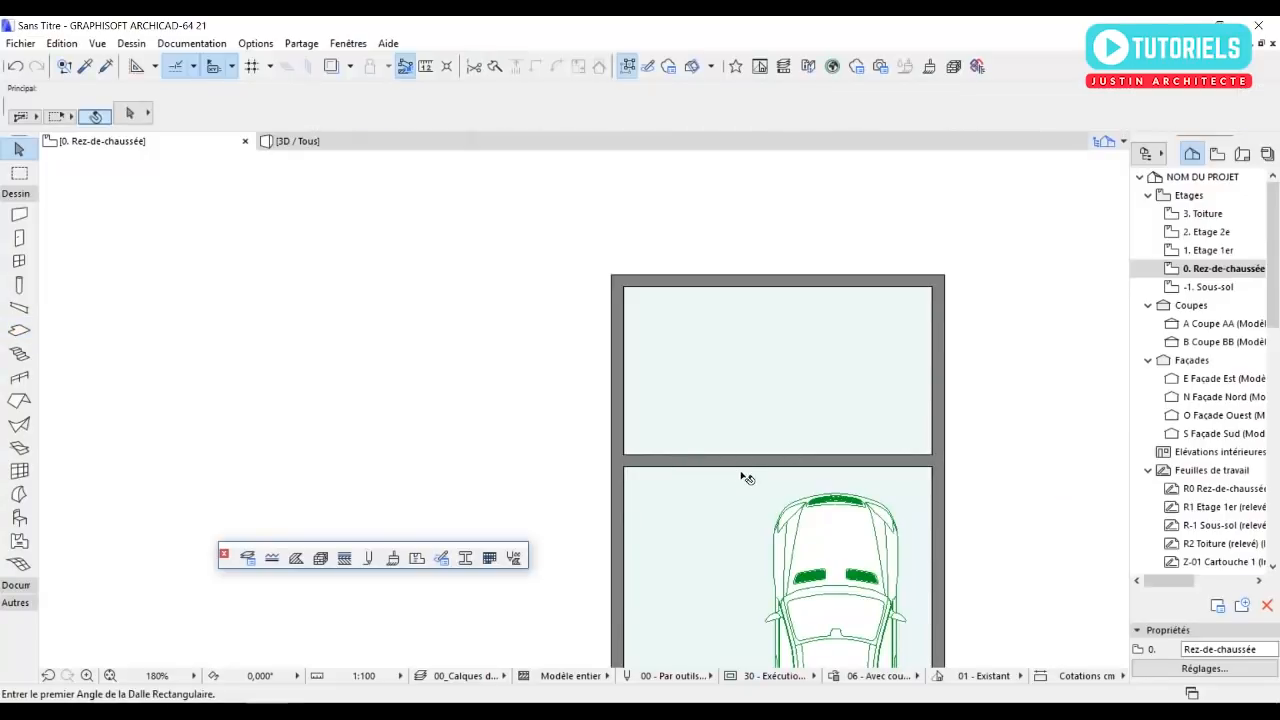
scroll(745, 477, "up", 2)
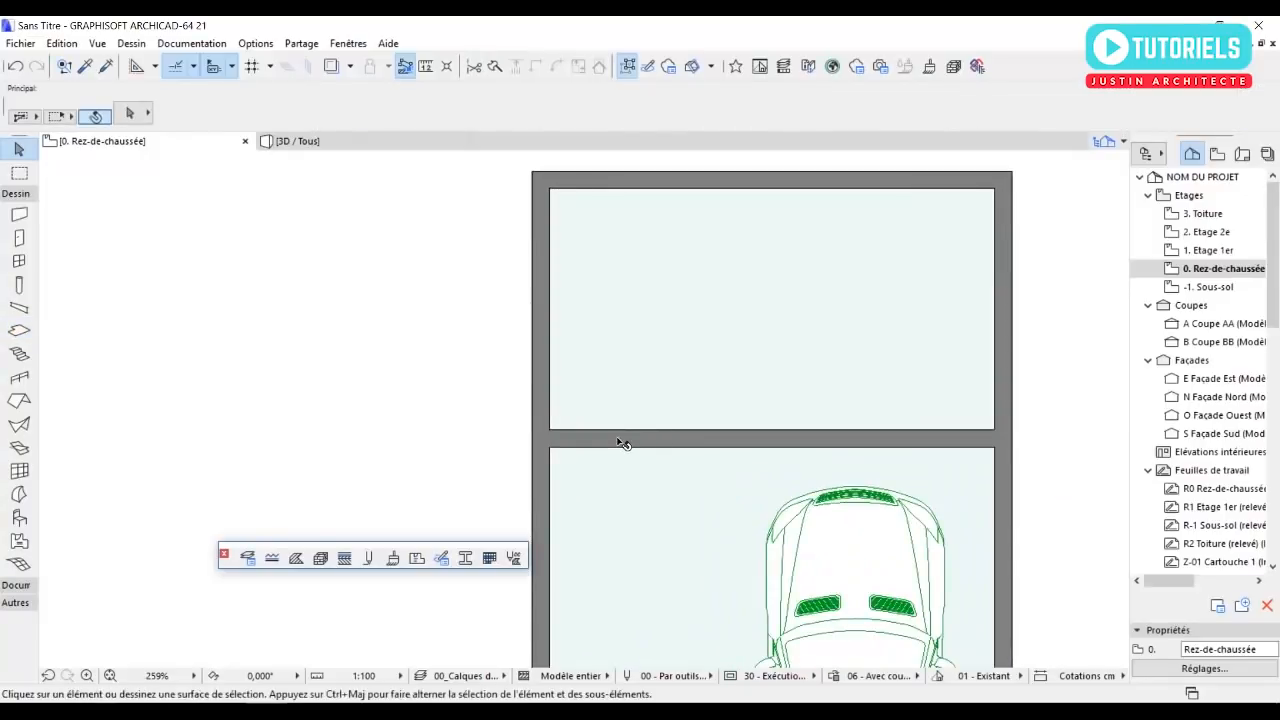
left_click(622, 440)
scroll(603, 433, "down", 3)
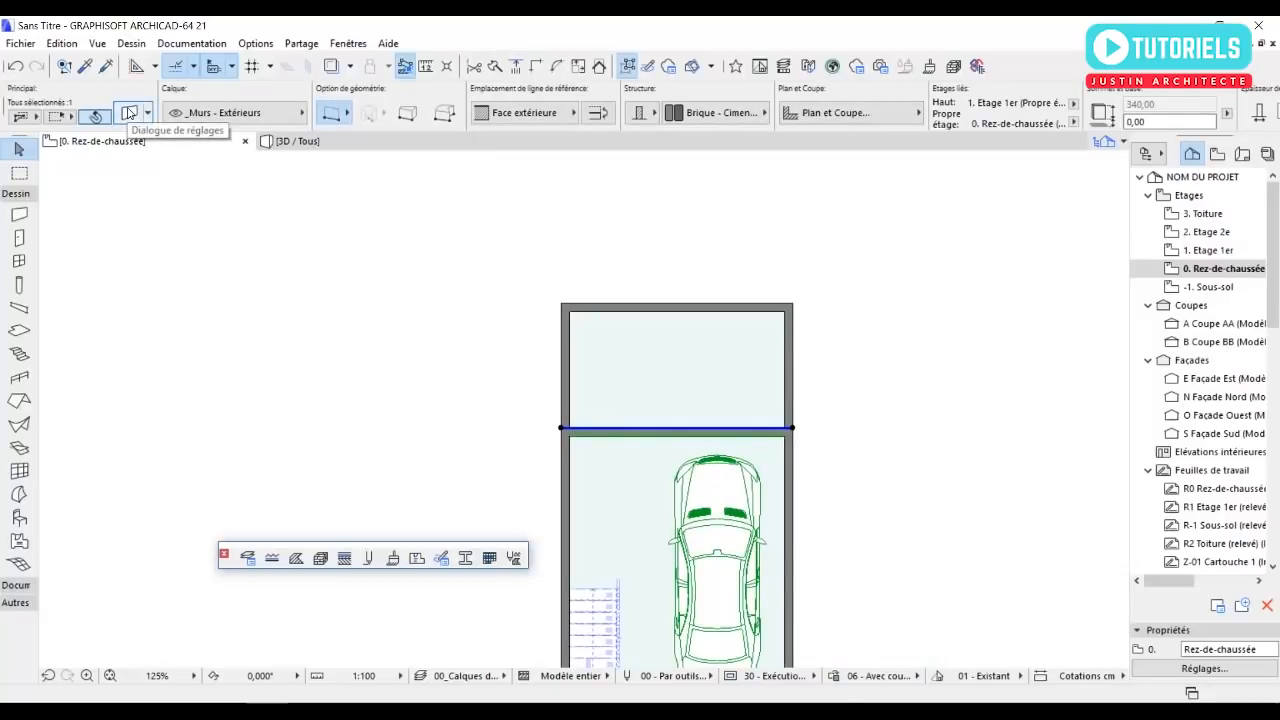
left_click(517, 320)
scroll(517, 318, "down", 3)
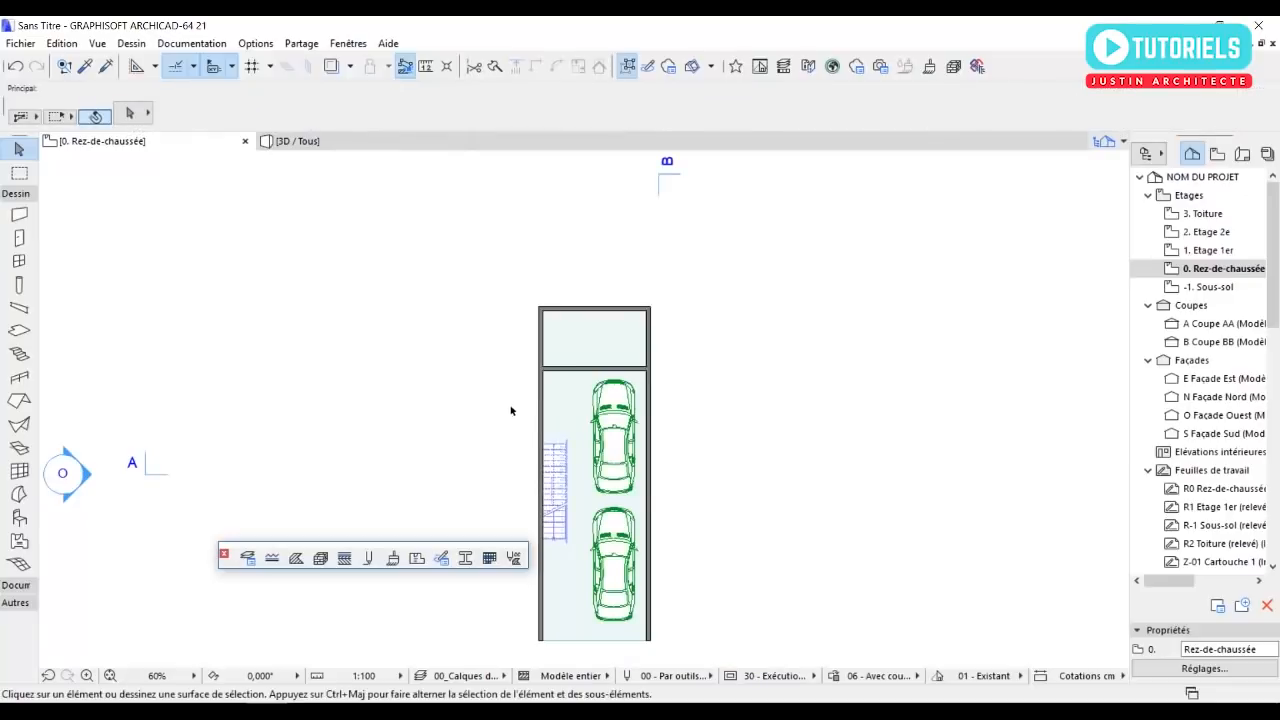
Examine the ground-floor walls, slabs, stair and cars in the 3D view from several sides.
key("F3")
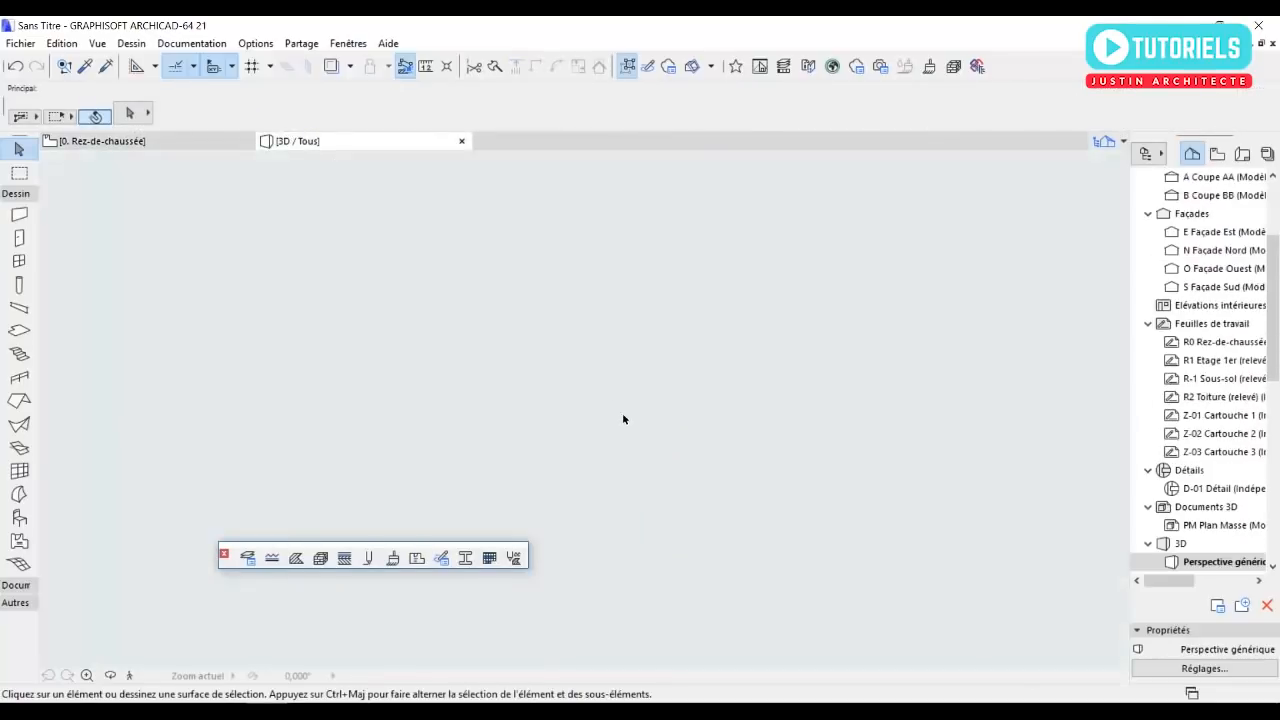
scroll(762, 363, "up", 4)
middle_click_drag(743, 356, 793, 409, "shift")
middle_click_drag(787, 425, 577, 418, "shift")
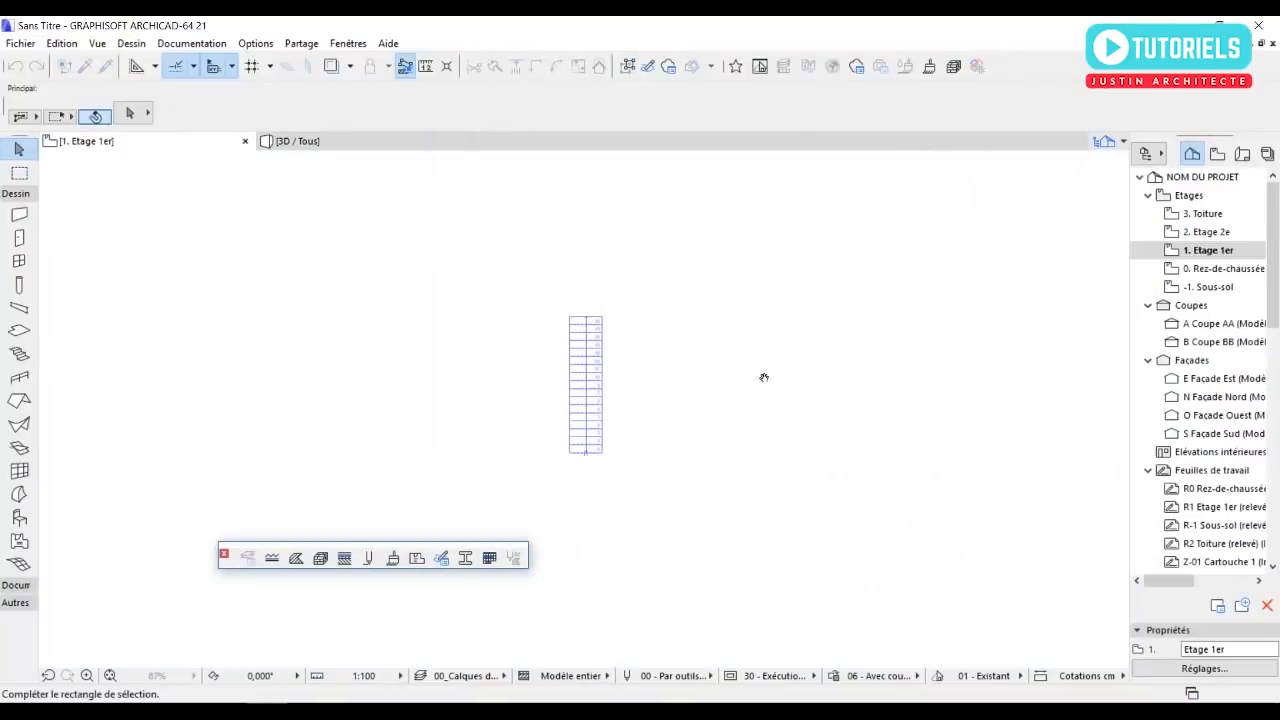
middle_click_drag(764, 377, 830, 390)
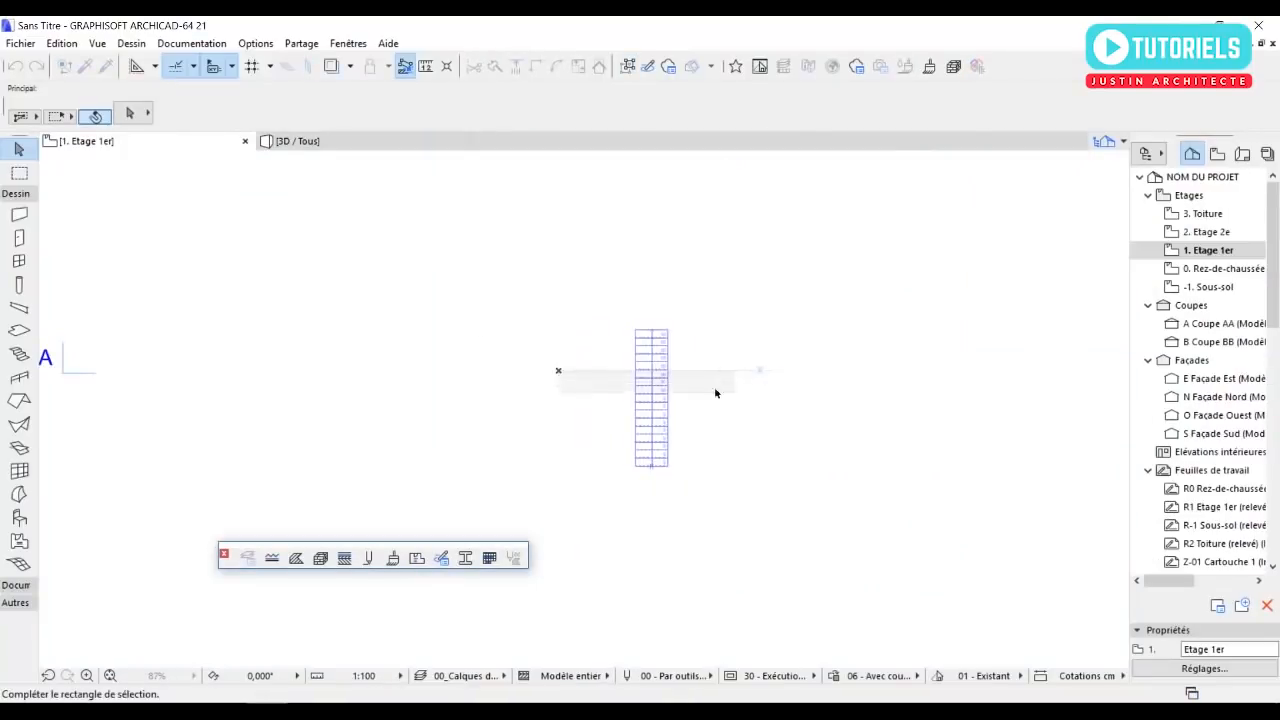
Show the 0. Rez-de-chaussée plan as the trace reference on the 1. Etage 1er floor.
left_click(495, 329)
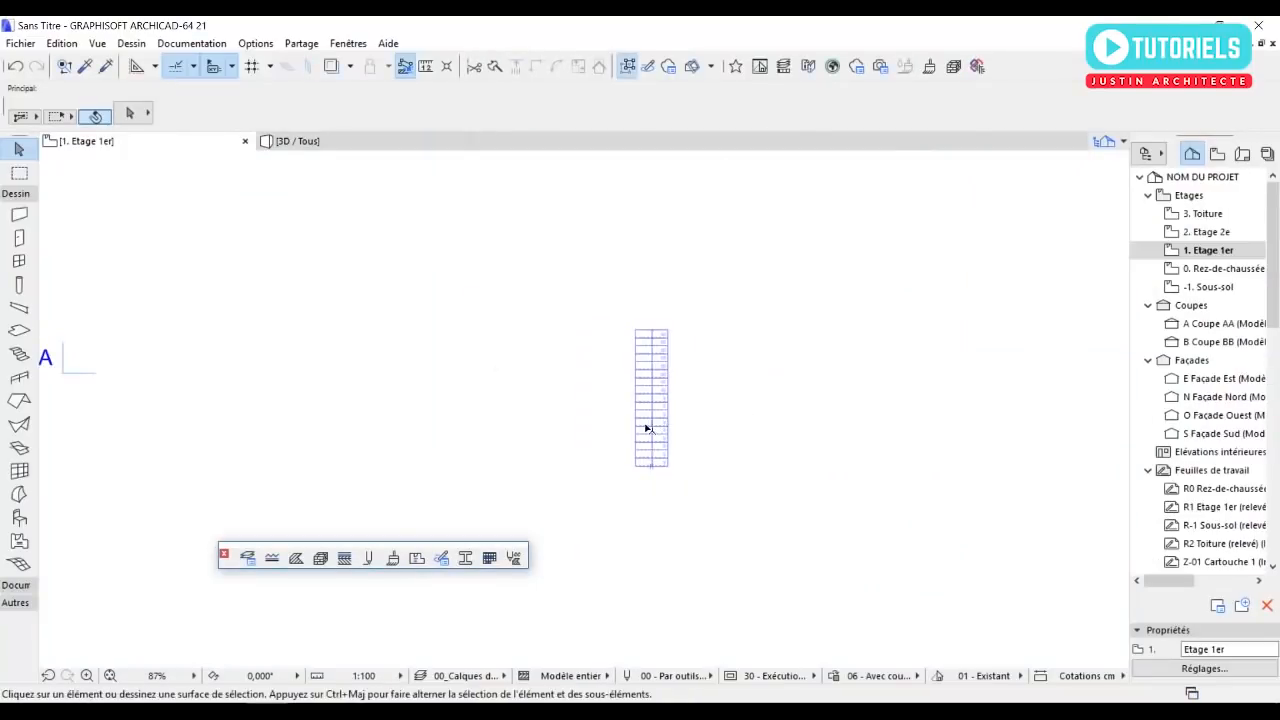
scroll(645, 435, "down", 3)
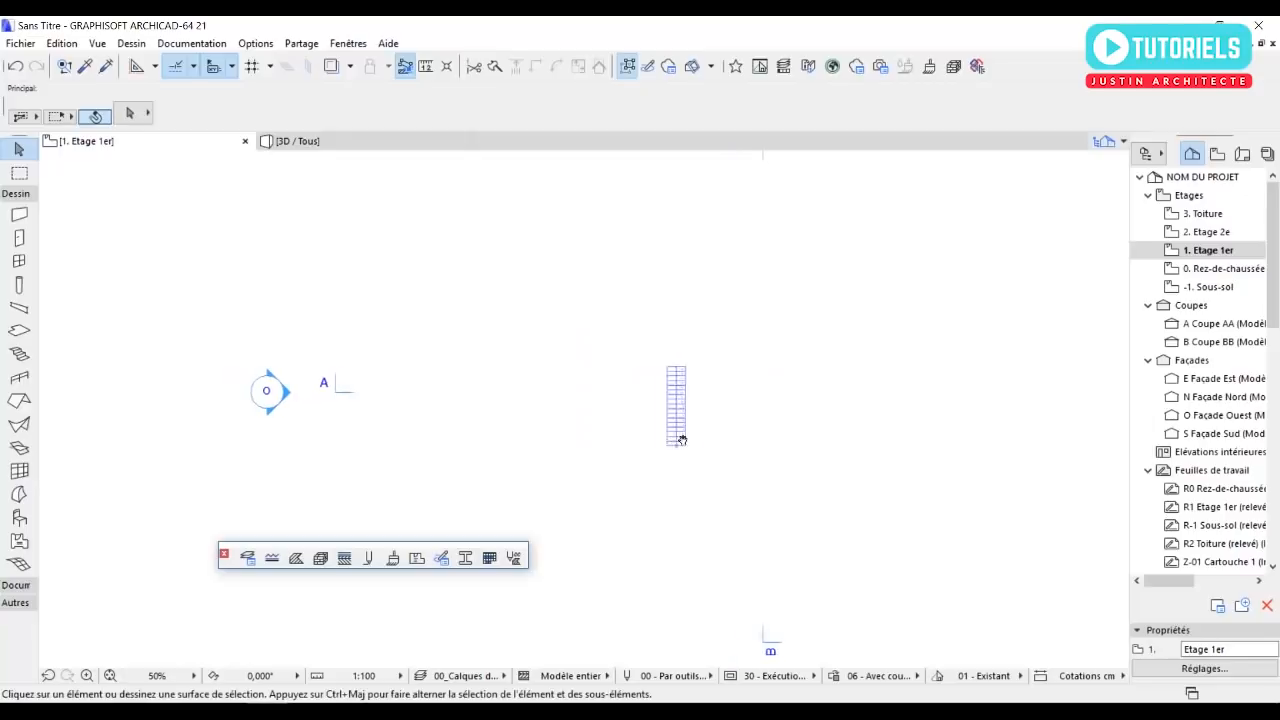
right_click(1216, 272)
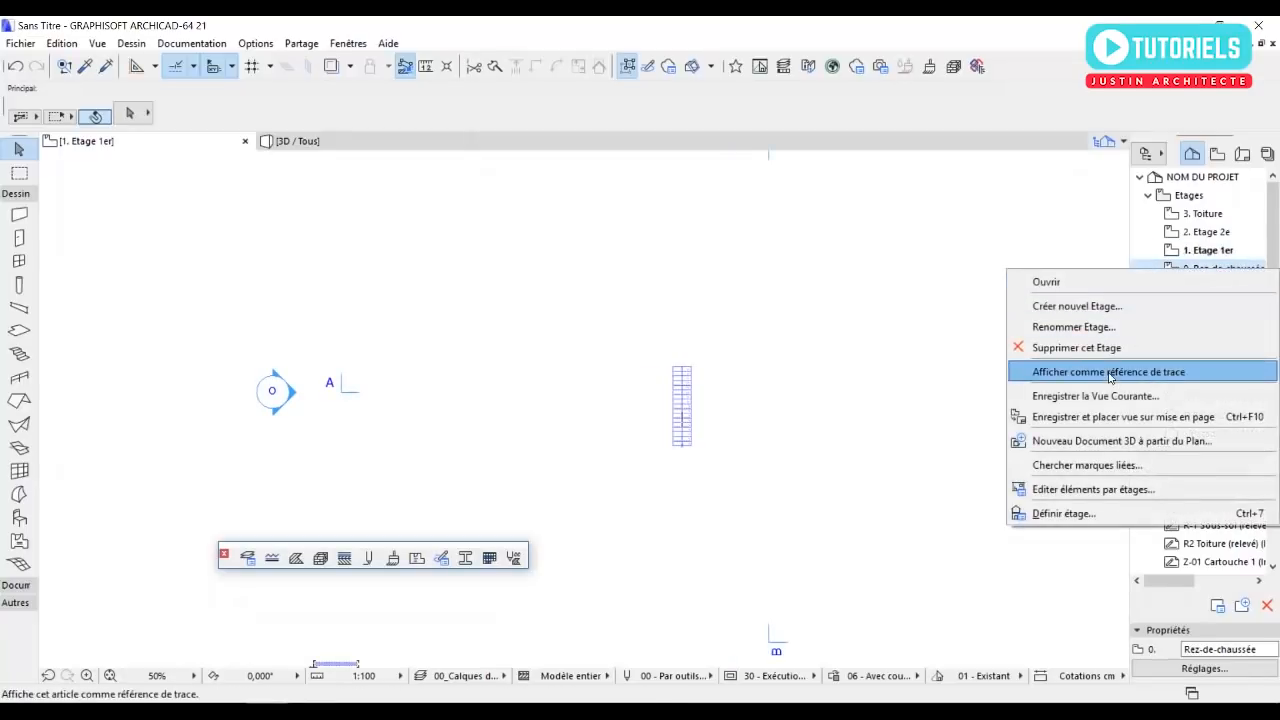
left_click(1108, 376)
scroll(780, 379, "up", 2)
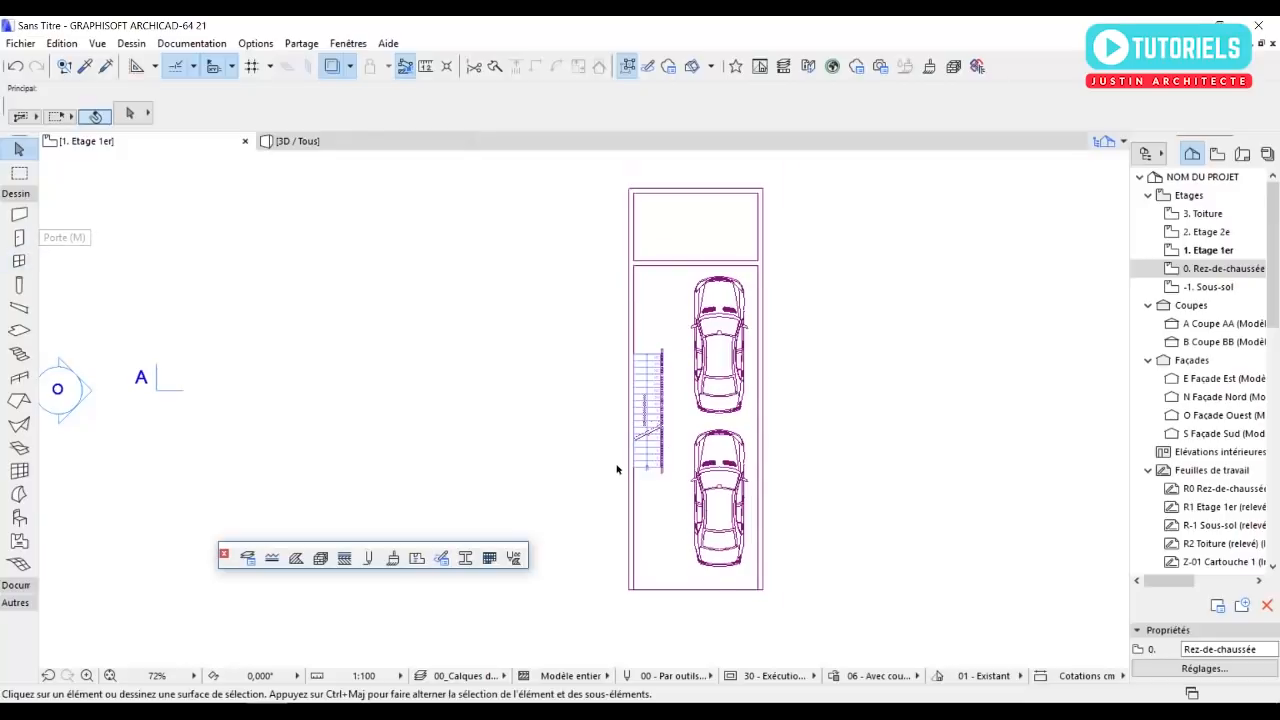
scroll(640, 478, "up", 4)
middle_click_drag(684, 256, 698, 413)
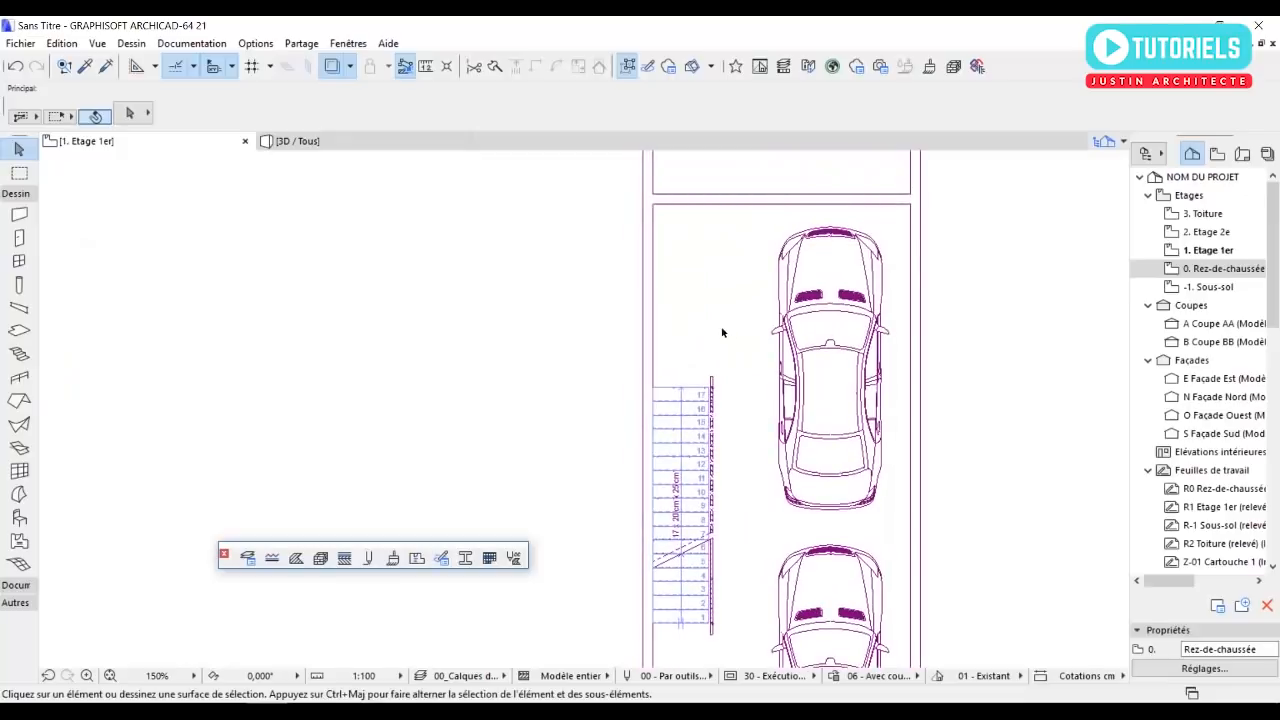
scroll(757, 320, "down", 1)
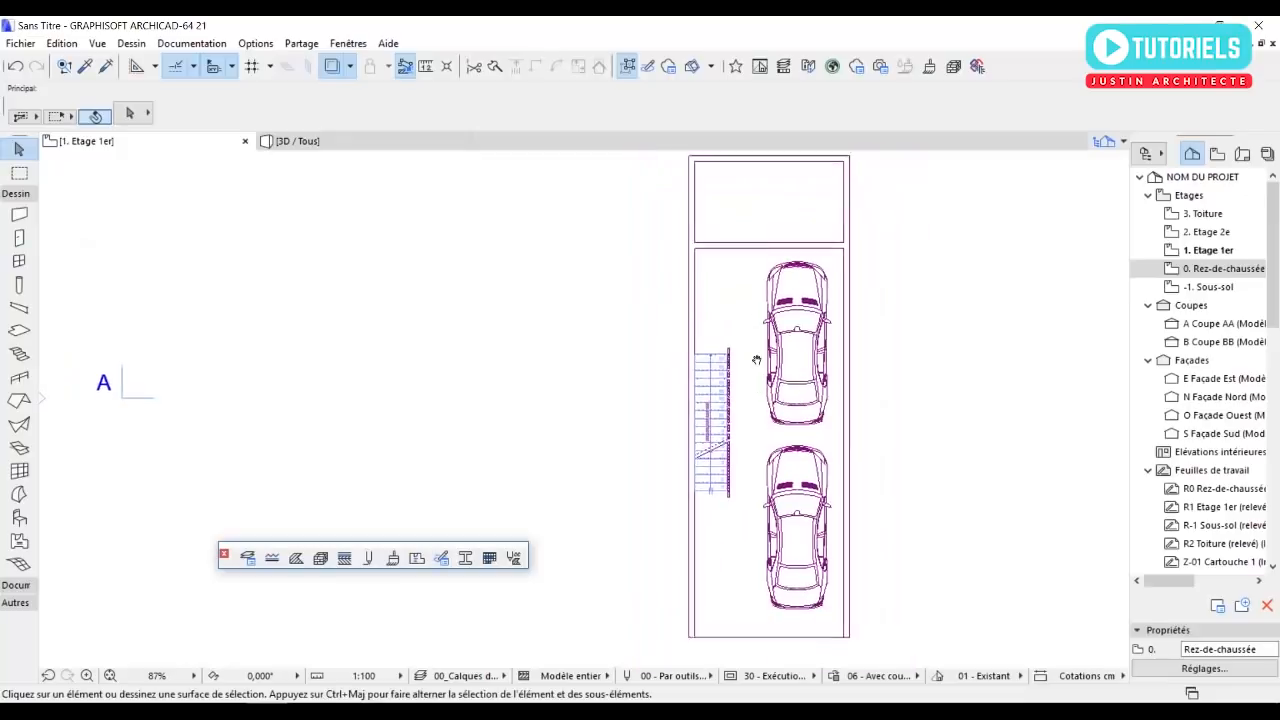
left_click(19, 354)
scroll(866, 440, "up", 5)
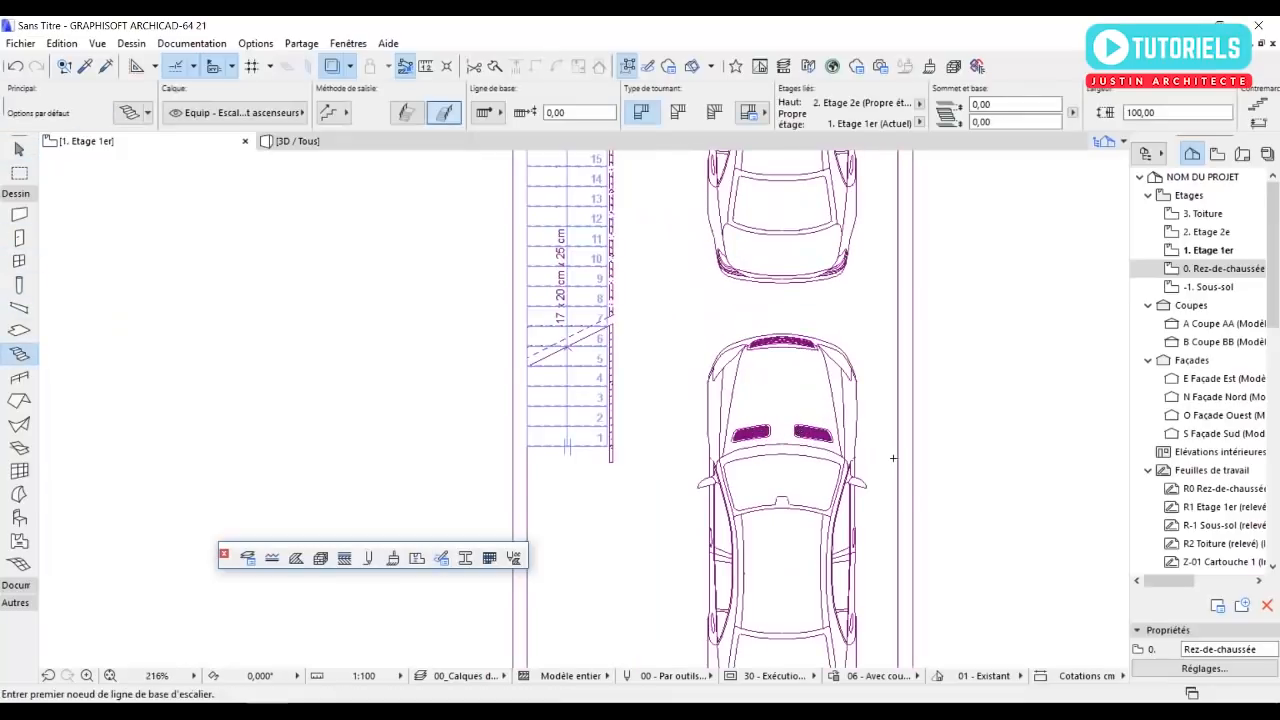
left_click(894, 458)
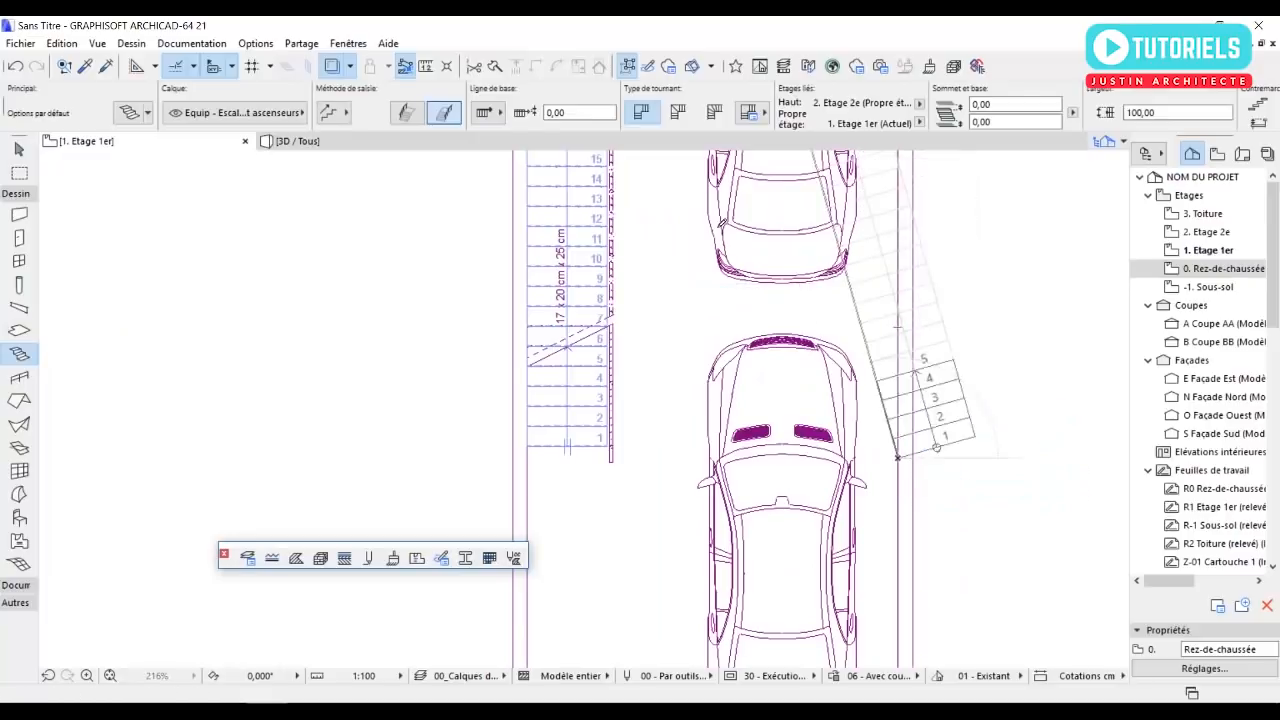
key("Escape")
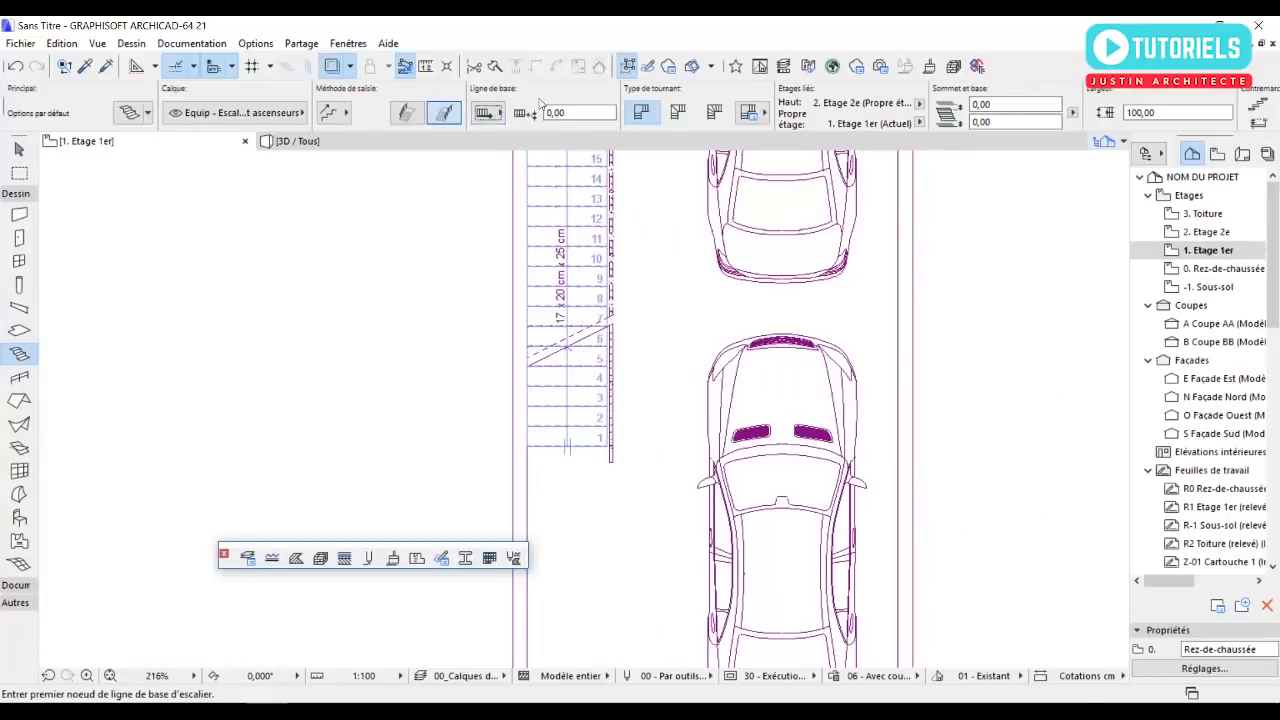
Set the stair's input direction to ascending from its first point.
left_click(406, 114)
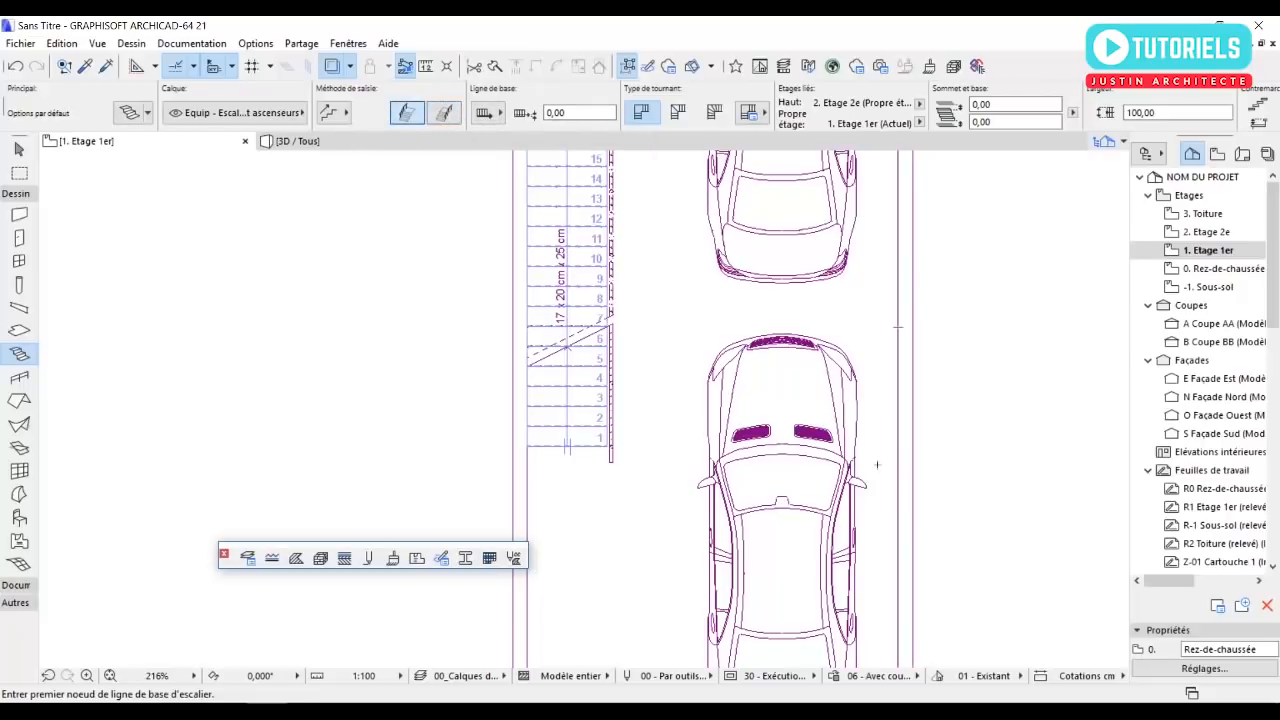
left_click(898, 465)
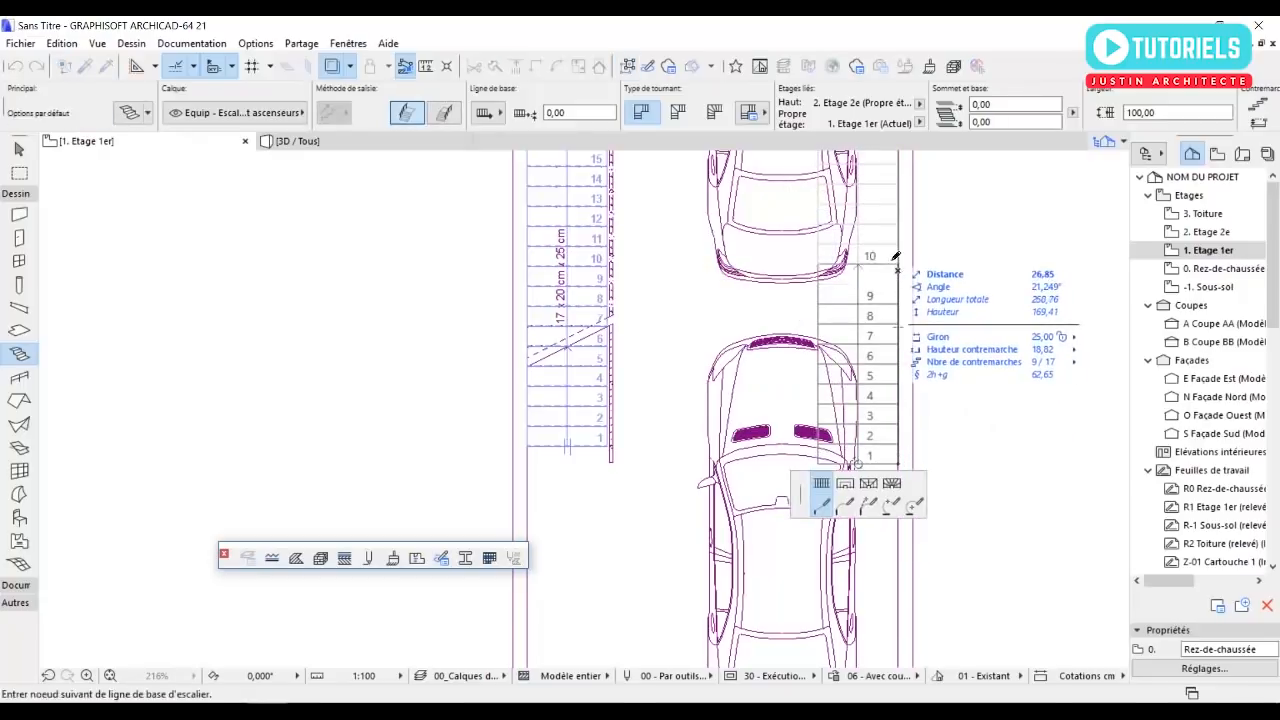
middle_click_drag(898, 284, 896, 462)
key("Escape")
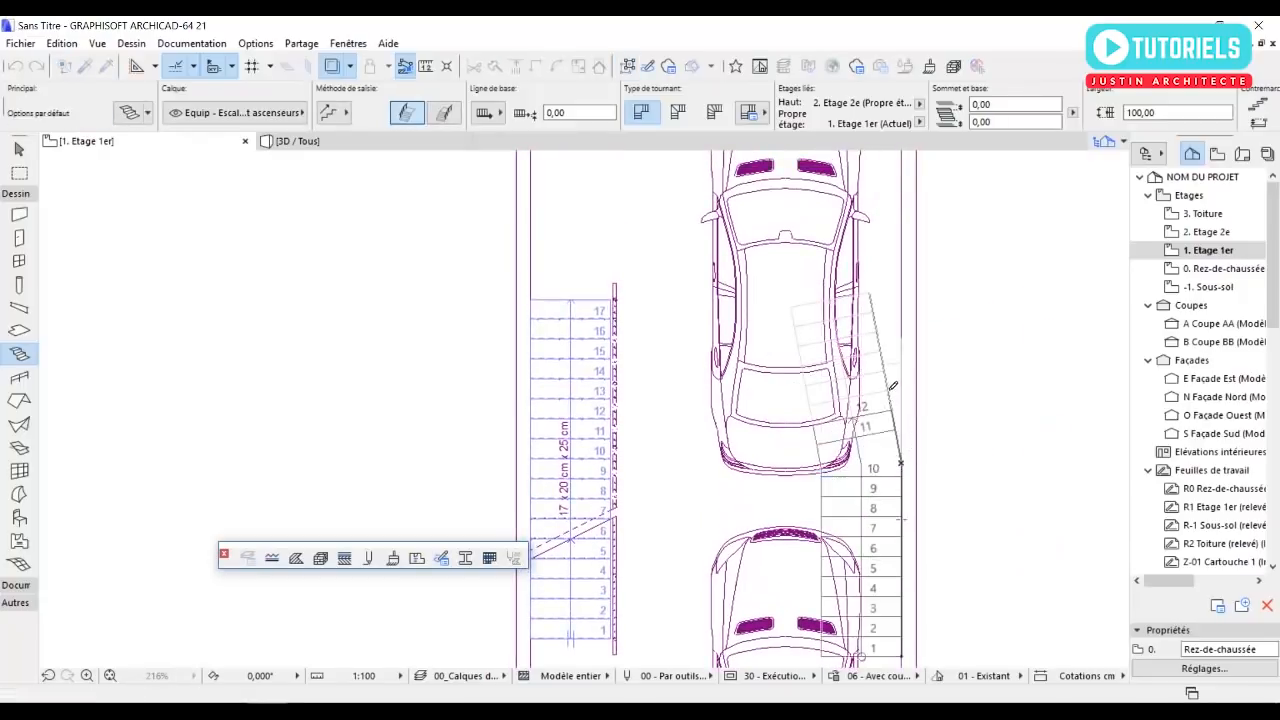
scroll(898, 378, "down", 2)
middle_click_drag(898, 378, 856, 334)
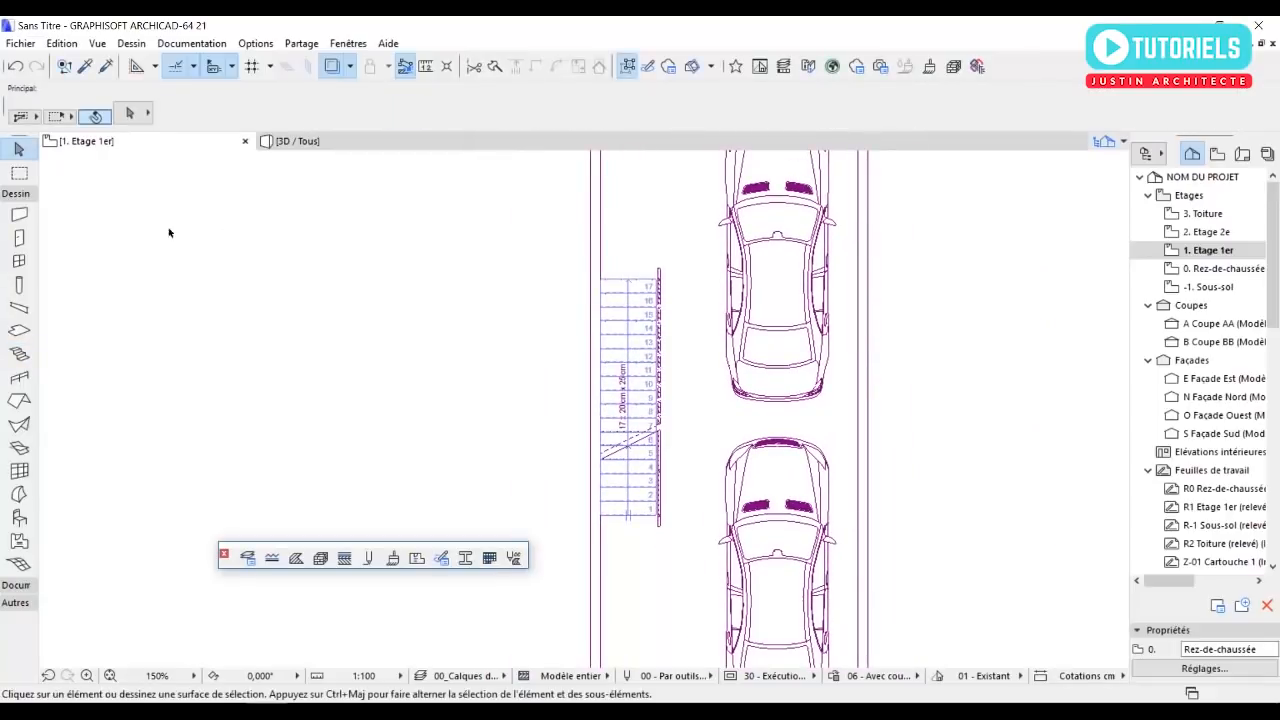
Draw a straight 17-riser stair rising northward along the inner face of the east wall, with 25 cm treads.
left_click(19, 353)
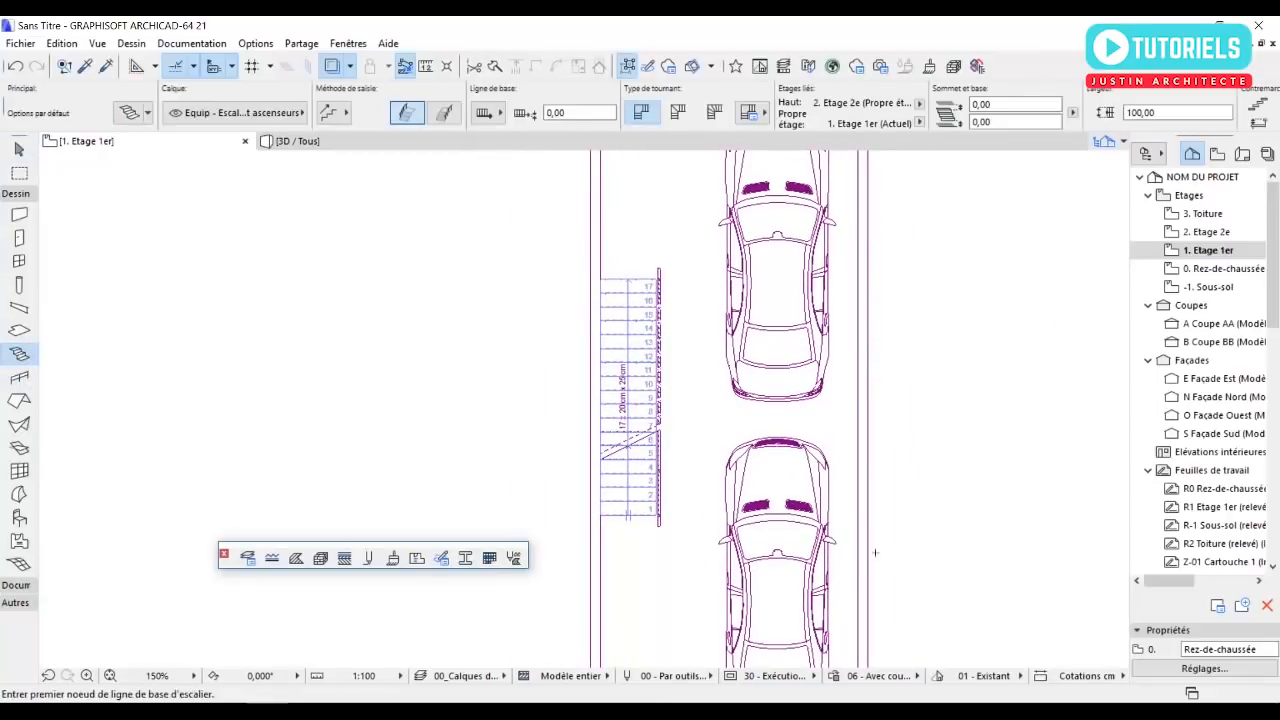
left_click(857, 525)
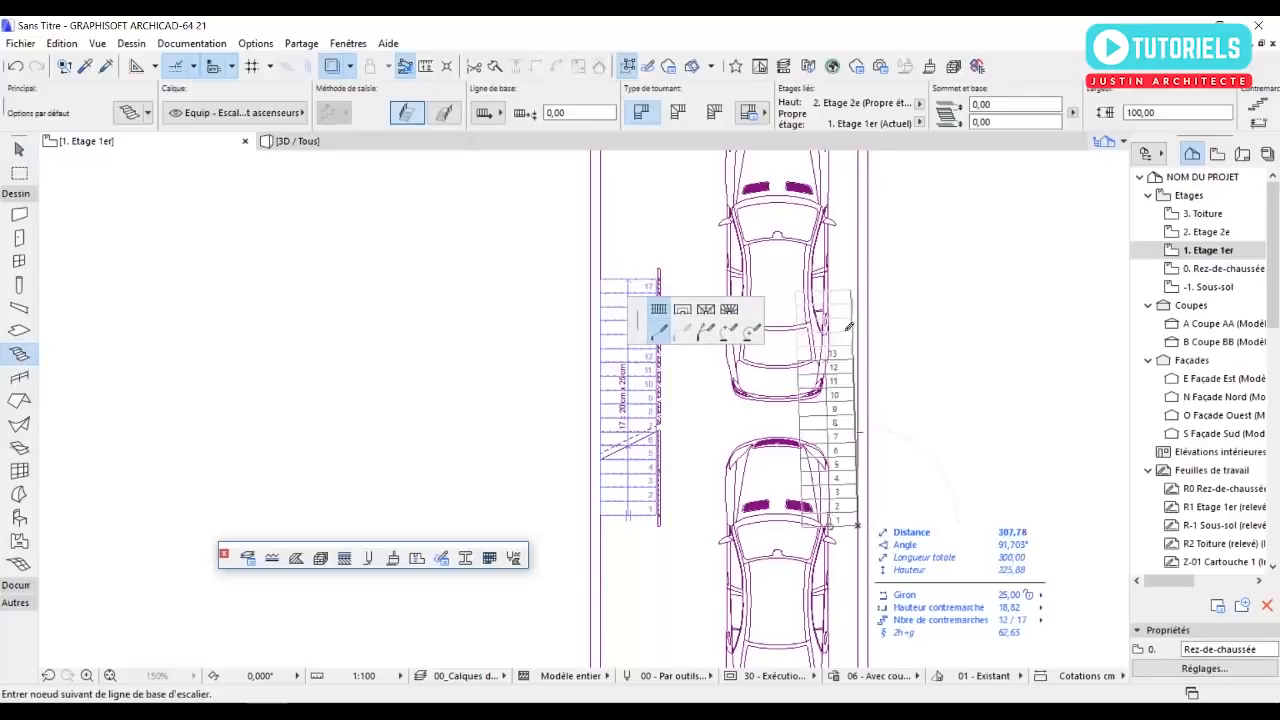
double_click(861, 209)
key("Escape")
Remove the handrail from the railing on the open side of the new east-wall stair.
scroll(804, 268, "up", 7)
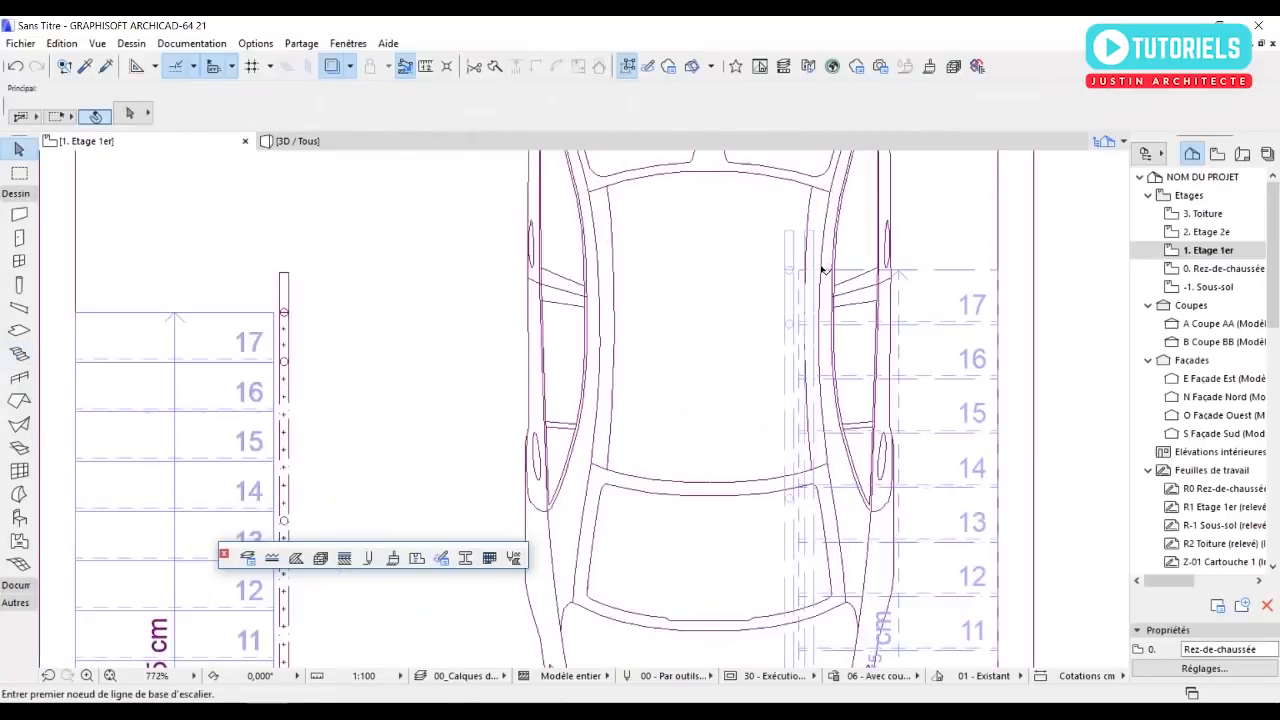
left_click(811, 241)
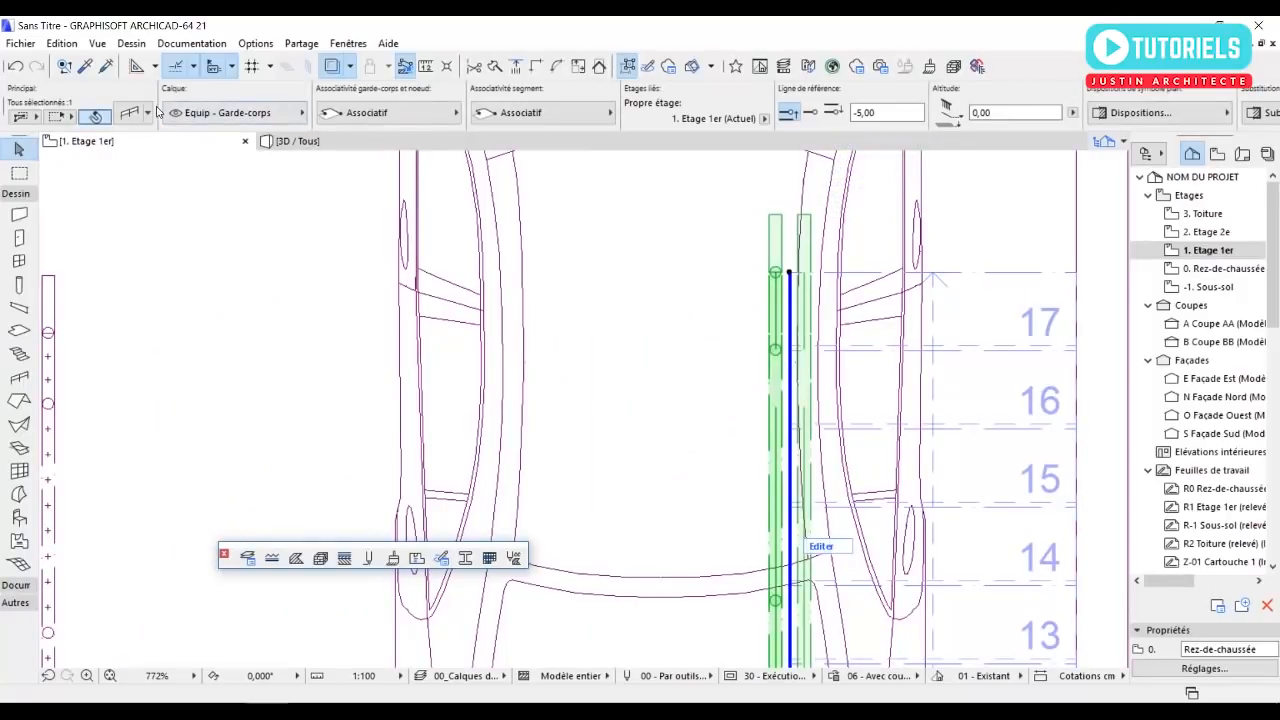
key("ctrl+t")
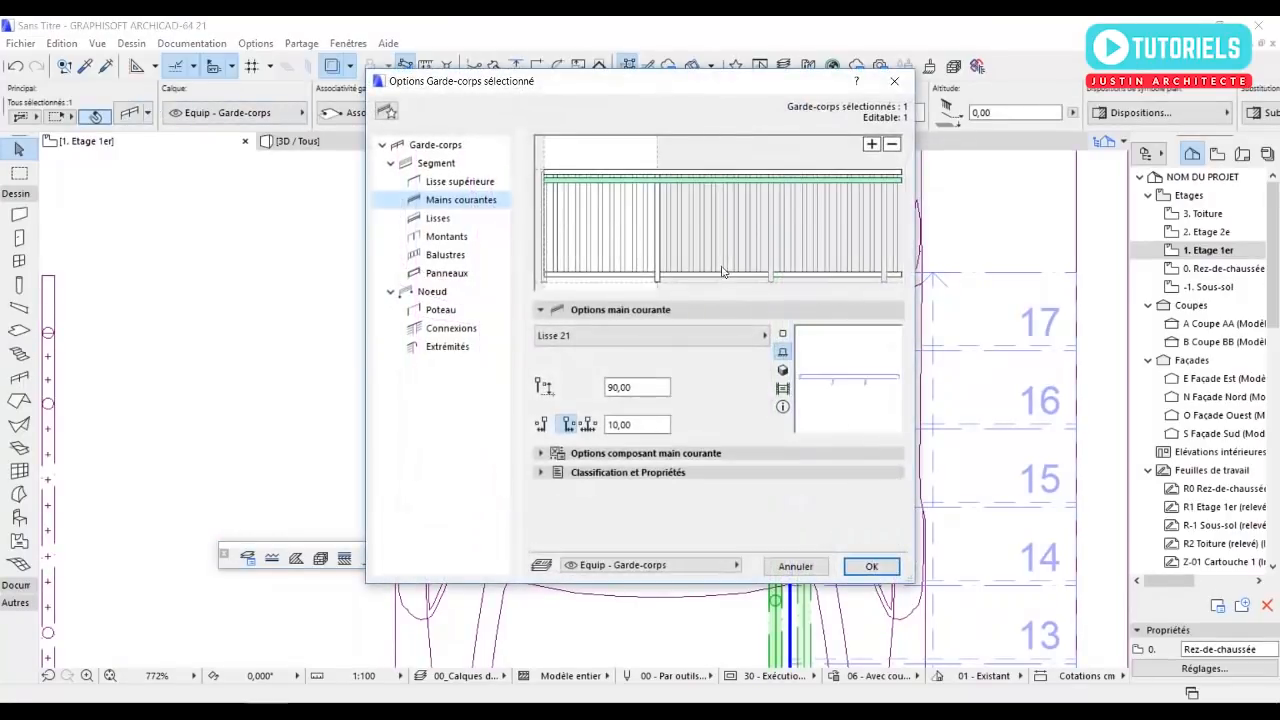
left_click(892, 145)
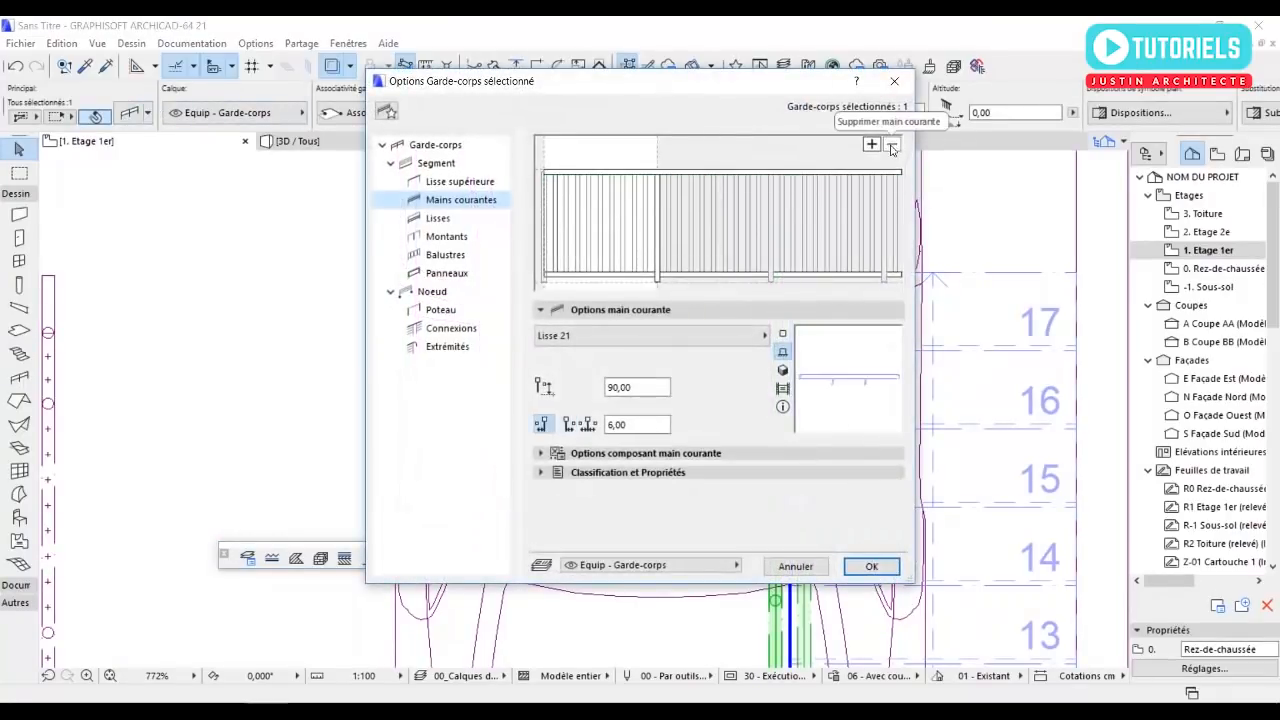
left_click(871, 566)
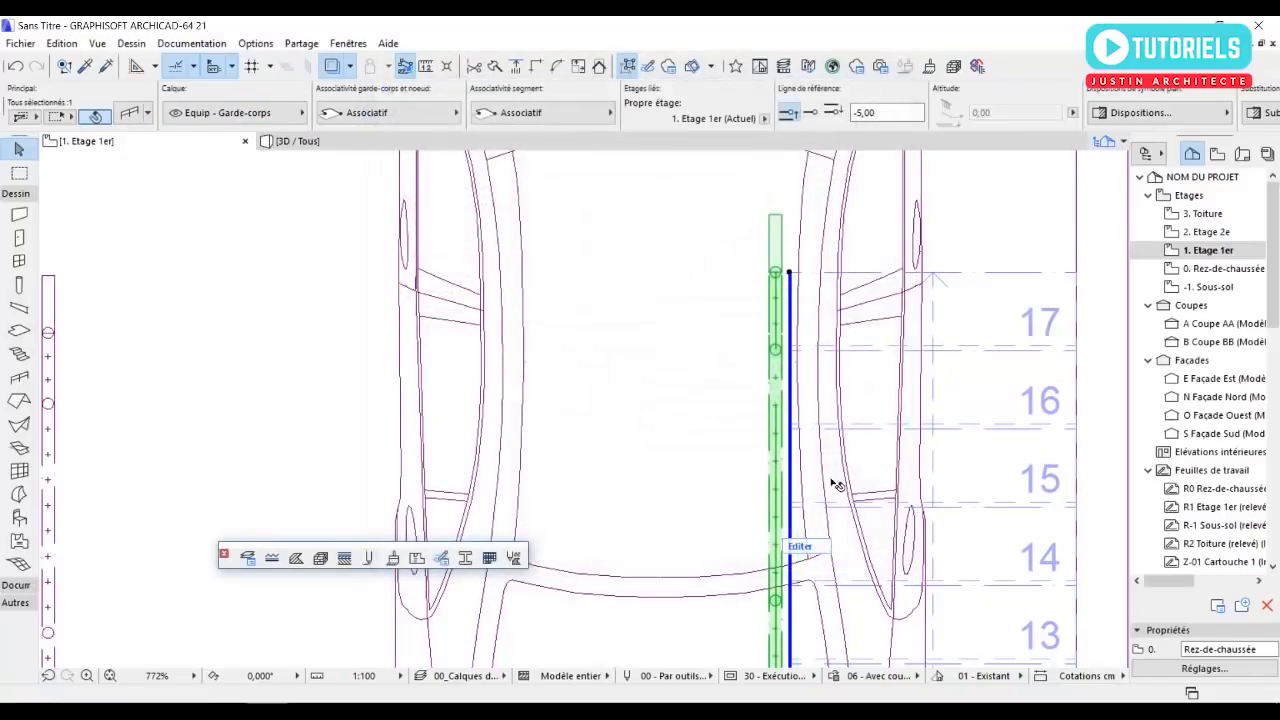
scroll(718, 360, "down", 3)
scroll(718, 360, "down", 3)
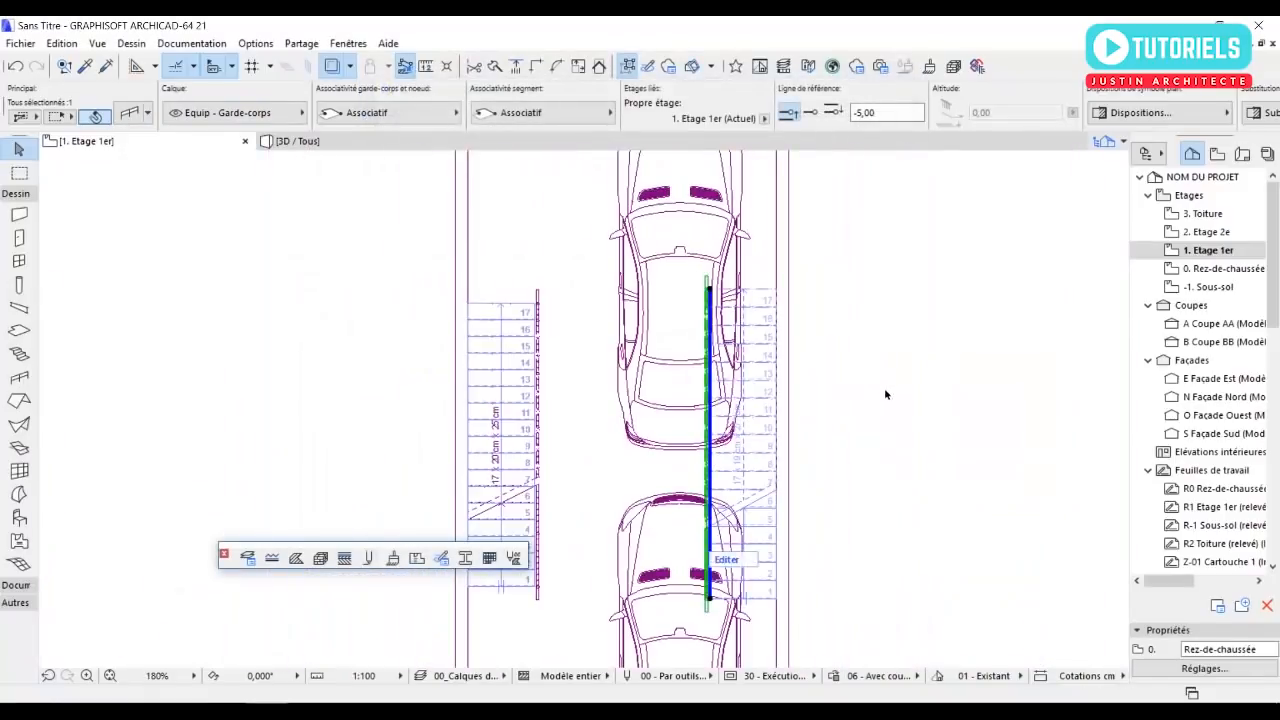
left_click(830, 443)
middle_click_drag(826, 432, 820, 397)
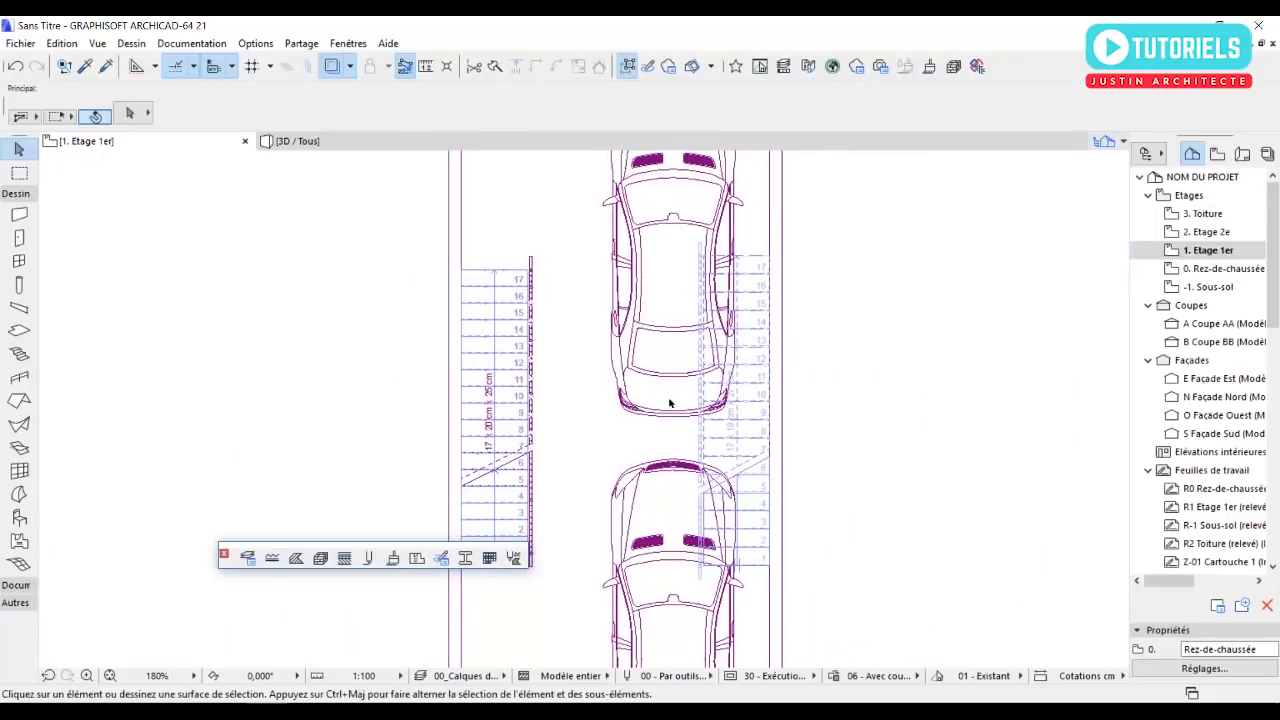
Set the default slab to 20 cm thick with a Béton - Brut top surface.
scroll(604, 440, "down", 5)
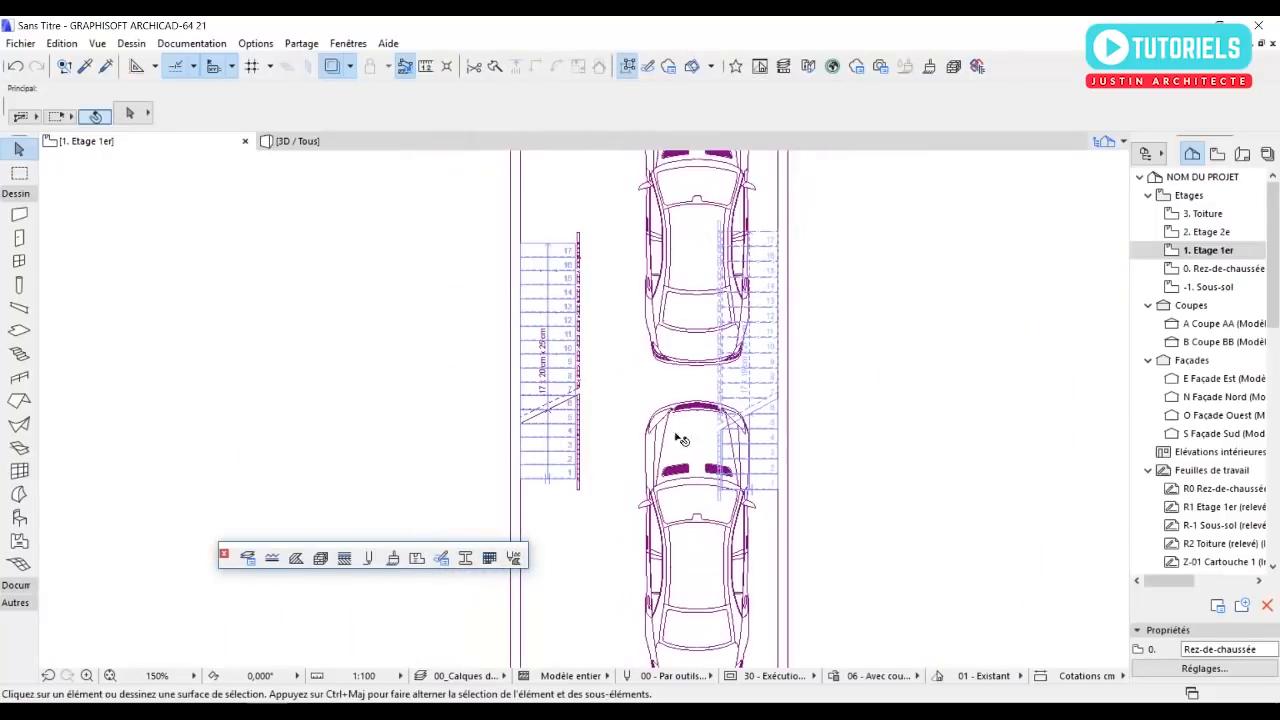
scroll(652, 340, "up", 1)
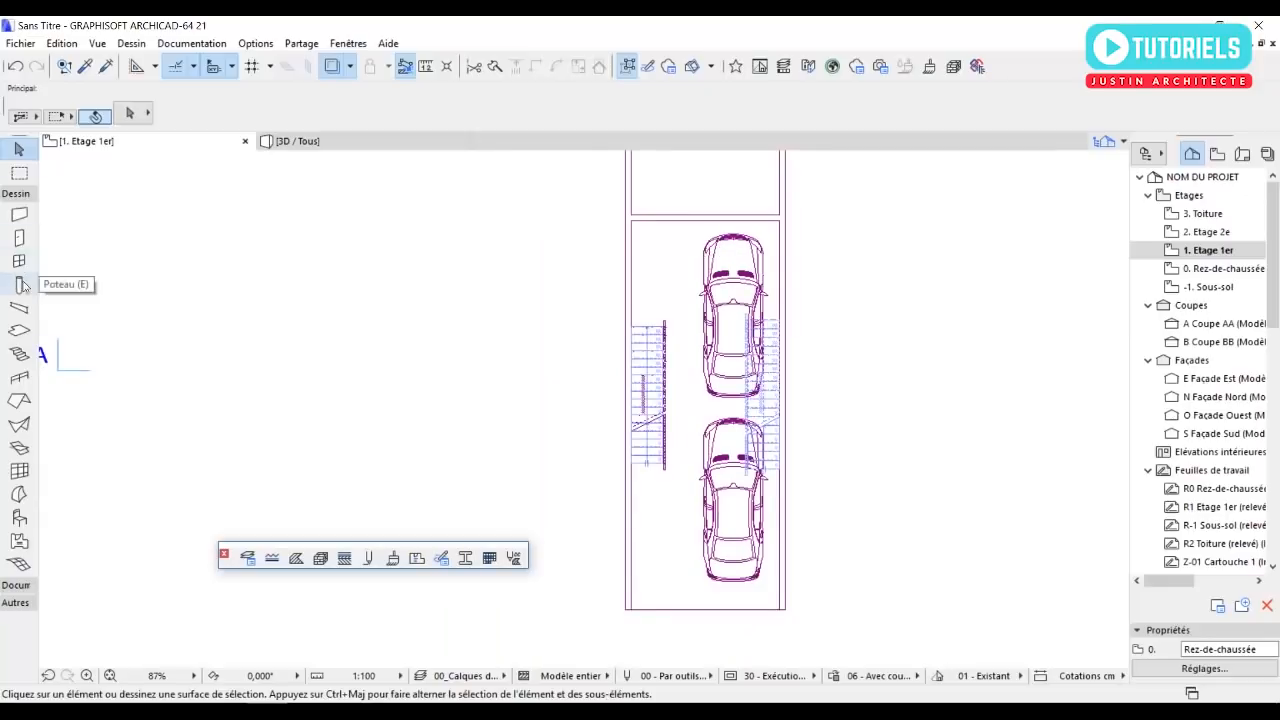
left_click(19, 330)
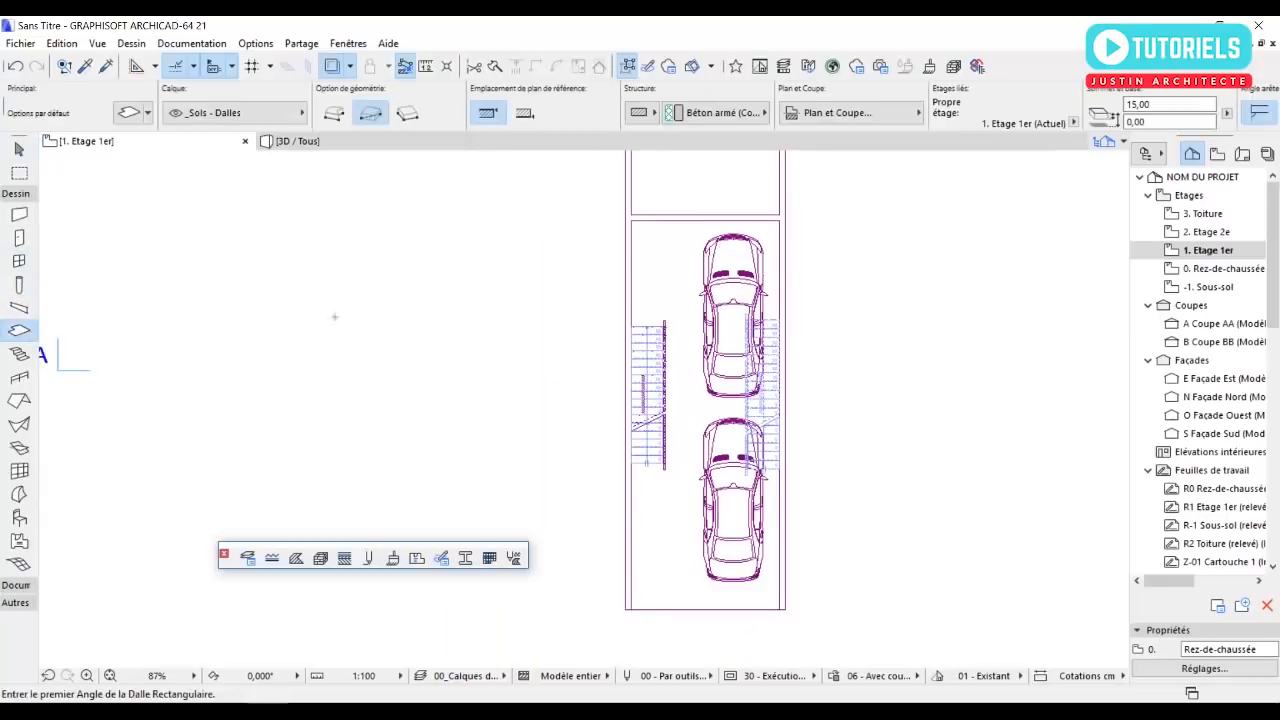
left_click(130, 112)
type("20")
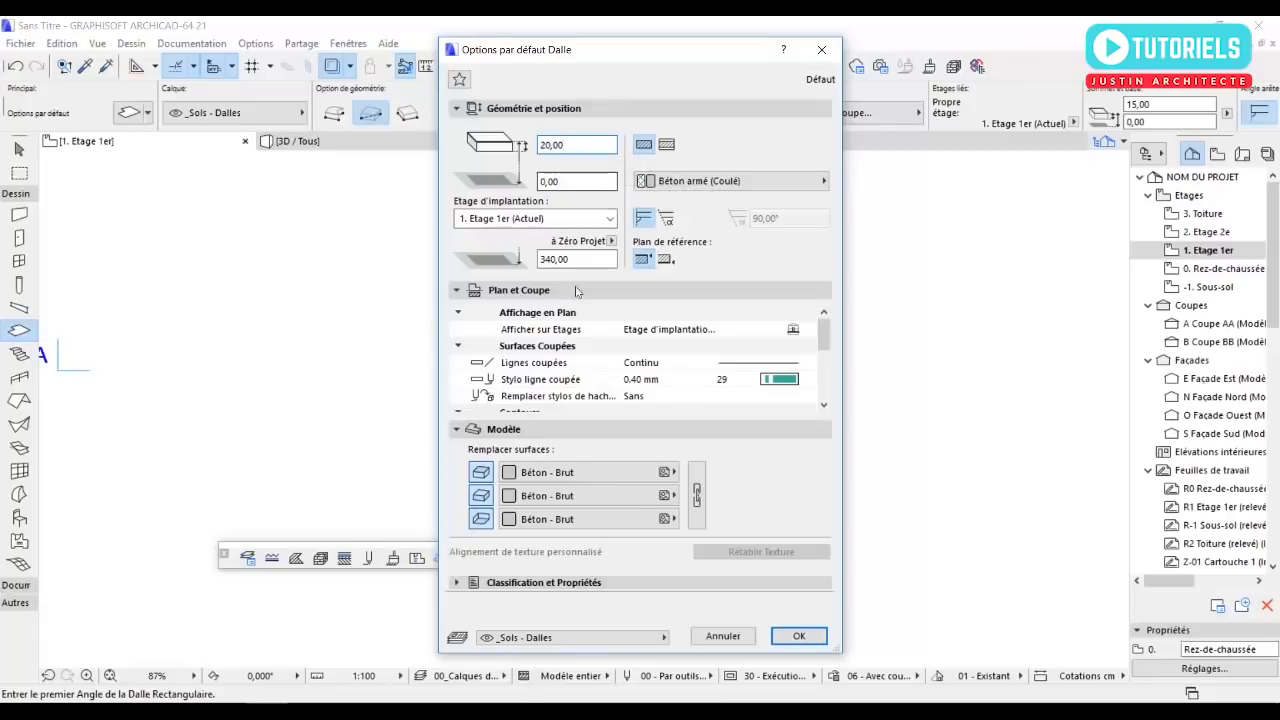
left_click(620, 476)
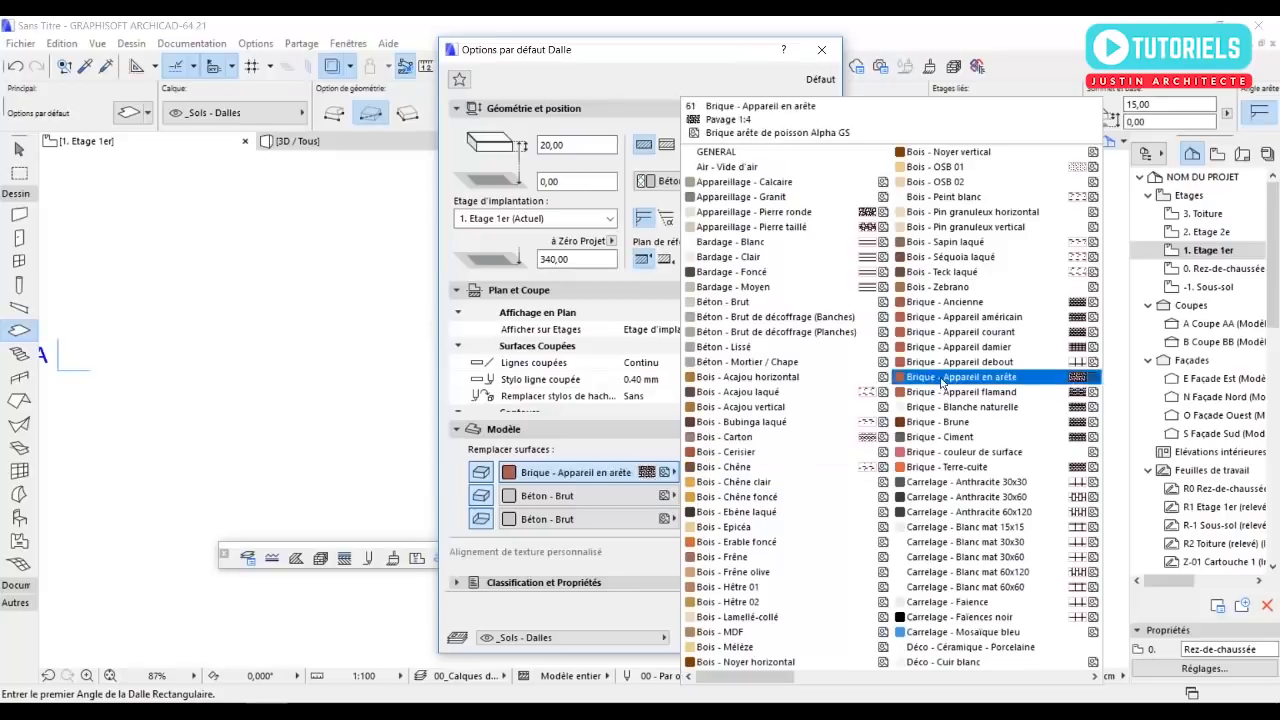
left_click(722, 301)
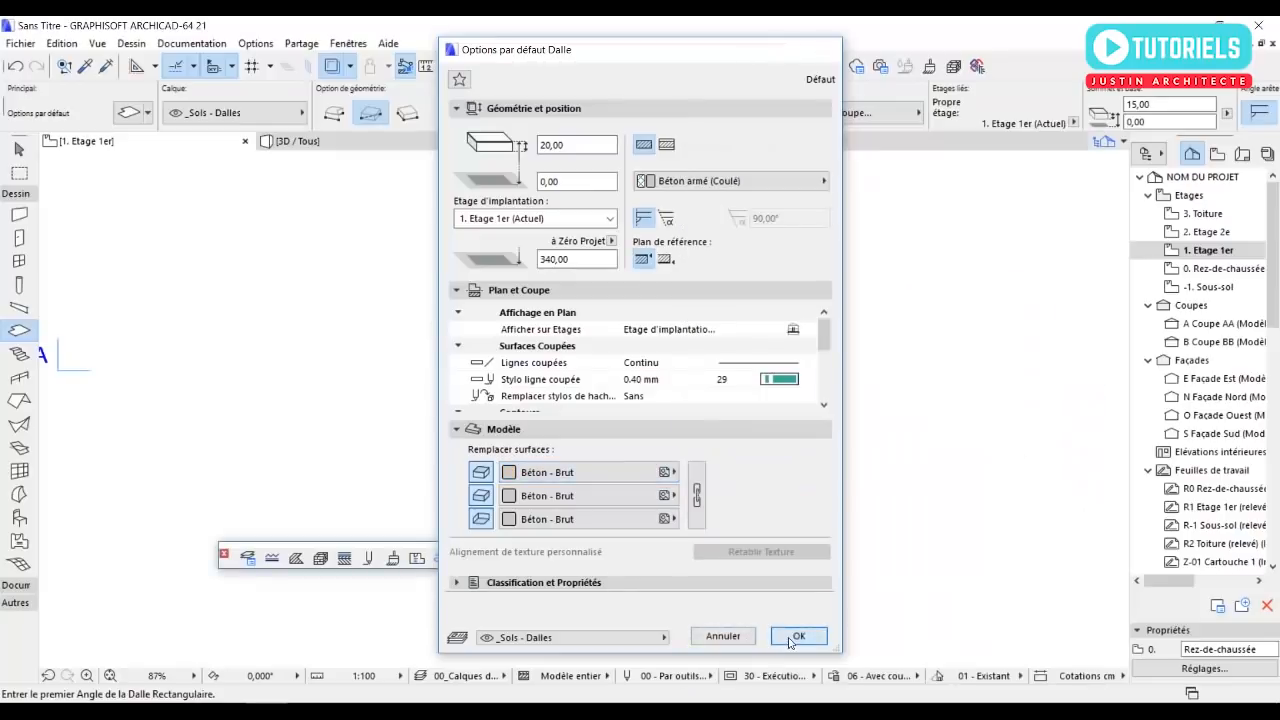
left_click(791, 637)
Draw a rectangular first-floor slab between the side walls, from the cross wall's south face to the southern end of the east wall.
scroll(651, 253, "up", 3)
left_click(625, 210)
scroll(760, 330, "down", 3)
scroll(806, 600, "up", 3)
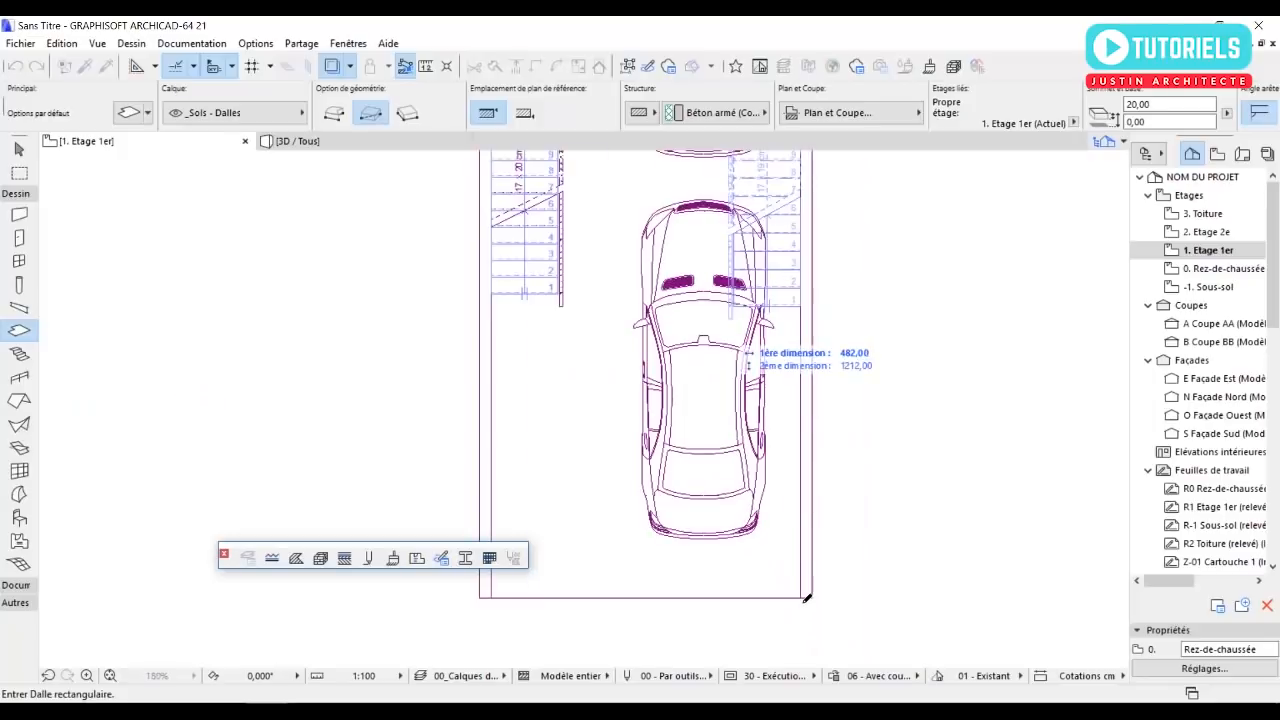
left_click(808, 598)
scroll(740, 570, "down", 2)
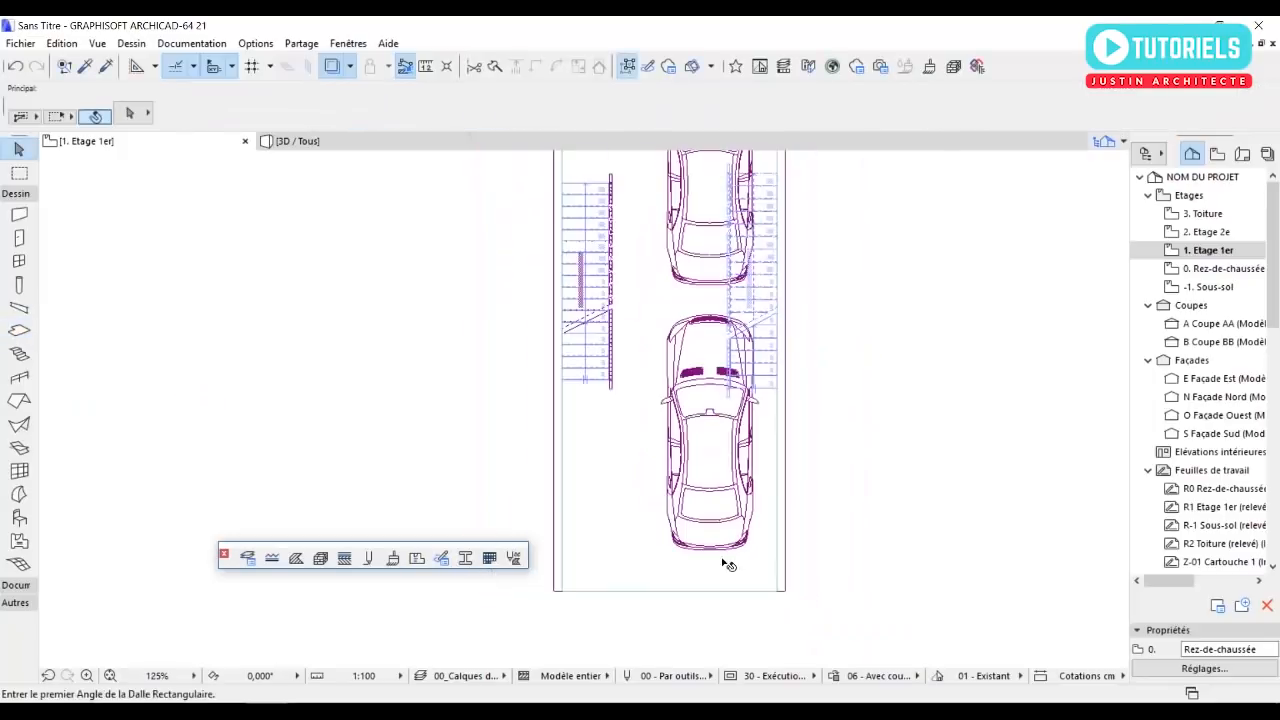
left_click_drag(667, 551, 637, 547)
Subtract a rectangular opening of about 108 by 425 cm from the first-floor slab over the ground-floor stair and its railing.
left_click(631, 527)
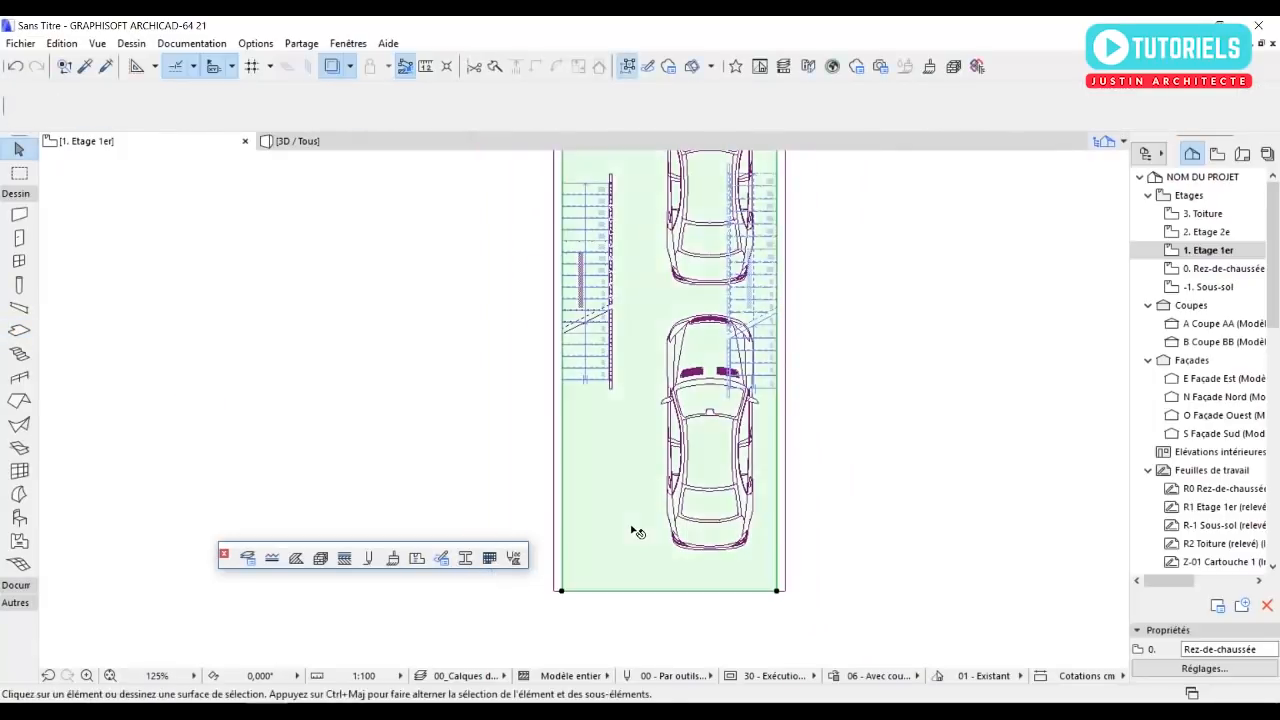
middle_click_drag(604, 331, 661, 455)
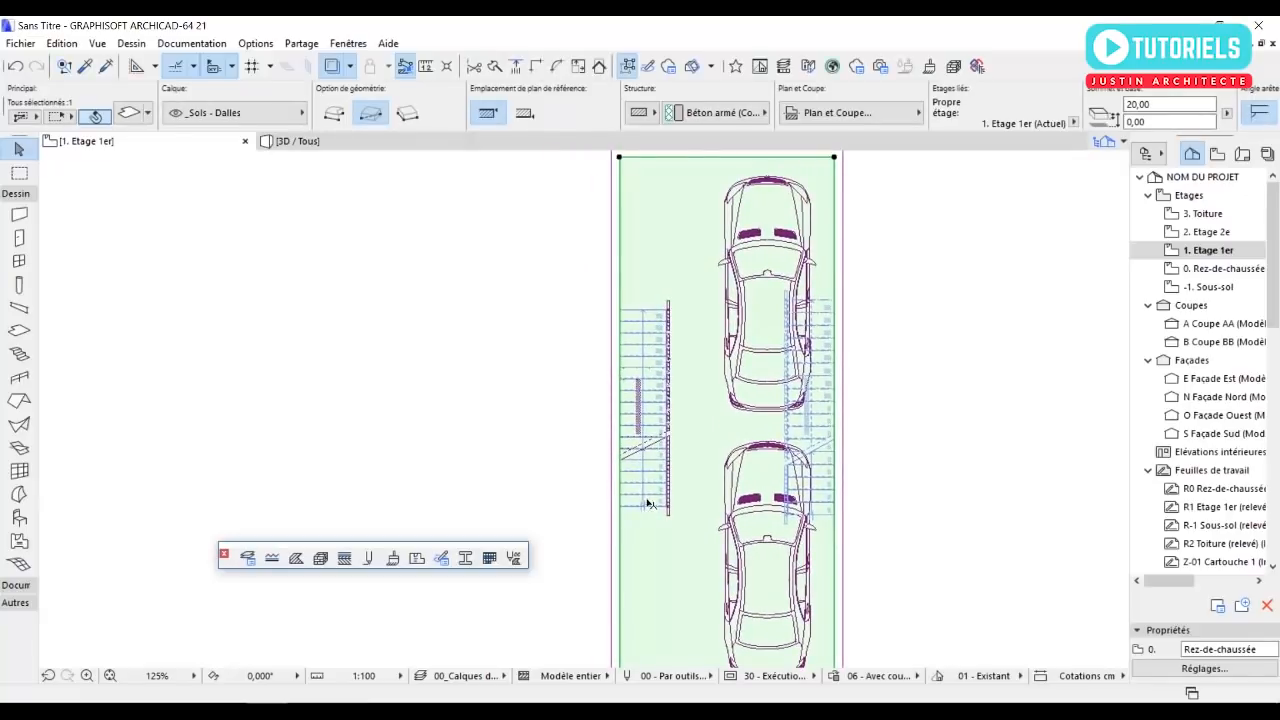
scroll(700, 500, "down", 3)
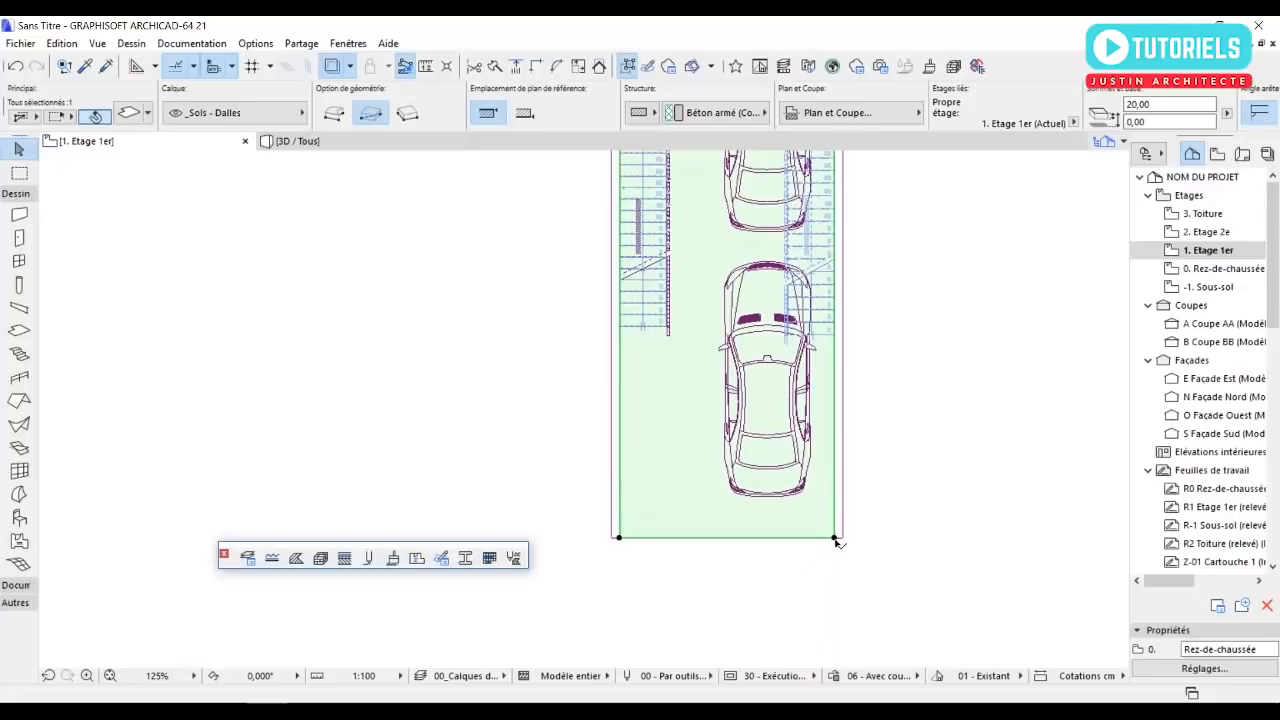
left_click(835, 538)
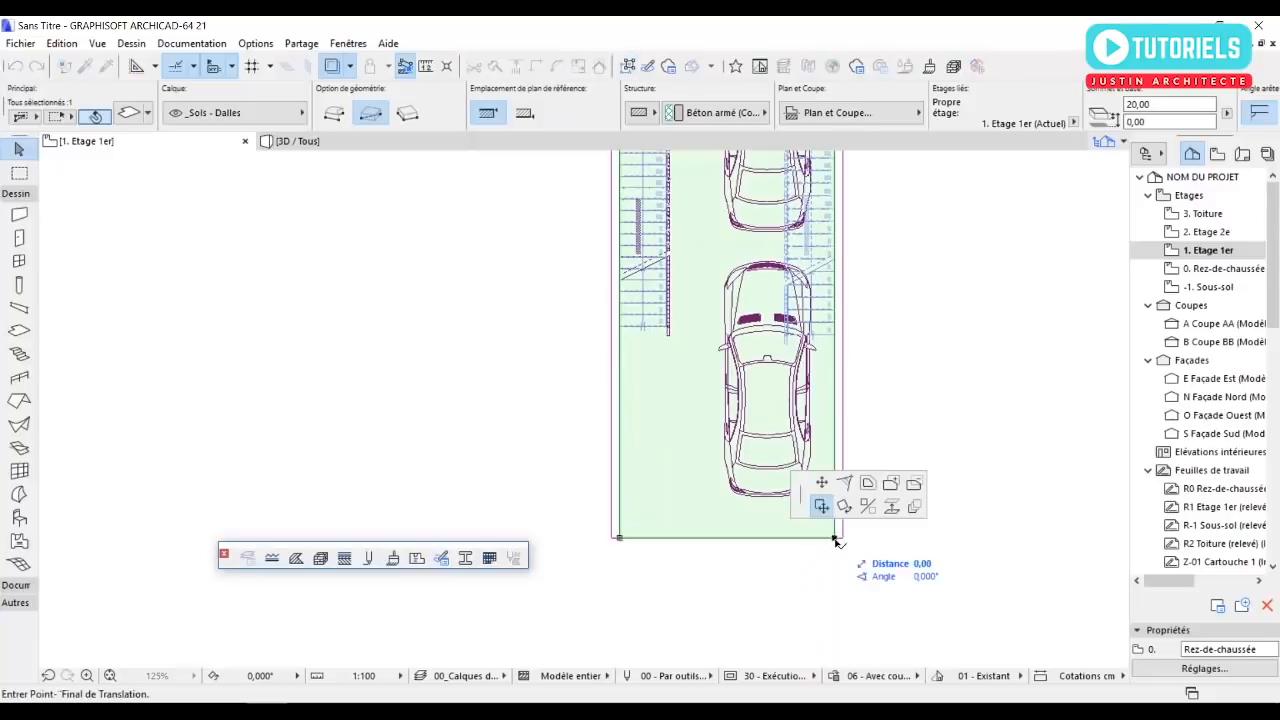
left_click(915, 487)
scroll(736, 487, "up", 2)
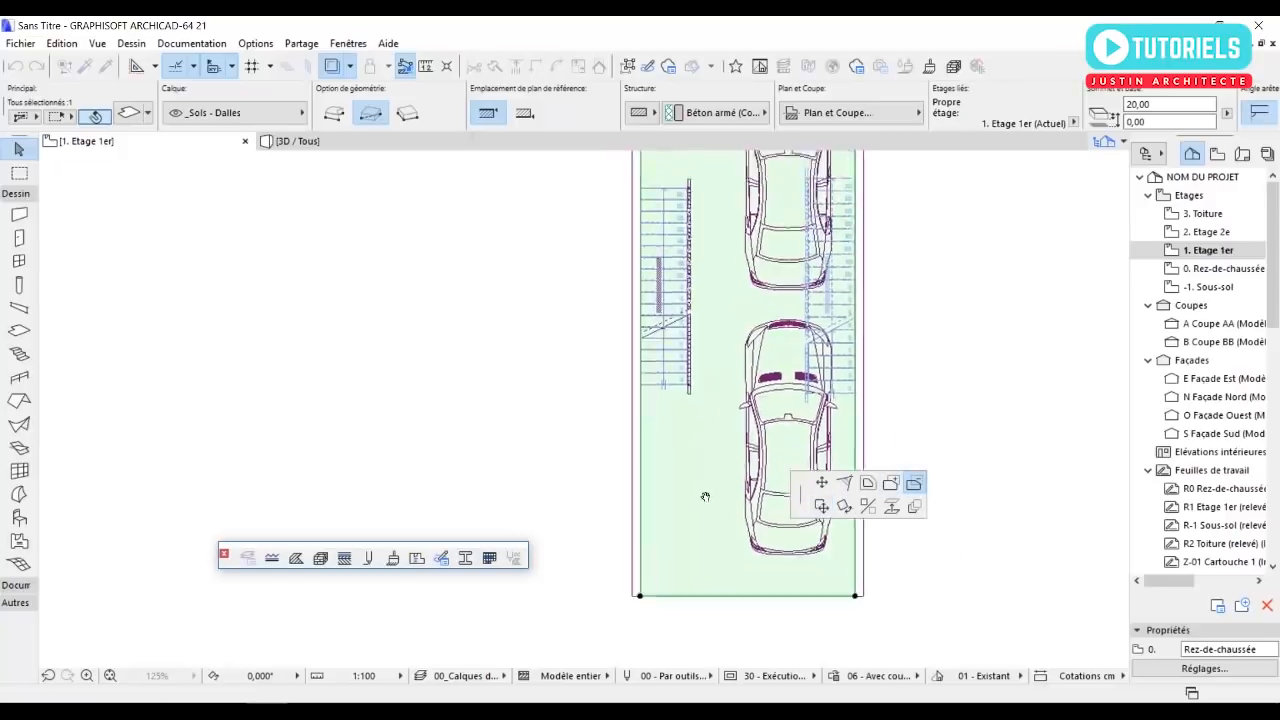
middle_click_drag(736, 487, 682, 389)
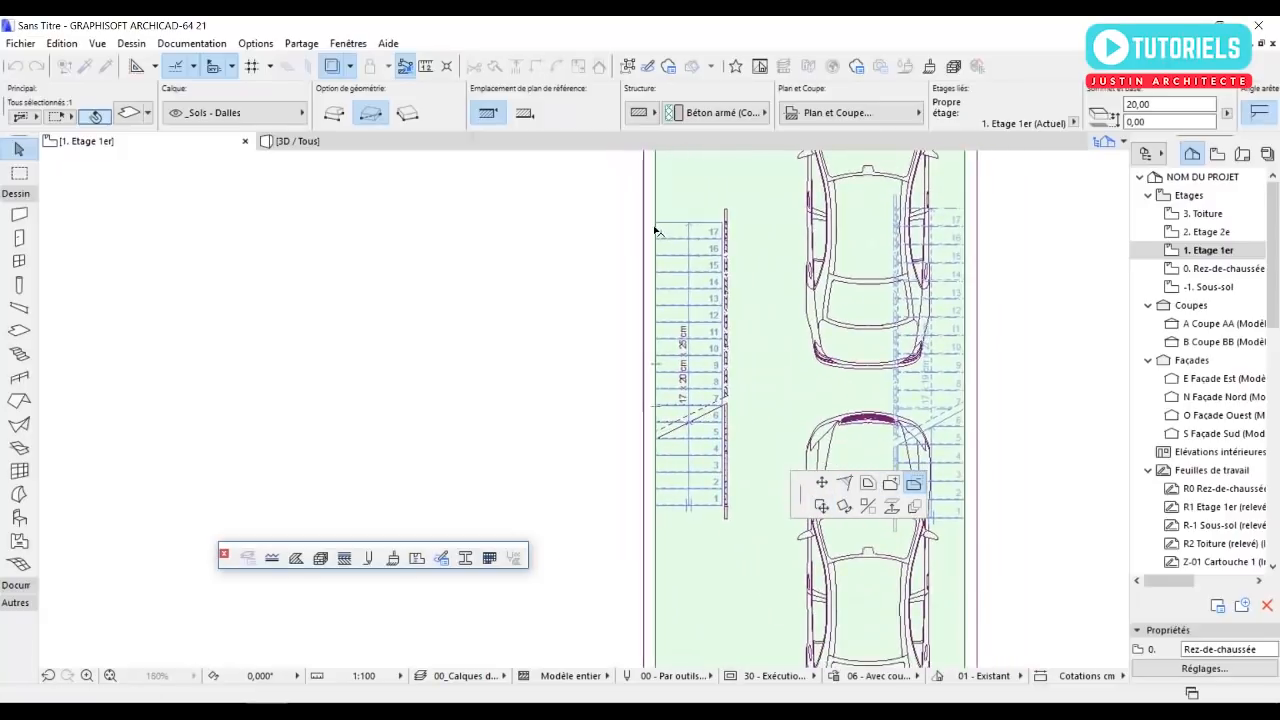
left_click(659, 226)
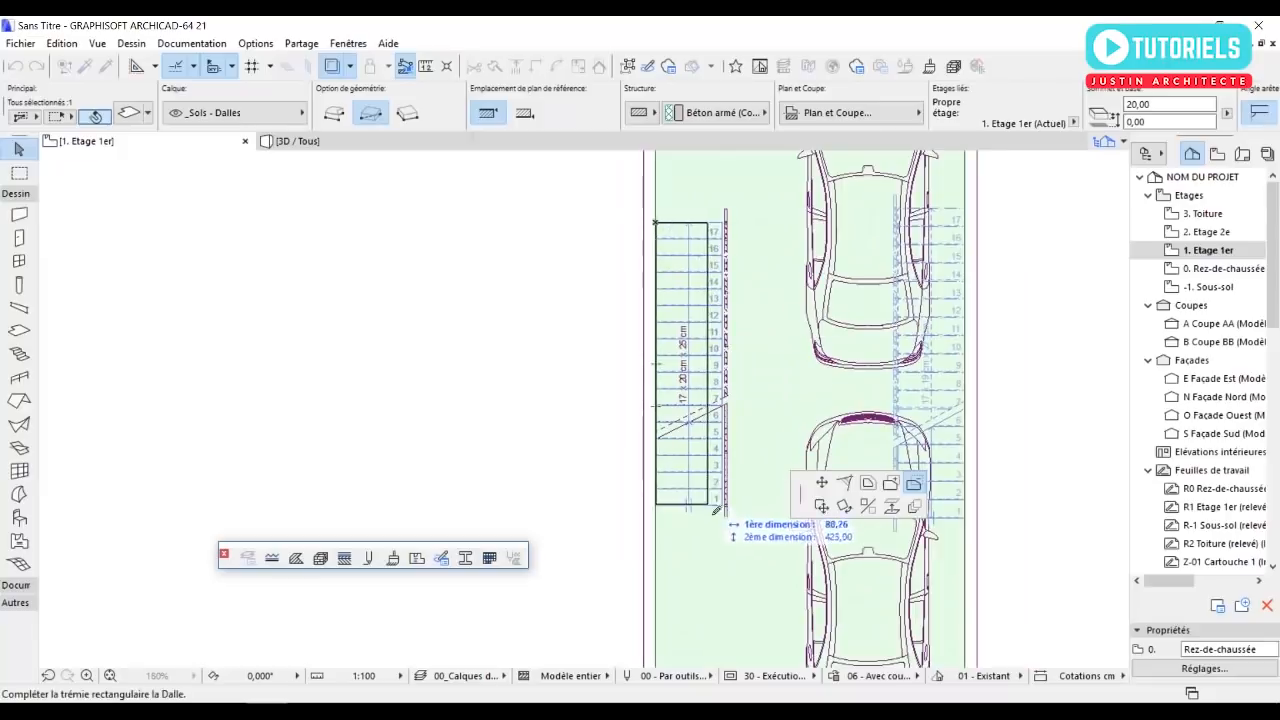
scroll(736, 512, "up", 5)
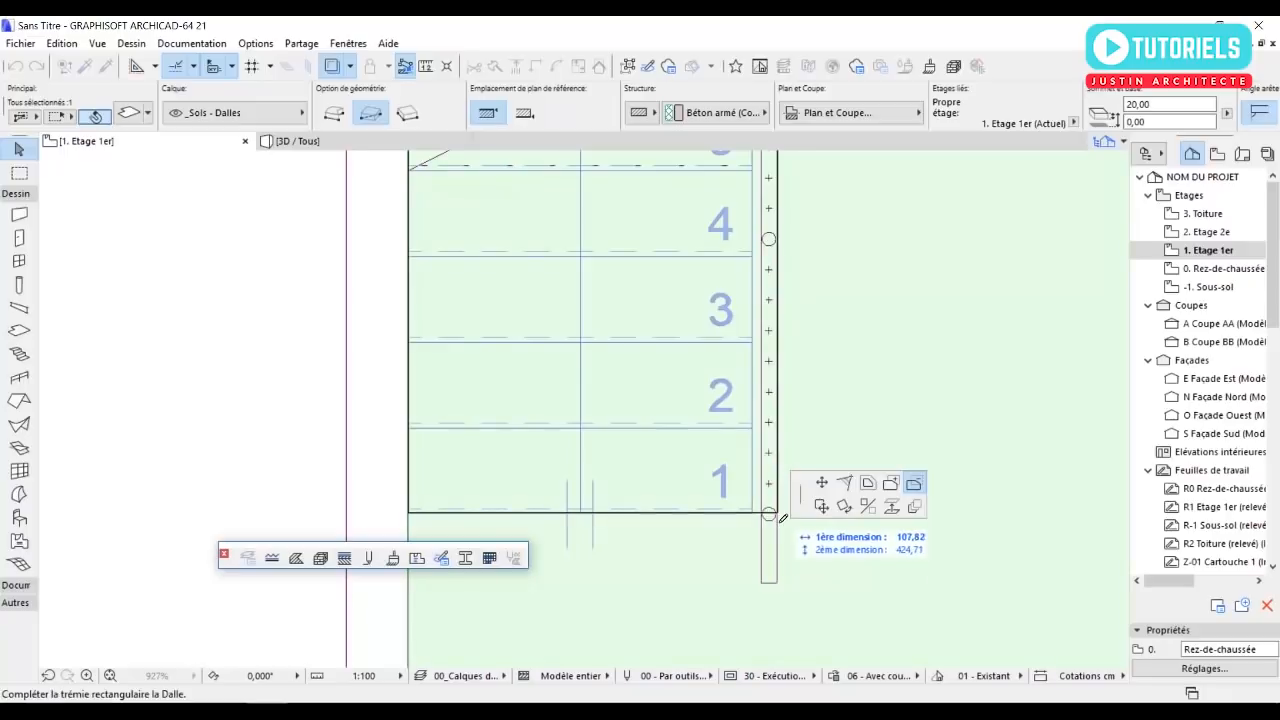
left_click(780, 518)
scroll(660, 520, "down", 2)
scroll(640, 515, "down", 5)
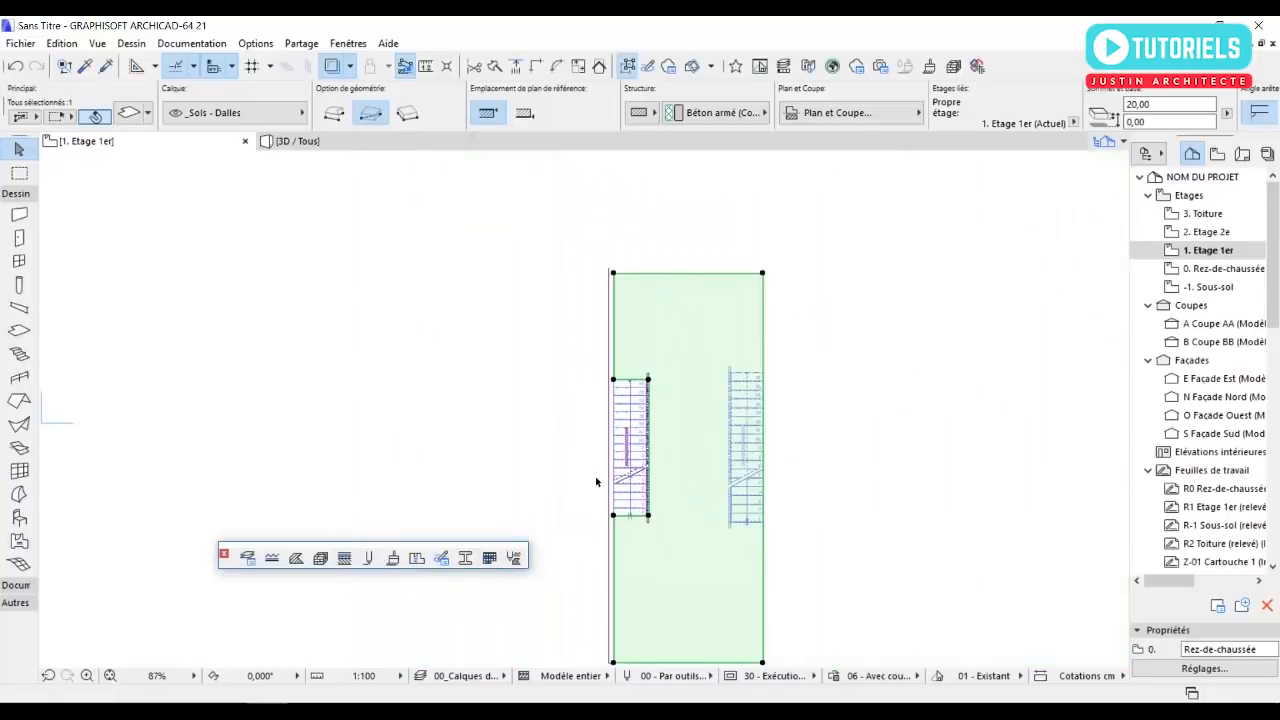
left_click(508, 408)
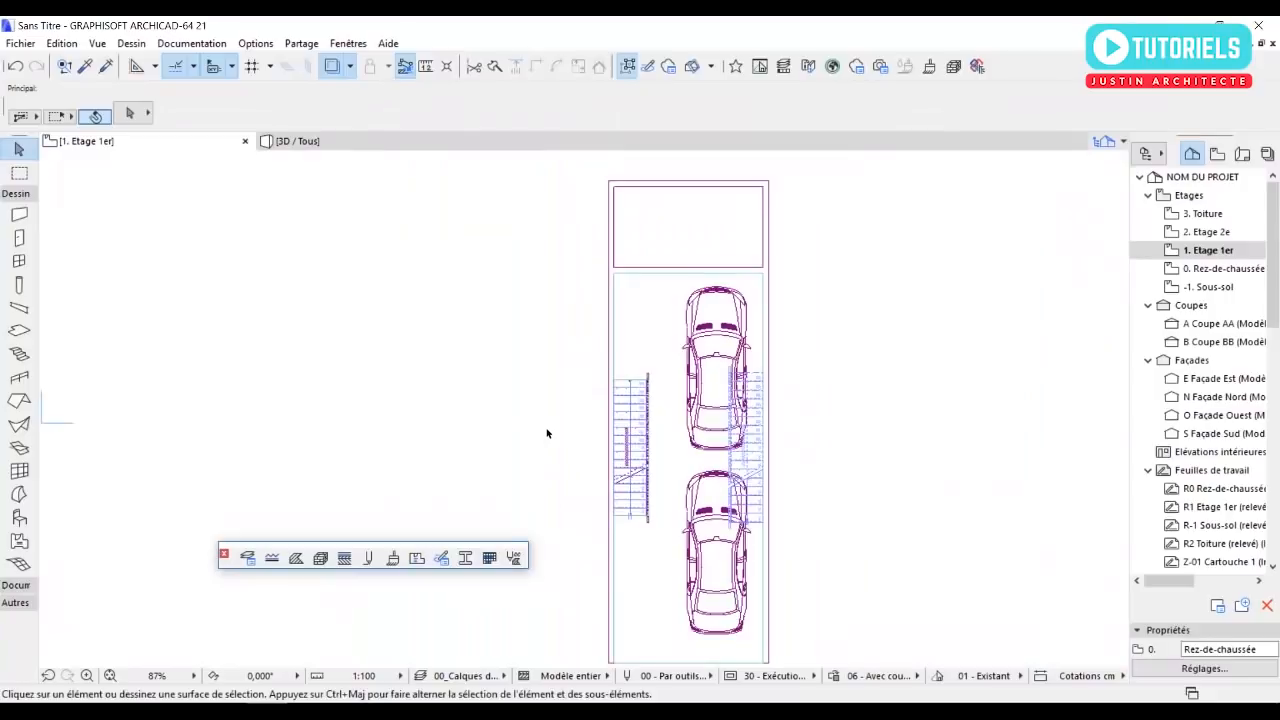
Examine the first-floor slab, stair opening and both stairs in the 3D view, and return to the first-floor plan.
key("F3")
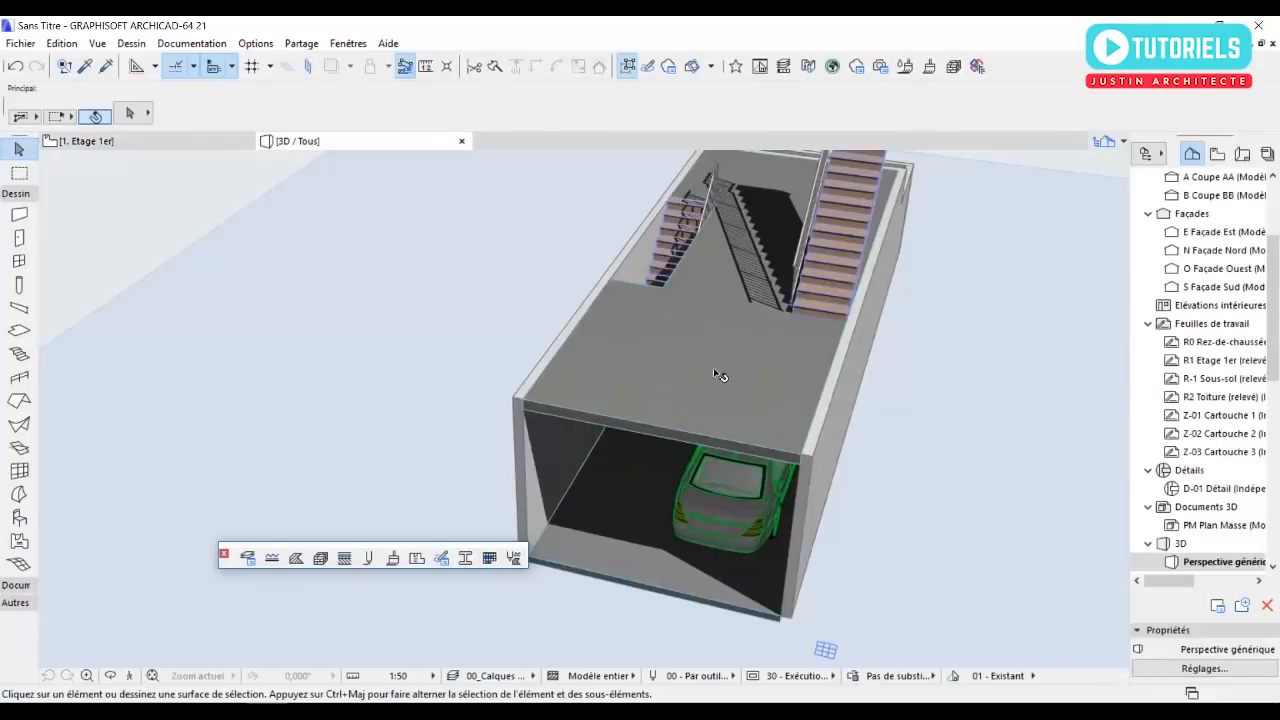
middle_click_drag(638, 374, 884, 350, "shift")
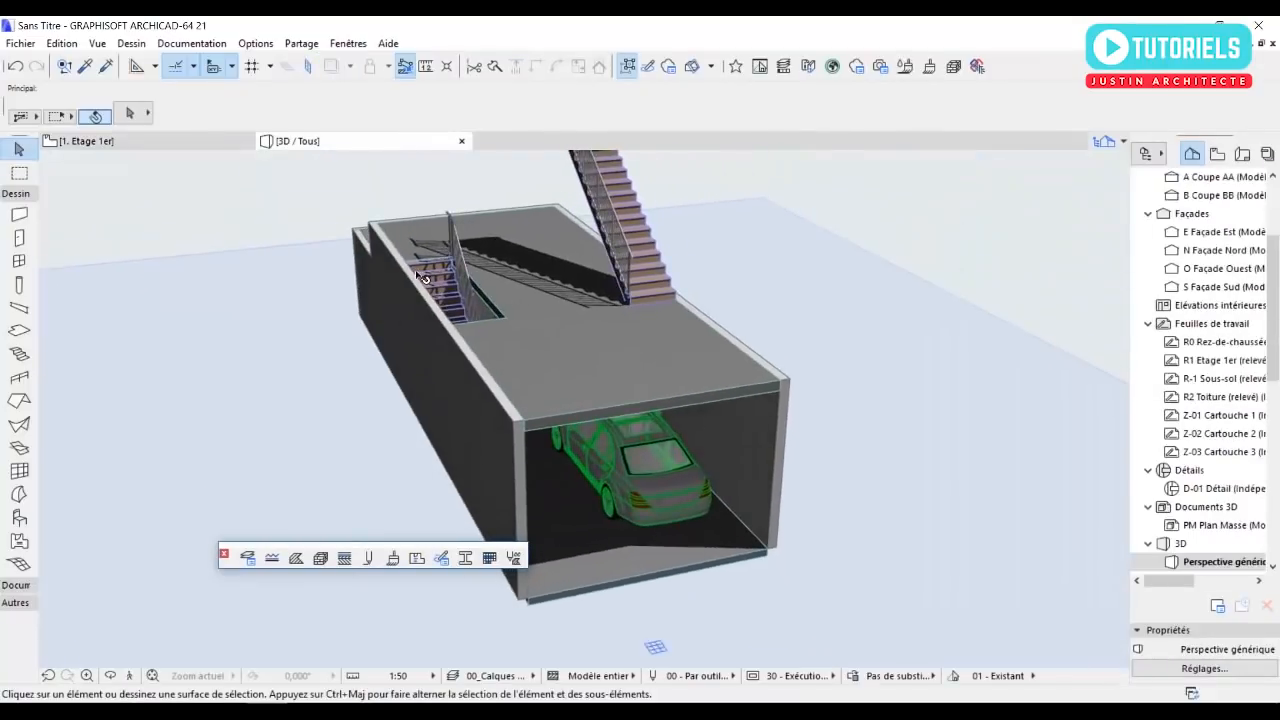
scroll(422, 277, "up", 2)
middle_click_drag(624, 342, 674, 440, "shift")
key("F2")
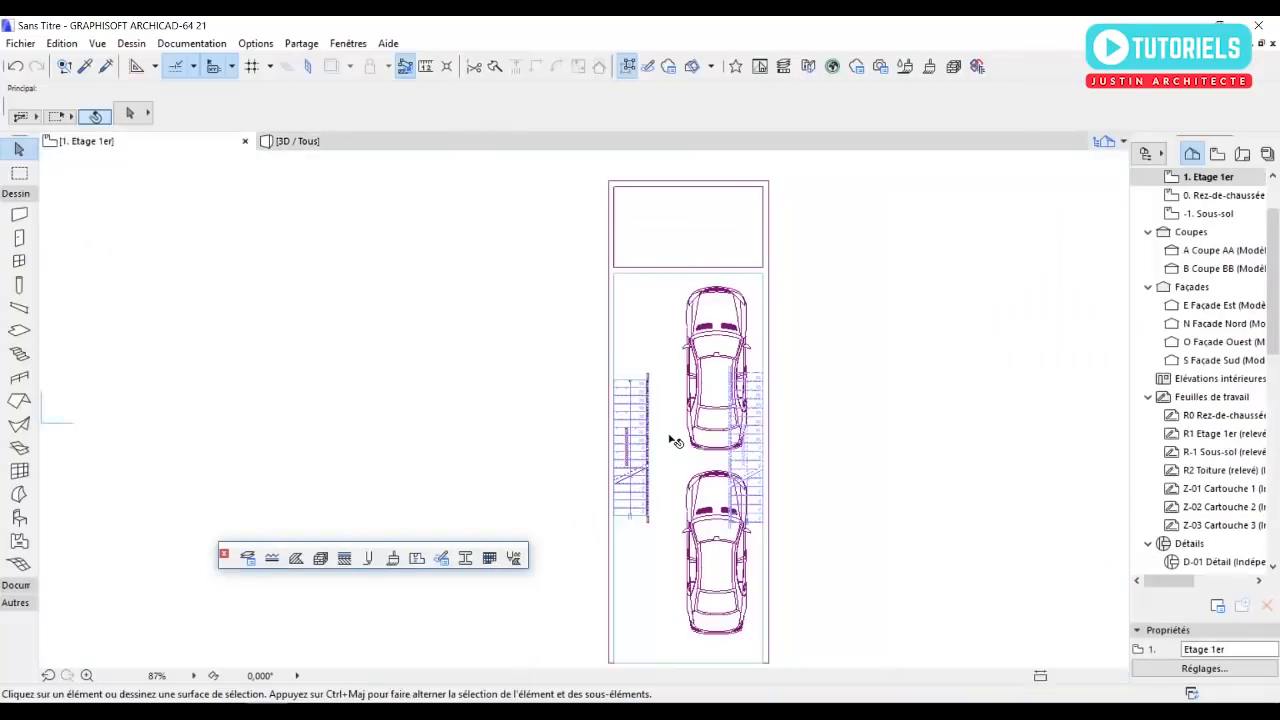
scroll(690, 265, "up", 2)
middle_click_drag(796, 384, 680, 358)
middle_click_drag(669, 409, 664, 321)
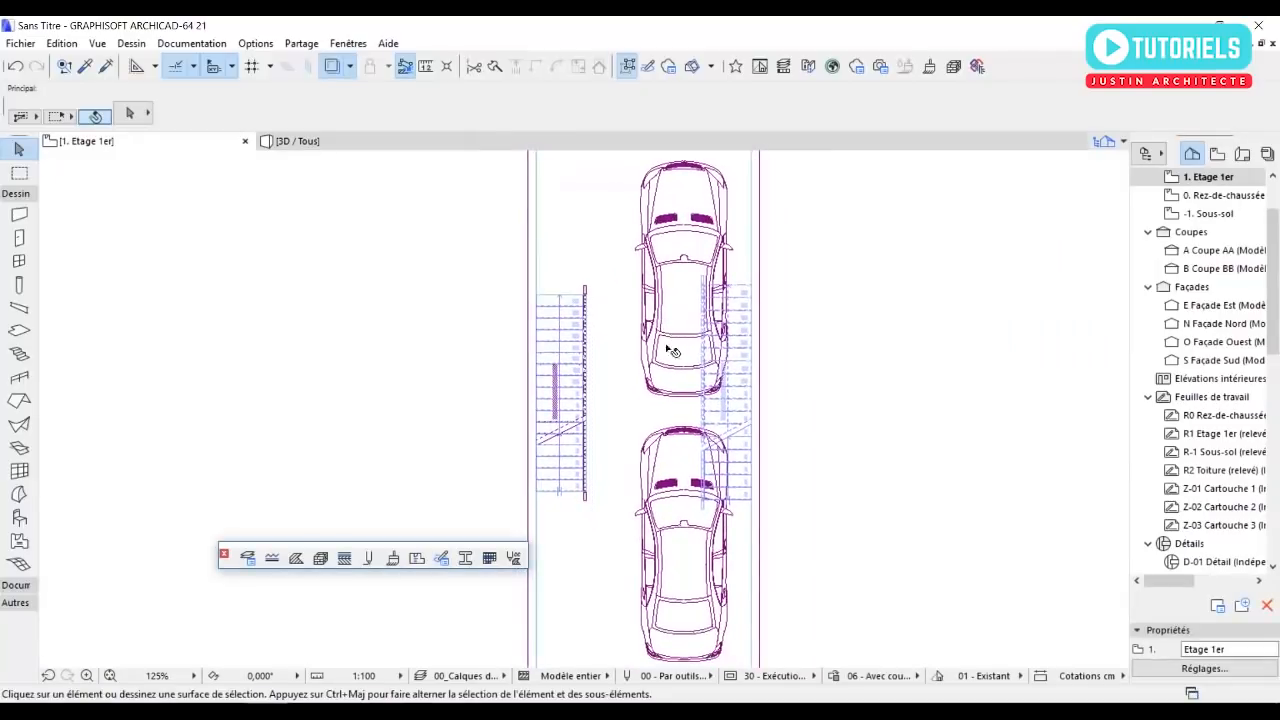
Draw chained exterior walls along the cross wall's north face to the east wall's outer face, 200 cm south, 250 cm west, and back north.
scroll(664, 321, "down", 2)
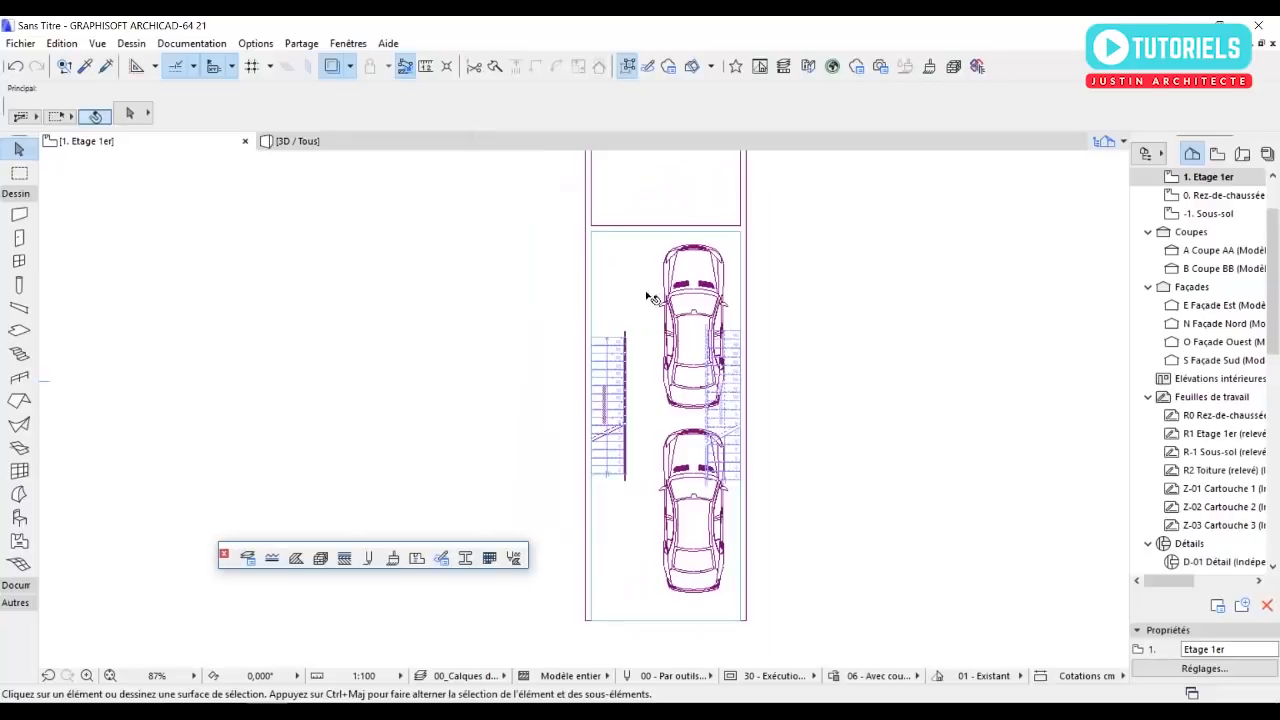
scroll(645, 290, "up", 2)
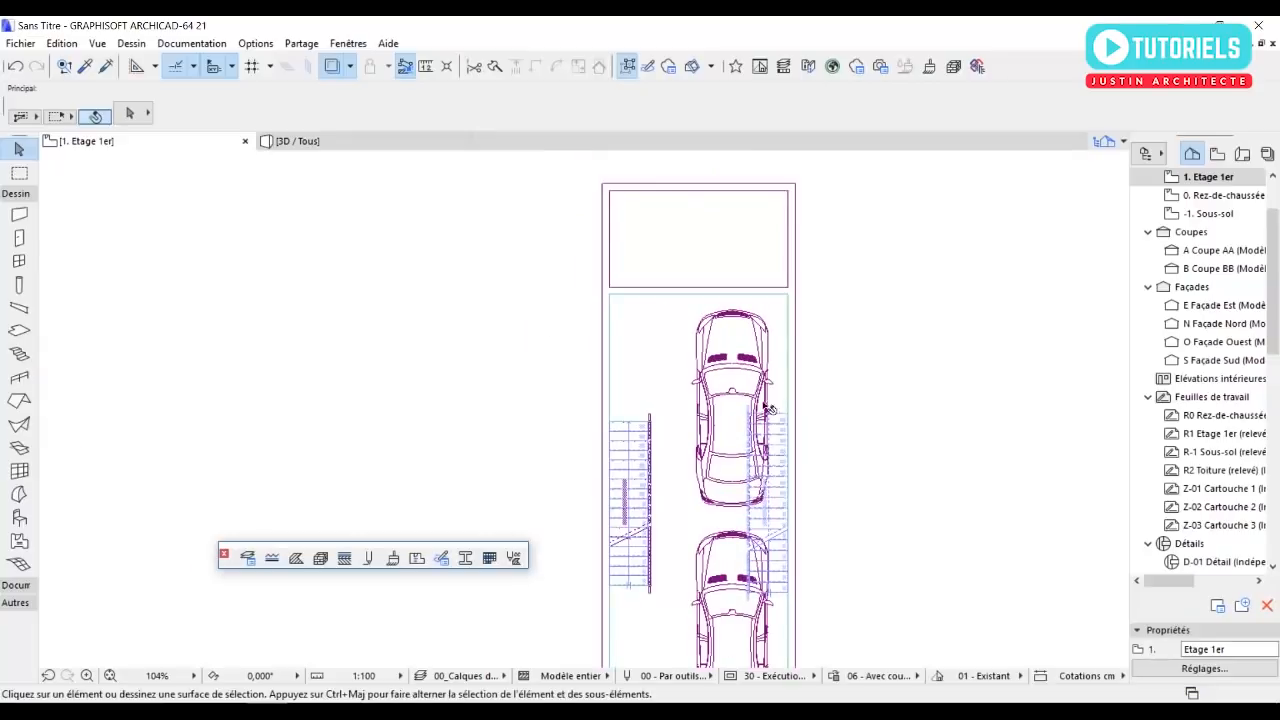
scroll(764, 436, "down", 1)
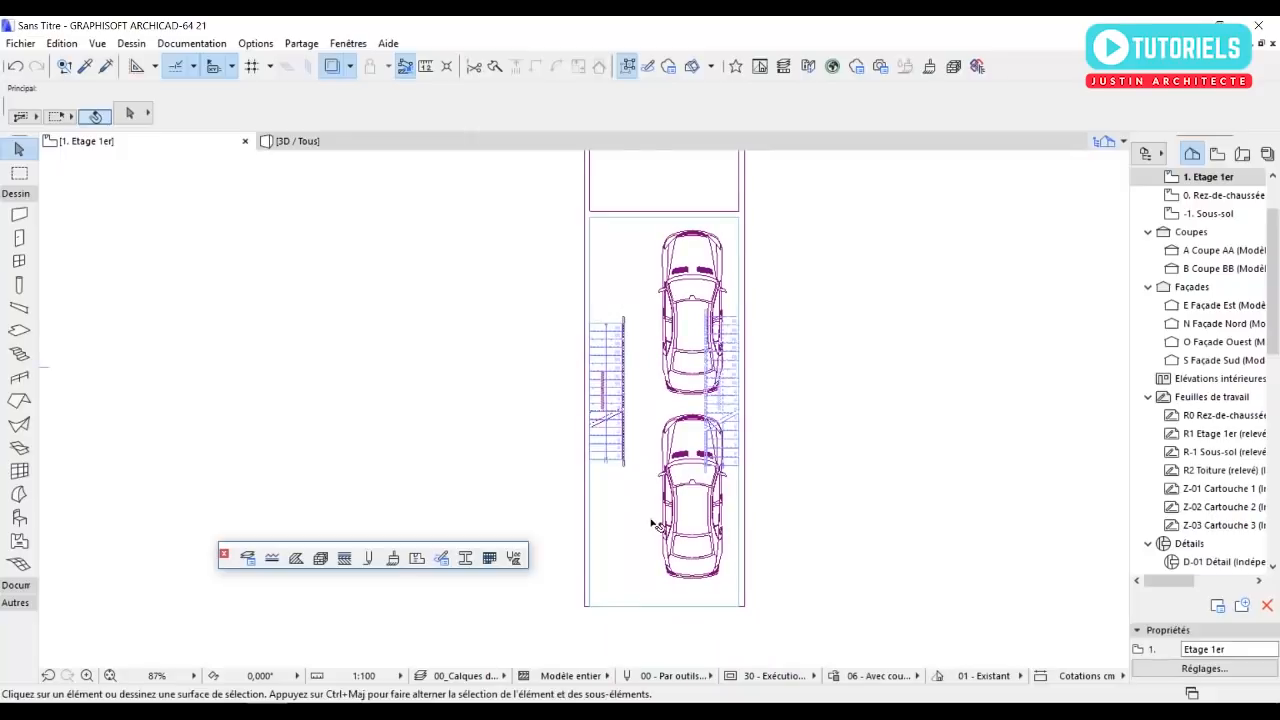
left_click(19, 214)
scroll(476, 291, "up", 4)
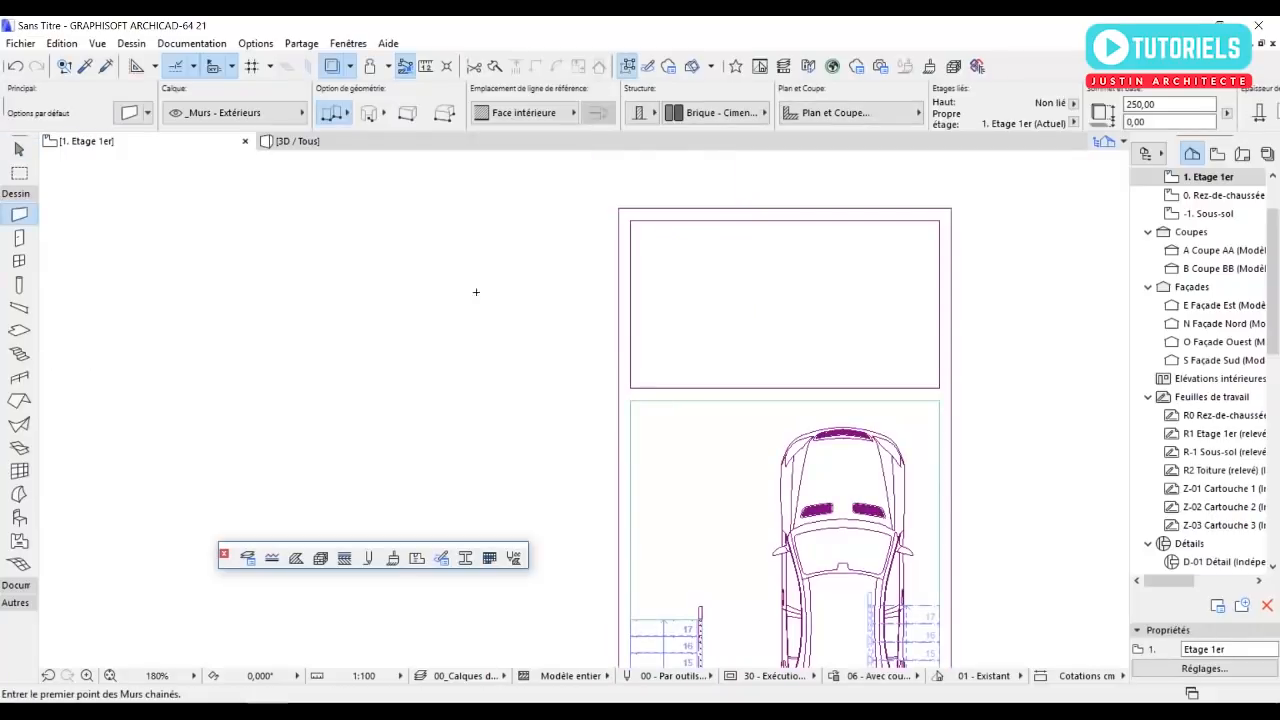
left_click(631, 389)
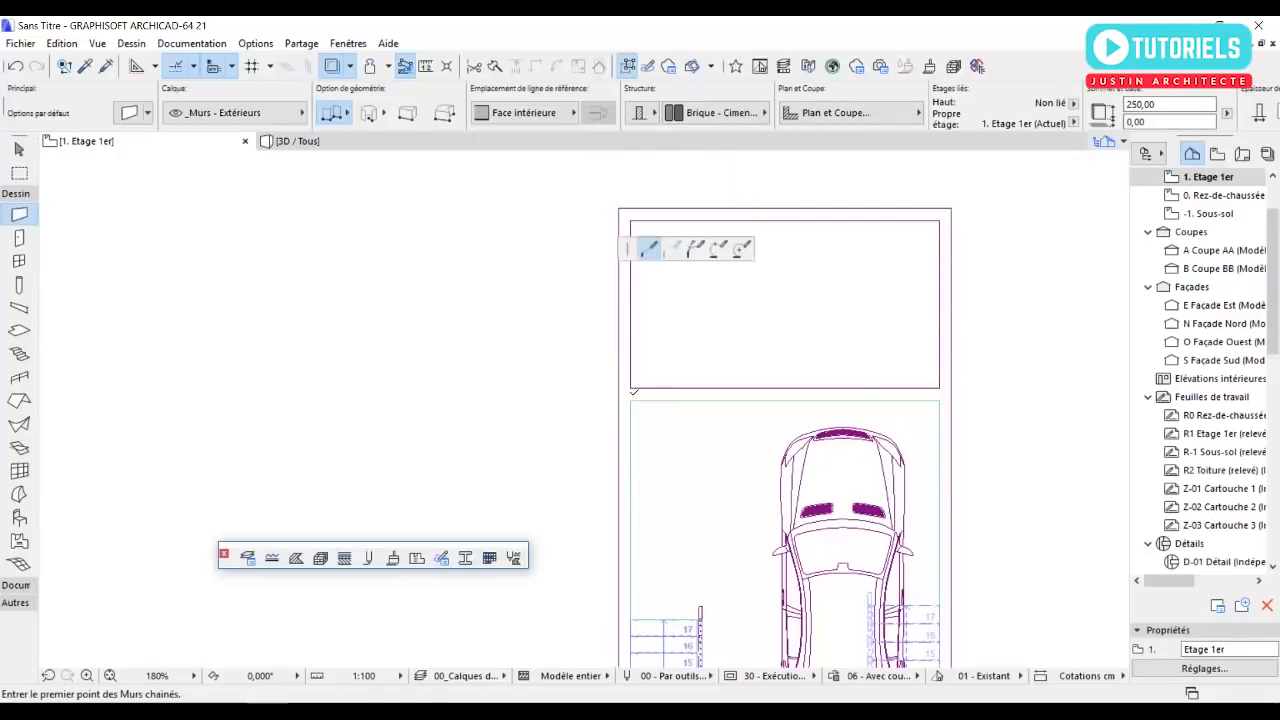
left_click(951, 389)
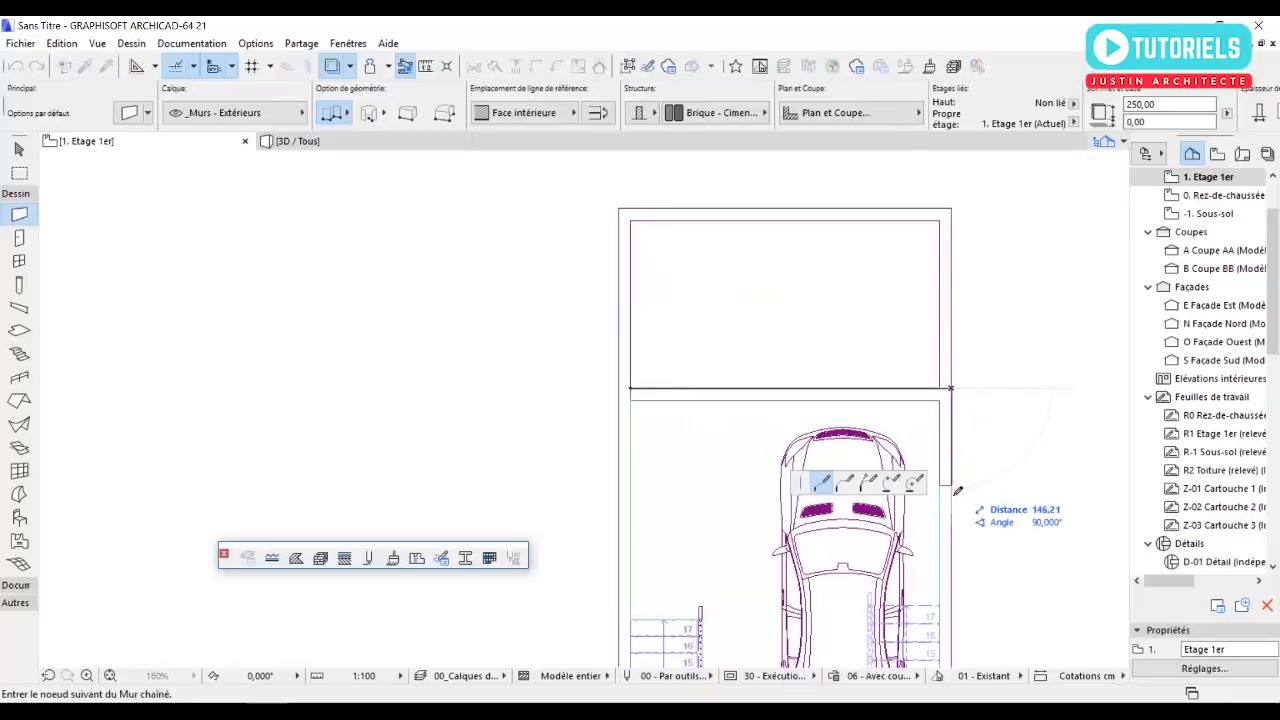
type("200")
key("Return")
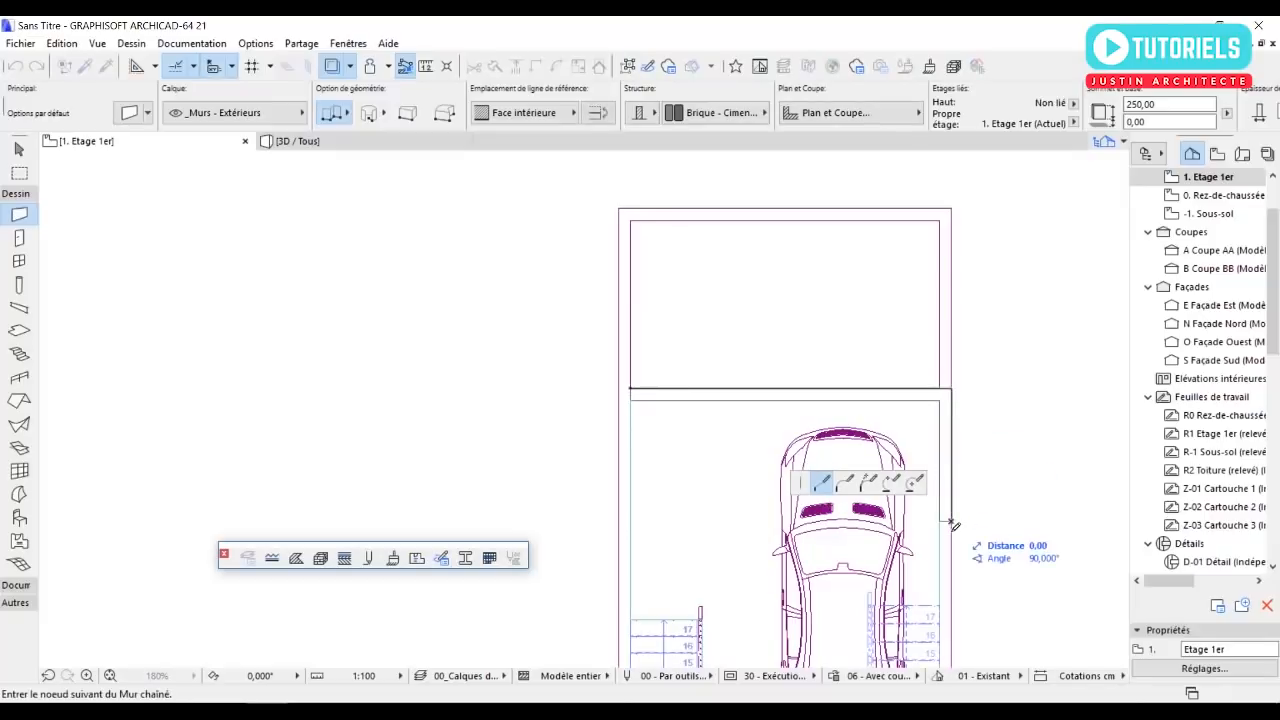
type("250")
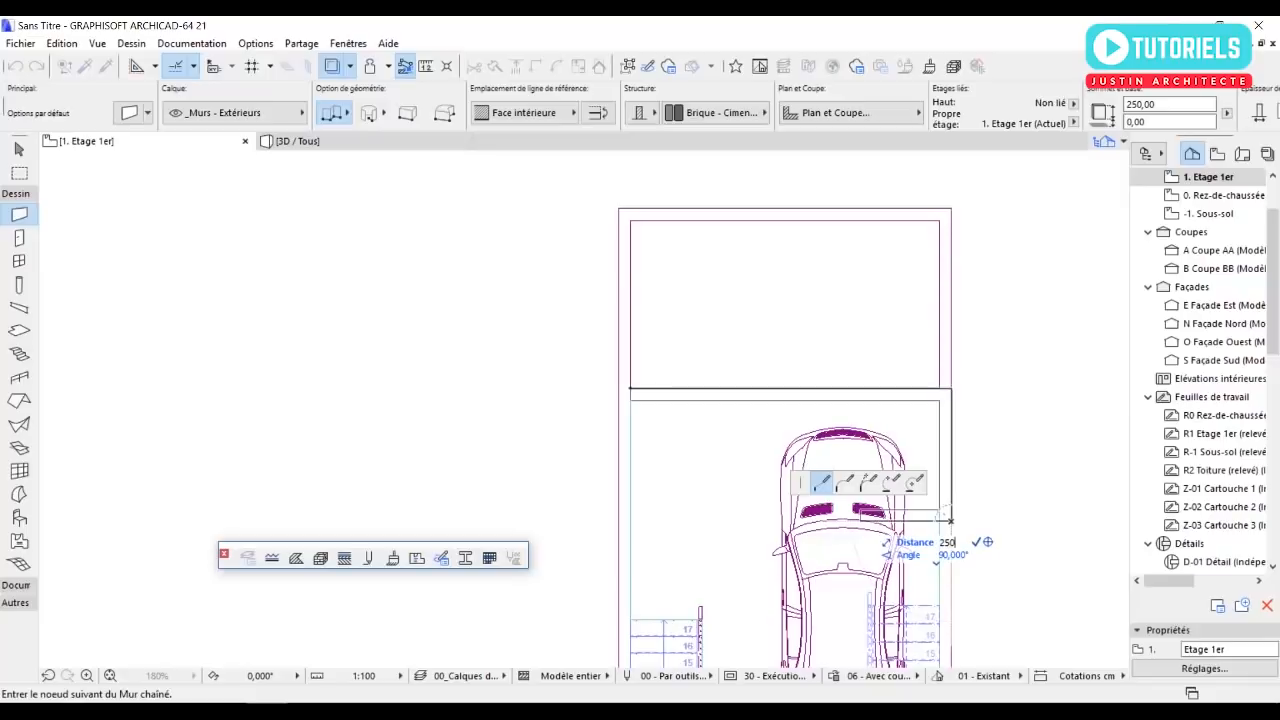
key("Return")
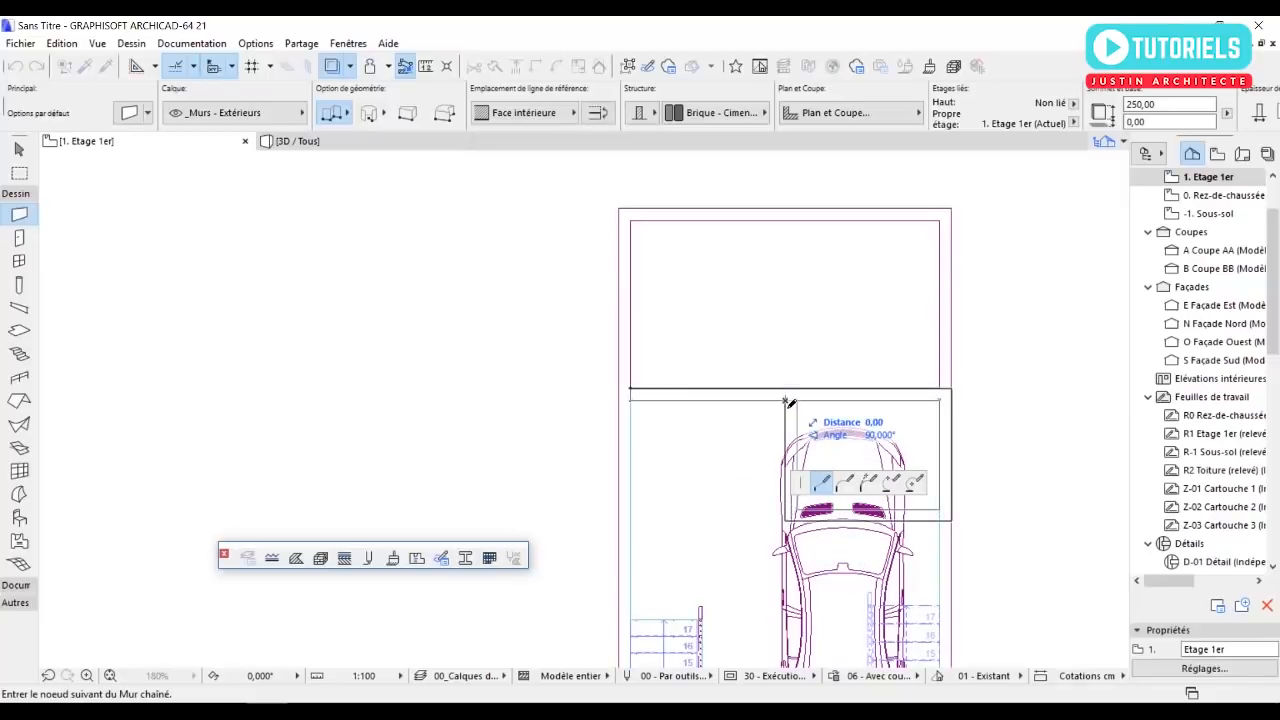
left_click(788, 402)
key("Escape")
Draw the first-floor west exterior wall from the cross wall to the southern end of the slab.
middle_click_drag(668, 382, 445, 233)
scroll(530, 303, "down", 1)
middle_click_drag(715, 393, 818, 429)
middle_click_drag(758, 509, 757, 463)
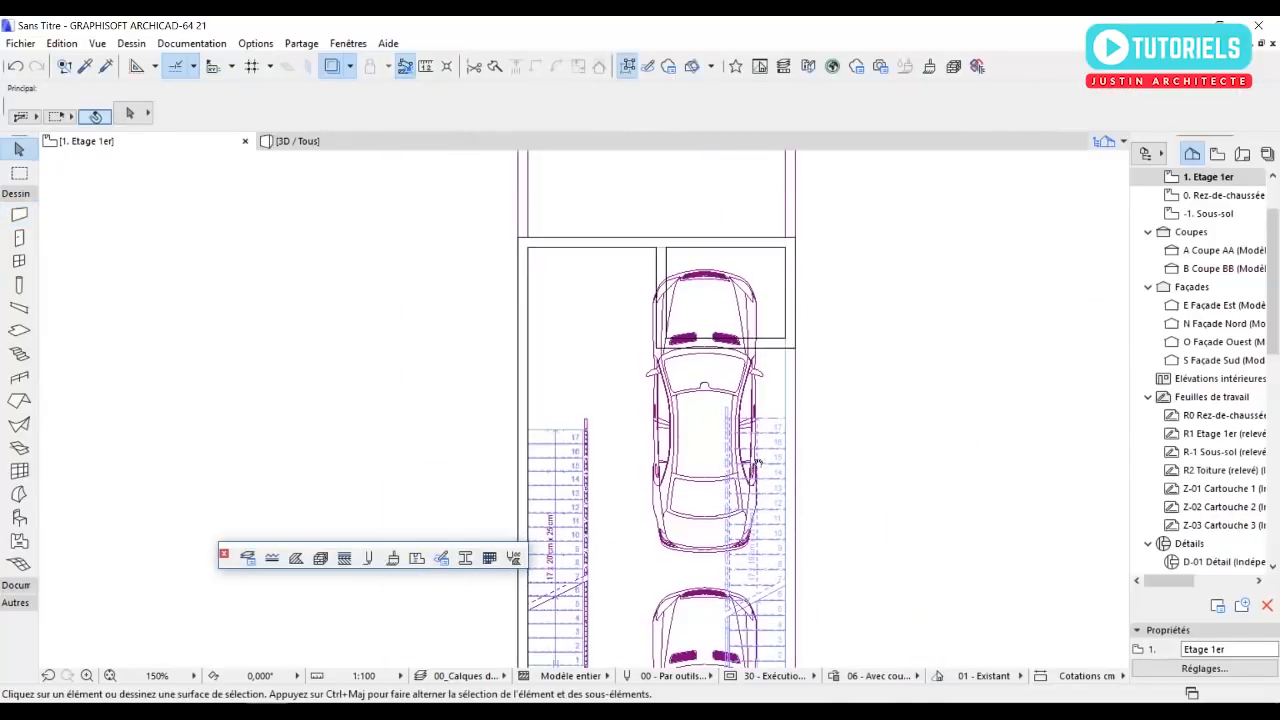
Set the first-floor plan as the trace reference in place of the ground-floor plan.
scroll(745, 448, "down", 3)
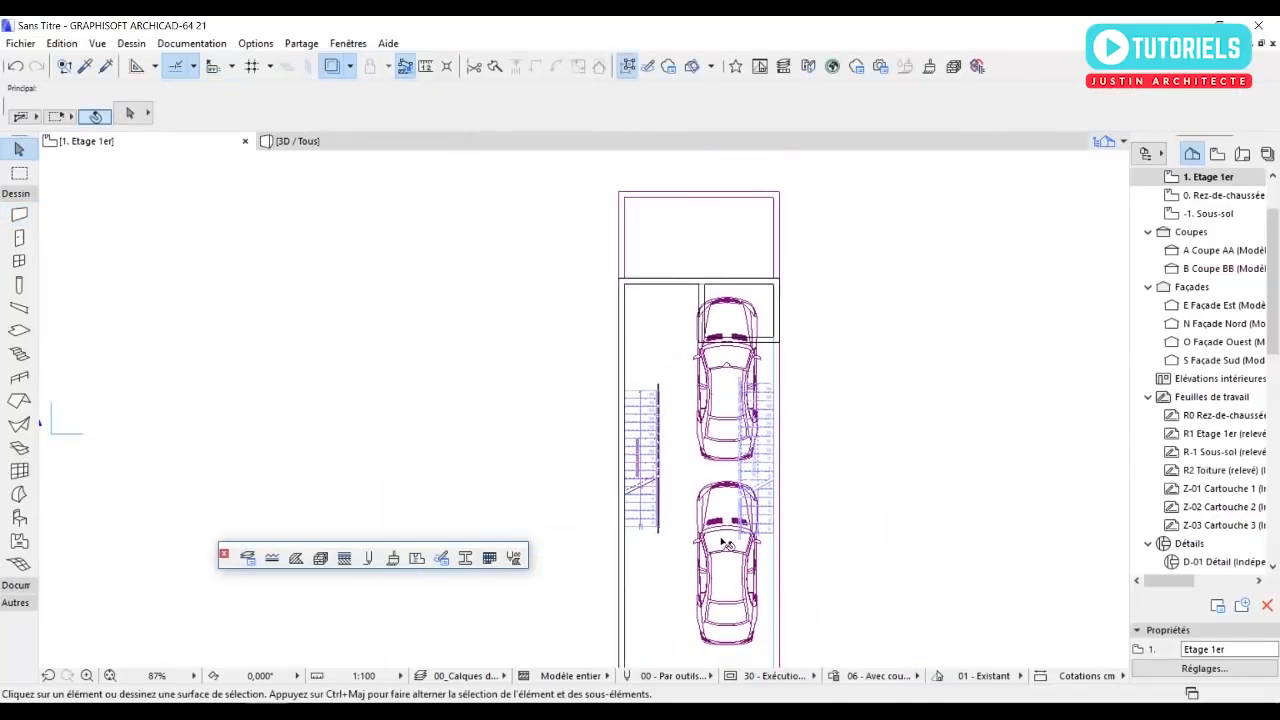
middle_click_drag(726, 543, 716, 463)
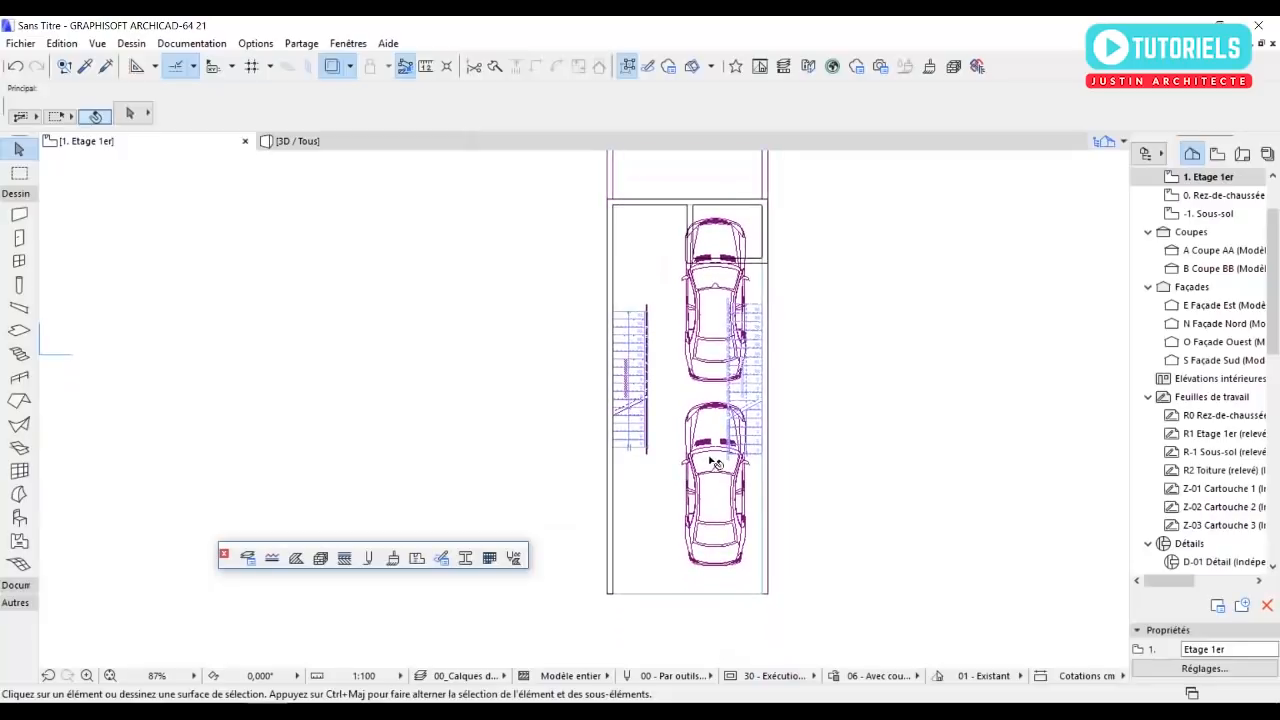
right_click(1207, 180)
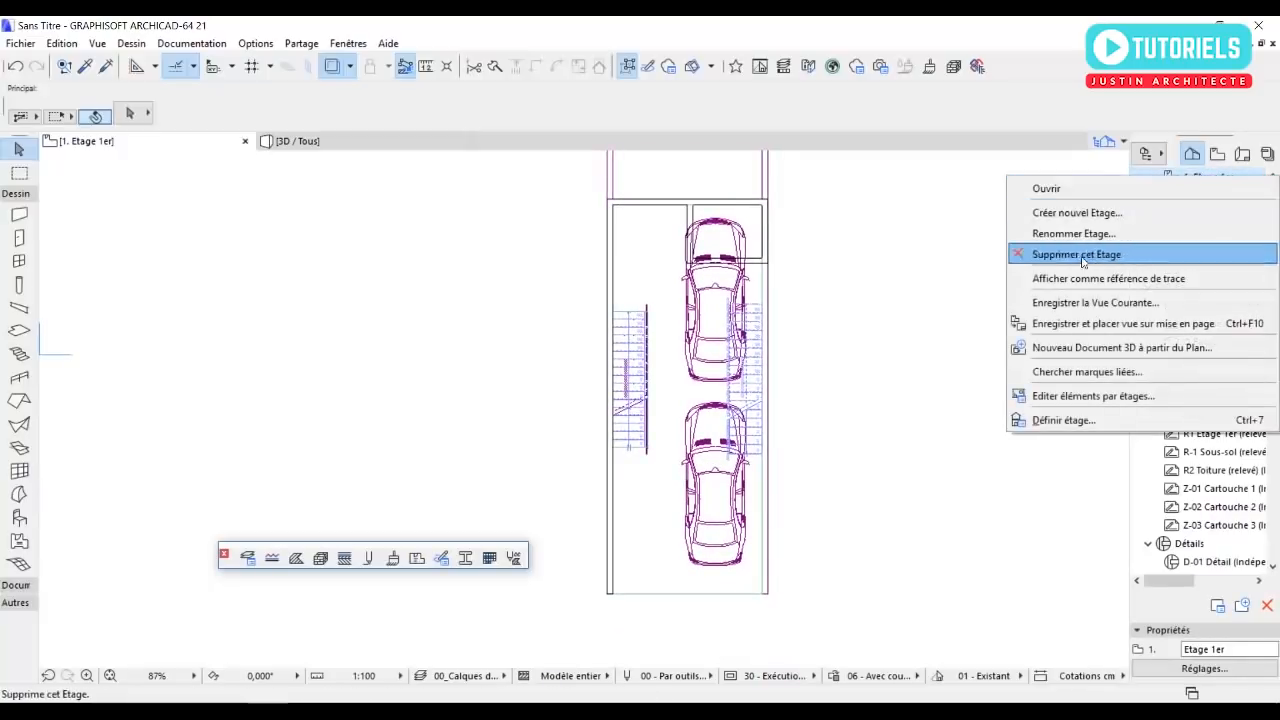
left_click(1077, 283)
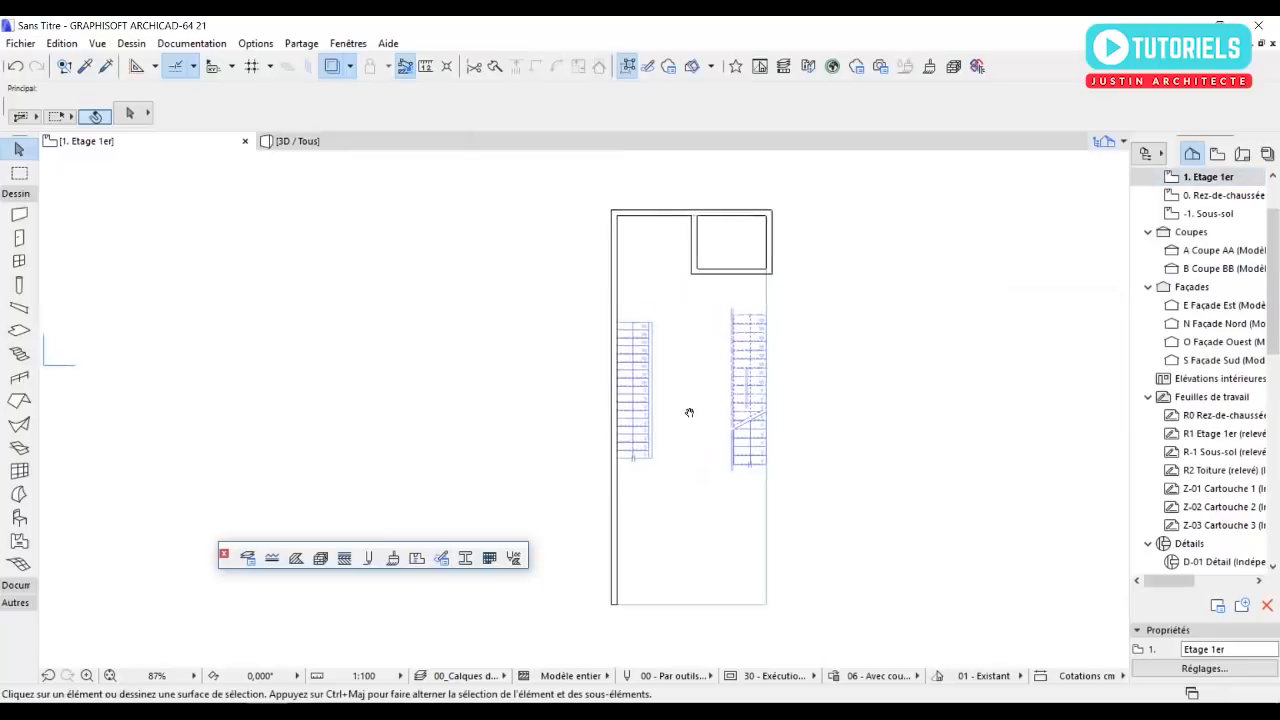
Stretch the east wall of the small north-east room south to line up with the west wall's southern end.
scroll(734, 386, "up", 3)
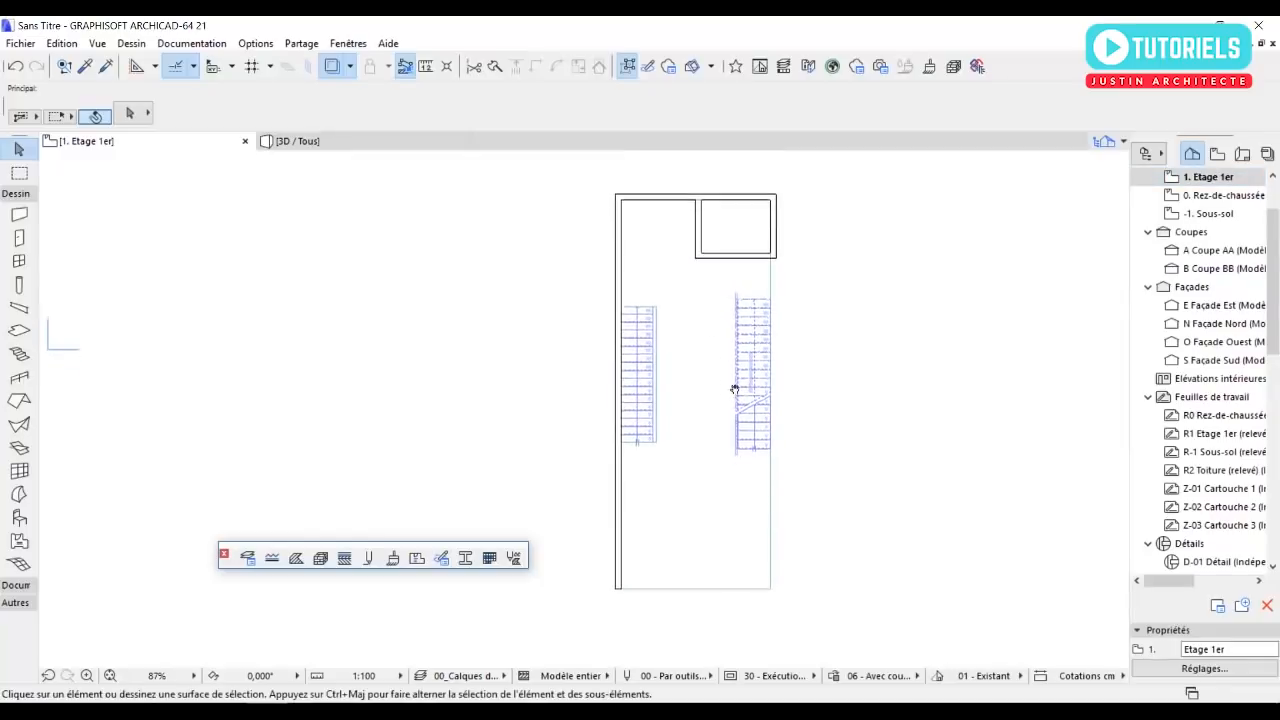
left_click(776, 256)
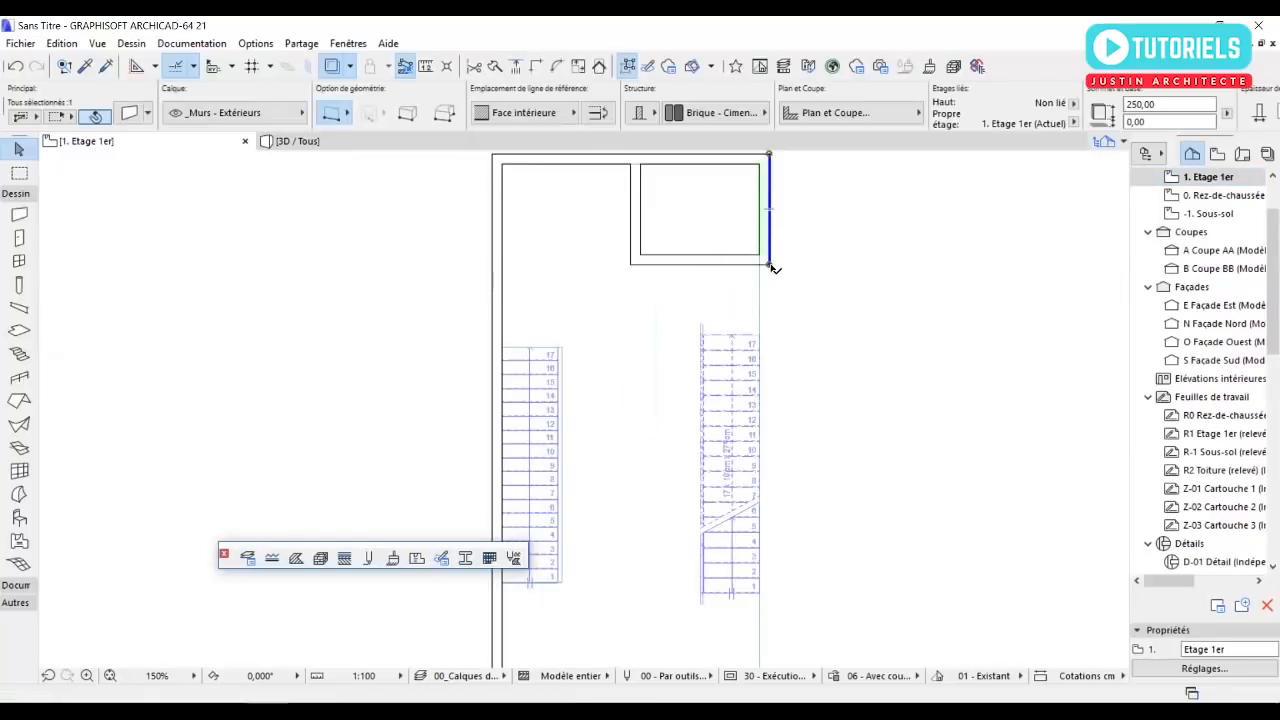
left_click(769, 265)
scroll(772, 266, "down", 4)
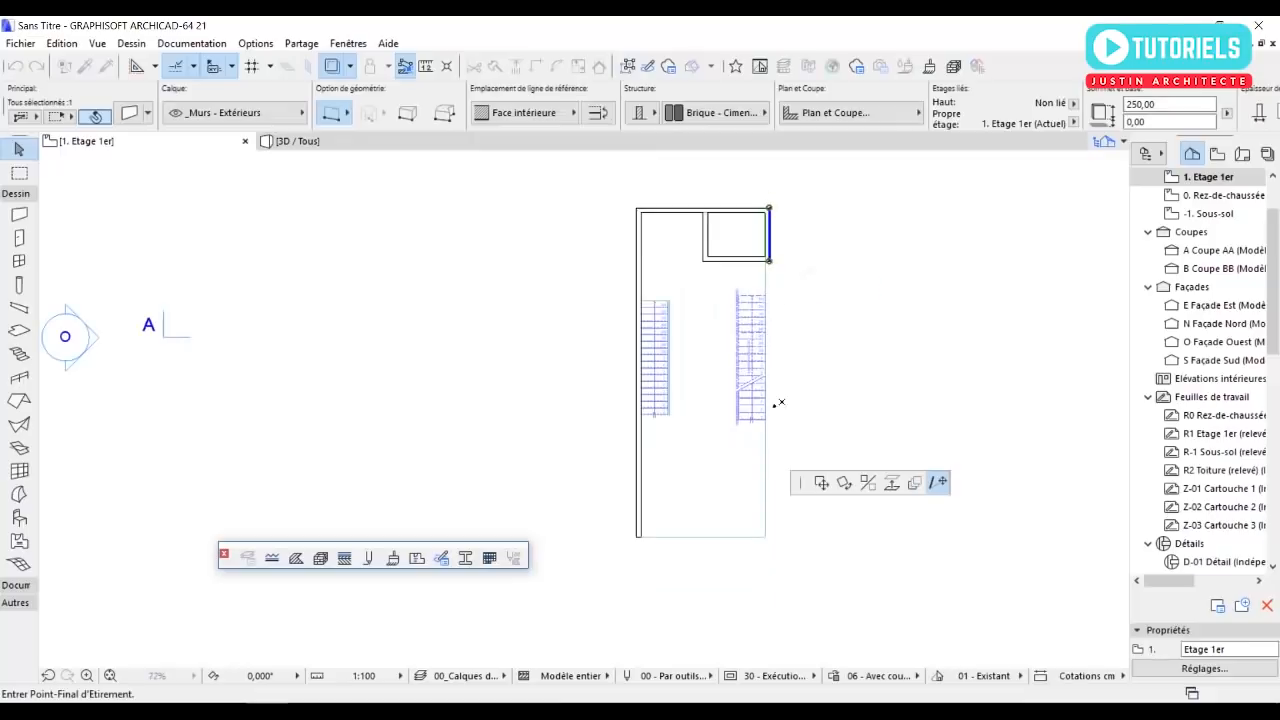
left_click(769, 537)
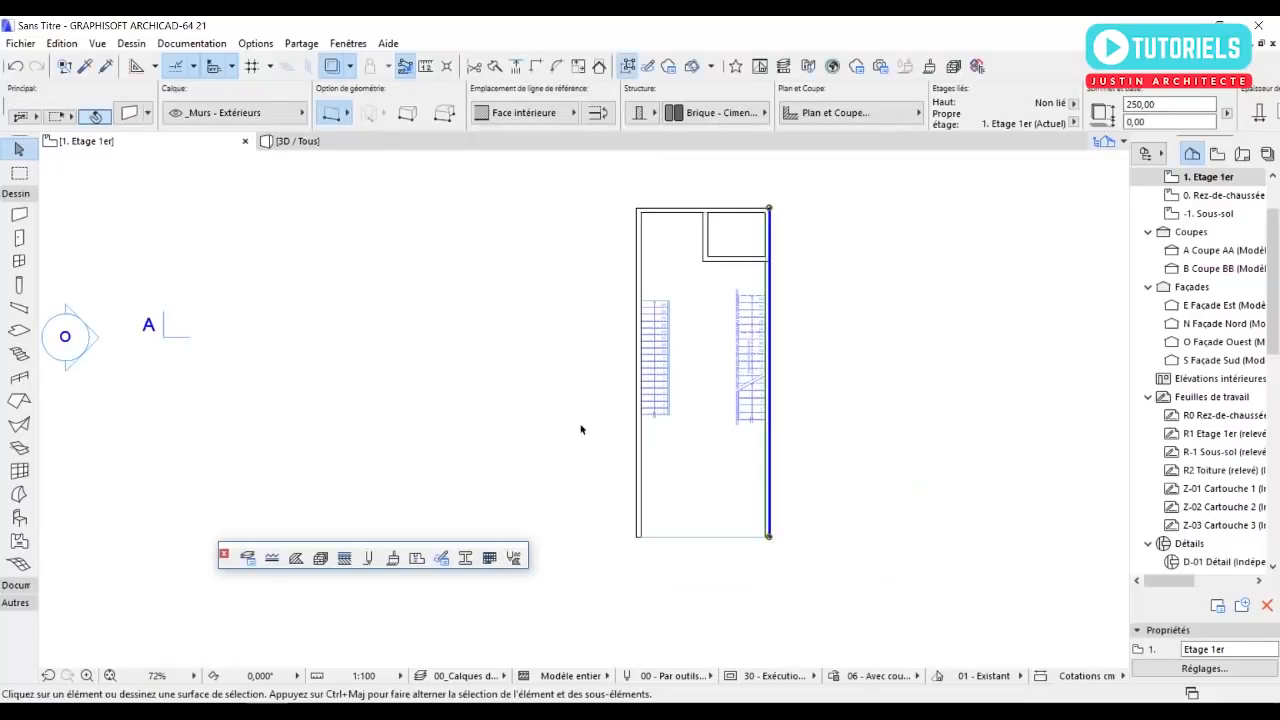
left_click(534, 371)
scroll(646, 306, "up", 4)
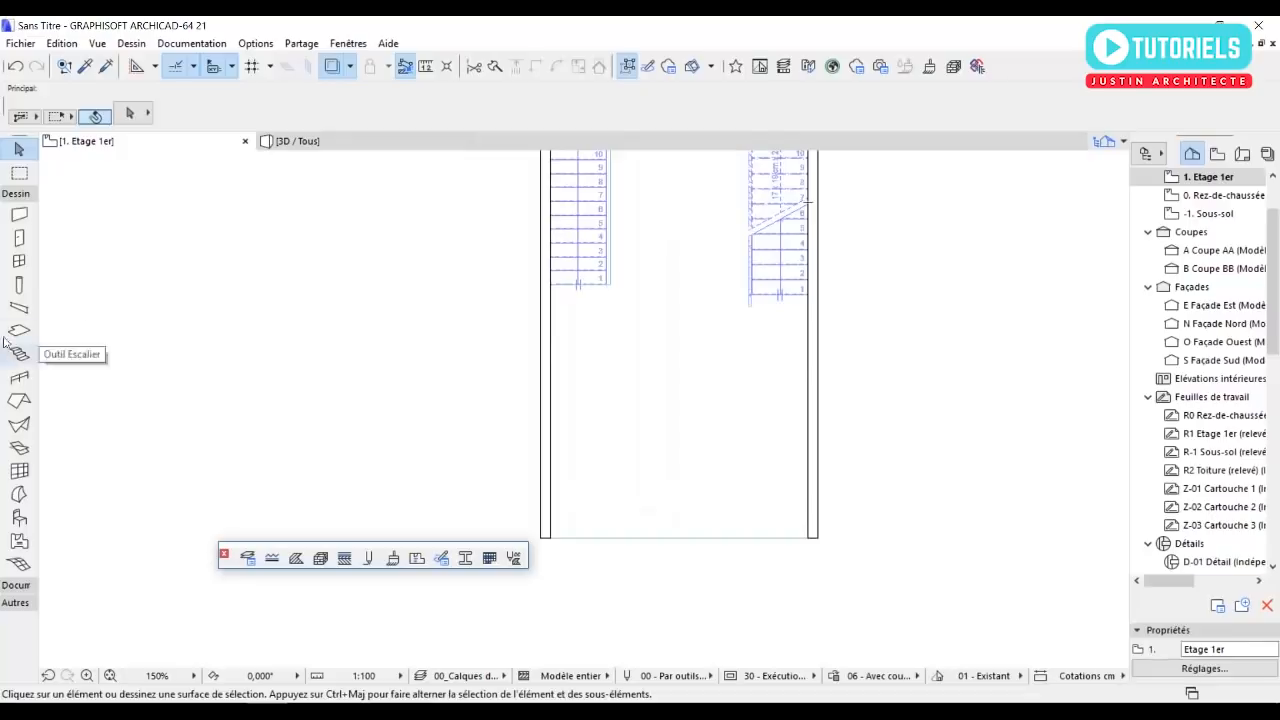
double_click(20, 471)
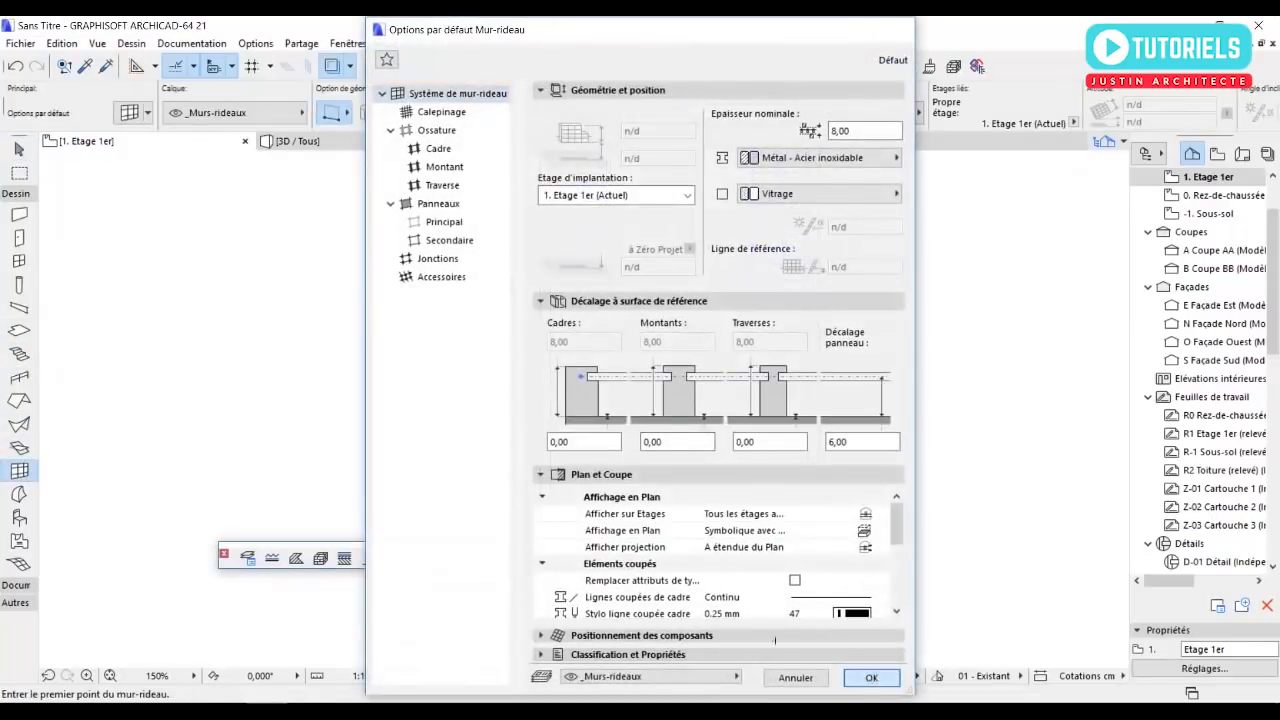
left_click(871, 677)
scroll(558, 498, "up", 2)
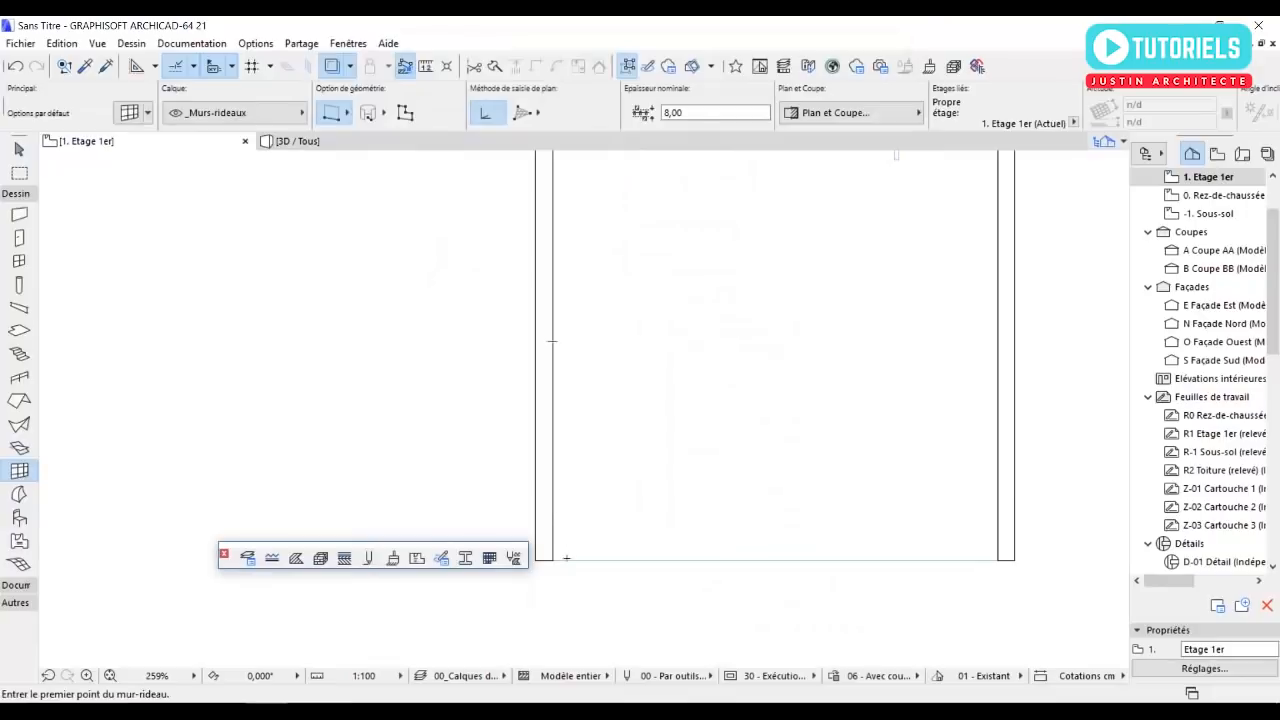
left_click(19, 150)
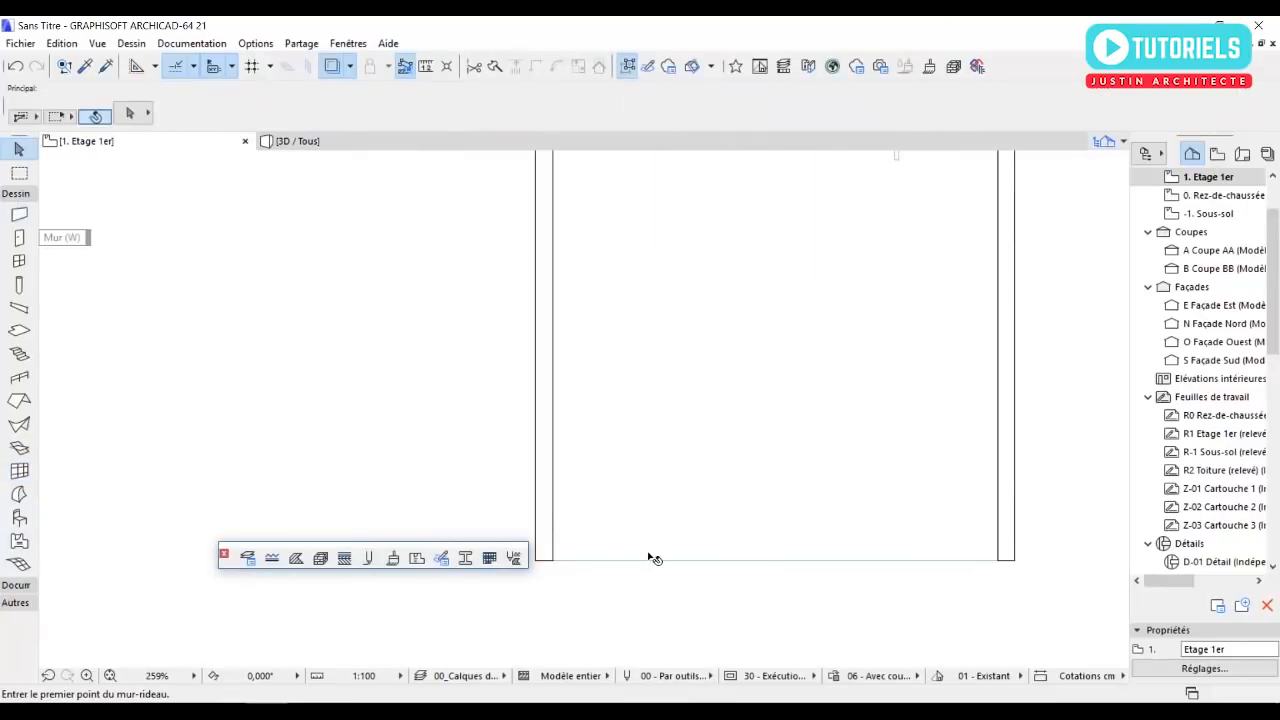
Draw a polyline 100 cm north from the slab's southern edge and east to the east wall, and delete its north-south segment.
scroll(652, 558, "down", 2)
left_click(15, 587)
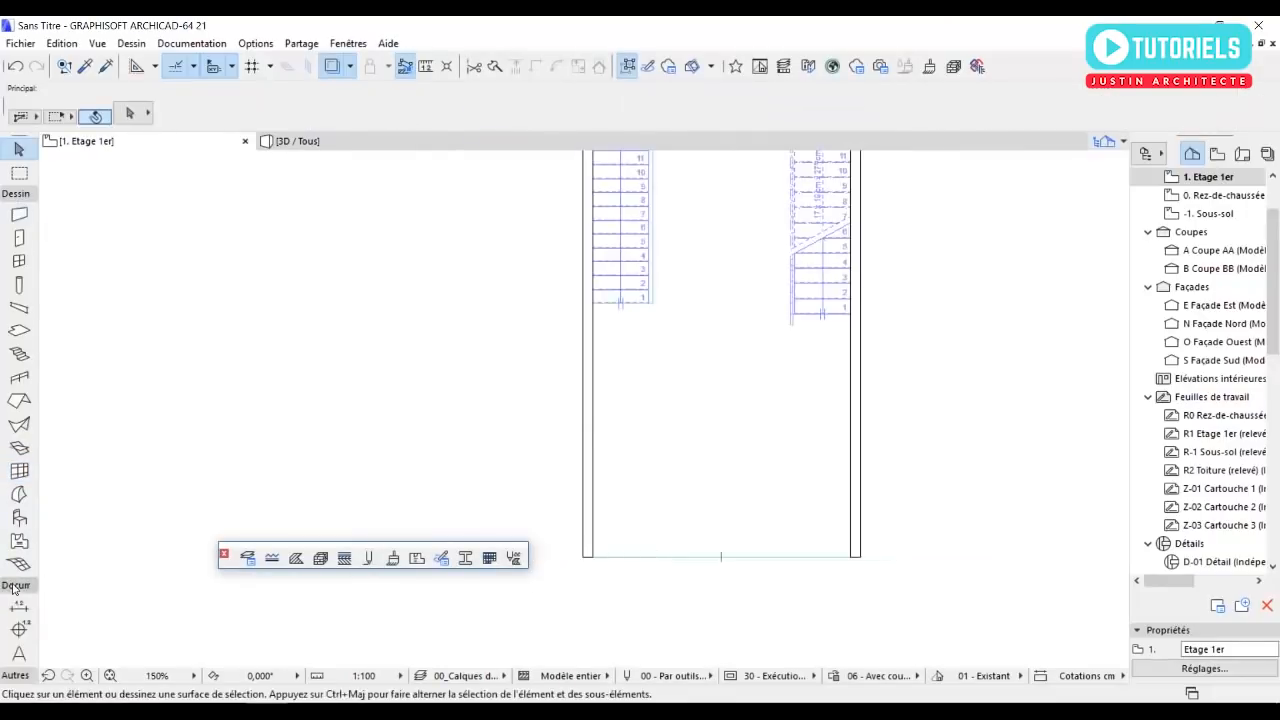
left_click(20, 629)
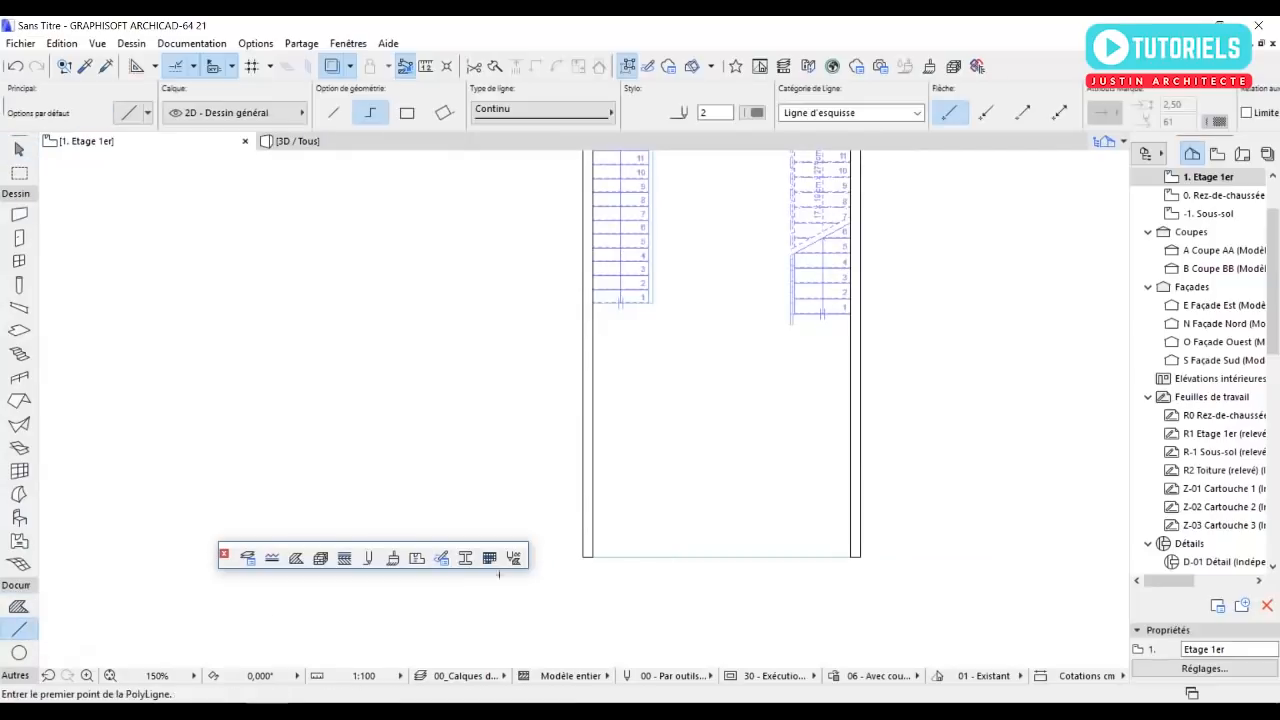
scroll(697, 576, "up", 3)
left_click(690, 539)
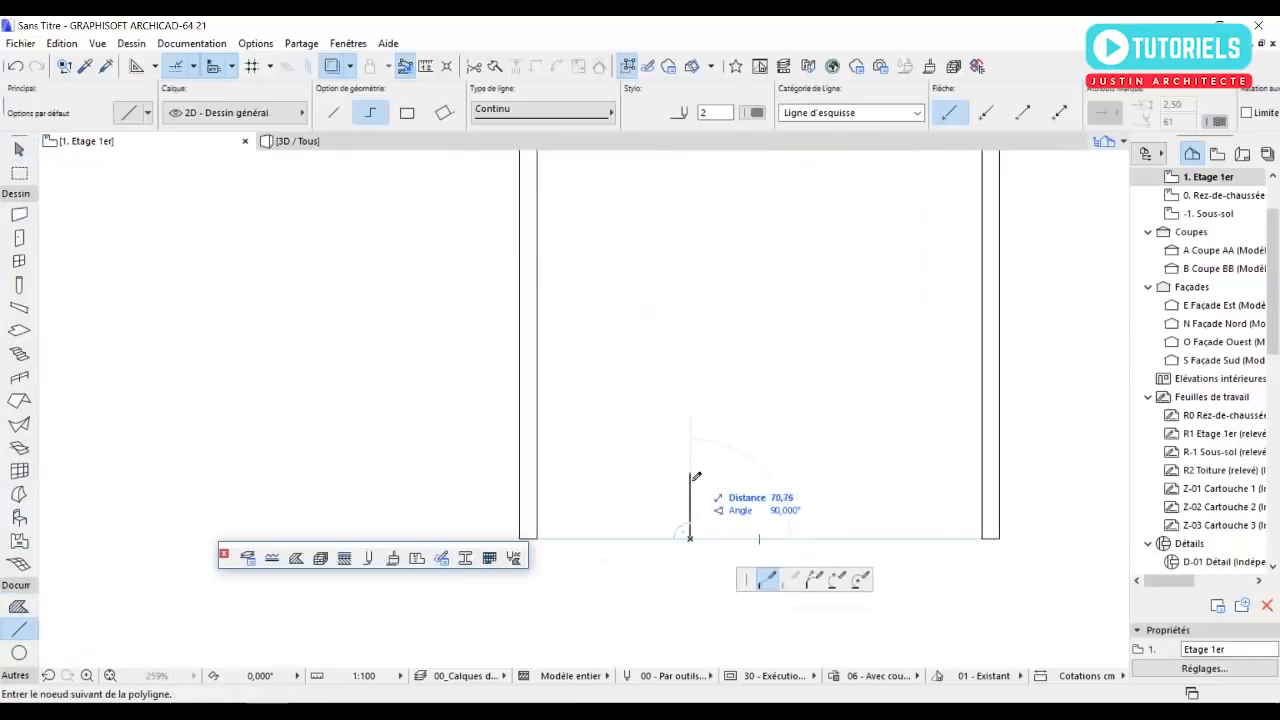
type("100")
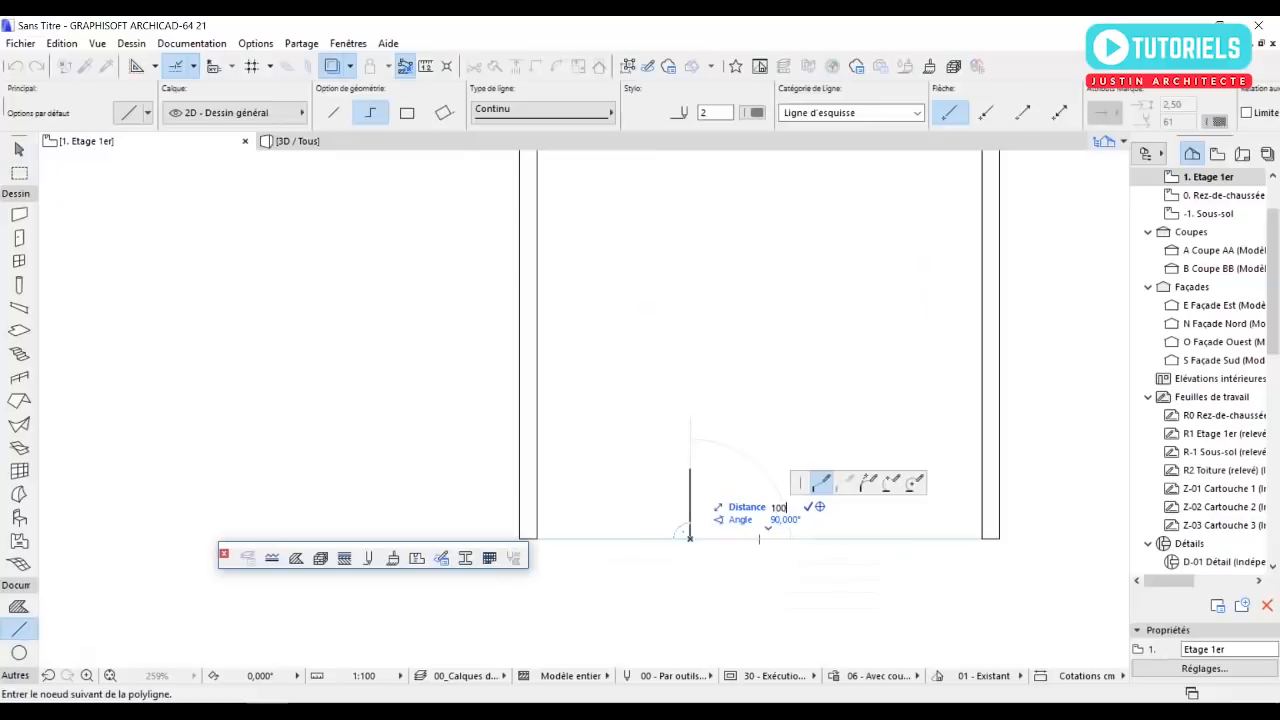
key("Return")
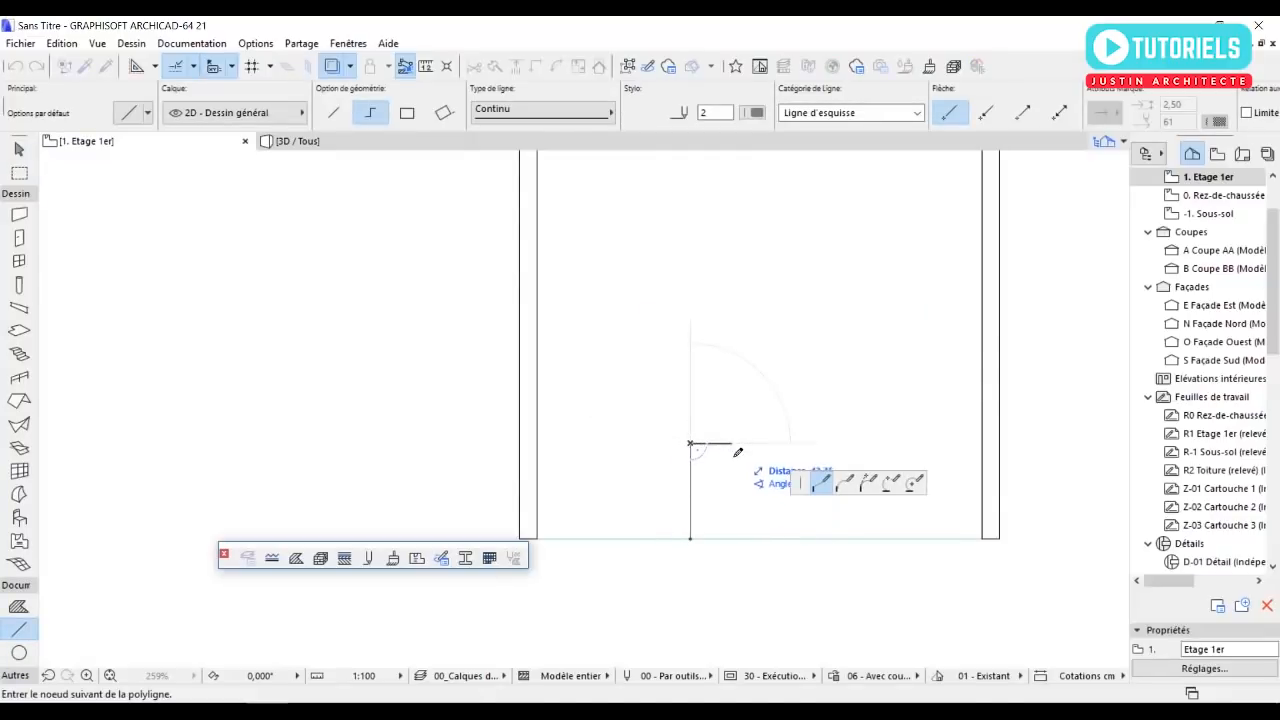
double_click(983, 444)
key("Escape")
left_click(692, 474)
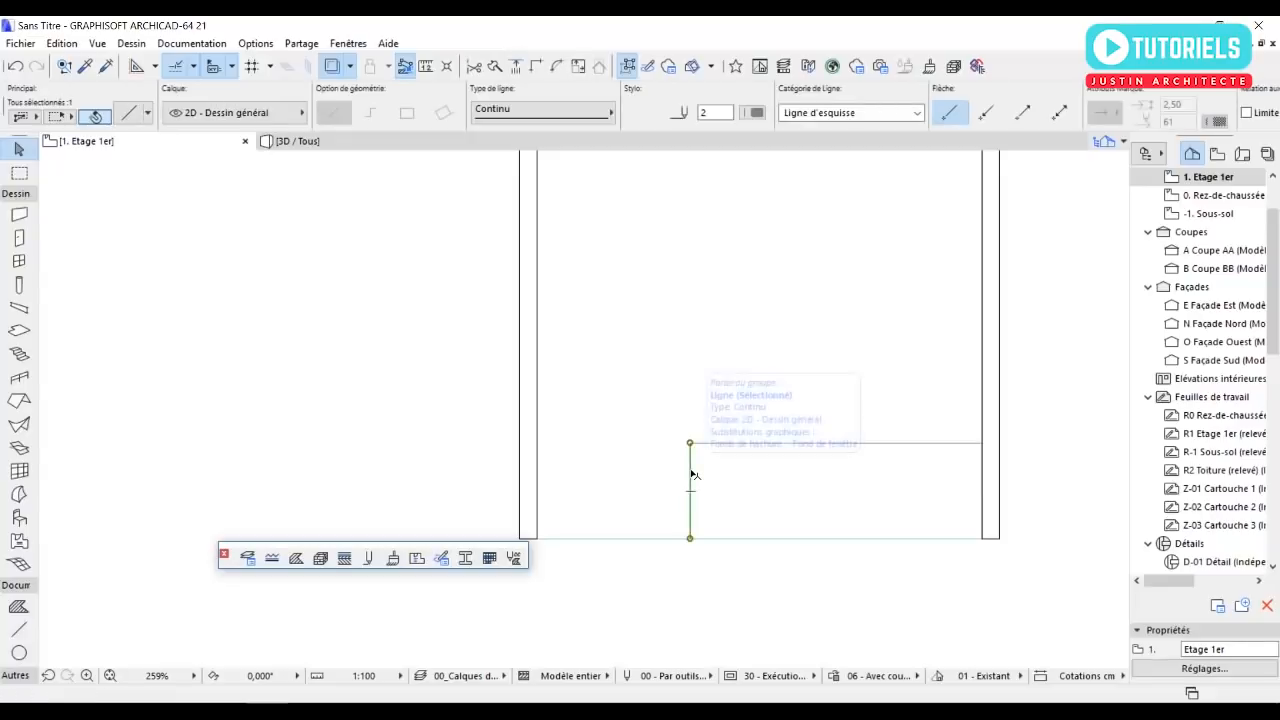
left_click(703, 477)
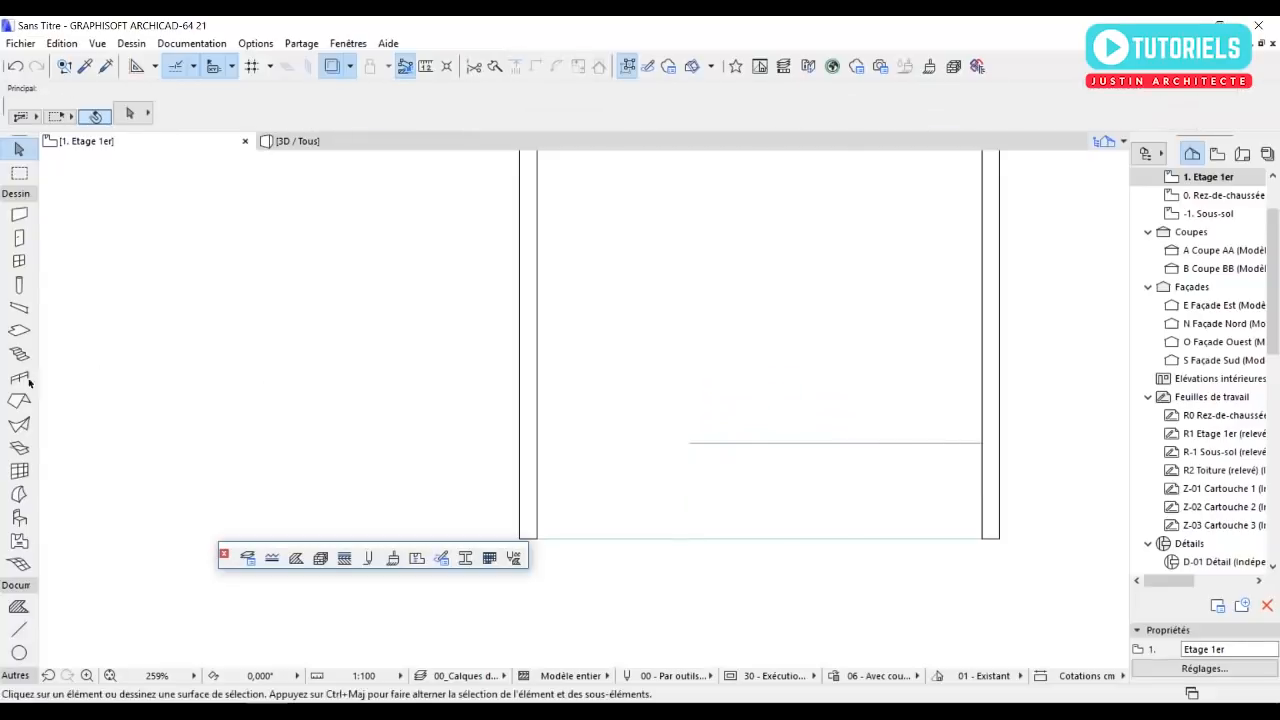
left_click(19, 563)
scroll(978, 425, "up", 1)
left_click(983, 448)
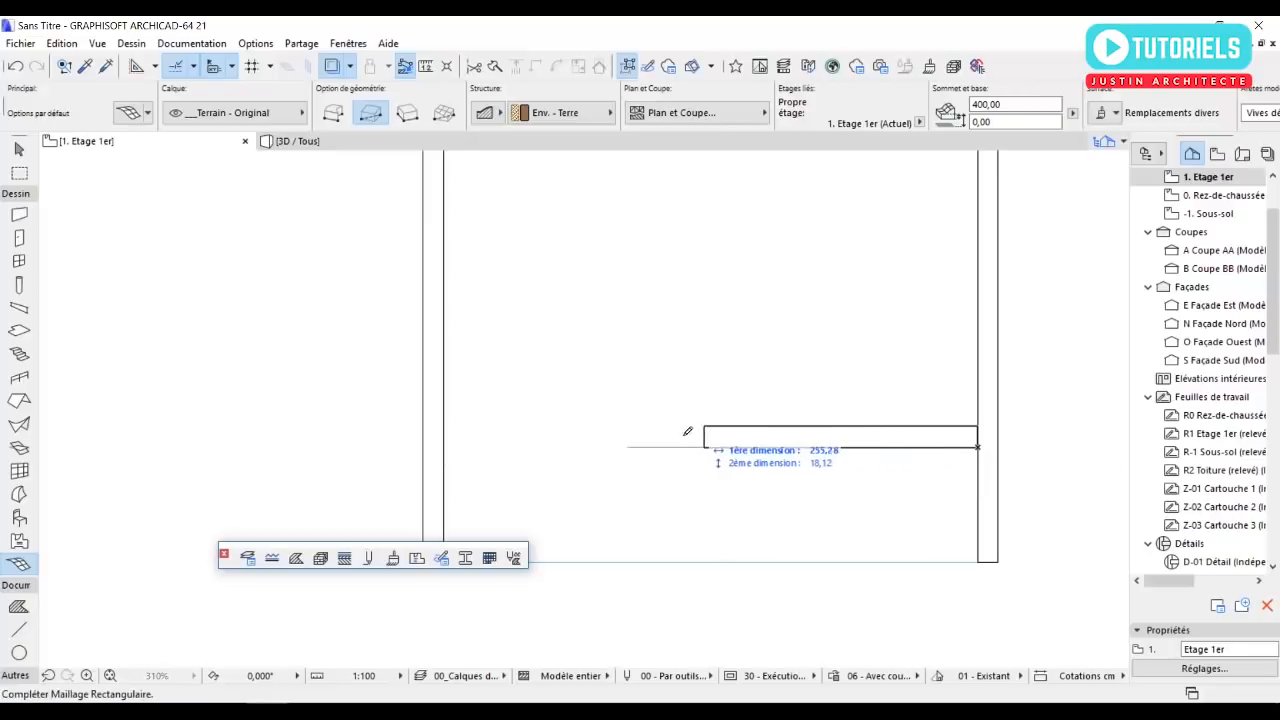
key("Escape")
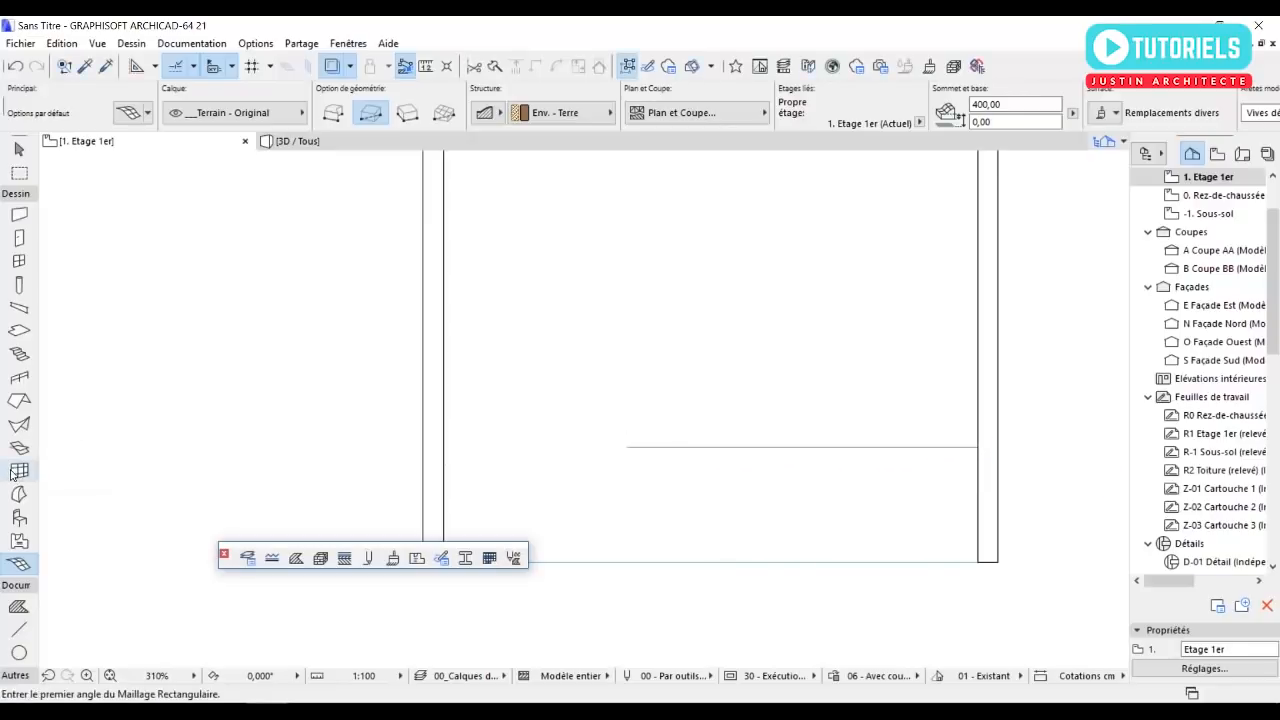
Place a 310 cm high curtain wall along the guide line from the east wall to the west wall, with its exterior side facing north.
left_click(19, 470)
left_click(976, 448)
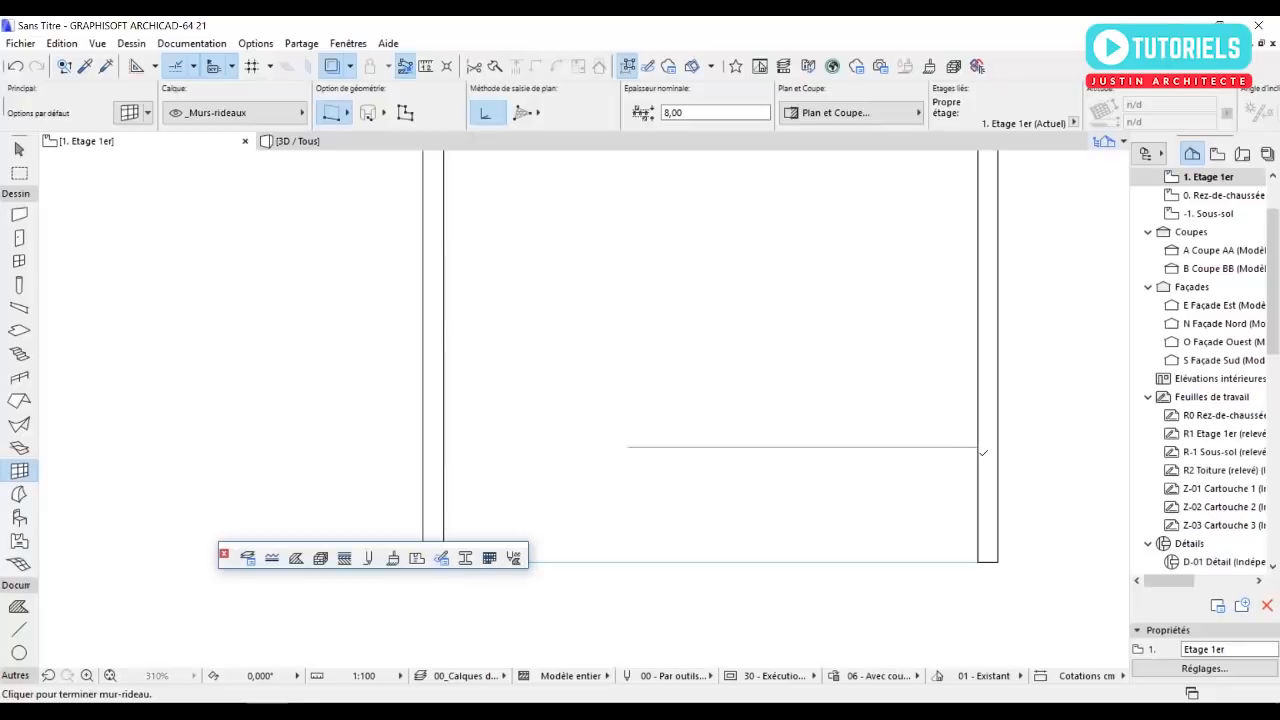
left_click(446, 448)
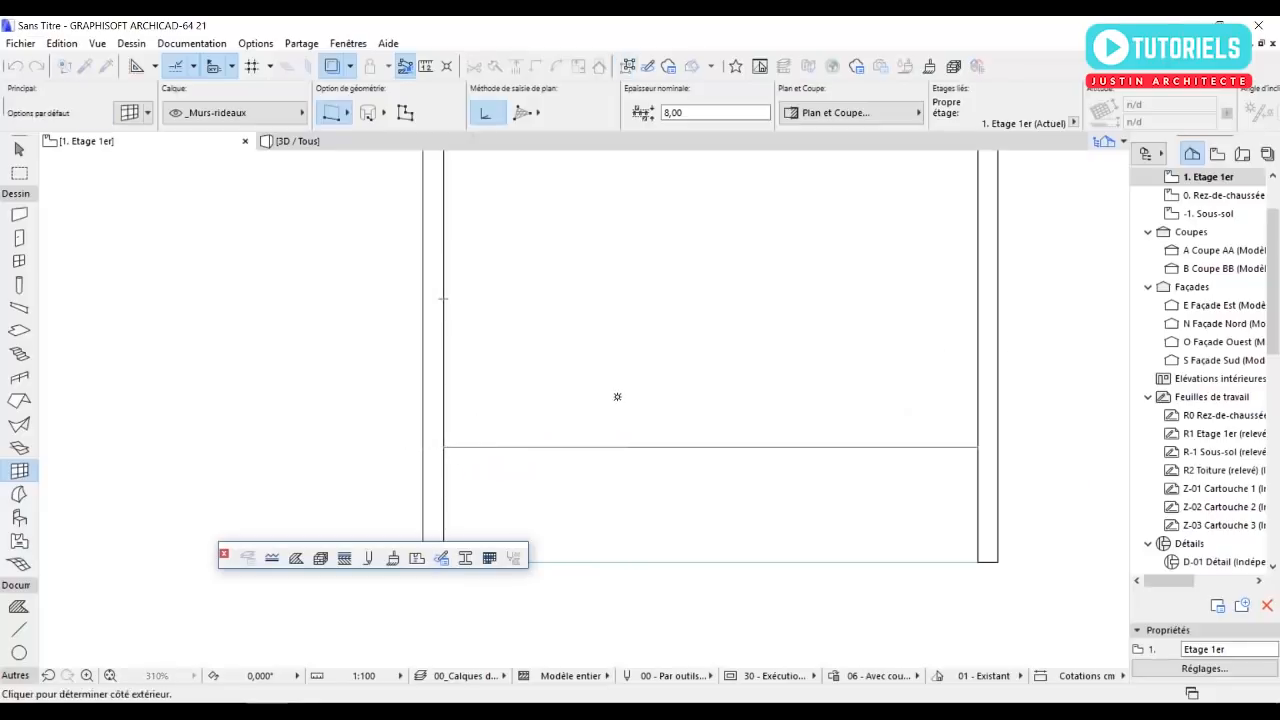
left_click(646, 373)
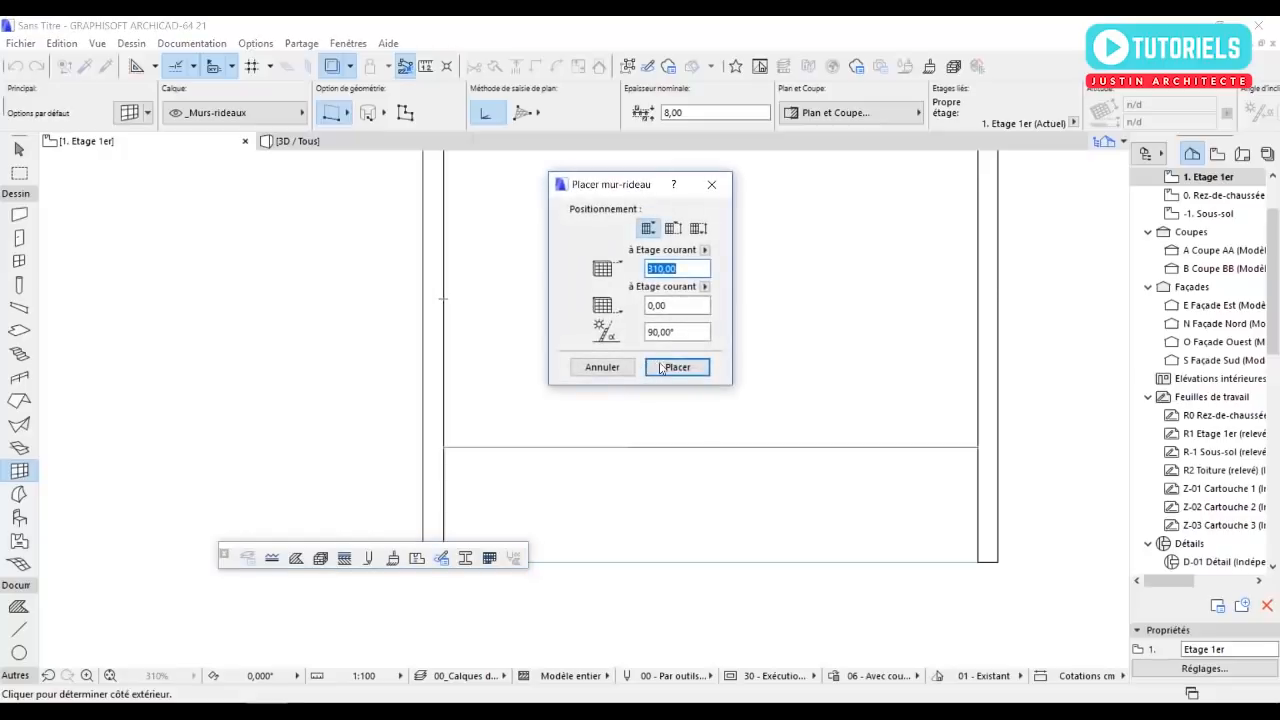
left_click(676, 366)
key("Escape")
left_click(625, 445)
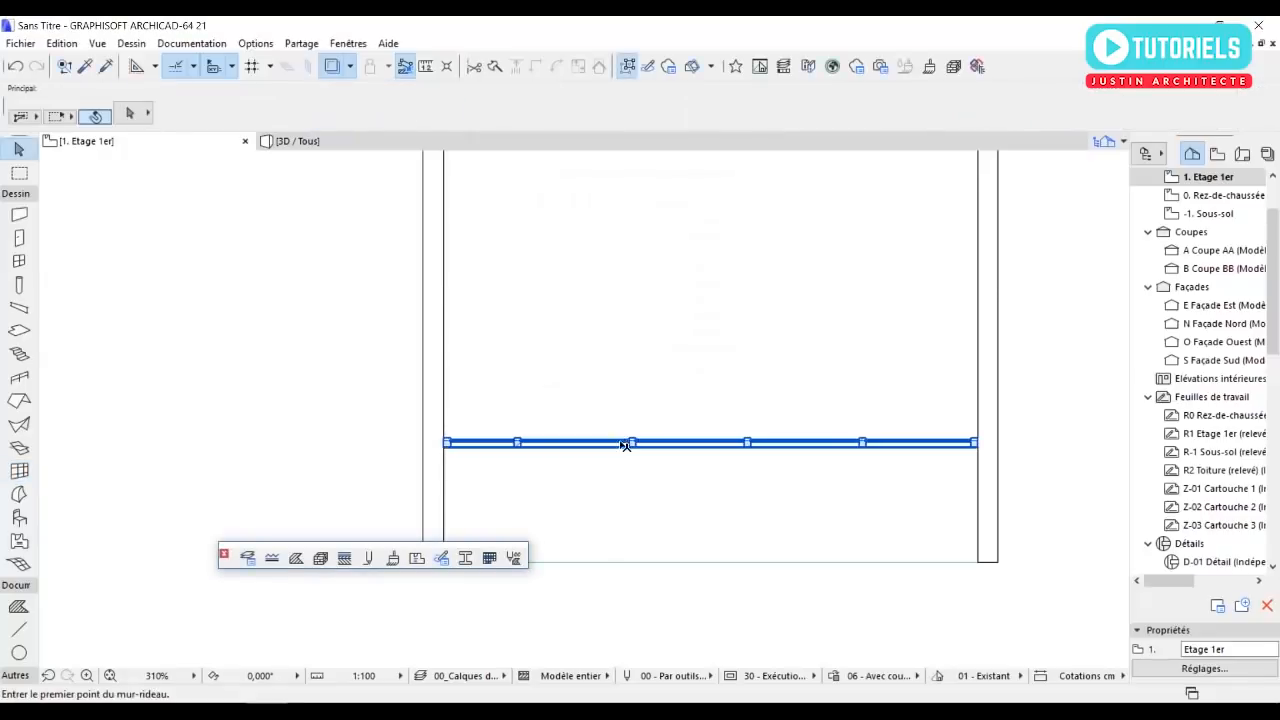
Examine the new southern curtain wall's mullions and reference line in plan and its height against the side walls in 3D.
scroll(749, 457, "up", 1)
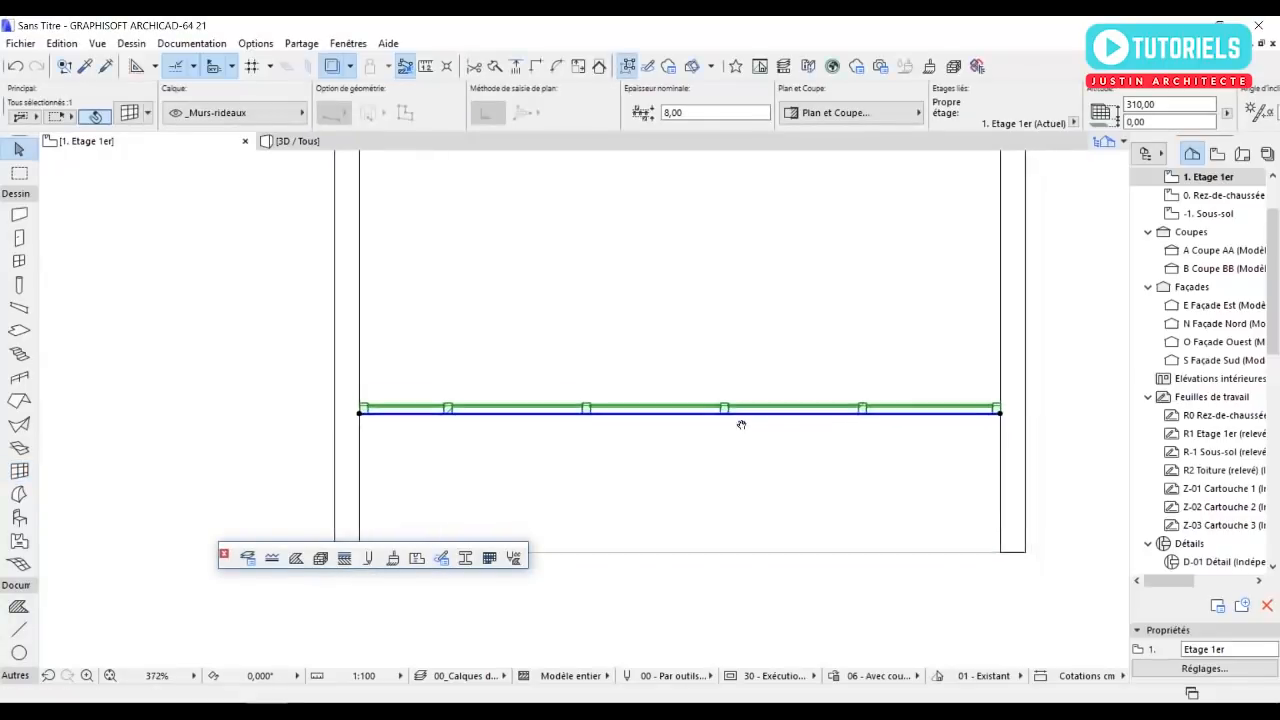
key("Escape")
scroll(612, 405, "up", 5)
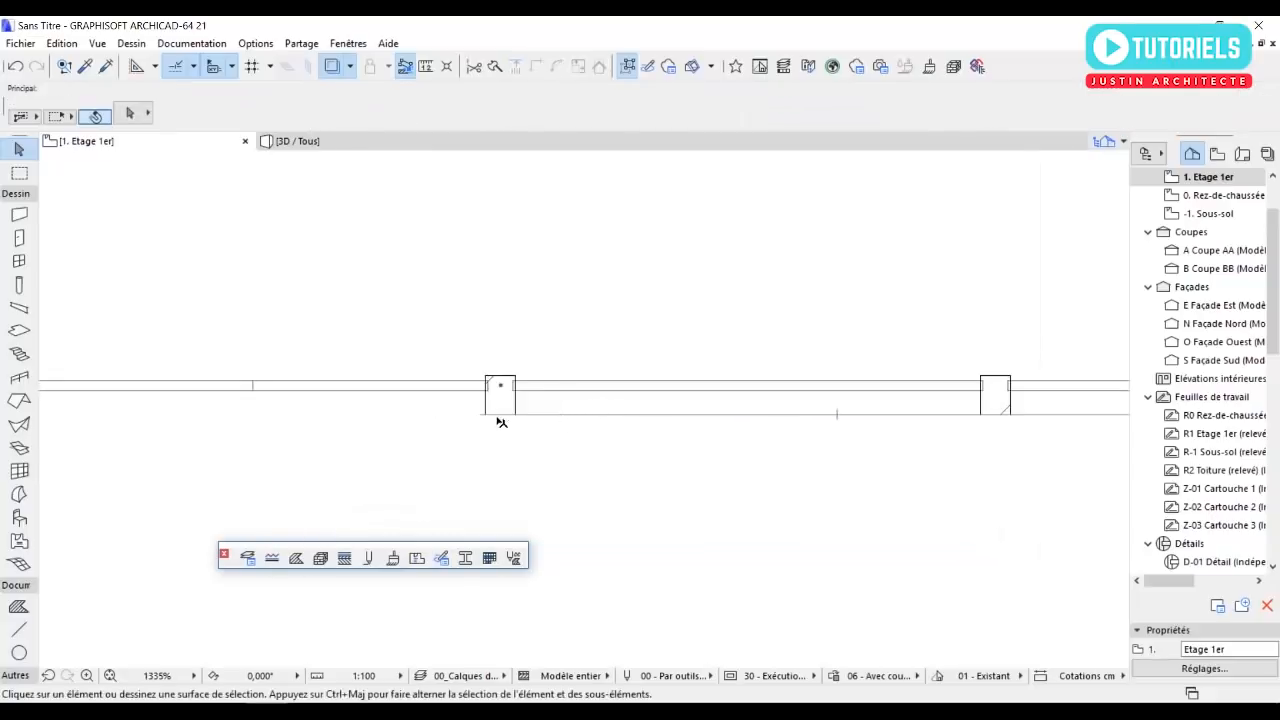
left_click(483, 417)
key("Escape")
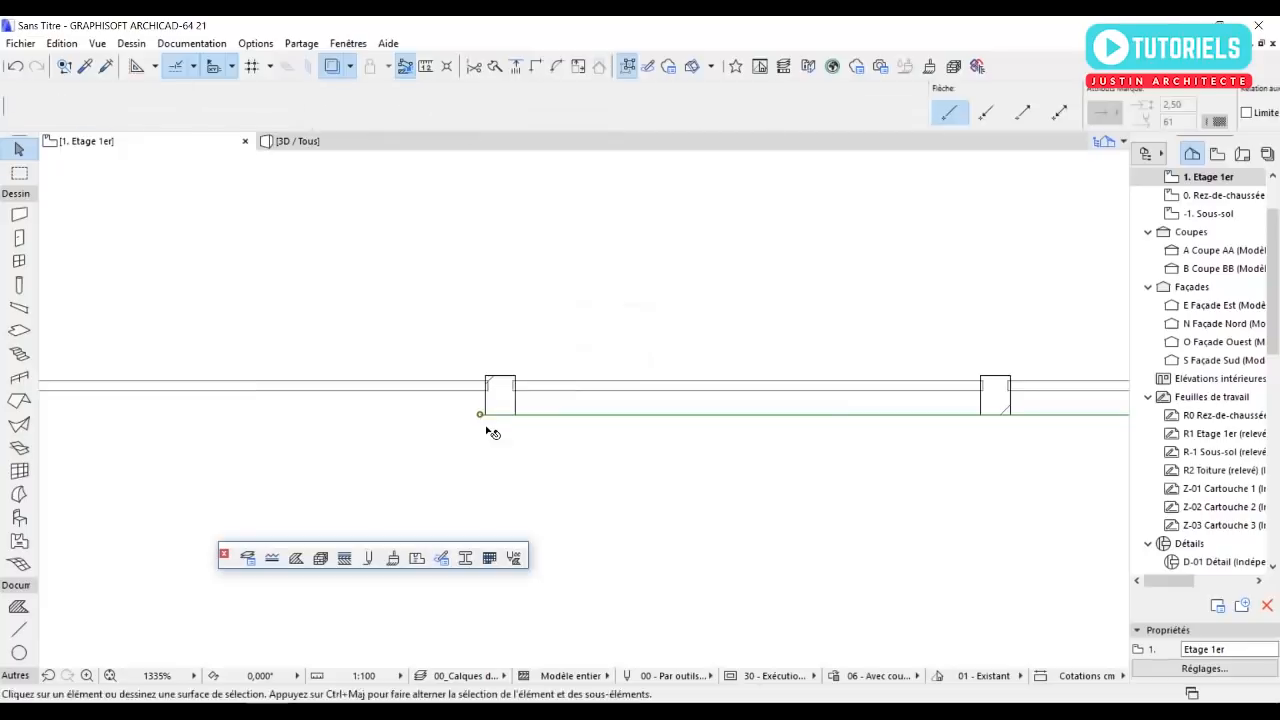
scroll(556, 416, "down", 4)
scroll(543, 422, "down", 3)
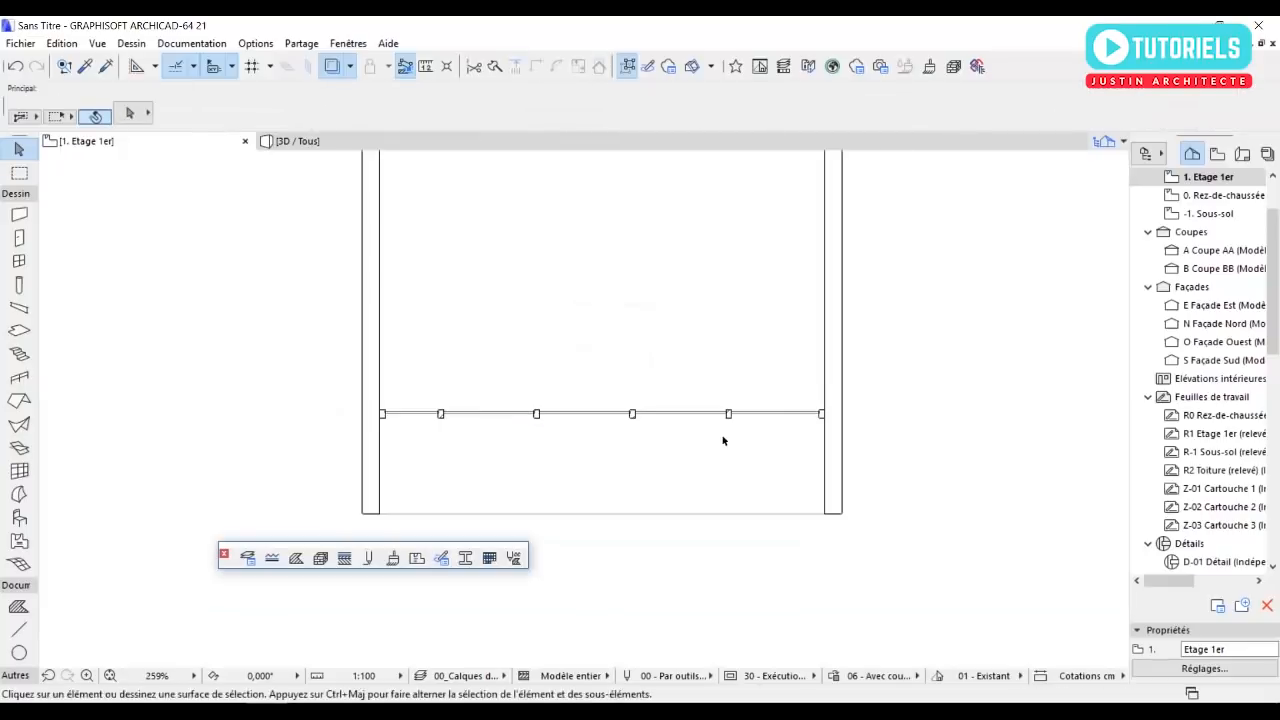
middle_click_drag(758, 430, 749, 435)
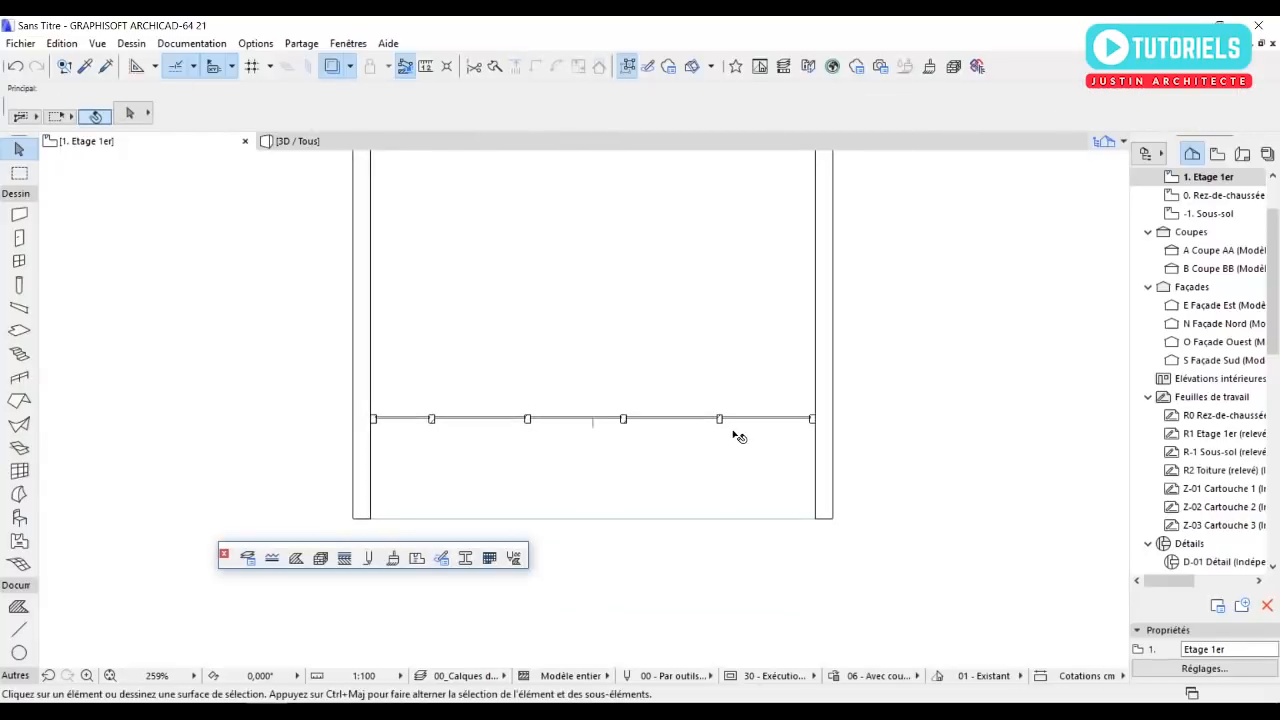
key("F3")
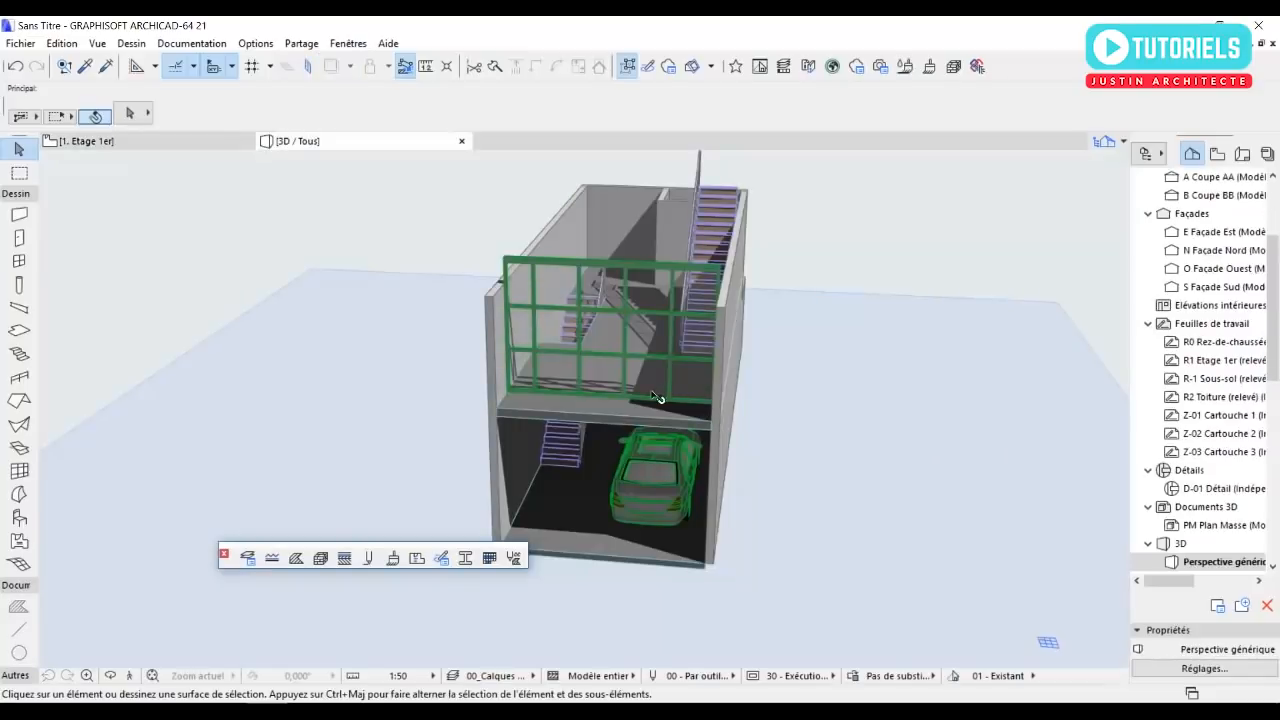
scroll(648, 382, "up", 6)
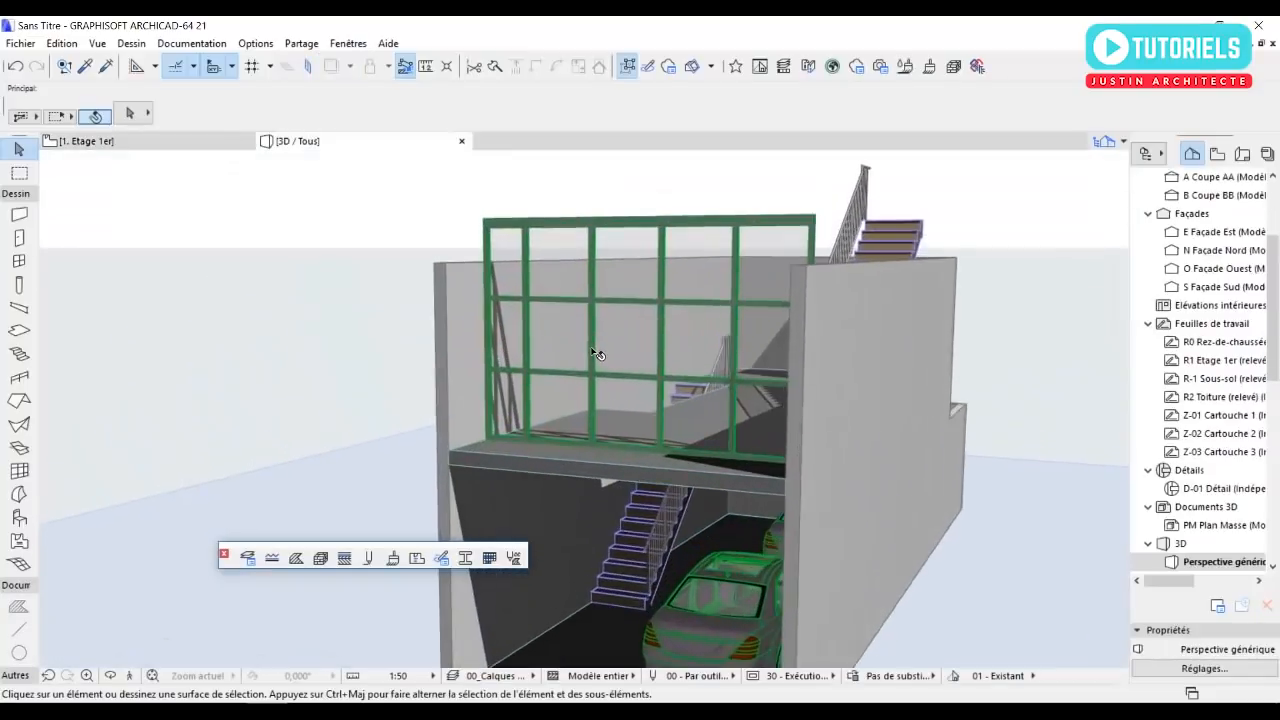
middle_click_drag(617, 363, 841, 350, "shift")
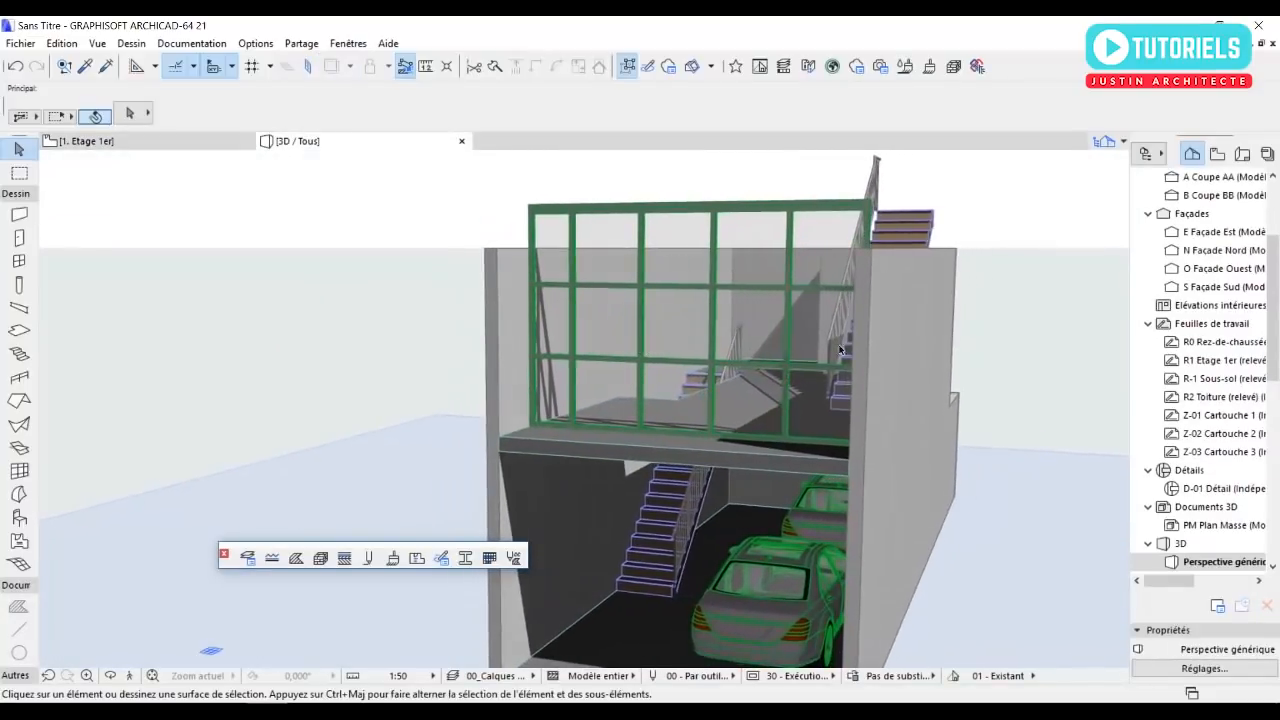
Link the tops of the five first-floor exterior walls to storey 2. Etage 2e with a 0 offset.
left_click(863, 288)
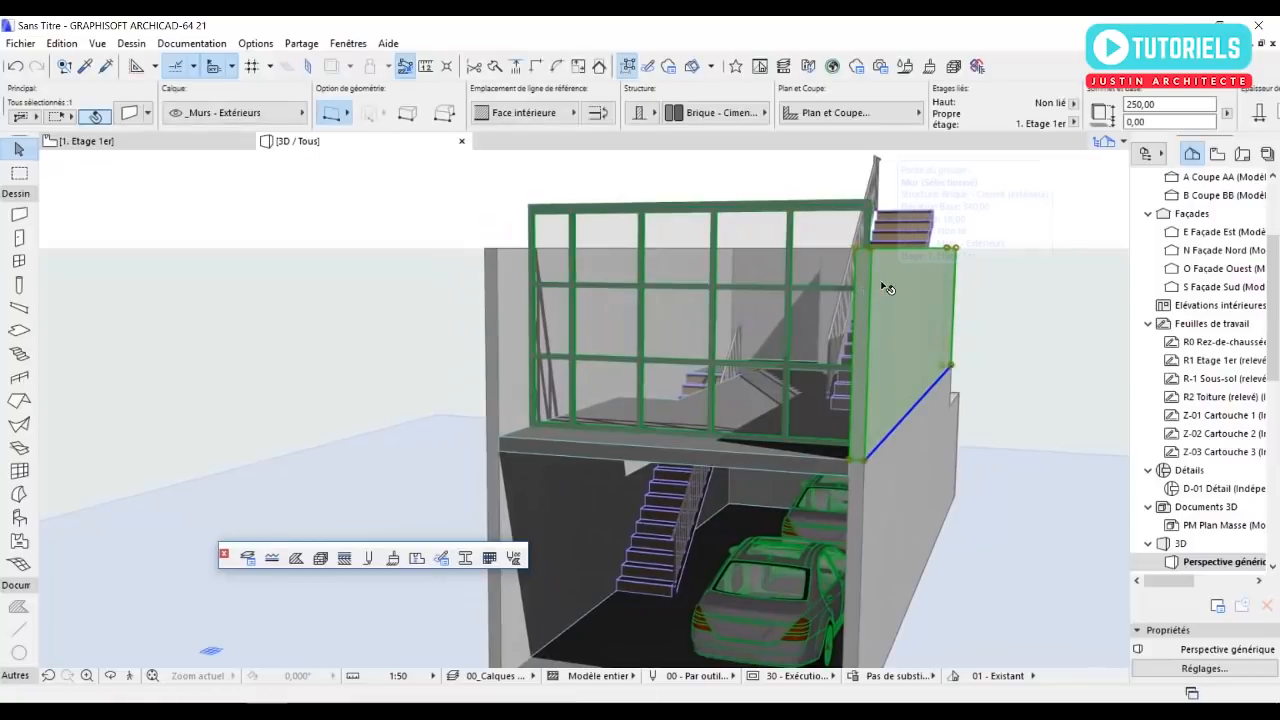
middle_click_drag(787, 288, 884, 312, "shift")
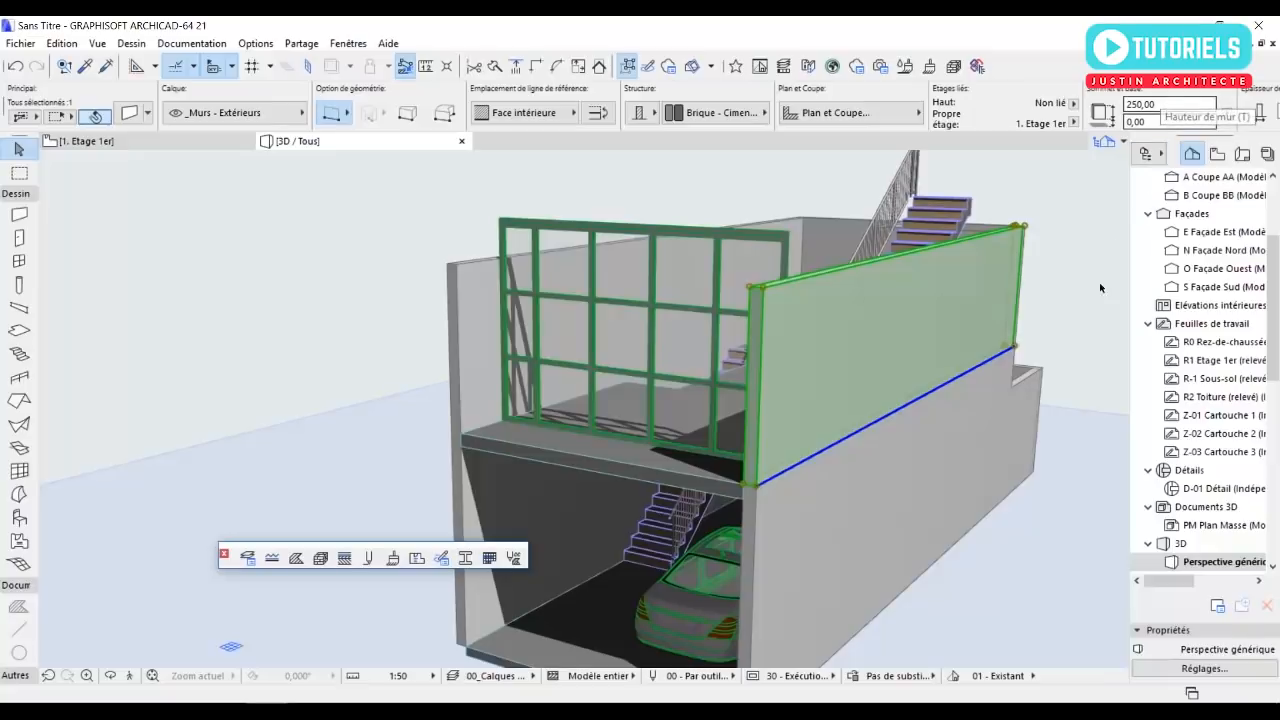
middle_click_drag(434, 371, 800, 230, "shift")
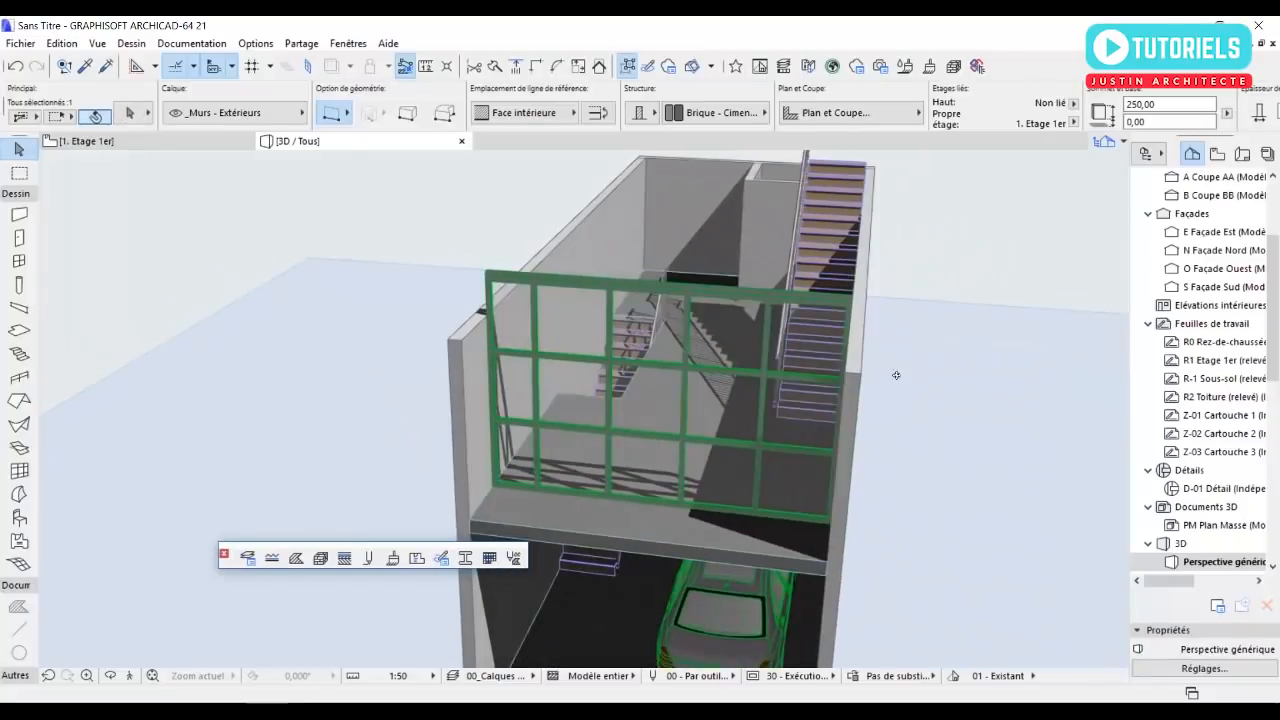
left_click(465, 380, "shift")
left_click(672, 197, "shift")
left_click(761, 185, "shift")
left_click(759, 174, "shift")
left_click(128, 113)
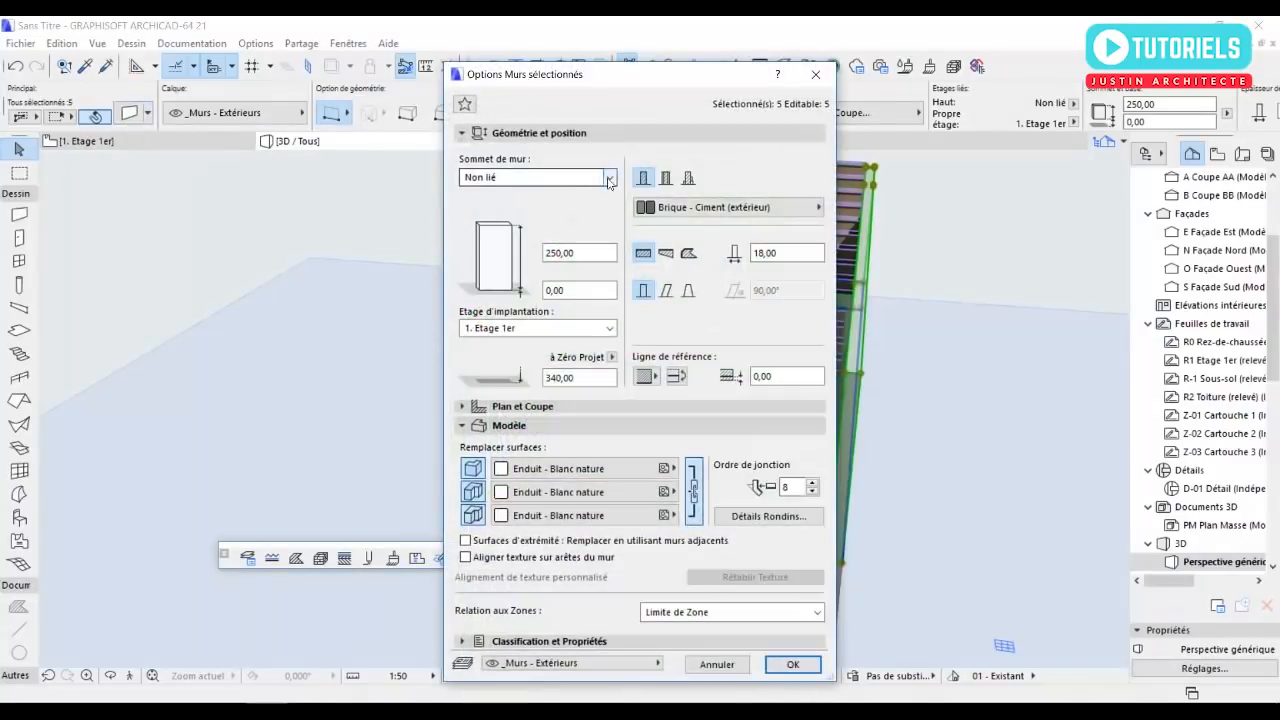
left_click(600, 178)
left_click(556, 206)
left_click_drag(584, 216, 509, 224)
type("0")
key("Tab")
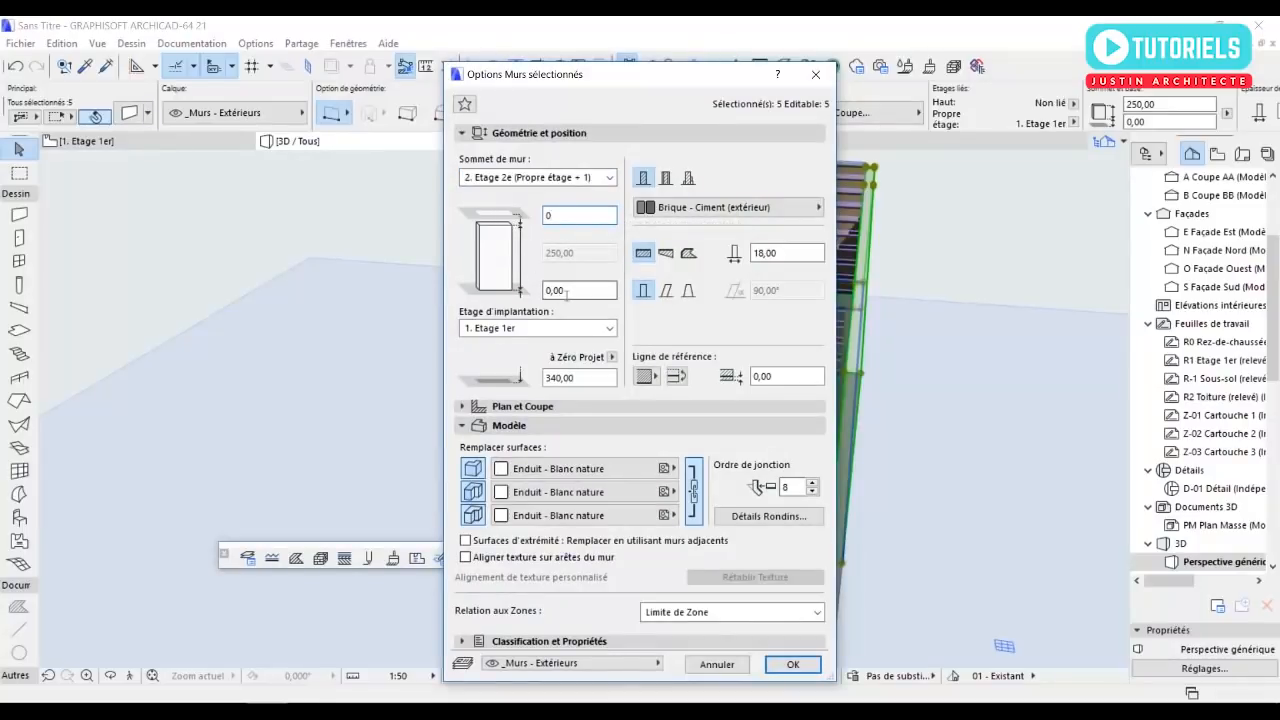
left_click(794, 665)
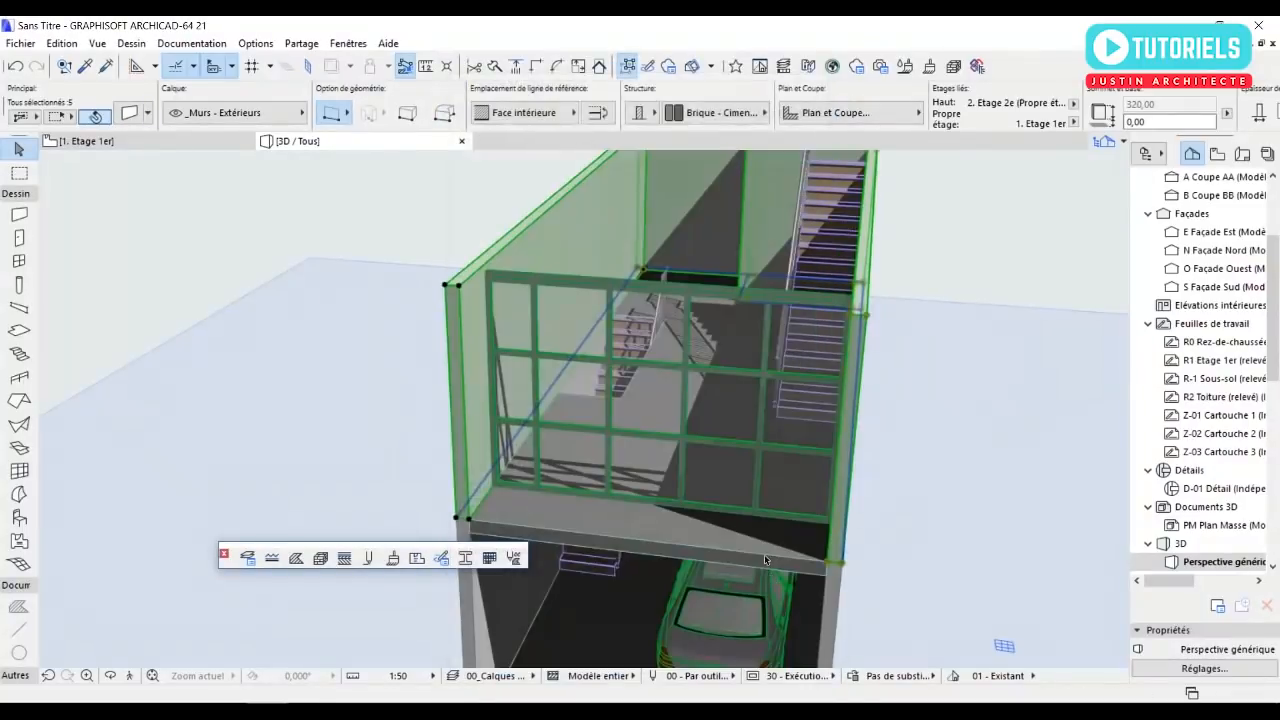
middle_click_drag(688, 436, 594, 443, "shift")
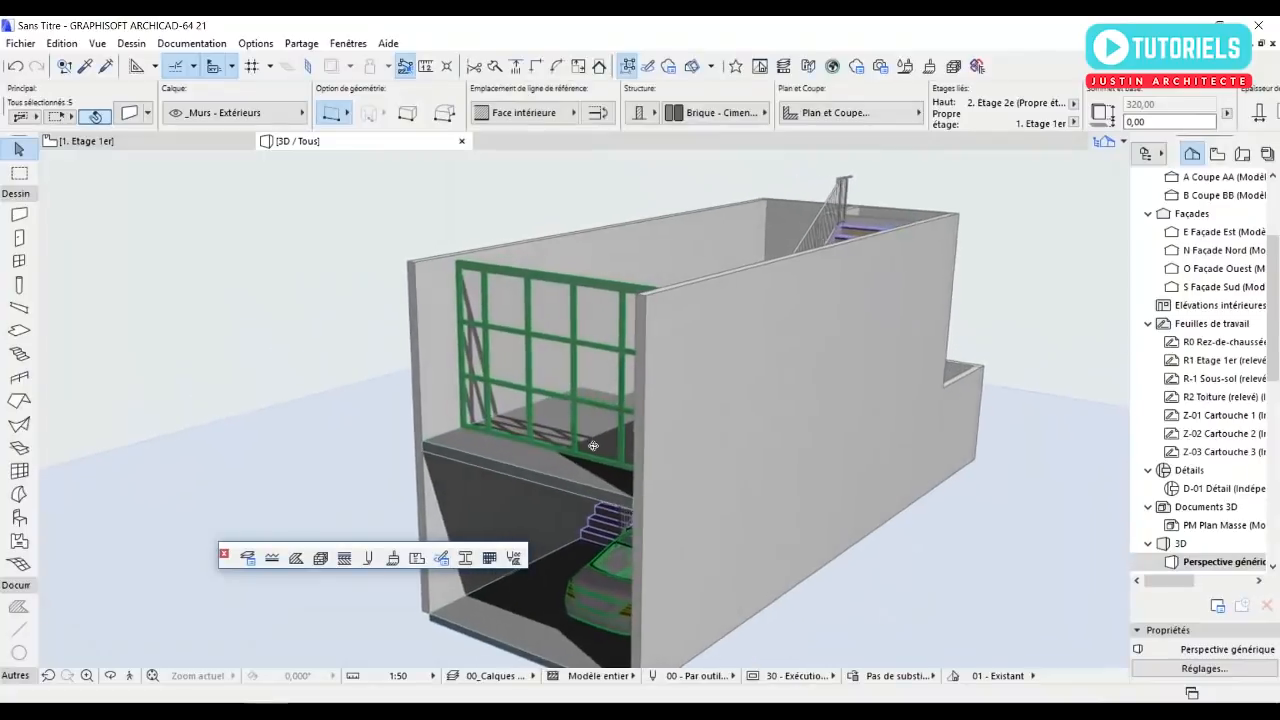
key("Escape")
Set the height of row 1 in the southern curtain wall's grid pattern to 240 cm.
middle_click_drag(455, 305, 707, 342, "shift")
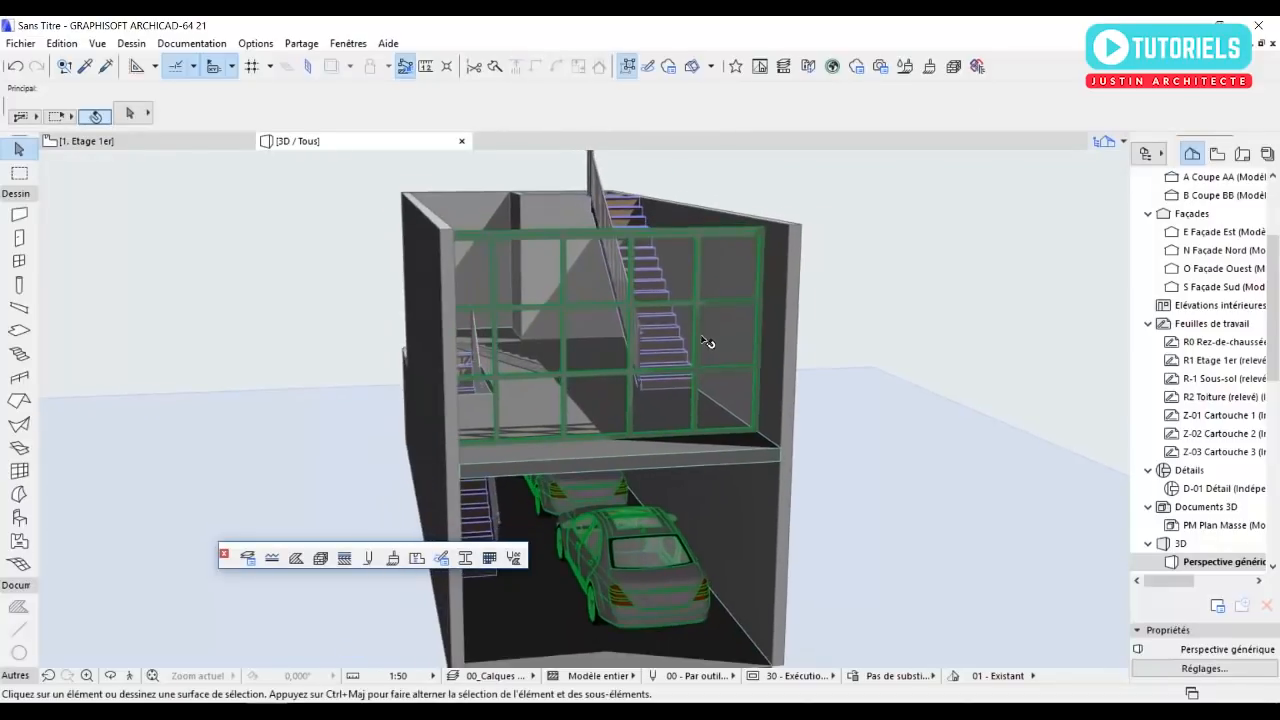
scroll(691, 351, "up", 5)
left_click(612, 376)
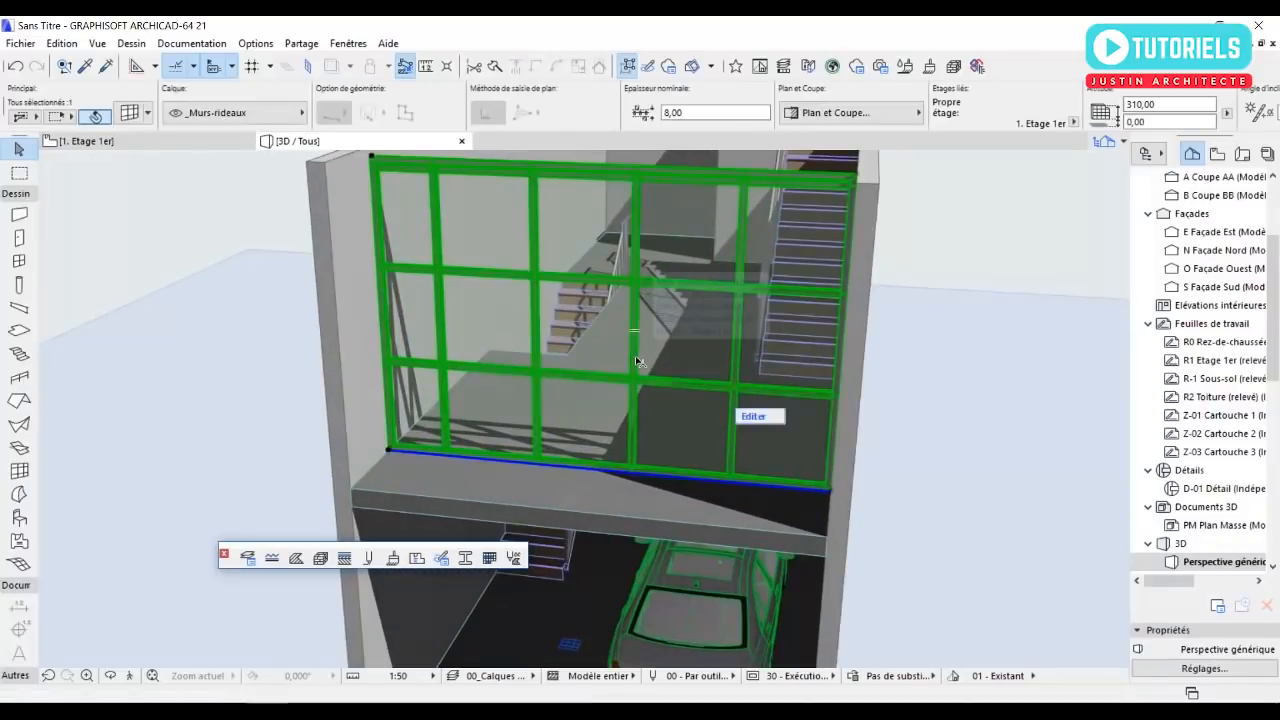
left_click(130, 113)
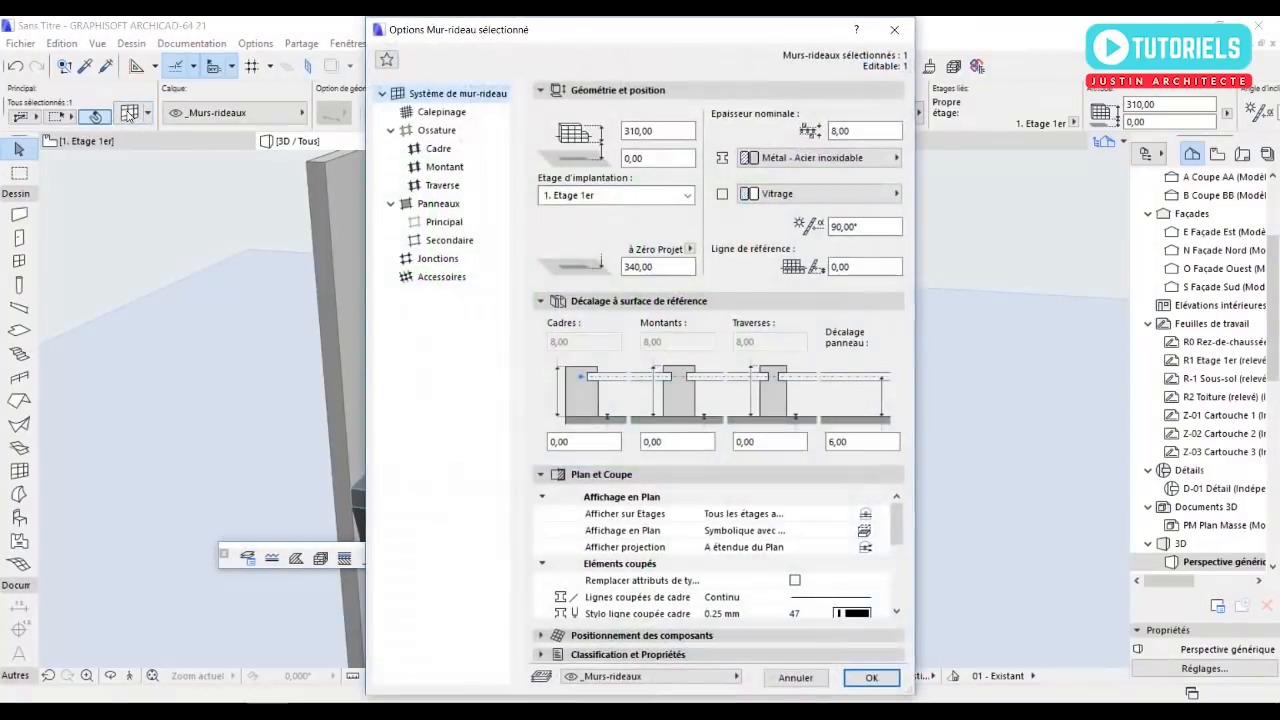
left_click(441, 112)
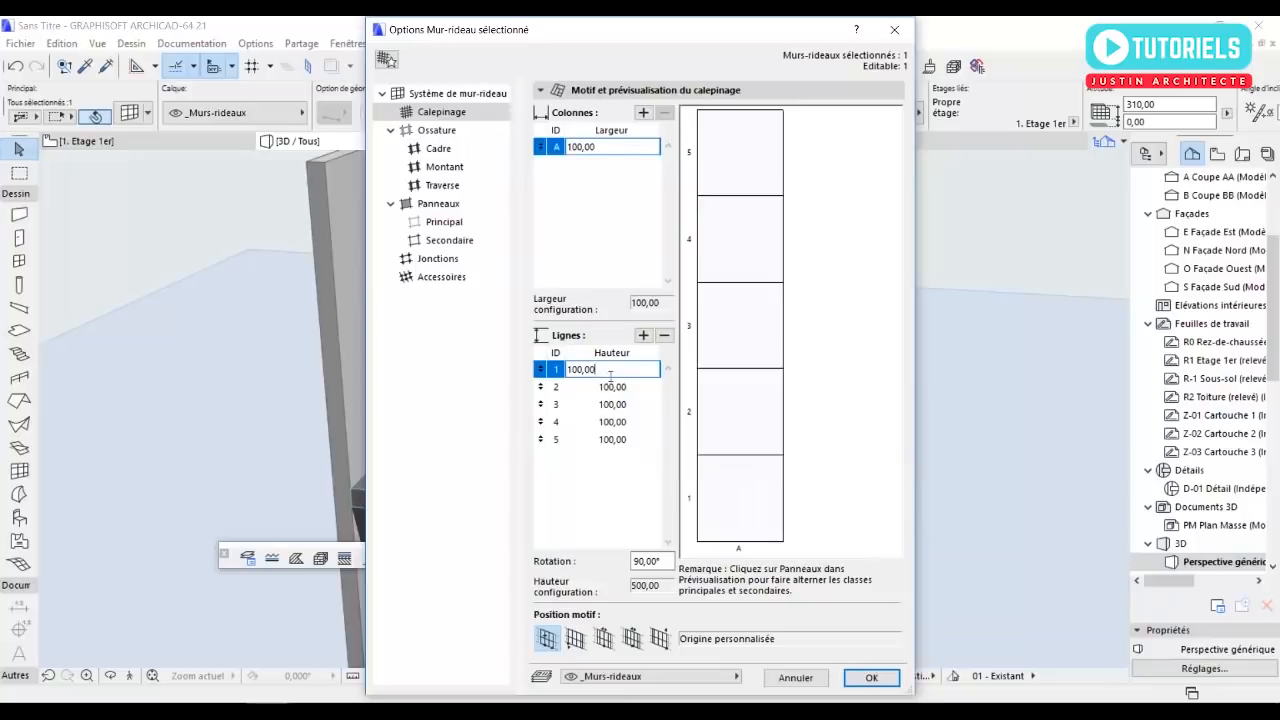
left_click_drag(611, 373, 543, 370)
type("240")
key("Tab")
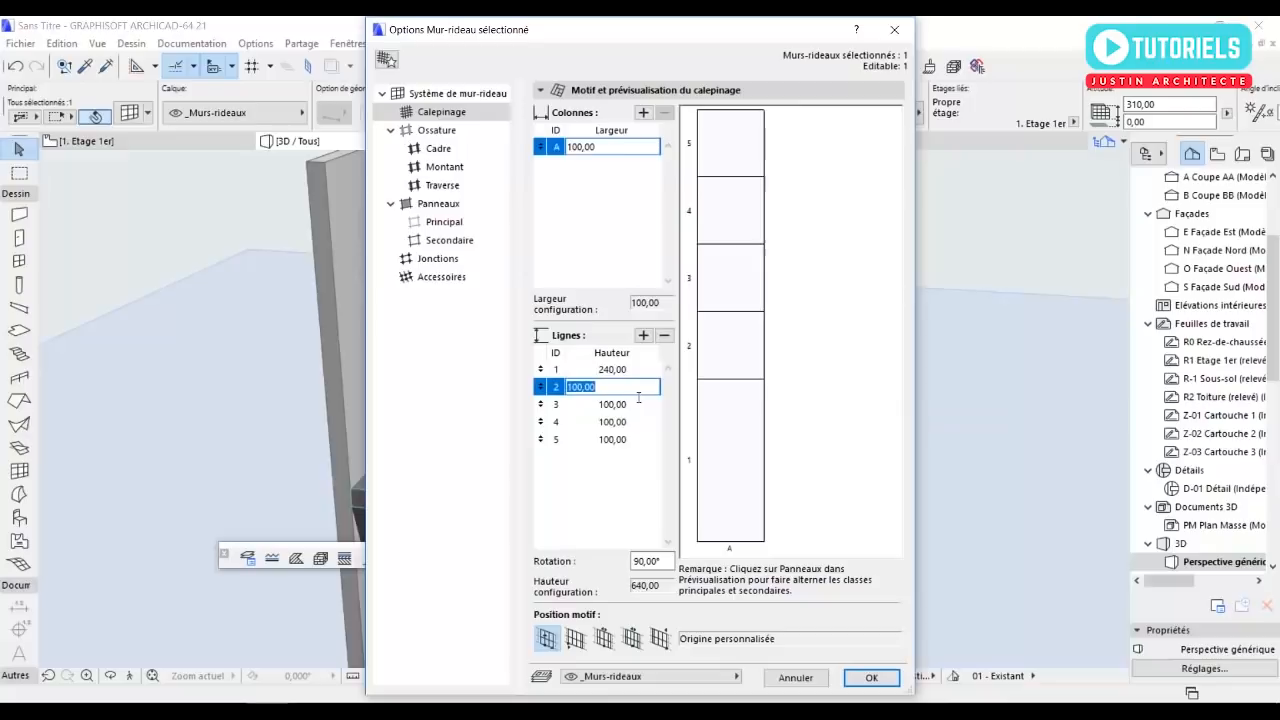
Set the heights of grid rows 2, 3, 4 and 5 to 80, 240, 60 and 240 cm.
type("80")
key("Tab")
type("24")
key("Tab")
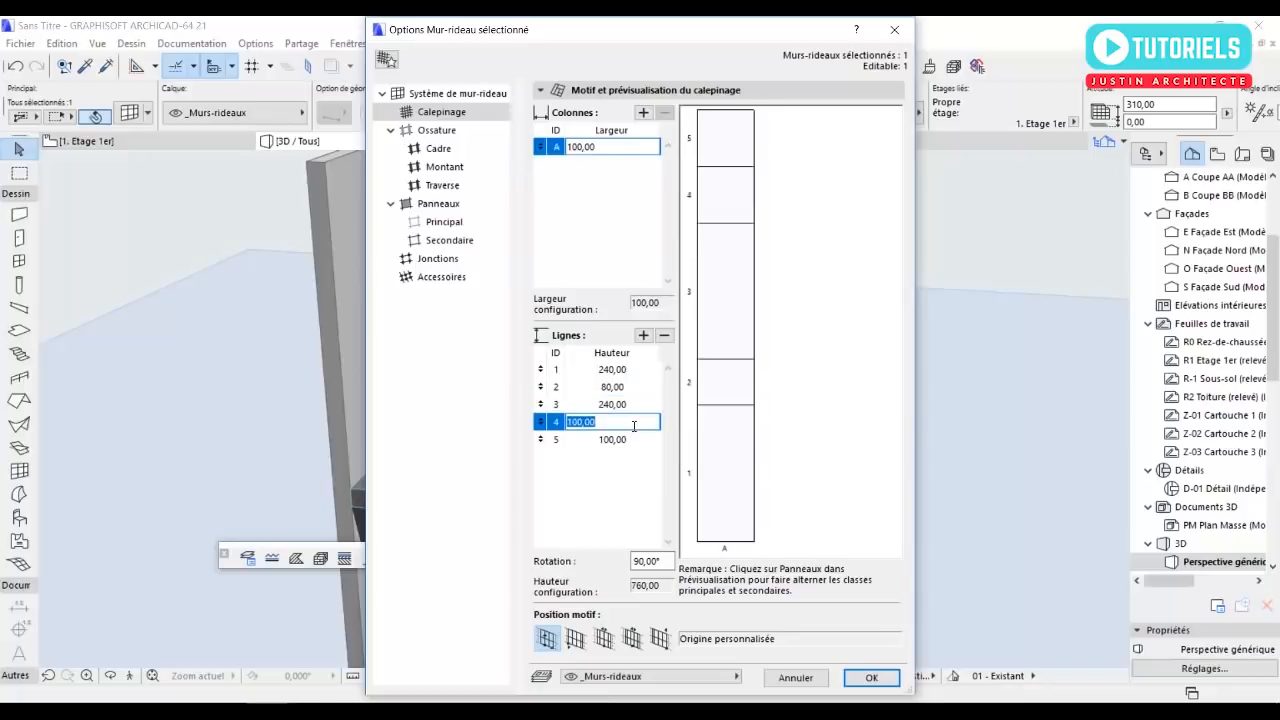
type("60")
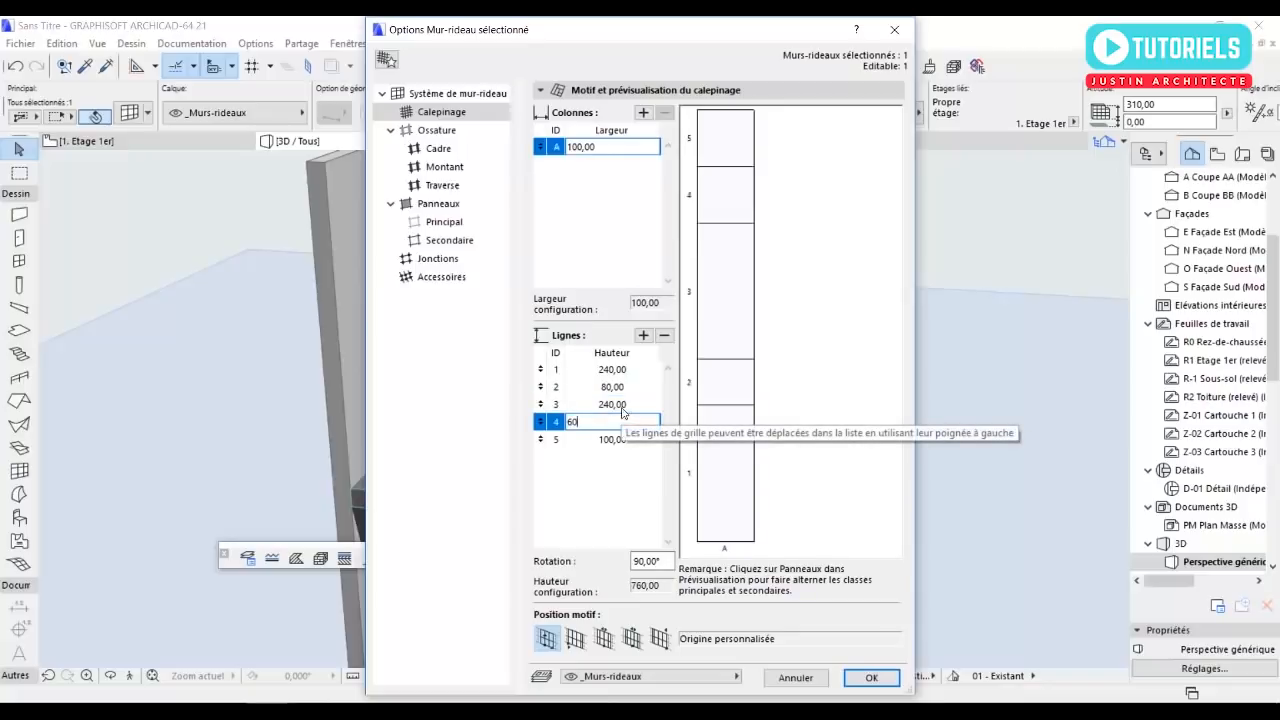
key("Return")
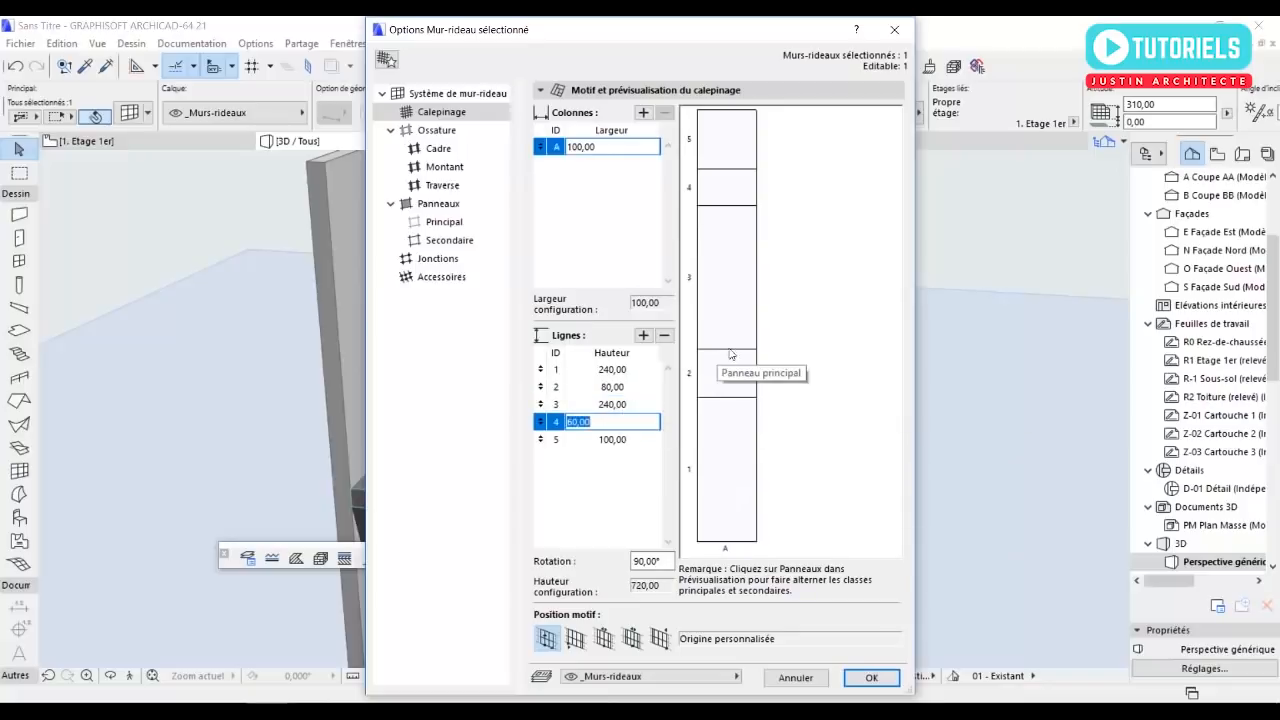
left_click(633, 445)
type("240")
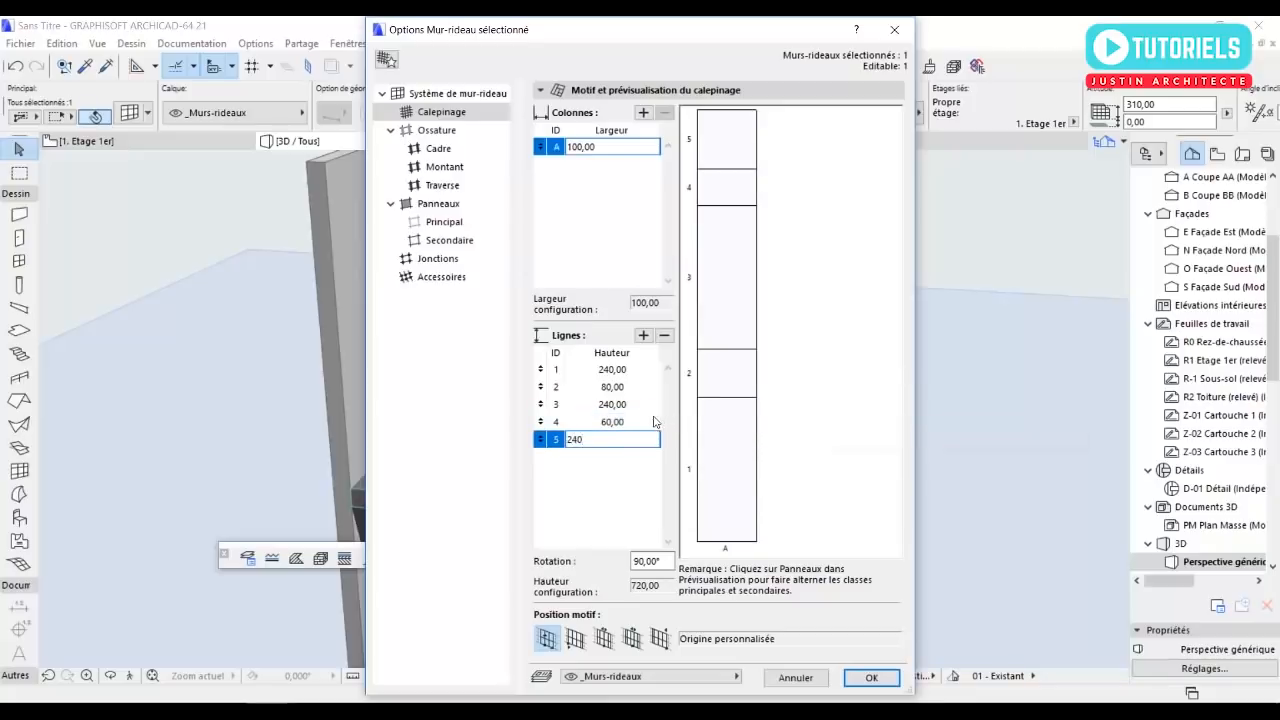
left_click(655, 421)
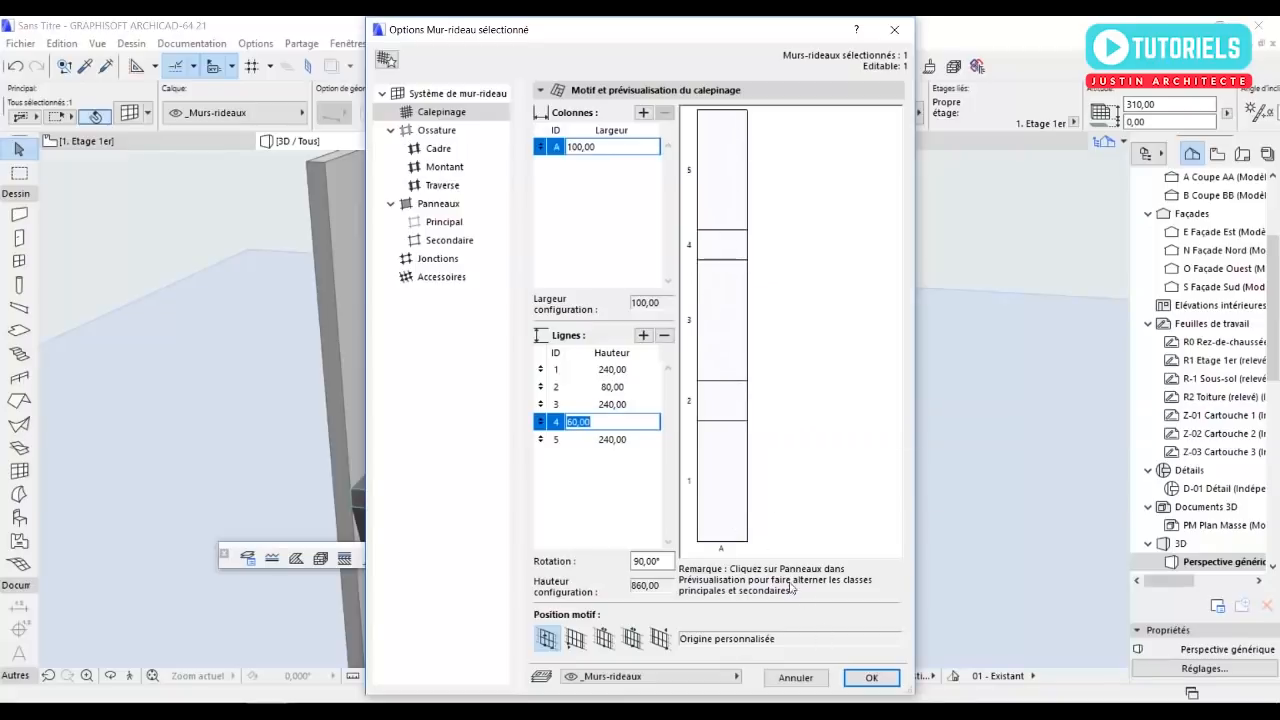
Apply the new grid pattern to the southern curtain wall and examine its panel division in 3D.
left_click(866, 679)
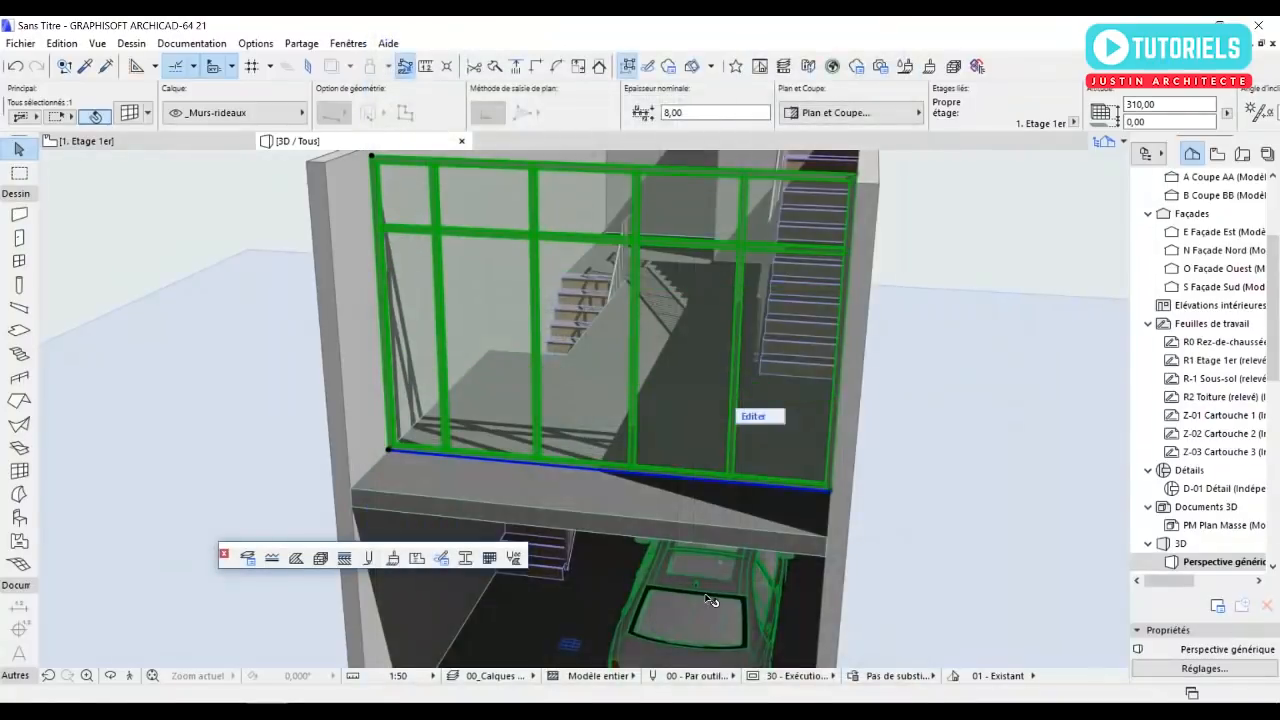
scroll(670, 460, "down", 2)
middle_click_drag(671, 459, 742, 417, "shift")
key("Escape")
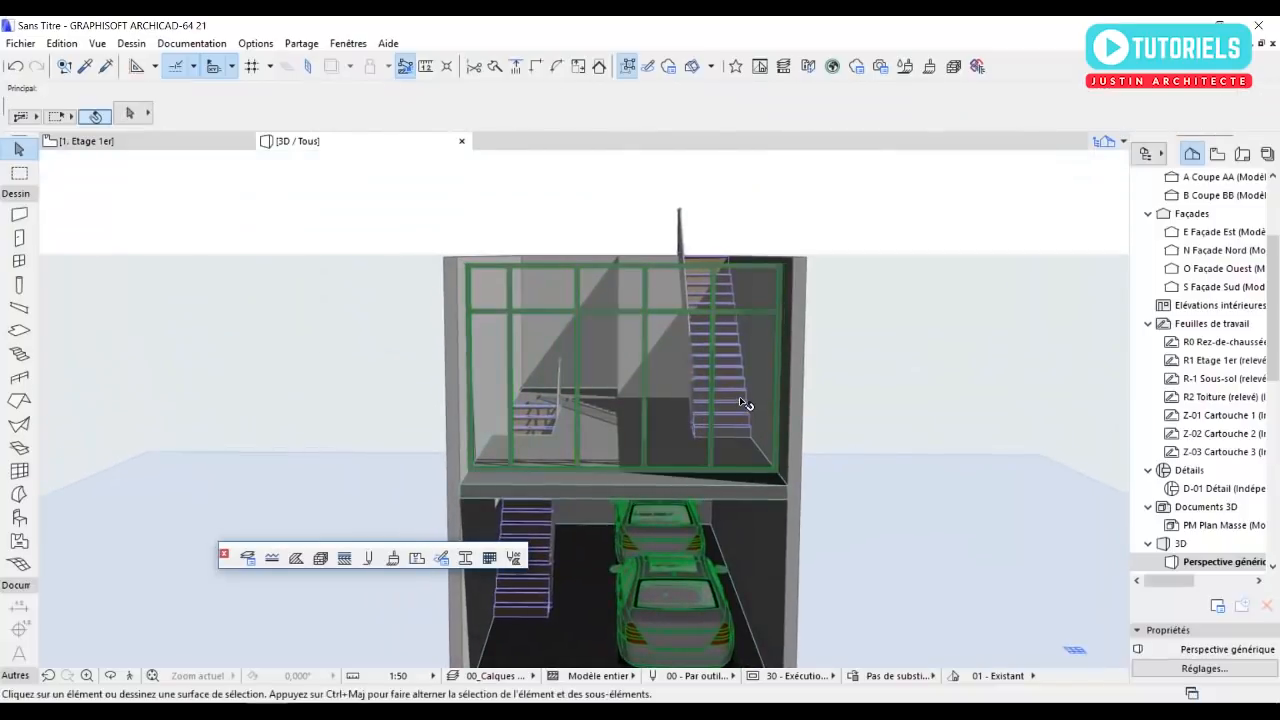
scroll(752, 385, "up", 2)
scroll(754, 367, "up", 1)
scroll(750, 362, "up", 1)
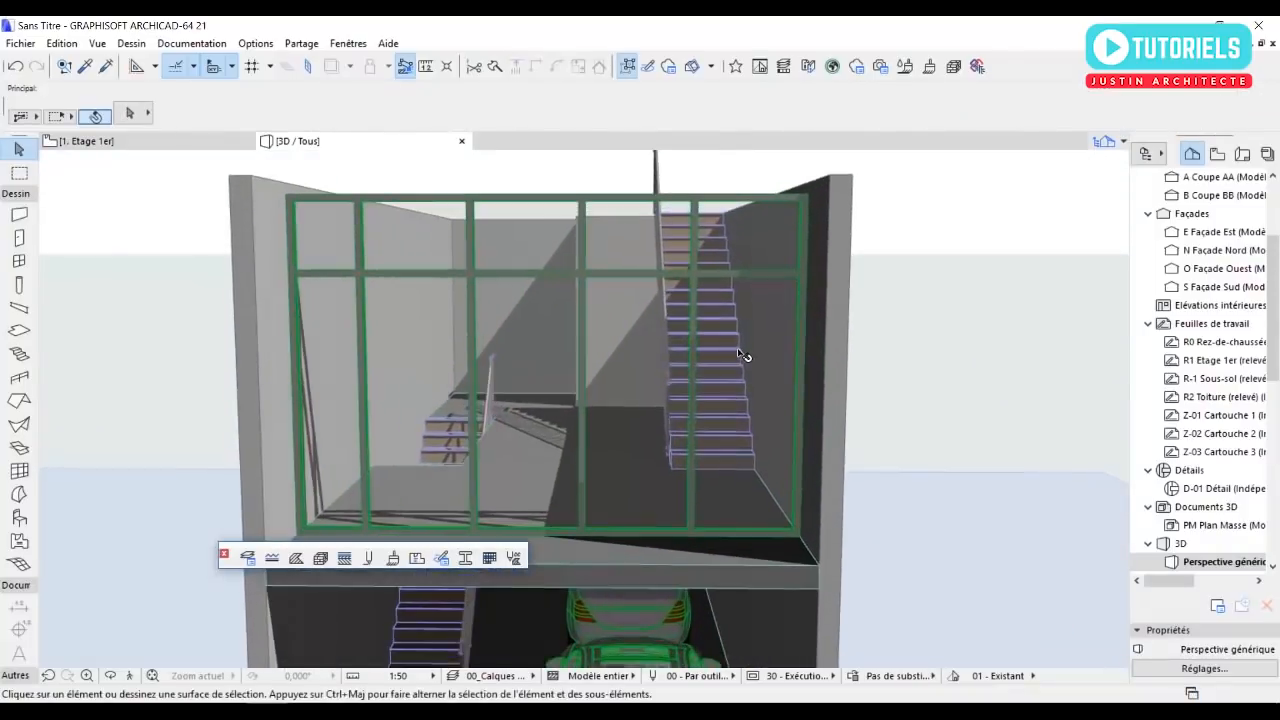
Change the curtain wall's lower panel beside the eastern wall to a Porte mr 21 door, then leave curtain wall editing in the Etage 1er plan.
left_click(712, 455)
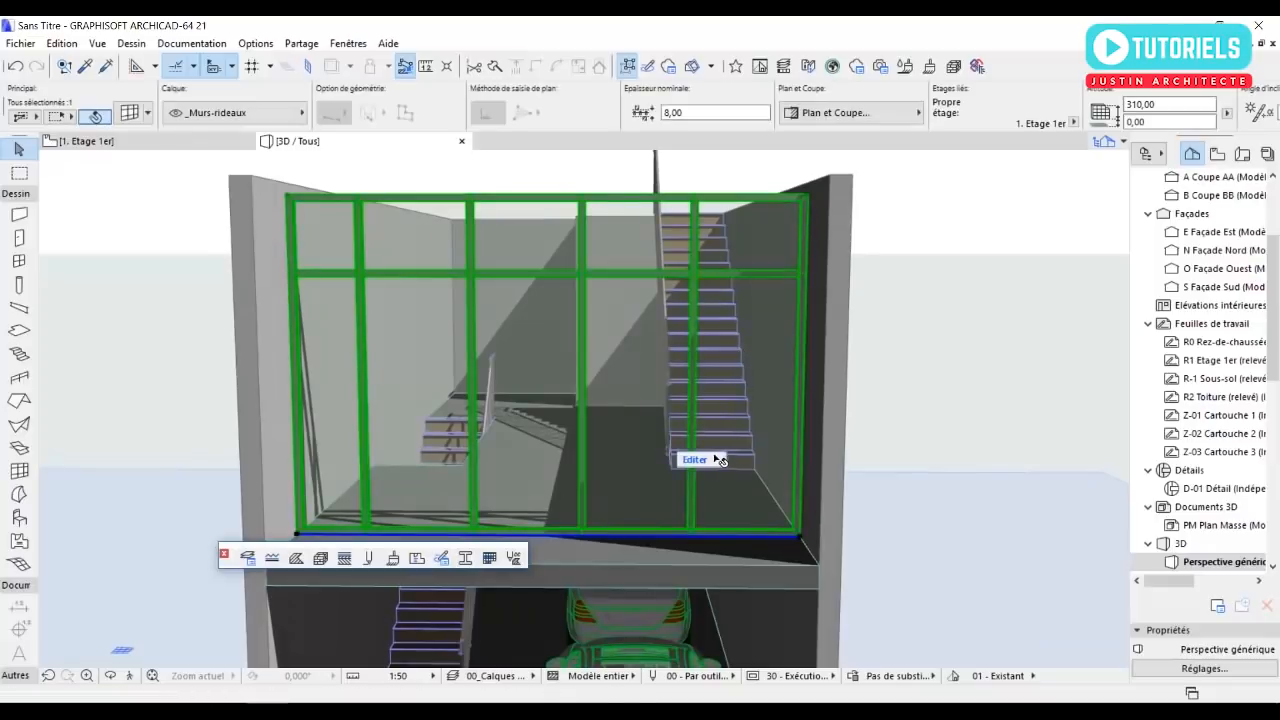
left_click(737, 369)
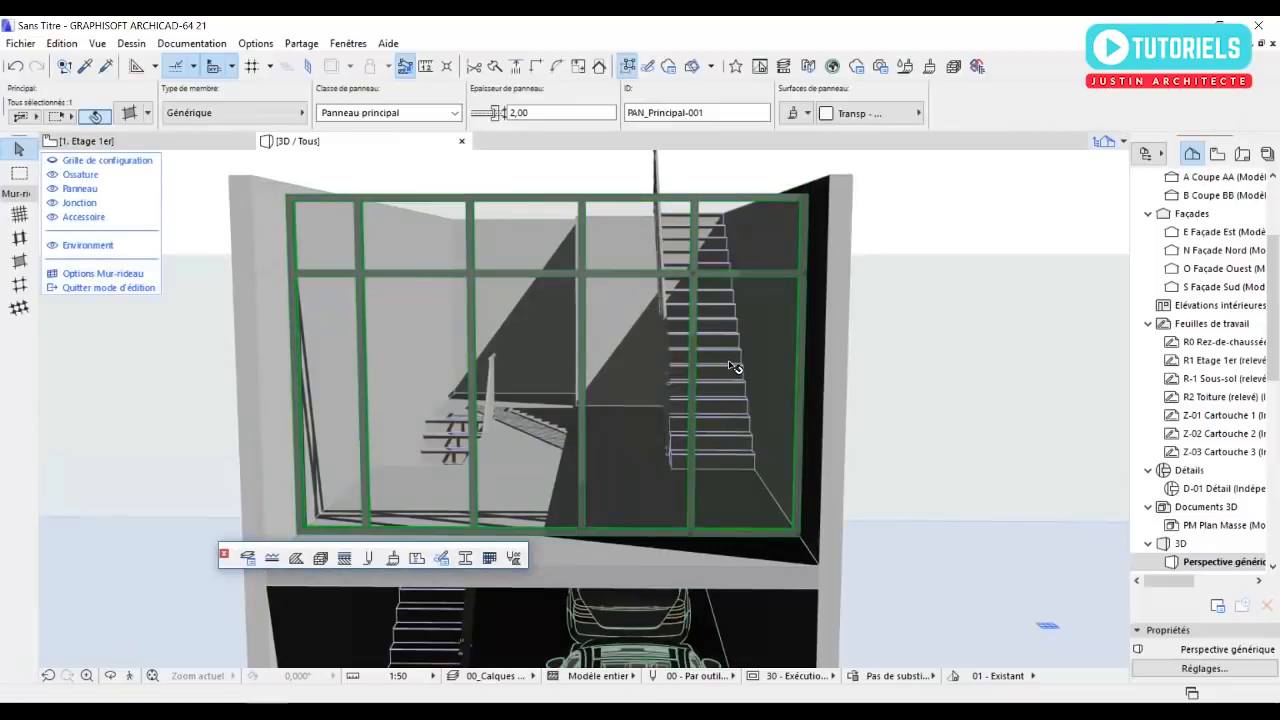
scroll(756, 371, "up", 1)
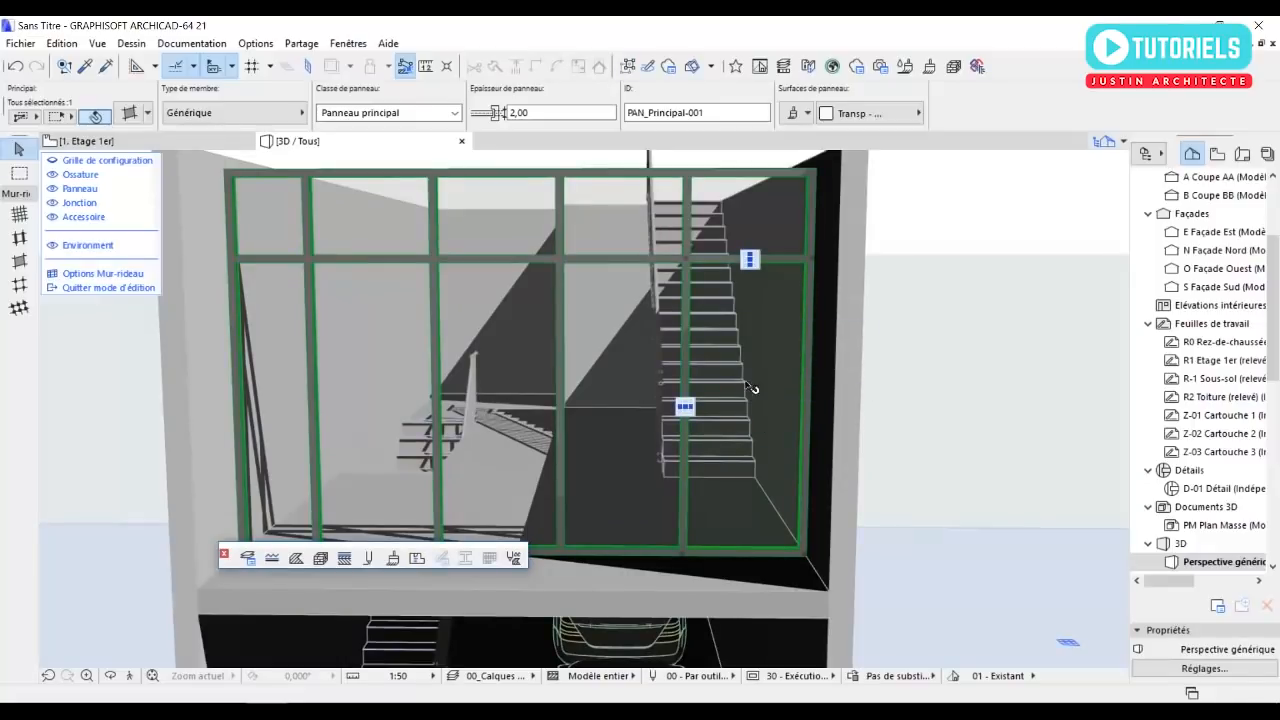
left_click(259, 119)
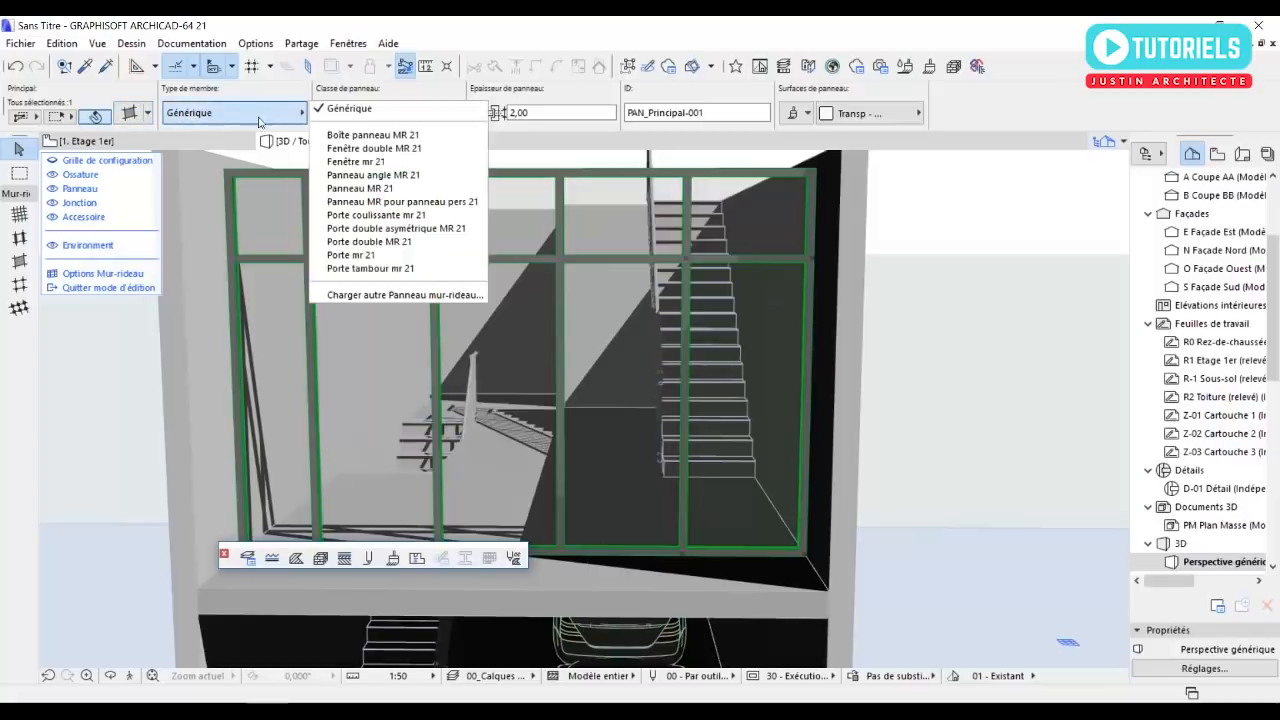
left_click(373, 256)
scroll(678, 436, "up", 2)
middle_click_drag(689, 455, 687, 500, "shift")
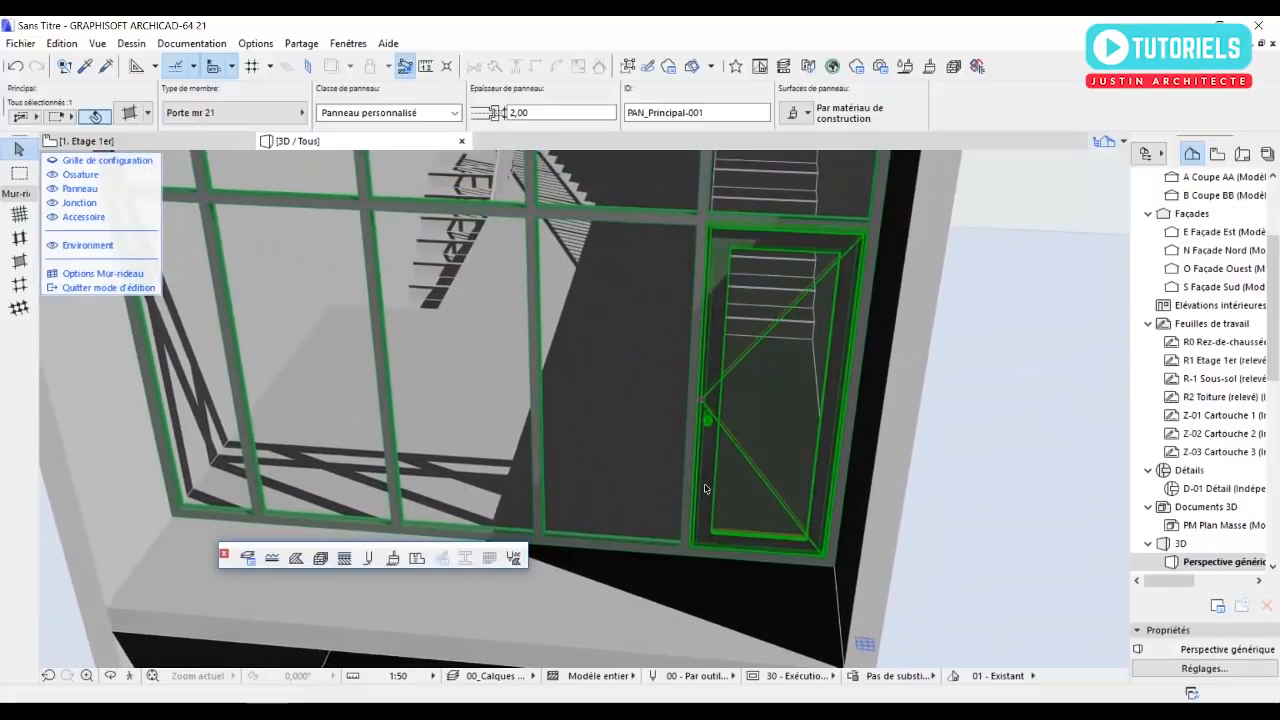
scroll(740, 452, "down", 3)
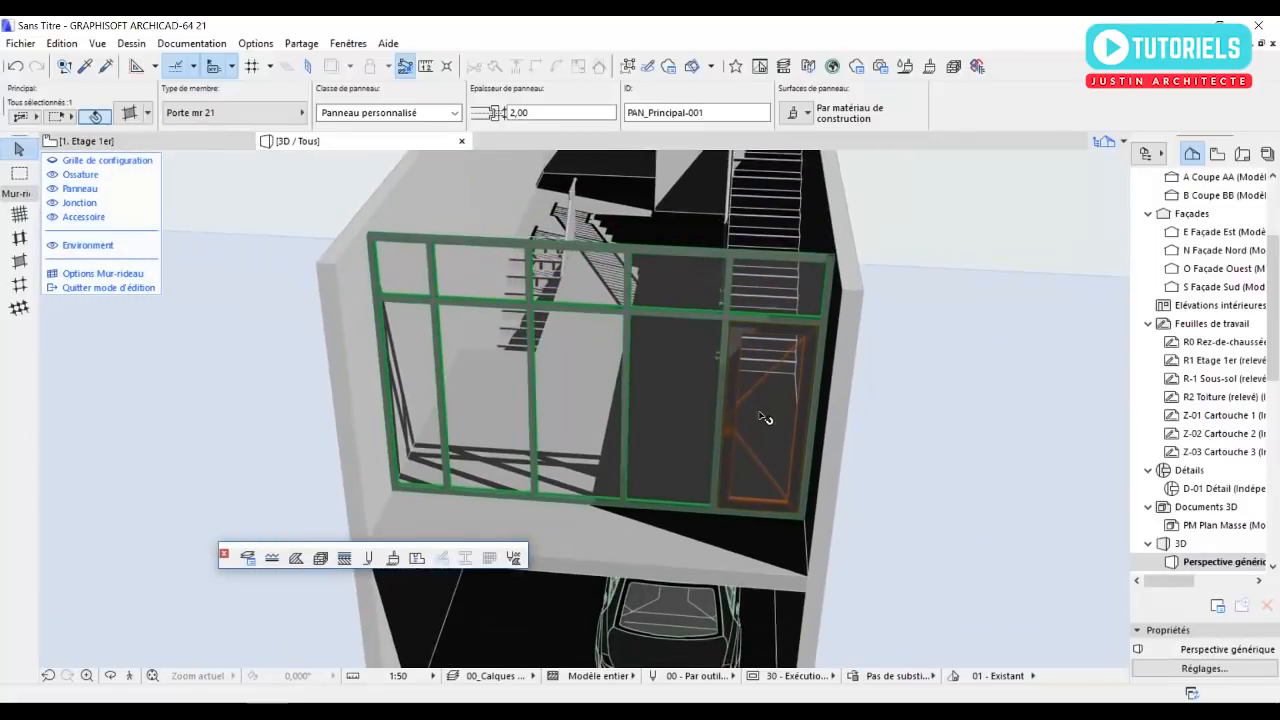
left_click(770, 404)
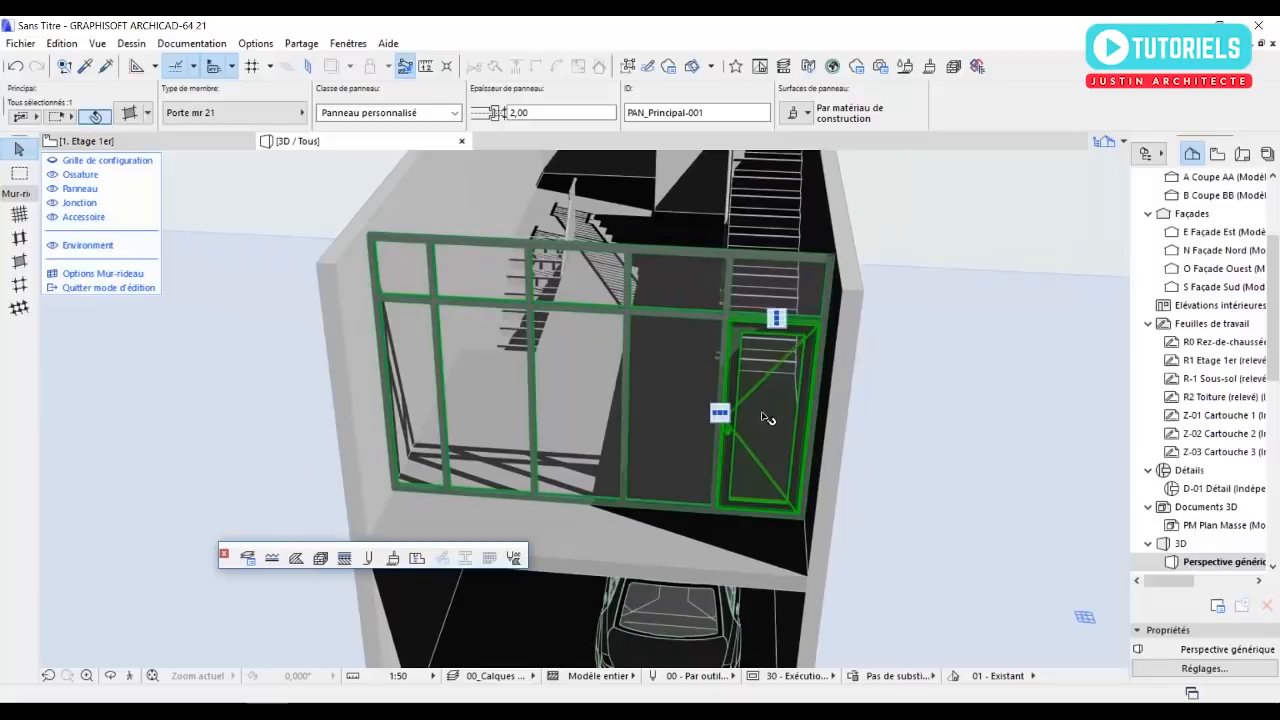
key("F2")
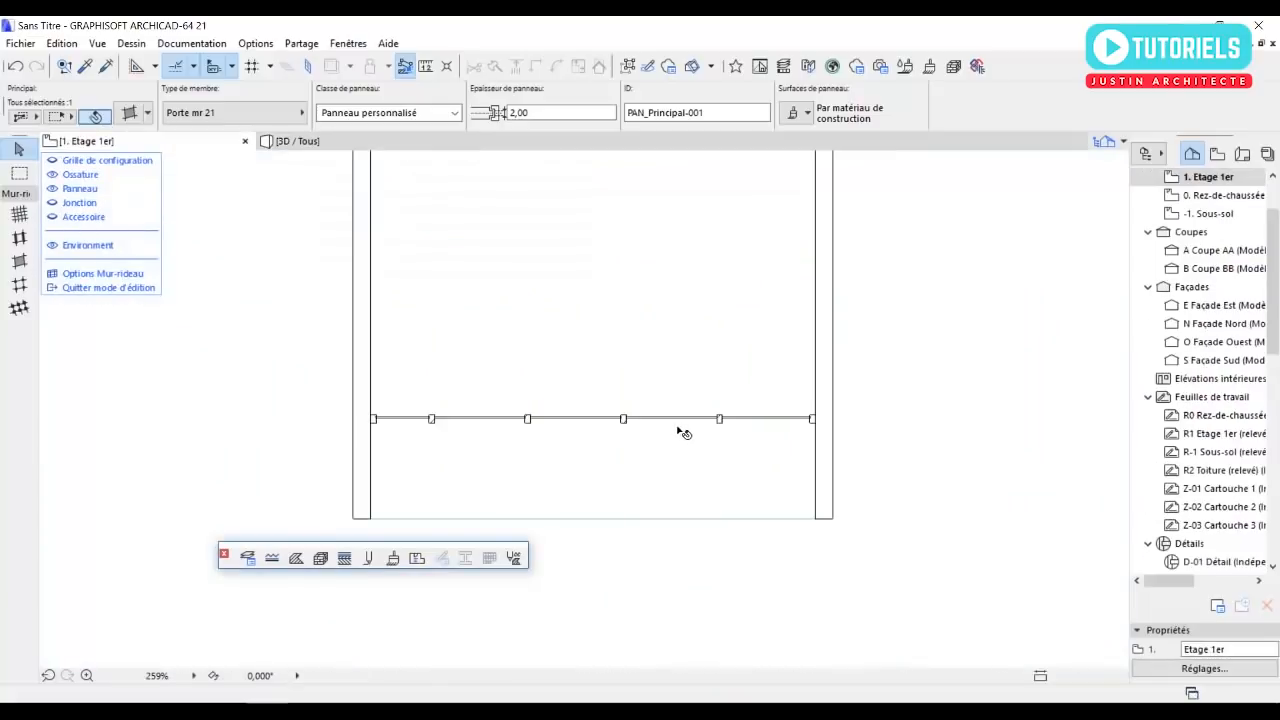
key("Escape")
Insert a node at the midpoint of the first-floor slab's southern edge.
scroll(700, 488, "down", 1)
left_click(523, 509)
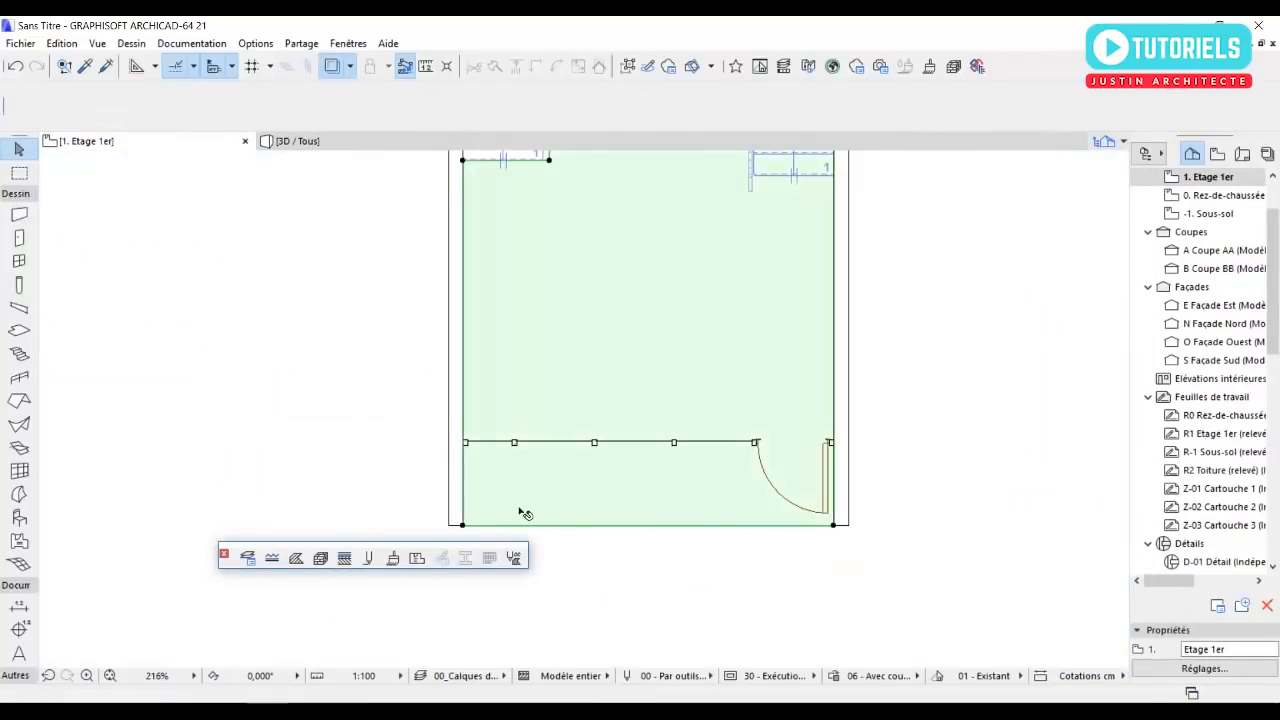
left_click(464, 527)
key("Escape")
left_click(519, 527)
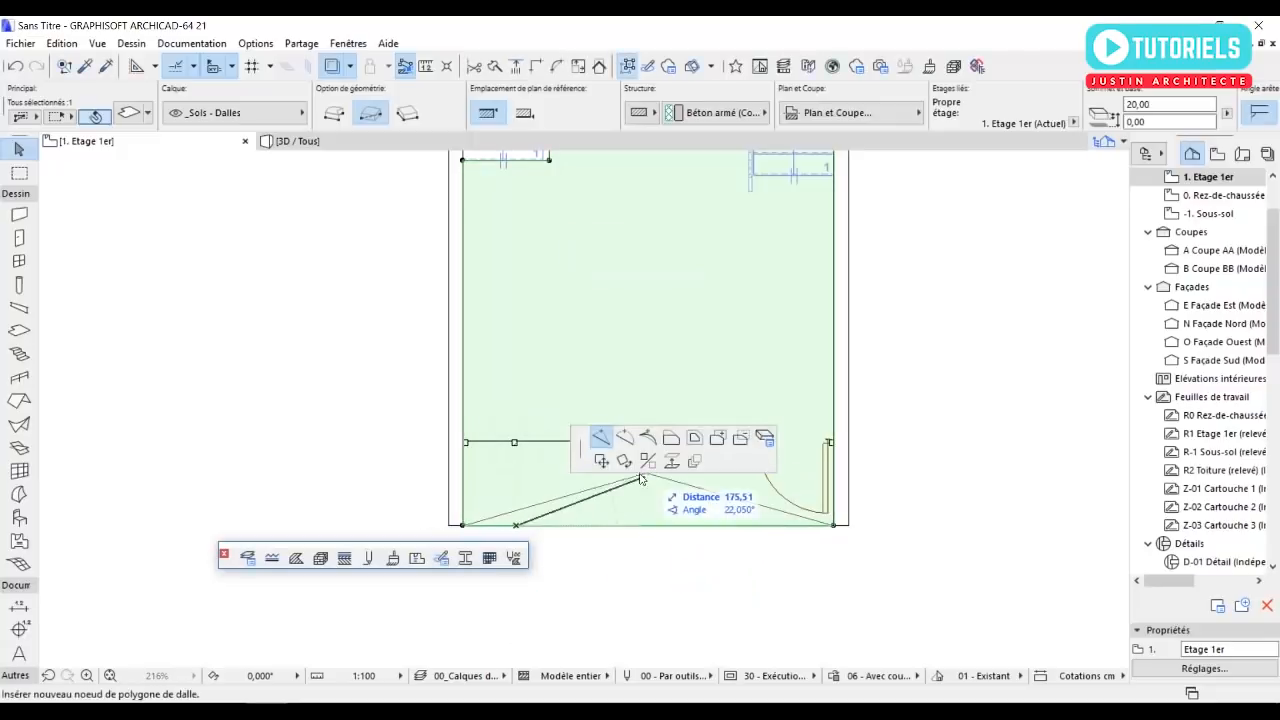
left_click(647, 525)
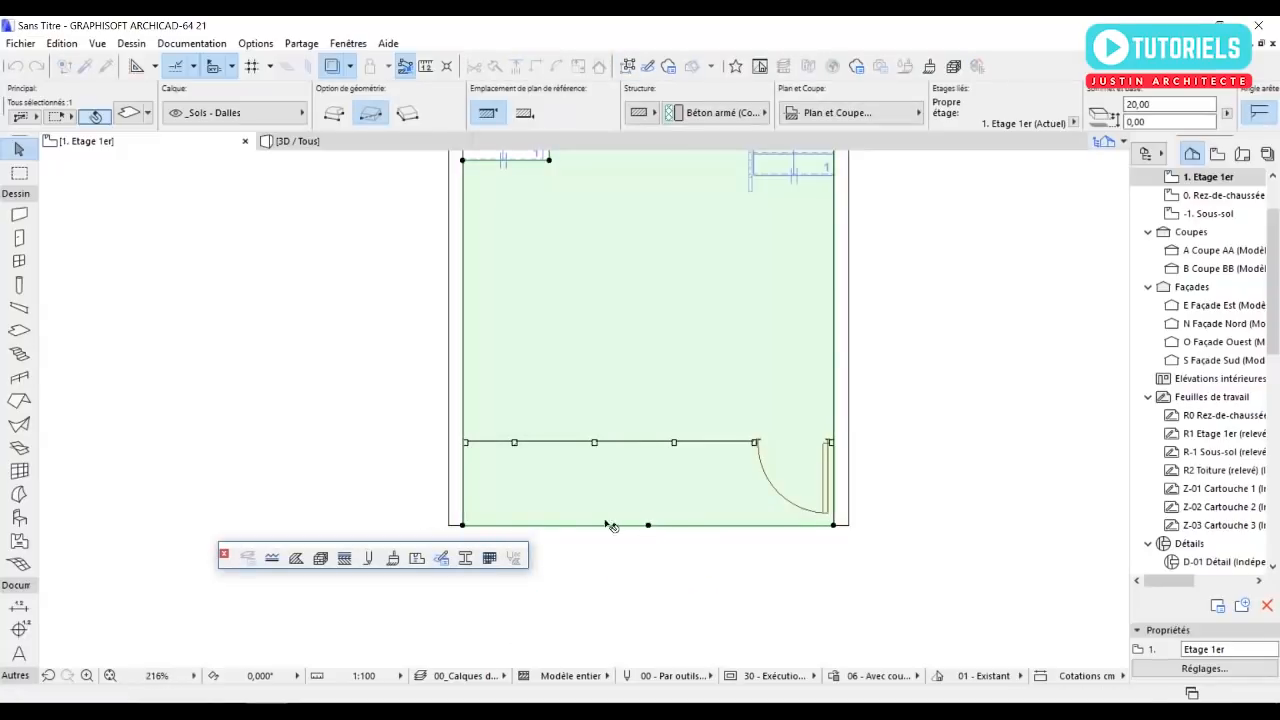
Cut the slab's southwestern part back to the curtain wall with a new node there, moving the southwest corner 106 cm north.
left_click(541, 528)
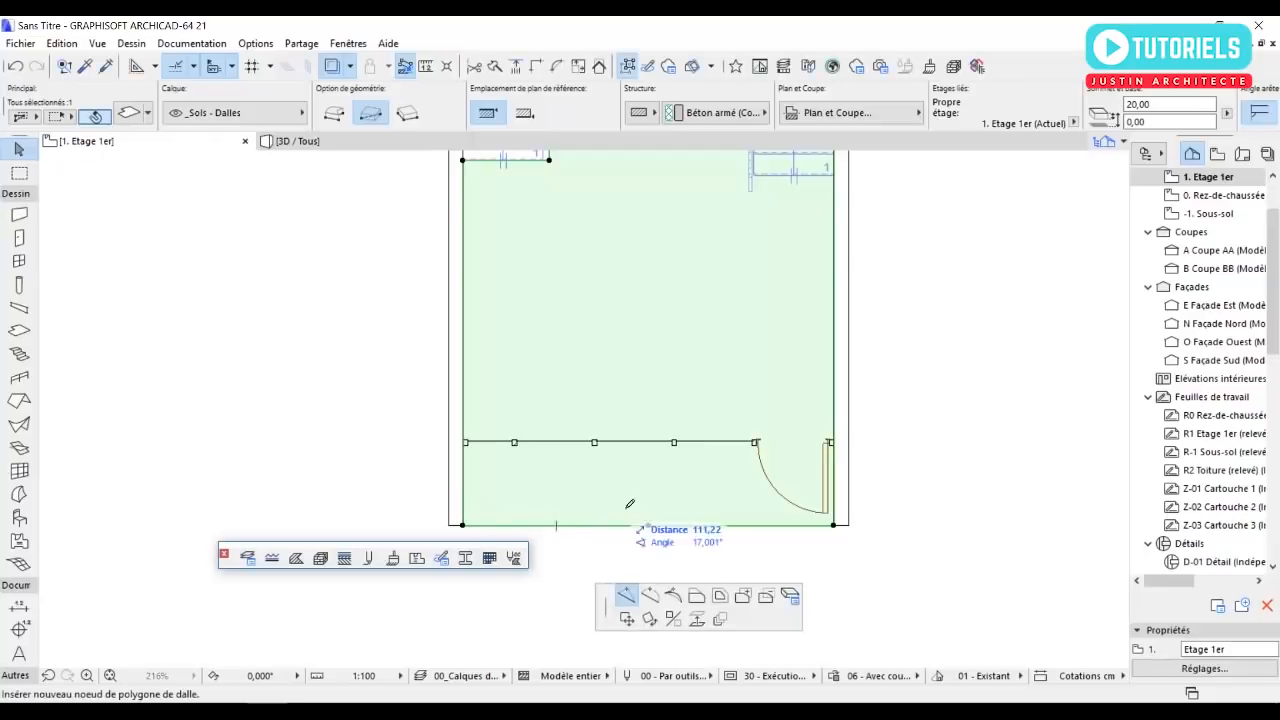
left_click(649, 443)
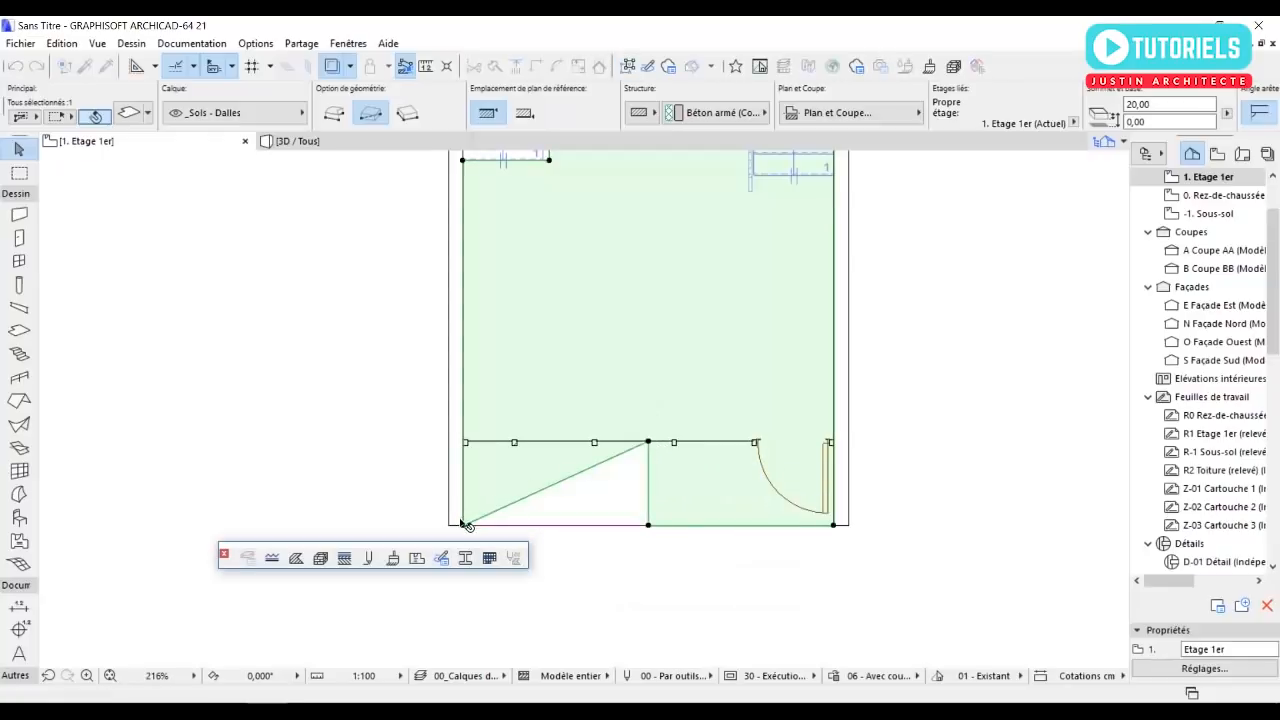
left_click(463, 527)
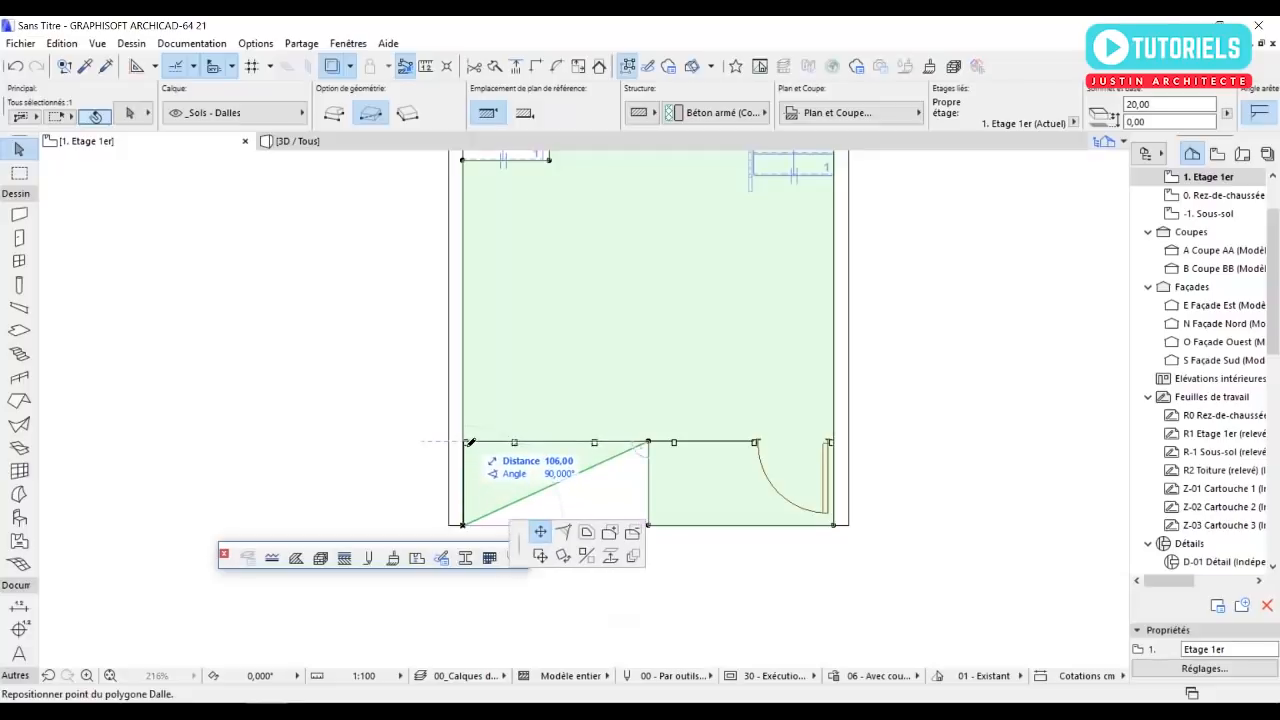
left_click(464, 441)
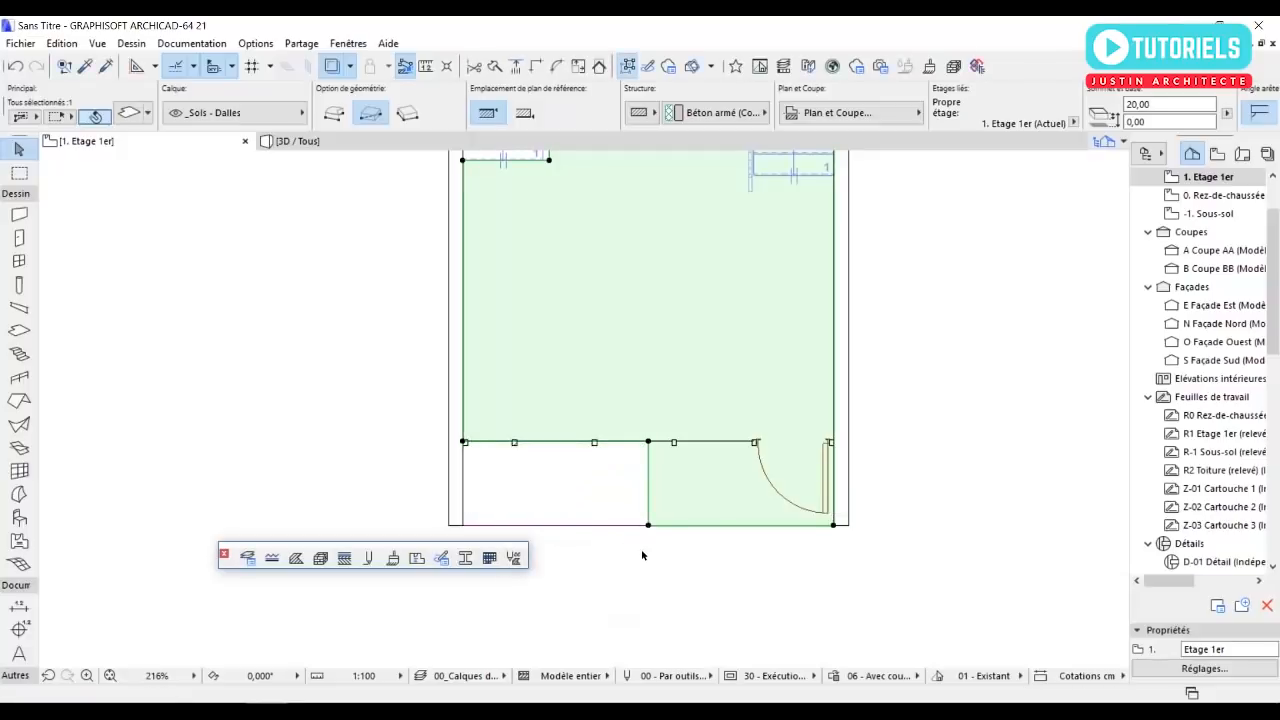
left_click(642, 555)
Try to place a railing from the curtain wall along the balcony slab's west and south edges, and undo it.
scroll(760, 522, "up", 3)
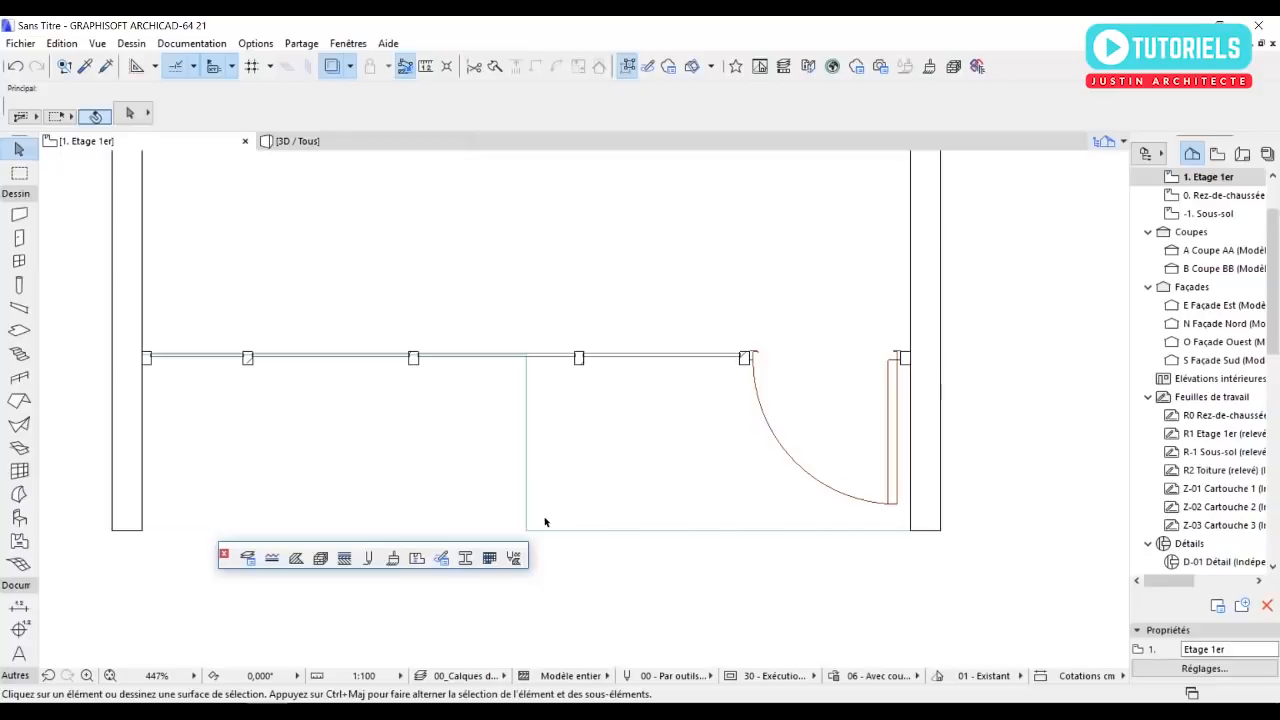
left_click(20, 378)
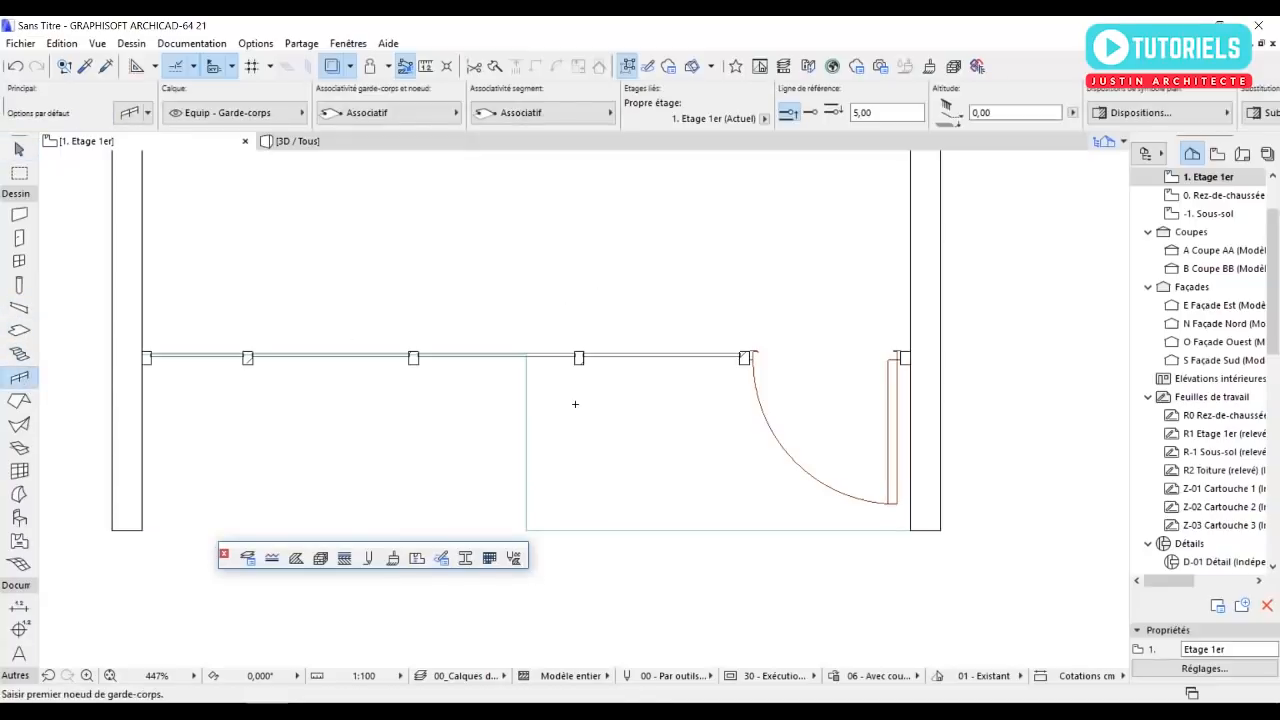
left_click(527, 357)
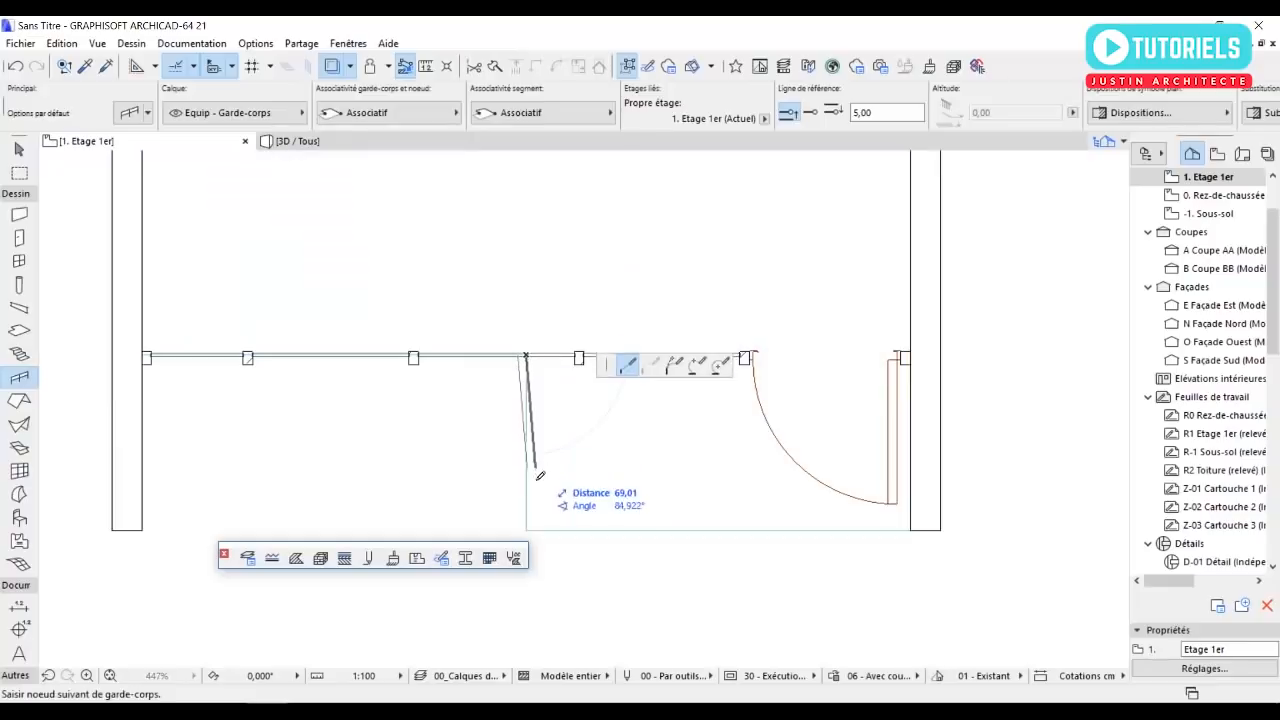
left_click(527, 531)
left_click(911, 531)
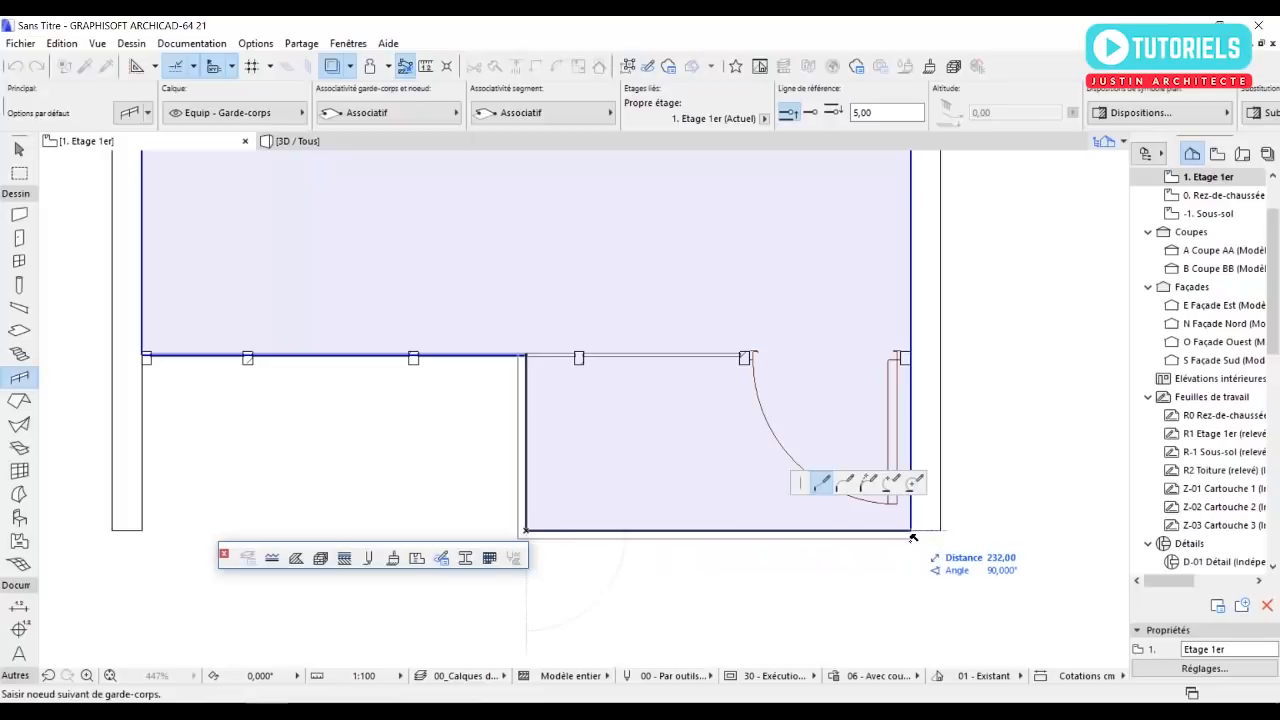
left_click(911, 532)
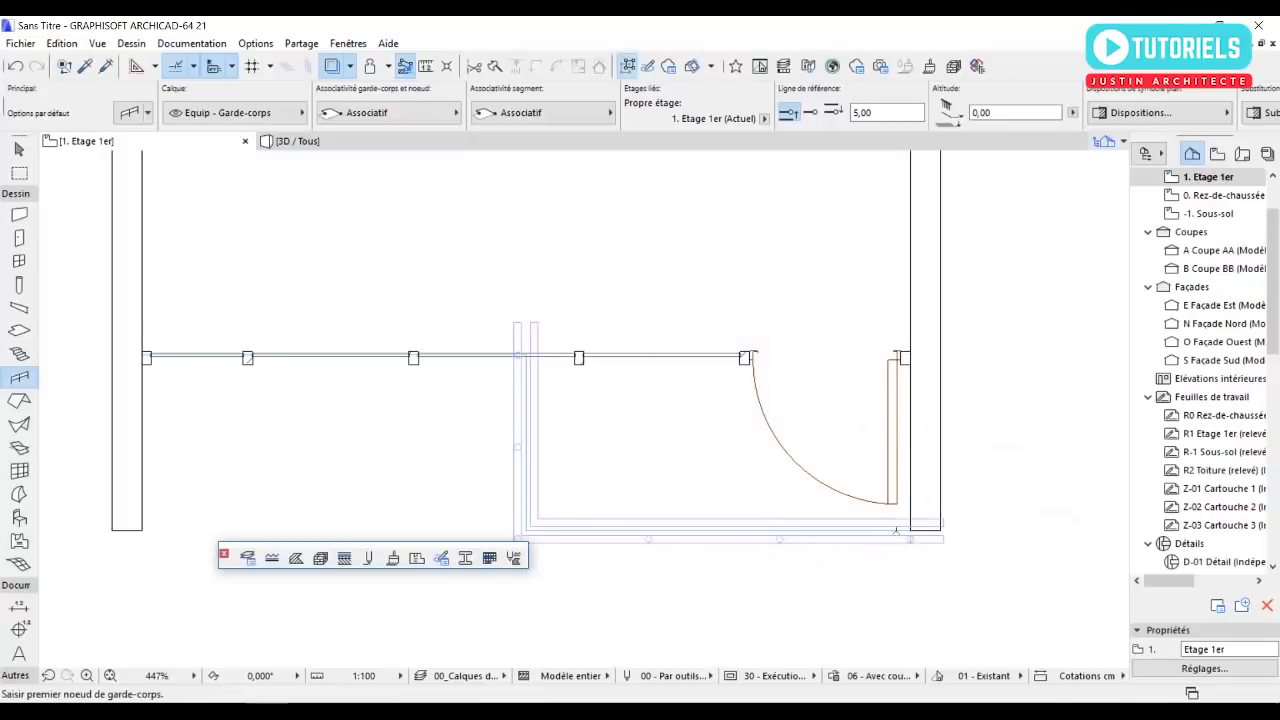
key("Escape")
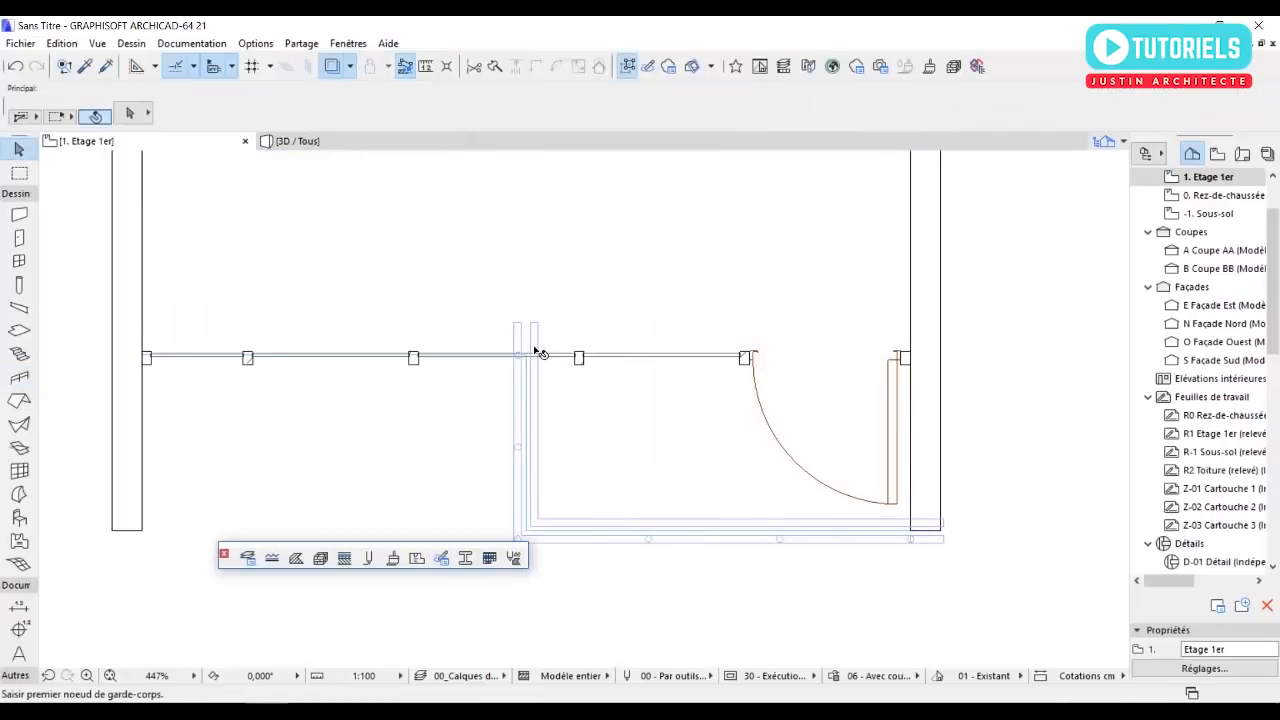
key("ctrl+z")
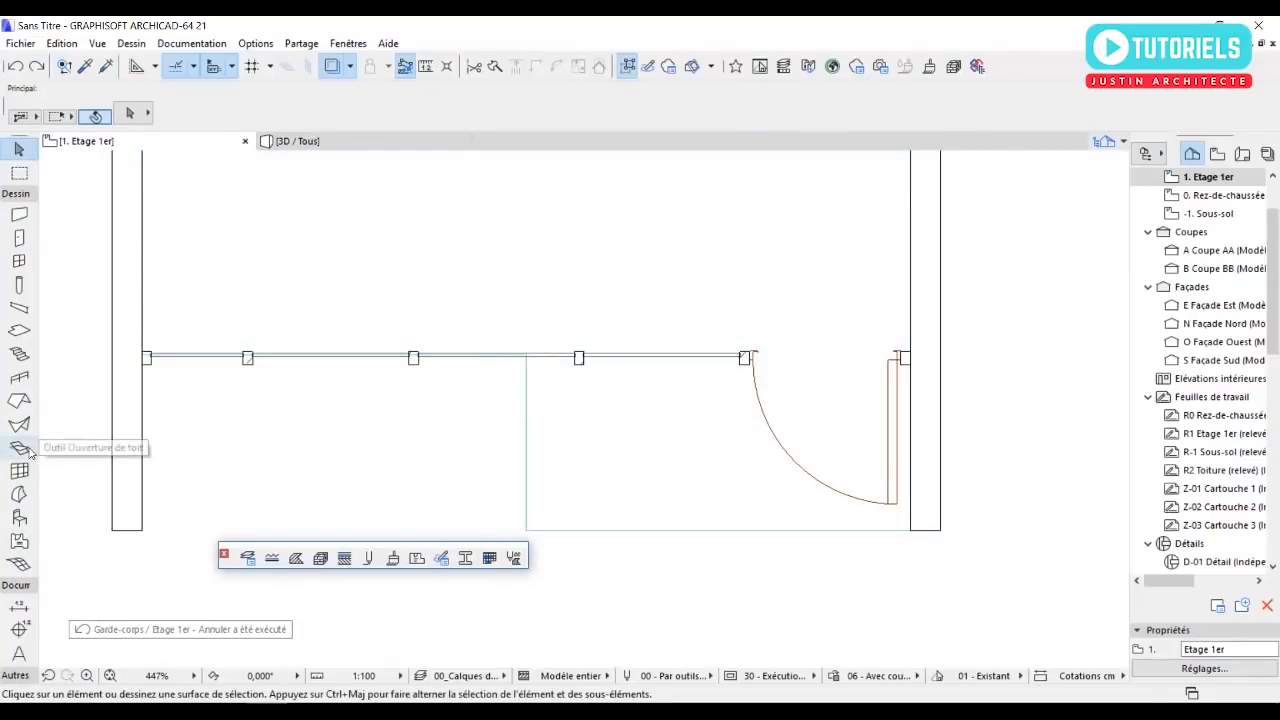
Place a railing from the balcony's southeast corner 232 cm along the southern edge, continuing up the western edge to the curtain wall.
left_click(20, 377)
left_click(910, 528)
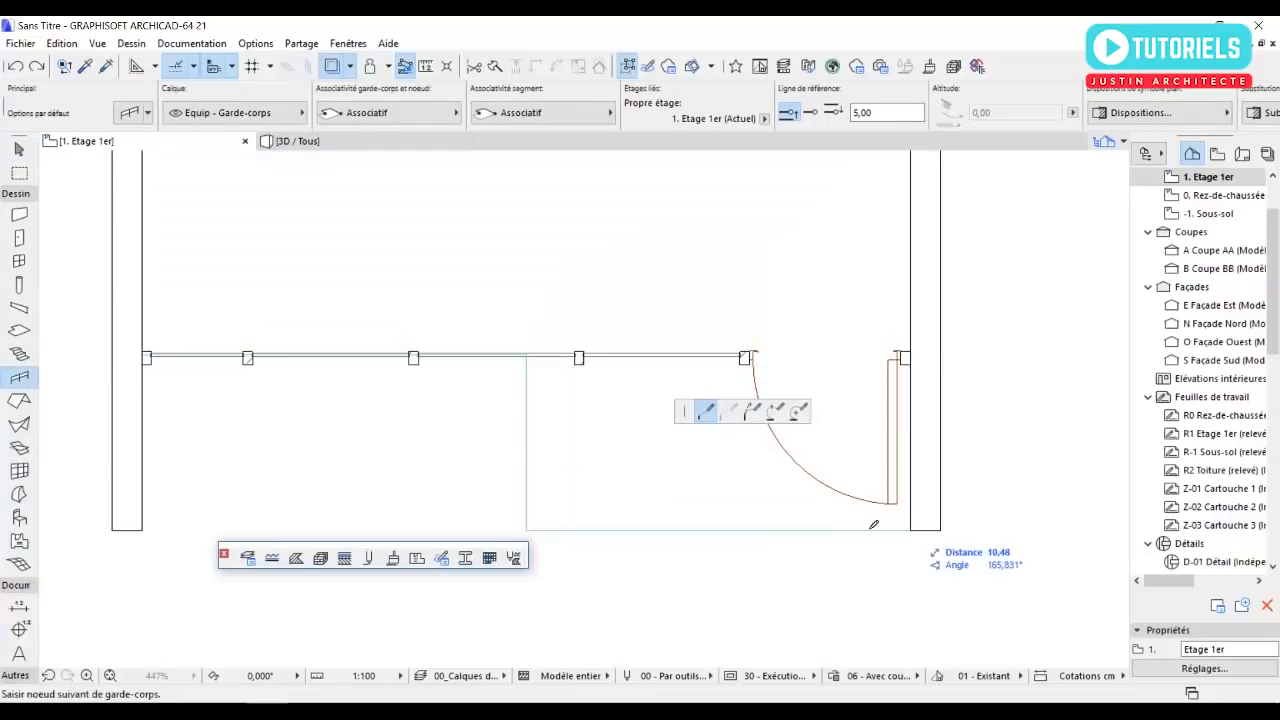
left_click(526, 528)
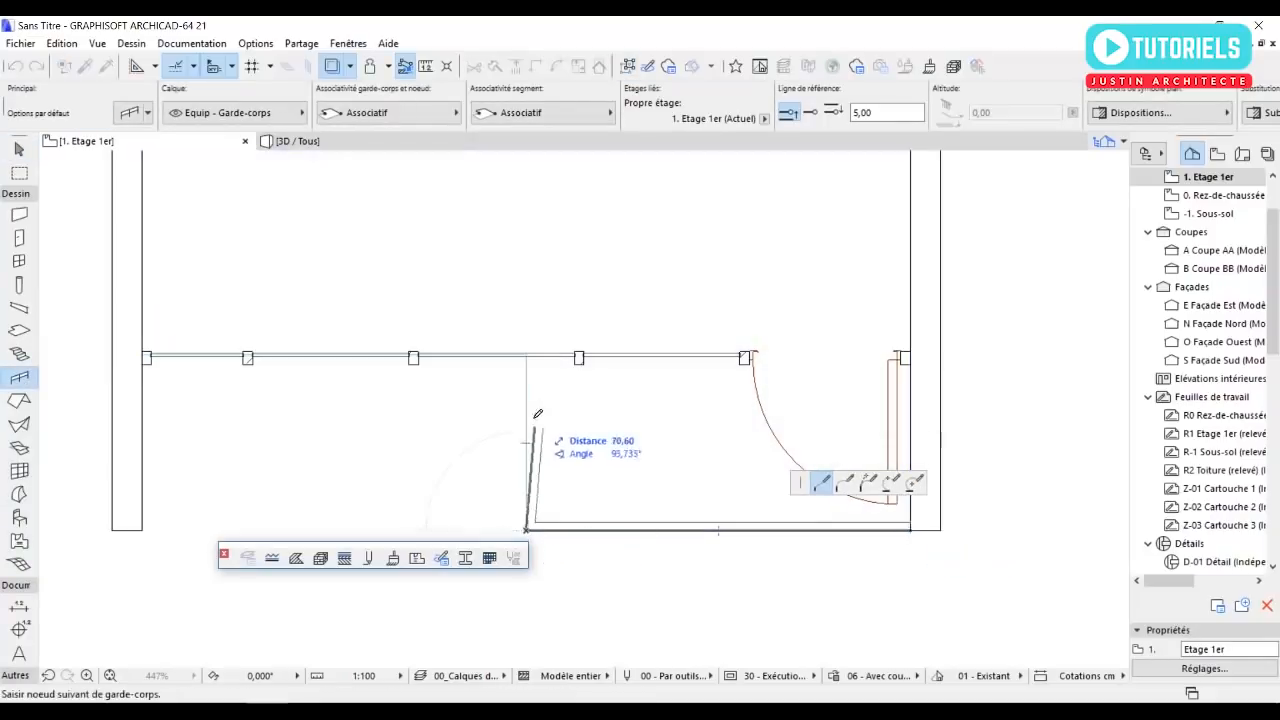
left_click(528, 357)
left_click(528, 357)
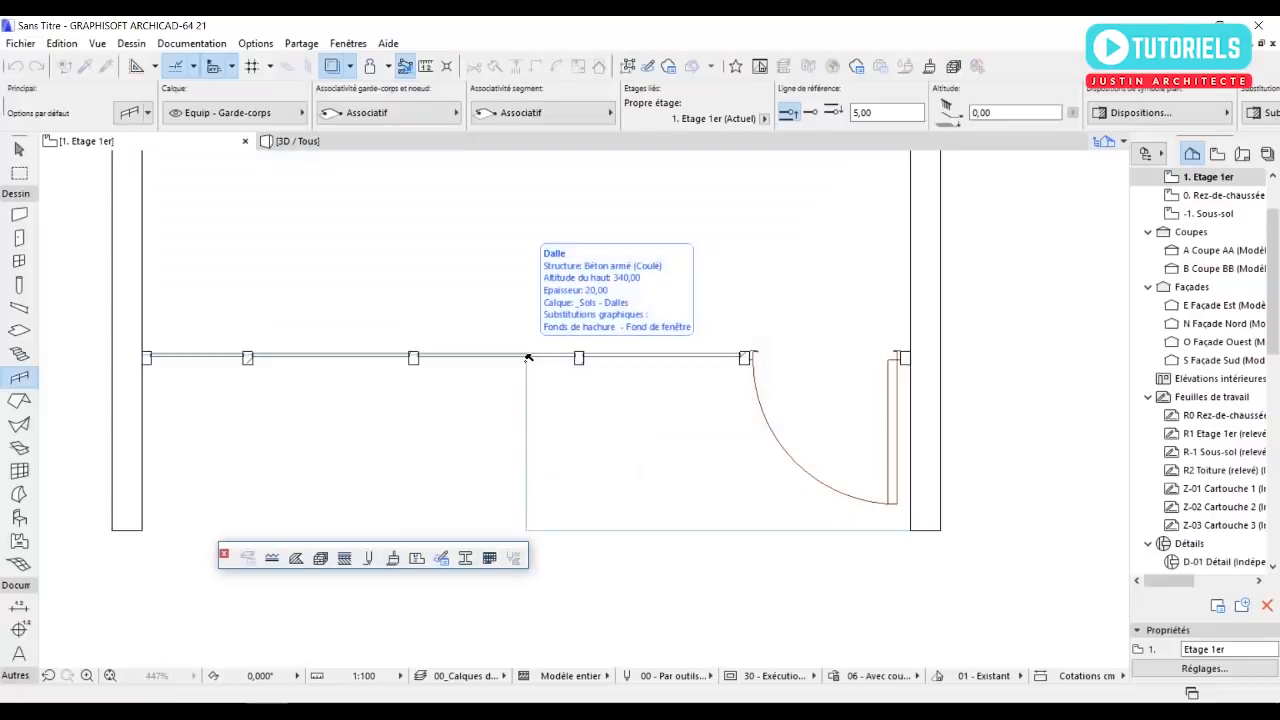
Examine the balcony railing's handrail settings and its shape and overhanging ends in 3D.
left_click(538, 327)
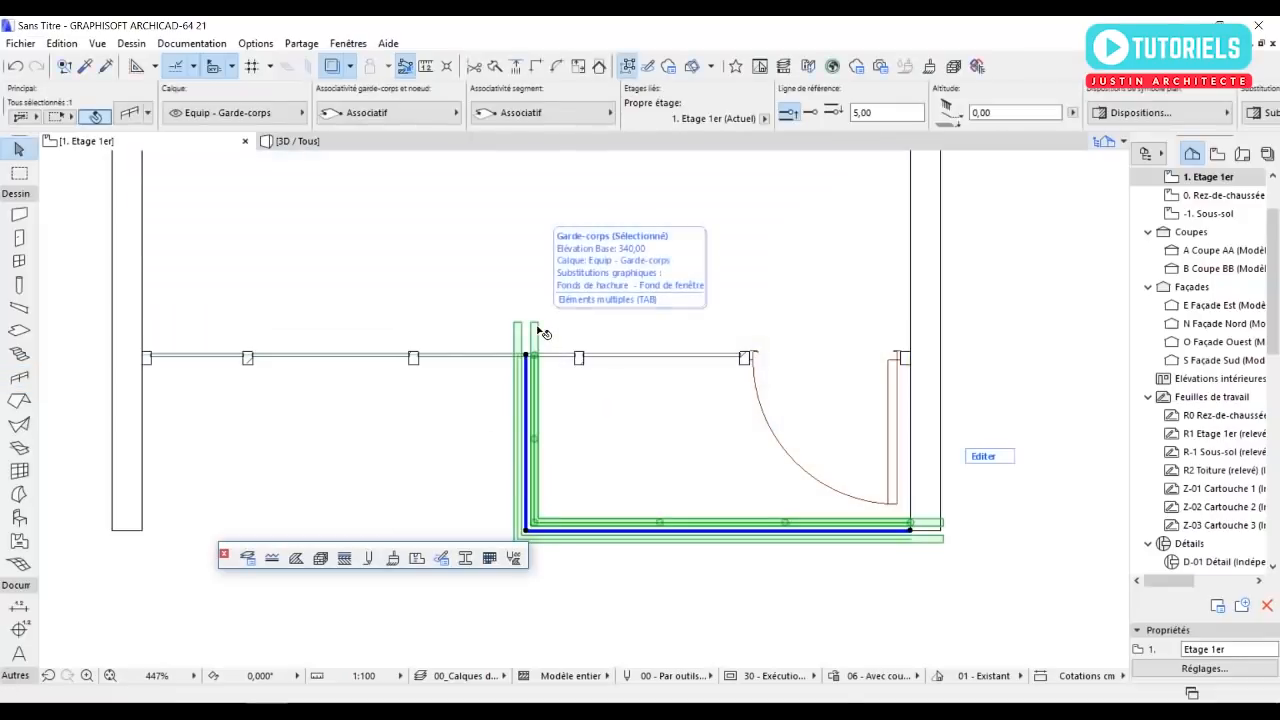
left_click(131, 118)
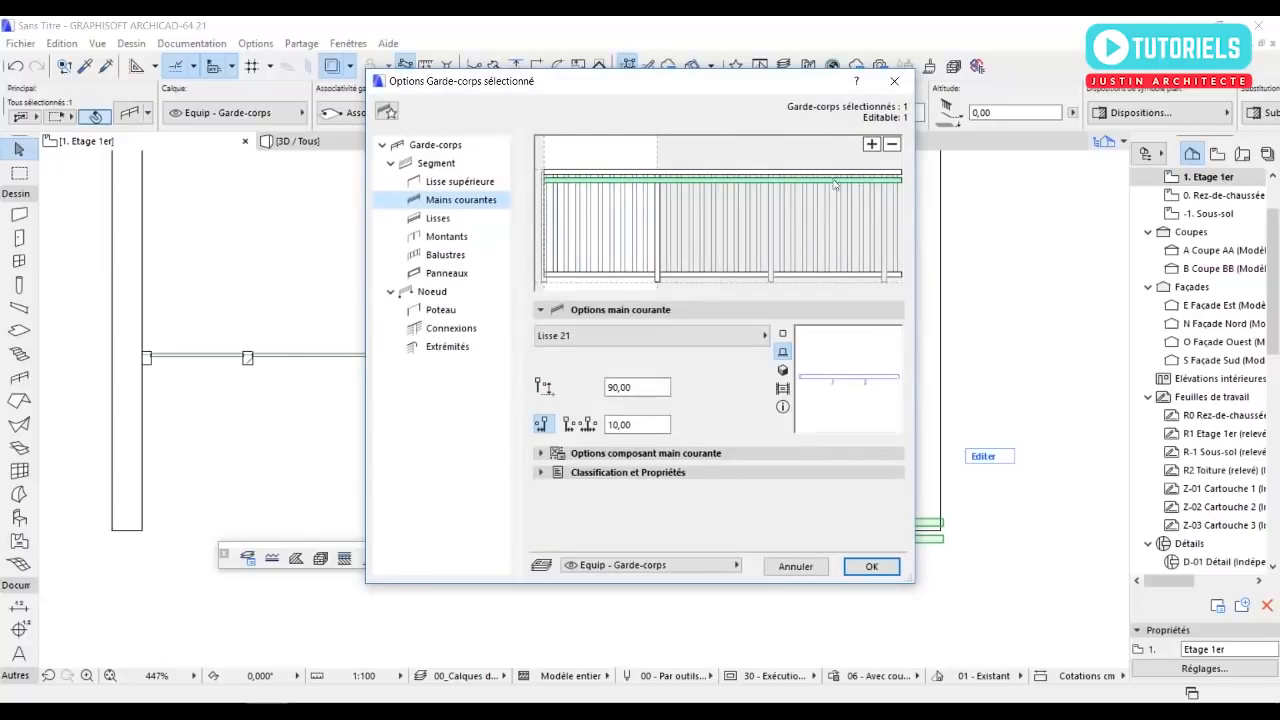
key("Return")
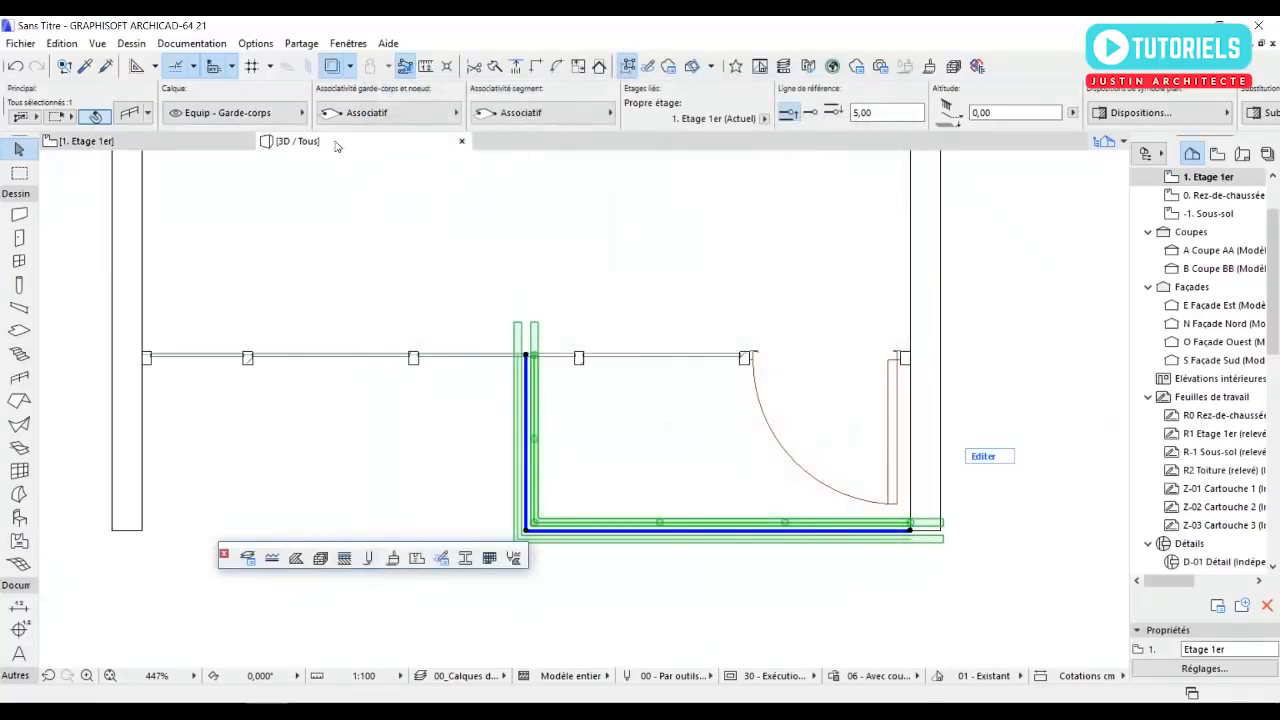
left_click(336, 146)
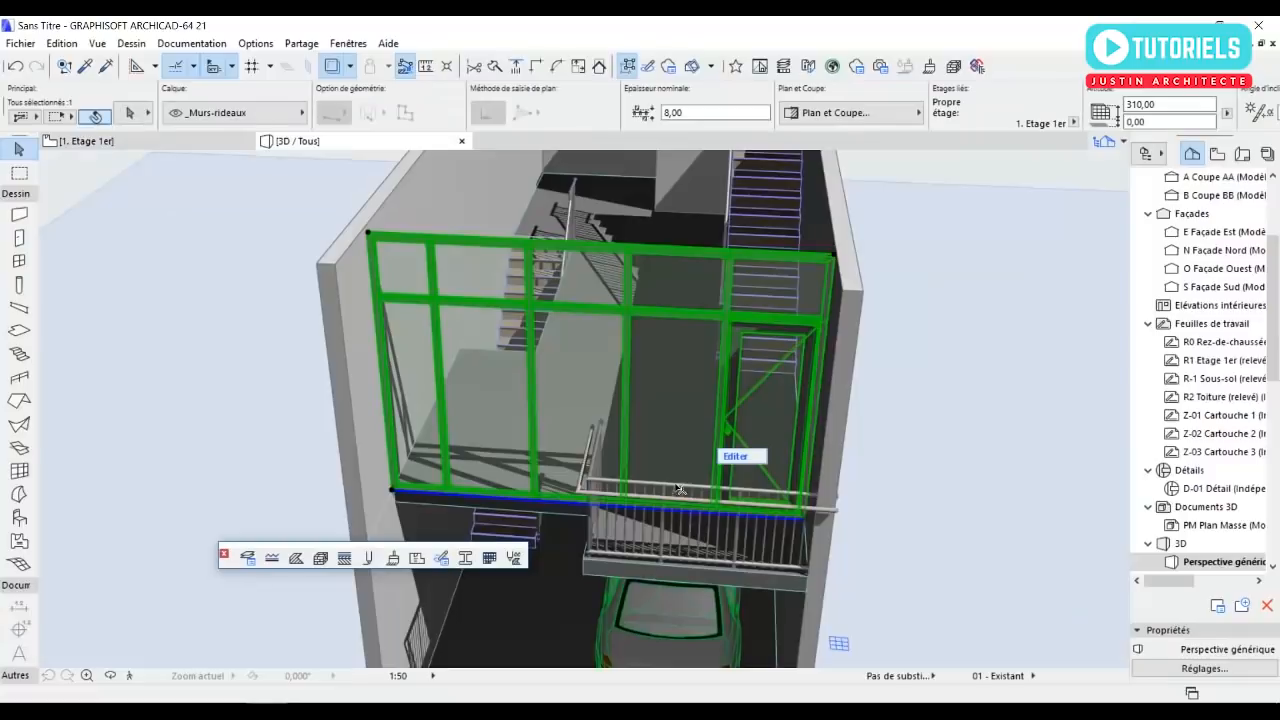
middle_click_drag(686, 398, 659, 469, "shift")
scroll(659, 469, "up", 8)
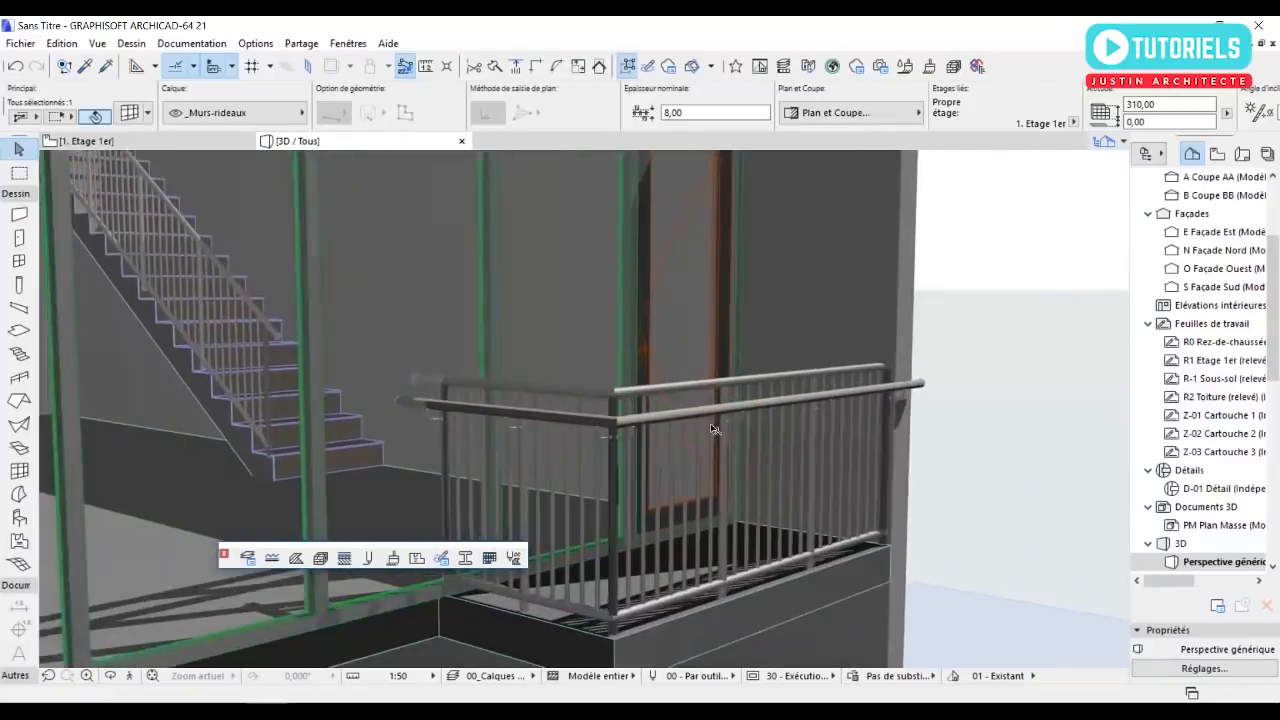
mouse_move(712, 428)
middle_mouse_down("shift")
mouse_move(819, 415)
mouse_move(711, 420)
middle_mouse_up("shift")
Remove the handrail (Mains courantes) from the balcony railing, keeping the top rail.
left_click(711, 420)
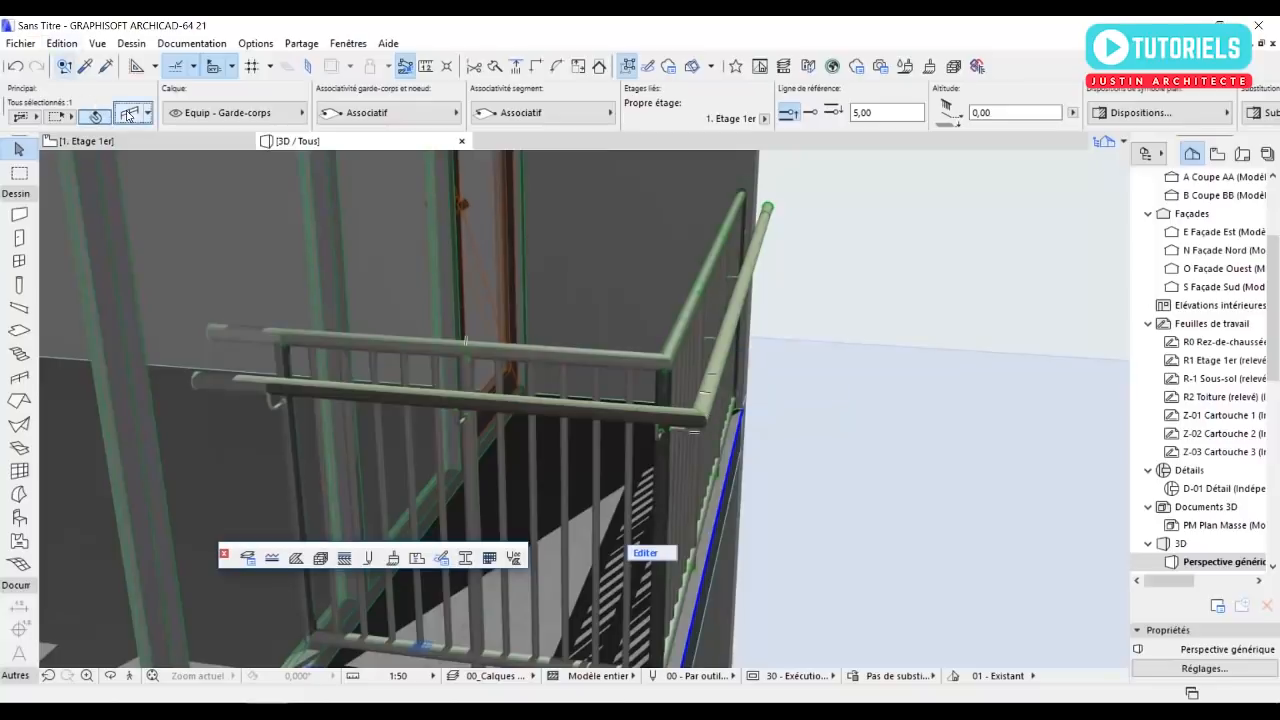
key("ctrl+t")
left_click(891, 146)
left_click(860, 566)
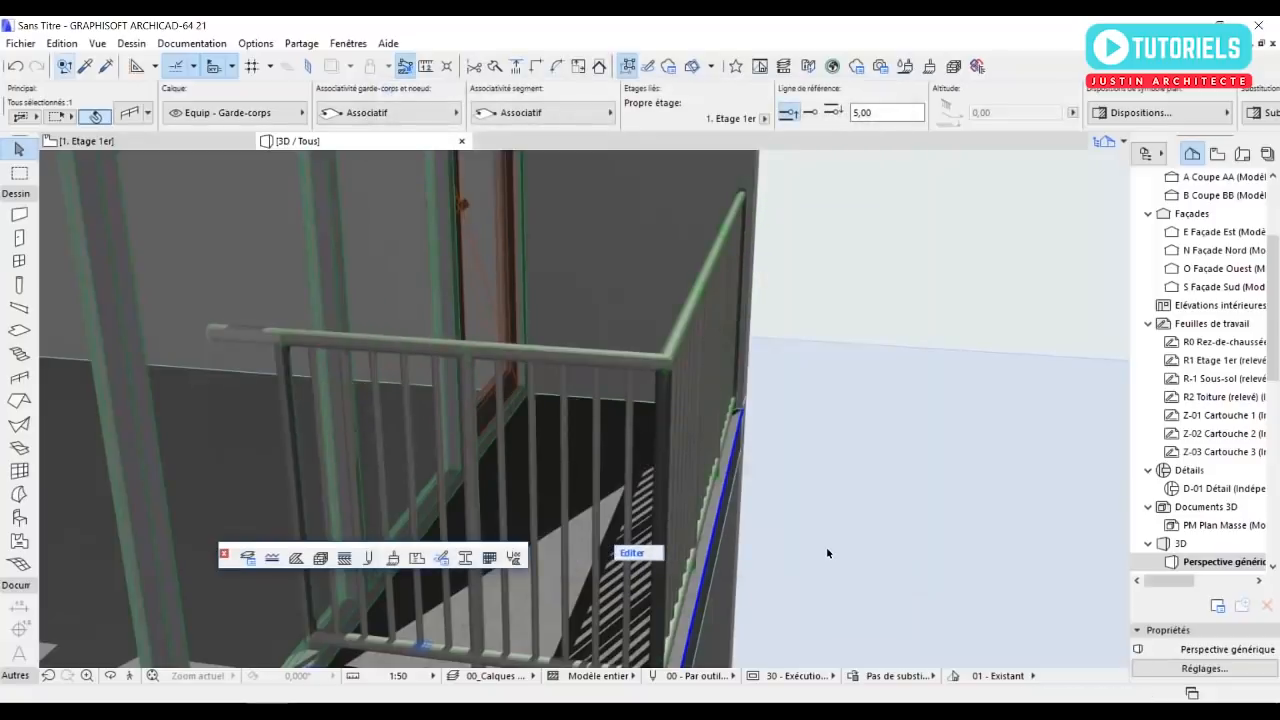
Examine the balcony railing and façade in 3D, and both stairs with their railing on the first-floor plan.
scroll(686, 403, "down", 3)
middle_click_drag(686, 403, 397, 418, "shift")
scroll(515, 441, "down", 5)
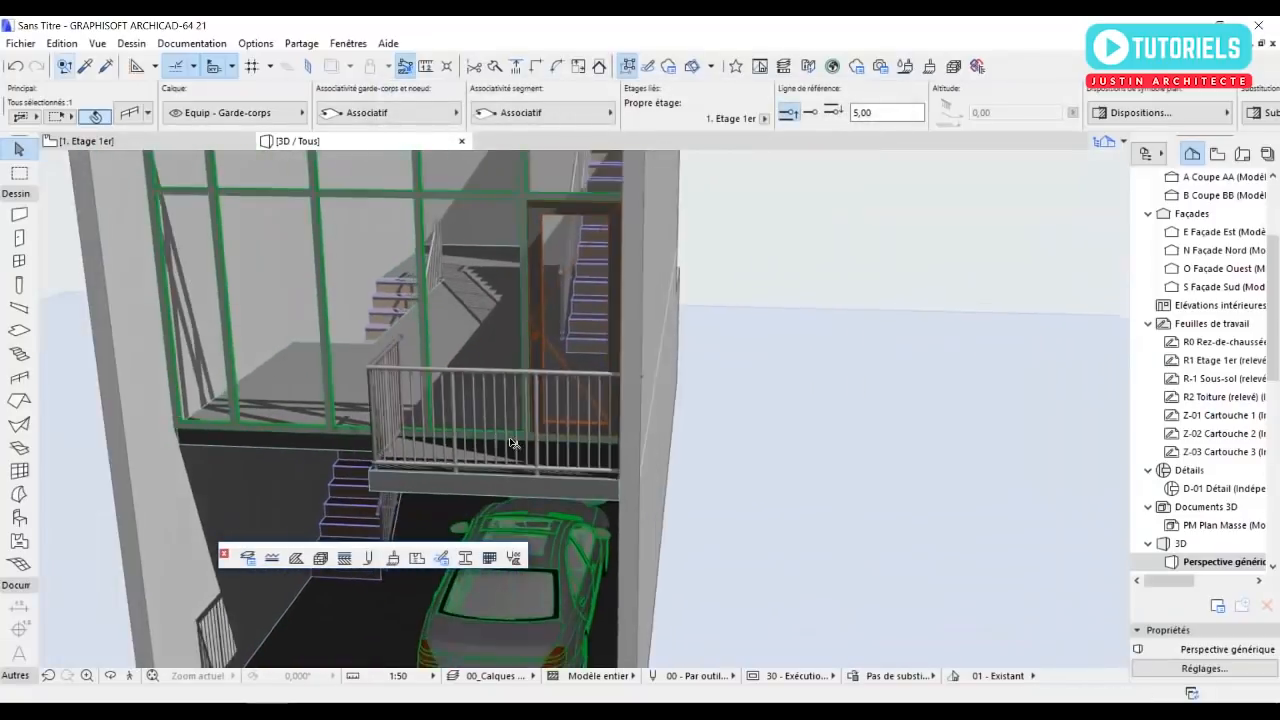
middle_click_drag(515, 441, 482, 494, "shift")
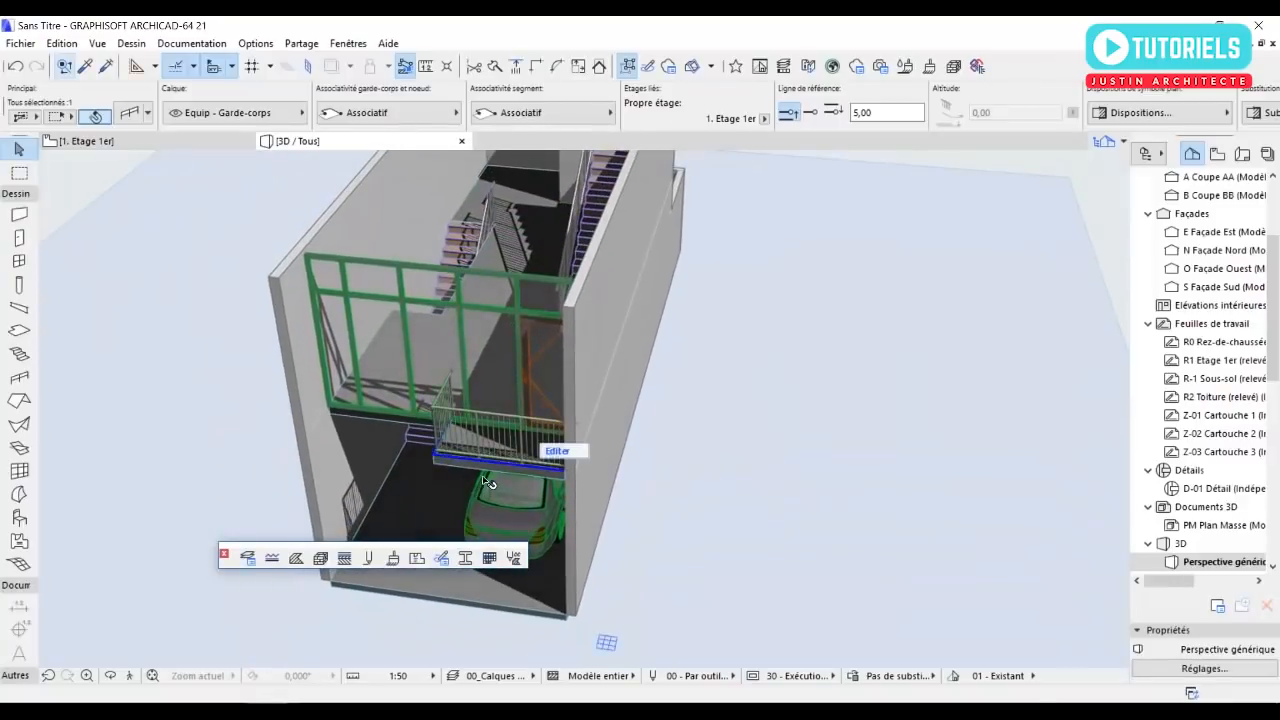
key("F2")
scroll(530, 475, "down", 5)
scroll(469, 410, "up", 4)
scroll(592, 218, "up", 6)
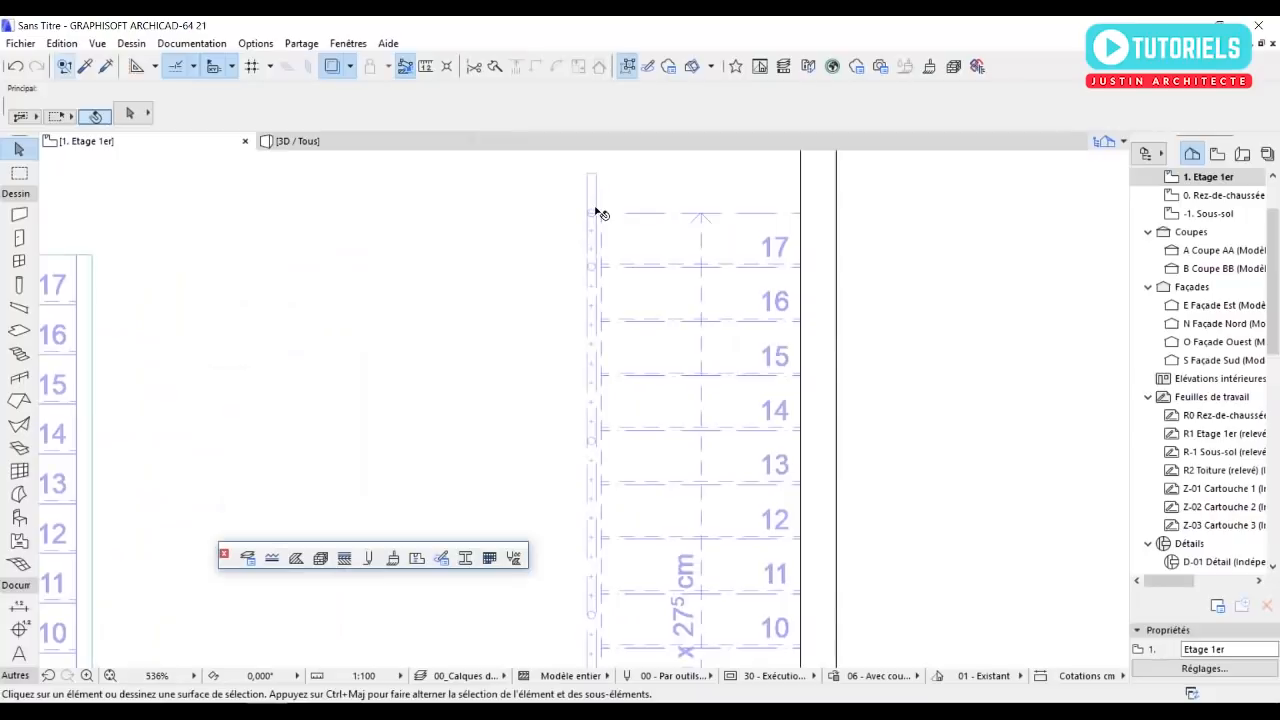
left_click(594, 206)
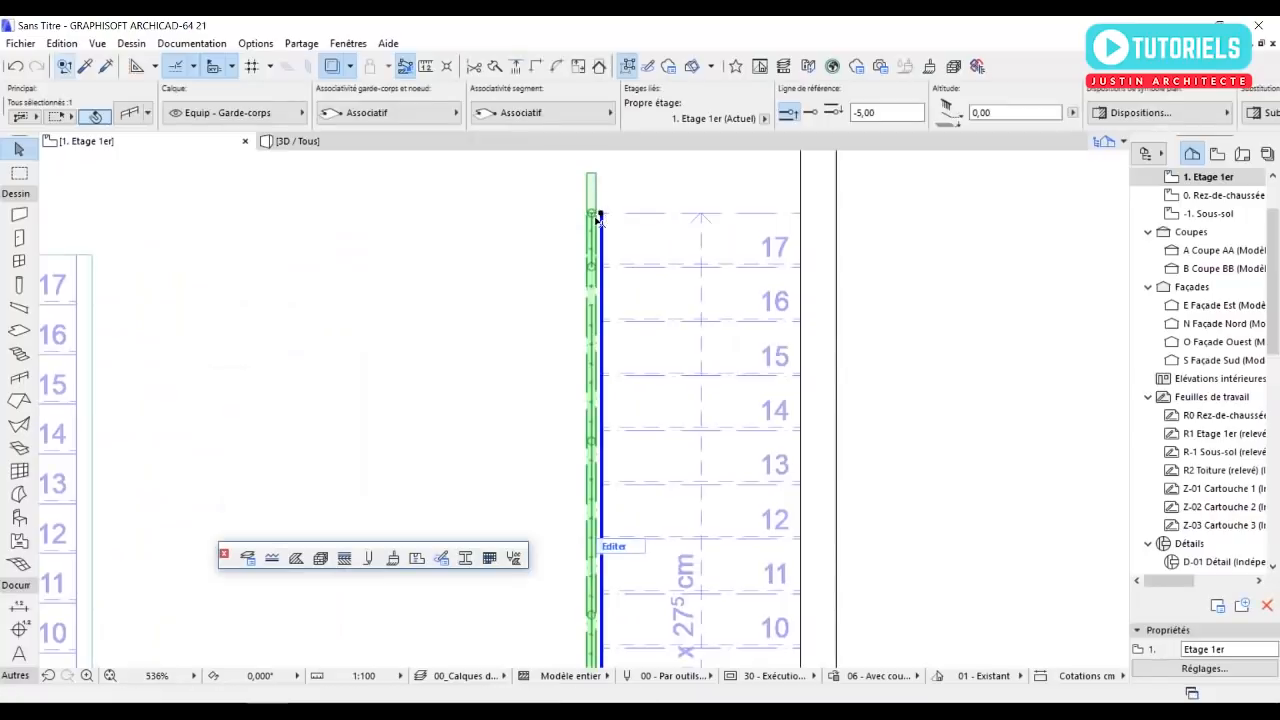
left_click(720, 318)
scroll(662, 310, "down", 5)
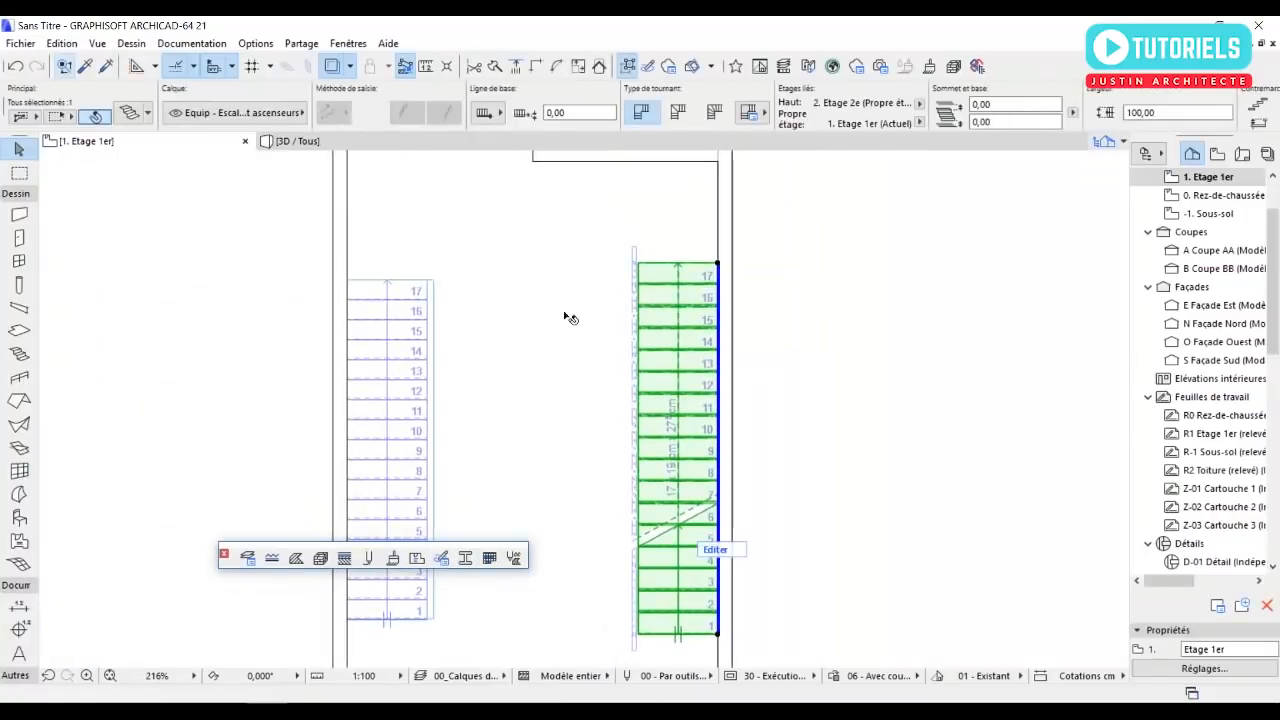
left_click(251, 322)
scroll(252, 322, "down", 4)
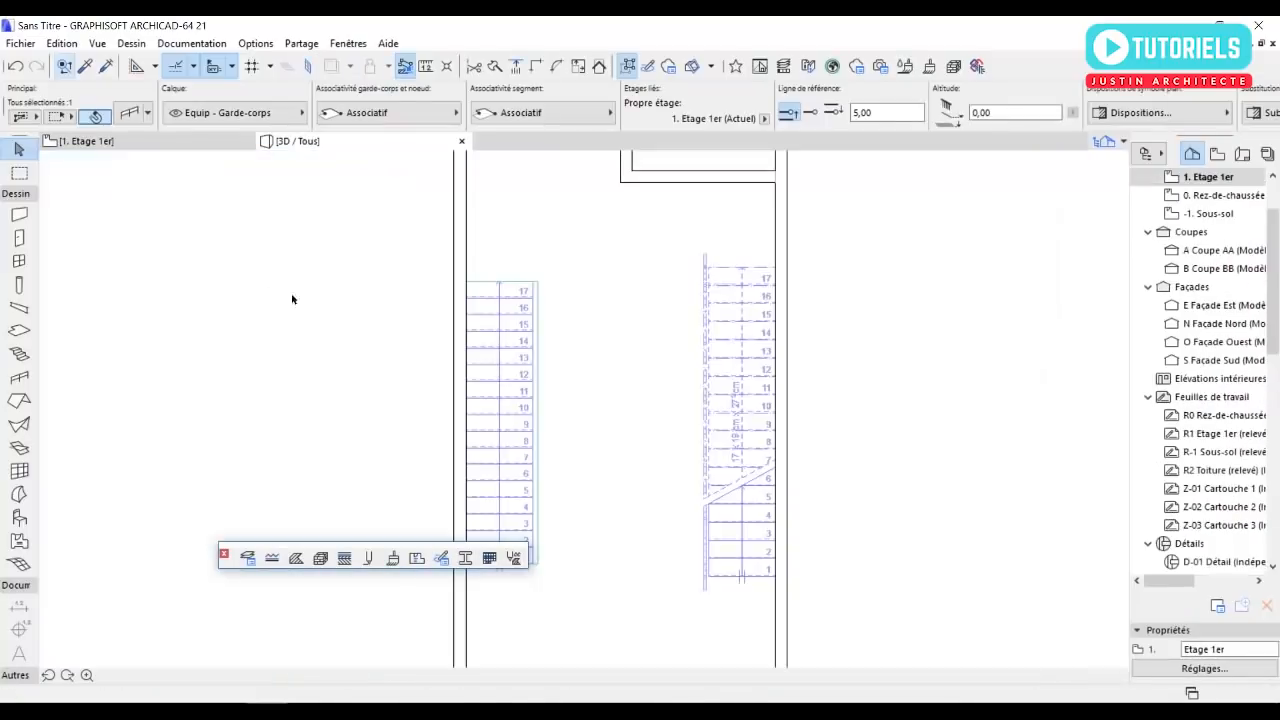
left_click(620, 417)
scroll(511, 431, "down", 3)
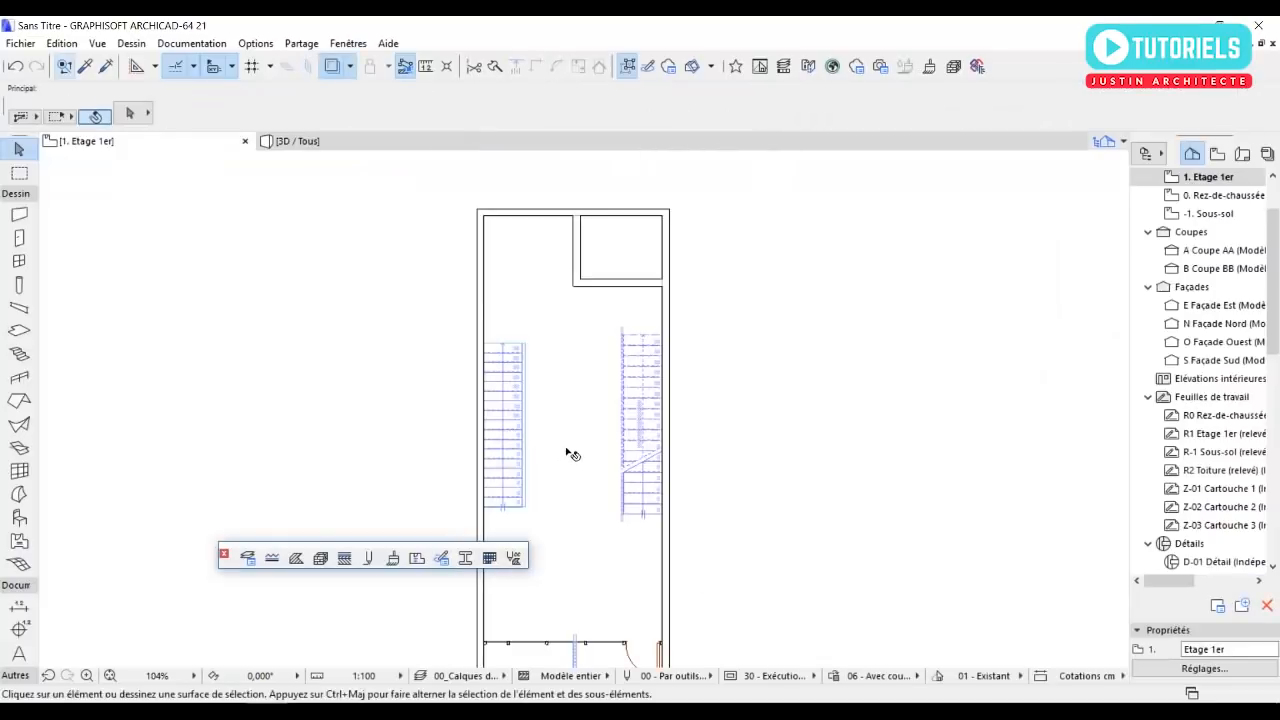
scroll(595, 481, "up", 5)
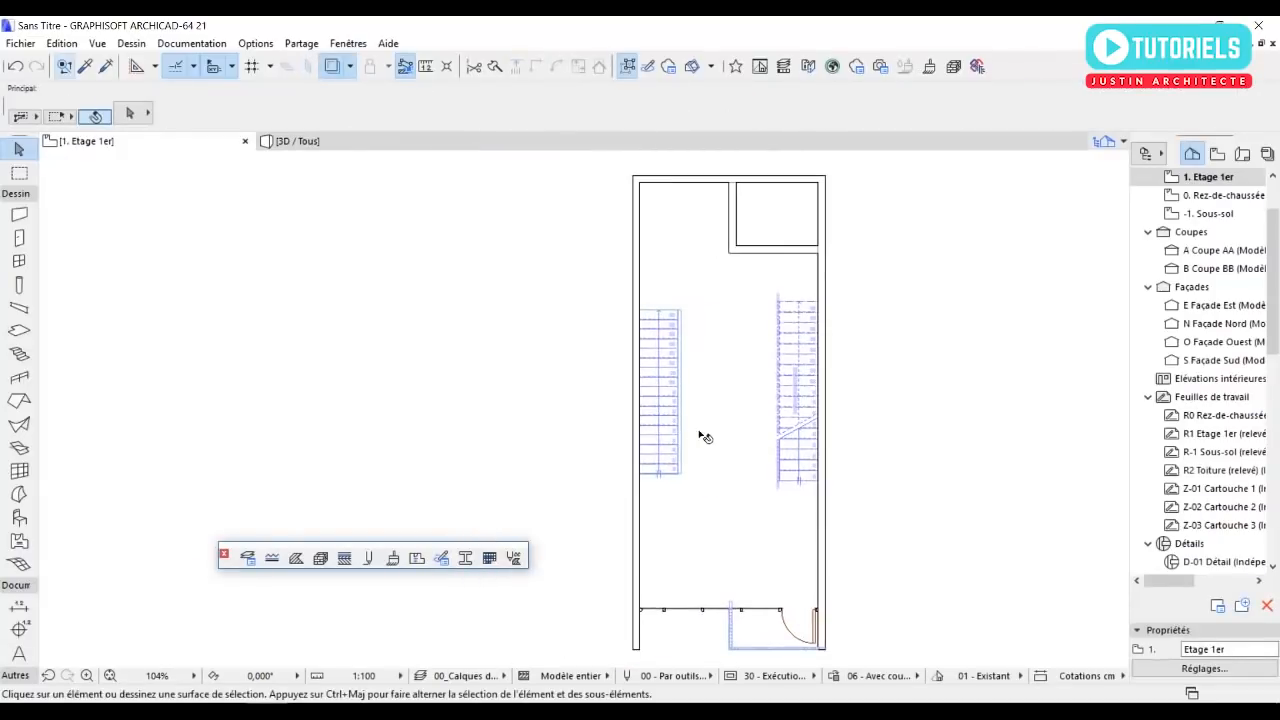
Place a railing along the southern edge of the west stair opening, continuing up its eastern edge to the northeast corner.
middle_click_drag(684, 409, 692, 443)
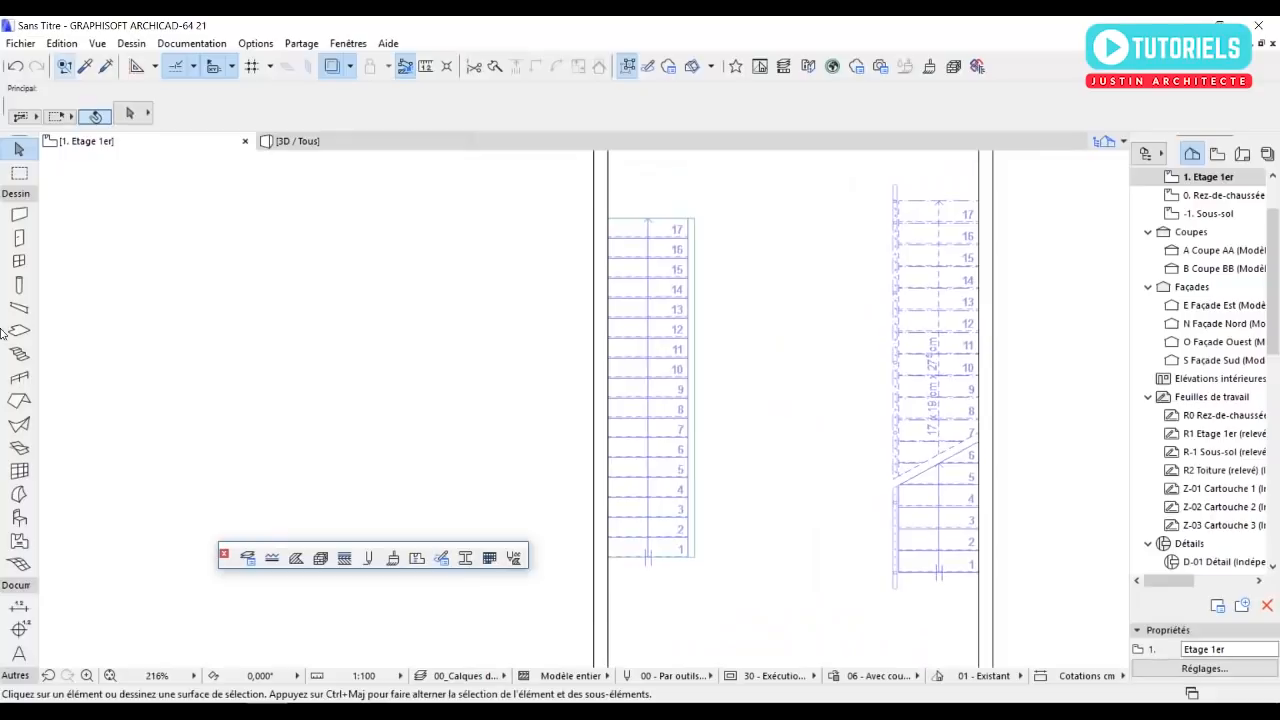
left_click(20, 378)
scroll(655, 587, "up", 4)
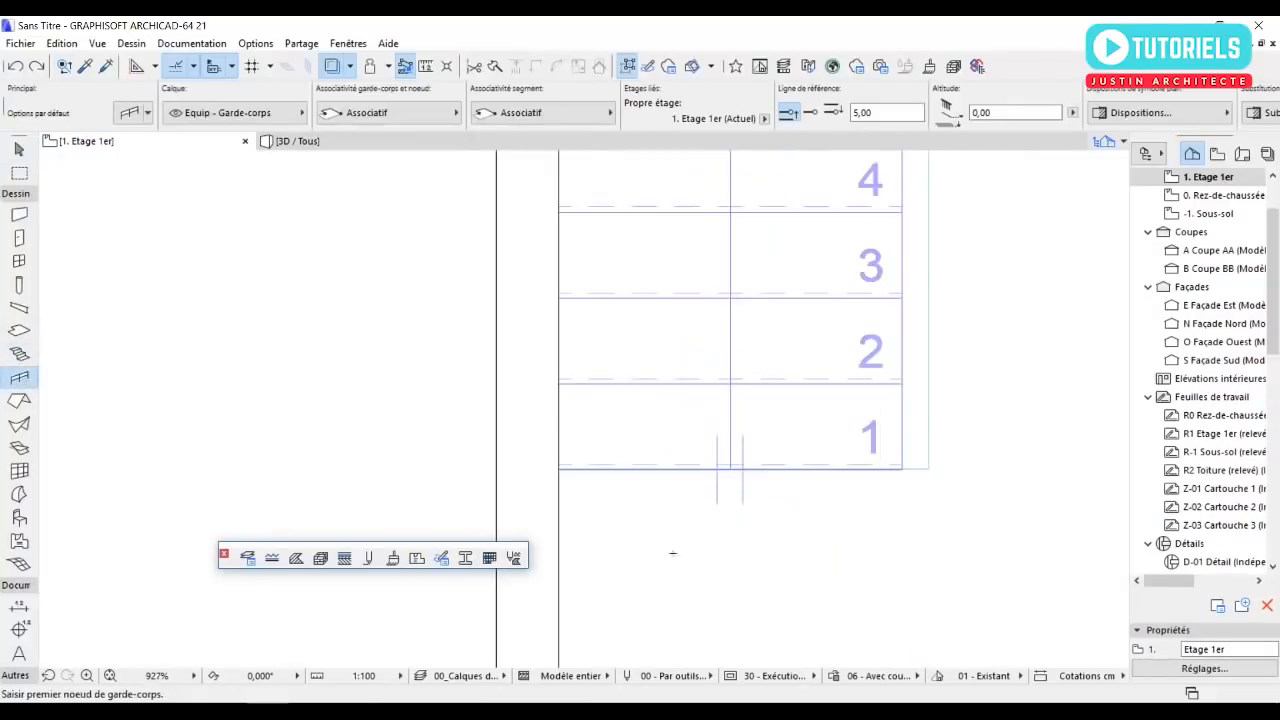
left_click(561, 477)
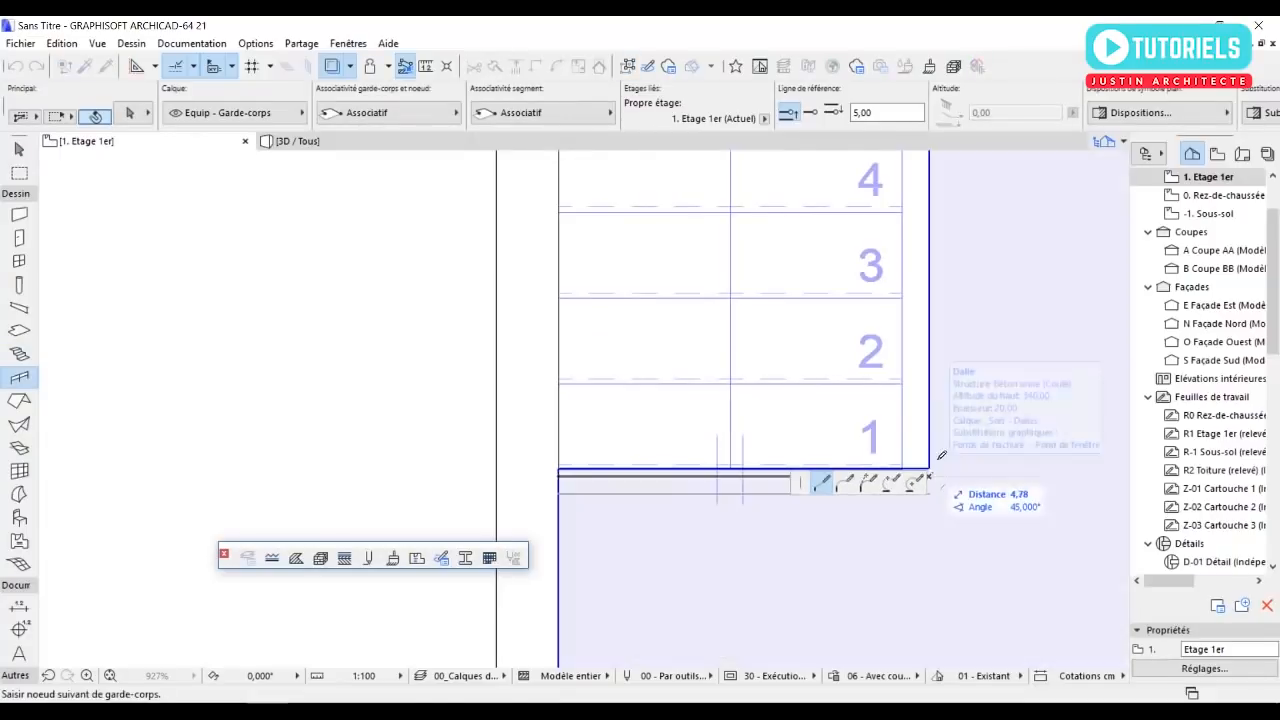
scroll(940, 470, "down", 5)
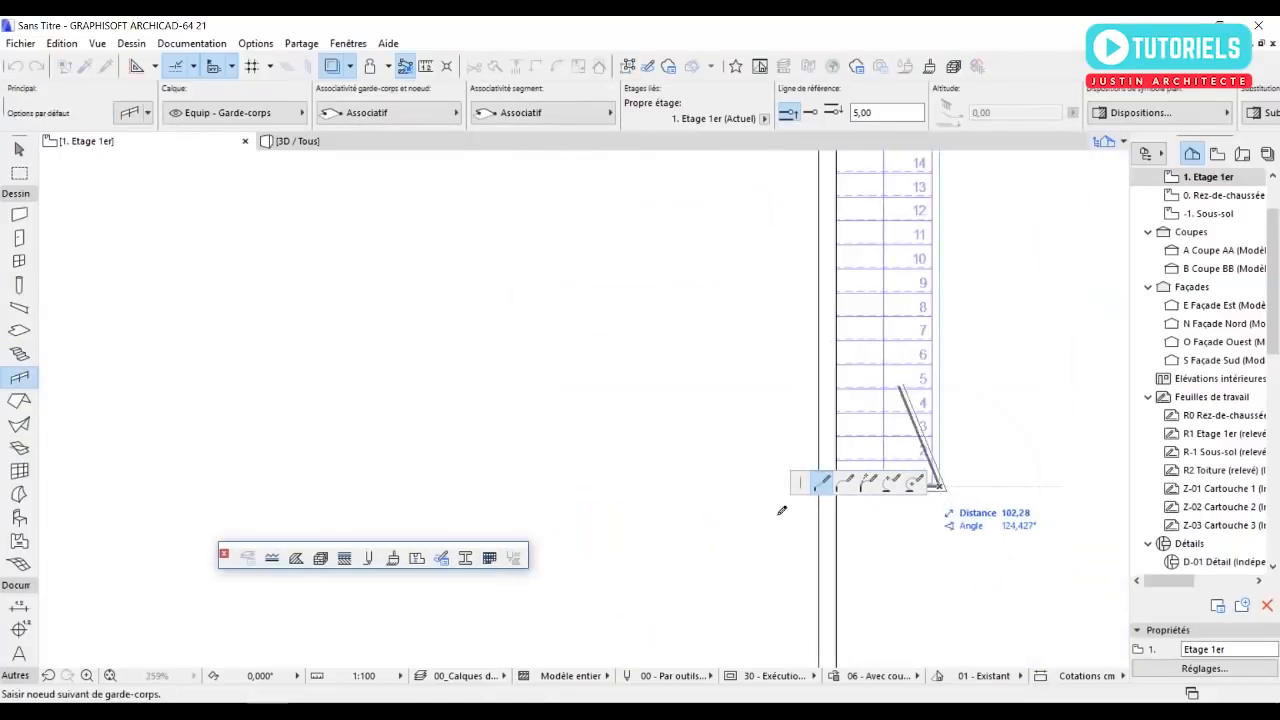
middle_click_drag(797, 493, 709, 563)
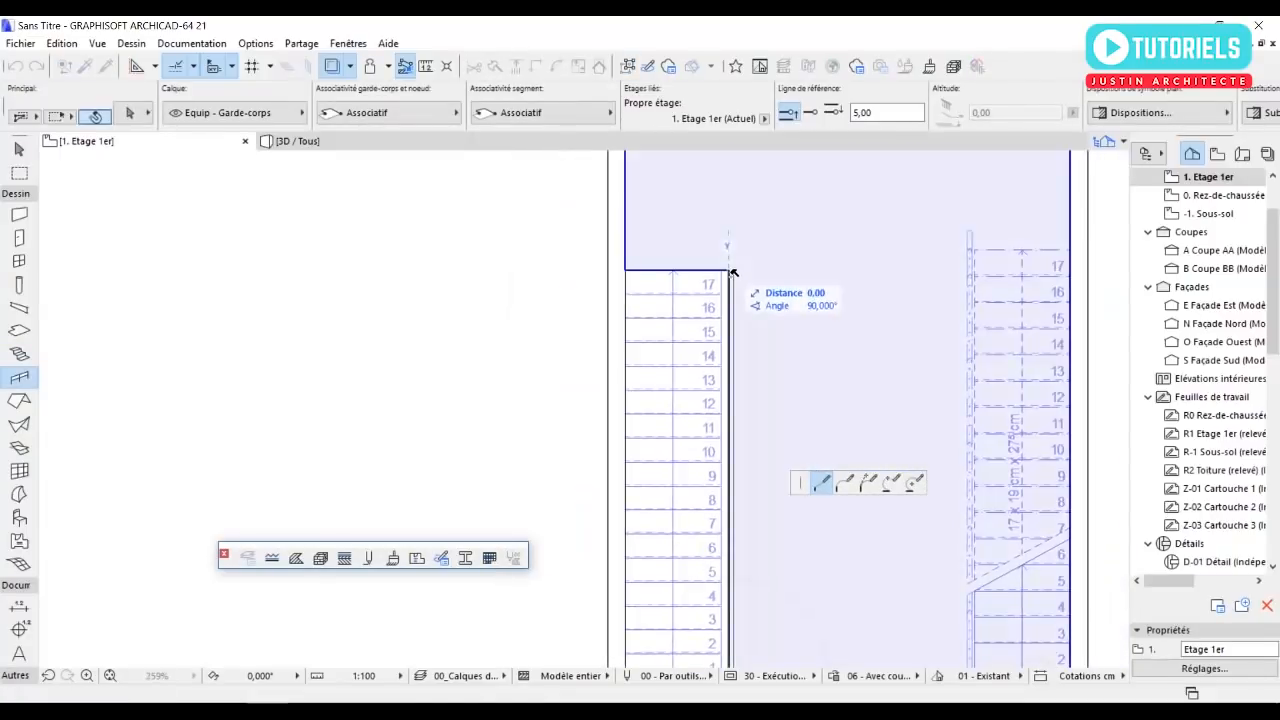
double_click(734, 272)
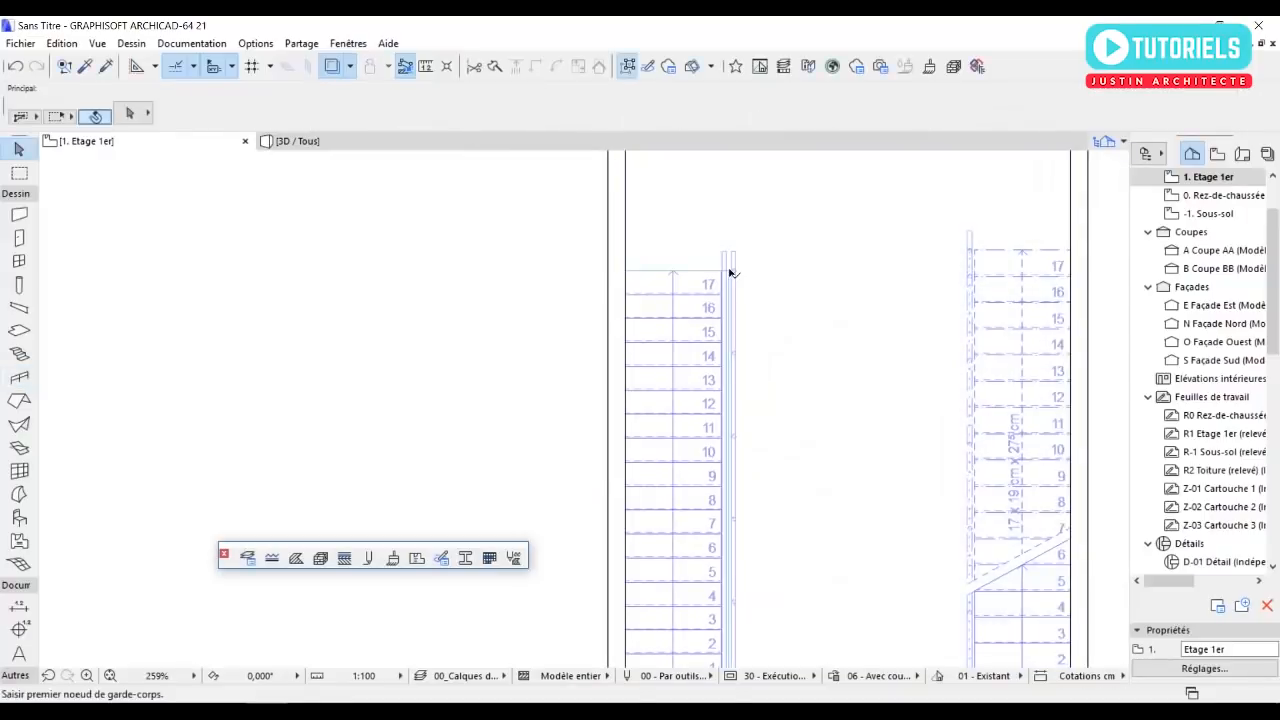
Examine the stair-opening railing's shape and settings in 3D, including how it sits beside the stairs and the rest of the house.
key("F3")
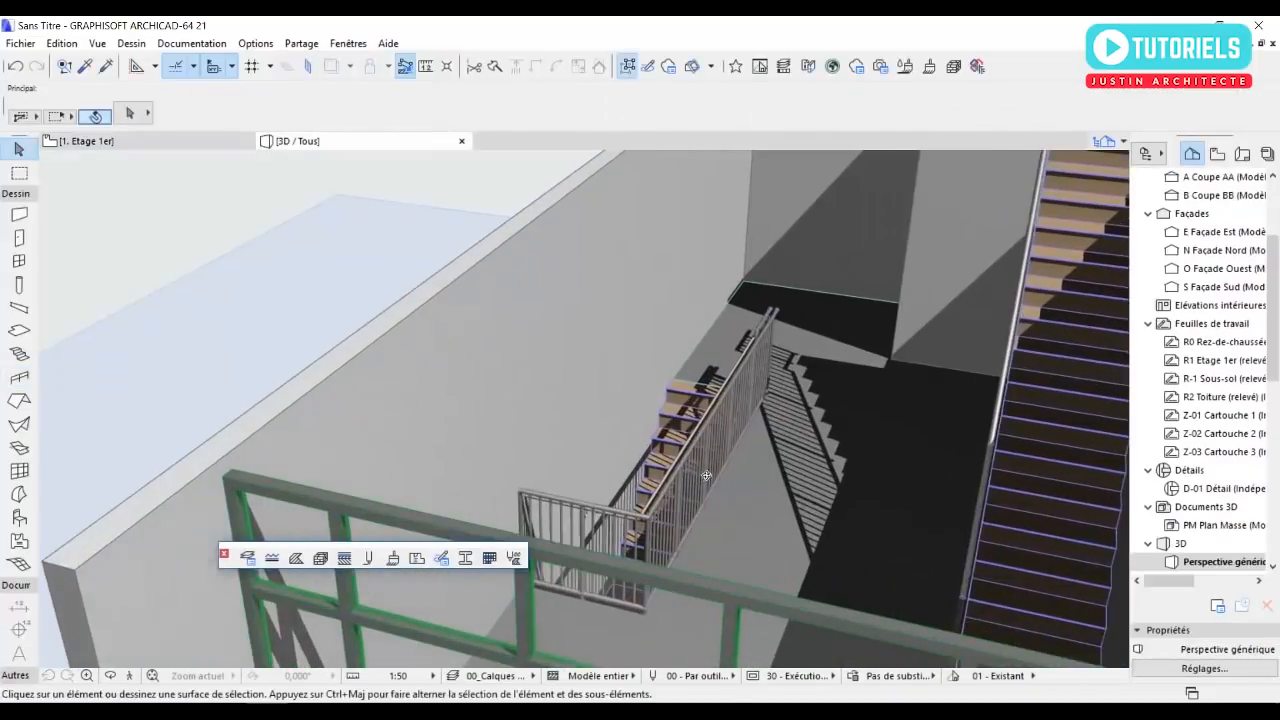
middle_click_drag(706, 476, 780, 498, "shift")
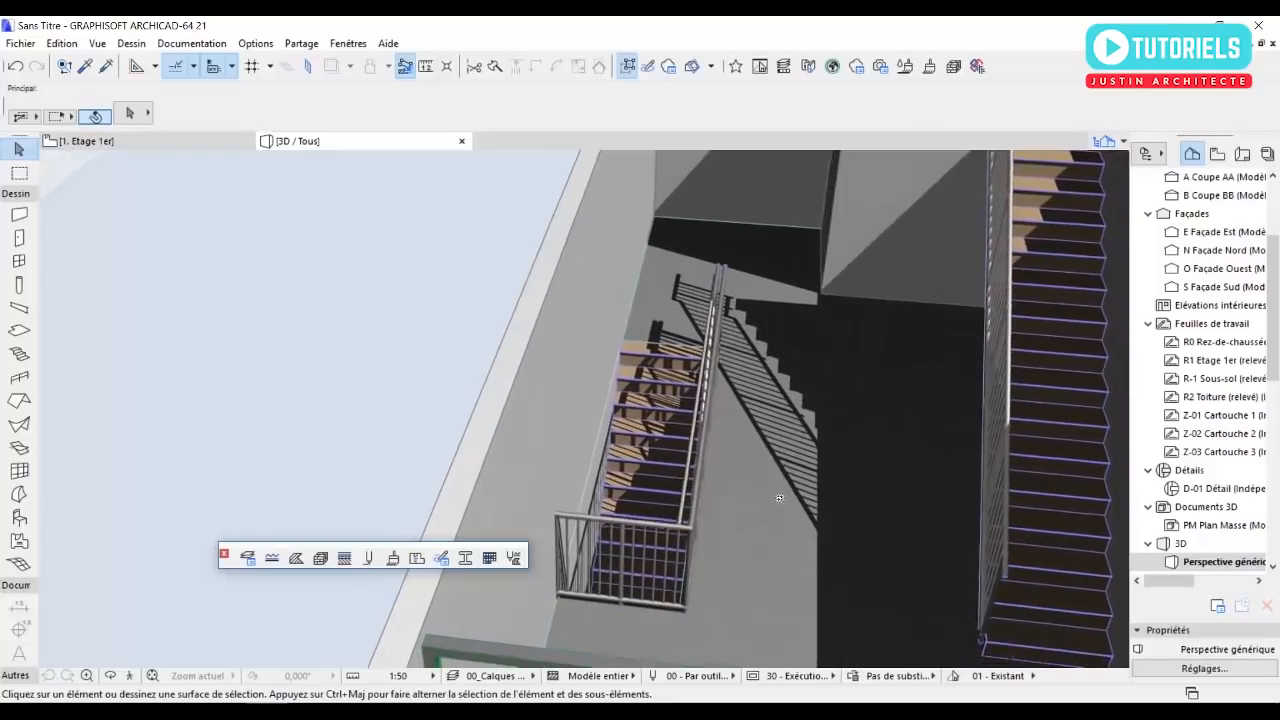
scroll(641, 490, "up", 4)
middle_click_drag(675, 530, 629, 468, "shift")
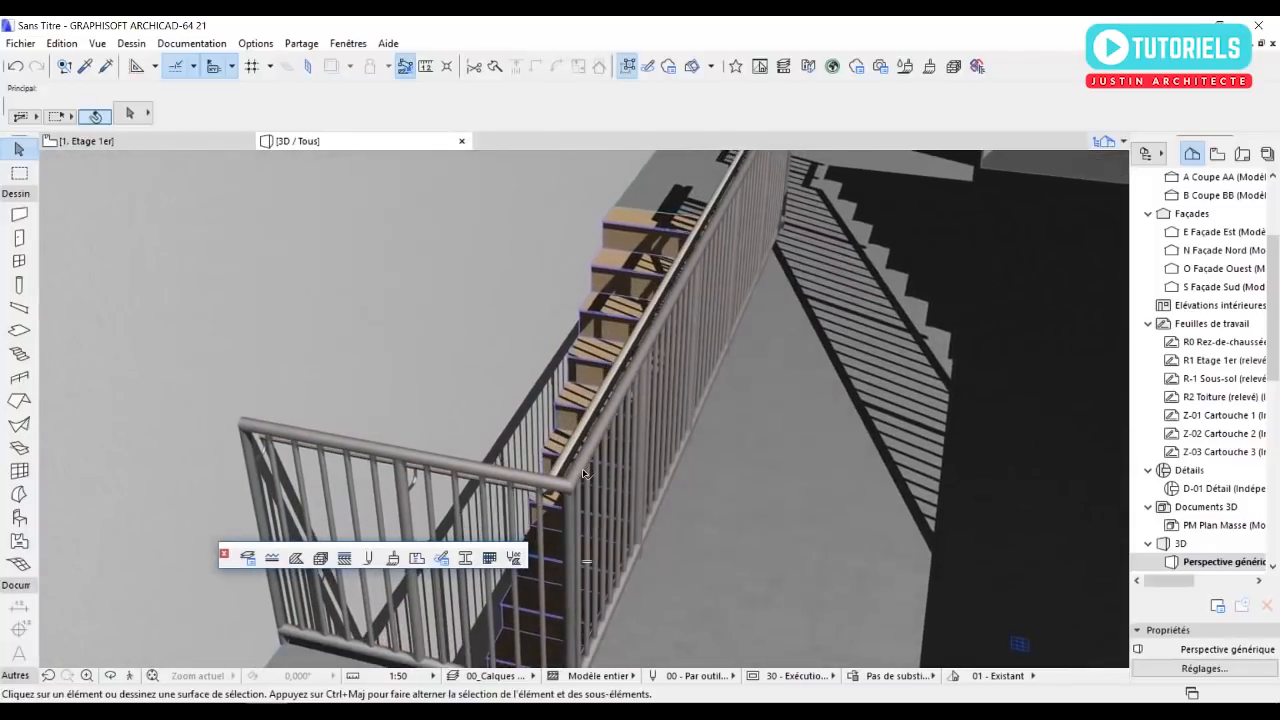
left_click(585, 473)
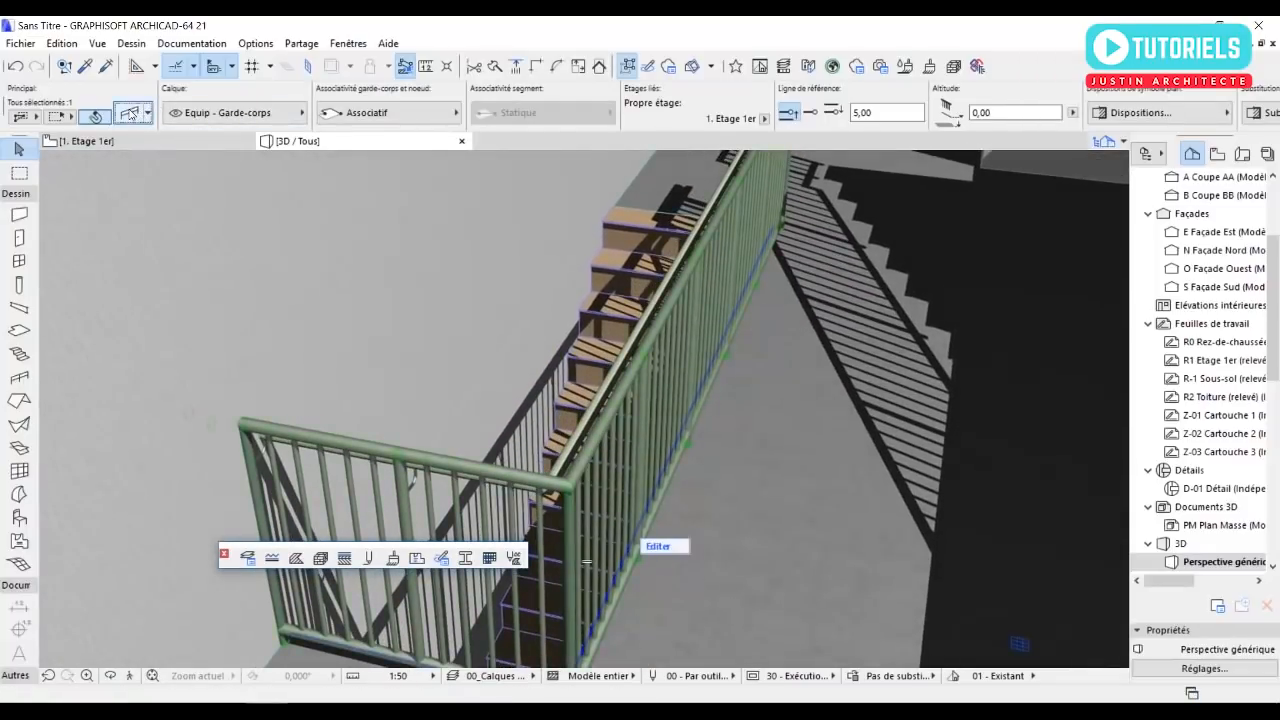
left_click(129, 114)
left_click(892, 147)
left_click(871, 566)
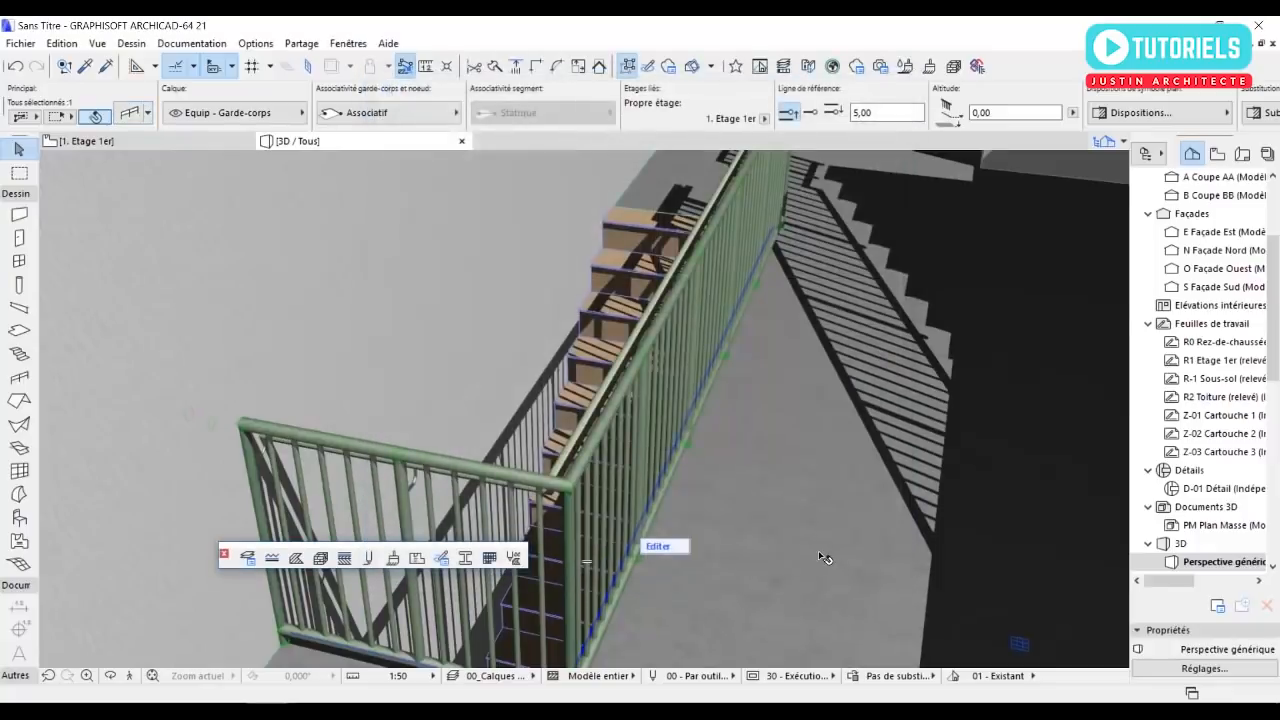
scroll(625, 430, "down", 10)
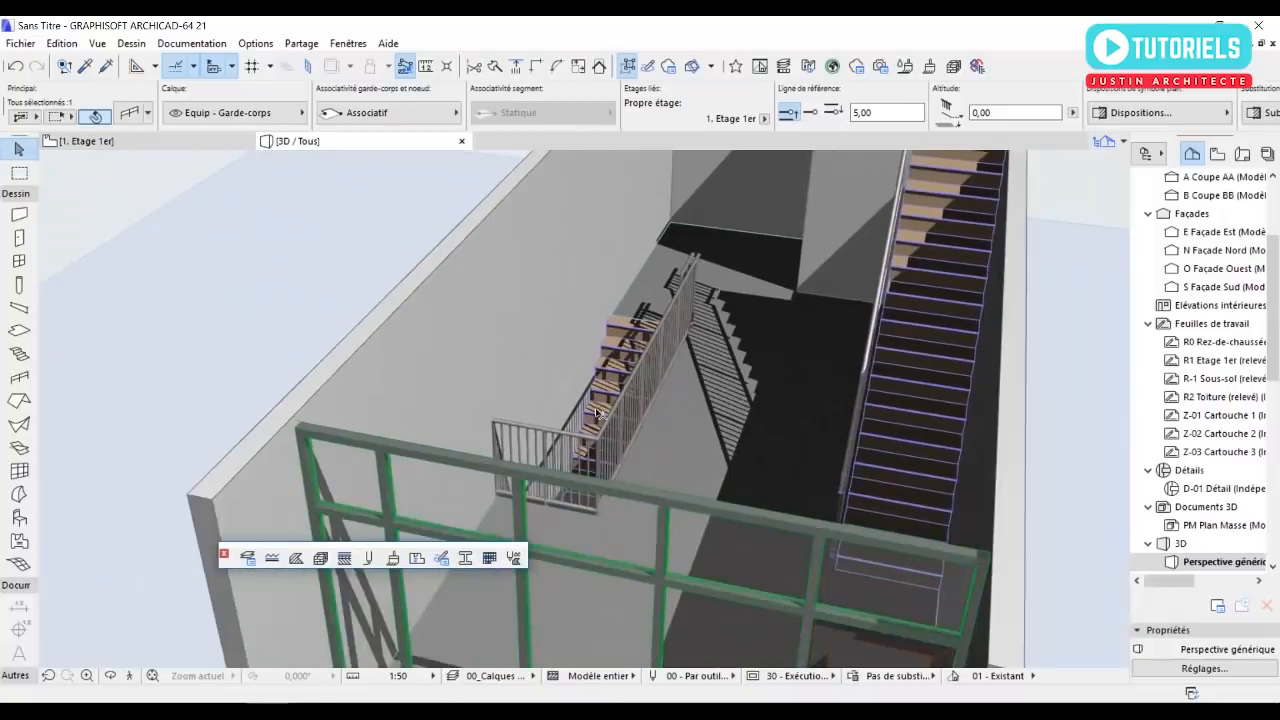
left_click(415, 383)
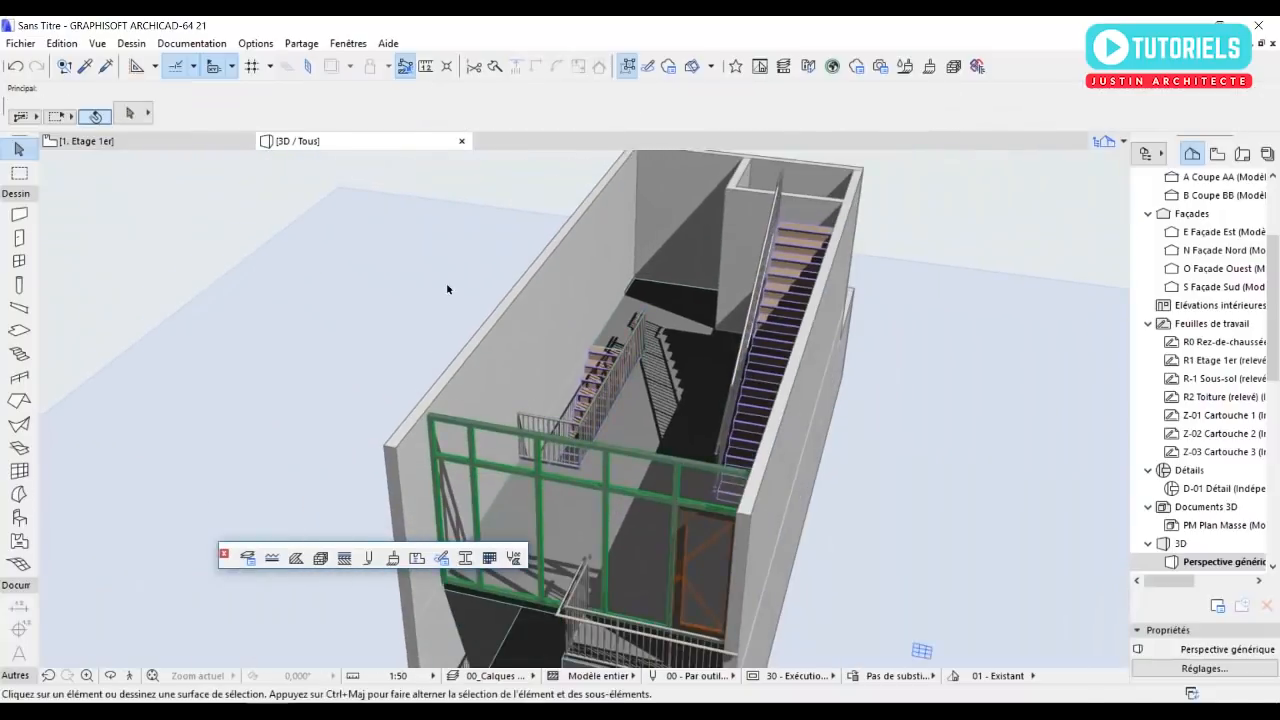
scroll(458, 353, "down", 5)
middle_click_drag(456, 336, 677, 506, "shift")
Place a 90 × 210 cm Porte 21 door in the small northeast room's southern wall, swinging into the room.
key("F2")
scroll(670, 432, "down", 4)
middle_click_drag(701, 462, 694, 453)
scroll(694, 453, "down", 1)
scroll(680, 307, "up", 5)
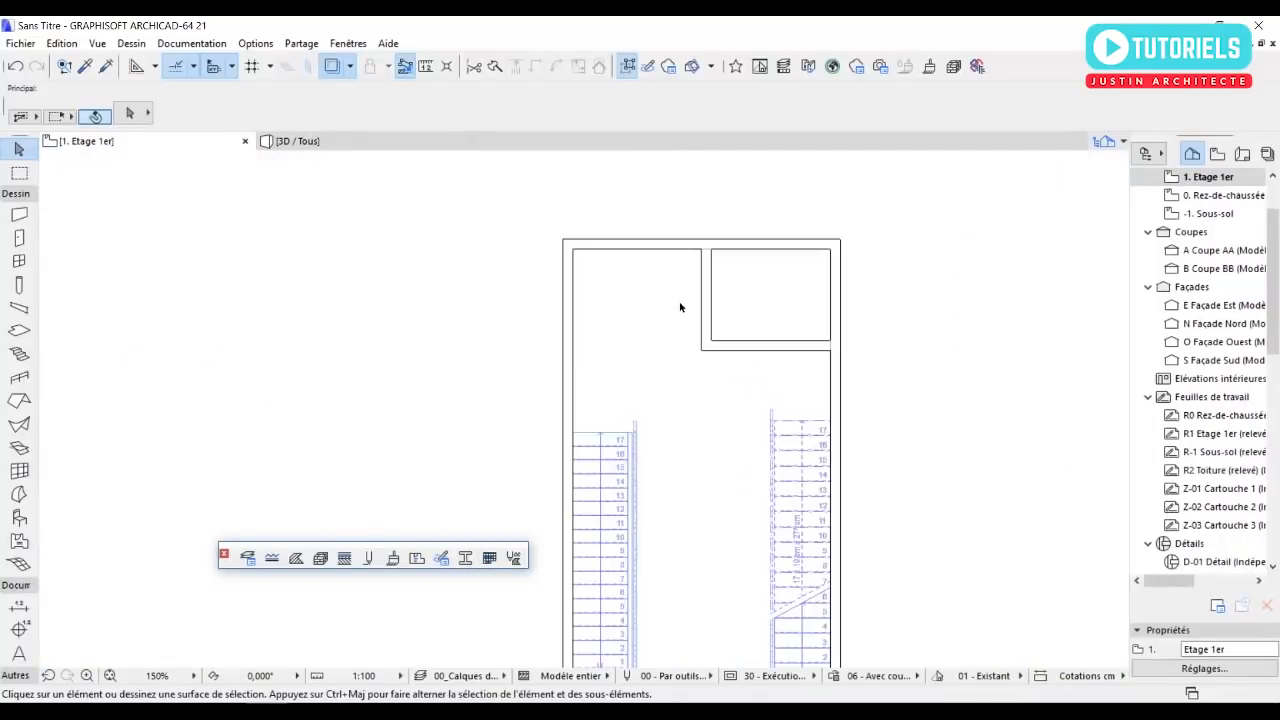
left_click(19, 239)
scroll(579, 329, "up", 3)
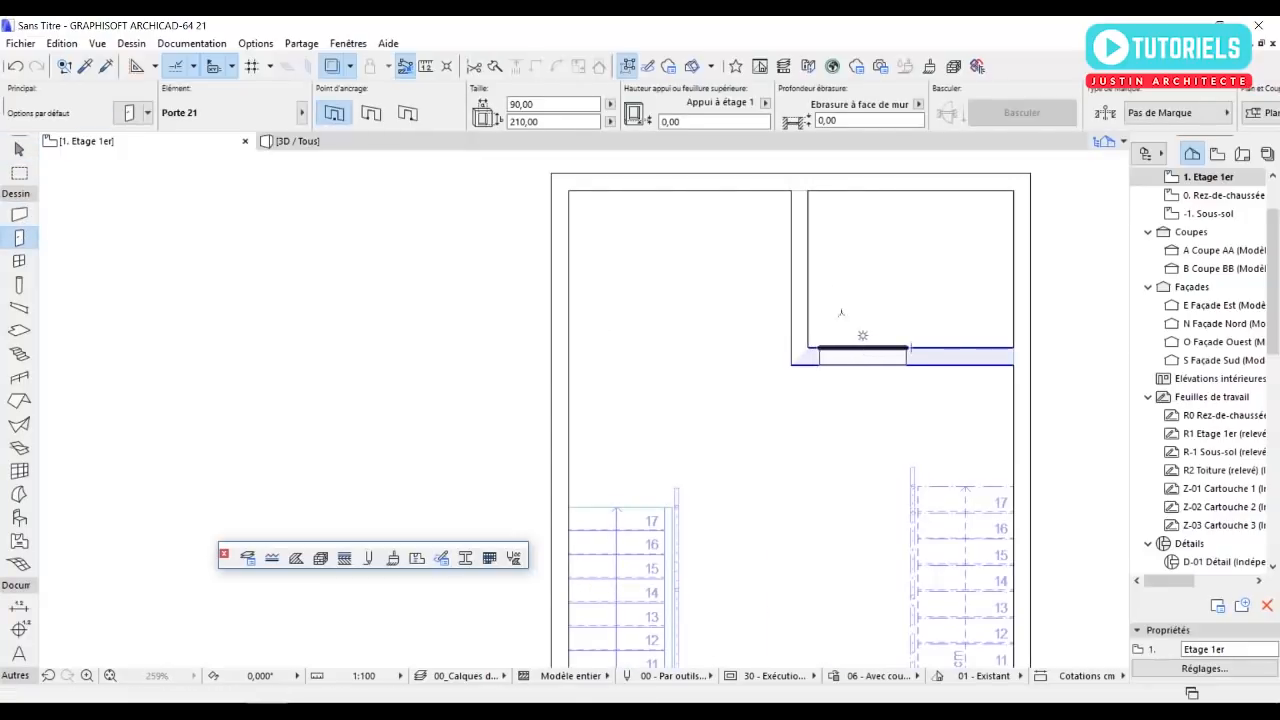
left_click(840, 313)
left_click(711, 195)
middle_click_drag(776, 400, 720, 349)
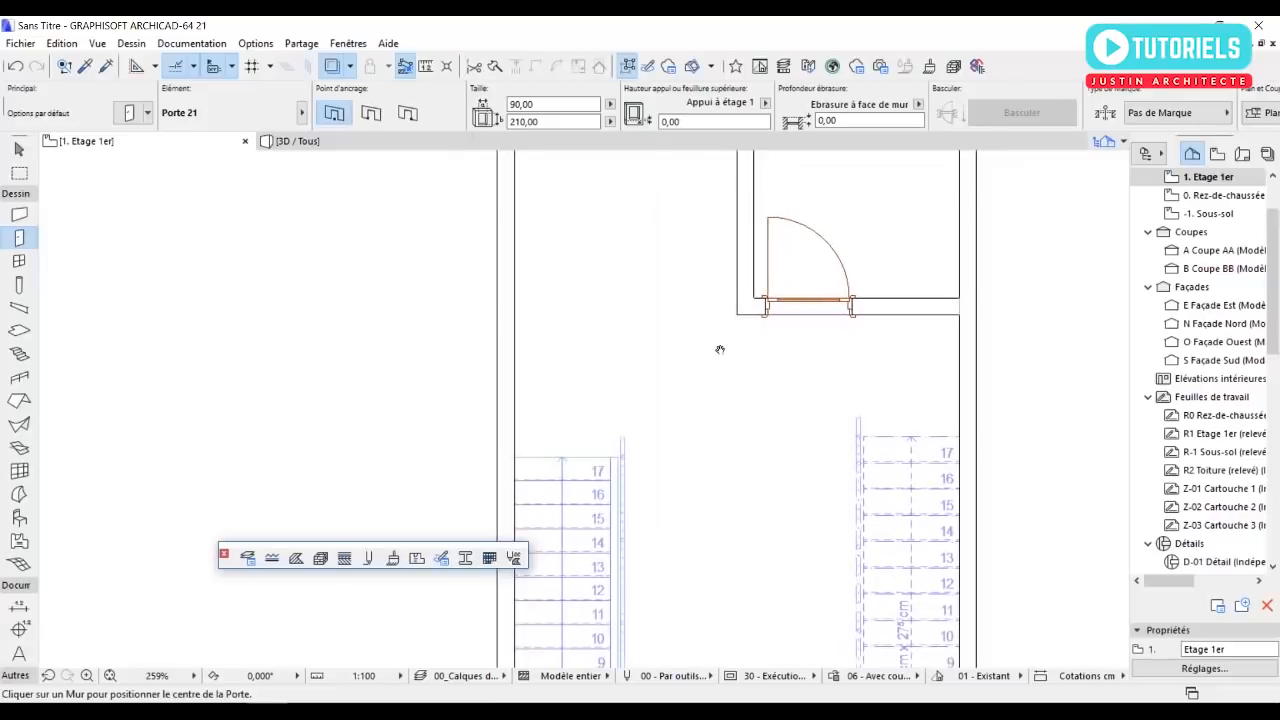
middle_click_drag(638, 282, 721, 413)
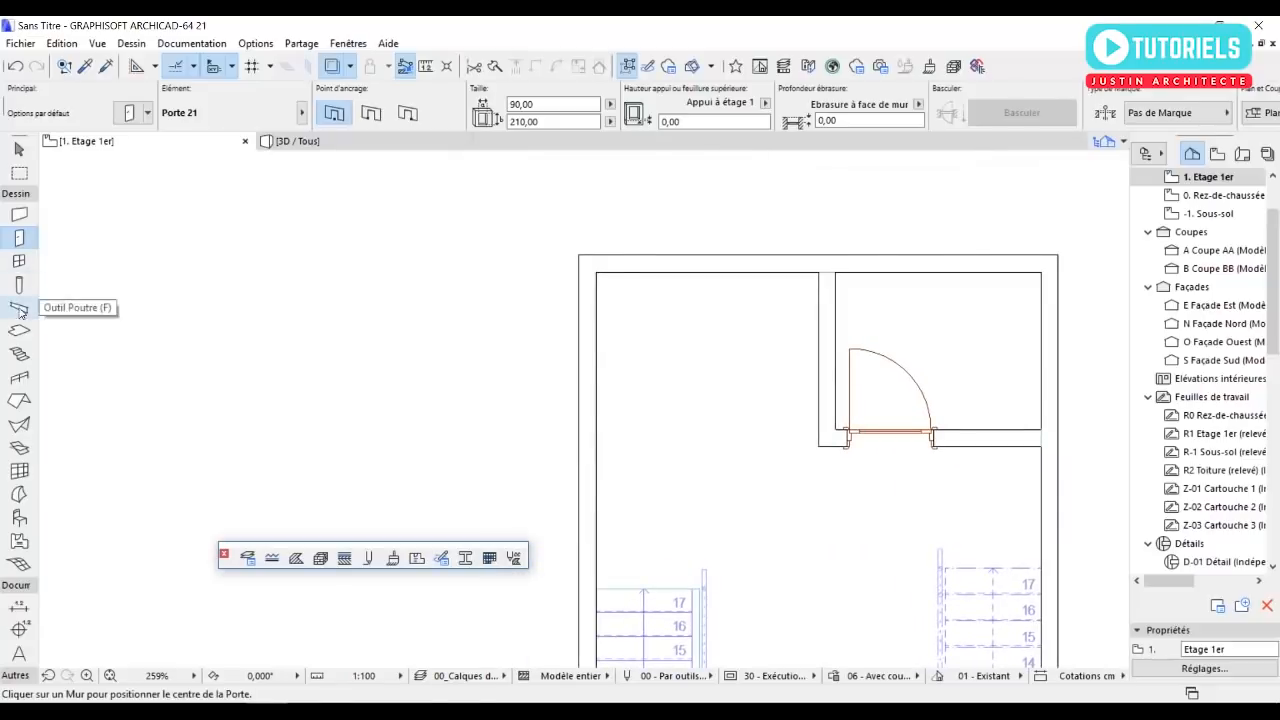
key("Escape")
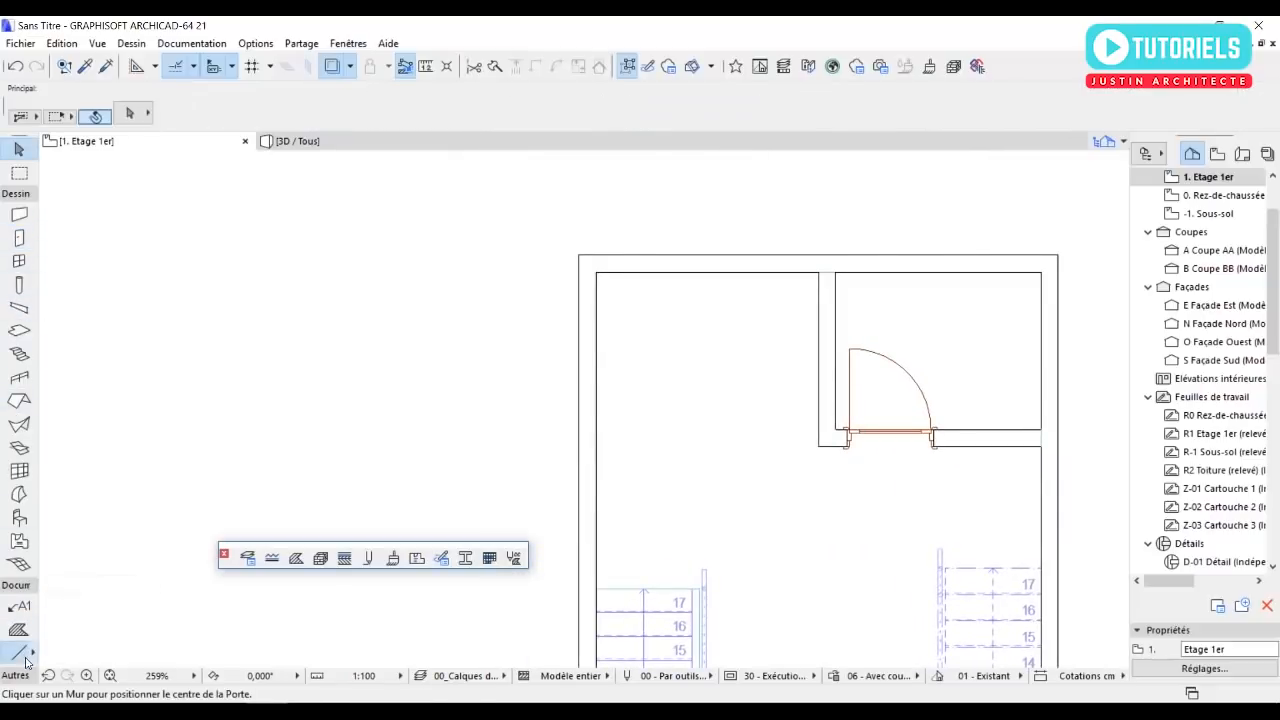
Draw a shallow rectangular outline along the north wall, spanning from the west wall to the small room's partition.
left_click(22, 655)
scroll(659, 378, "up", 2)
left_click(569, 230)
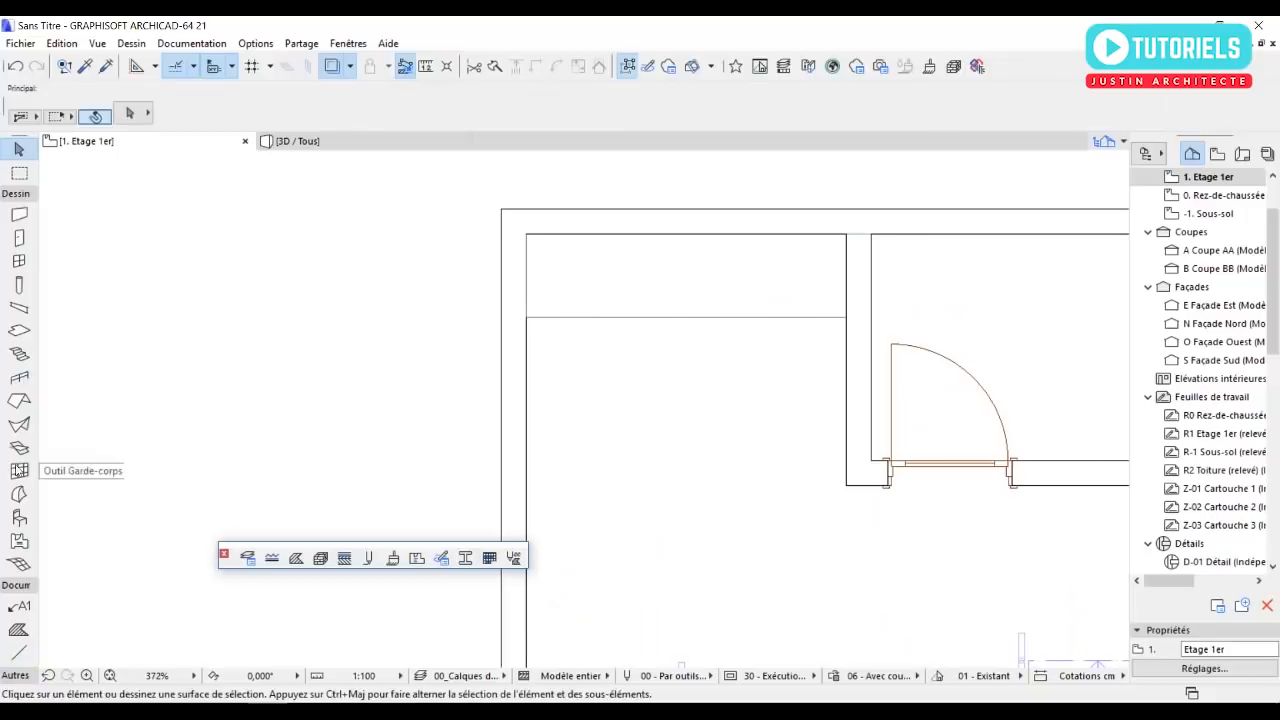
Choose the Disposition canapé 21 furniture object and turn off its lower seats (Siège en bas).
scroll(655, 500, "down", 4)
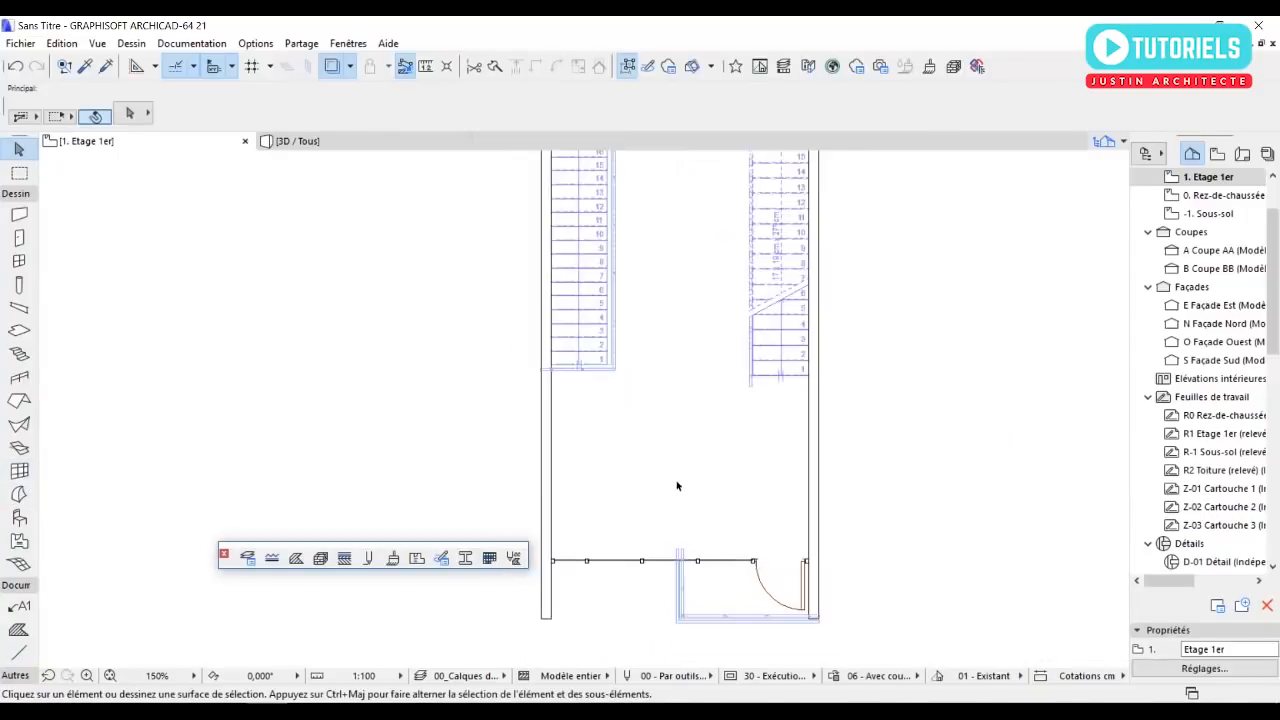
double_click(19, 517)
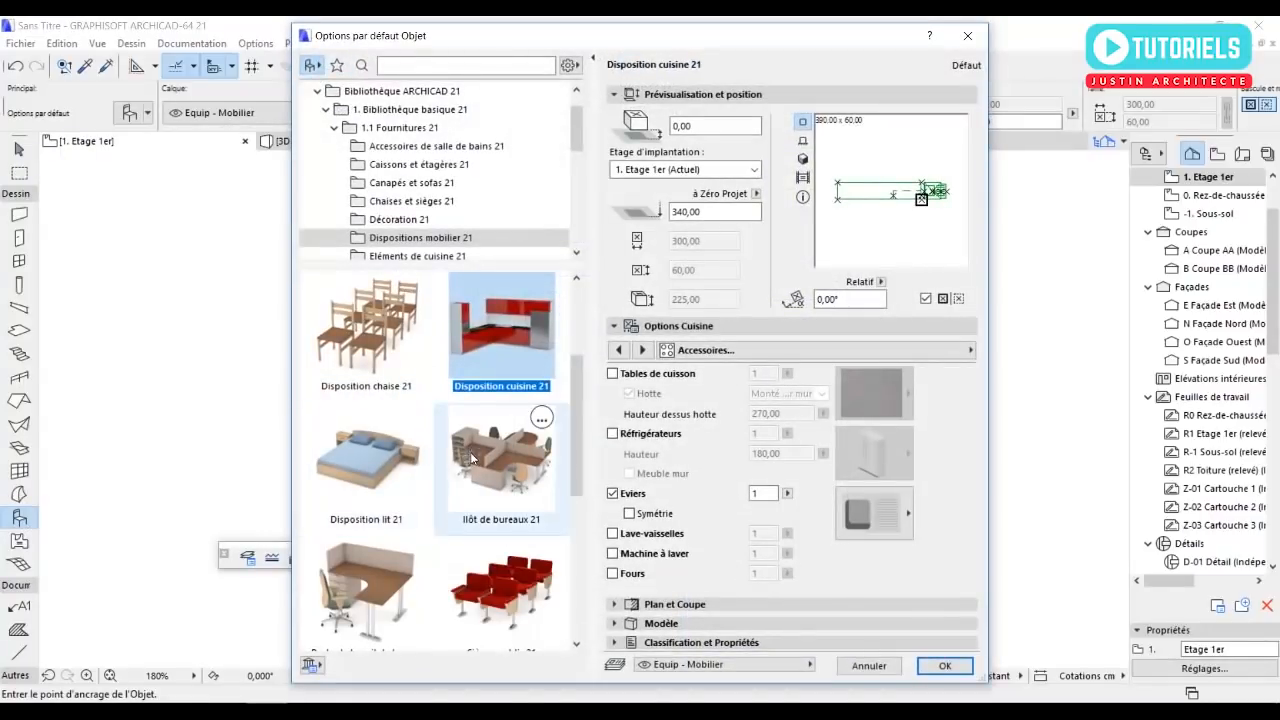
scroll(480, 528, "down", 3)
scroll(480, 528, "up", 3)
scroll(470, 470, "up", 2)
left_click(522, 399)
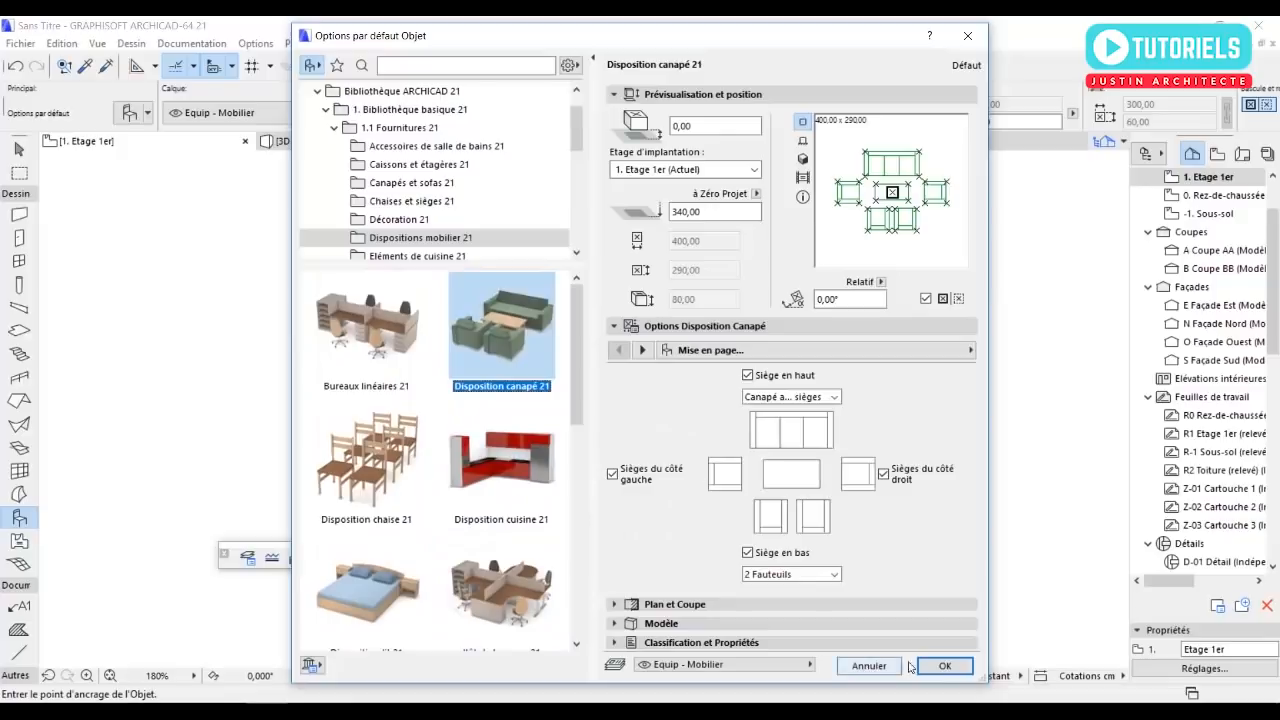
left_click(830, 575)
left_click(747, 552)
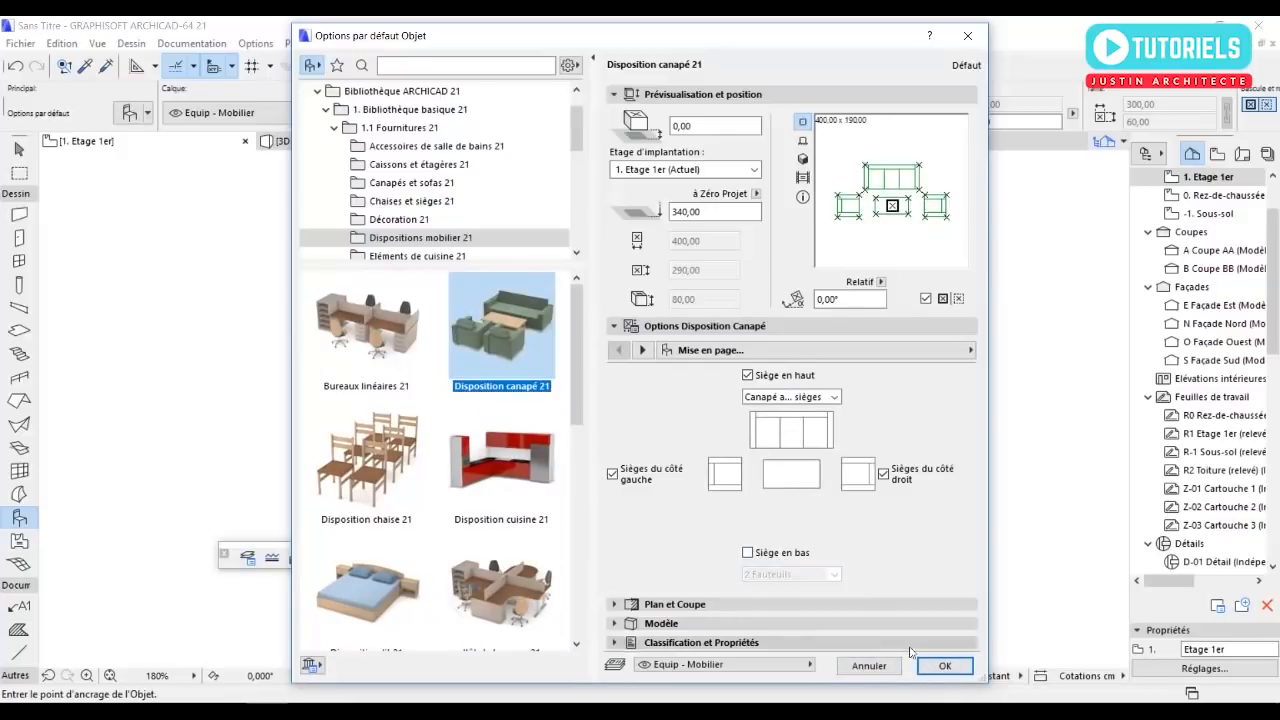
Place the sofa arrangement in the open area between the stairs and the southern curtain wall.
left_click(943, 665)
left_click(681, 432)
key("Escape")
Rotate the sofa arrangement 90° counterclockwise about the coffee table's centre, so the sofa stands on the west side.
left_click(708, 421)
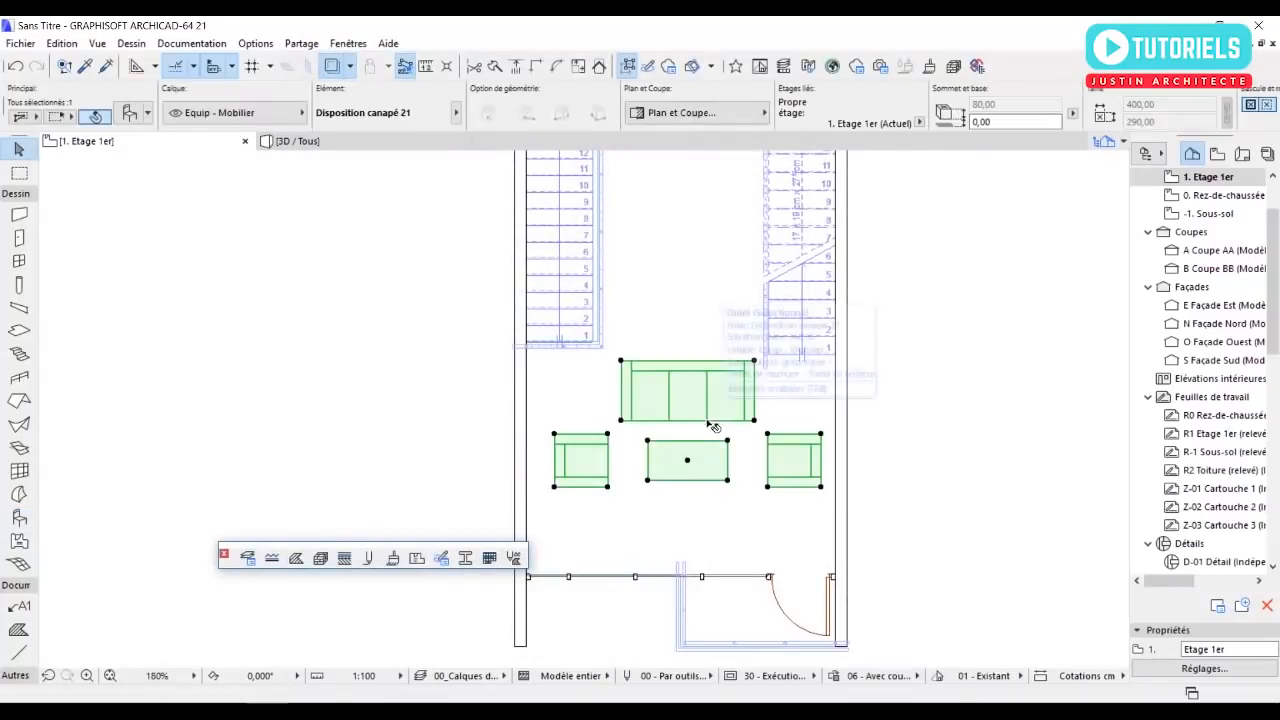
left_click(687, 463)
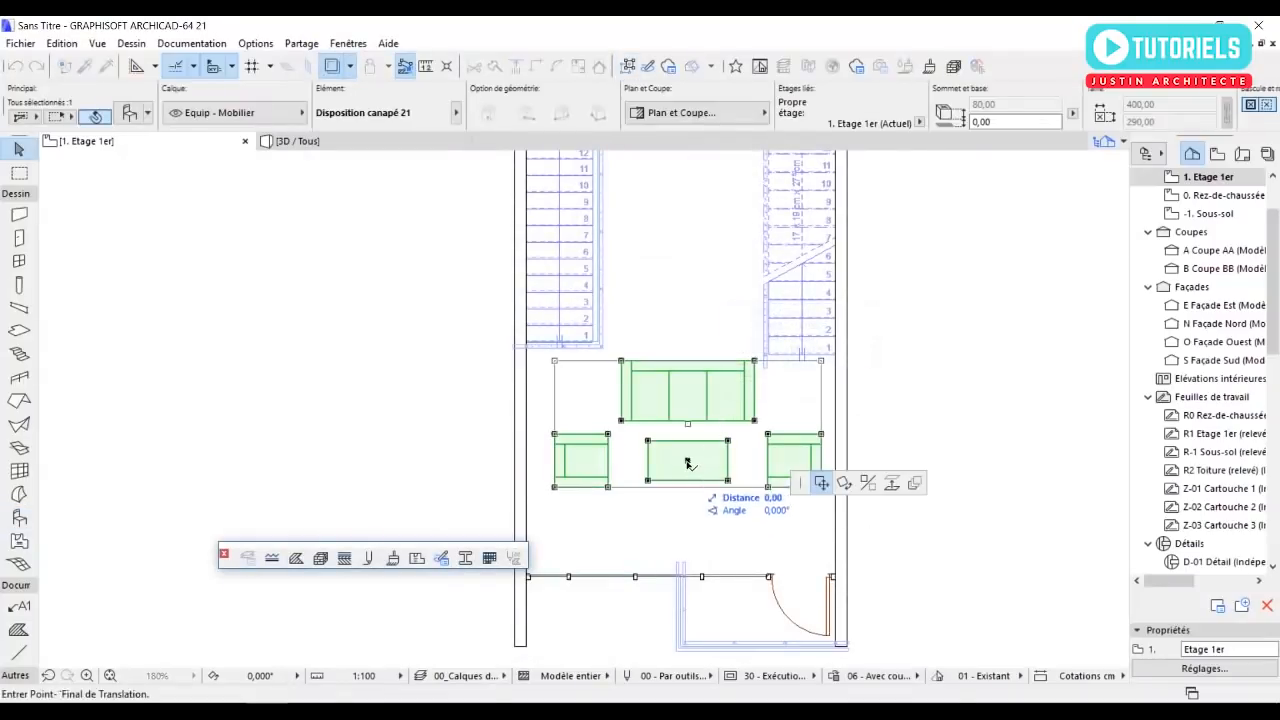
left_click(843, 484)
left_click(687, 460)
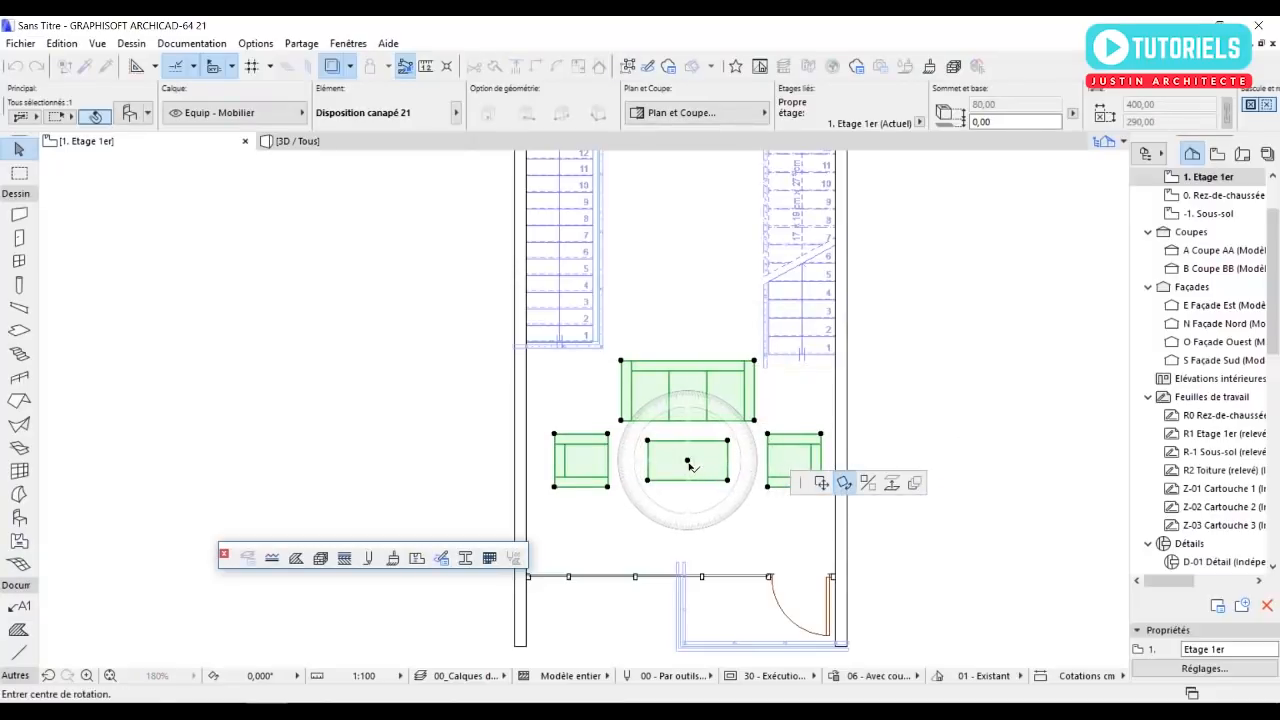
left_click(687, 308)
left_click(280, 457)
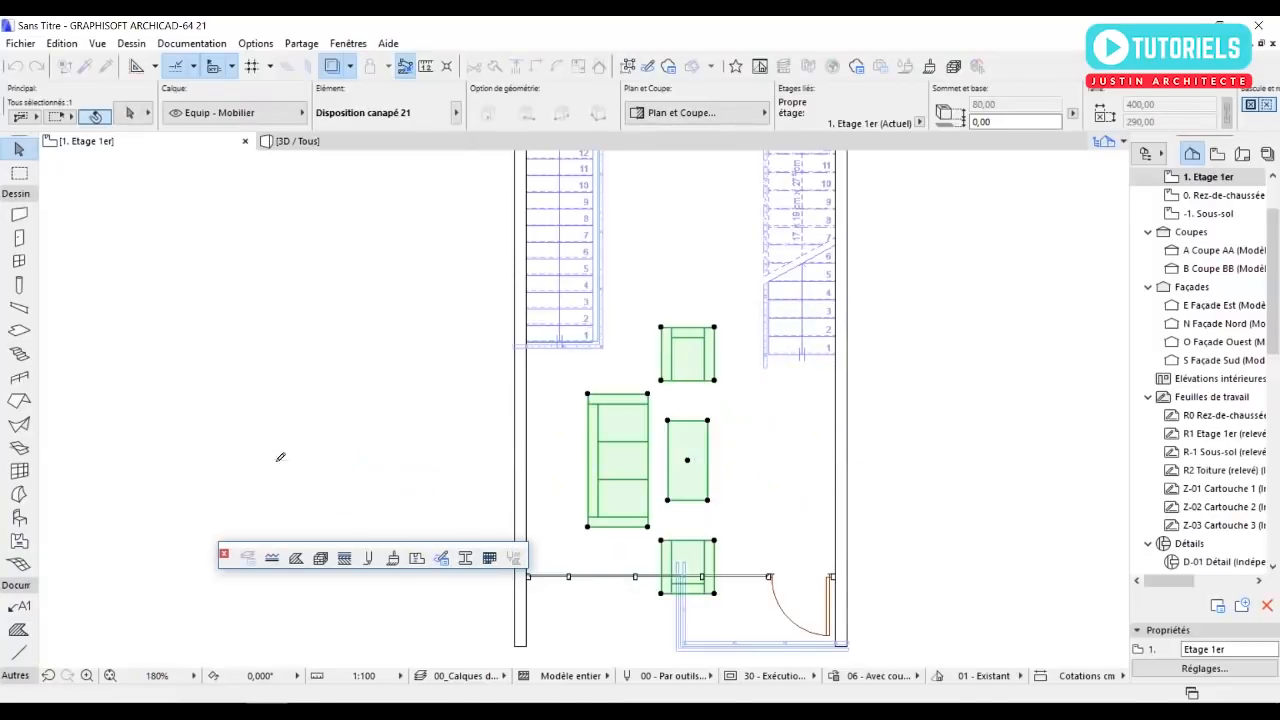
Move the sofa arrangement northeast, clear of the southern curtain wall, and shift it about 33 cm back west.
left_click(687, 462)
left_click(843, 484)
left_click(820, 484)
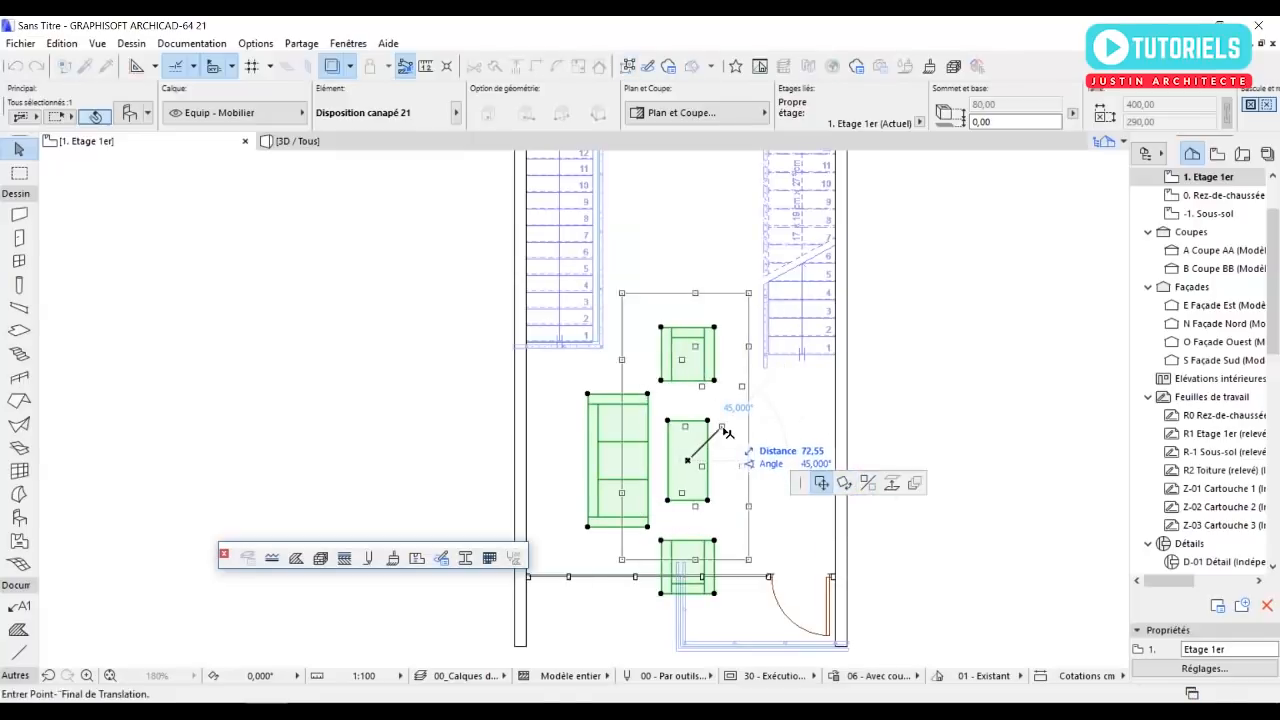
left_click(716, 434)
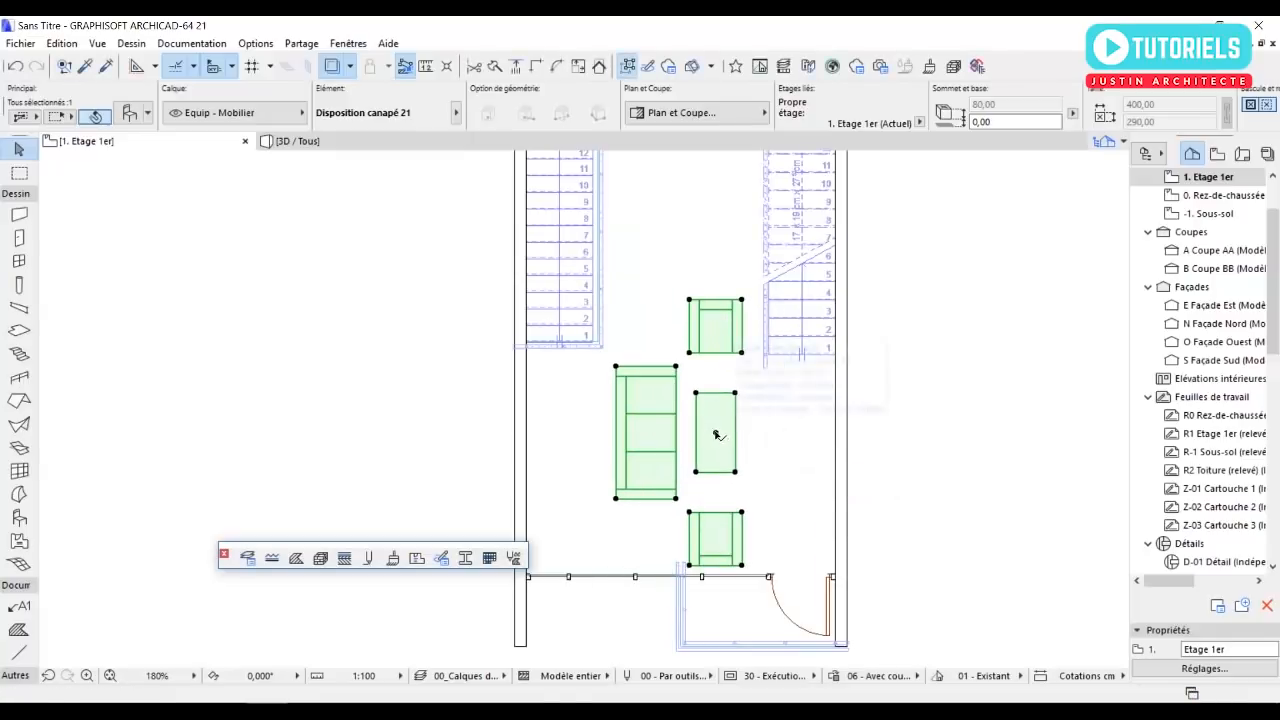
left_click(716, 434)
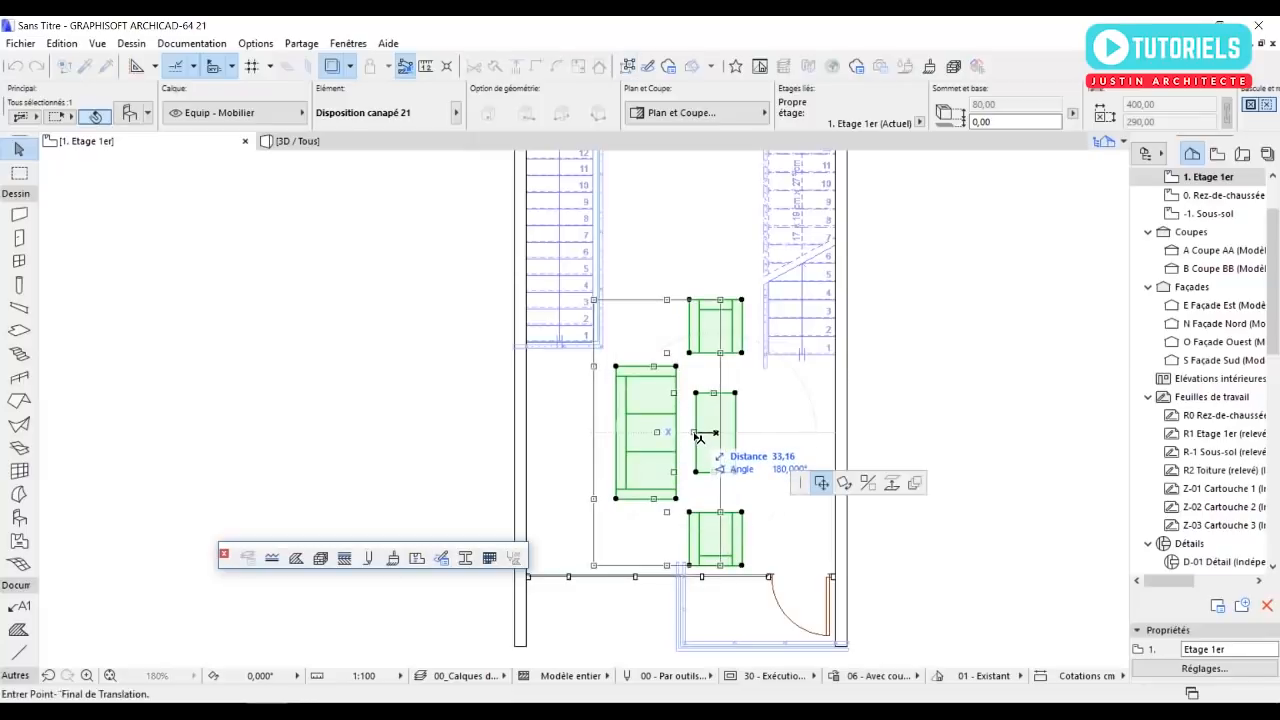
left_click(695, 436)
scroll(716, 437, "down", 1)
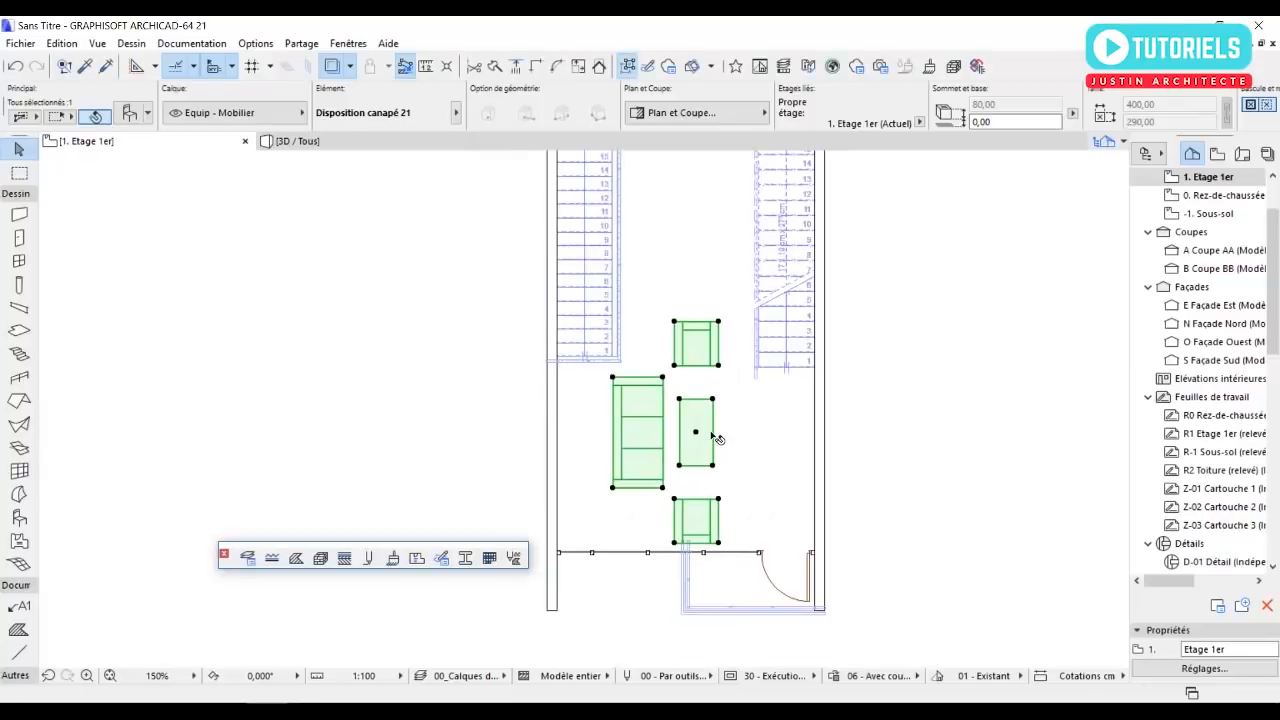
middle_click_drag(716, 437, 768, 527)
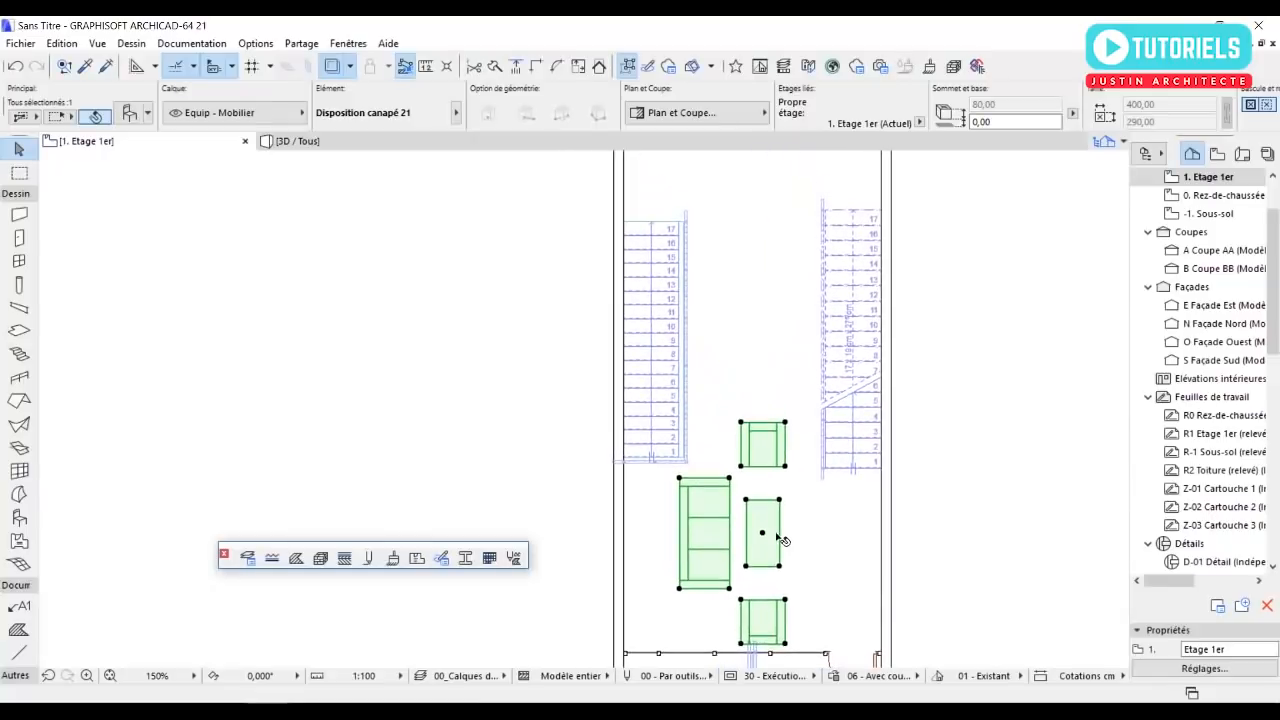
scroll(769, 527, "down", 2)
middle_click_drag(597, 498, 586, 481)
left_click(534, 450)
Choose the Table haute rectangulaire 21 furniture object and turn off its lower chairs (Chaise en bas).
scroll(715, 350, "up", 1)
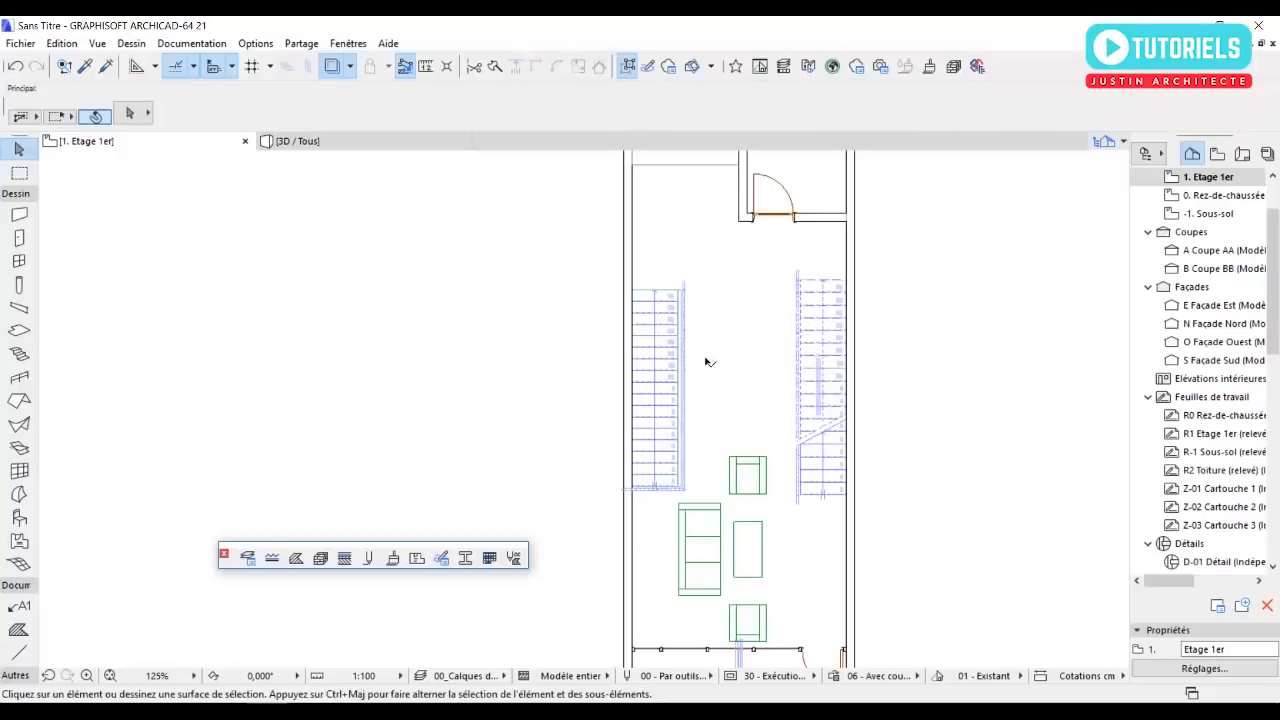
double_click(19, 516)
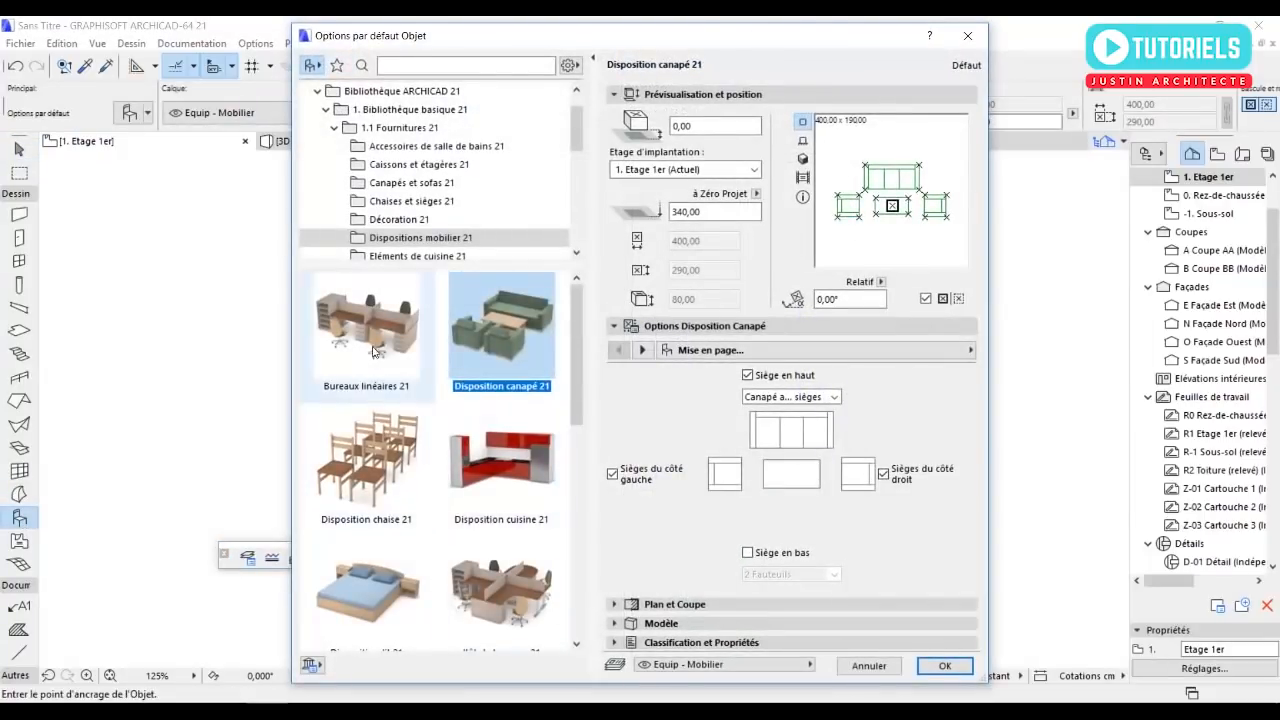
scroll(420, 400, "down", 3)
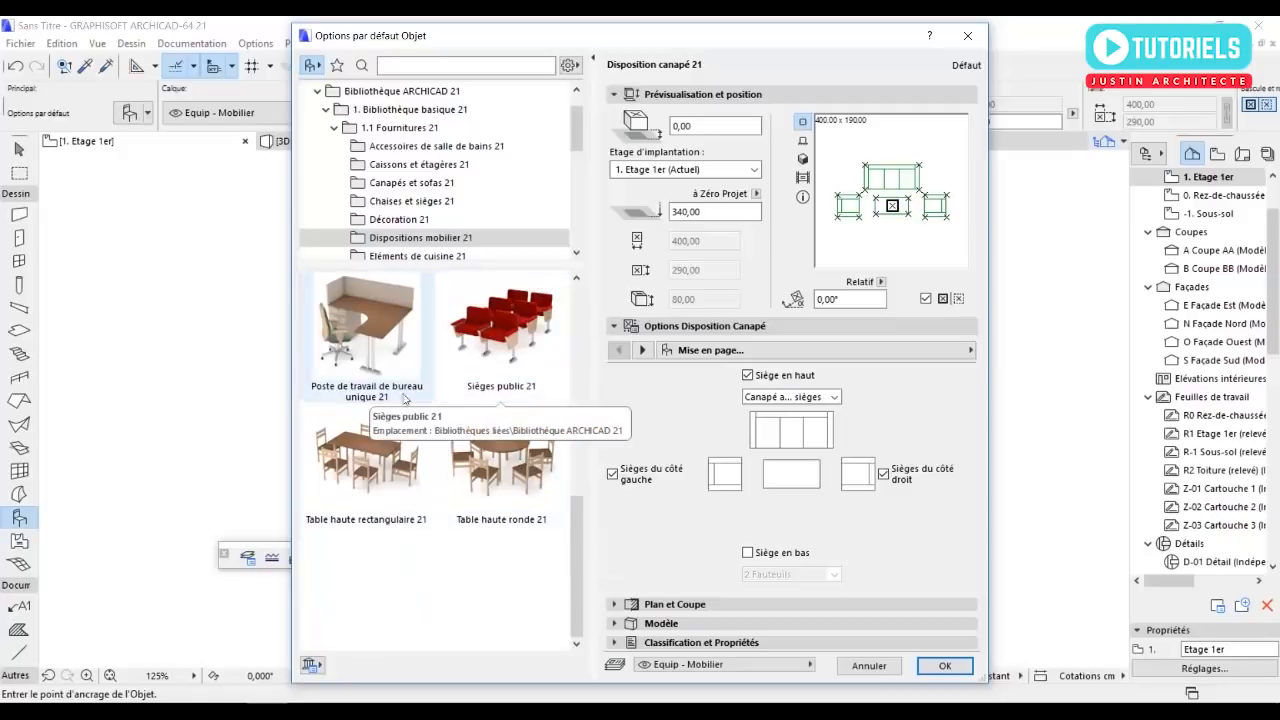
left_click(362, 455)
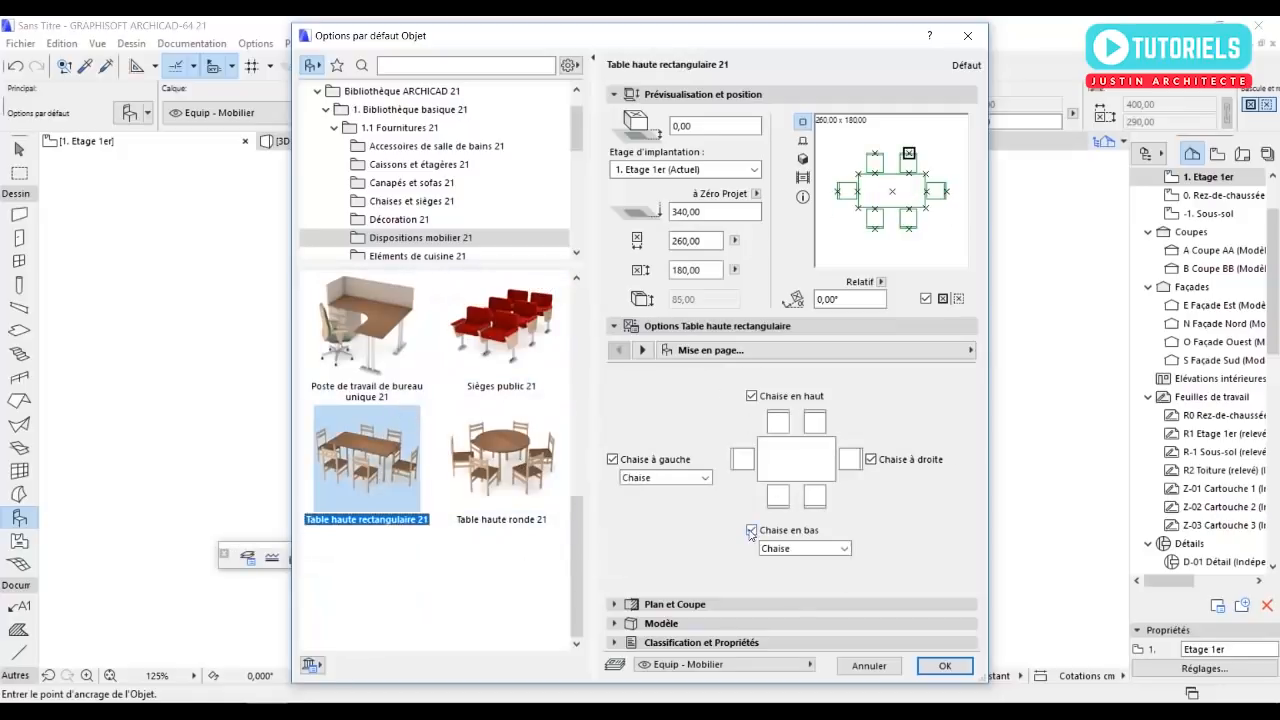
left_click(751, 531)
left_click(940, 666)
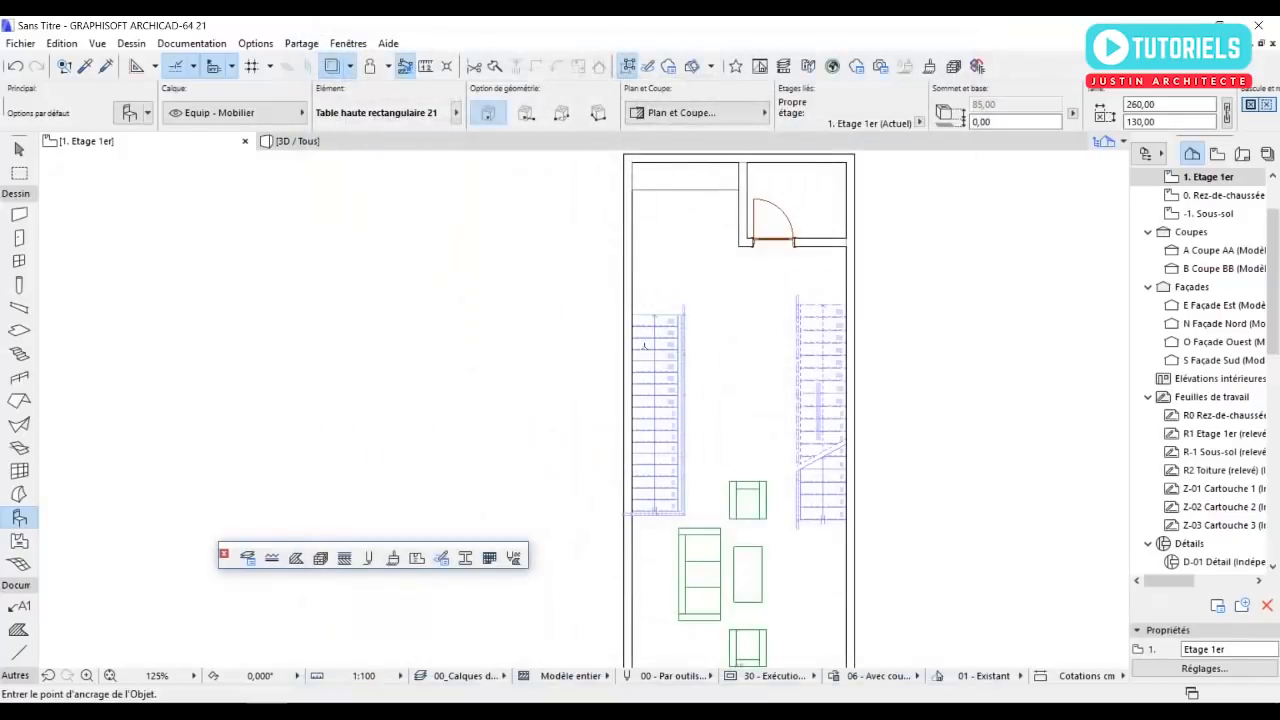
Place the dining table between the two stairs and rotate it 90° clockwise about its centre, so its paired chairs stand on the east side.
key("Escape")
left_click(754, 417)
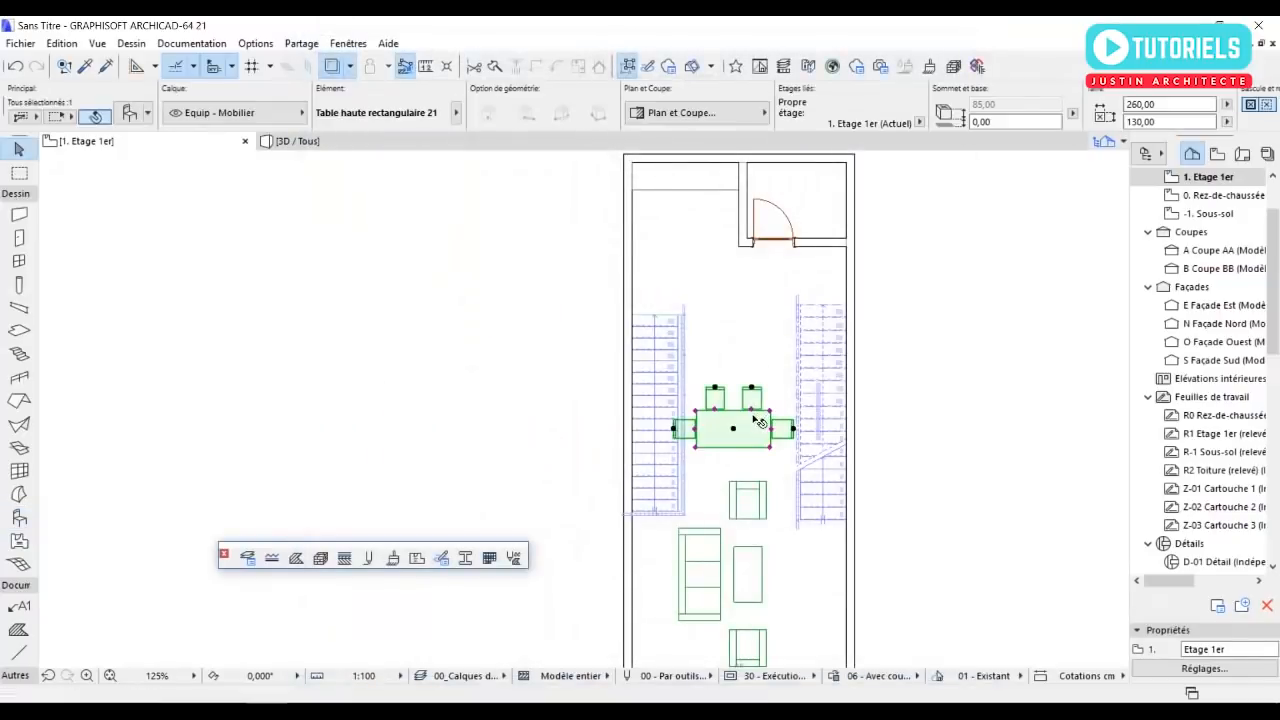
left_click(734, 430)
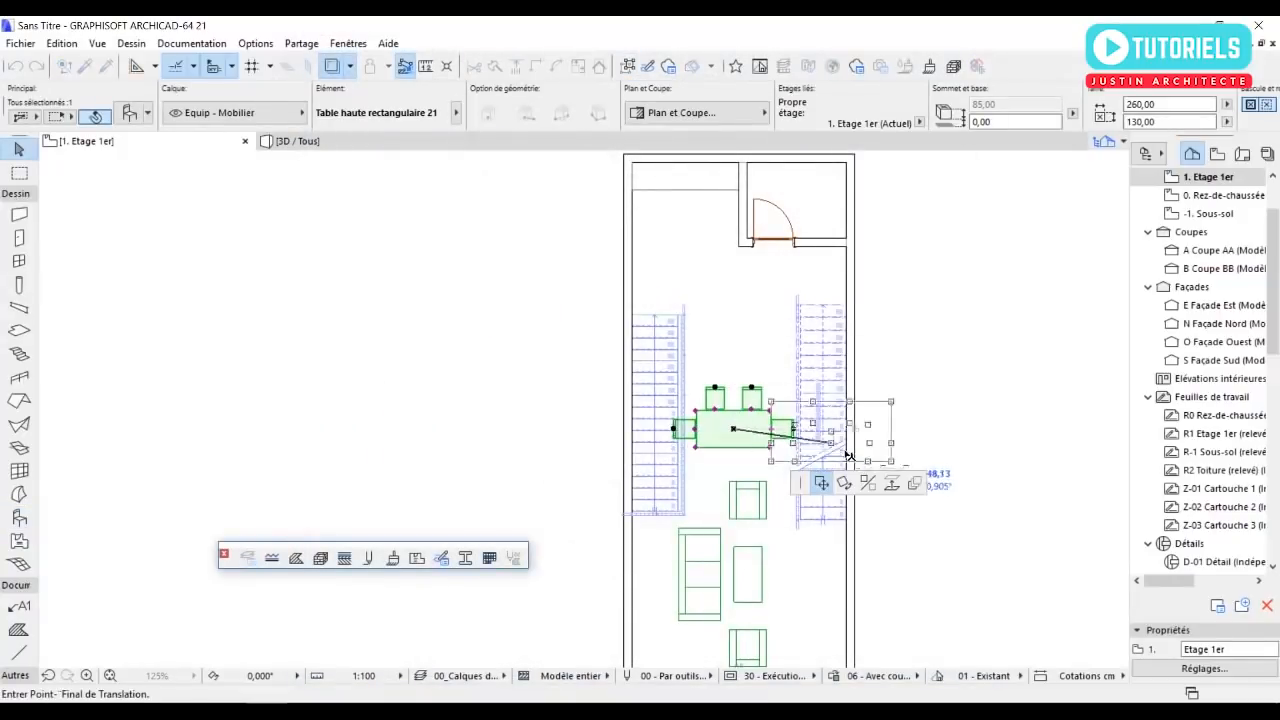
left_click(845, 483)
left_click(733, 428)
left_click(495, 428)
left_click(735, 347)
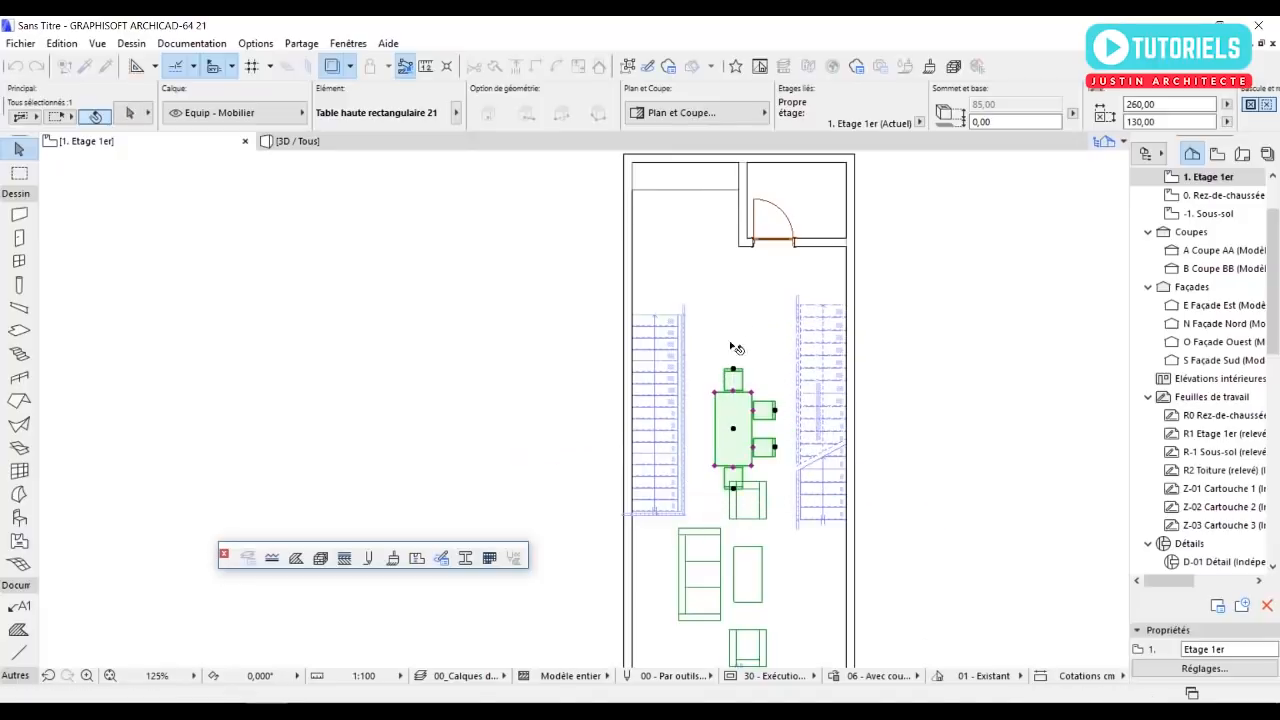
Move the dining table northeast, clear of the northern armchair and with its paired chairs beside the east stair, and deselect it.
left_click(735, 431)
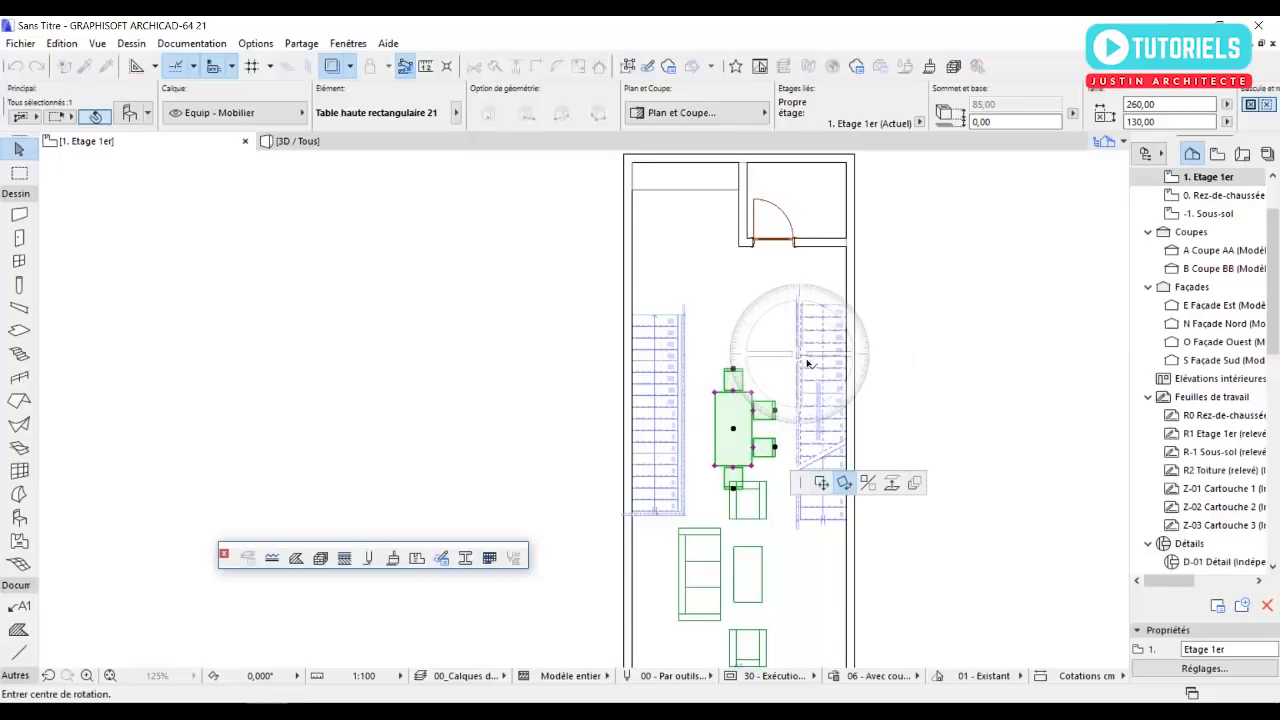
left_click(820, 484)
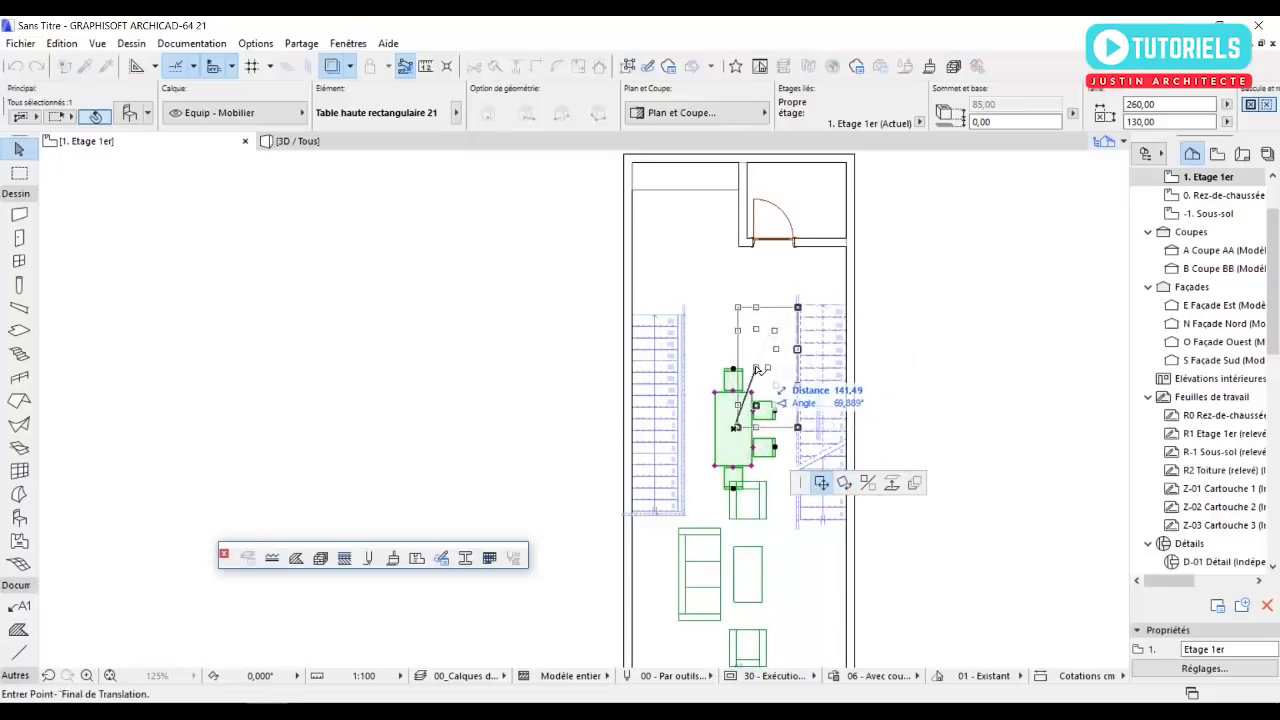
left_click(752, 373)
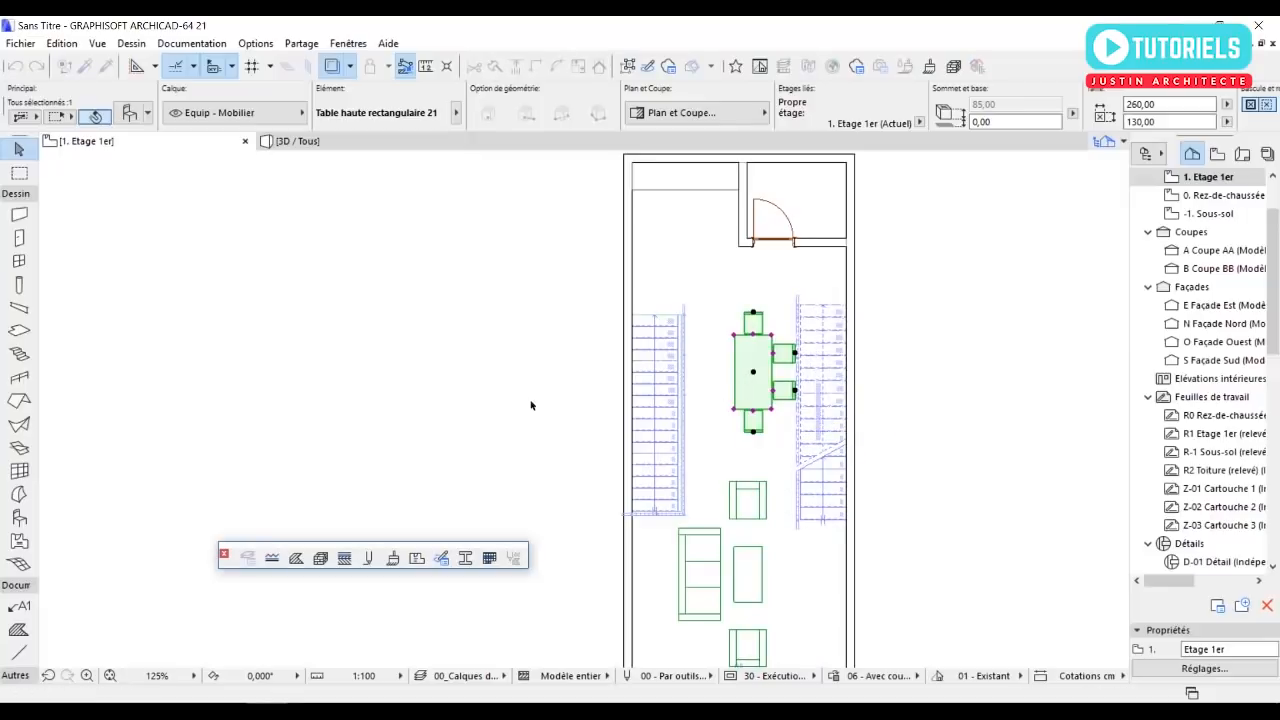
left_click(429, 386)
Check the furnished first floor in plan, inspect the house in 3D, and return to the floor plan.
middle_click_drag(523, 417, 496, 371)
scroll(496, 371, "down", 3)
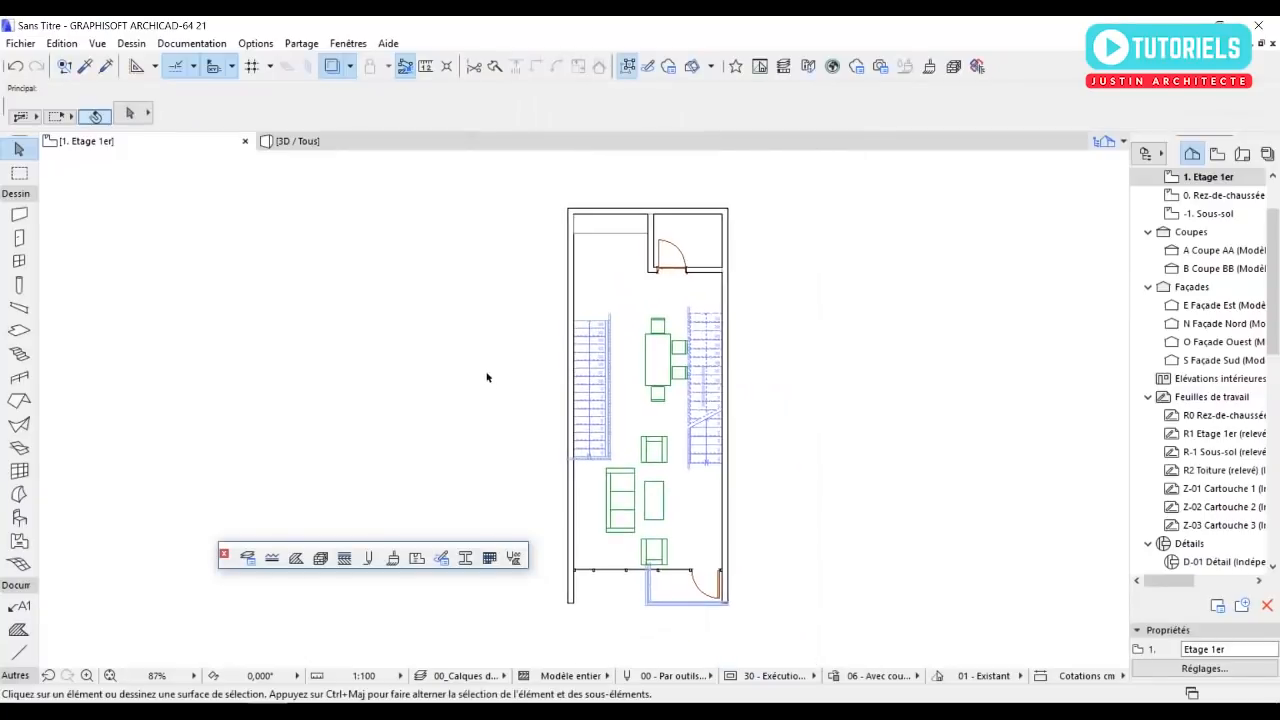
middle_click_drag(562, 256, 562, 326)
scroll(671, 378, "up", 2)
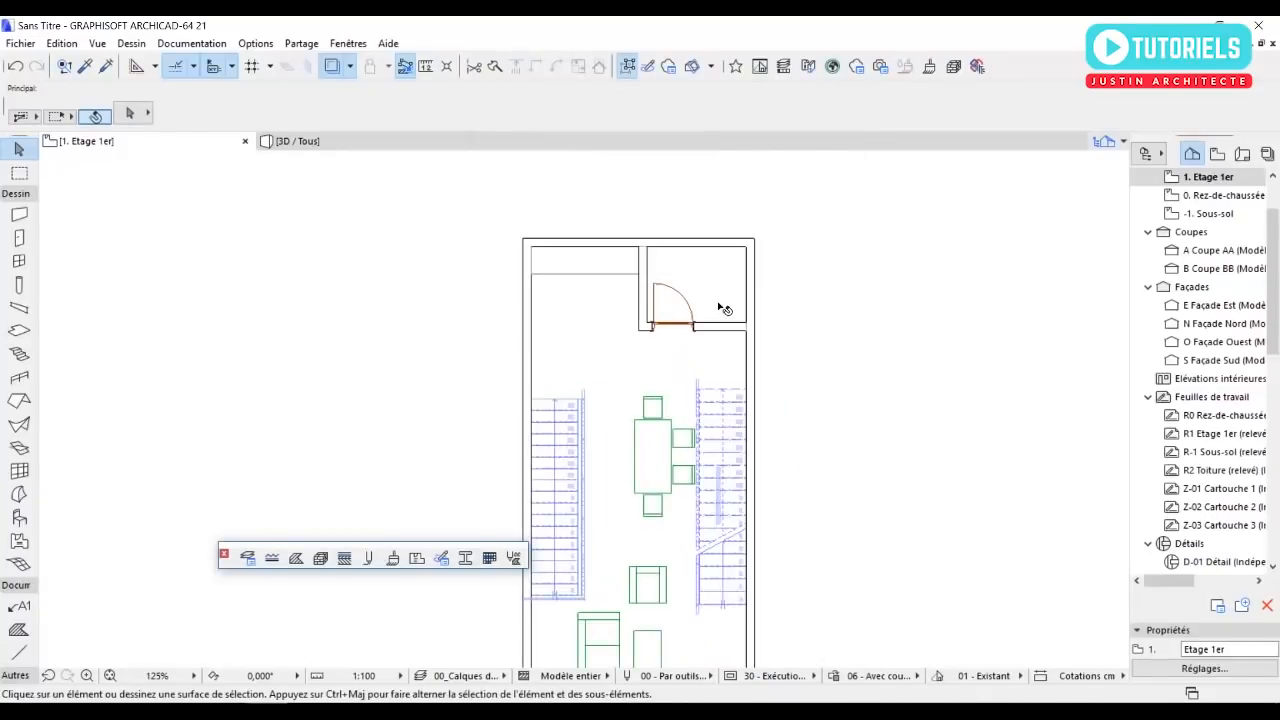
middle_click_drag(682, 469, 697, 351)
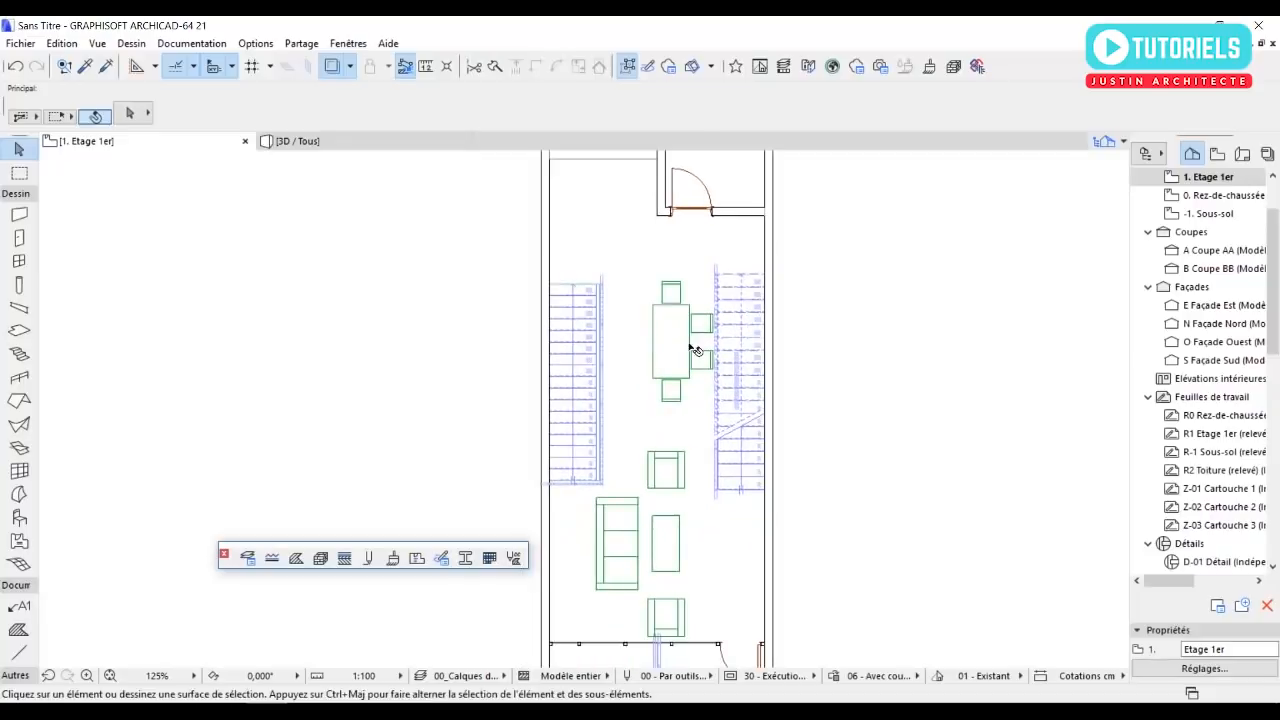
middle_click_drag(667, 457, 671, 399)
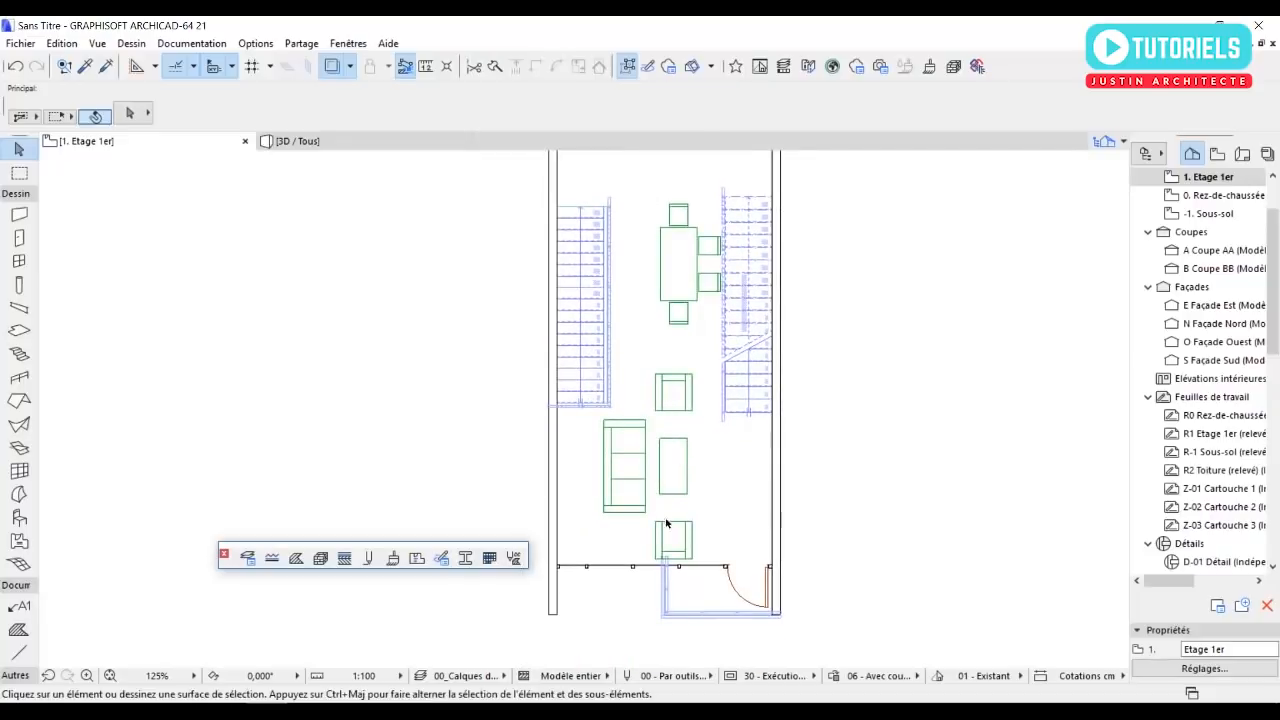
scroll(686, 484, "down", 3)
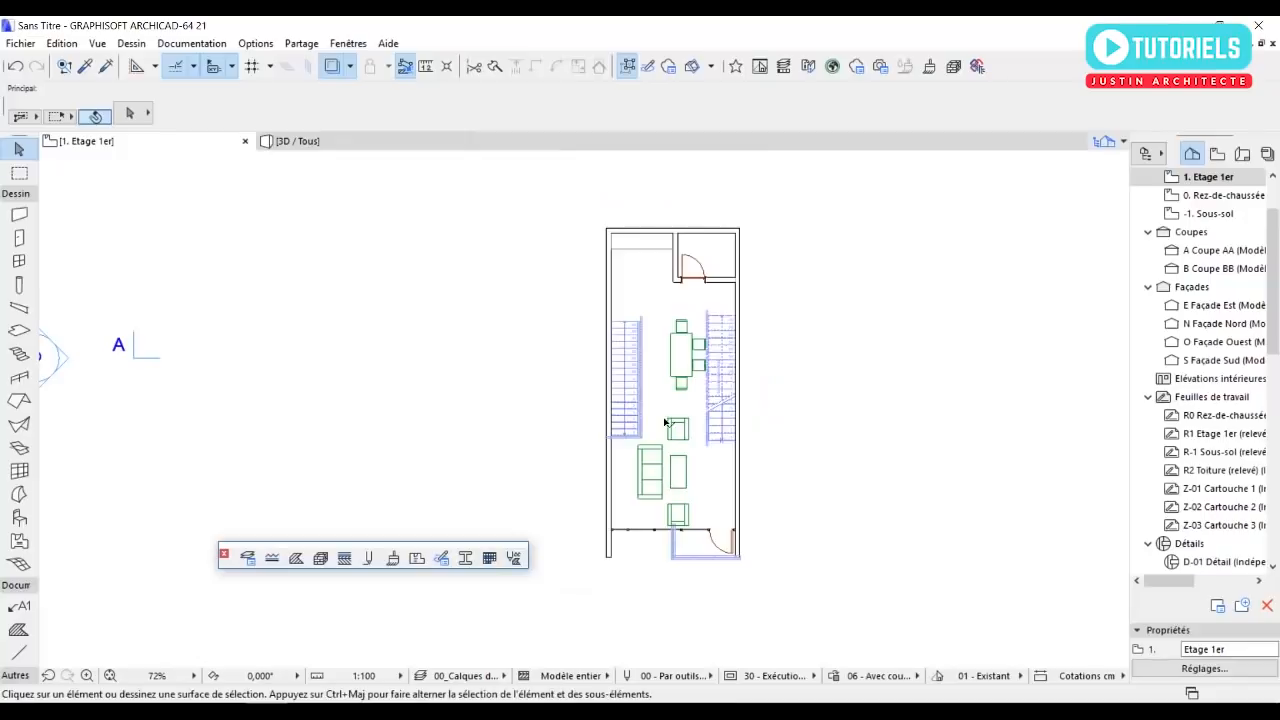
middle_click_drag(751, 477, 786, 503)
left_click(300, 143)
mouse_move(693, 379)
middle_mouse_down("shift")
mouse_move(662, 352)
mouse_move(626, 412)
middle_mouse_up("shift")
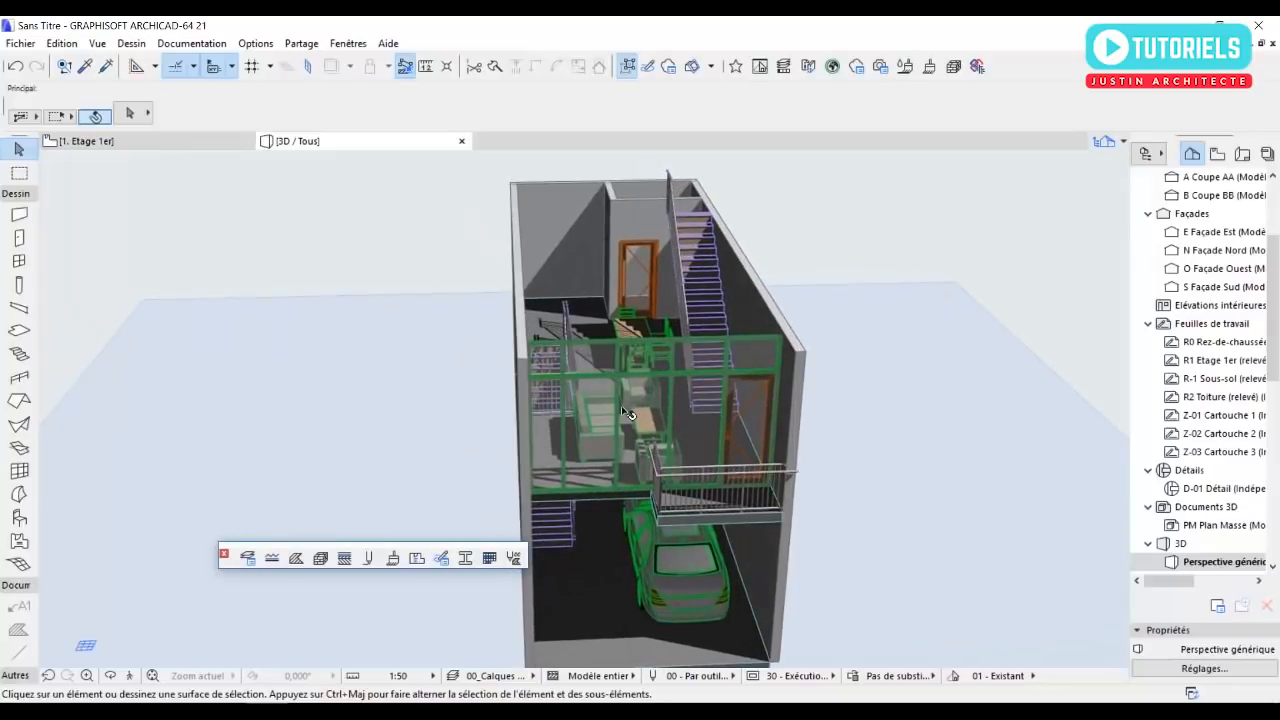
key("F2")
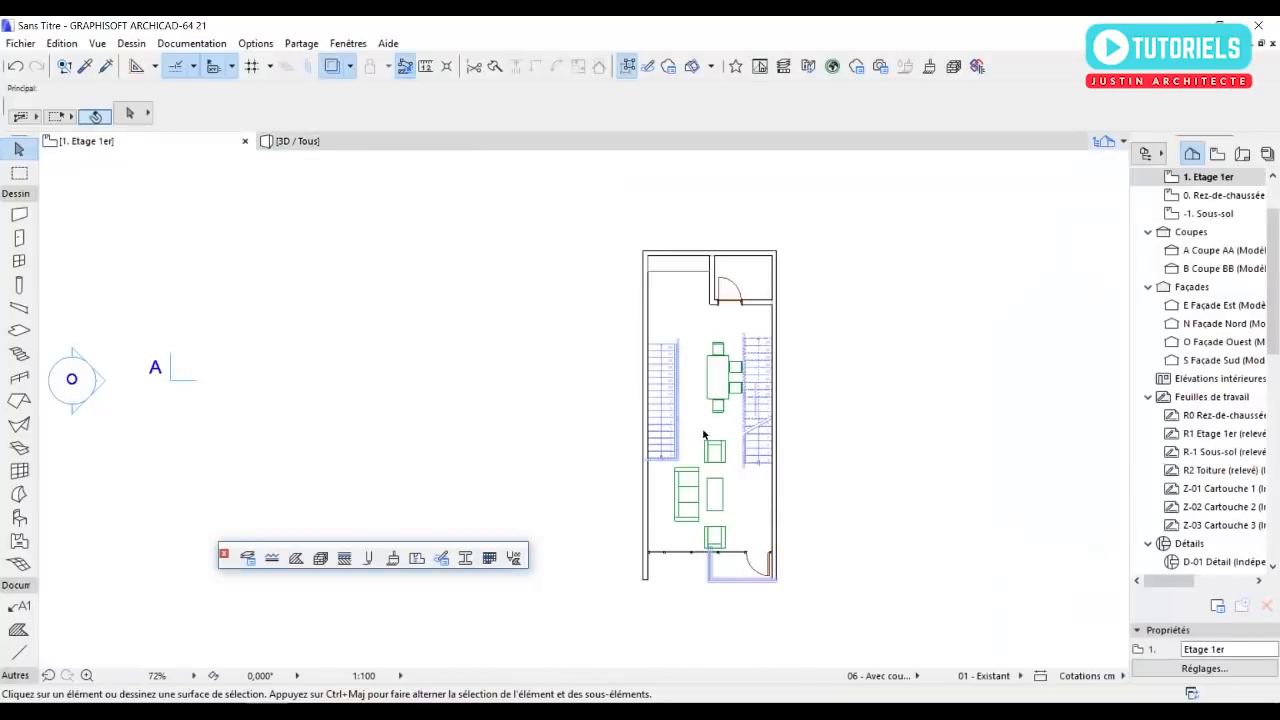
Open the second floor plan (2. Etage 2e) and show 1. Etage 1er as its trace reference.
scroll(1228, 277, "up", 2)
double_click(1219, 236)
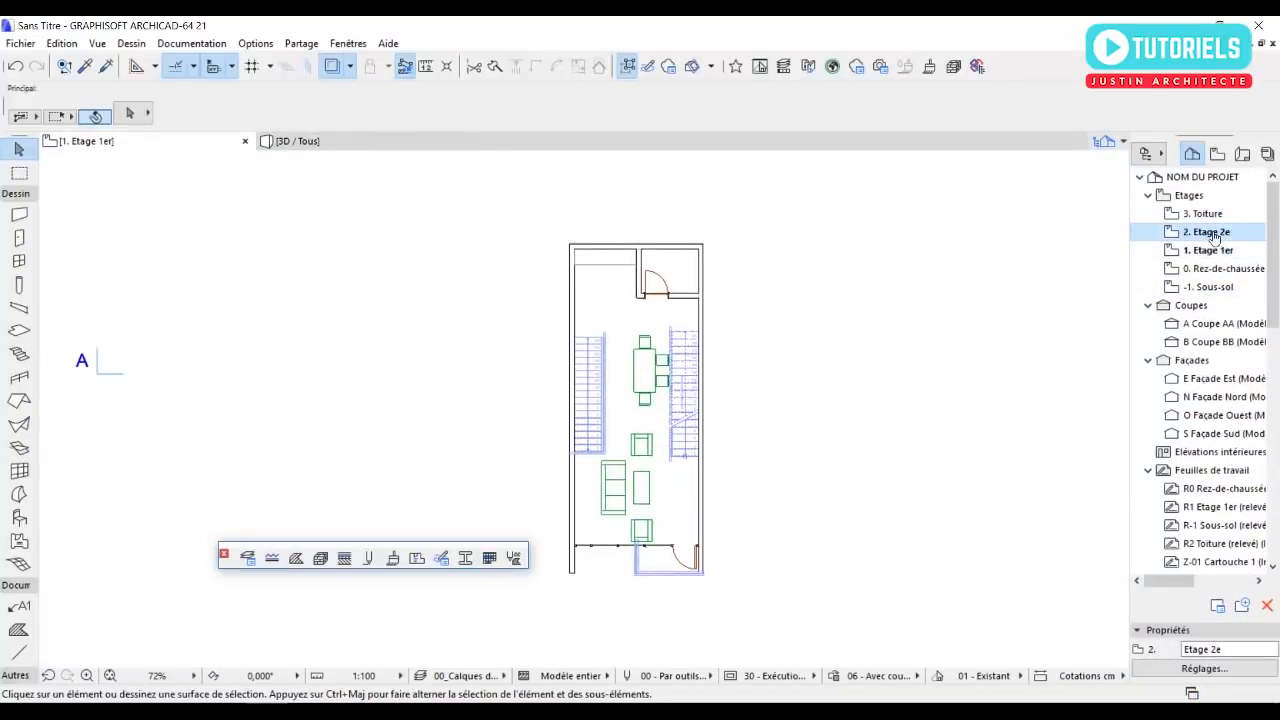
right_click(1219, 236)
left_click(1108, 349)
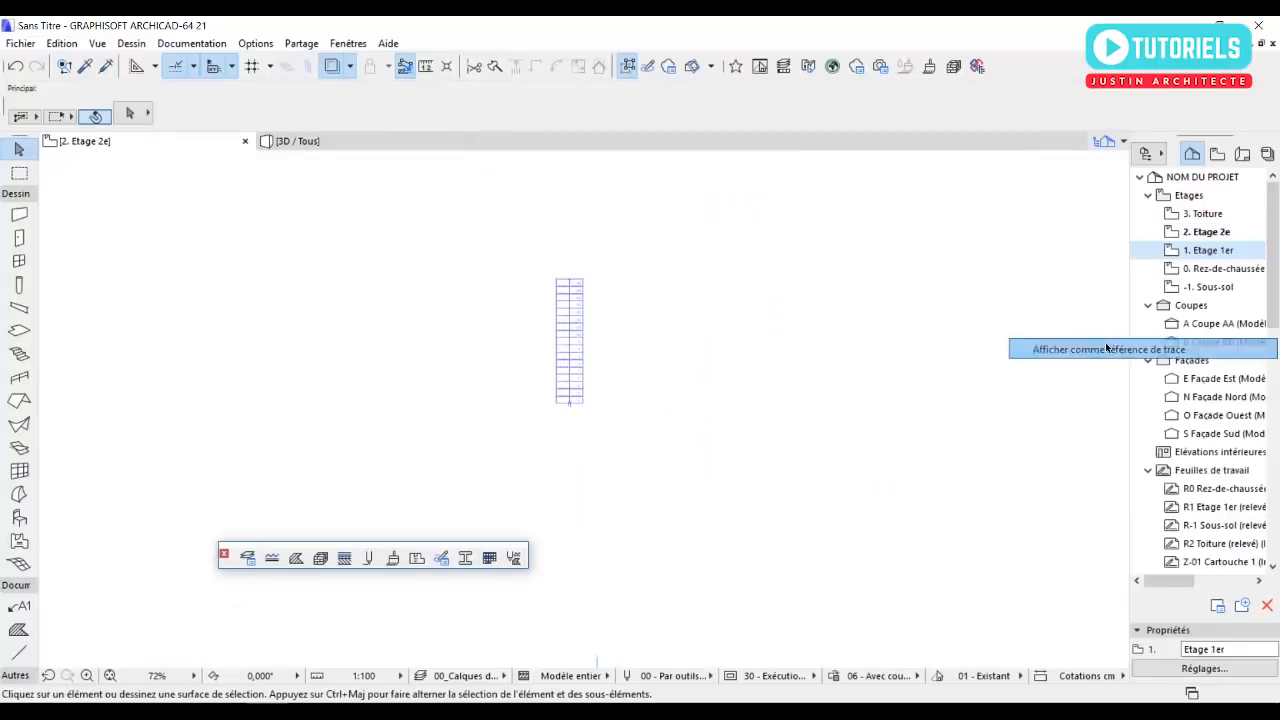
middle_click_drag(398, 333, 595, 348)
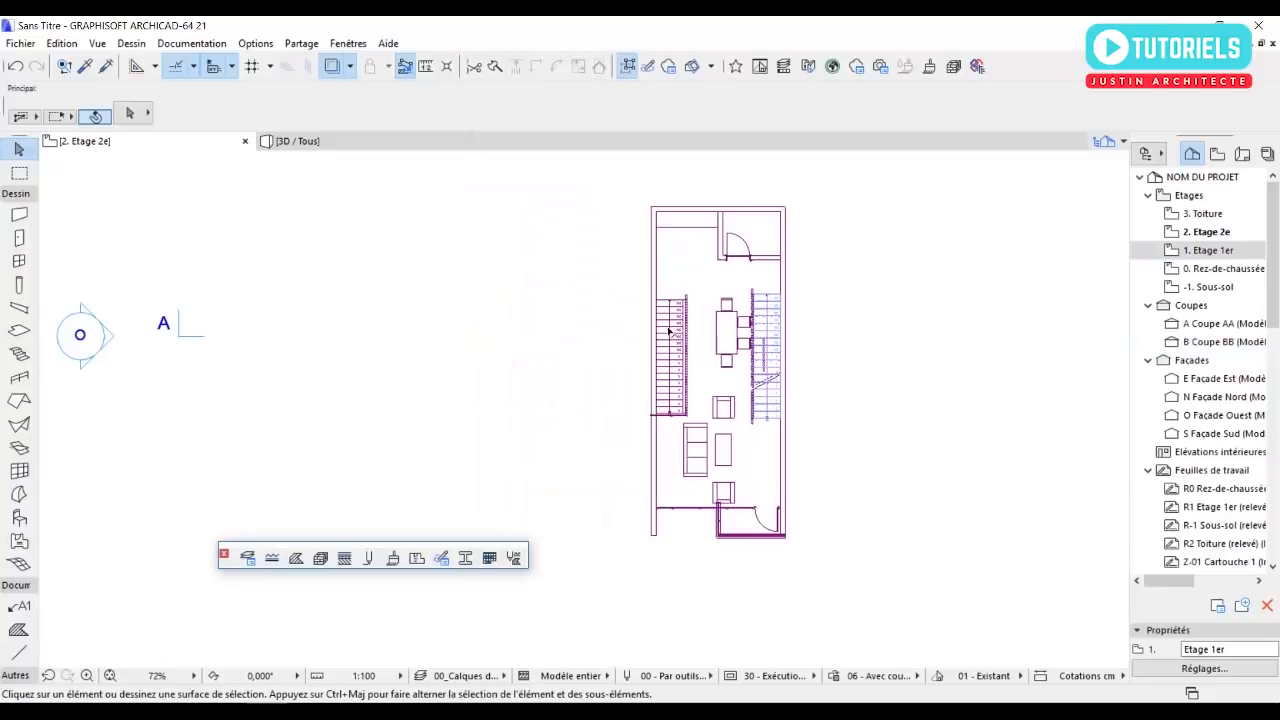
middle_click_drag(690, 345, 695, 358)
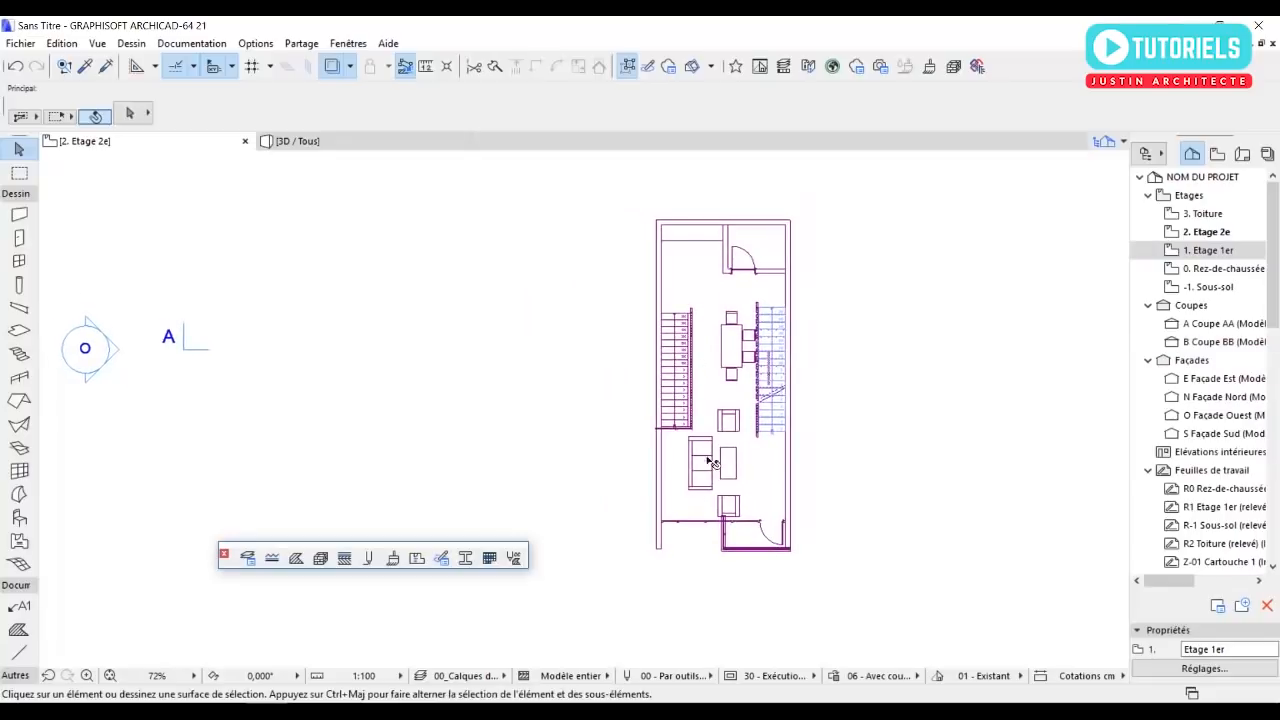
scroll(710, 462, "up", 2)
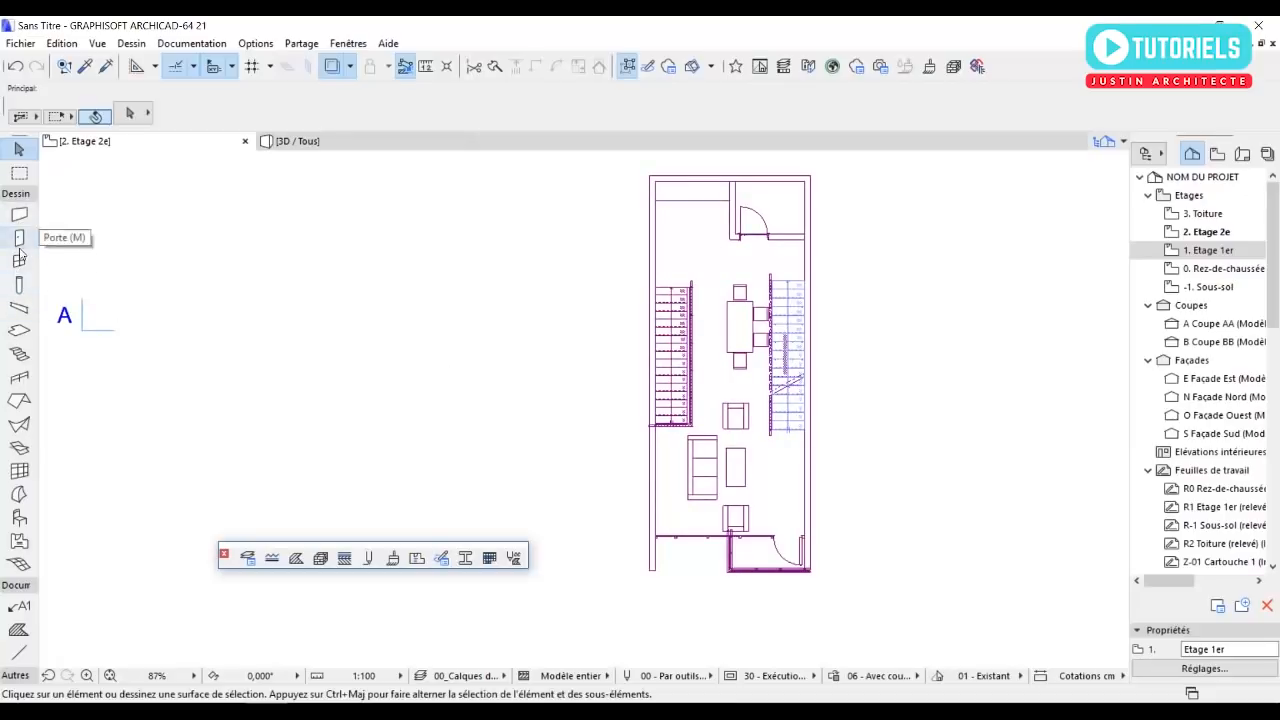
Draw a 464 by 1104 cm rectangular slab from the inner northwest corner to the curtain wall's east end.
left_click(19, 330)
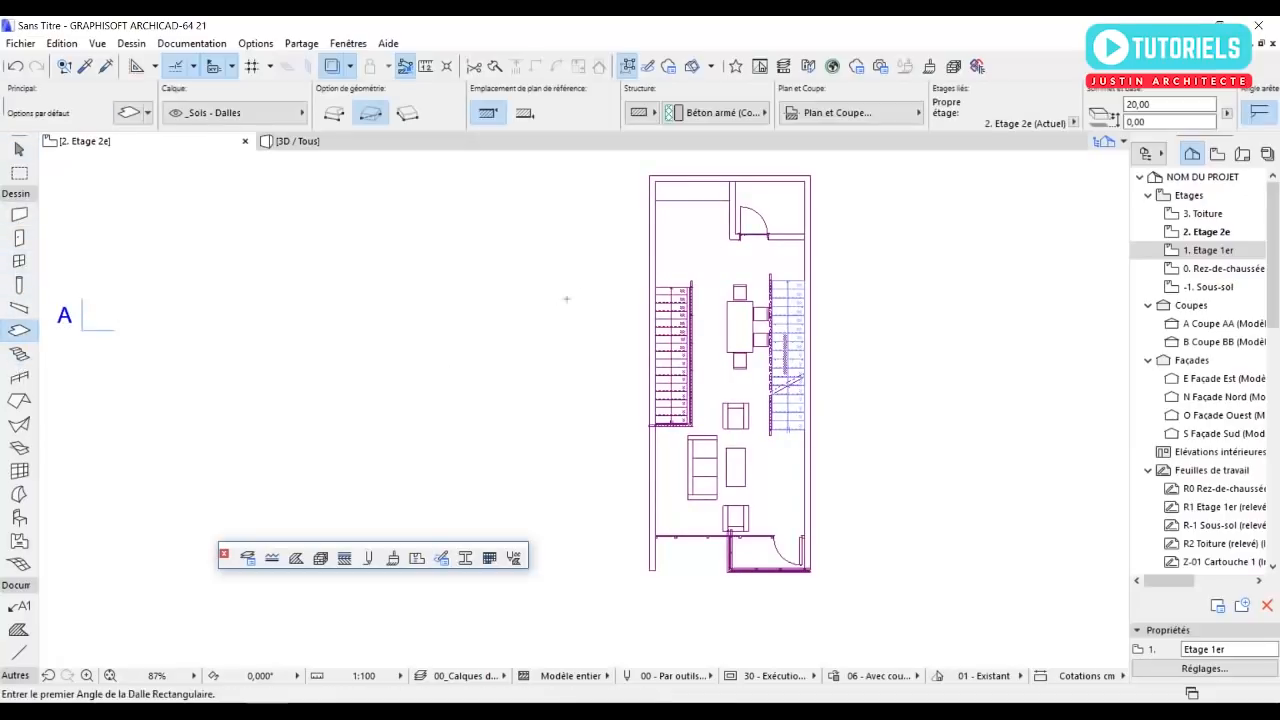
scroll(662, 178, "up", 3)
left_click(662, 190)
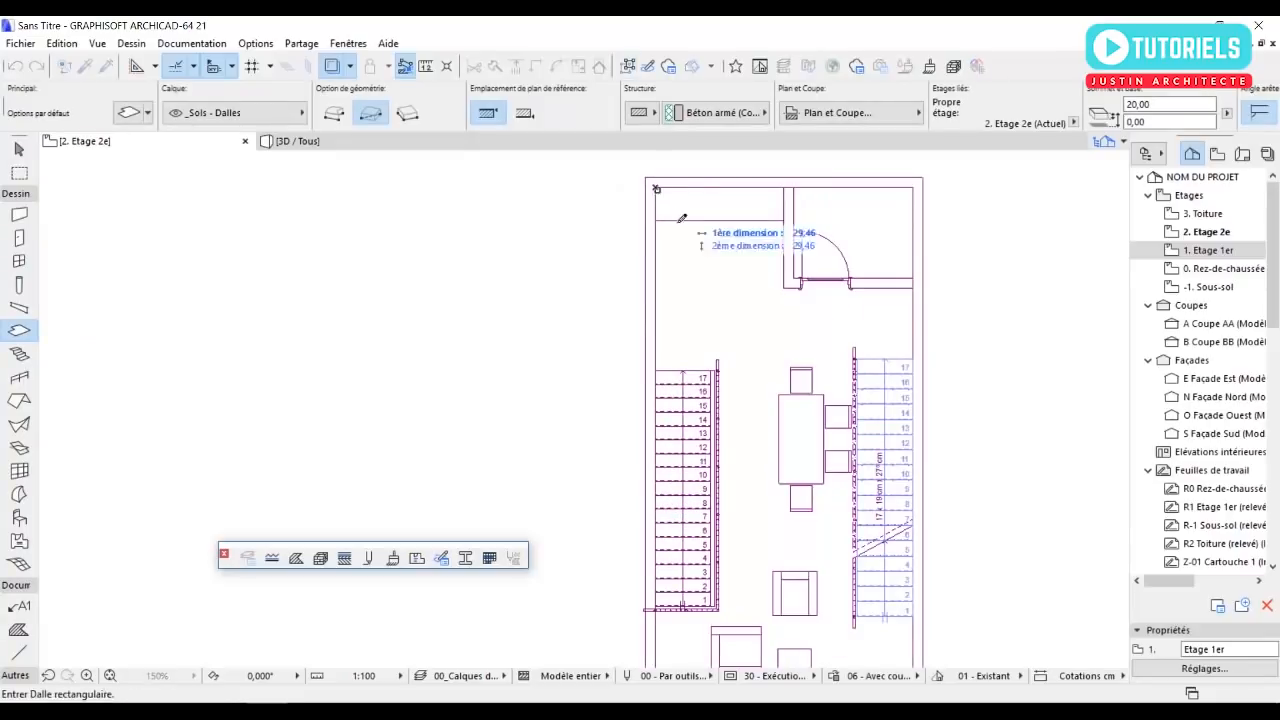
scroll(694, 246, "down", 3)
scroll(786, 487, "up", 5)
scroll(786, 487, "up", 2)
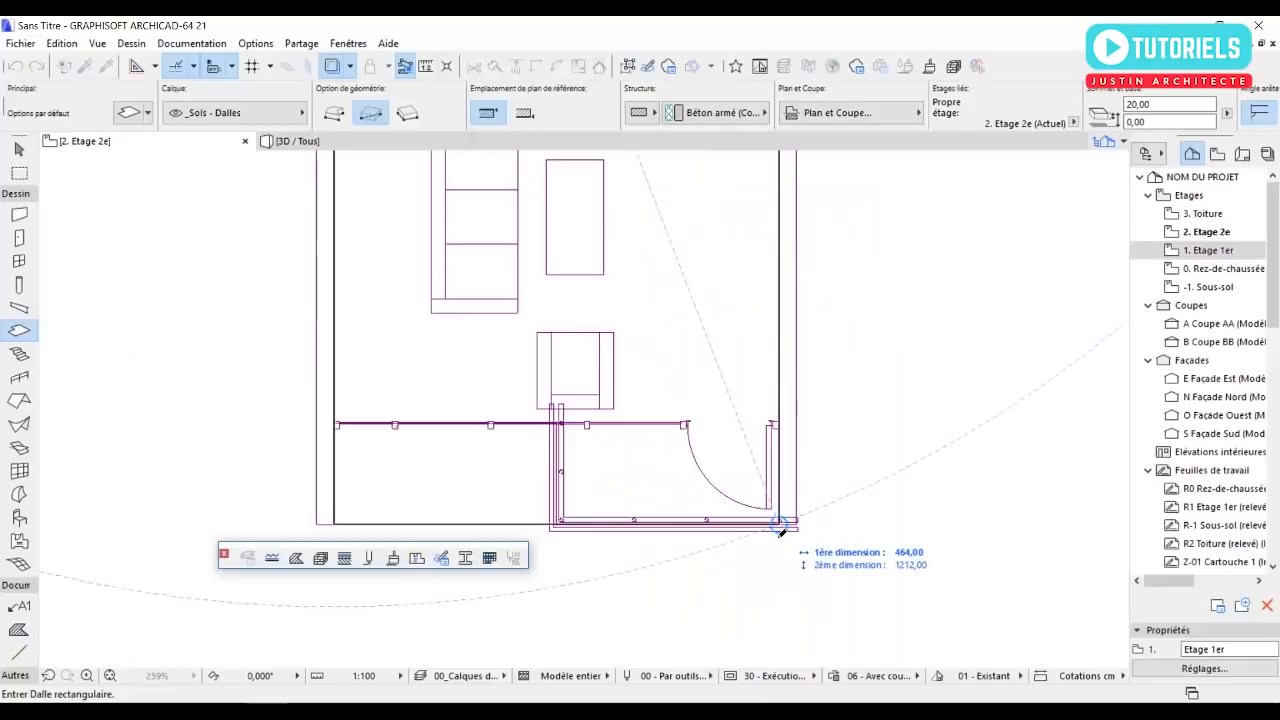
left_click(786, 424)
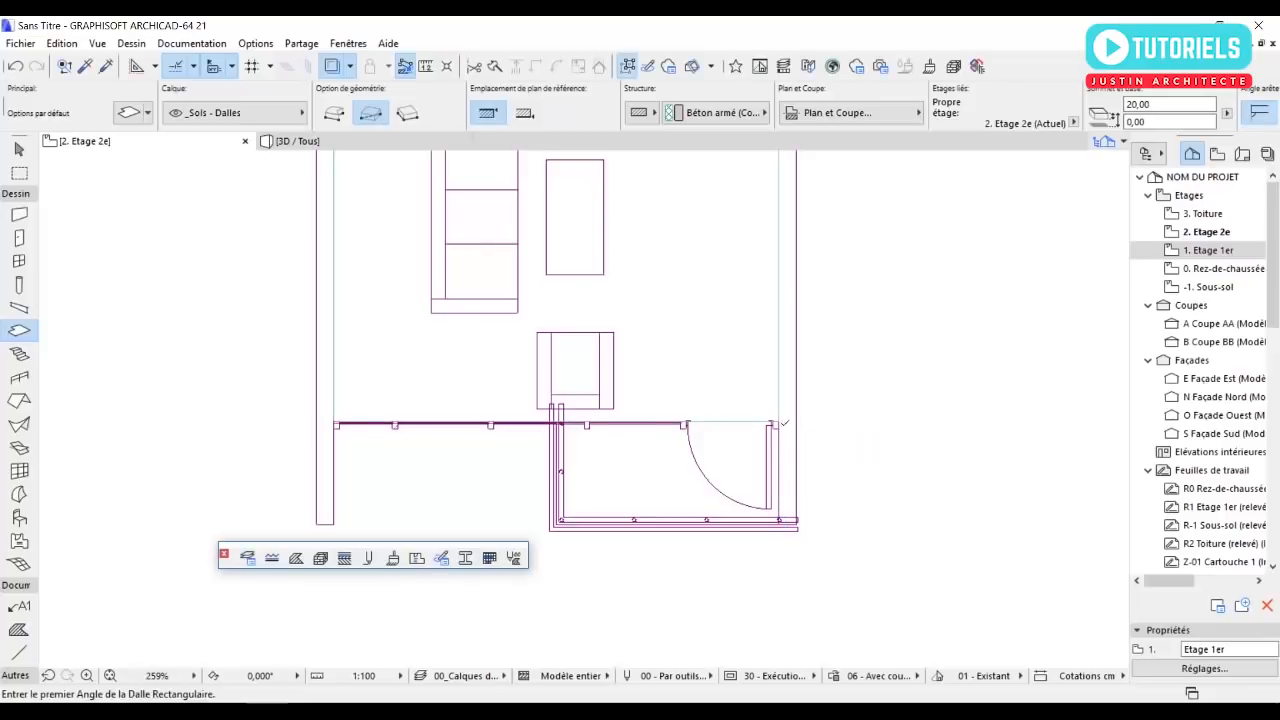
Start a chained exterior wall at the second floor's southeast corner and run it north along the outer trace to the northeast corner.
scroll(715, 445, "down", 5)
left_click(19, 214)
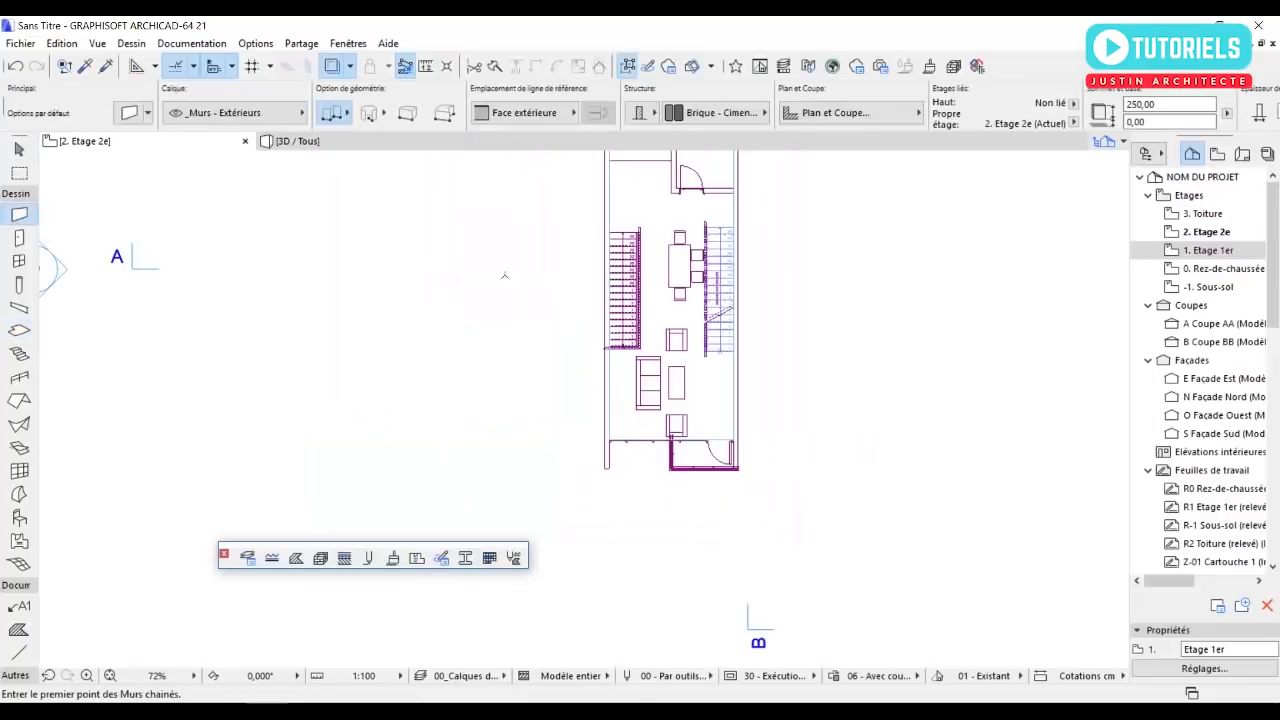
middle_click_drag(716, 288, 718, 388)
scroll(735, 565, "up", 4)
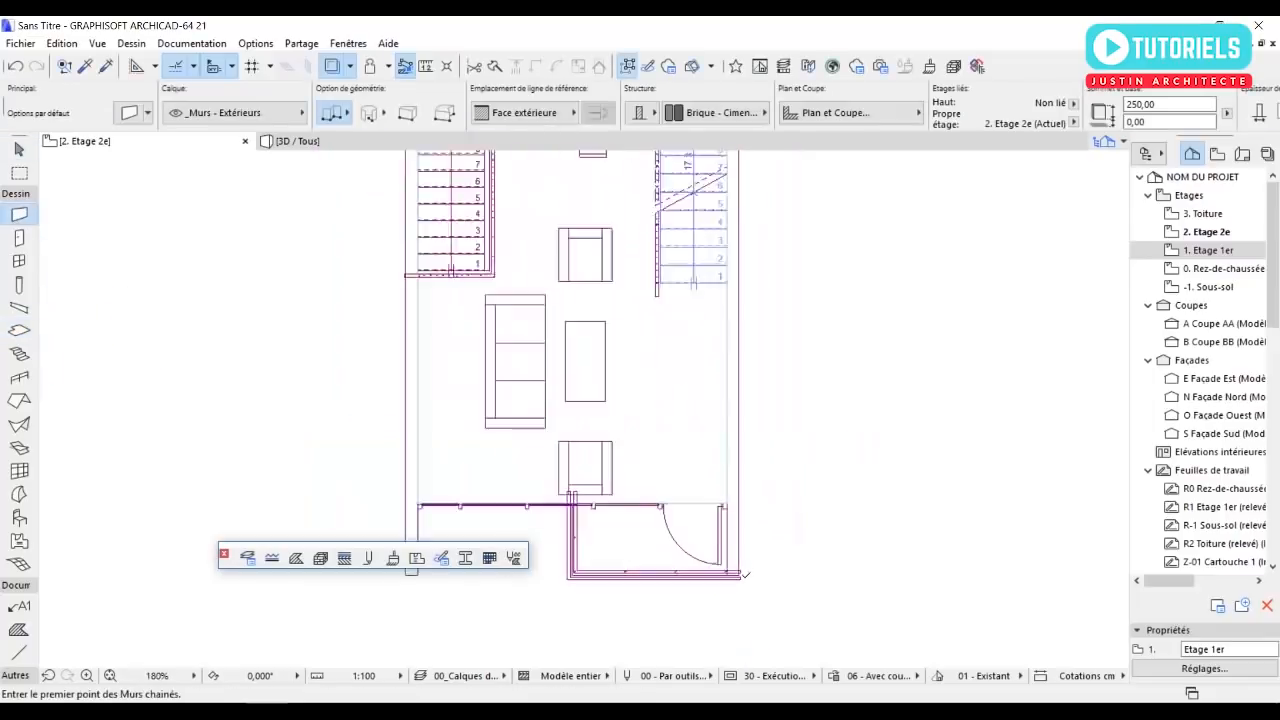
left_click(743, 571)
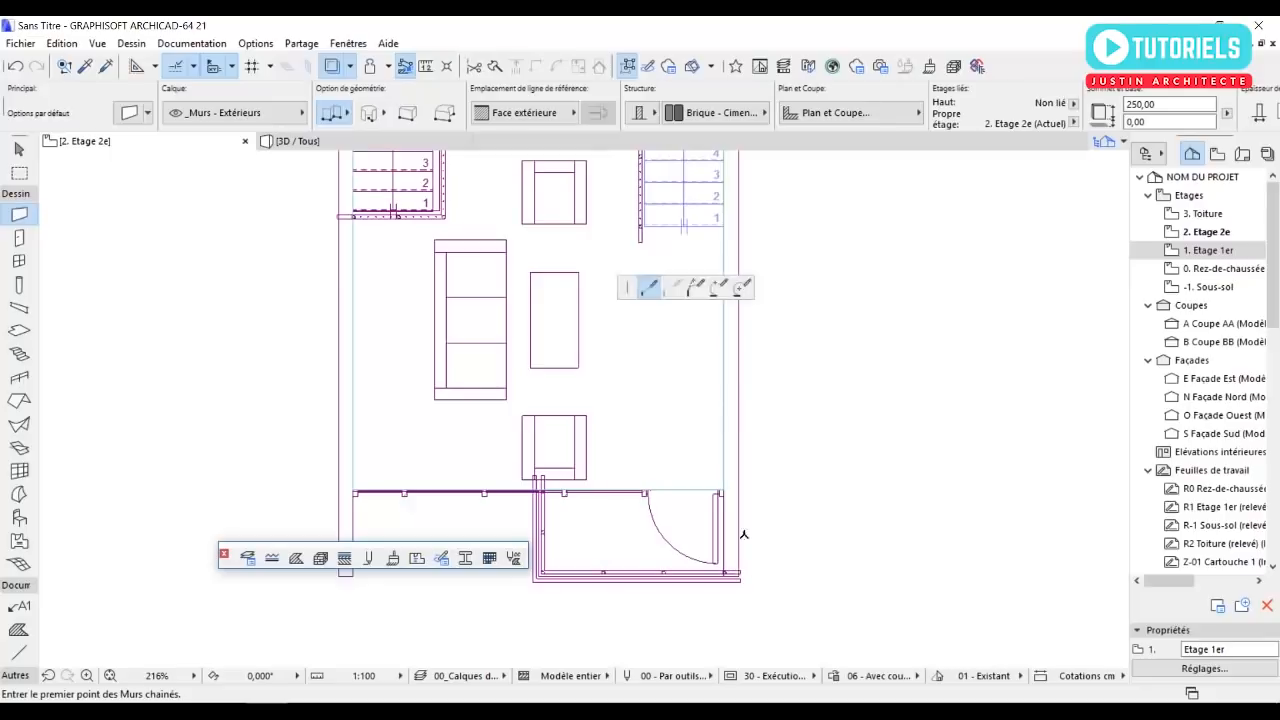
scroll(740, 565, "down", 3)
middle_click_drag(713, 201, 770, 337)
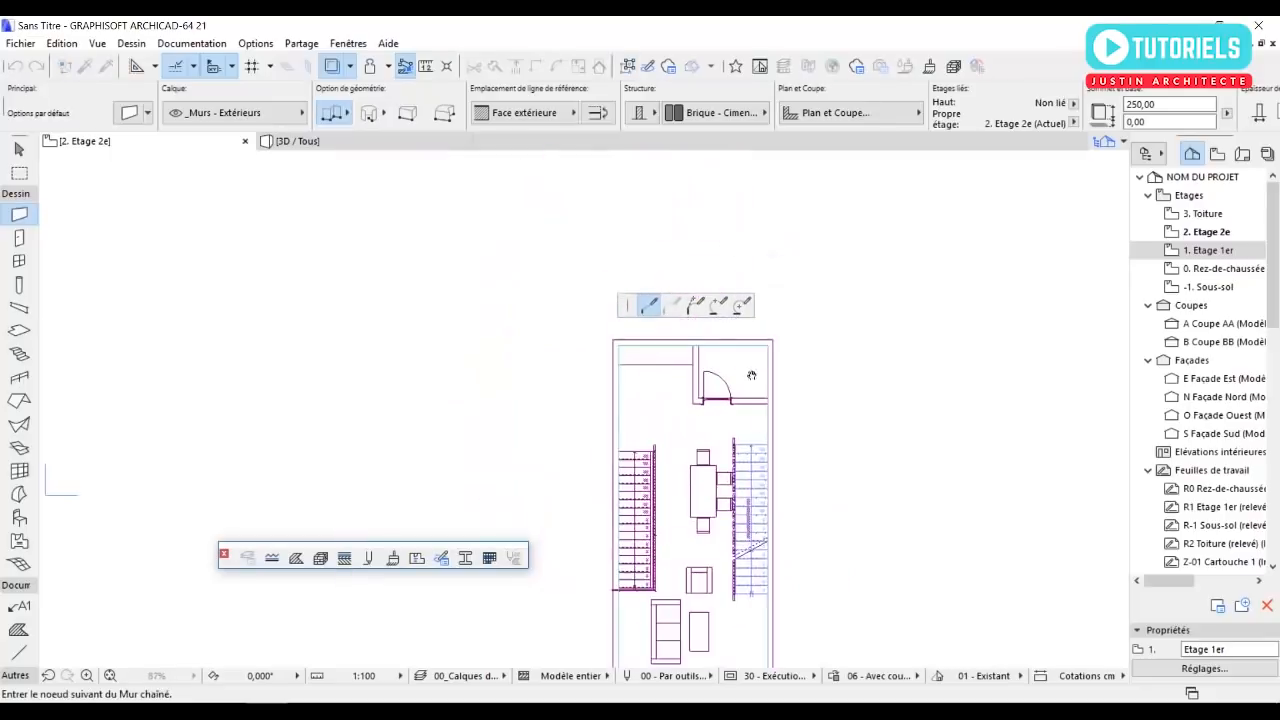
scroll(777, 331, "up", 3)
left_click(781, 366)
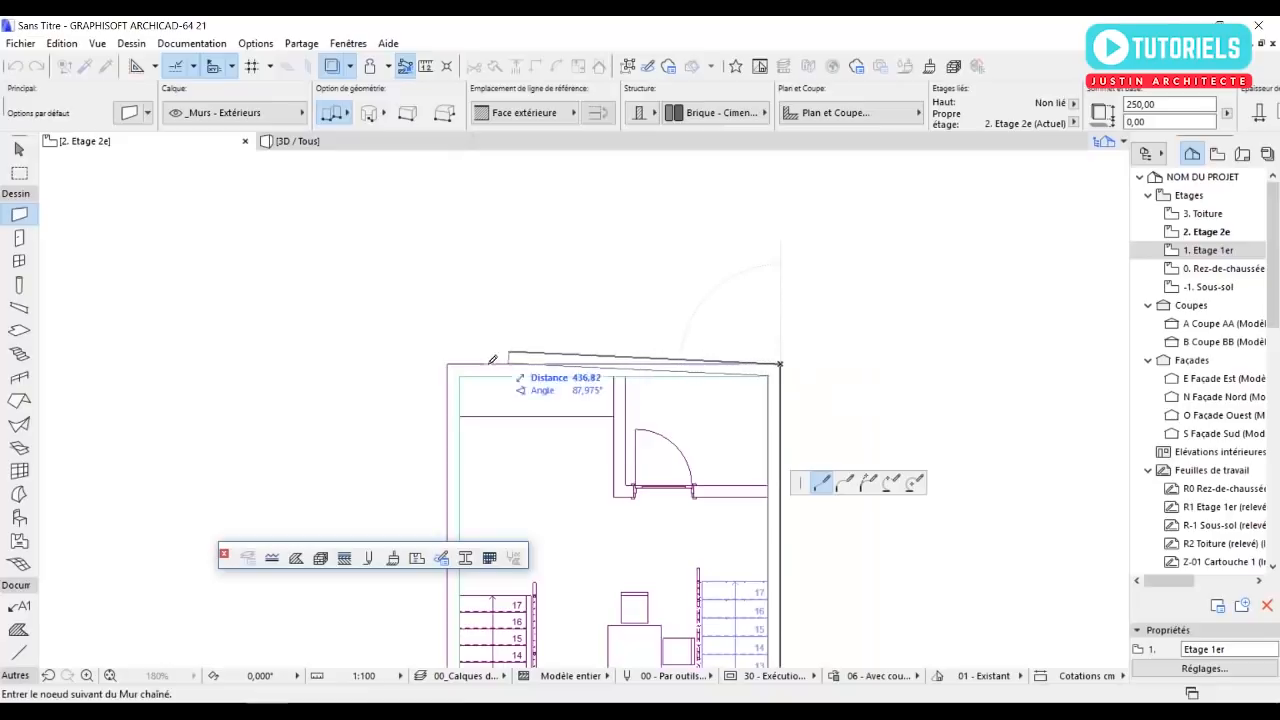
Continue the wall chain west to the northwest corner and south along the west side, ending level with the sofa's southern half.
left_click(447, 364)
scroll(567, 314, "down", 8)
scroll(527, 502, "up", 7)
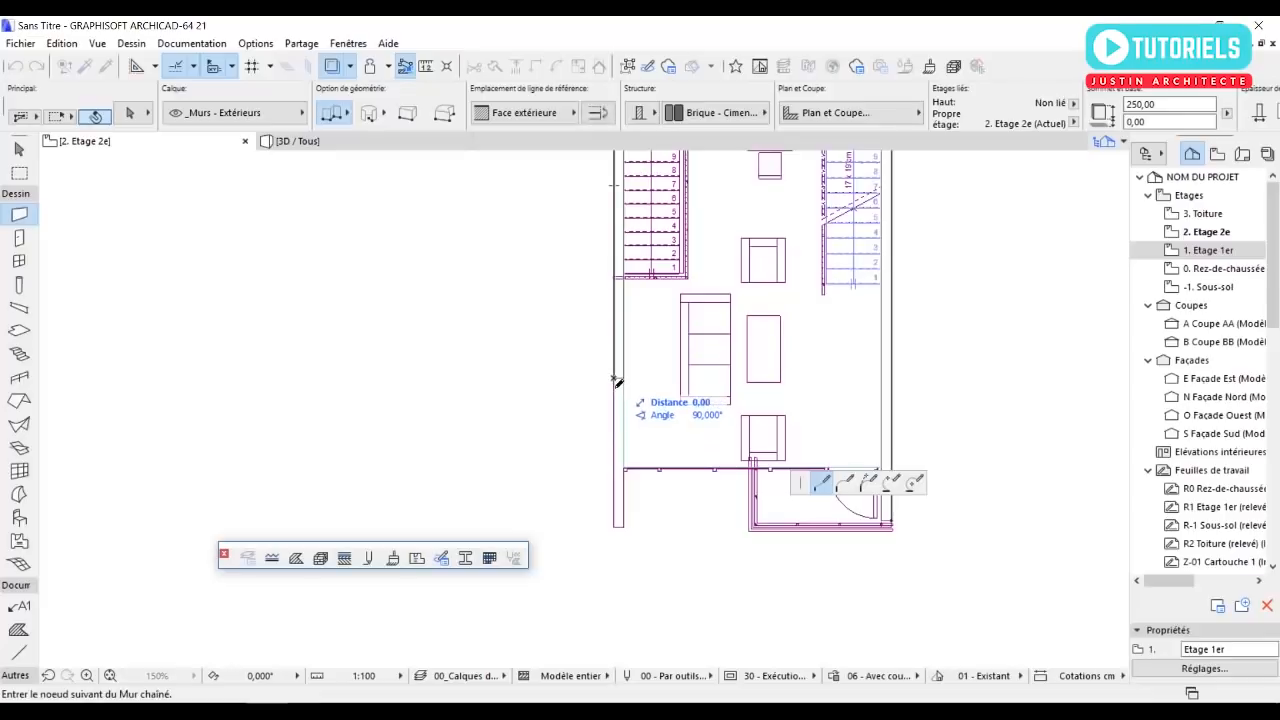
double_click(614, 380)
key("Escape")
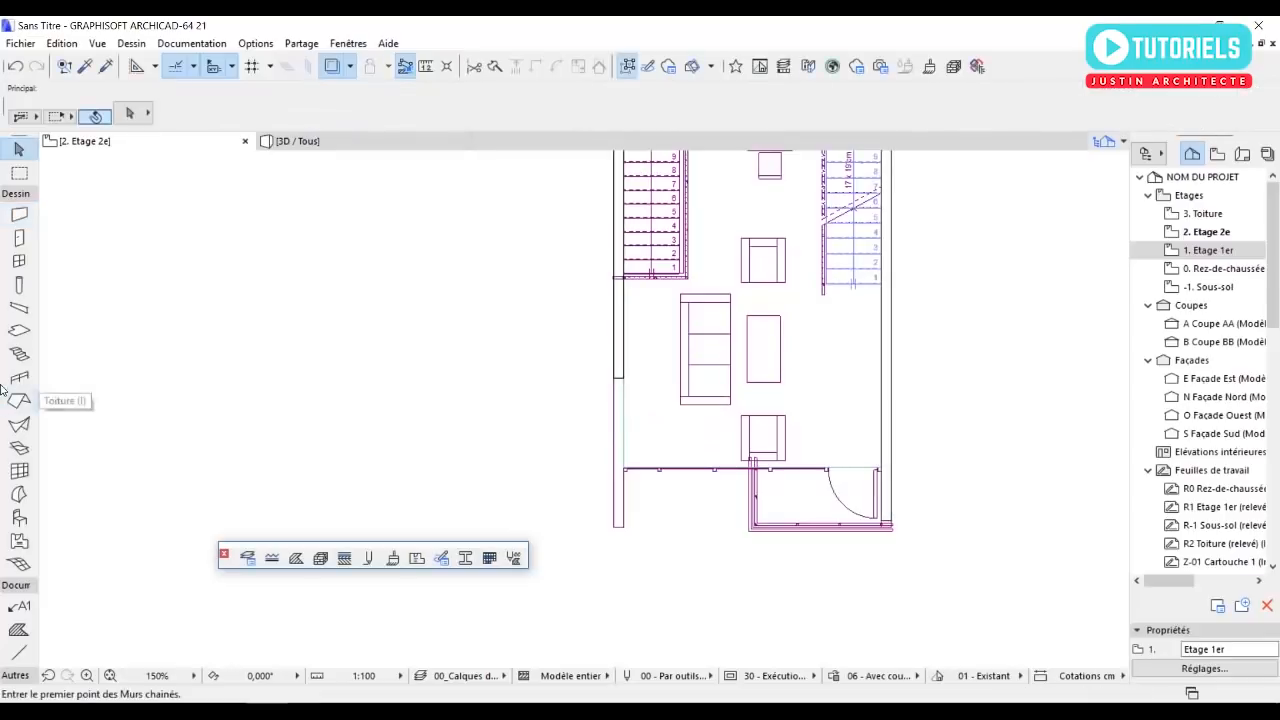
left_click(660, 403)
scroll(680, 412, "up", 3)
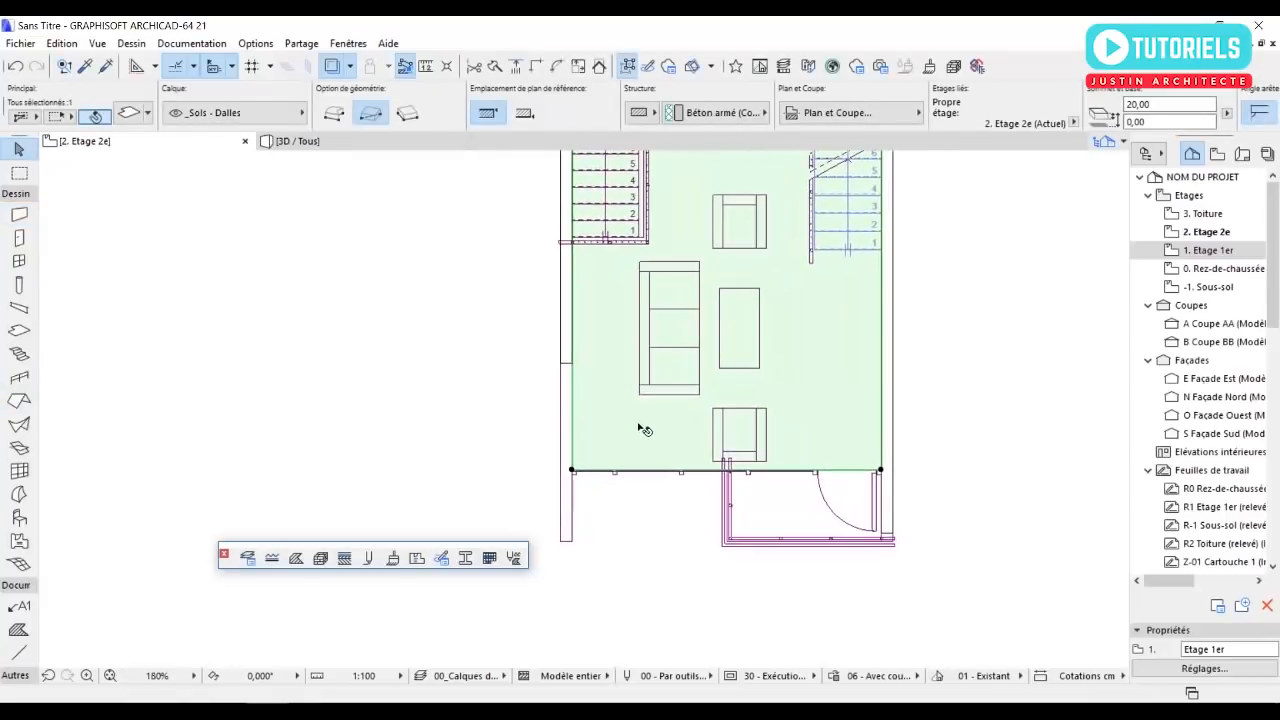
left_click(408, 414)
middle_click_drag(600, 368, 601, 425)
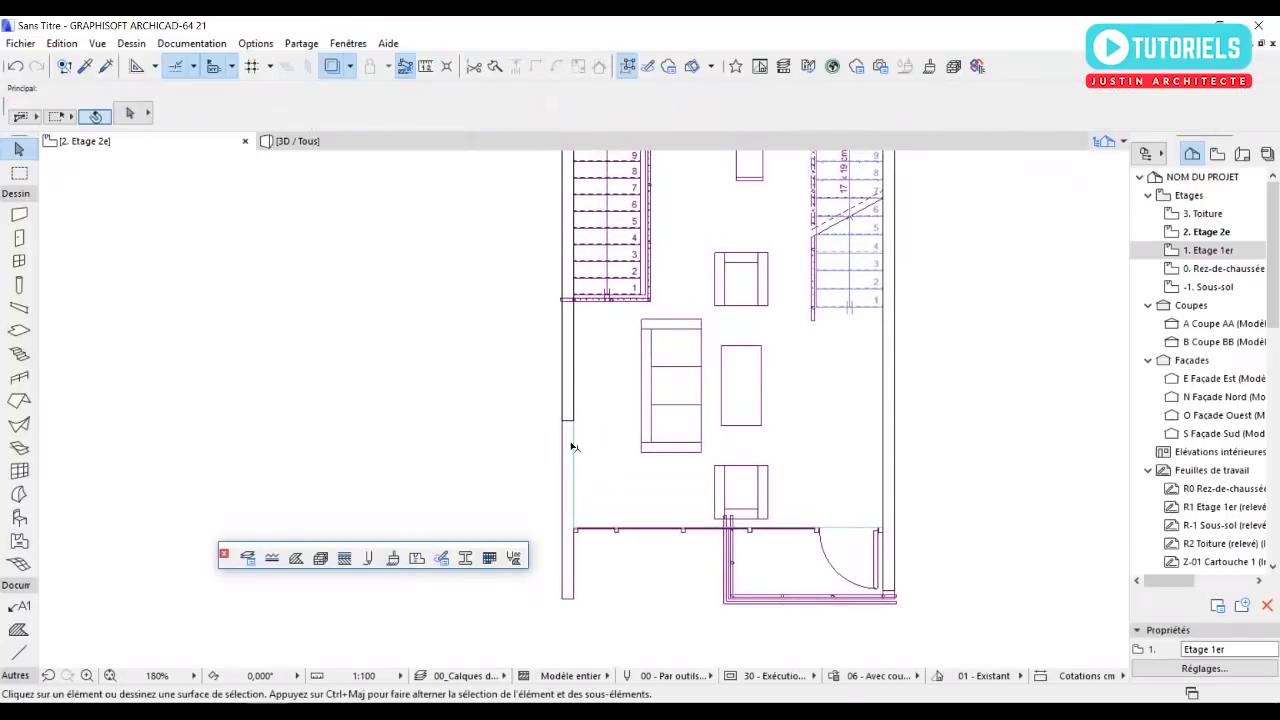
In 3D, copy the first-floor curtain wall from its lower west corner straight up by 310 cm to the next storey.
middle_click_drag(562, 386, 562, 401)
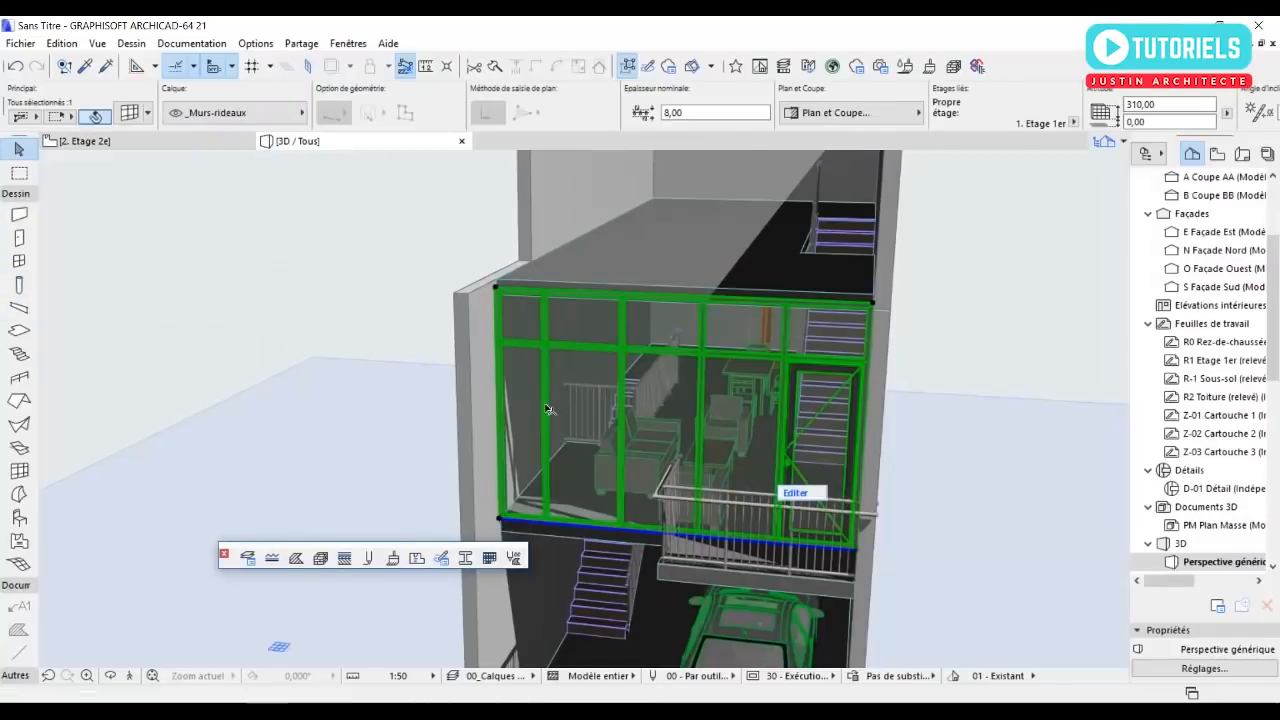
middle_click_drag(598, 407, 776, 454, "shift")
middle_click_drag(665, 443, 835, 450, "shift")
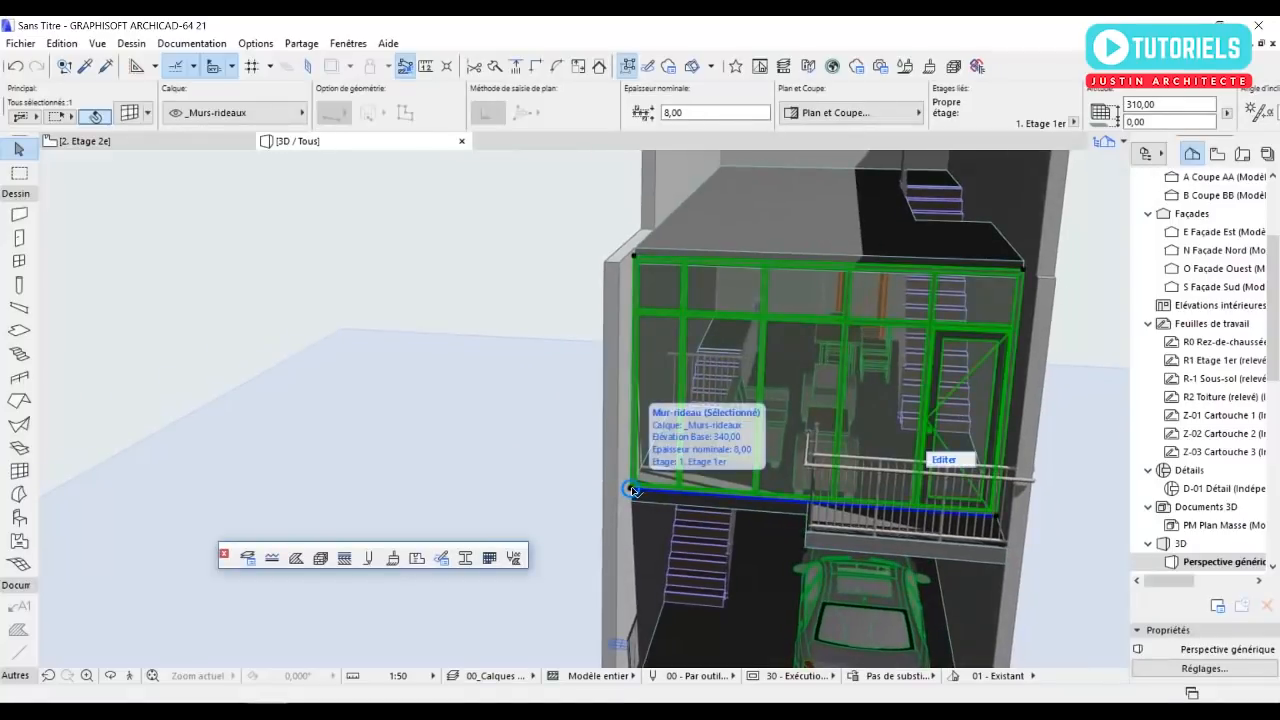
left_click(632, 490)
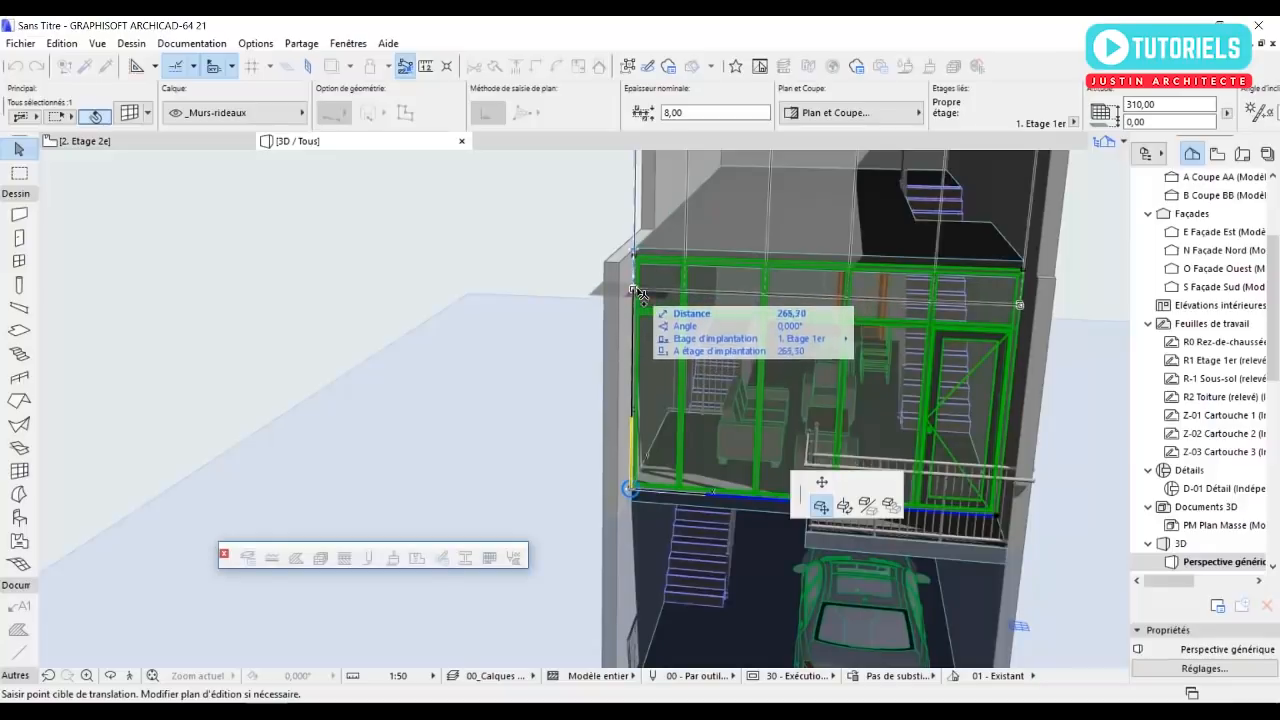
scroll(641, 238, "up", 5)
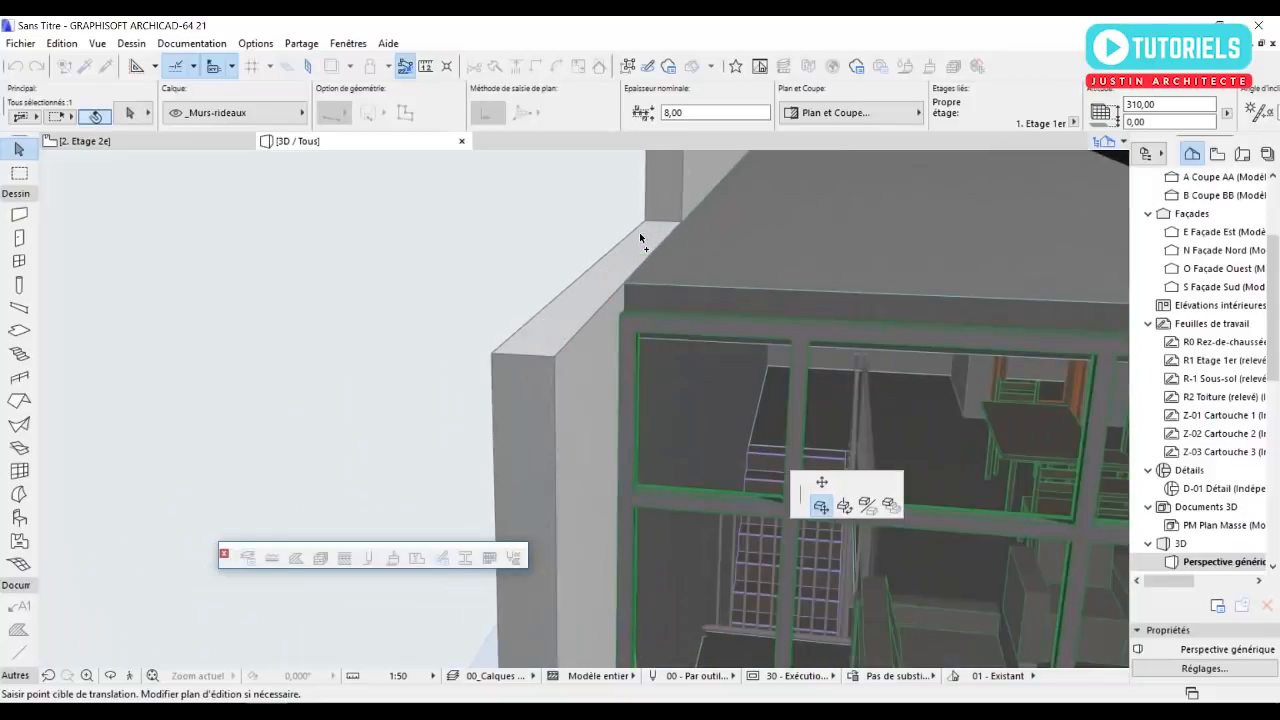
left_click(622, 316)
scroll(601, 387, "down", 5)
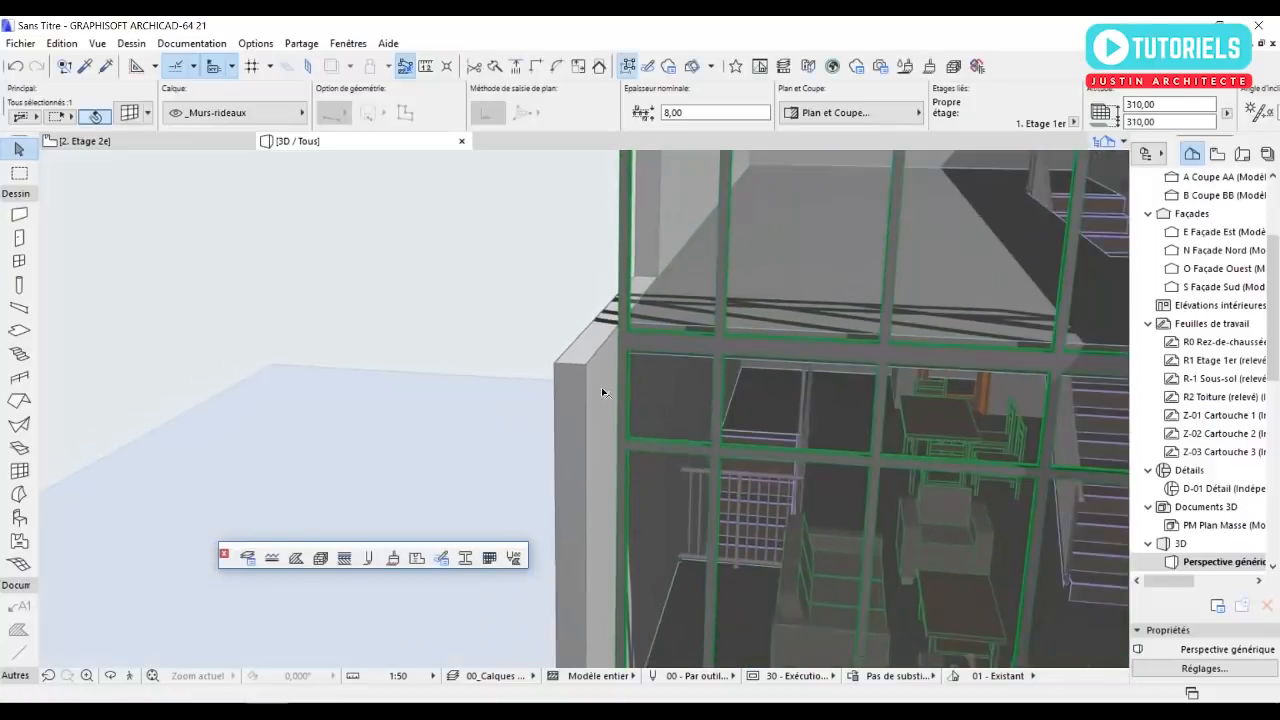
scroll(599, 388, "down", 2)
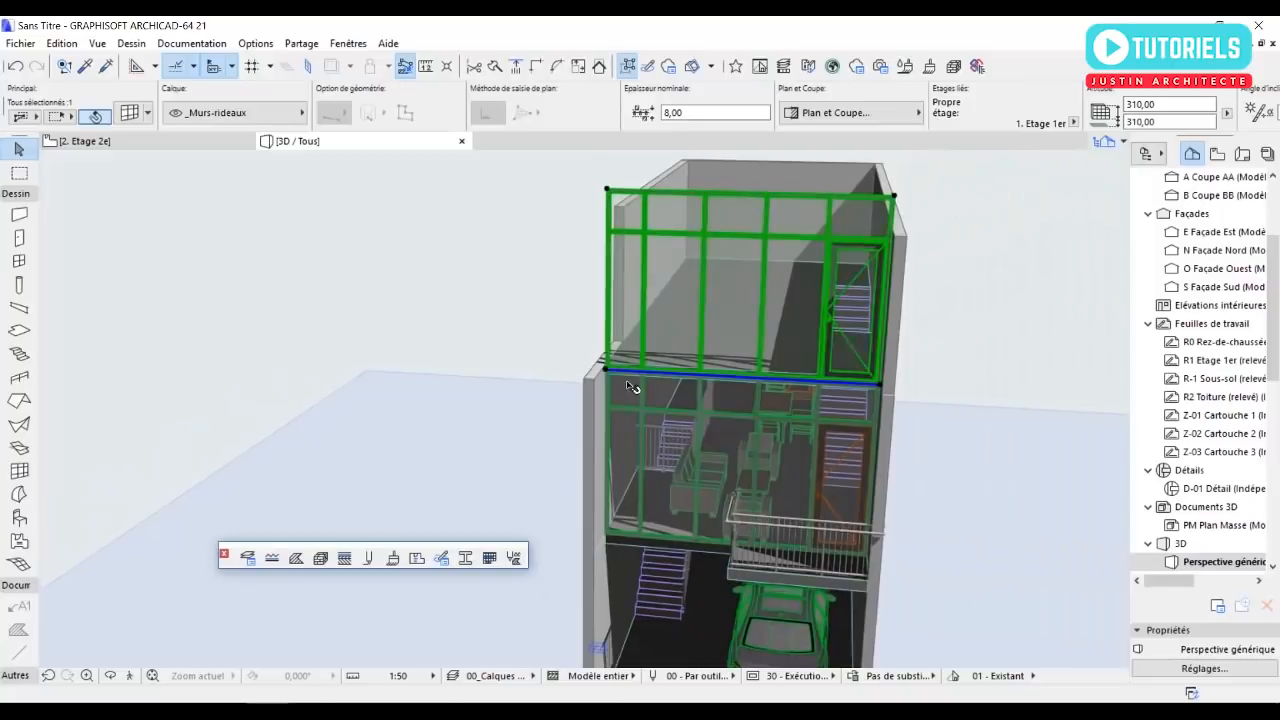
Shorten the upper curtain wall by moving its west base node about 256 cm east to the mullion line, and deselect it.
scroll(770, 427, "up", 1)
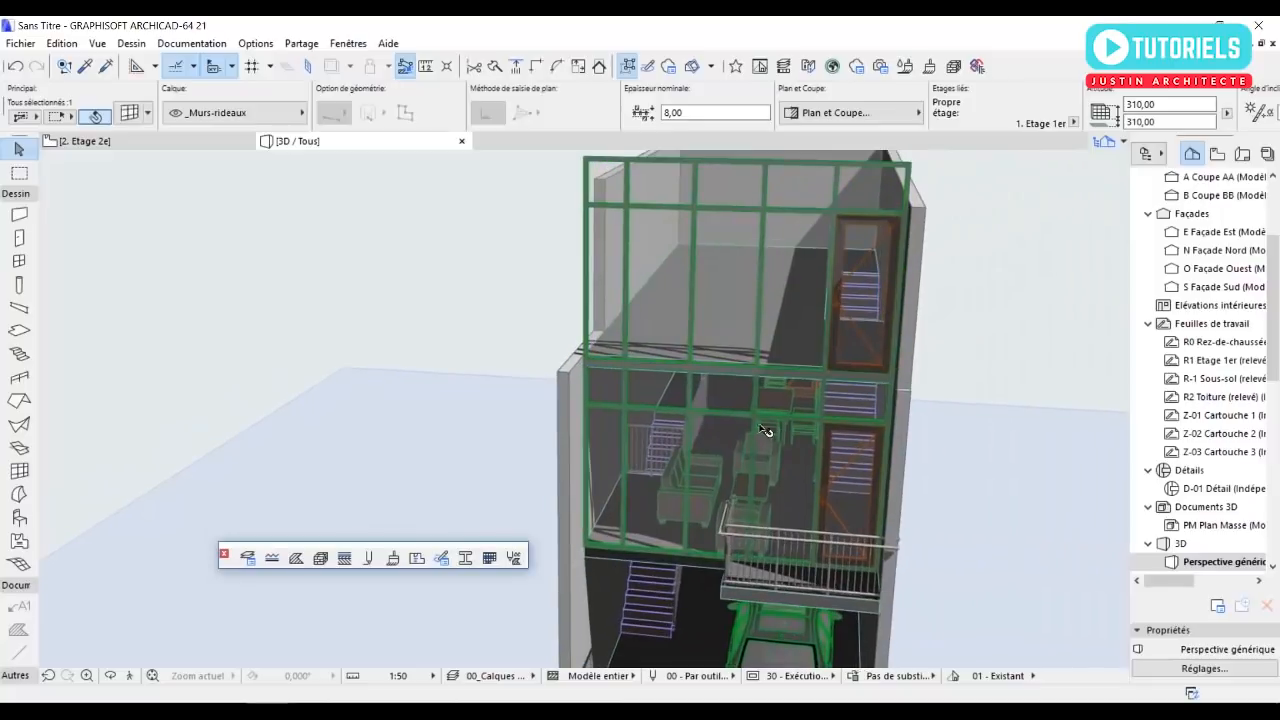
left_click(585, 365)
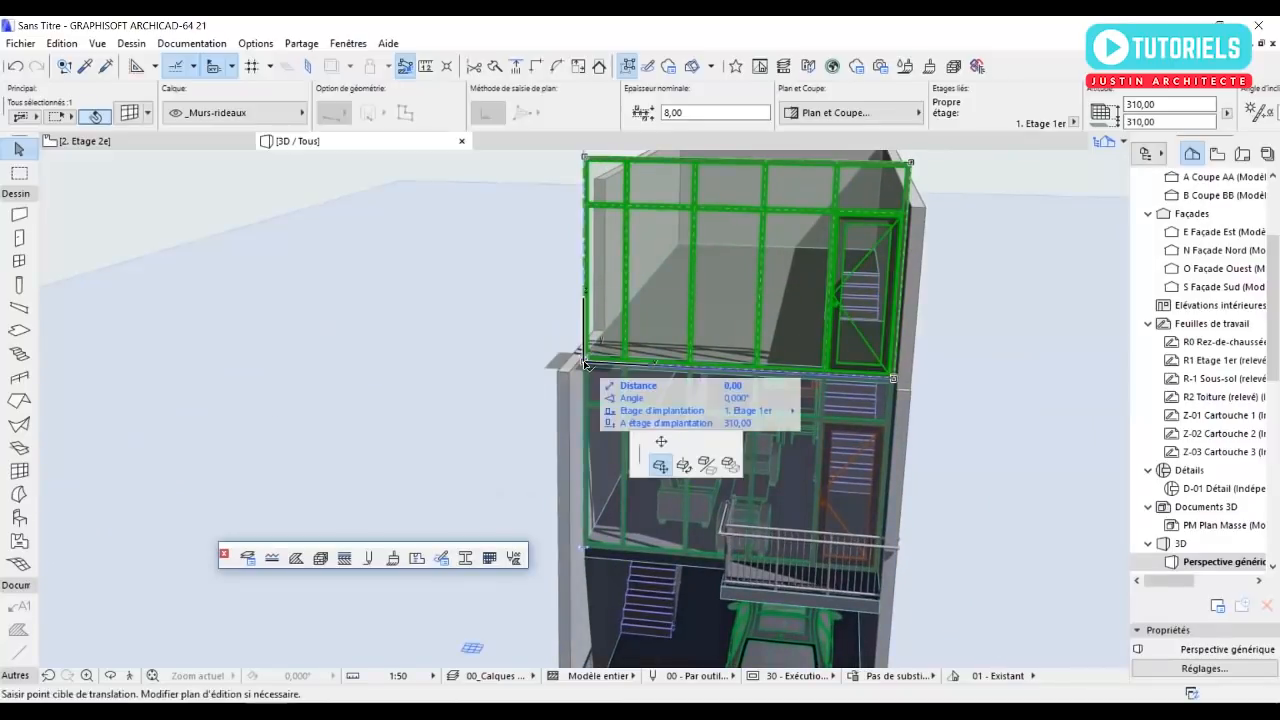
left_click(821, 484)
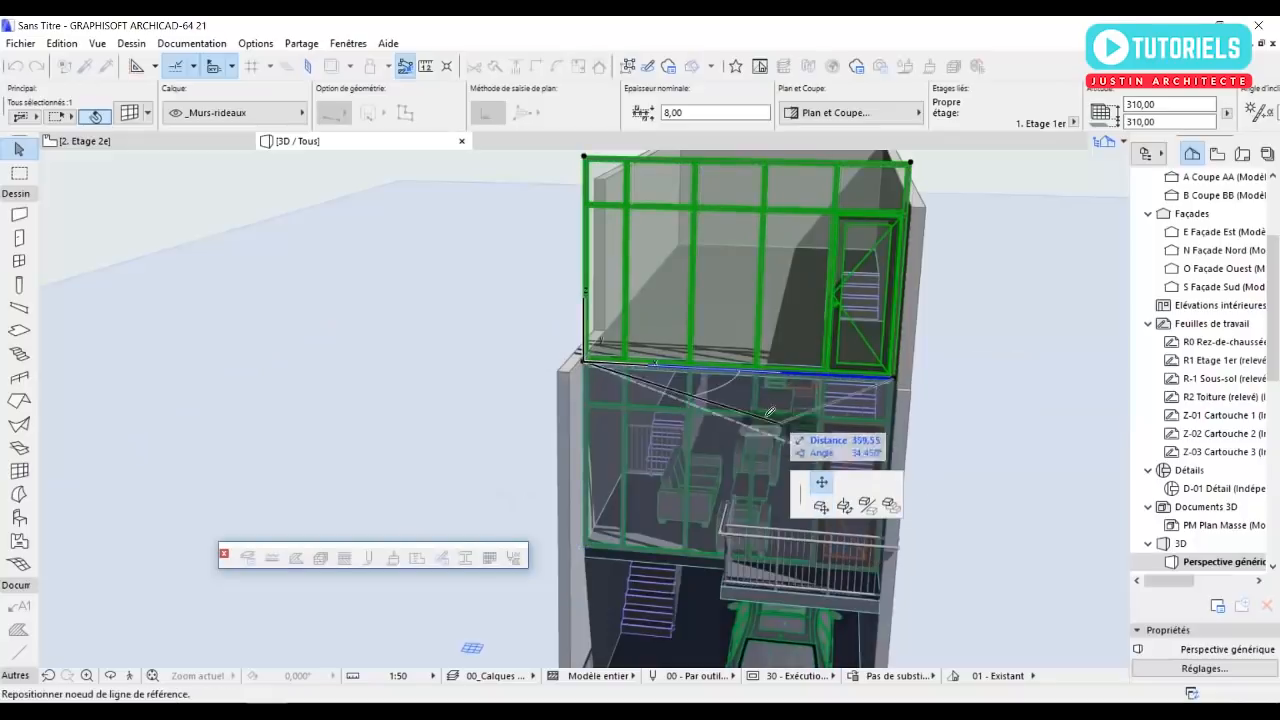
scroll(763, 375, "up", 1)
scroll(763, 375, "up", 1)
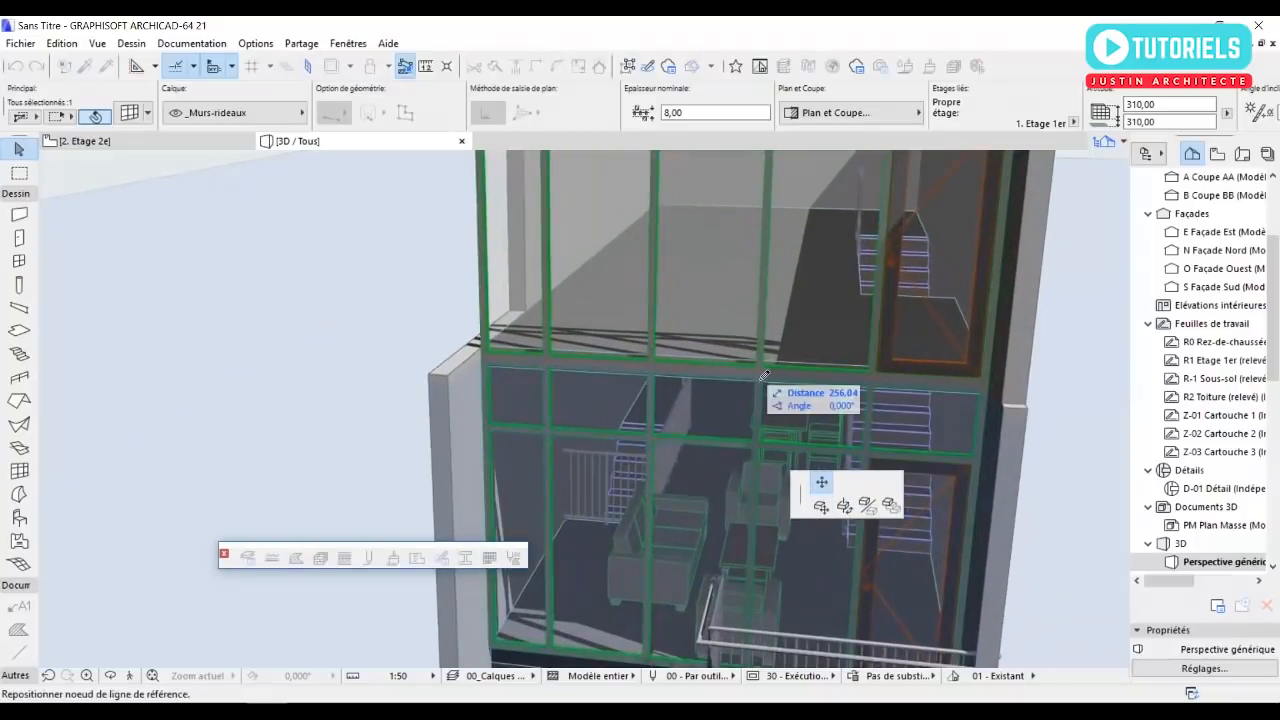
left_click(758, 377)
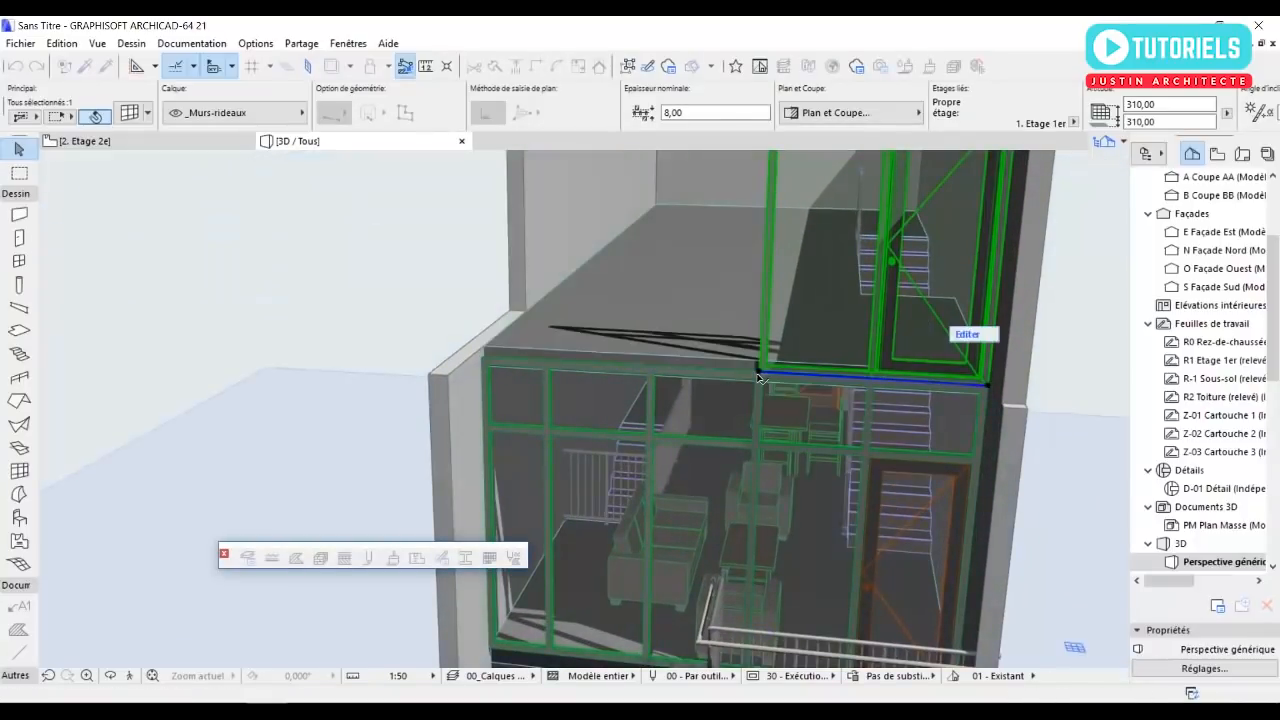
scroll(757, 378, "down", 1)
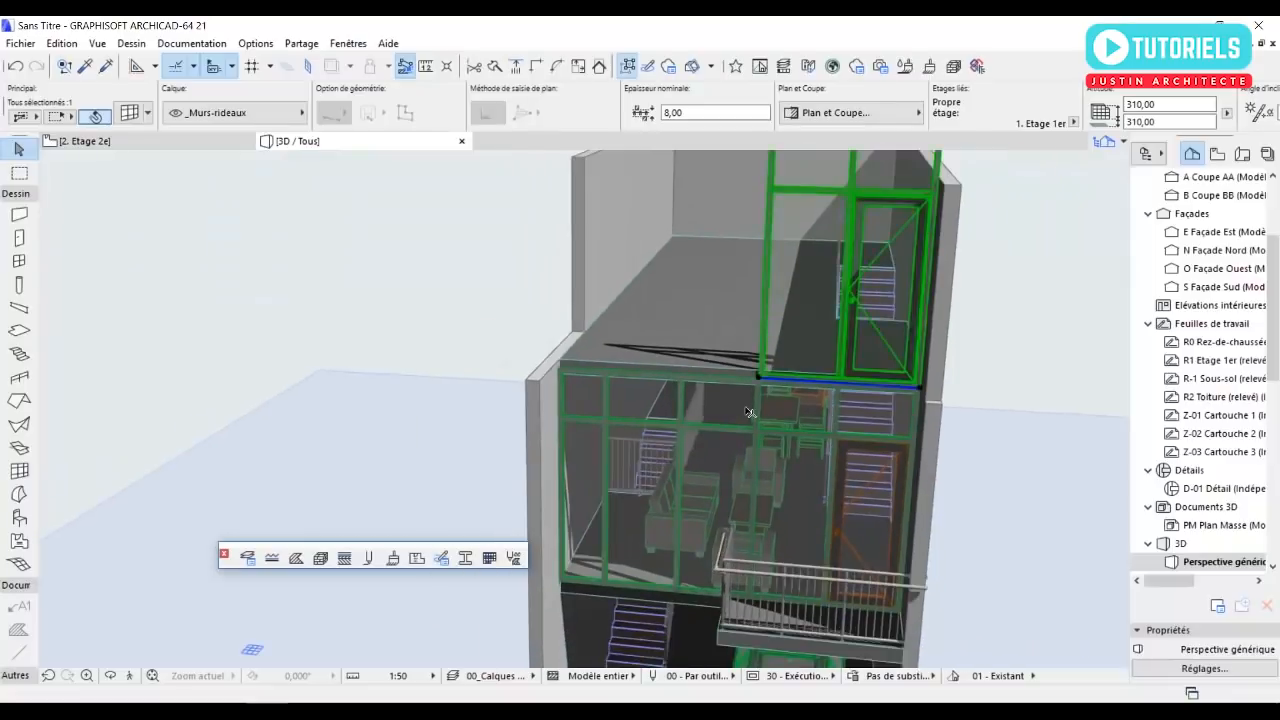
key("Escape")
Open the shortened upper curtain wall for editing in 3D and select its door panel.
scroll(849, 392, "up", 2)
middle_click_drag(849, 388, 858, 446, "shift")
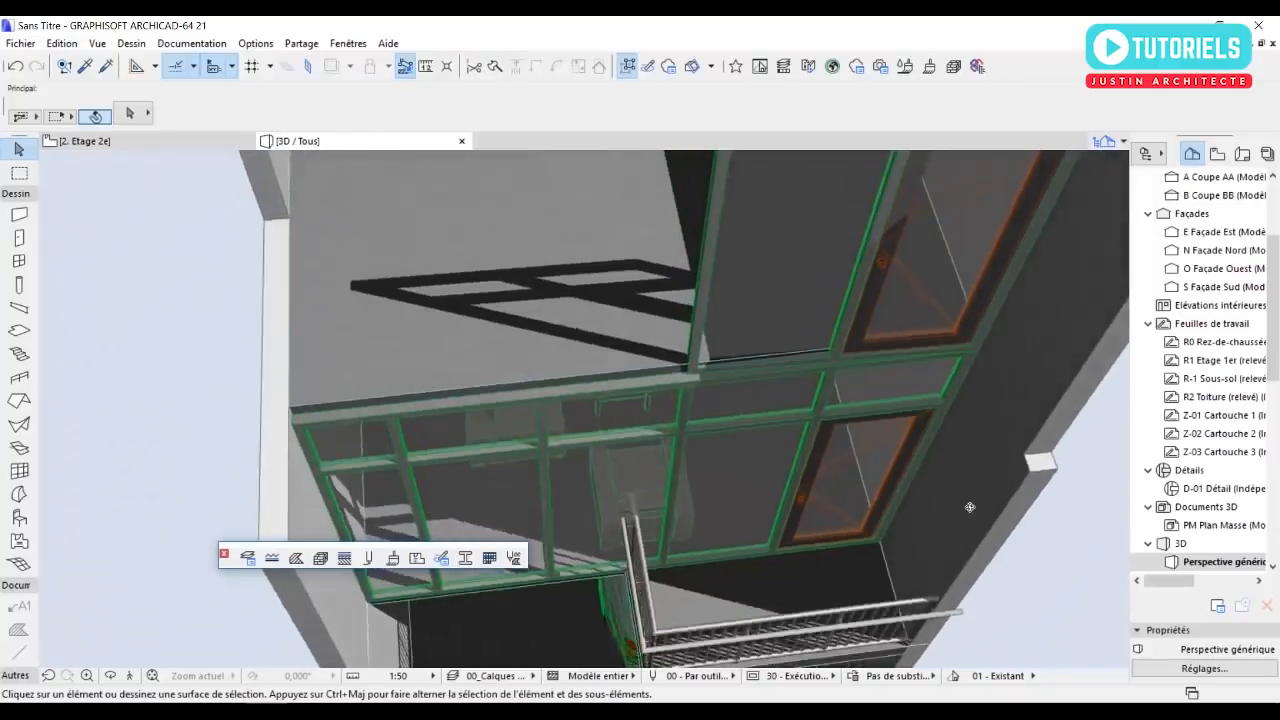
key("F2")
key("F3")
middle_click_drag(839, 446, 611, 441, "shift")
scroll(852, 306, "up", 2)
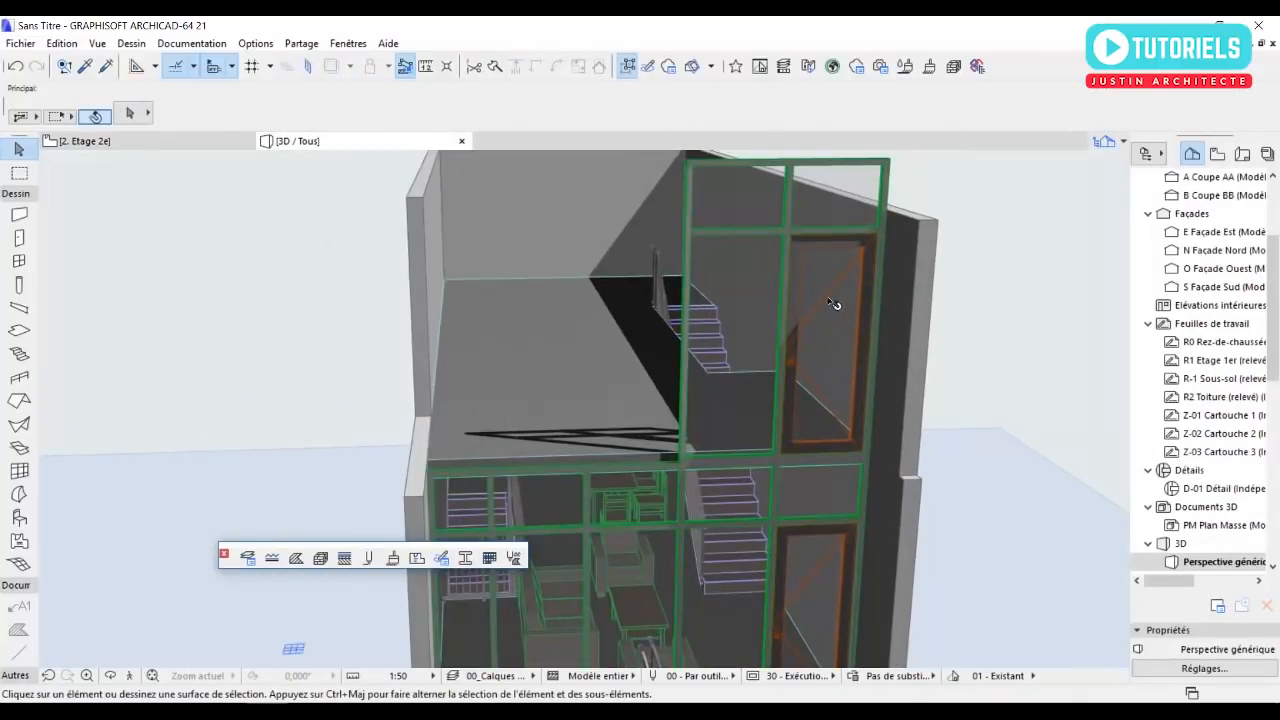
left_click(828, 298)
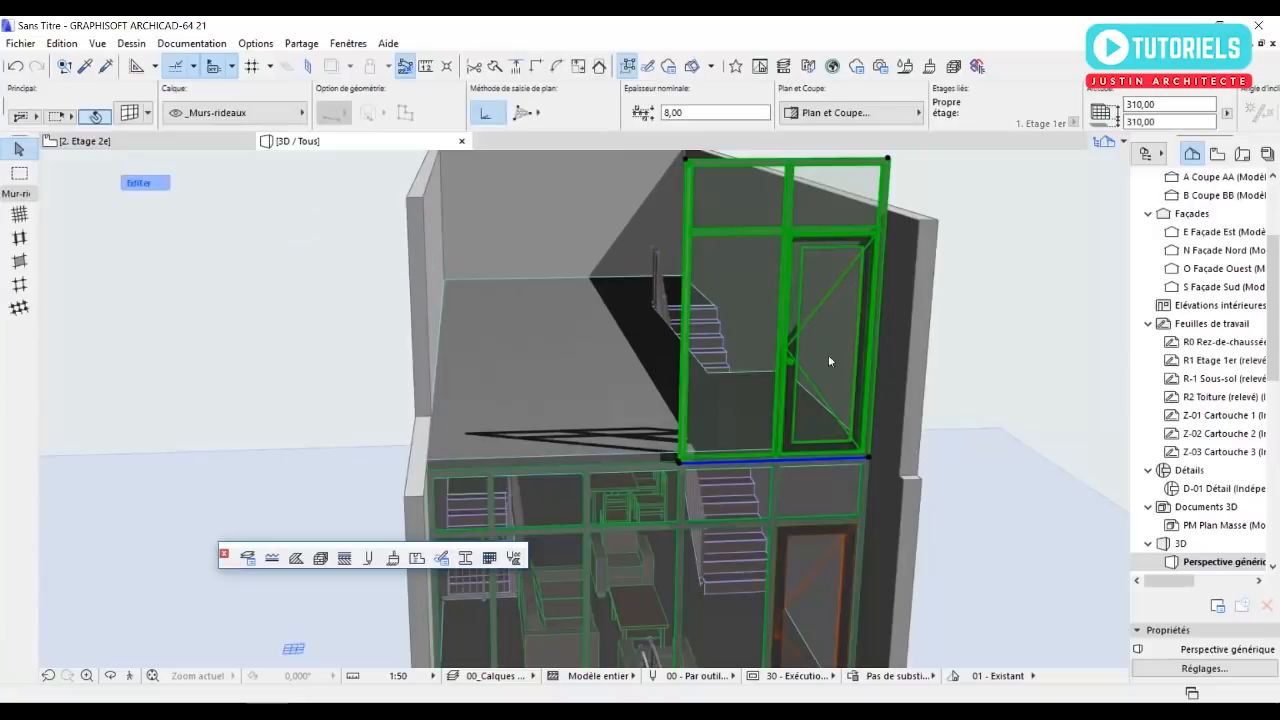
left_click(828, 308)
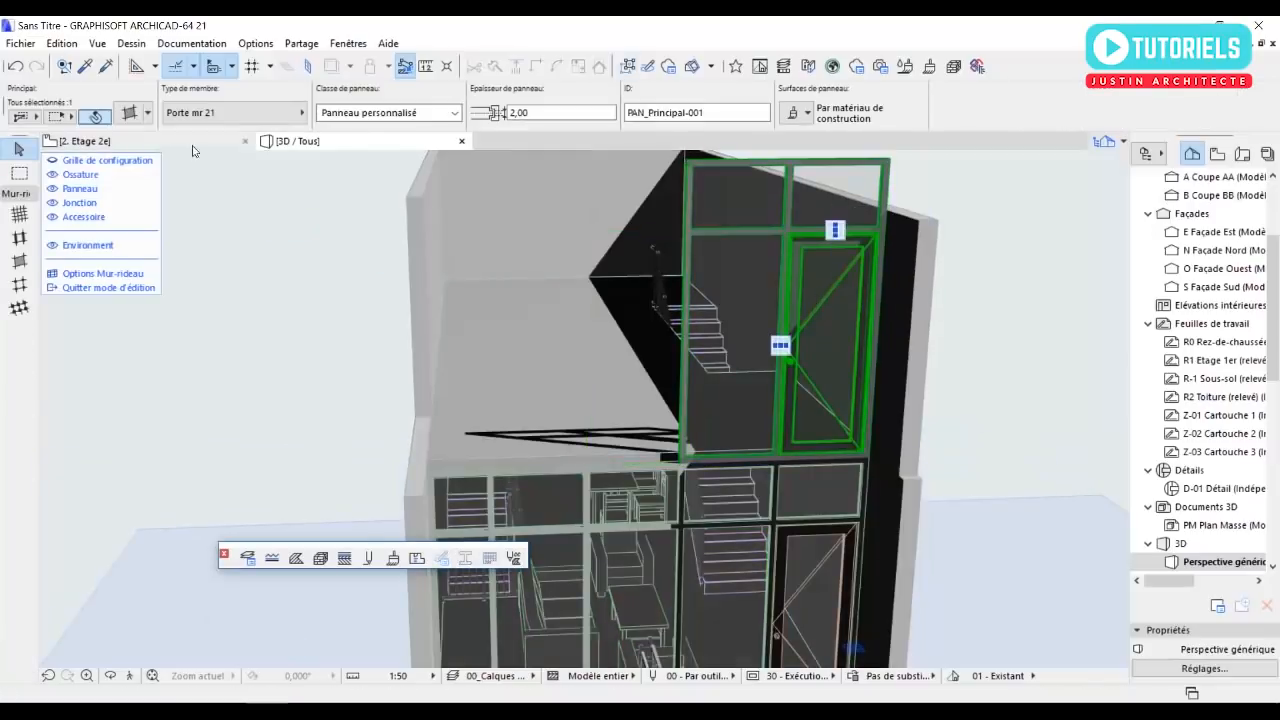
Try Panneau angle MR 21 as the selected door panel's member type, and settle on Générique.
left_click(229, 111)
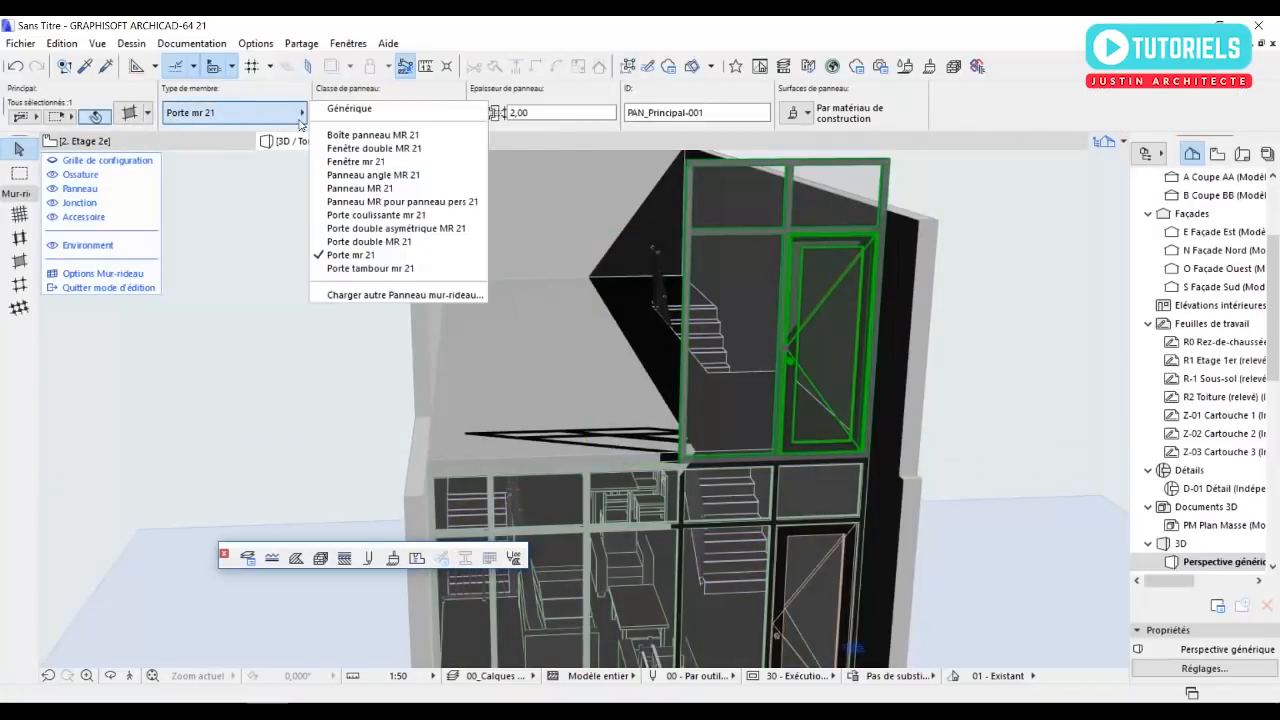
left_click(343, 175)
scroll(877, 397, "up", 3)
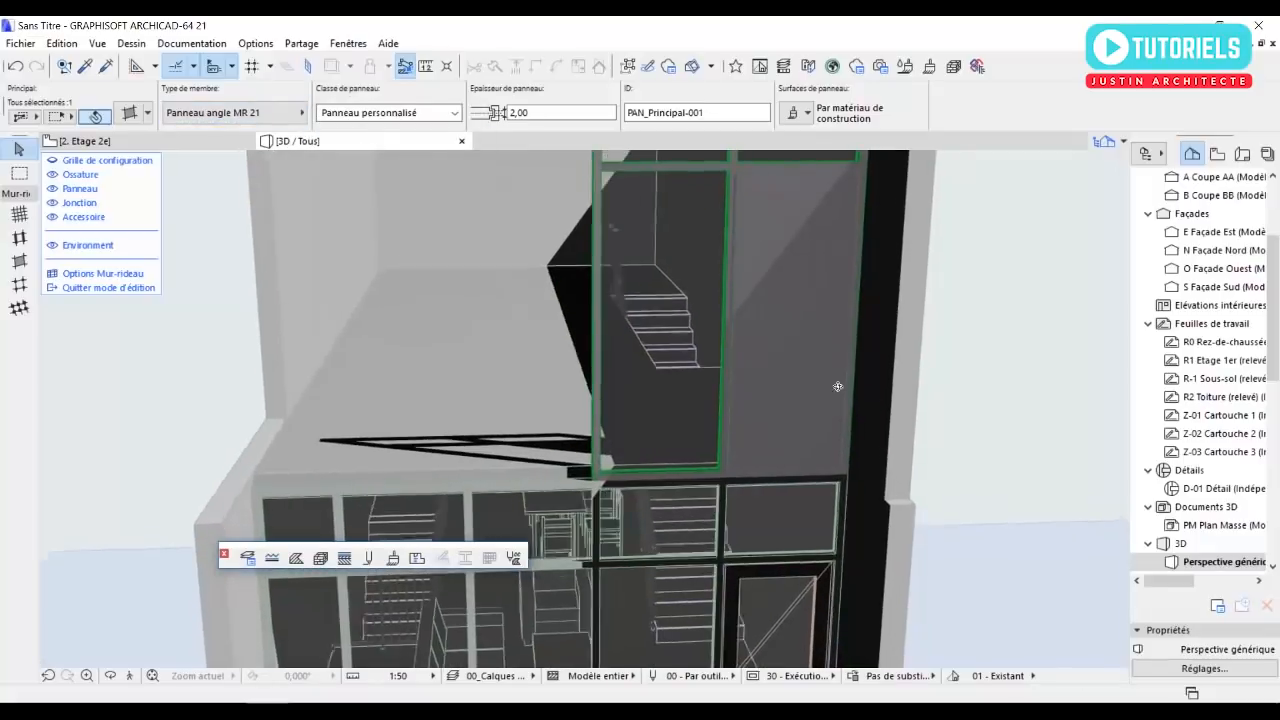
left_click(249, 117)
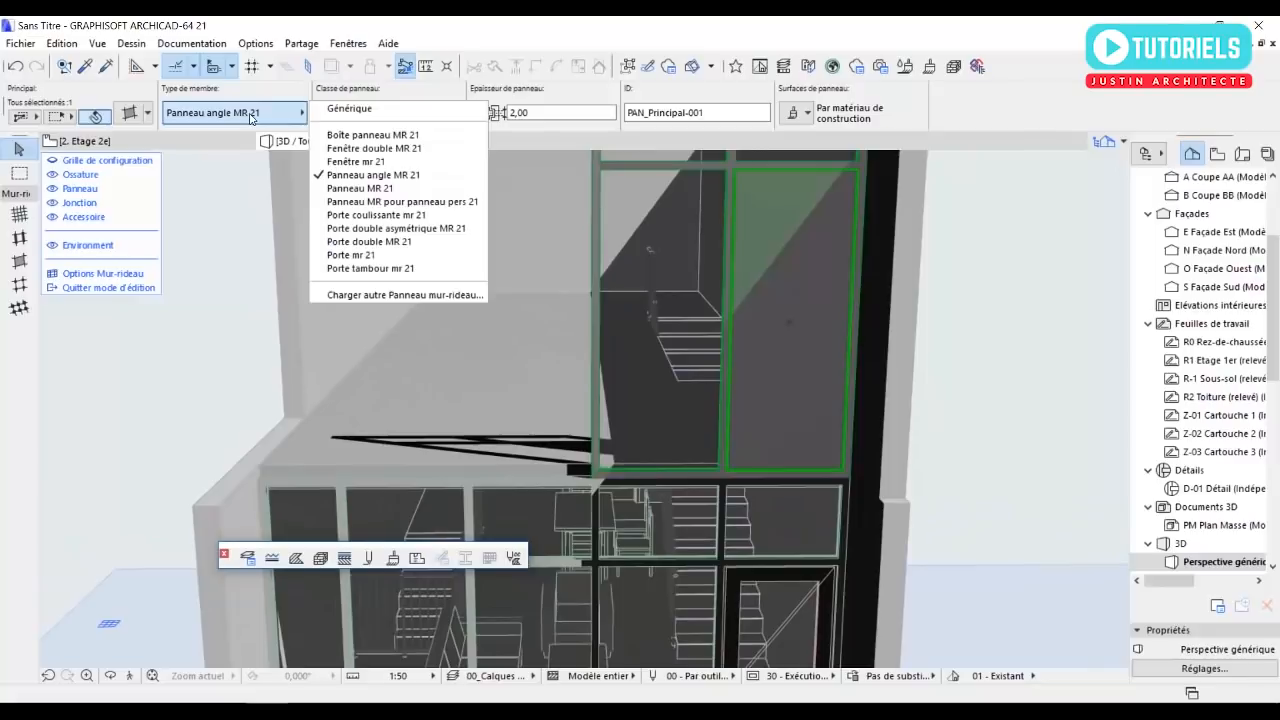
left_click(349, 108)
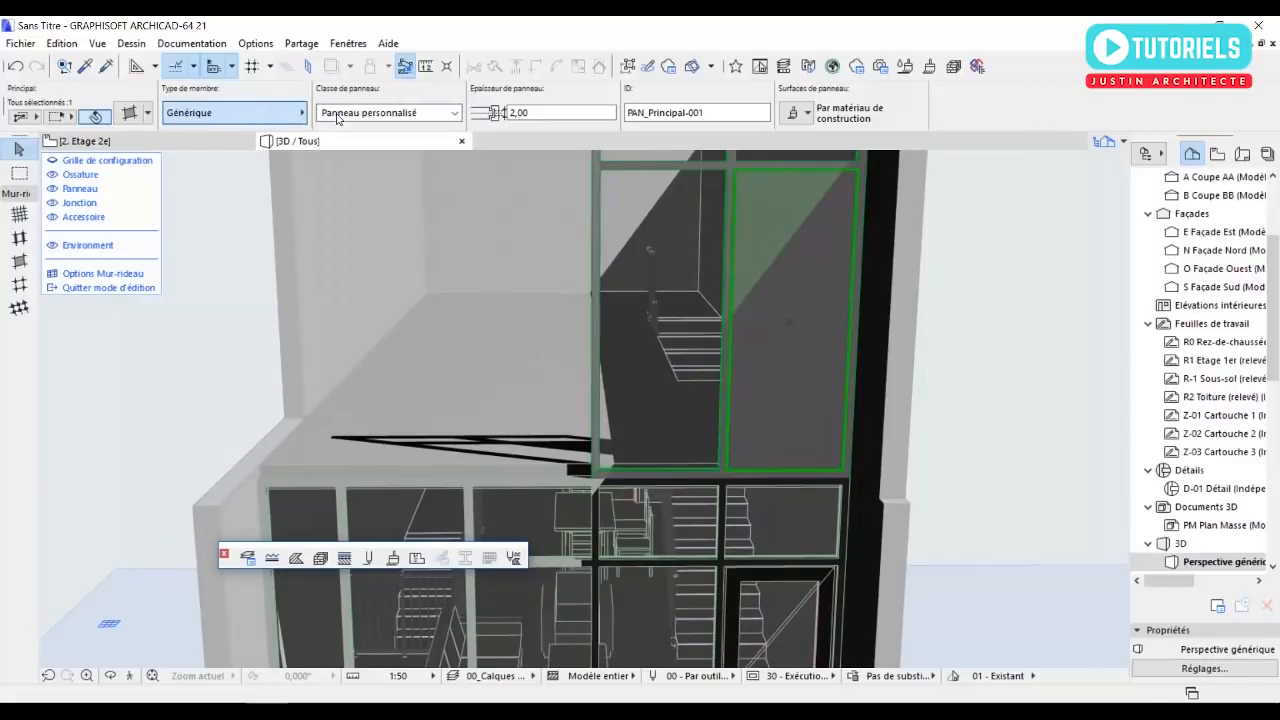
Leave the curtain wall's edit mode and return to the second floor plan.
scroll(684, 420, "down", 2)
middle_click_drag(678, 427, 686, 447, "shift")
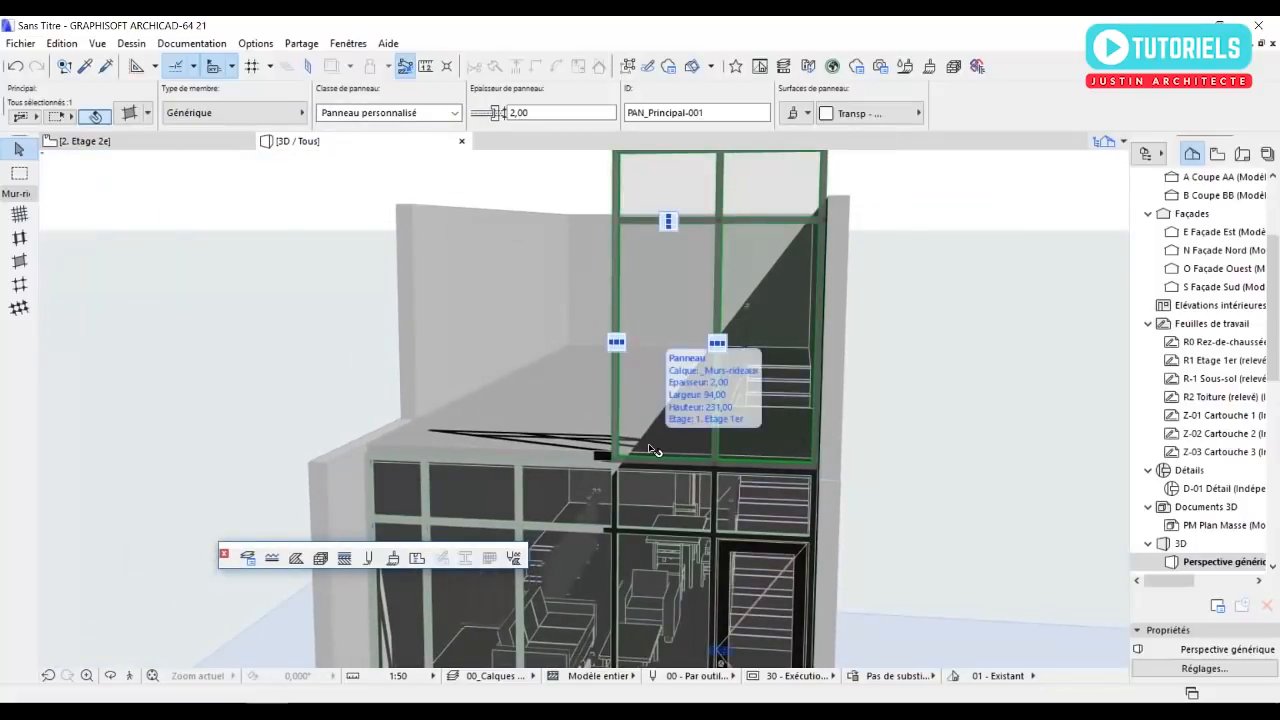
key("F2")
key("Escape")
key("Escape")
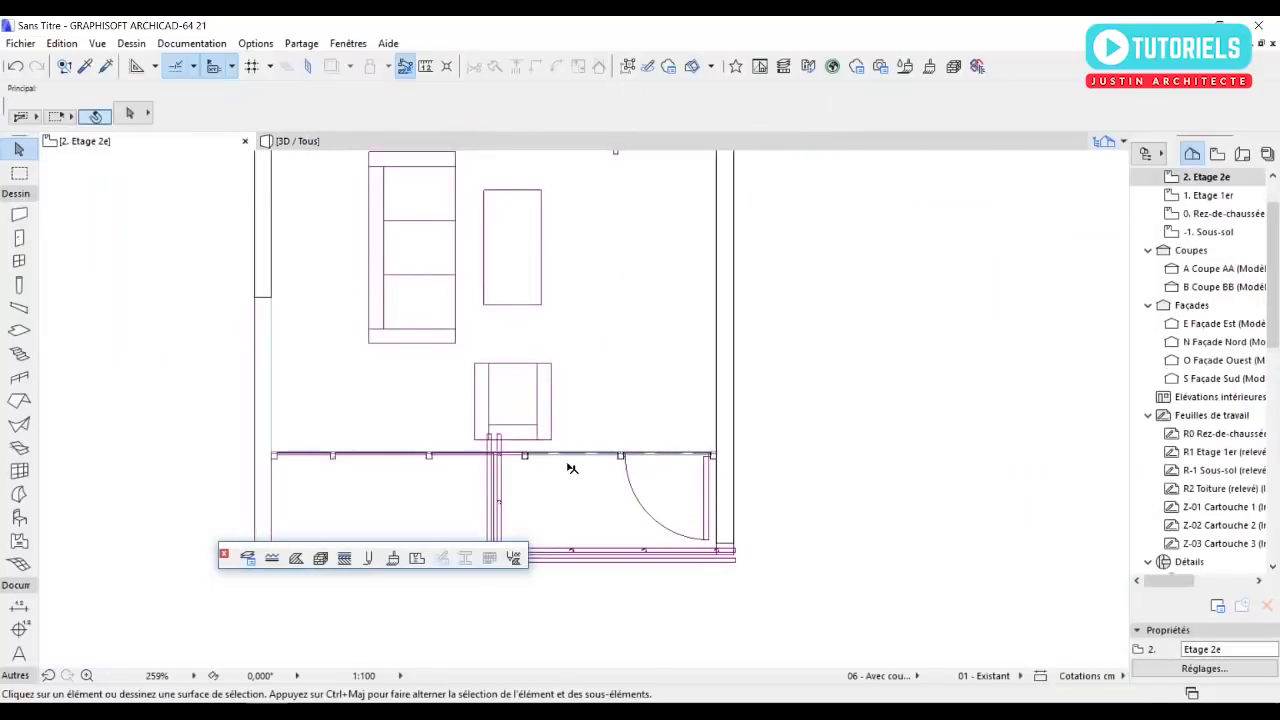
Copy the second-floor curtain wall about 311 cm northwest, placing its west end at the west wall's inner end corner, and deselect it.
scroll(530, 457, "up", 3)
middle_click_drag(520, 459, 622, 456)
scroll(652, 506, "down", 3)
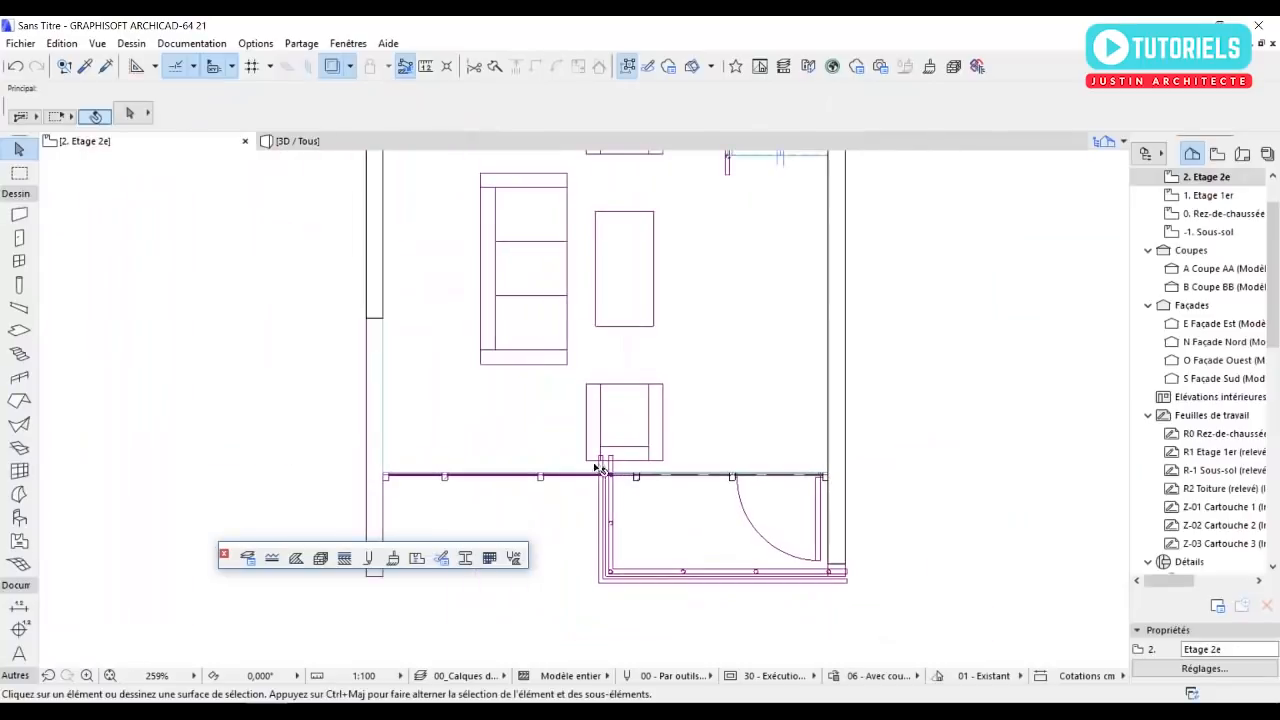
scroll(364, 310, "up", 4)
scroll(593, 425, "down", 3)
middle_click_drag(694, 430, 594, 329)
scroll(677, 441, "up", 5)
left_click(708, 489)
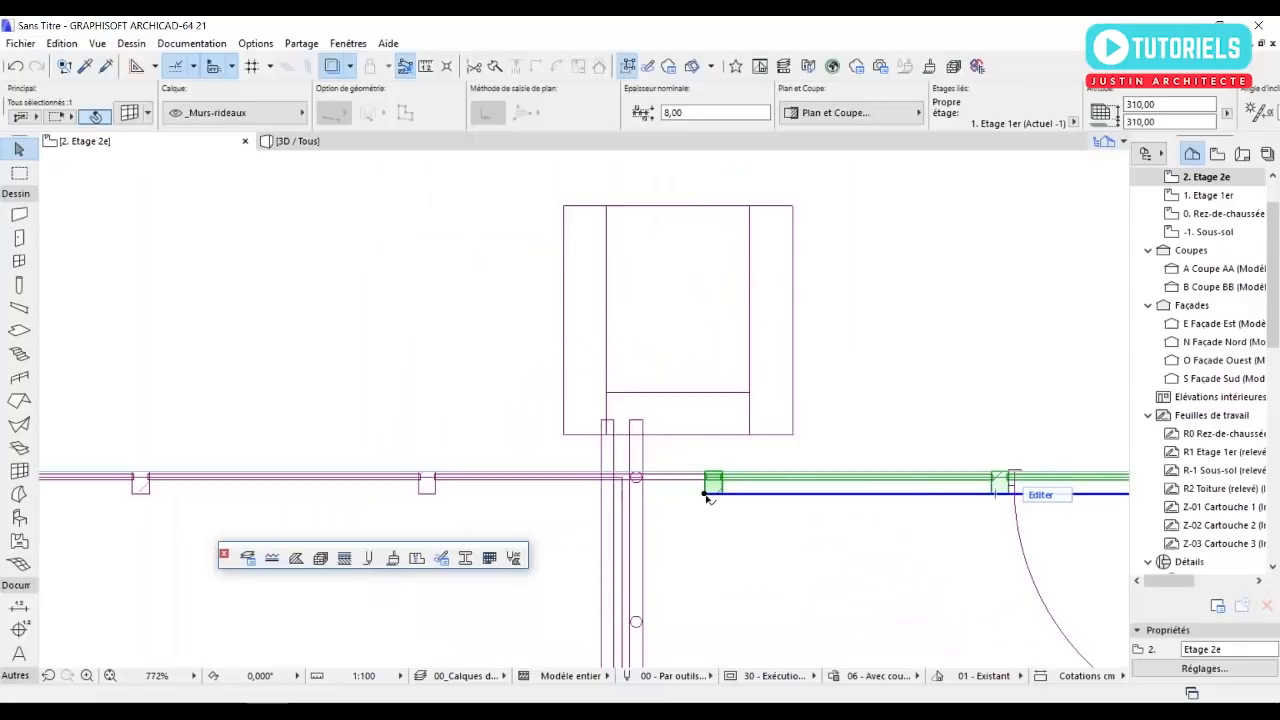
left_click(705, 494)
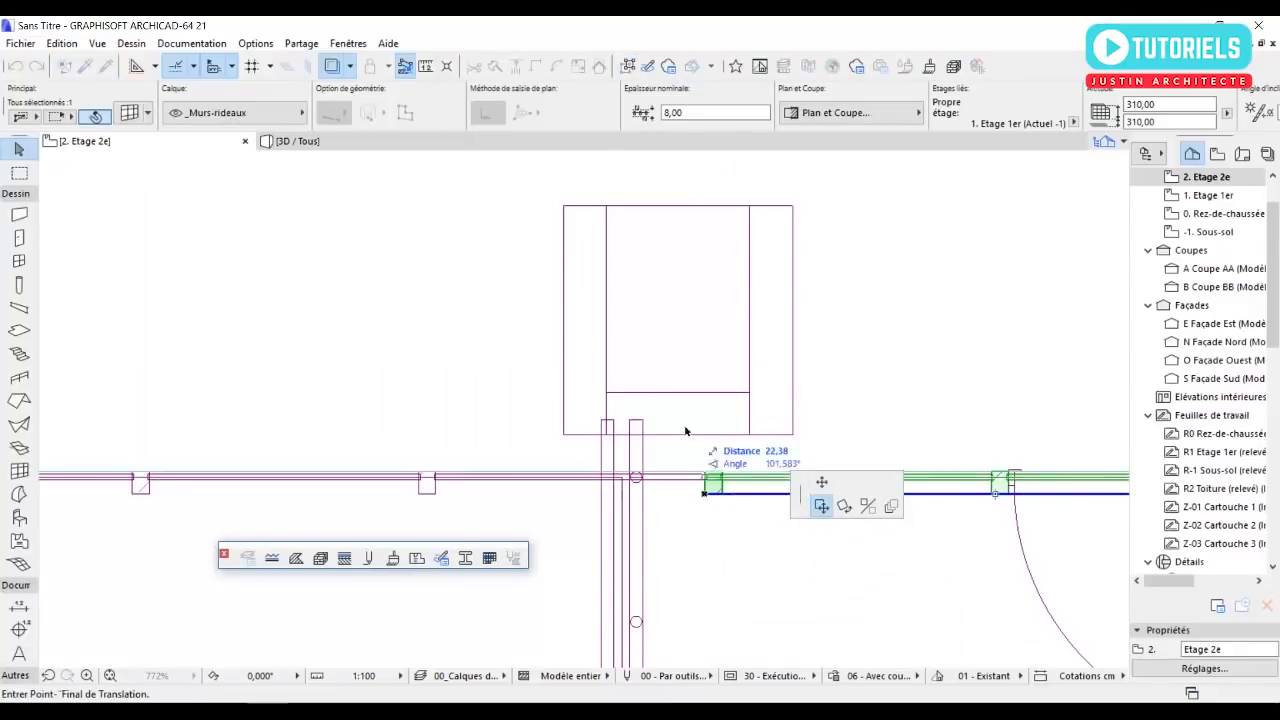
key("ctrl")
scroll(675, 440, "down", 3)
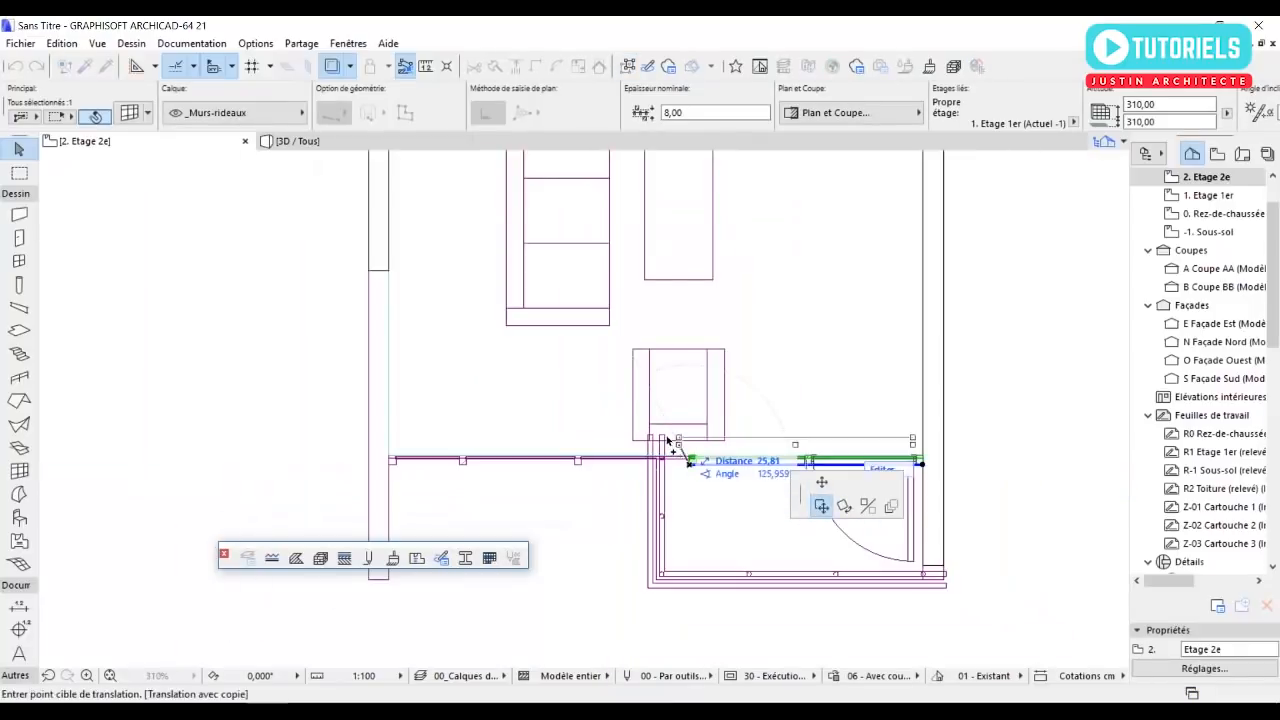
scroll(410, 290, "up", 3)
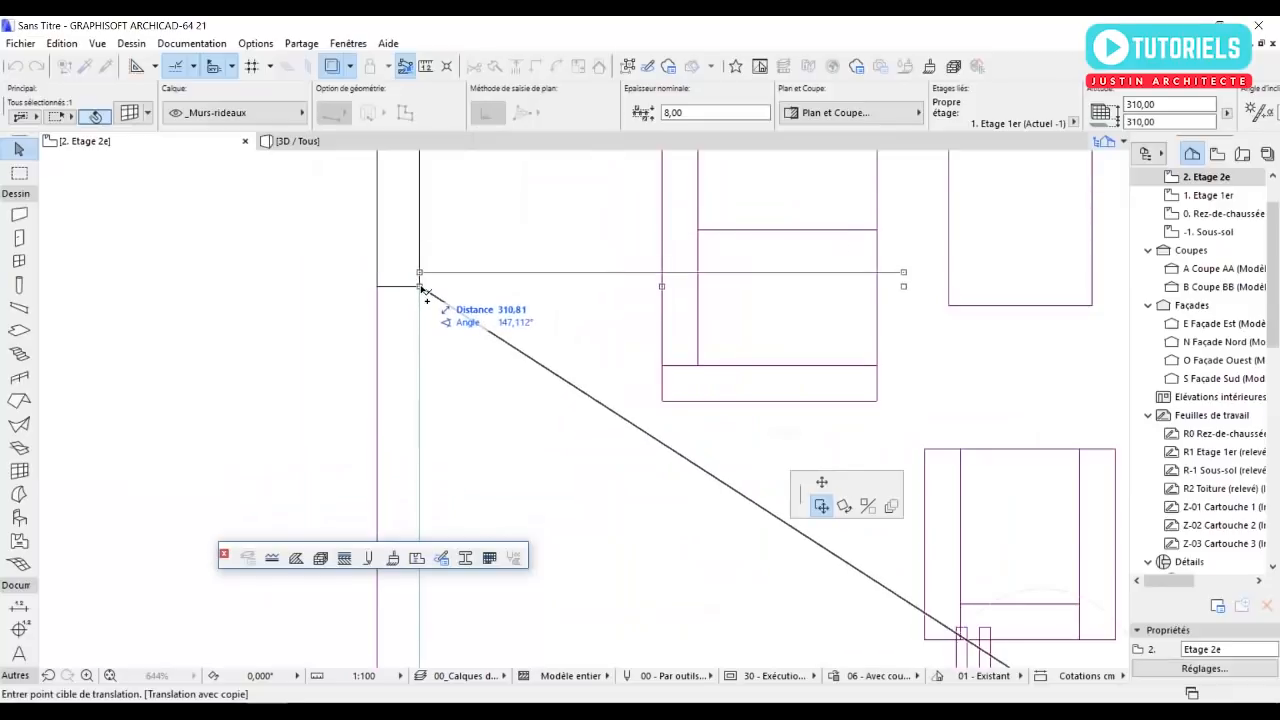
left_click(421, 288)
scroll(438, 320, "down", 3)
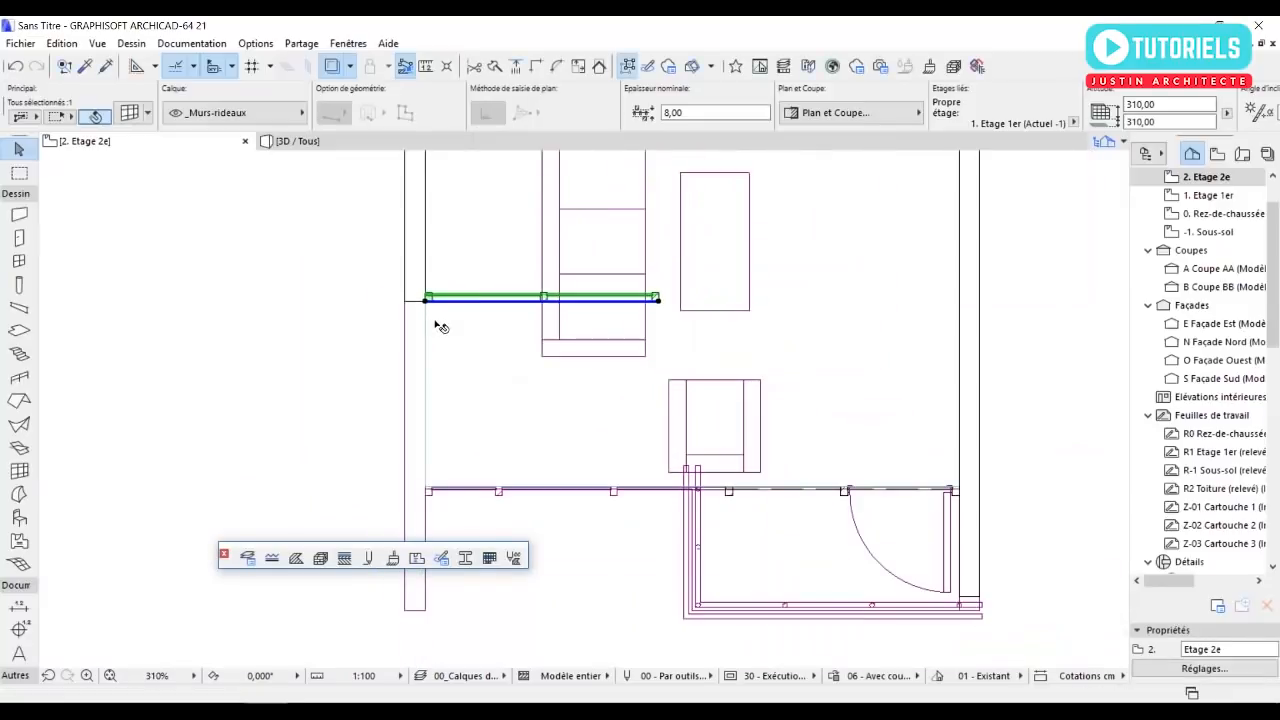
left_click(612, 403)
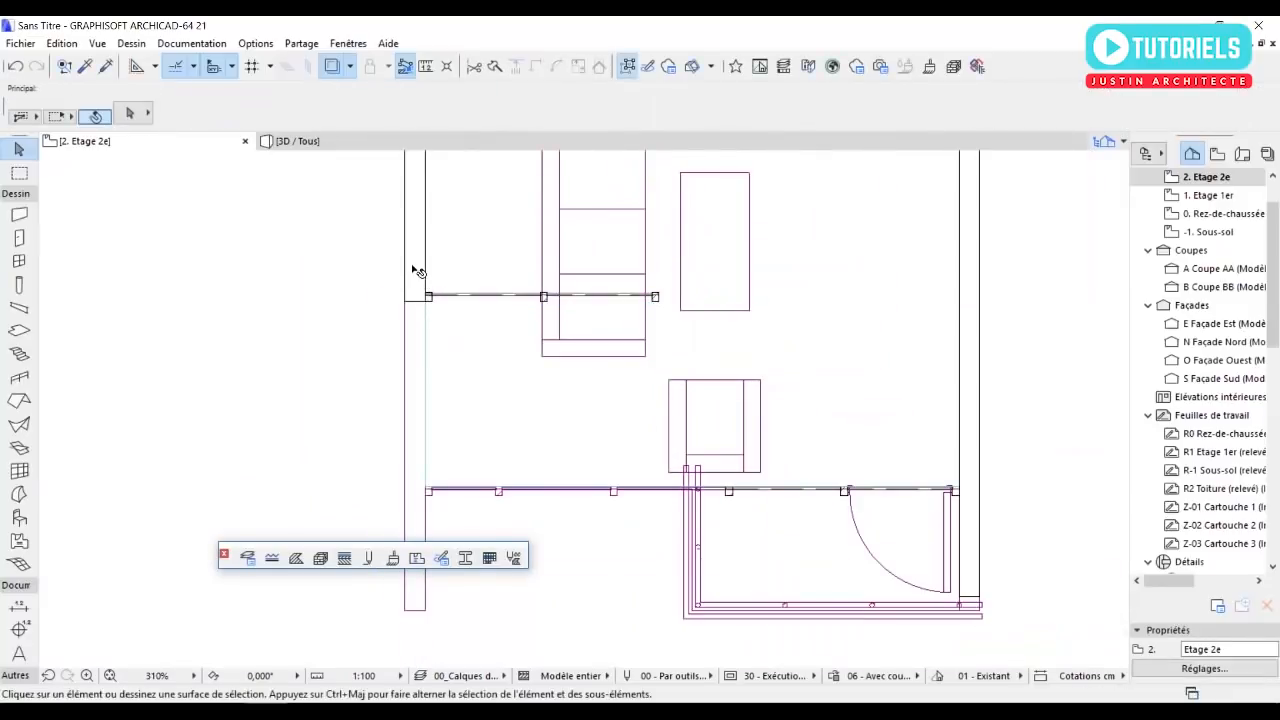
Draw an exterior wall with the west wall's settings, from the south curtain wall's west end straight north to the copied curtain wall's line.
scroll(418, 270, "up", 2)
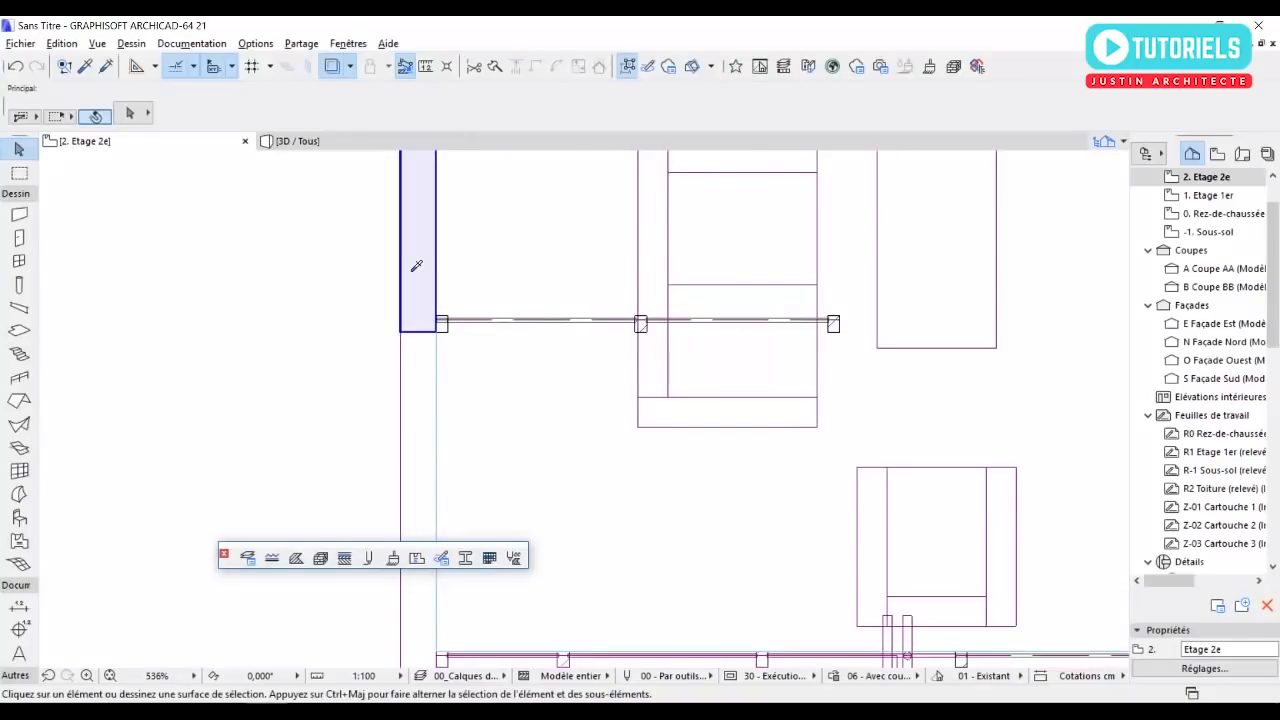
left_click(420, 270, "alt")
middle_click_drag(743, 369, 639, 296)
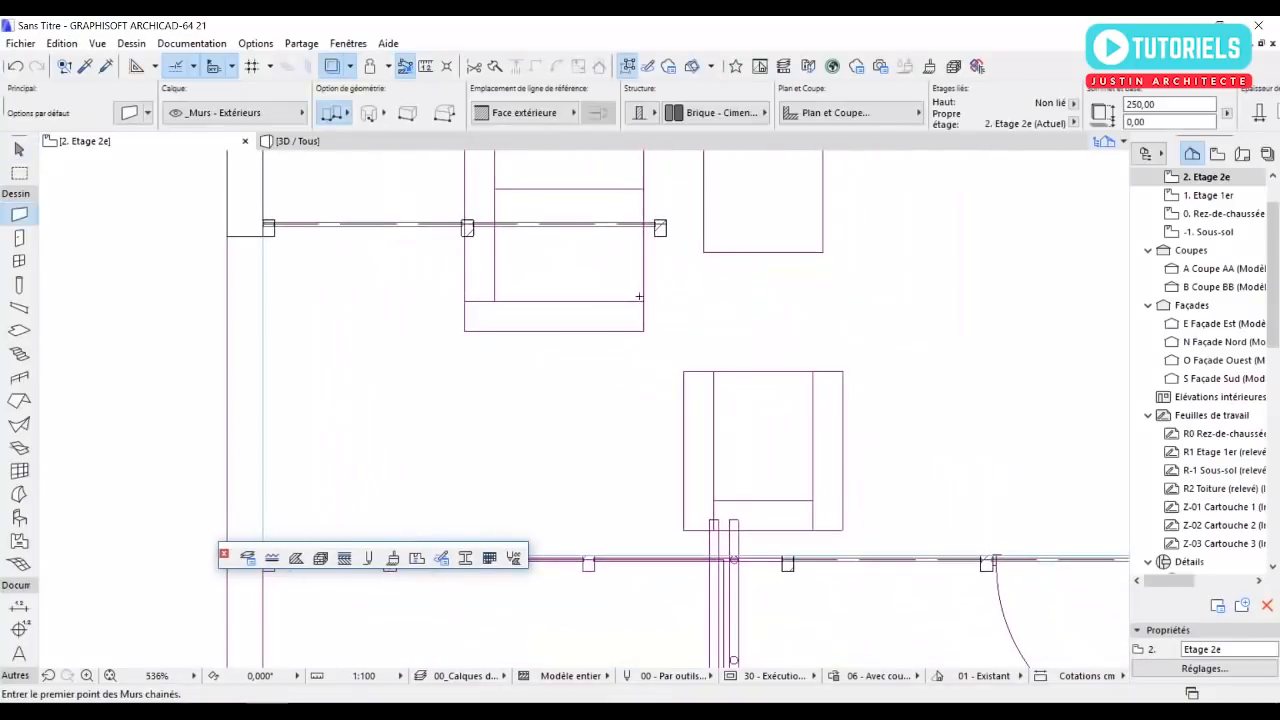
left_click(783, 567)
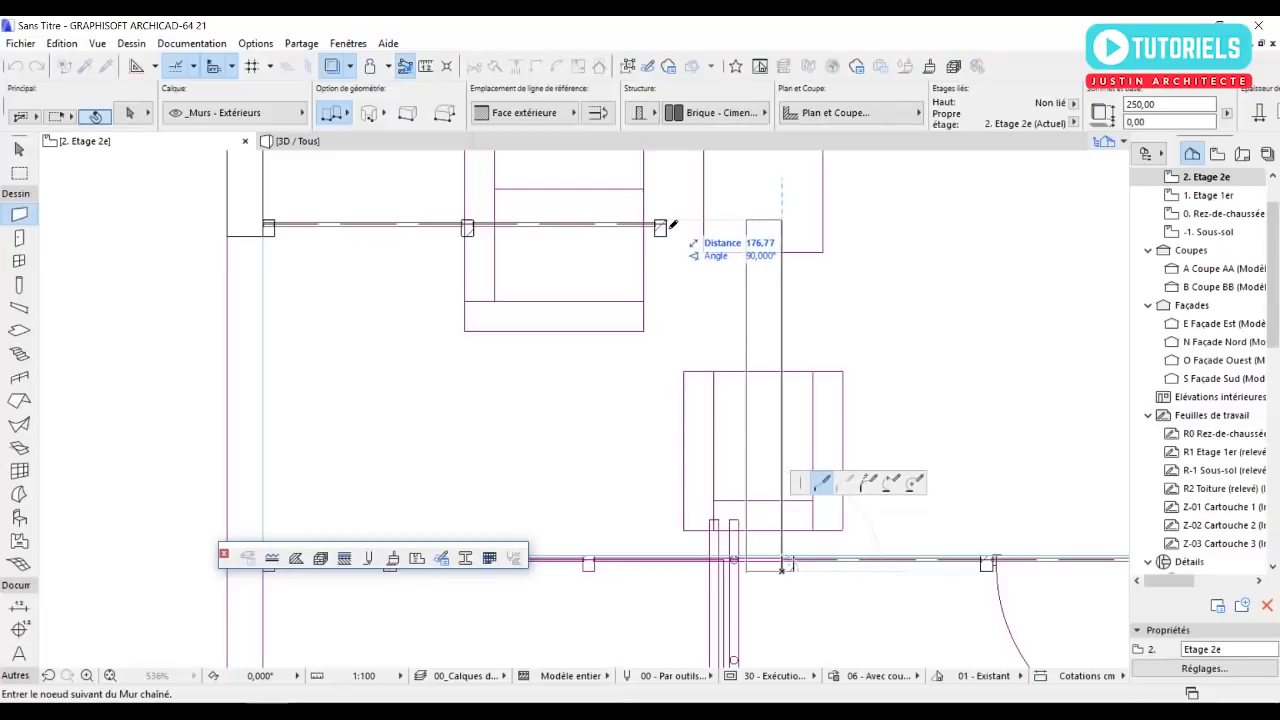
double_click(786, 224)
key("Escape")
Extend the copied curtain wall by moving its east base node to the new wall's west face, and deselect it.
left_click(667, 236)
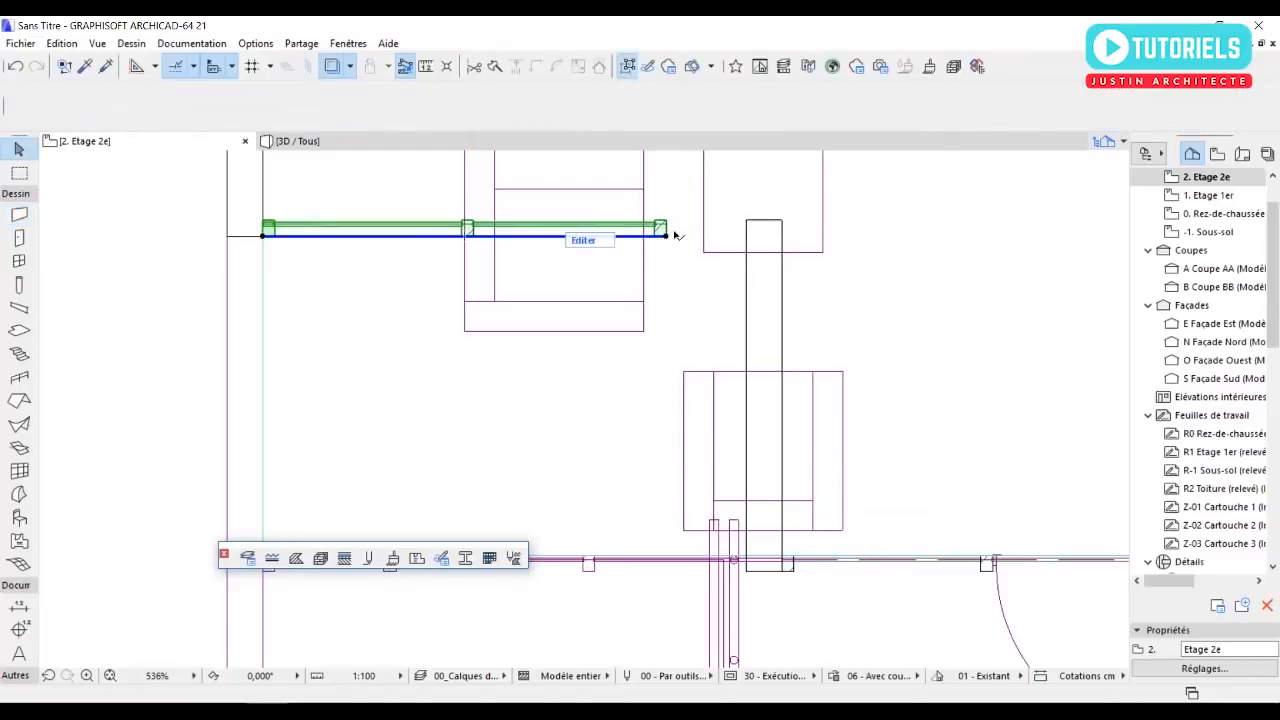
left_click(667, 236)
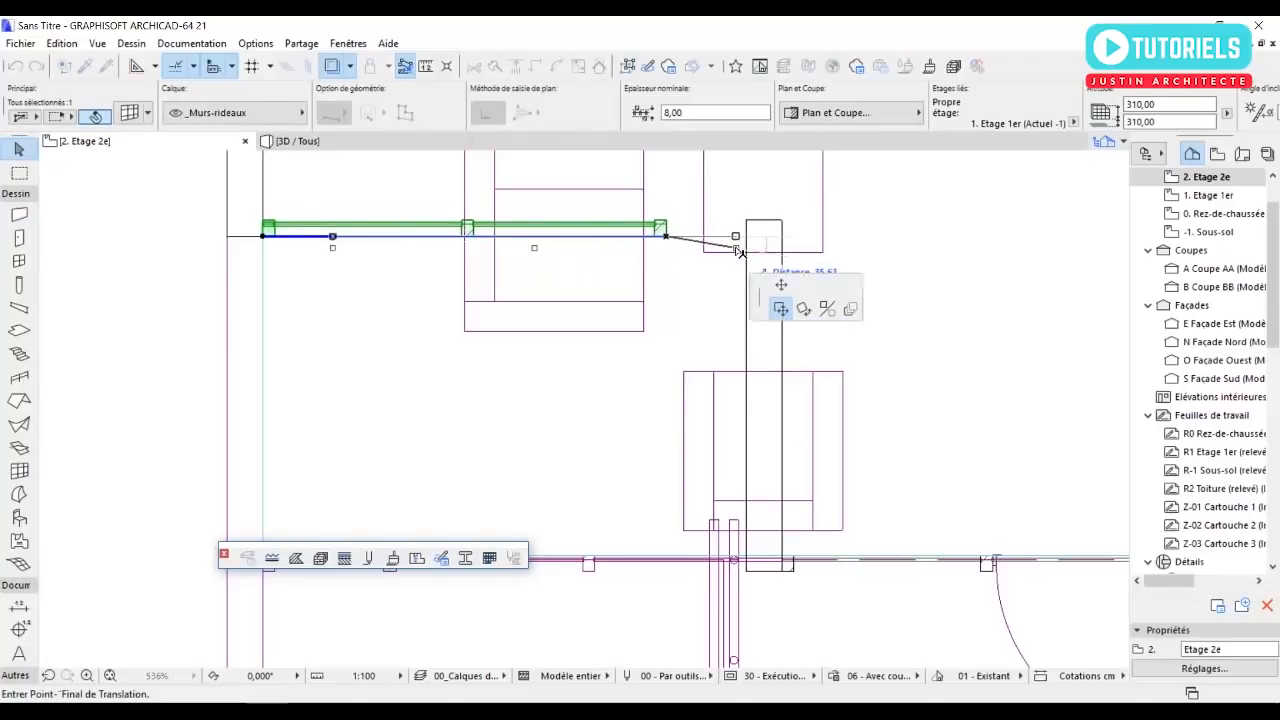
left_click(822, 482)
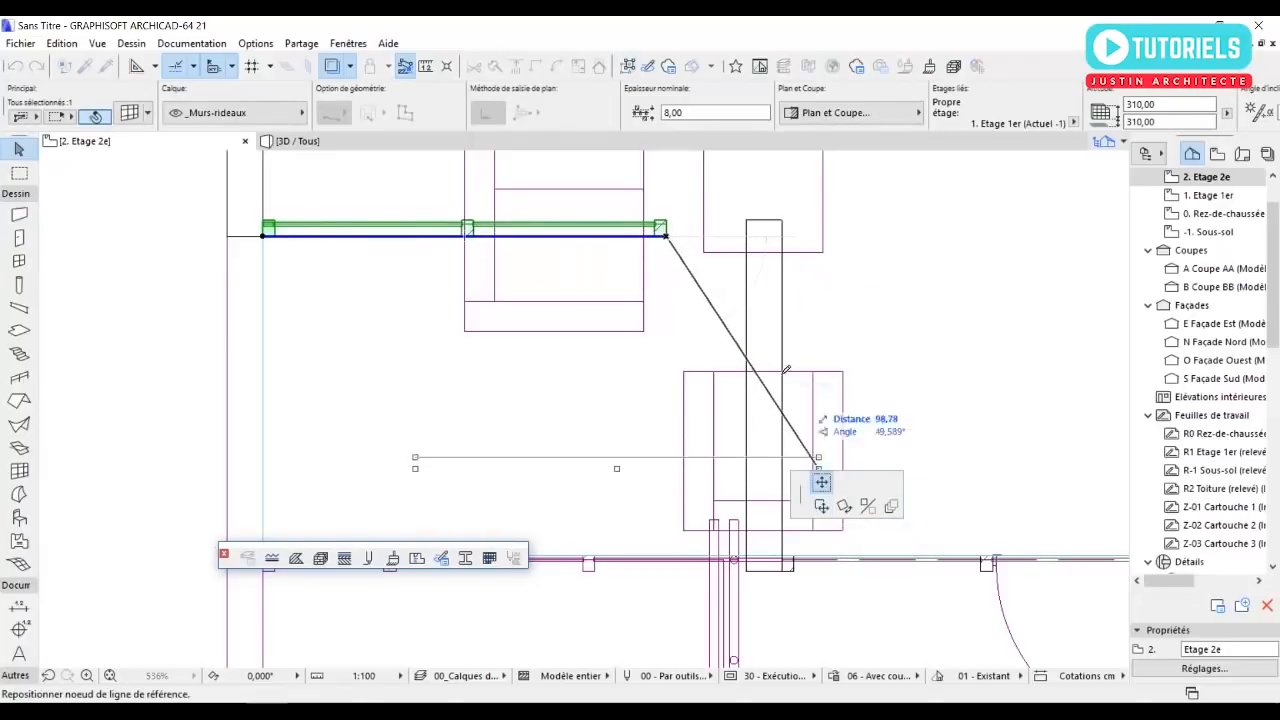
left_click(750, 236)
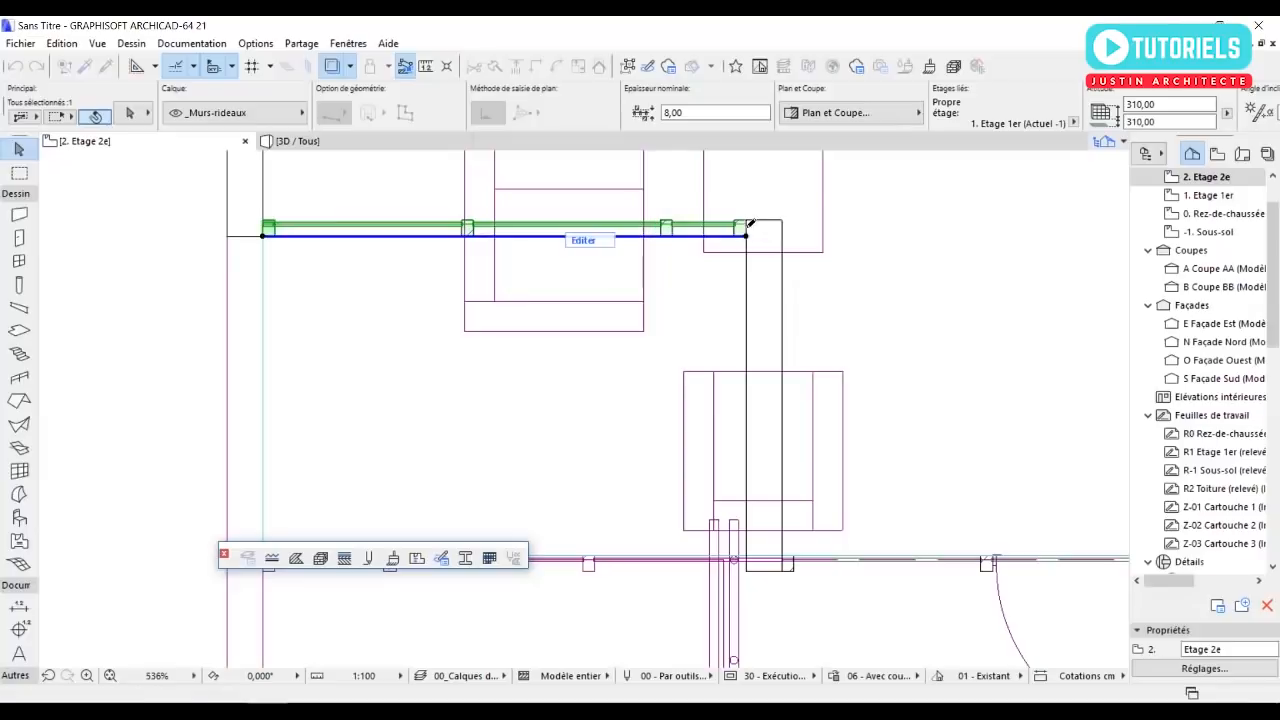
key("Escape")
Select the second-floor slab and insert a node on its south edge at the traced balcony's west side.
scroll(534, 293, "down", 5)
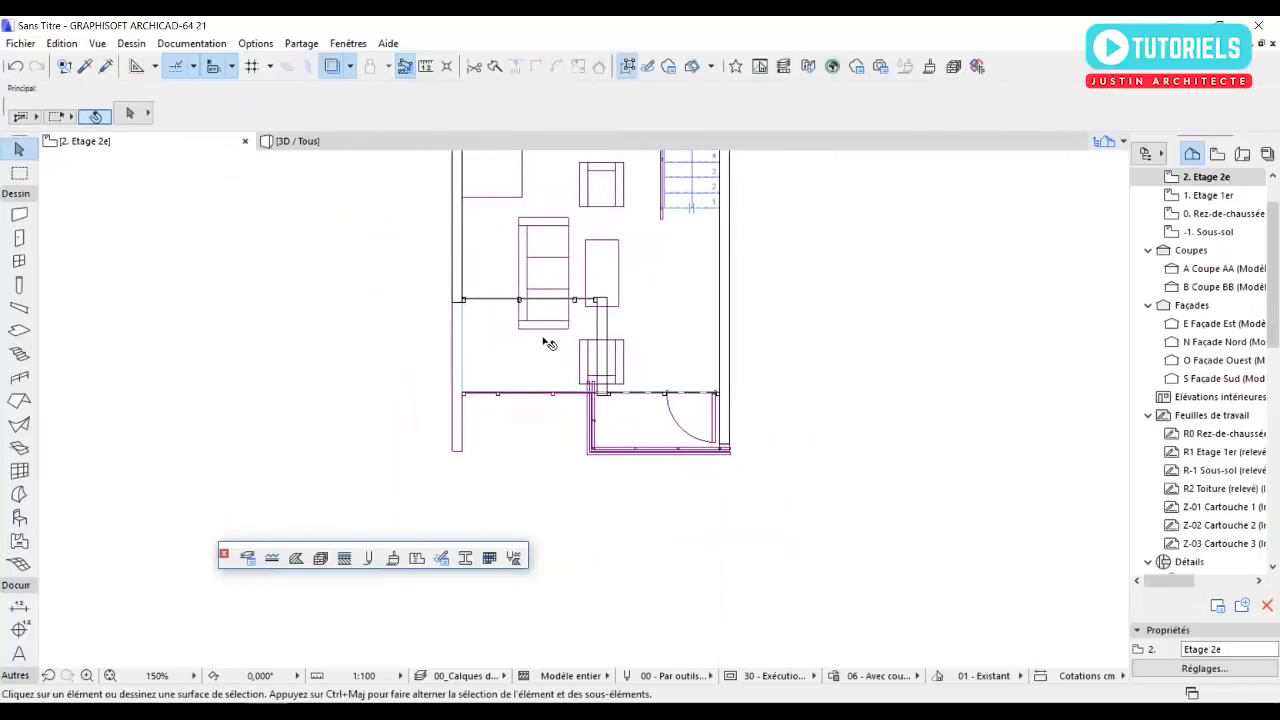
left_click(512, 381)
scroll(481, 396, "up", 3)
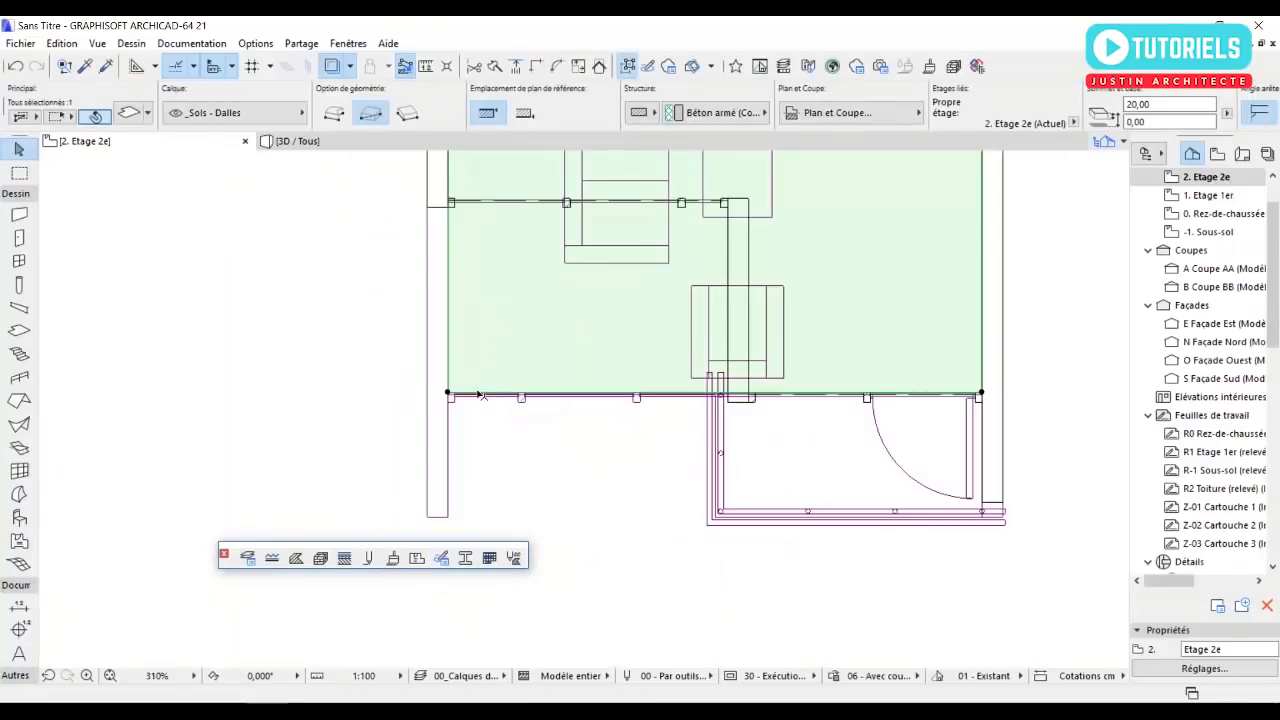
scroll(507, 441, "down", 1)
middle_click_drag(514, 421, 513, 375)
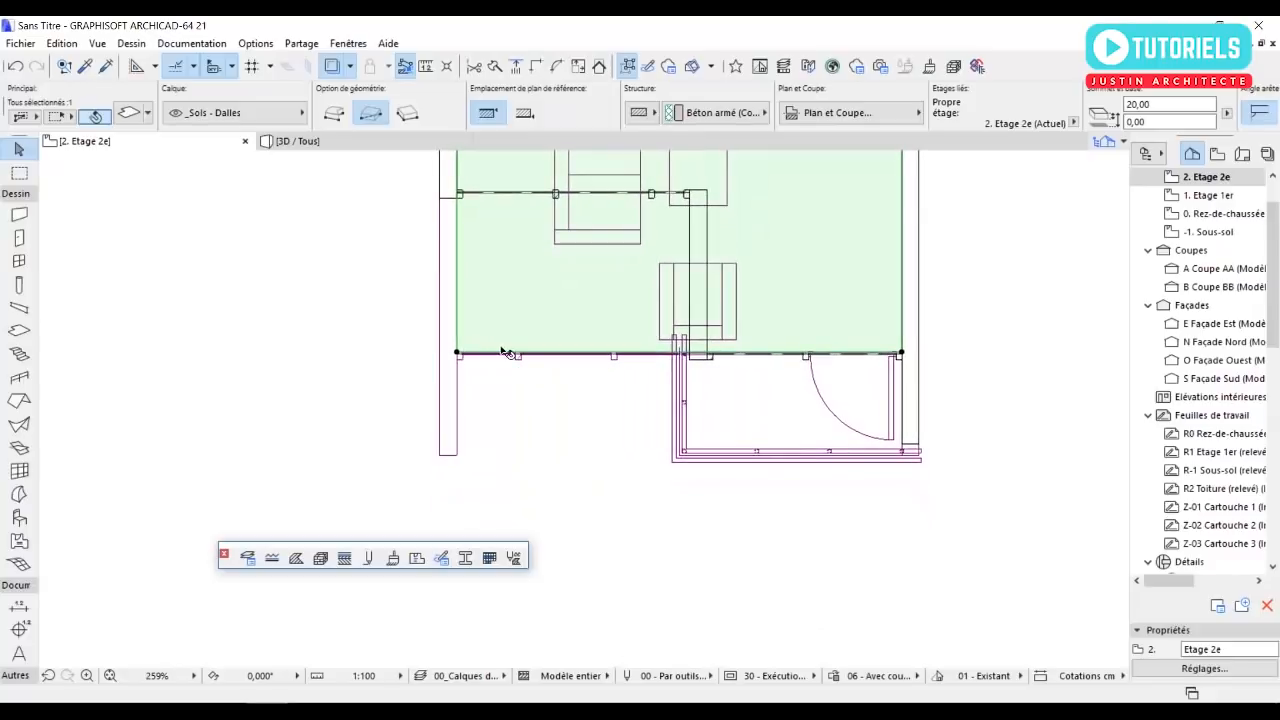
left_click(507, 357)
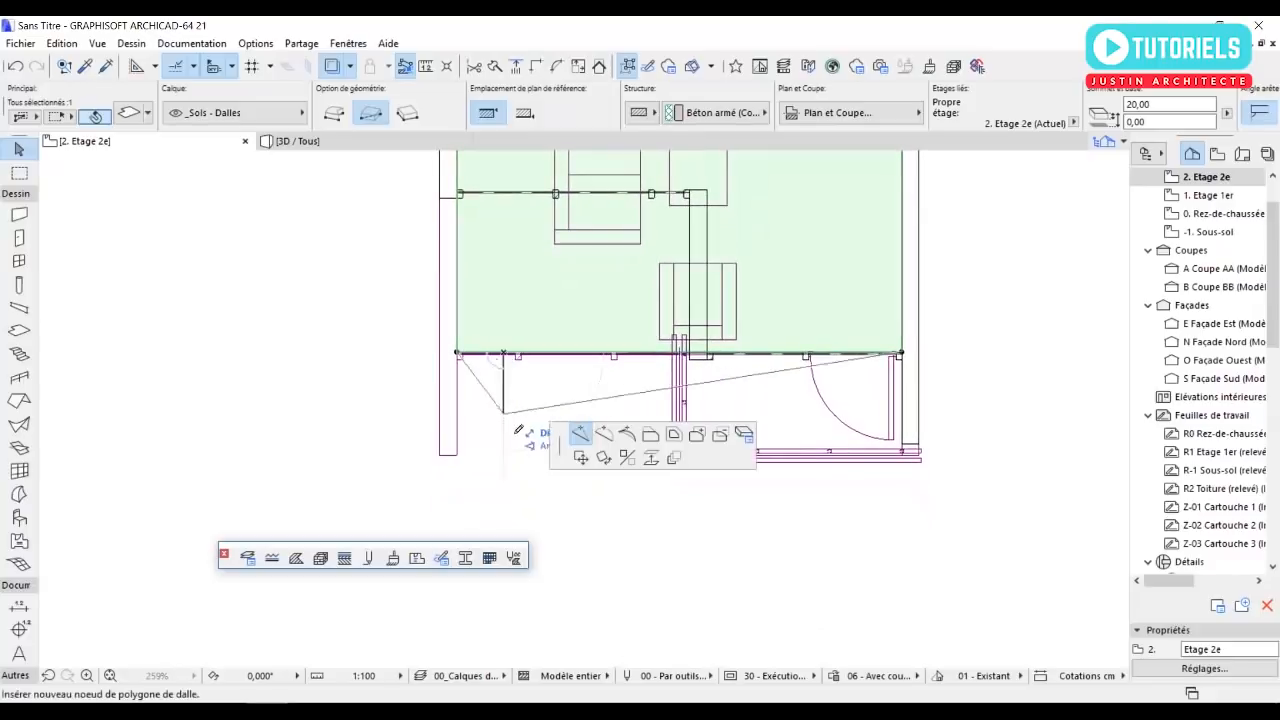
left_click(675, 352)
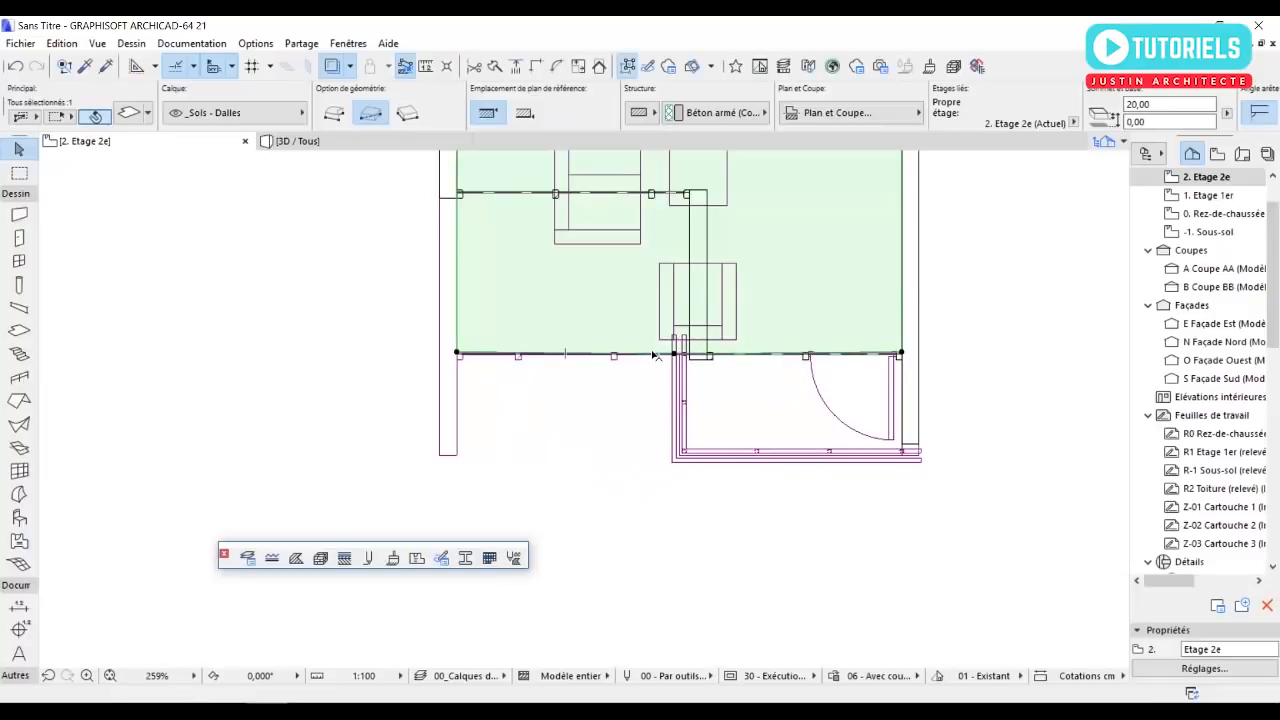
Extend the slab southward with a node at the traced balcony's outer corner, and move its southwest corner to the traced west wall's end.
left_click(652, 355)
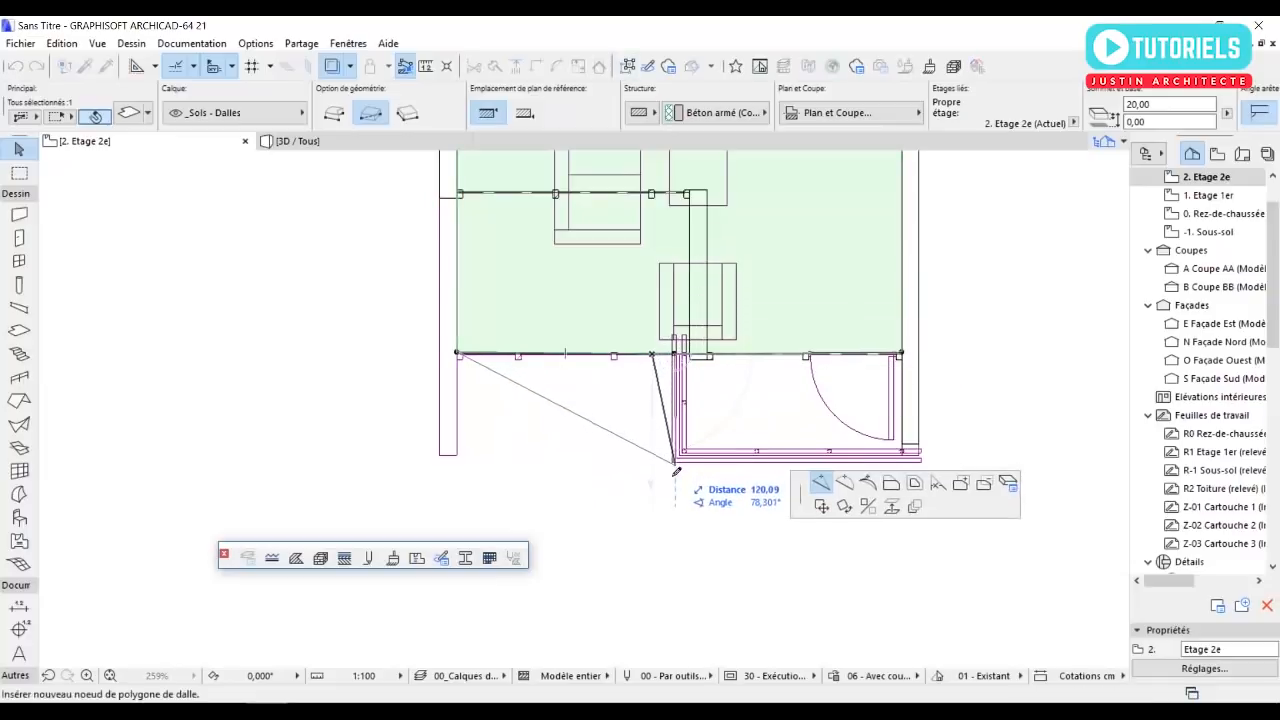
scroll(676, 466, "up", 4)
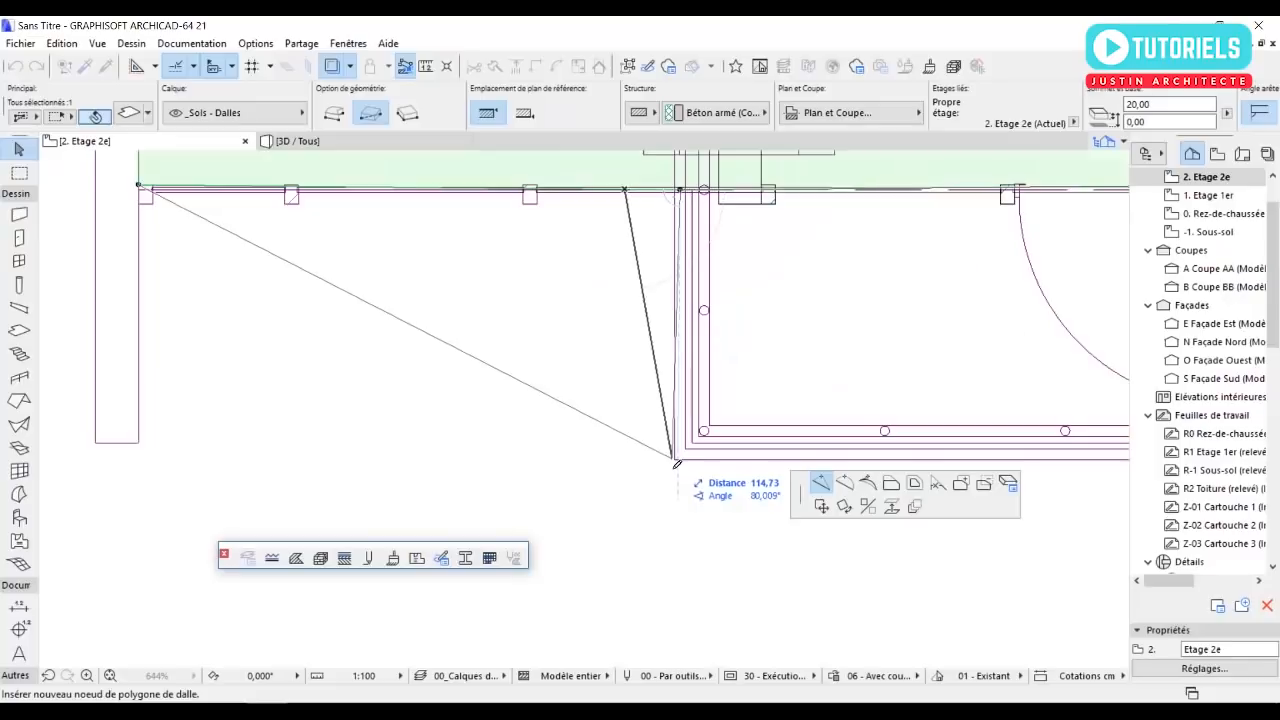
left_click(676, 459)
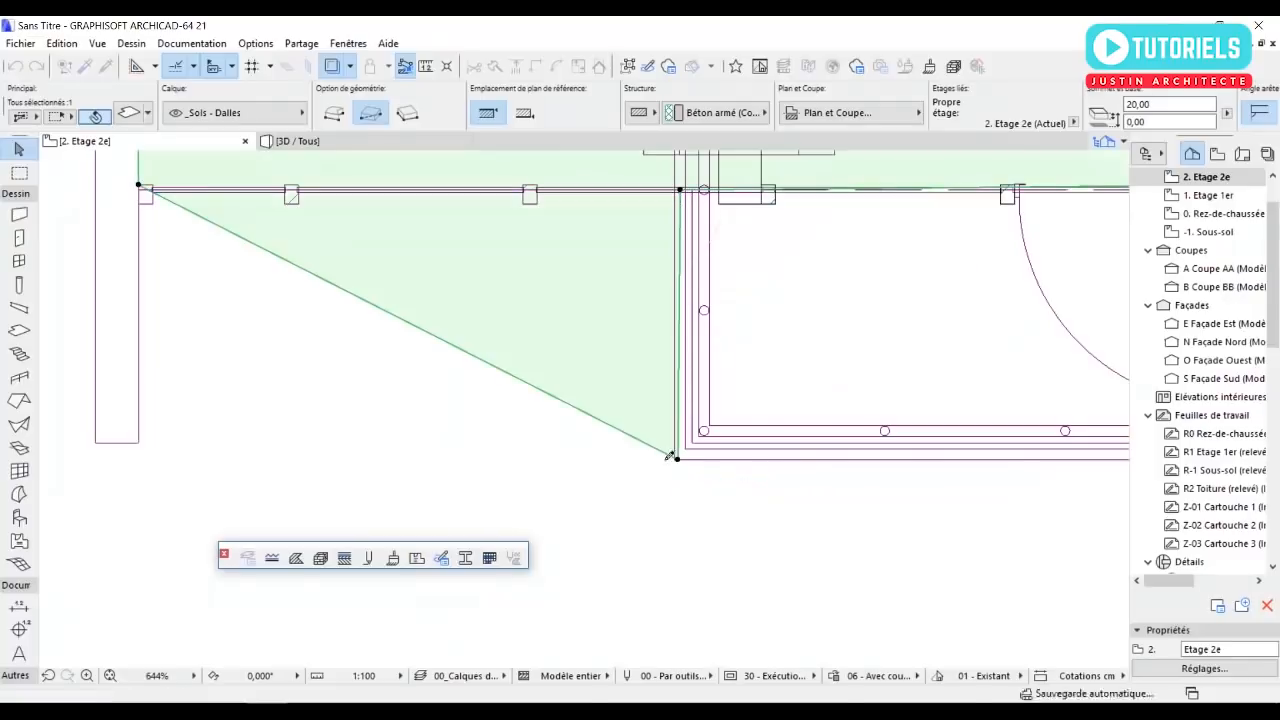
left_click(140, 186)
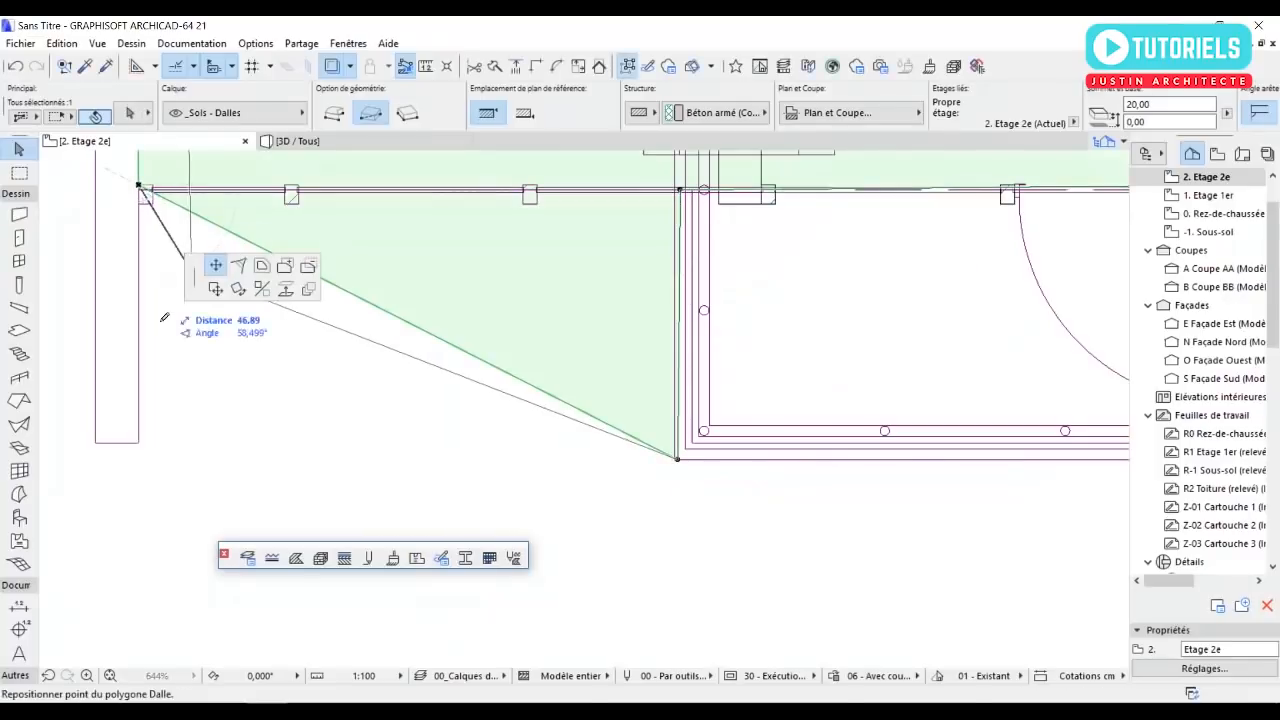
left_click(138, 442)
Move the slab's inner and outer nodes beside the balcony onto the balcony trace's west edge.
scroll(670, 252, "up", 1)
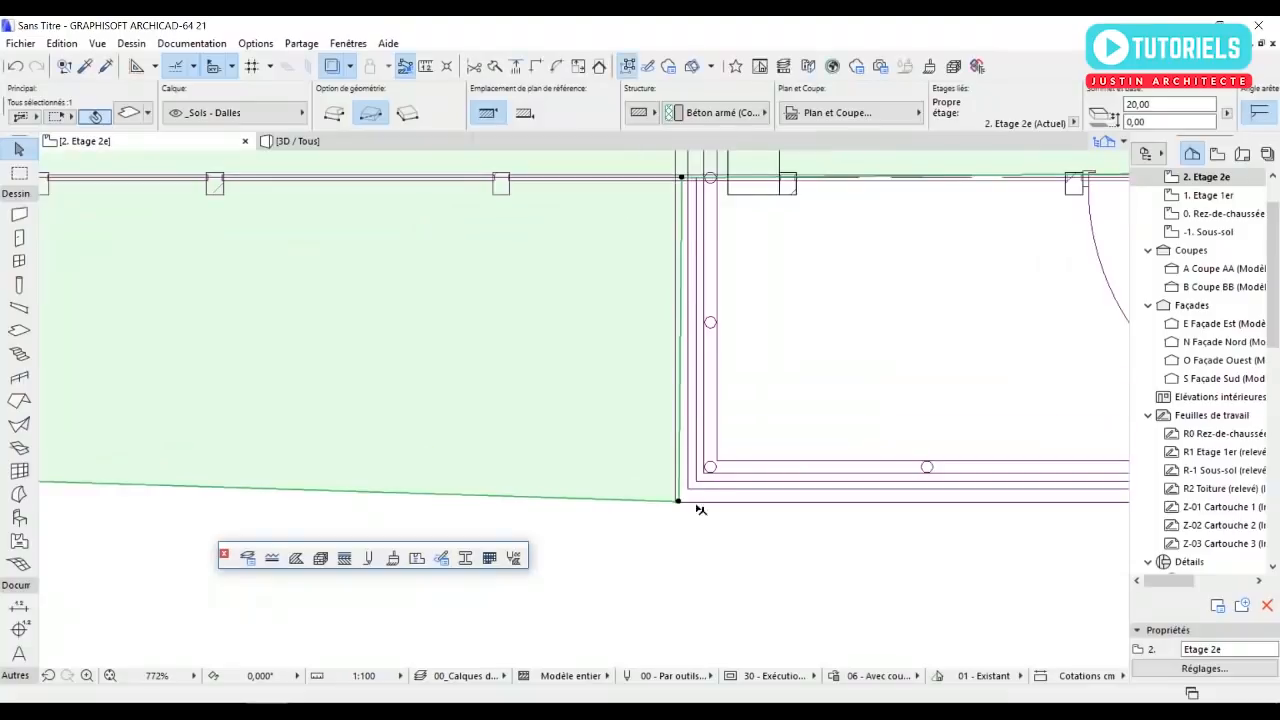
left_click(681, 179)
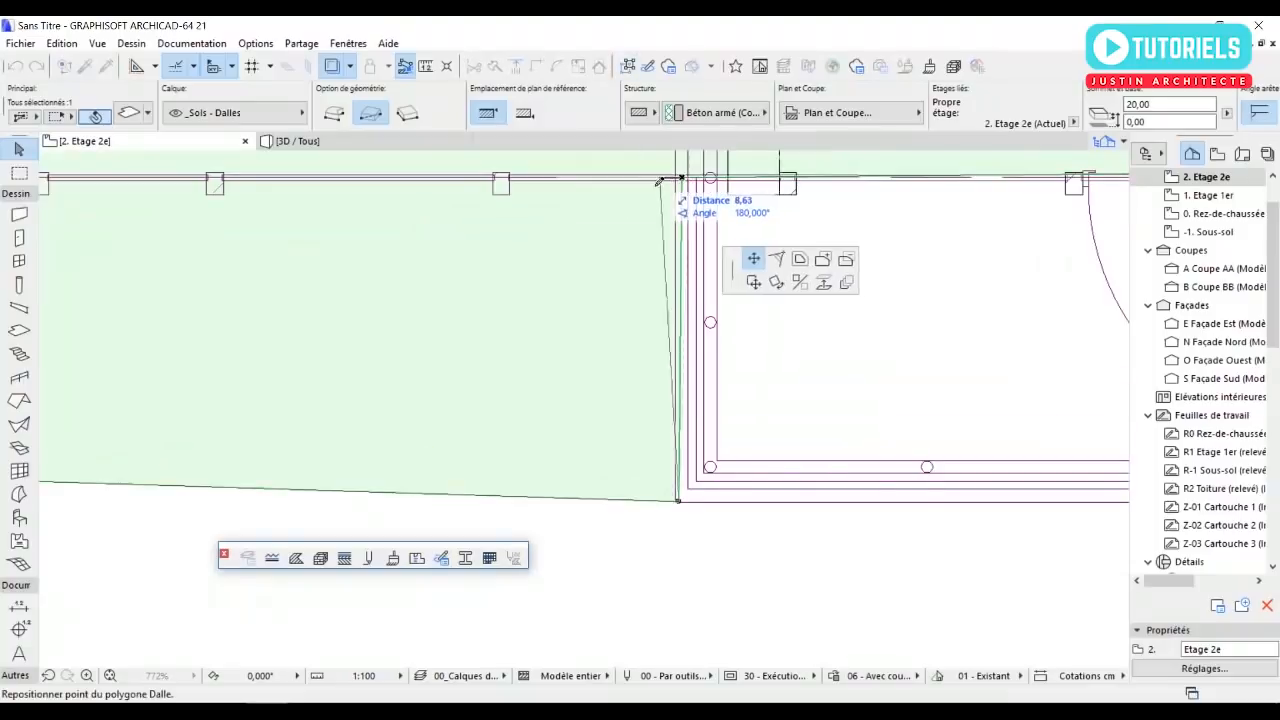
key("Escape")
scroll(680, 506, "up", 8)
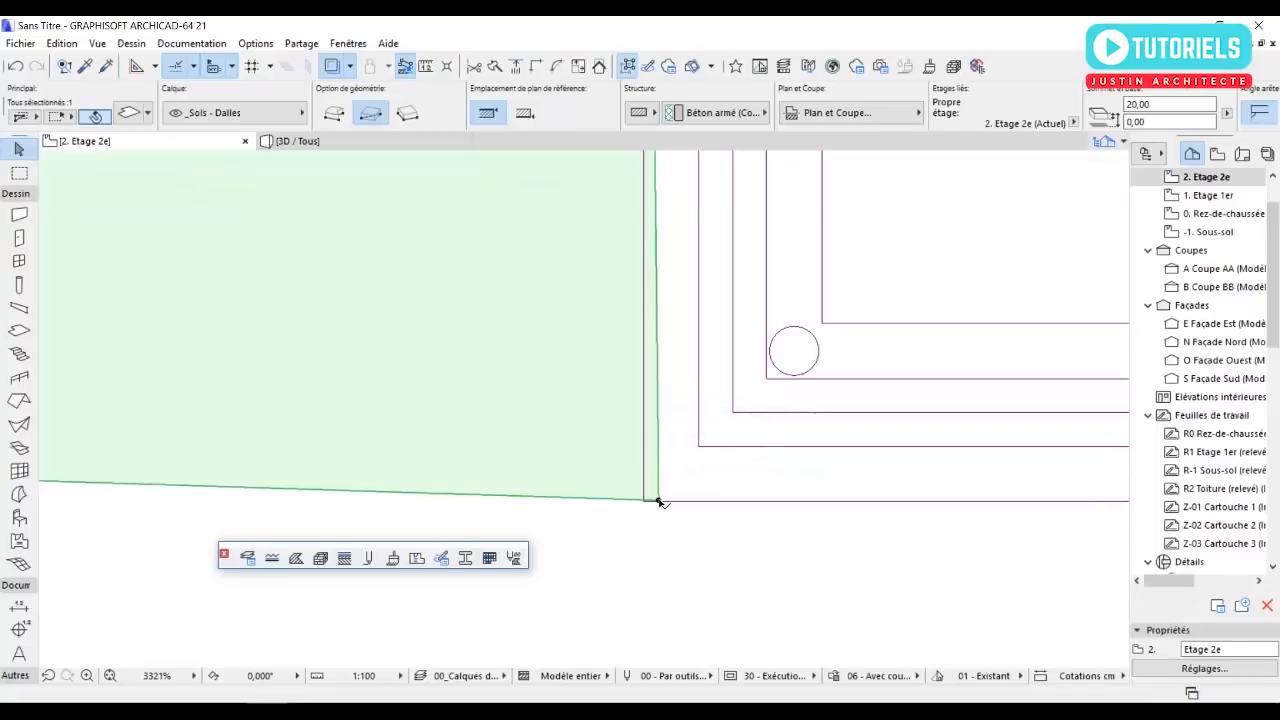
left_click(659, 502)
scroll(651, 503, "up", 5)
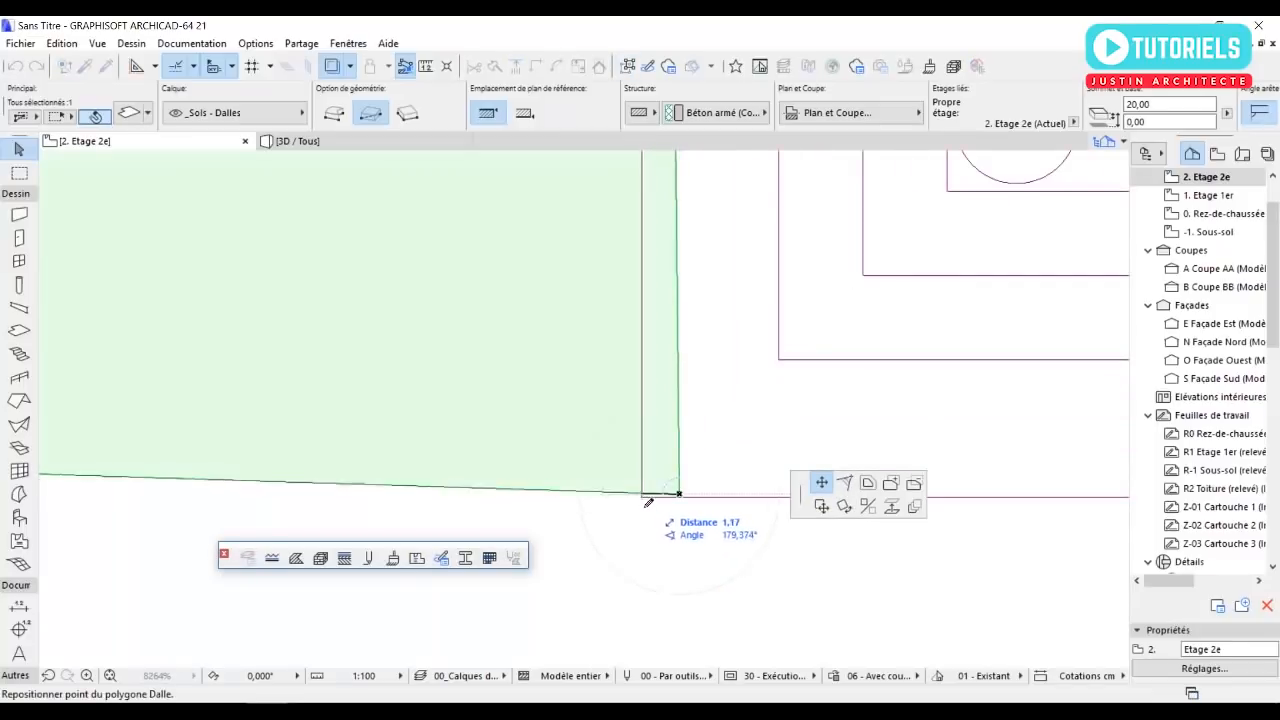
scroll(648, 502, "up", 5)
left_click(634, 484)
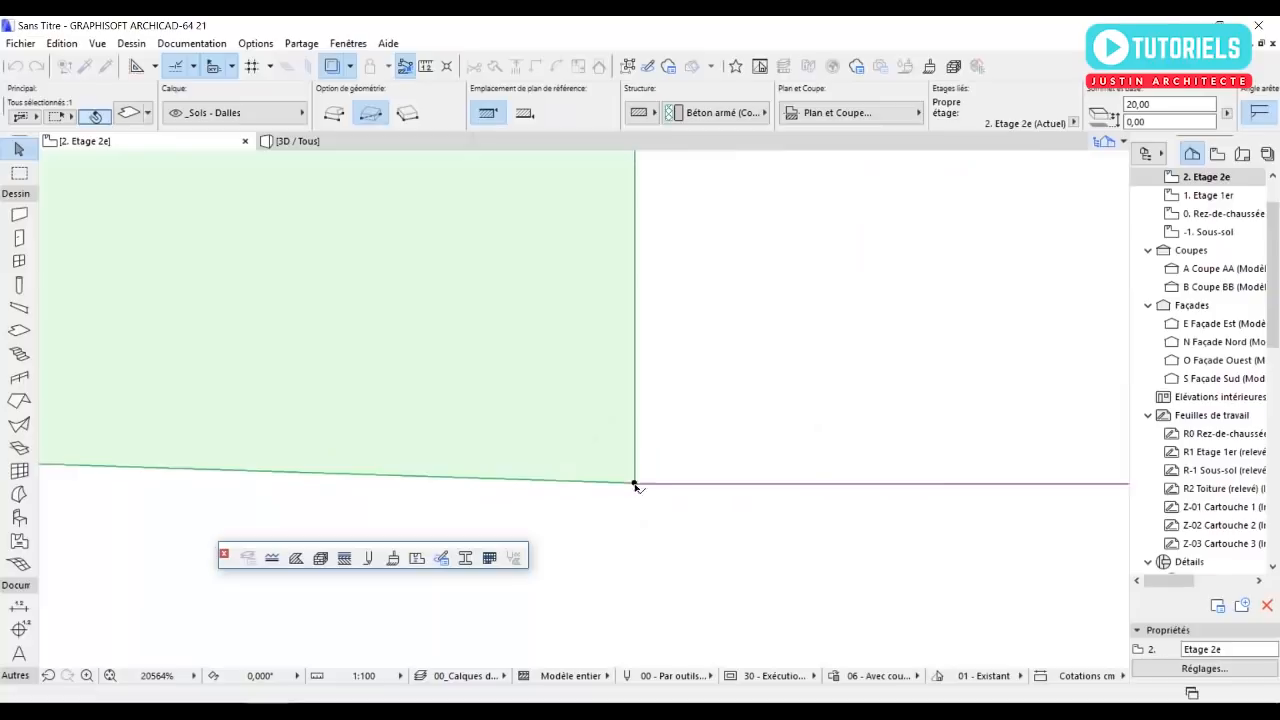
Move the slab's outer node about 7 cm north, level with its southwest corner, and deselect the slab.
scroll(634, 484, "down", 19)
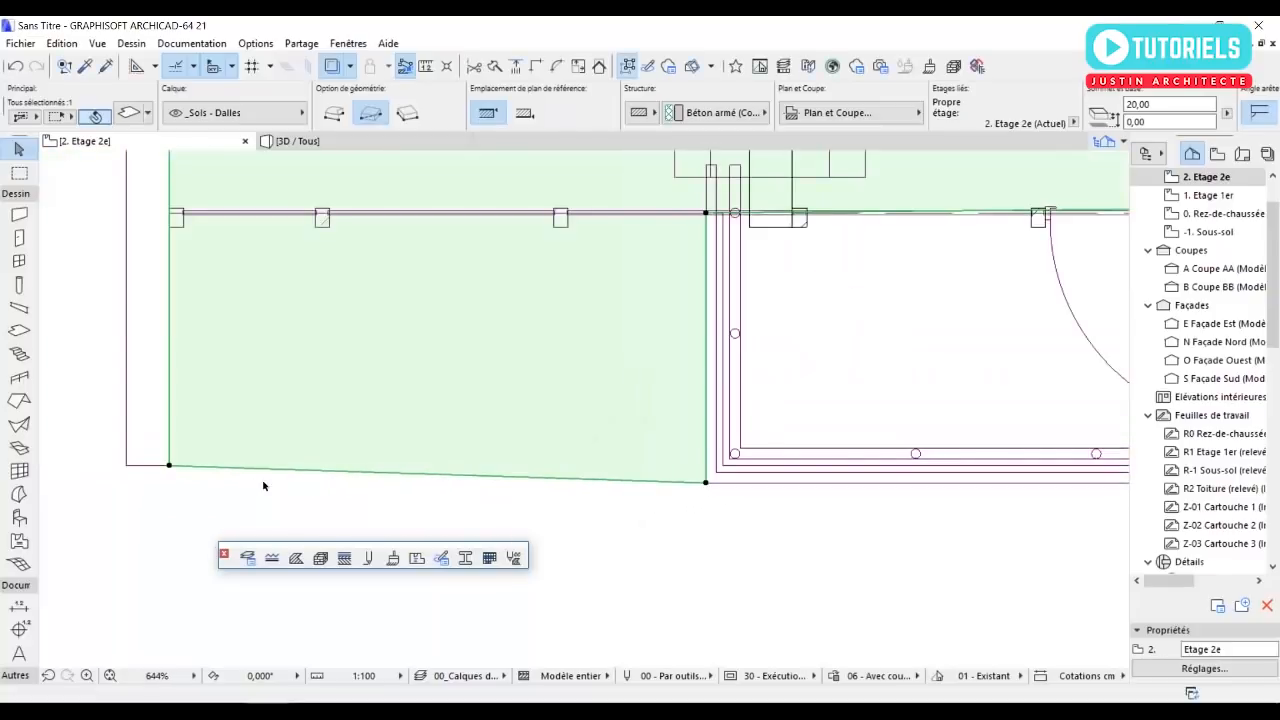
left_click(706, 484)
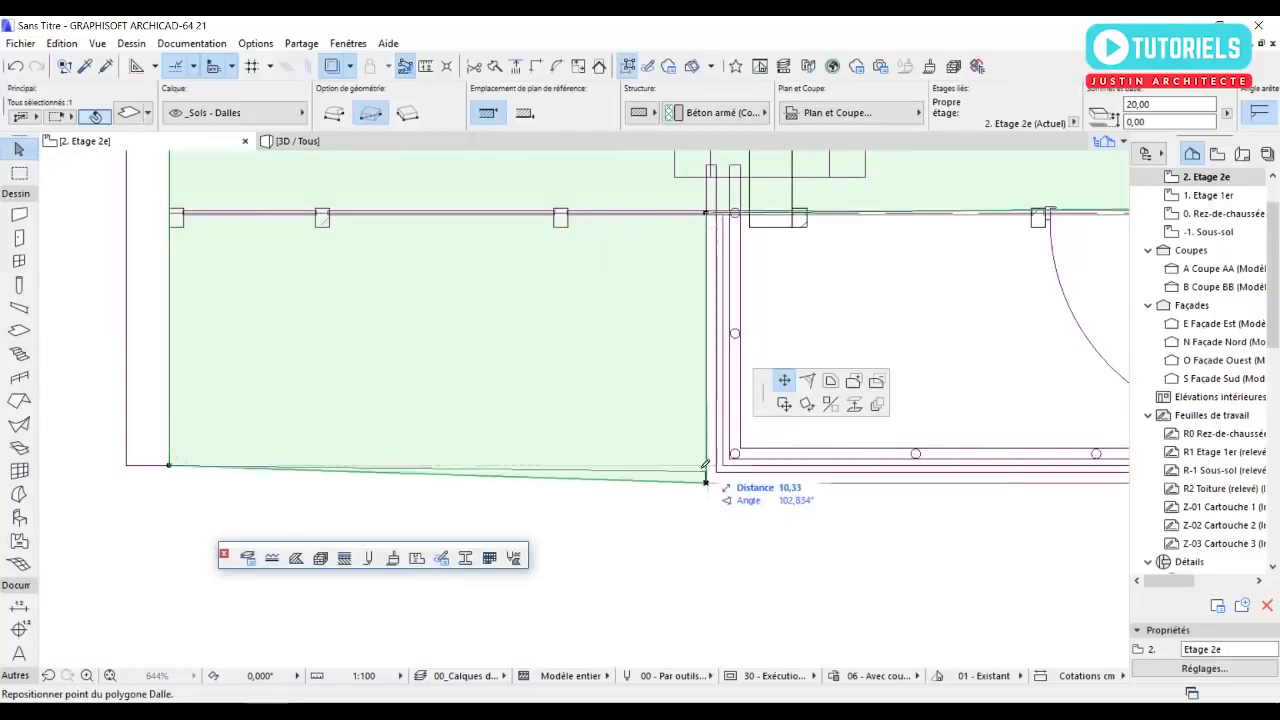
left_click(172, 466)
scroll(266, 480, "down", 8)
left_click(309, 422)
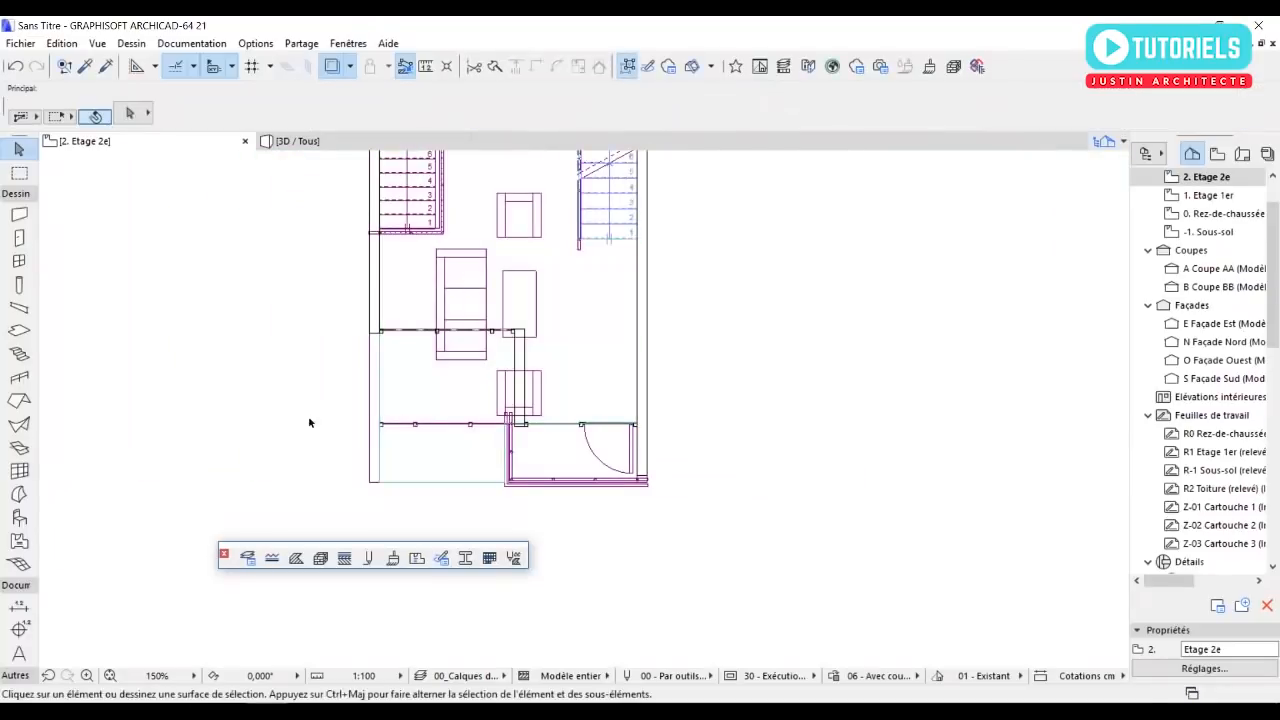
Inspect the extended slab, new wall and second-floor curtain walls in 3D, and clear the curtain-wall selection.
scroll(323, 434, "up", 4)
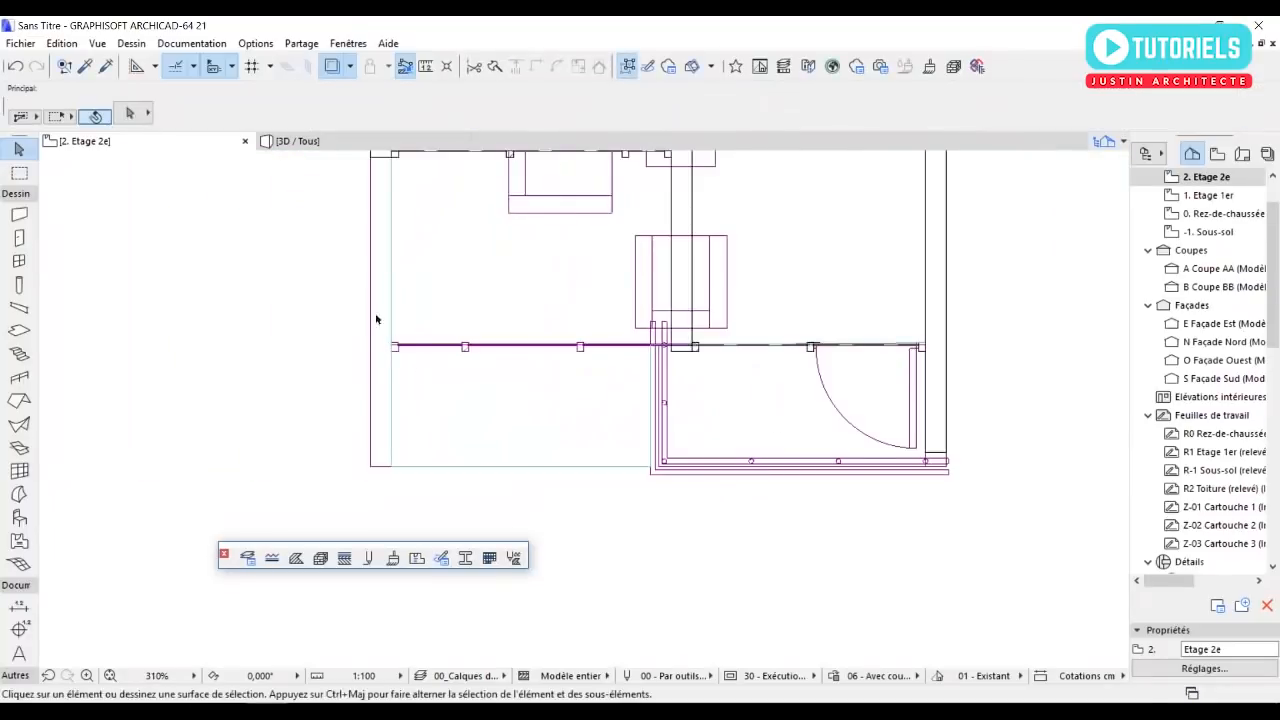
left_click(306, 144)
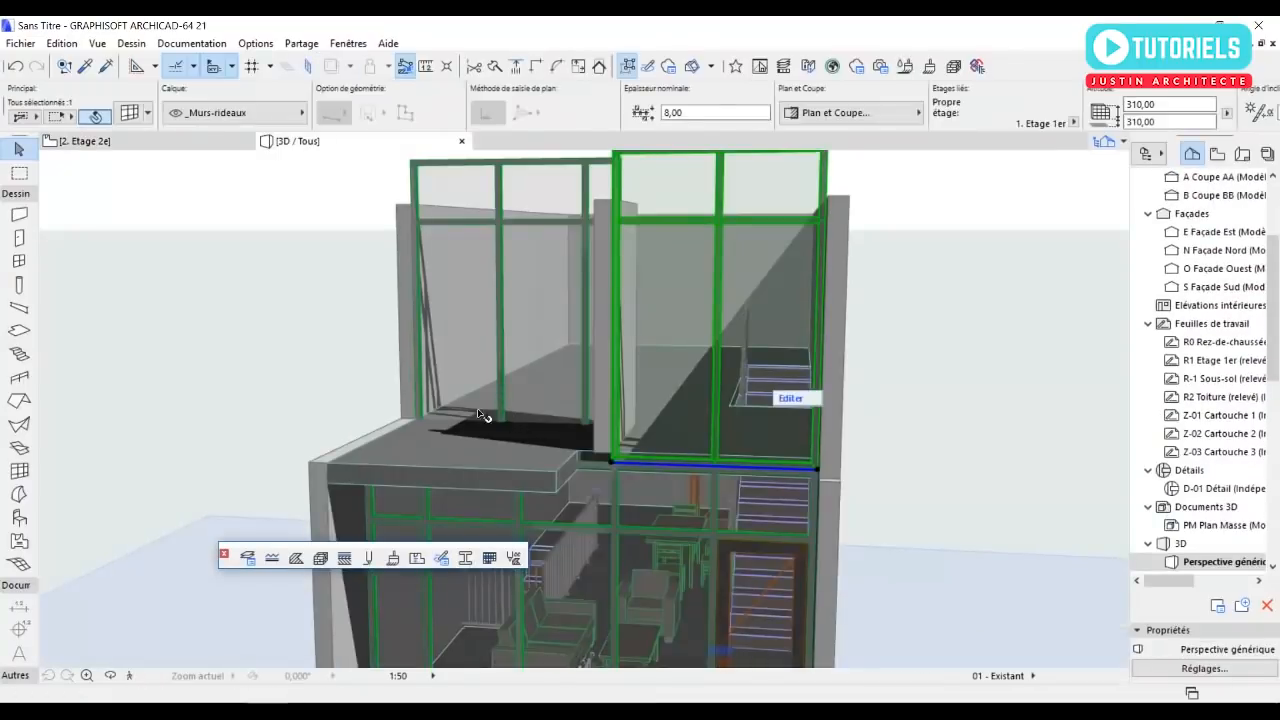
scroll(496, 406, "down", 5)
middle_click_drag(500, 406, 587, 365, "shift")
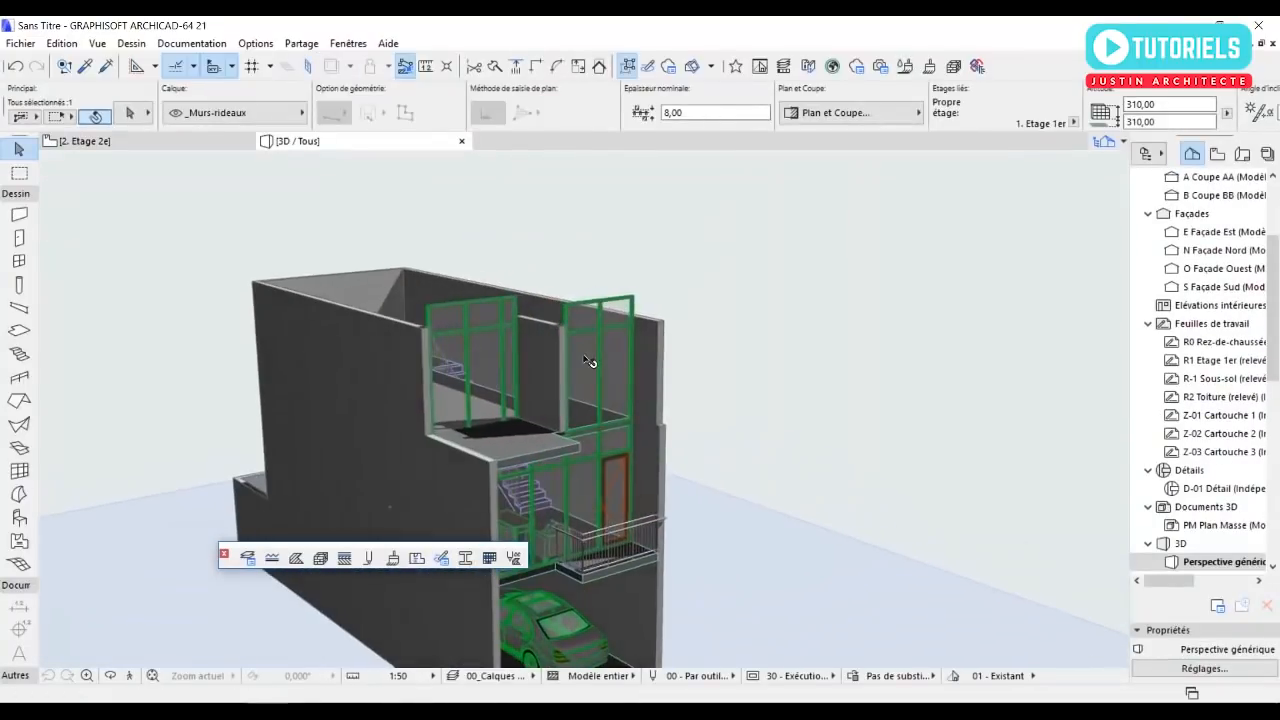
key("Escape")
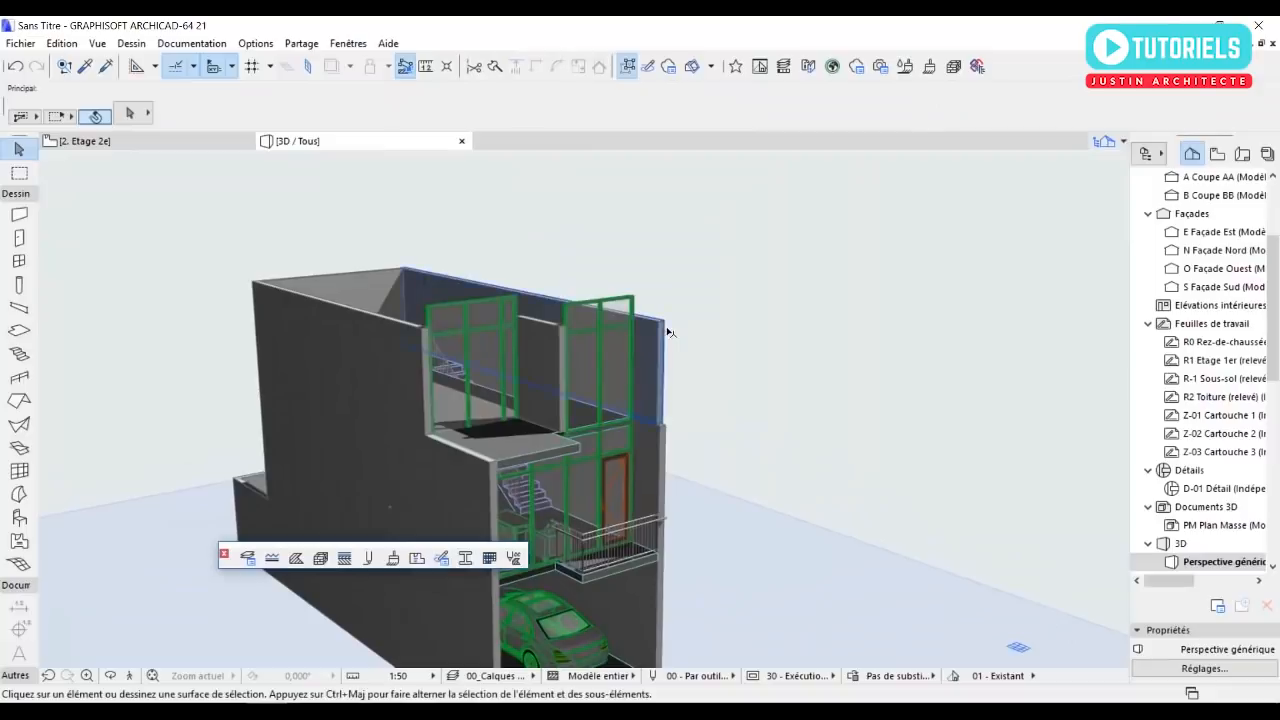
Link the tops of the four second-floor exterior walls to 3. Toiture (Propre étage + 1) with a top offset of 0.
left_click(665, 327)
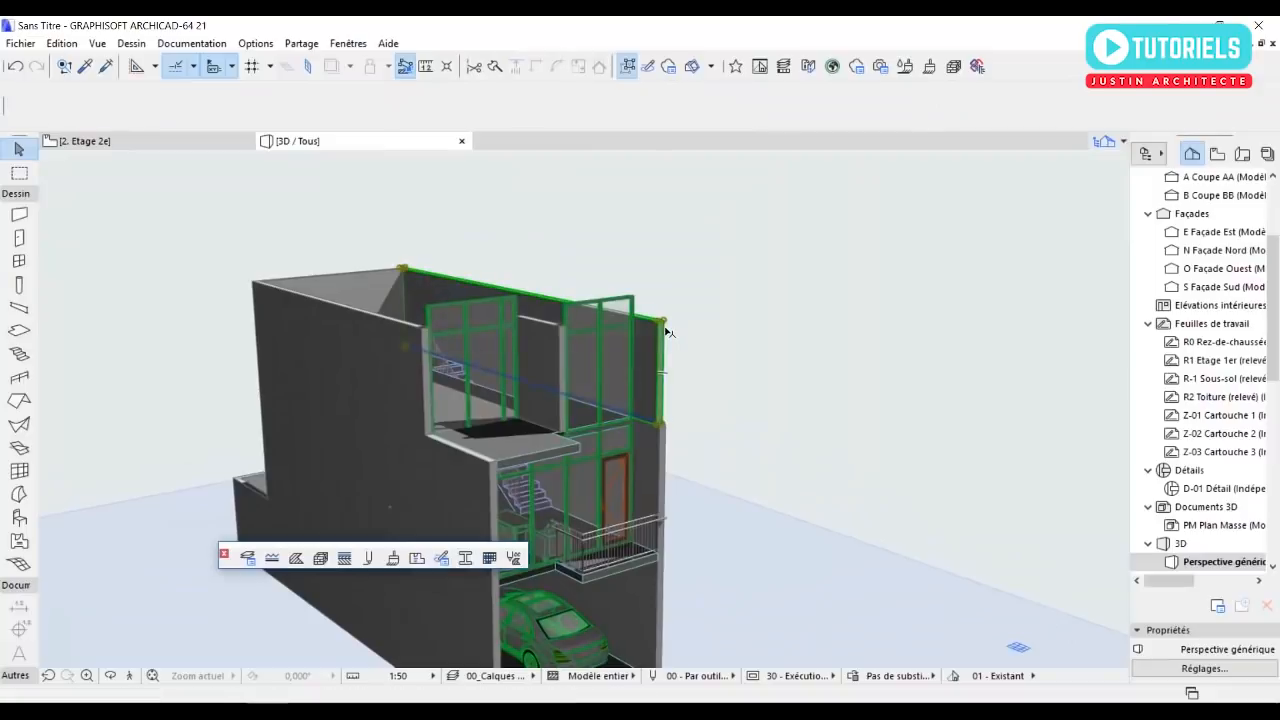
left_click(325, 285, "shift")
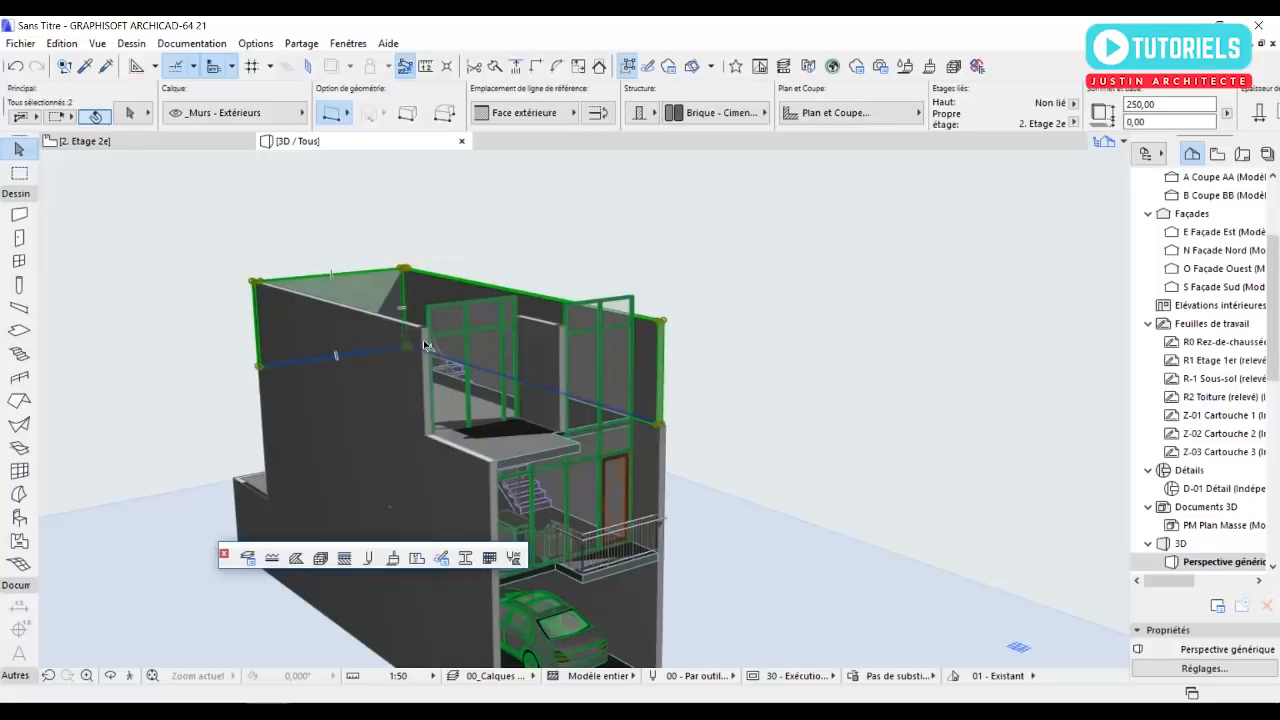
left_click(423, 341, "shift")
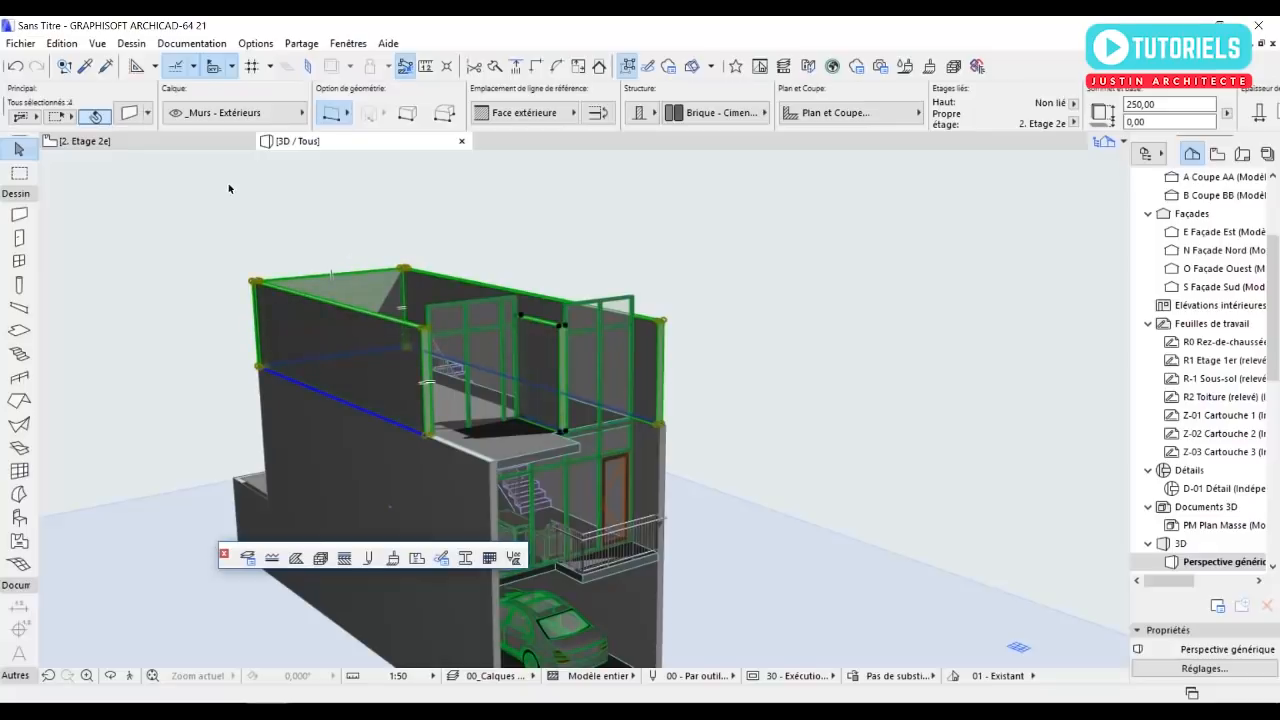
left_click(125, 118)
left_click(535, 177)
left_click(505, 198)
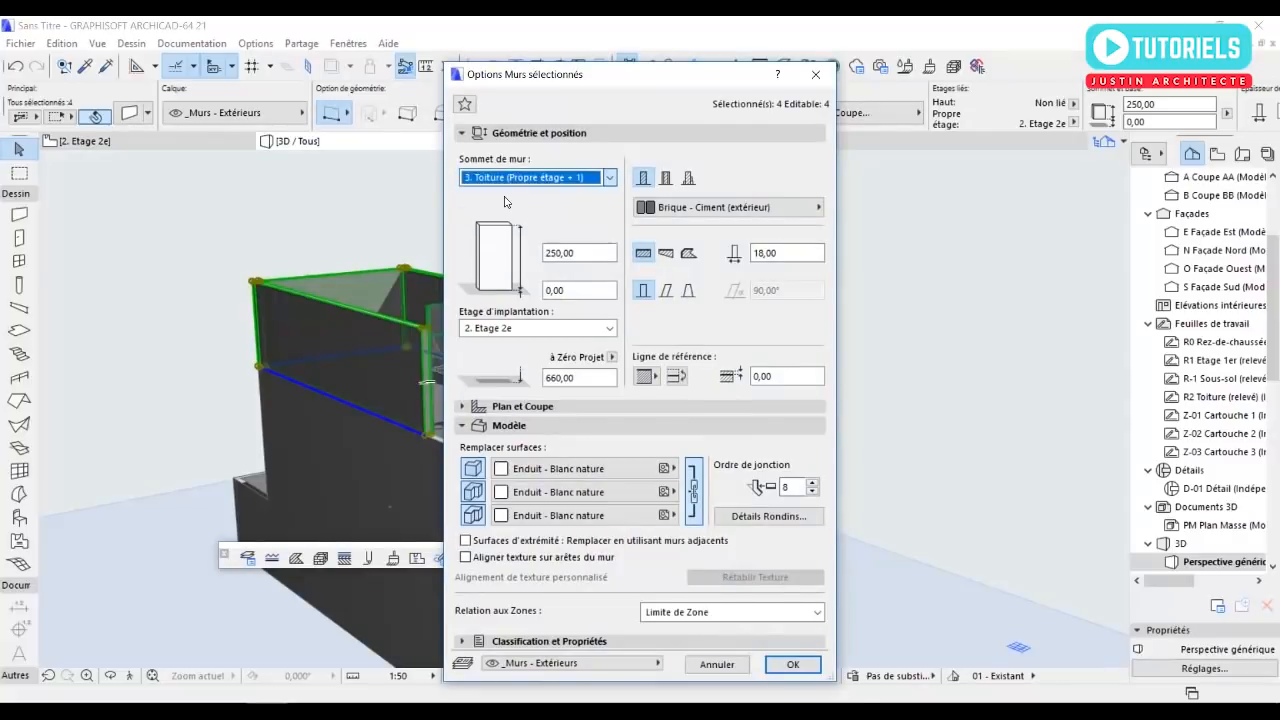
key("Tab")
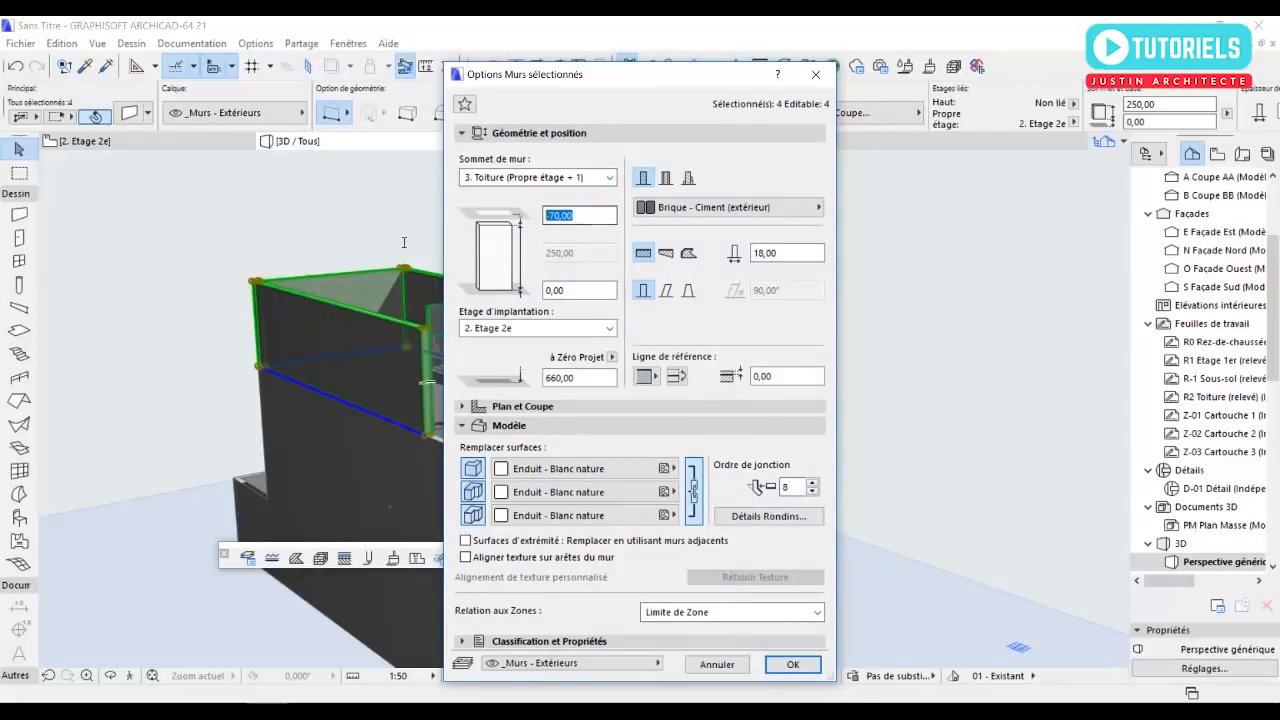
left_click(791, 672)
key("Escape")
Return to the second-floor plan and activate the Railing tool for the terrace.
scroll(556, 320, "up", 2)
middle_click_drag(558, 322, 407, 290, "shift")
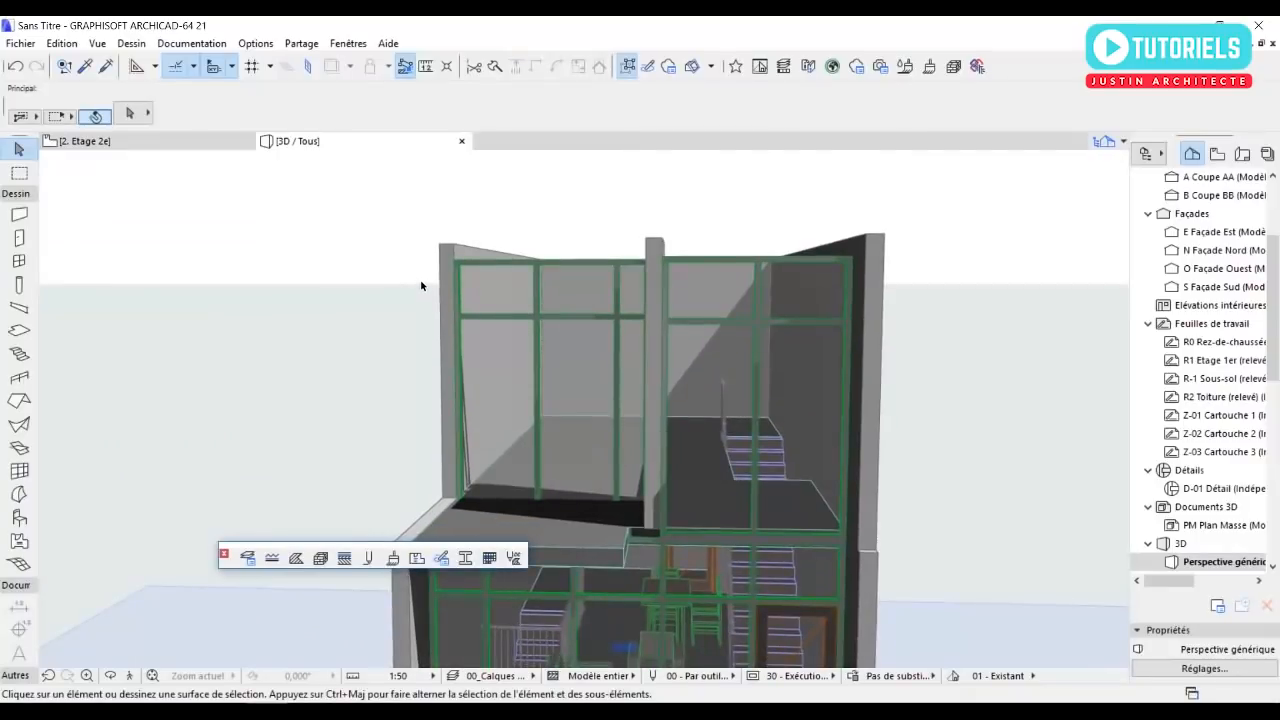
scroll(421, 286, "down", 1)
middle_click_drag(510, 320, 533, 420, "shift")
scroll(569, 463, "up", 2)
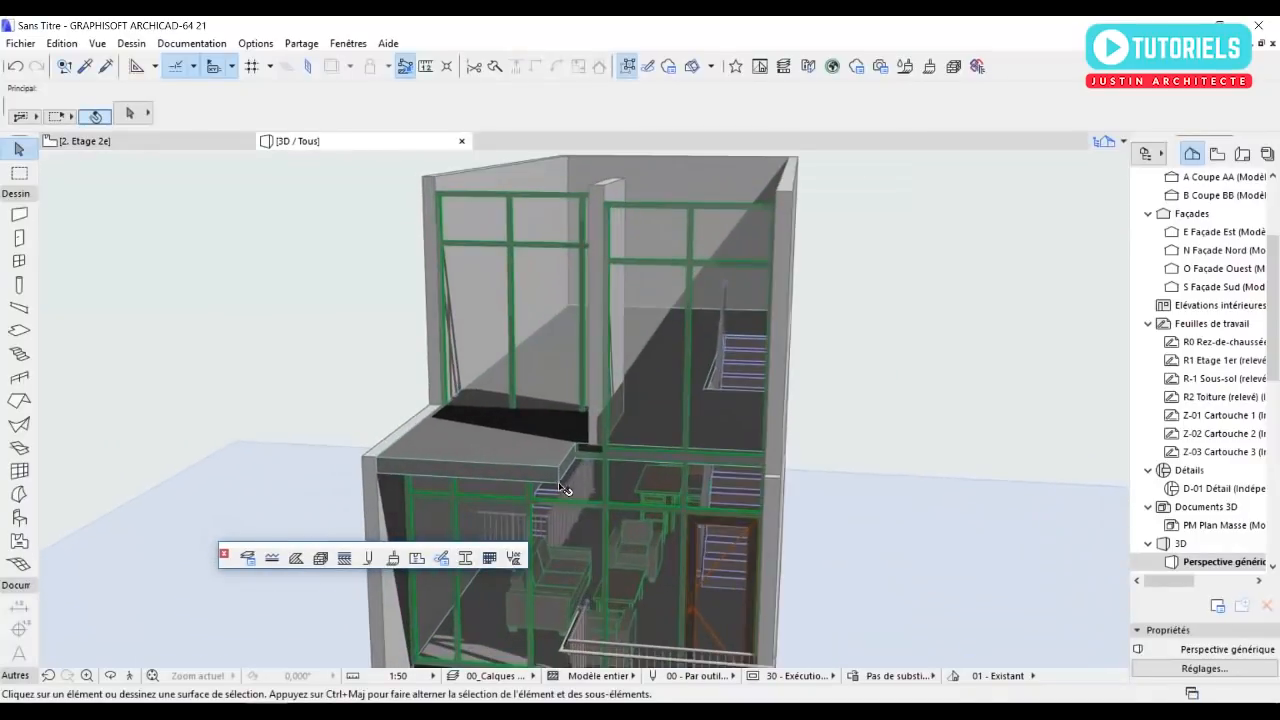
key("F2")
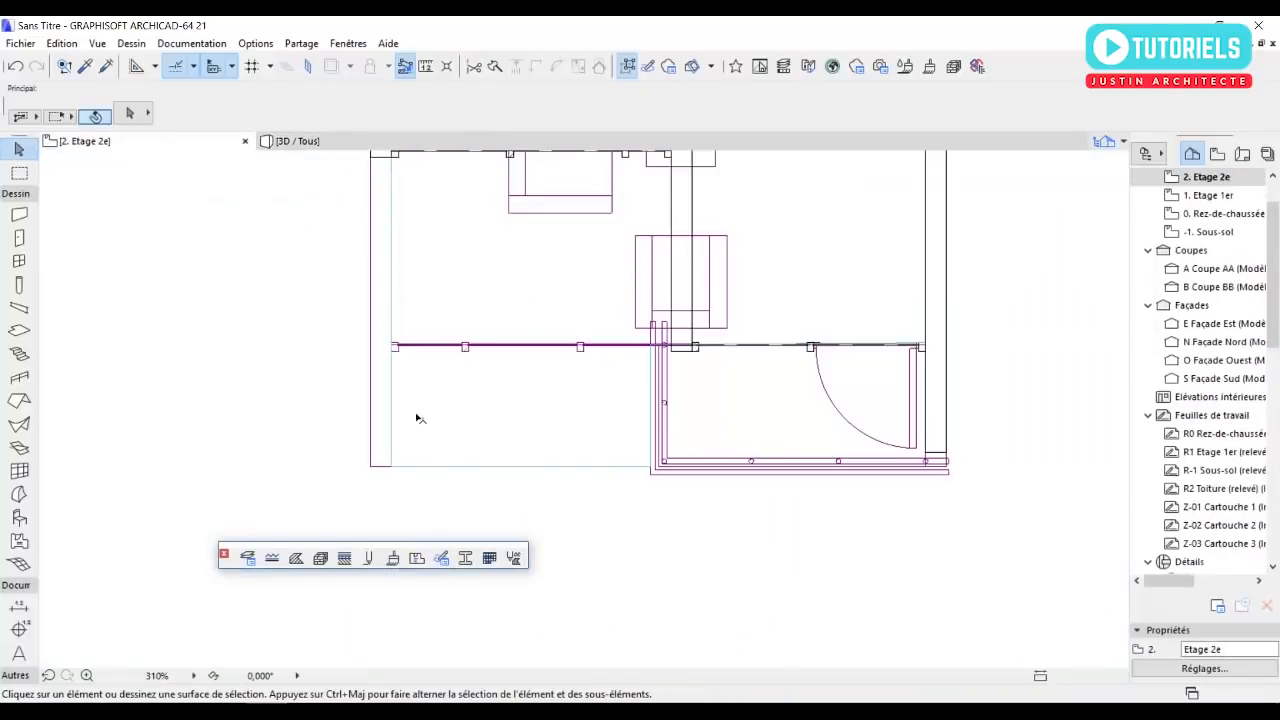
scroll(391, 371, "up", 1)
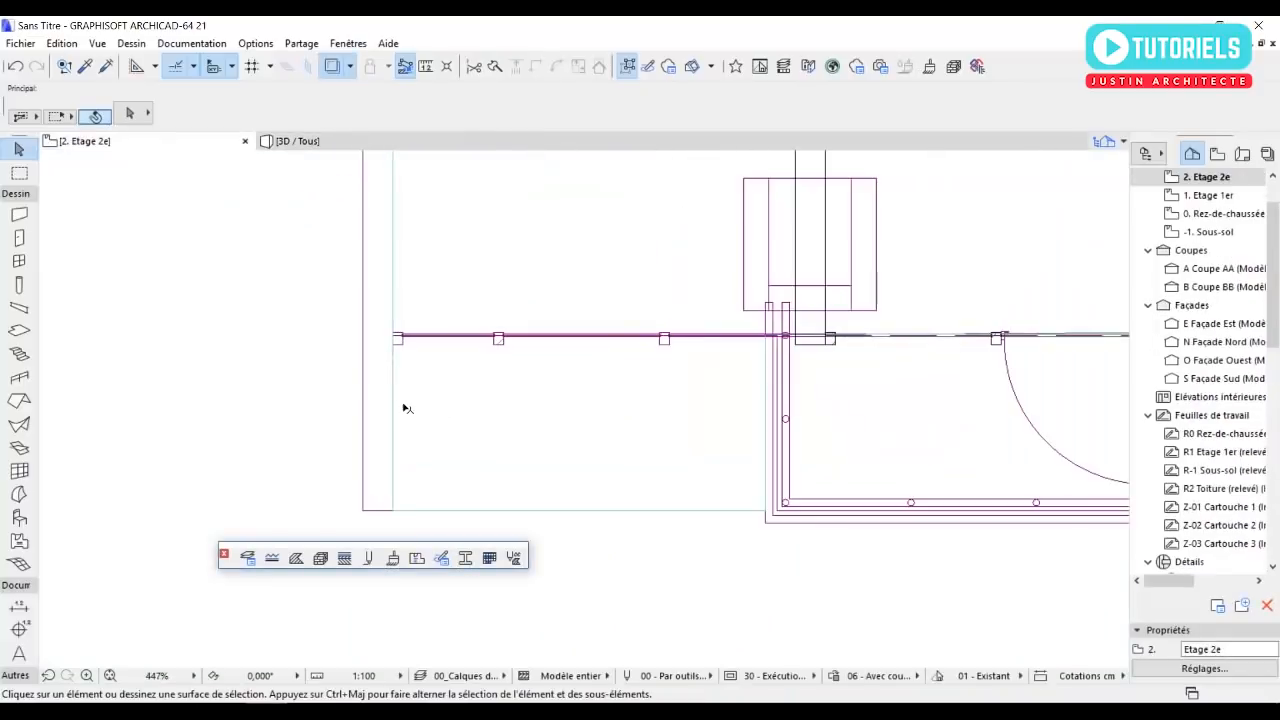
scroll(403, 403, "down", 2)
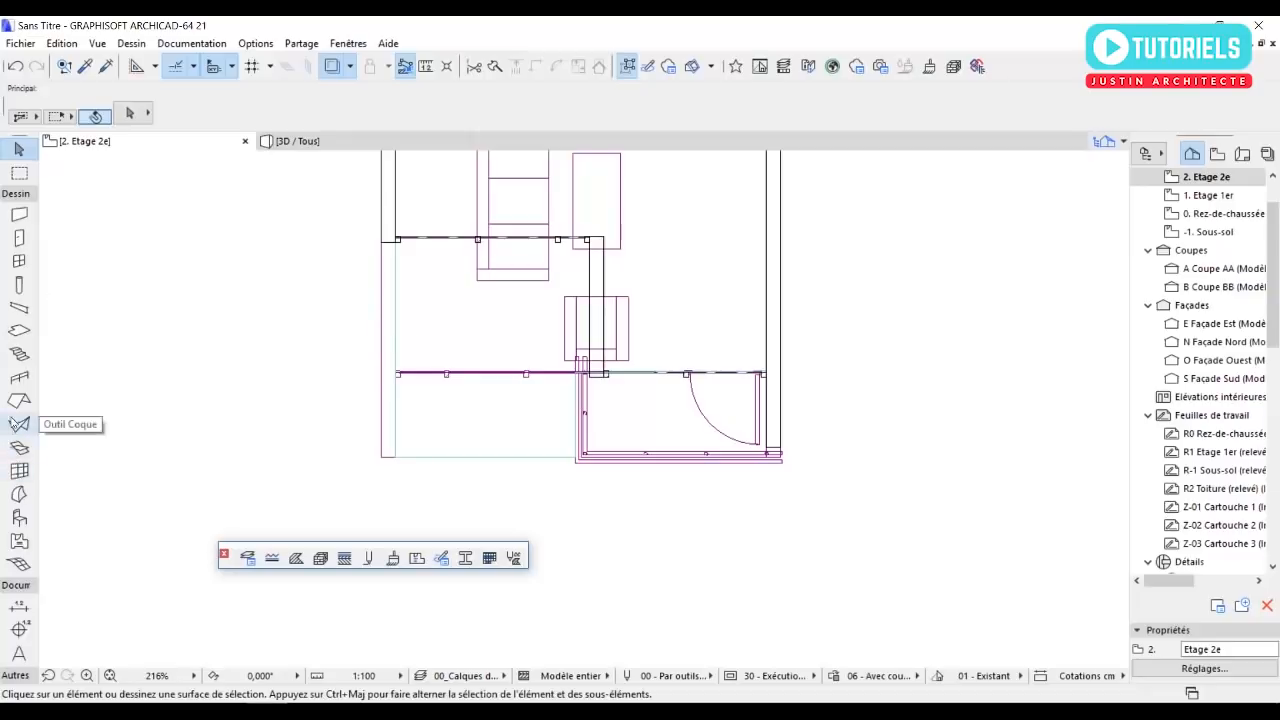
left_click(19, 377)
scroll(439, 305, "up", 3)
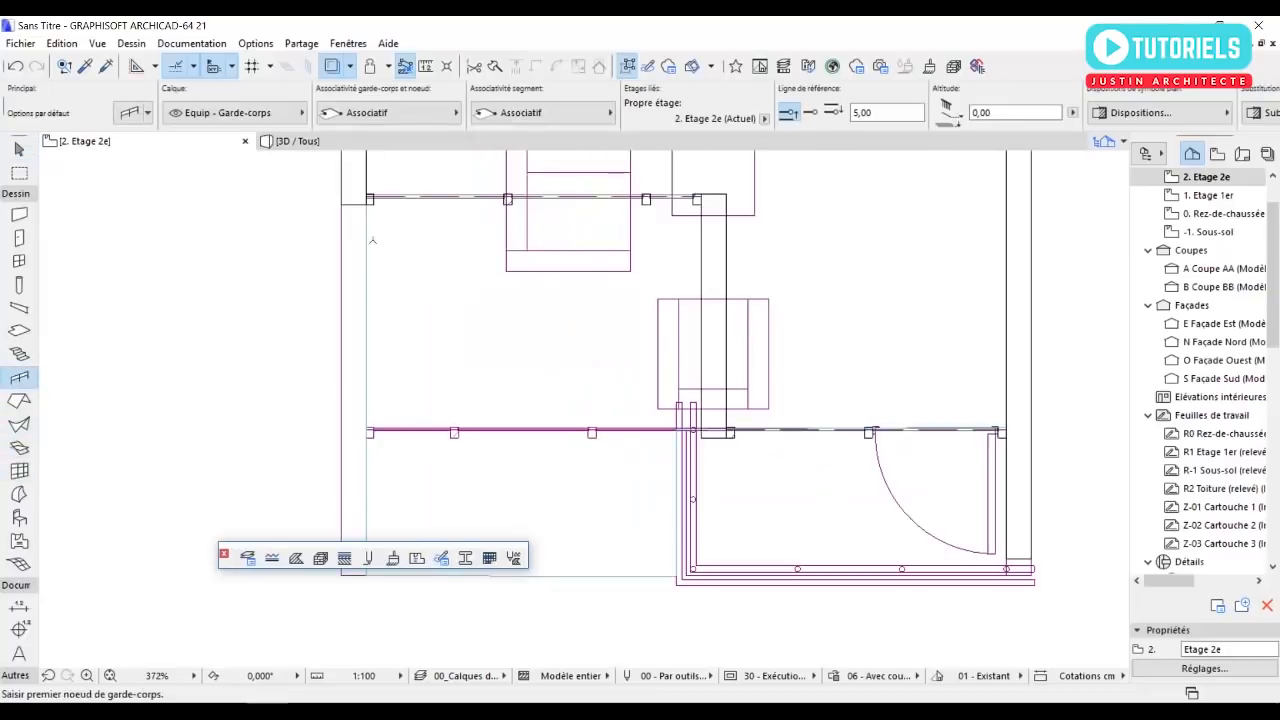
left_click(367, 204)
scroll(371, 298, "down", 5)
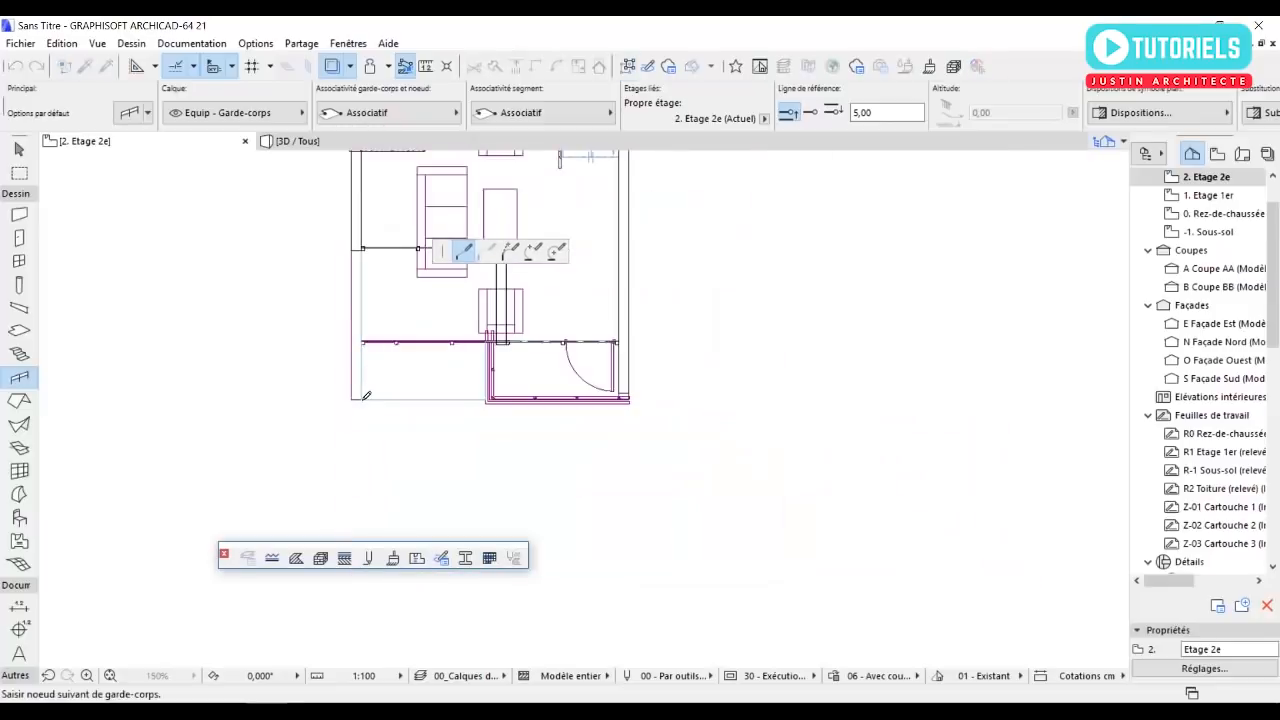
scroll(363, 391, "up", 5)
left_click(360, 411)
key("Escape")
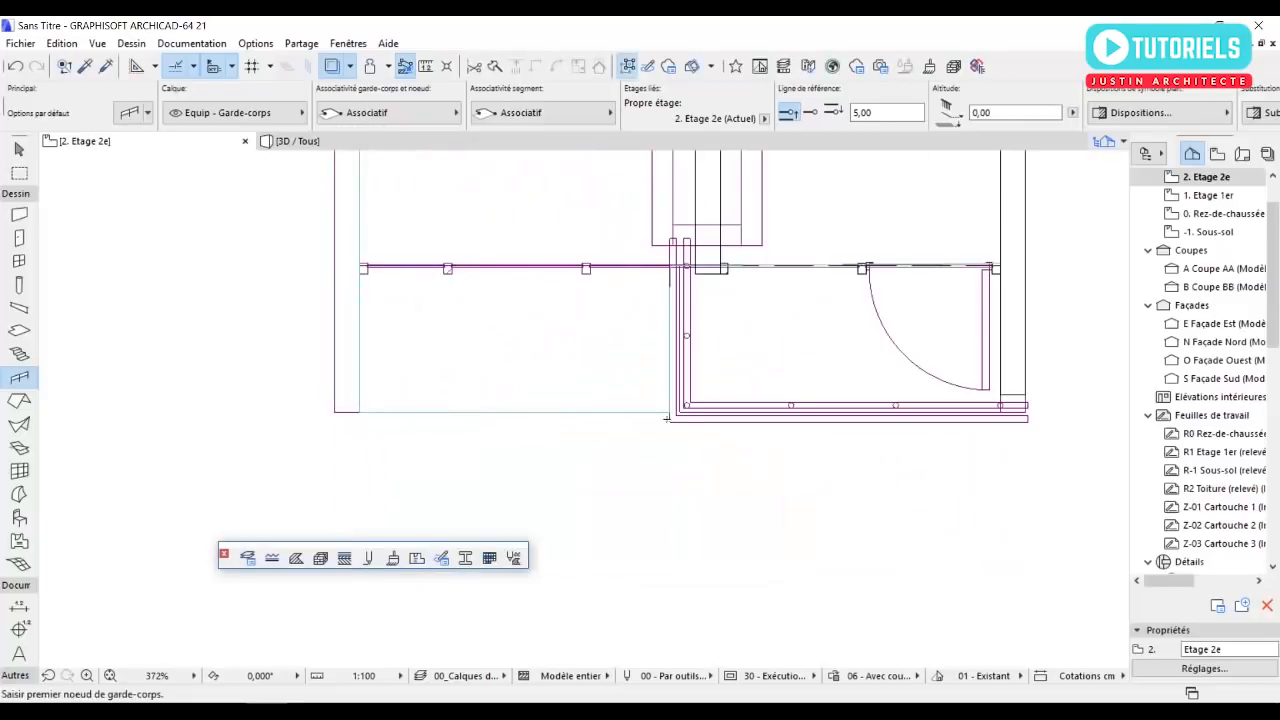
Draw a railing about 225 cm along the terrace slab's south edge and up its west edge to the end of the west wall.
left_click(668, 412)
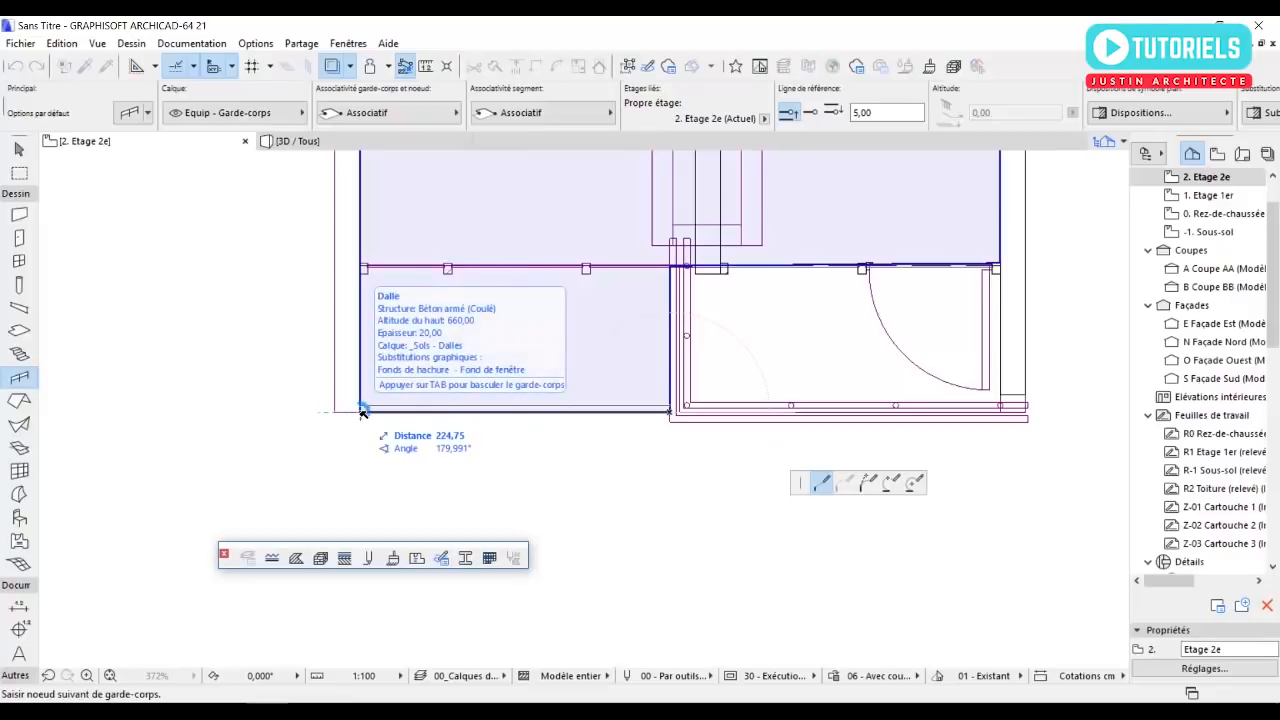
left_click(360, 412)
middle_click_drag(380, 205, 397, 390)
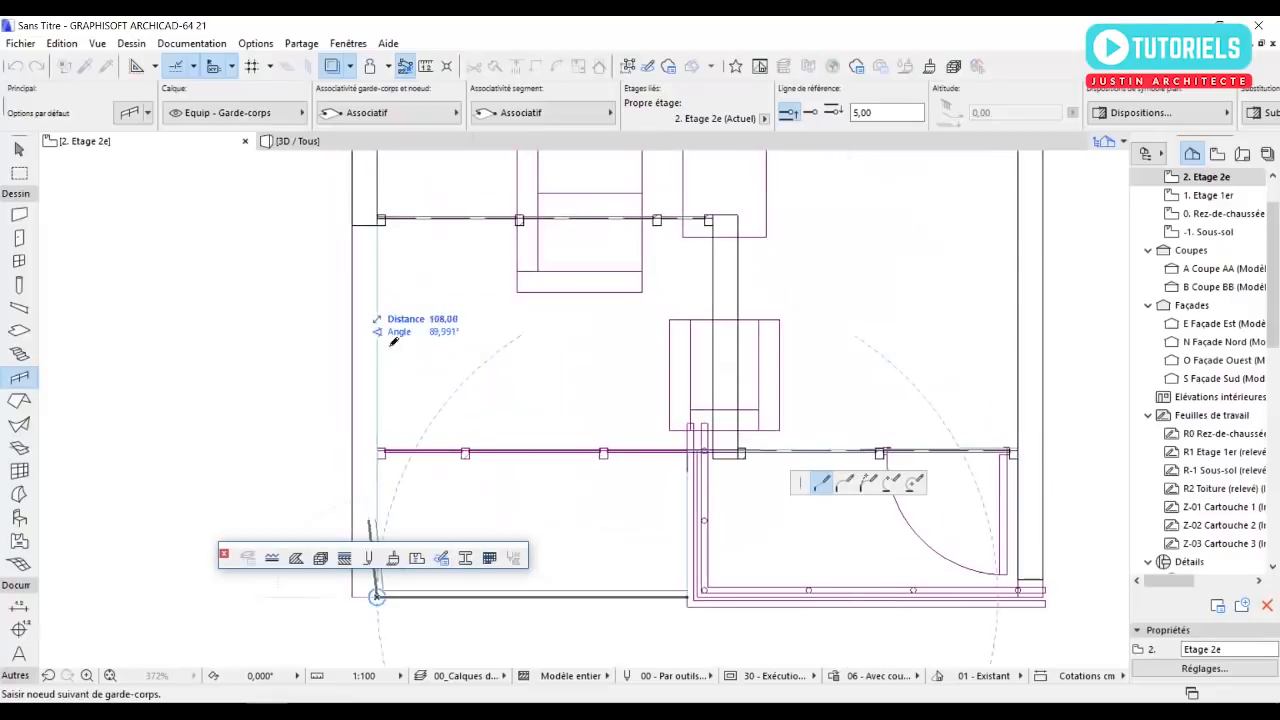
double_click(380, 227)
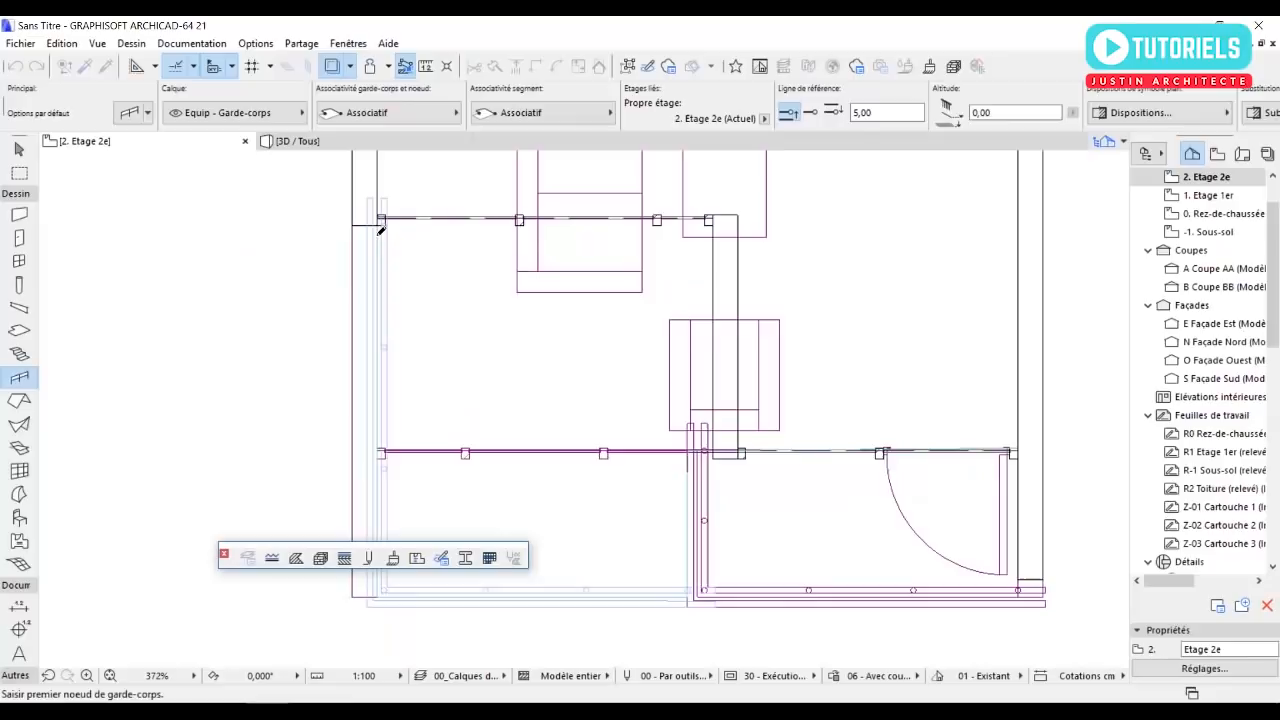
key("Escape")
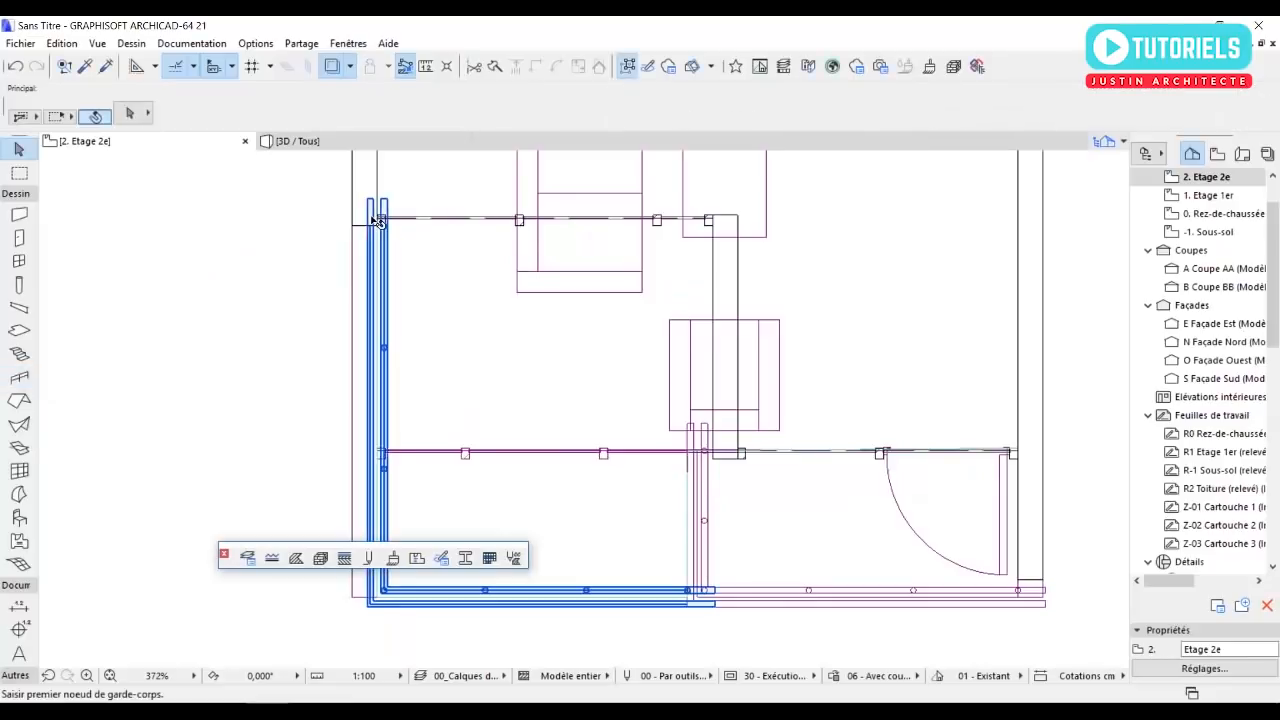
Remove the offset outer handrail from the new terrace railing and deselect it.
left_click(376, 225)
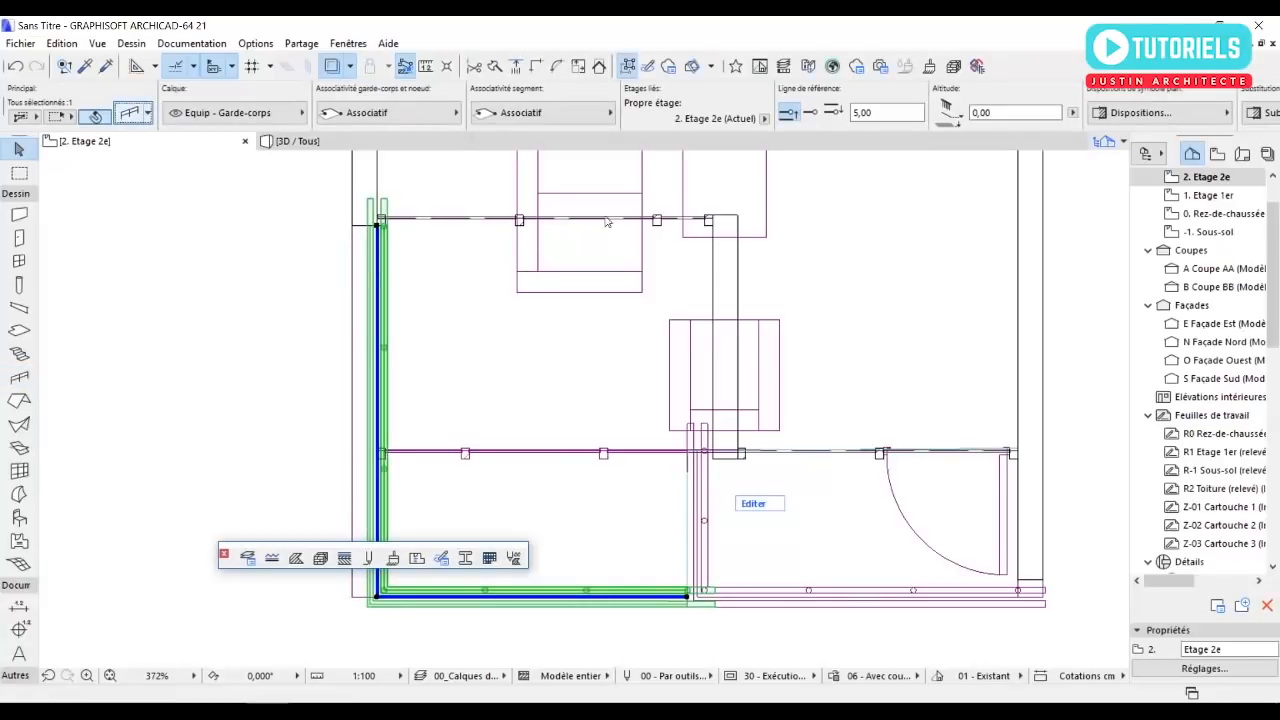
left_click(893, 145)
left_click(871, 566)
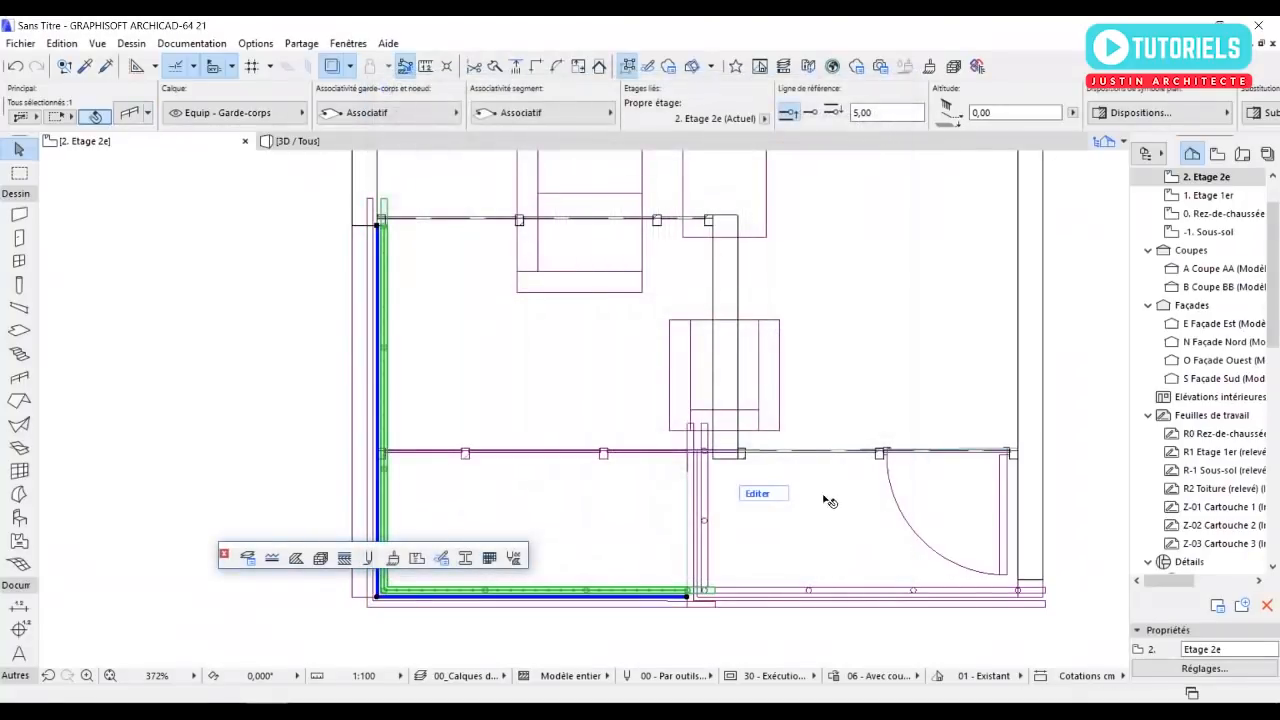
left_click(253, 323)
Override all surfaces of the second-floor slab with Enduit - Blanc nature in 3D, and deselect the slab.
scroll(253, 326, "down", 3)
key("F3")
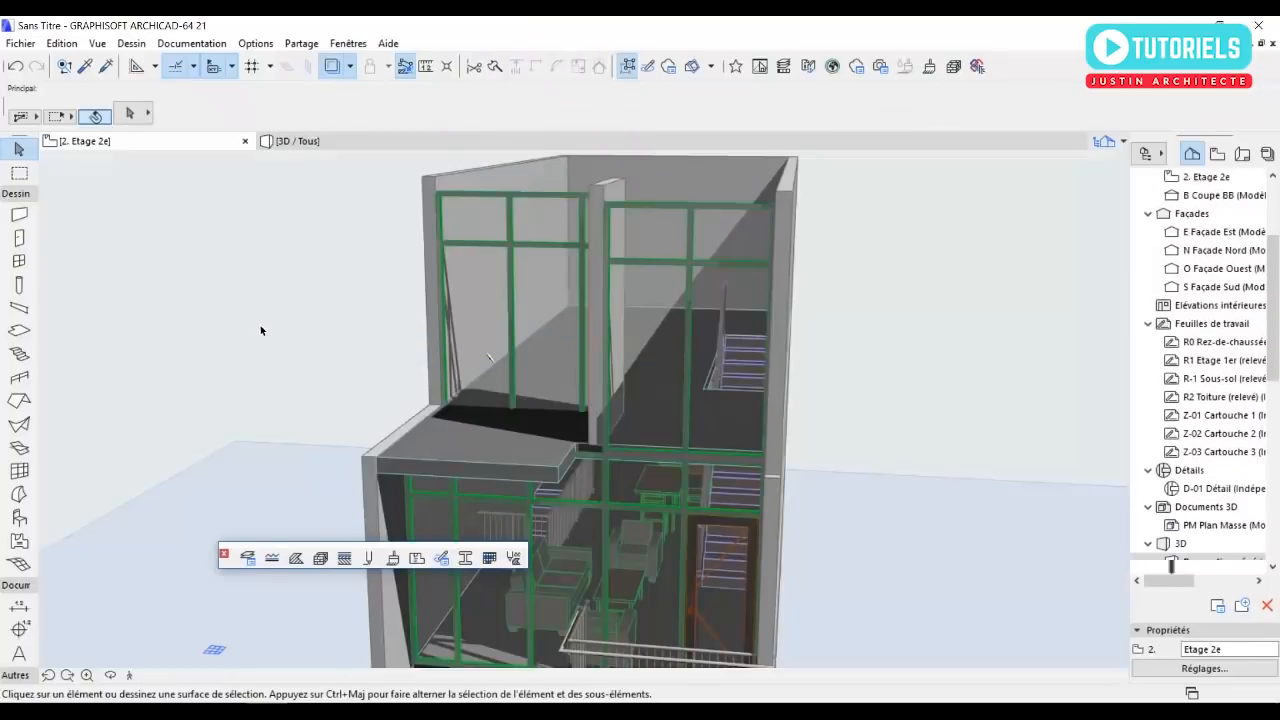
middle_click_drag(468, 422, 448, 351, "shift")
scroll(448, 351, "up", 5)
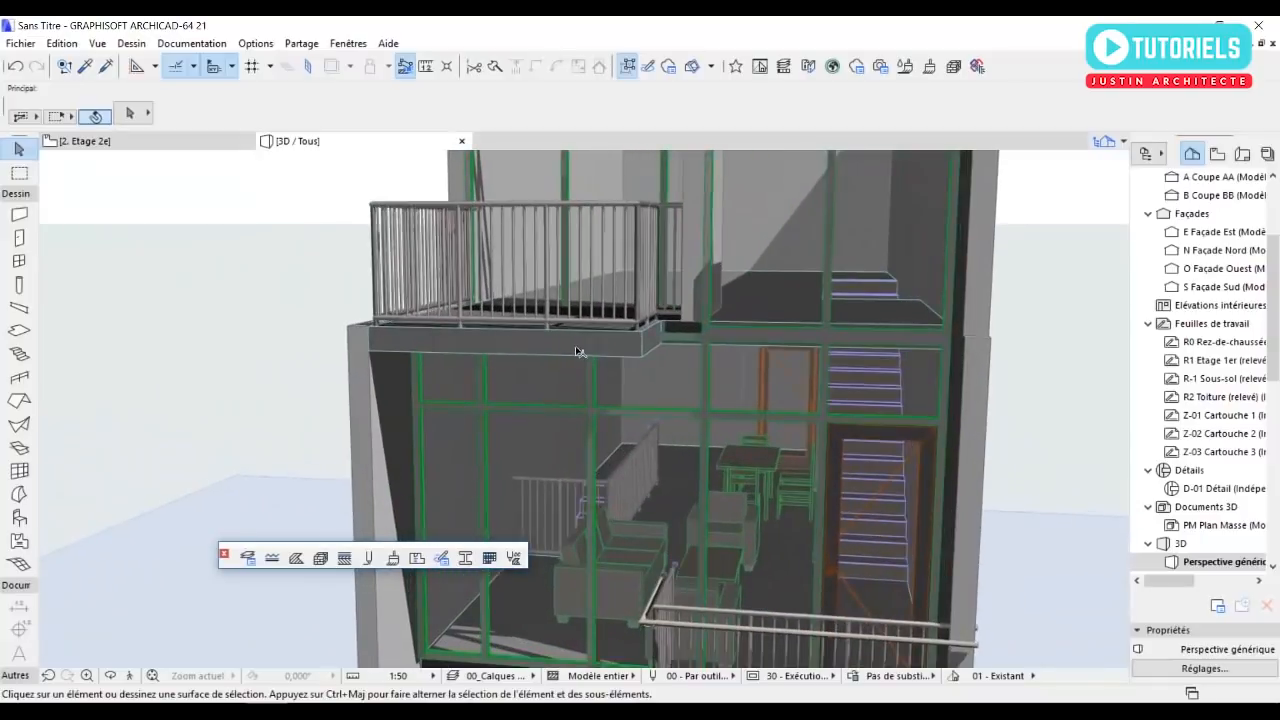
left_click(590, 350)
left_click(128, 113)
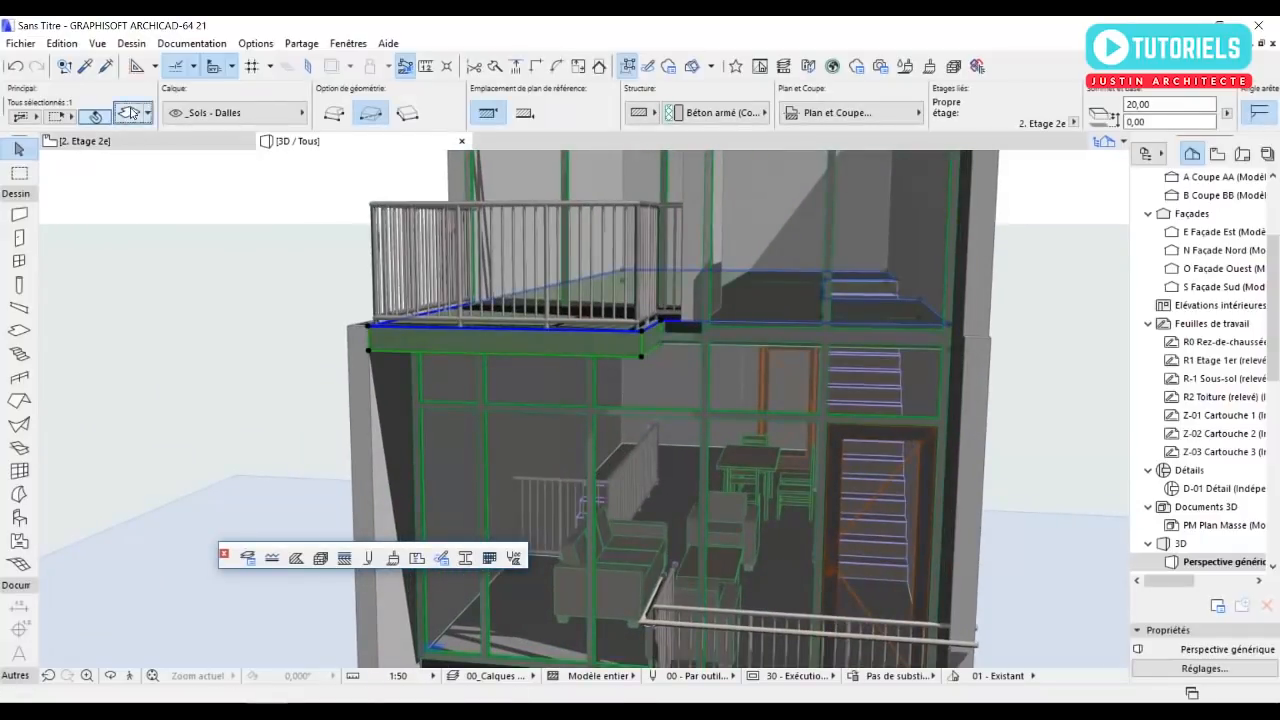
left_click(600, 472)
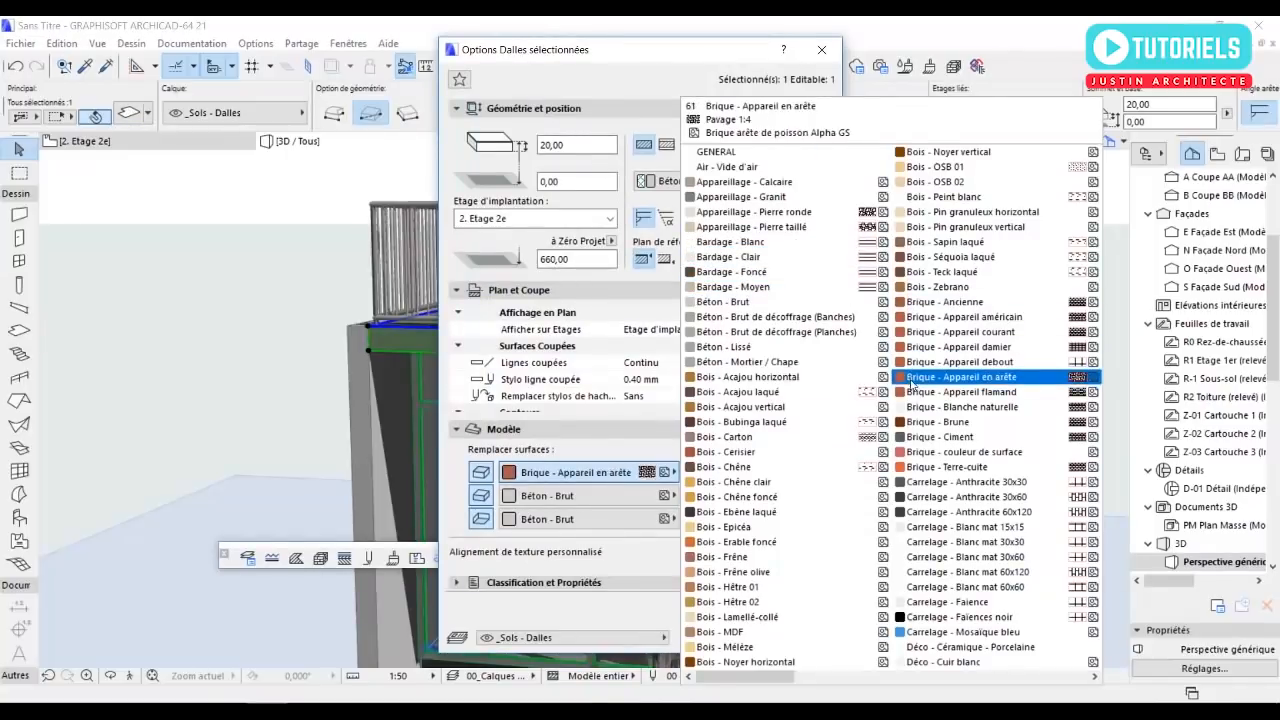
scroll(920, 405, "down", 3)
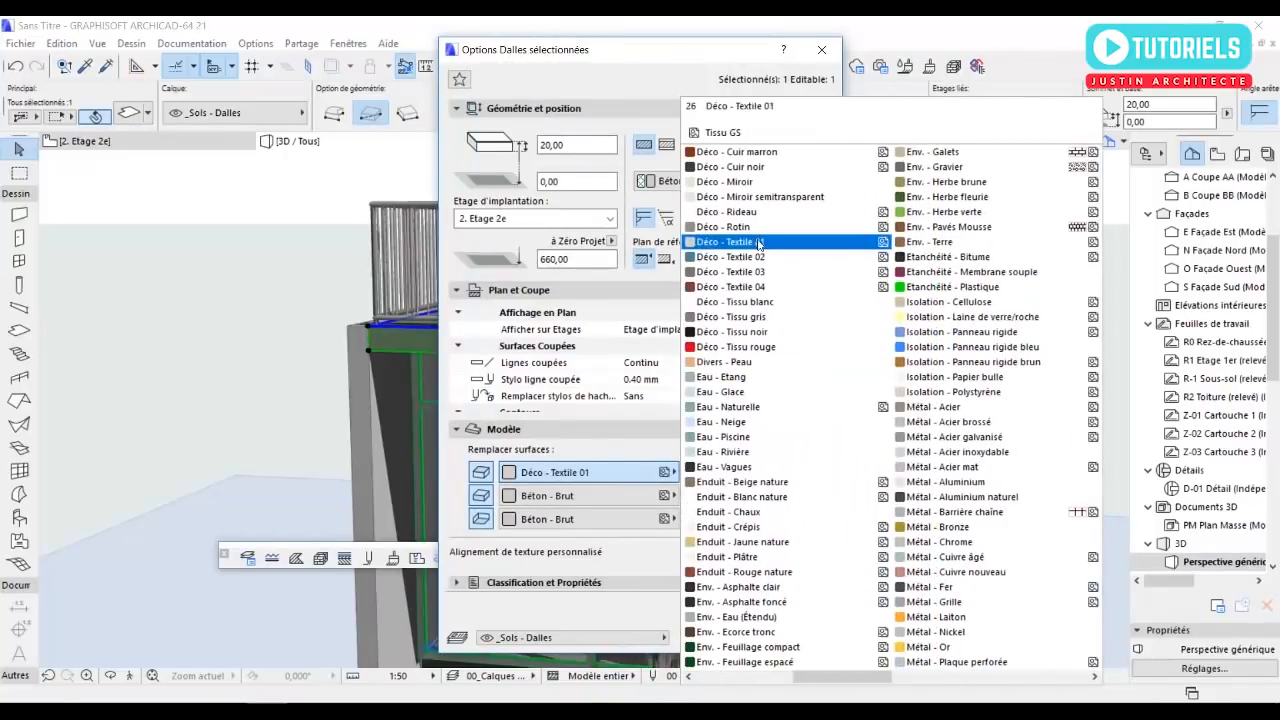
left_click(752, 497)
left_click(697, 495)
left_click(783, 637)
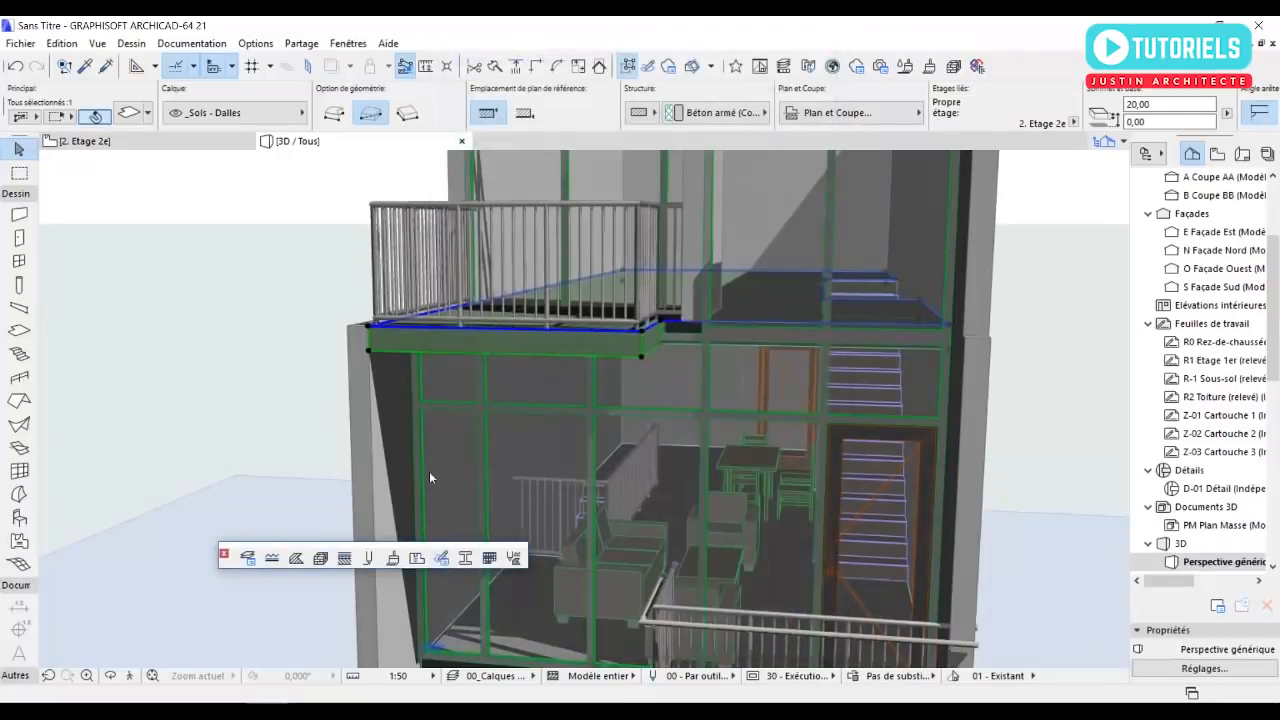
left_click(239, 278)
On the 3. Toiture storey, draw a rectangular slab 500 by about 1218 cm from the house's northwest corner to the east wall's south end.
scroll(279, 249, "down", 5)
middle_click_drag(341, 331, 1071, 330, "shift")
scroll(1215, 250, "up", 3)
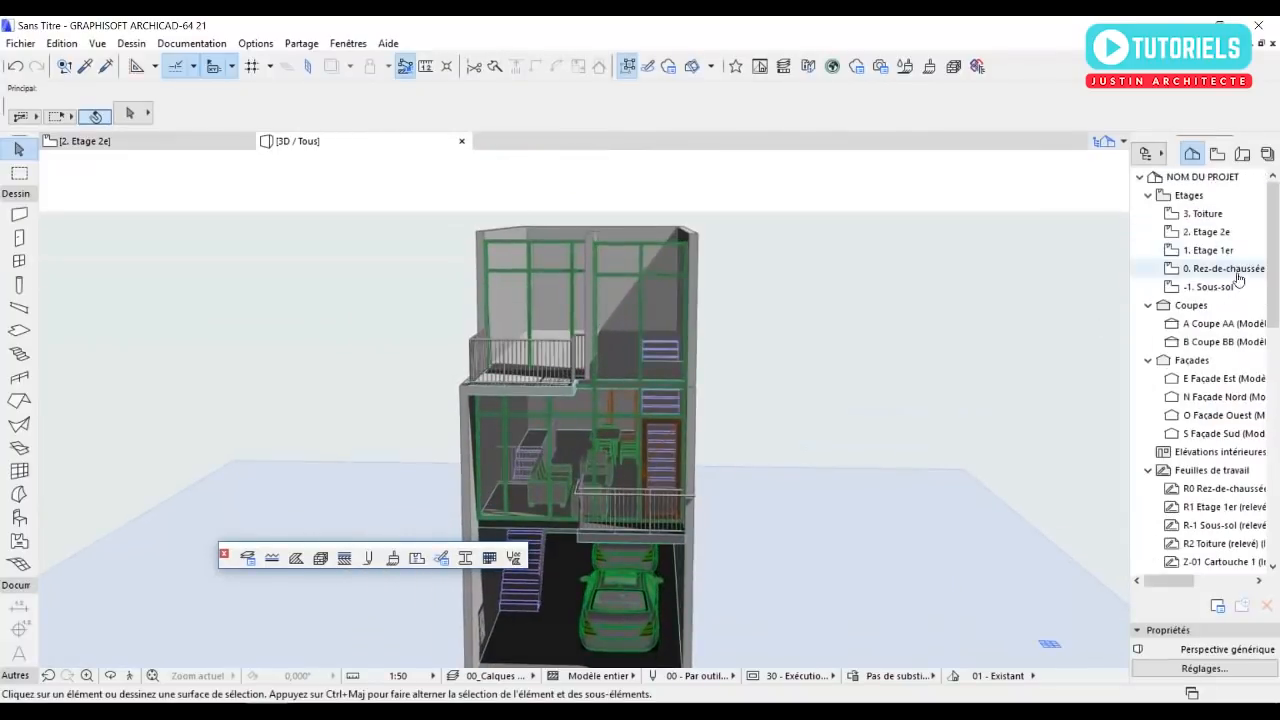
double_click(1205, 214)
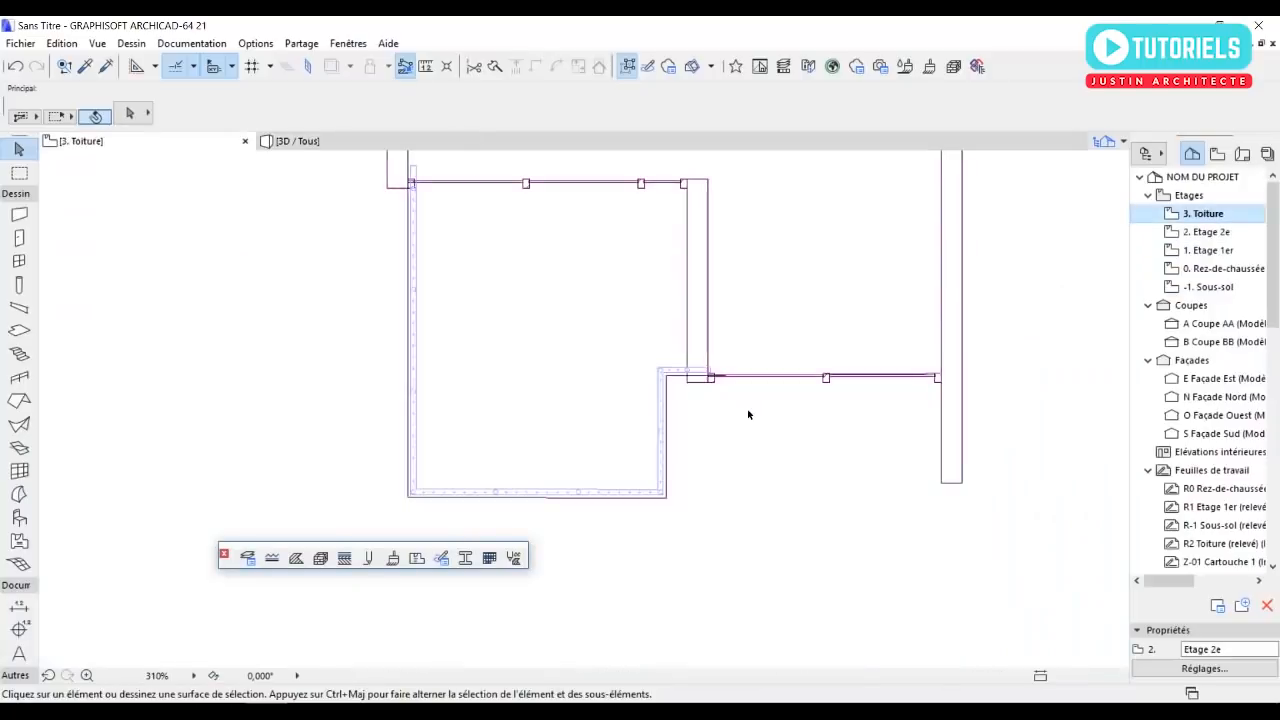
scroll(748, 414, "down", 5)
middle_click_drag(691, 444, 685, 464)
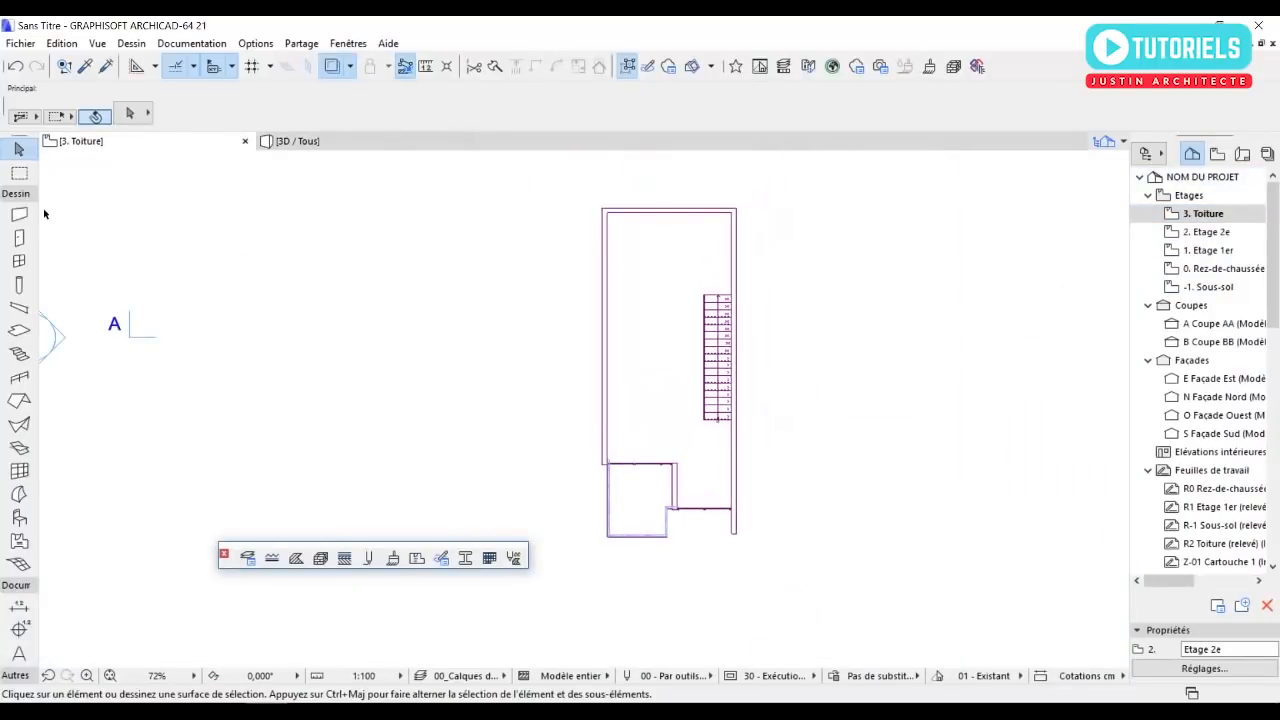
left_click(19, 330)
scroll(760, 204, "up", 5)
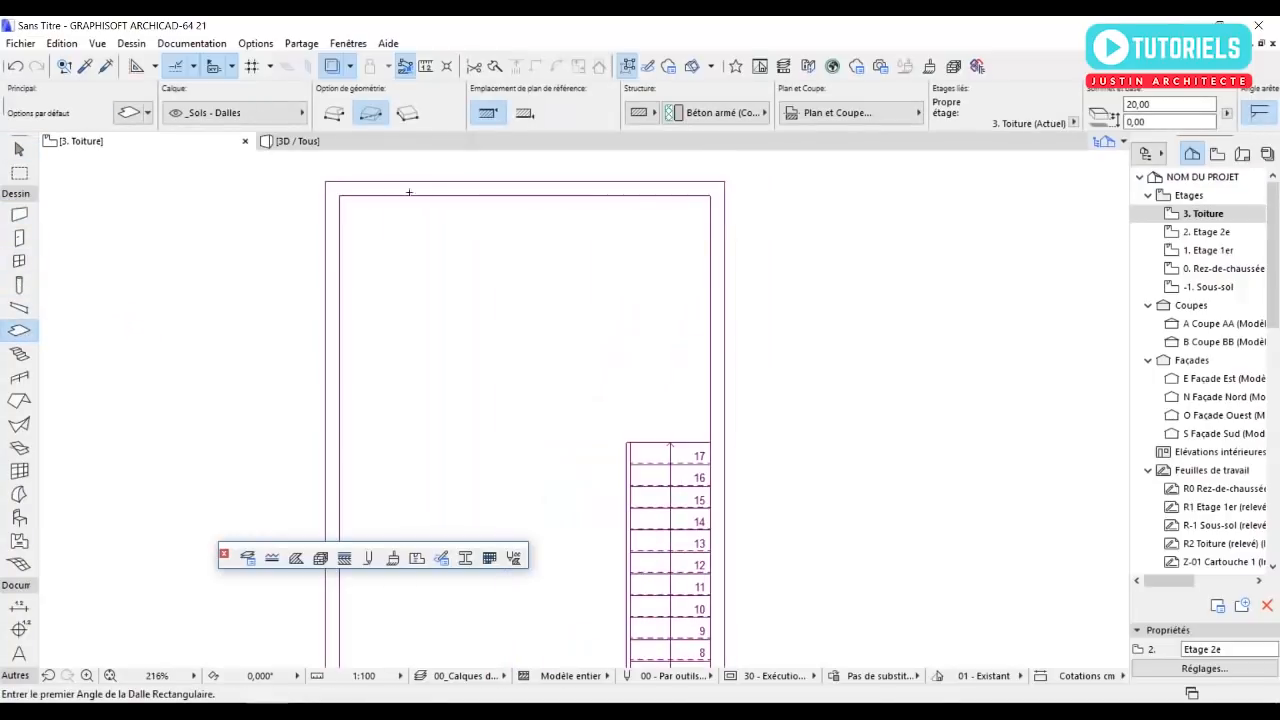
left_click(330, 184)
scroll(494, 429, "down", 4)
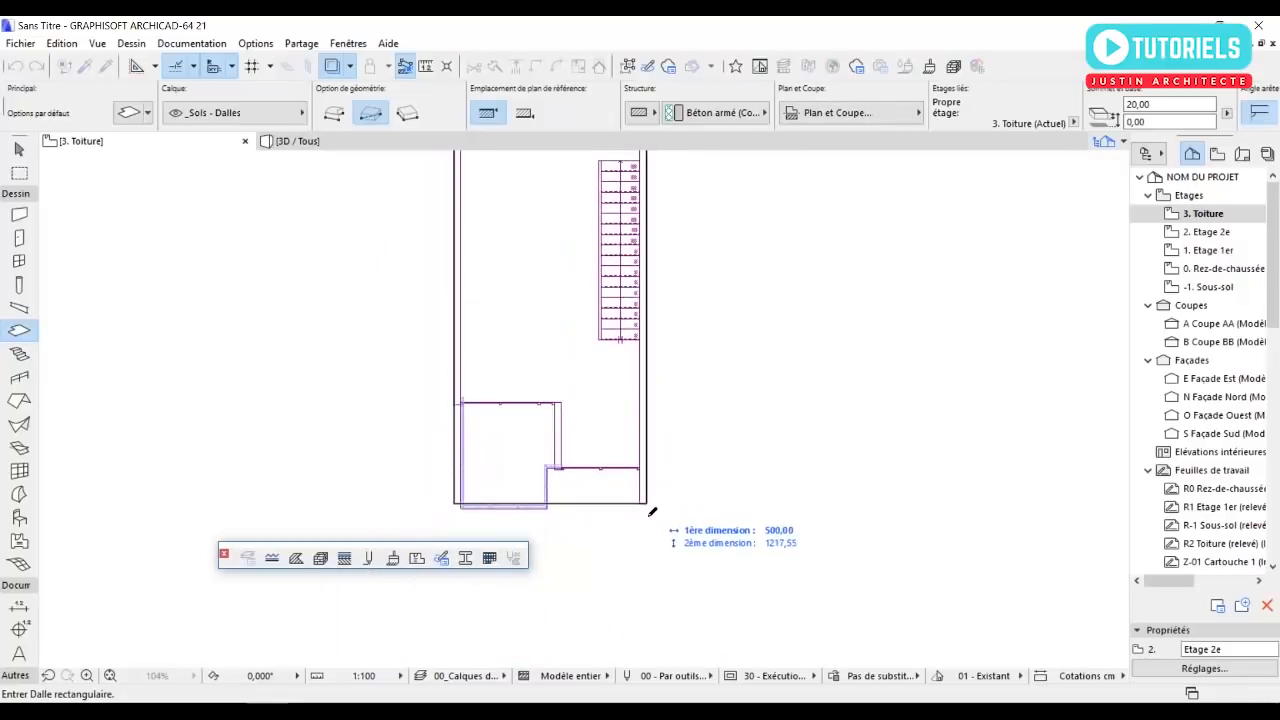
left_click(648, 505)
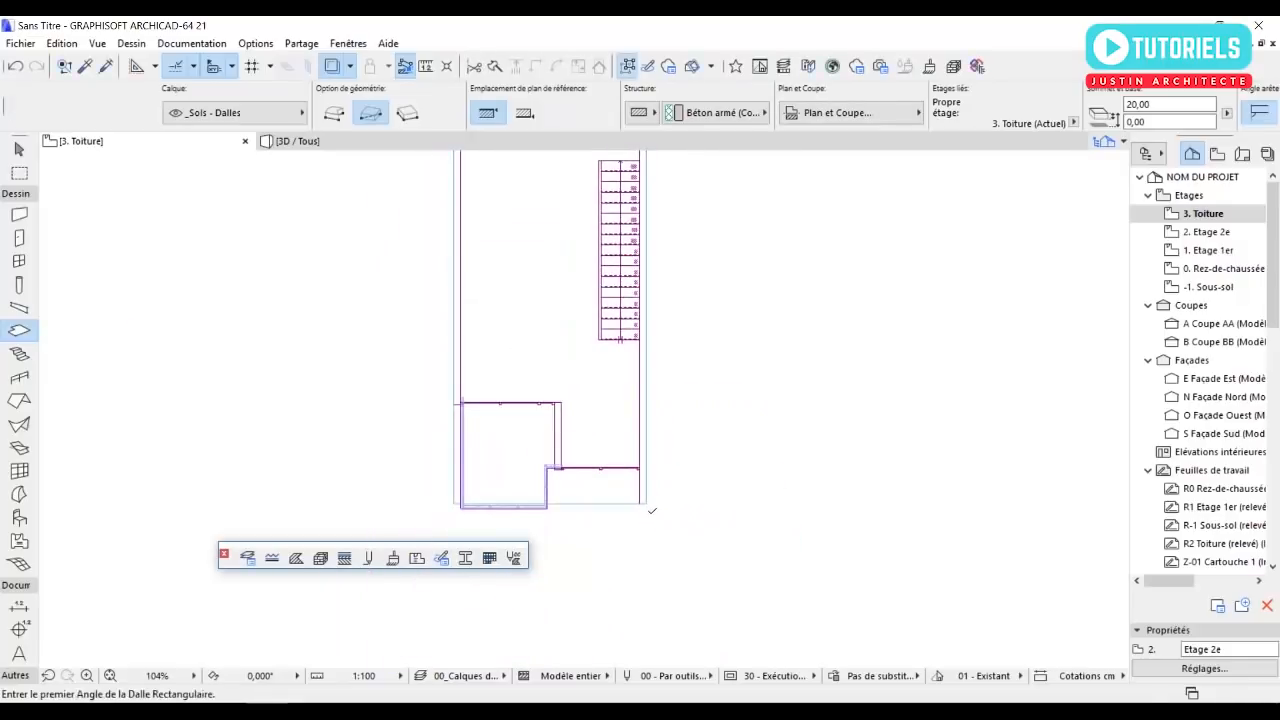
Override all surfaces of the roof slab with Enduit - Blanc nature in 3D, and deselect the slab.
key("F3")
left_click_drag(619, 374, 558, 280)
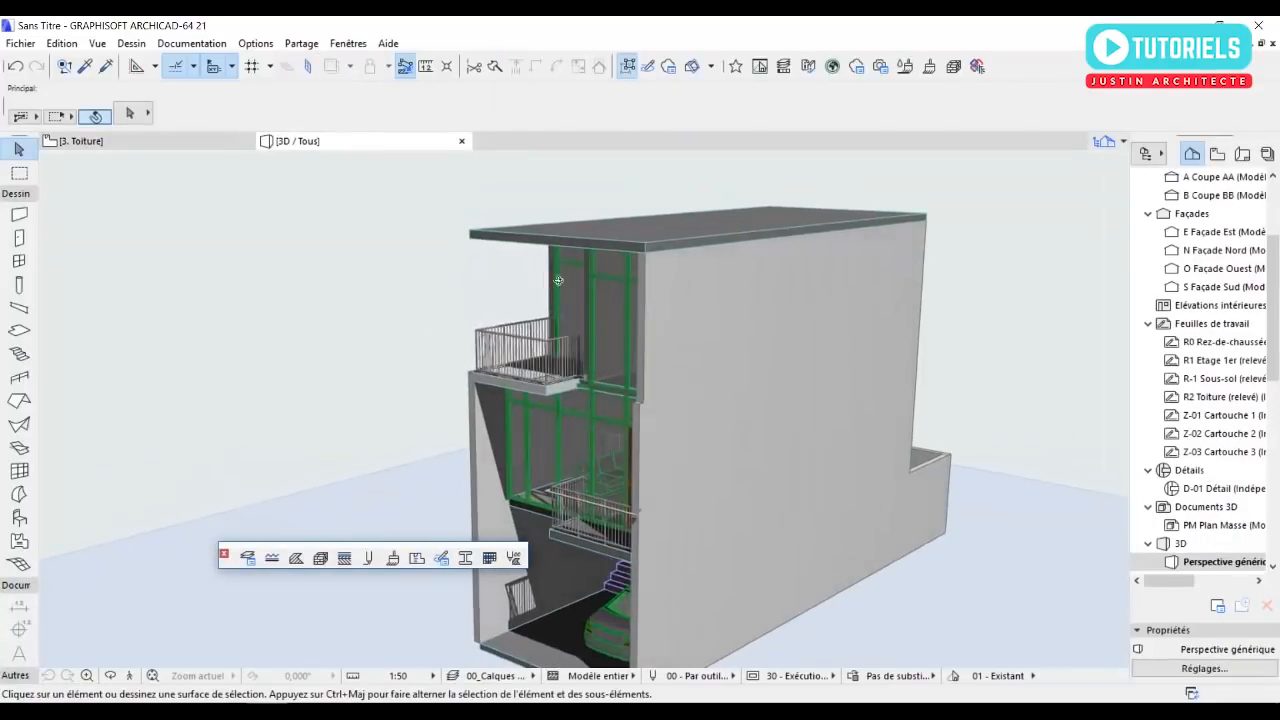
left_click(643, 249)
key("Escape")
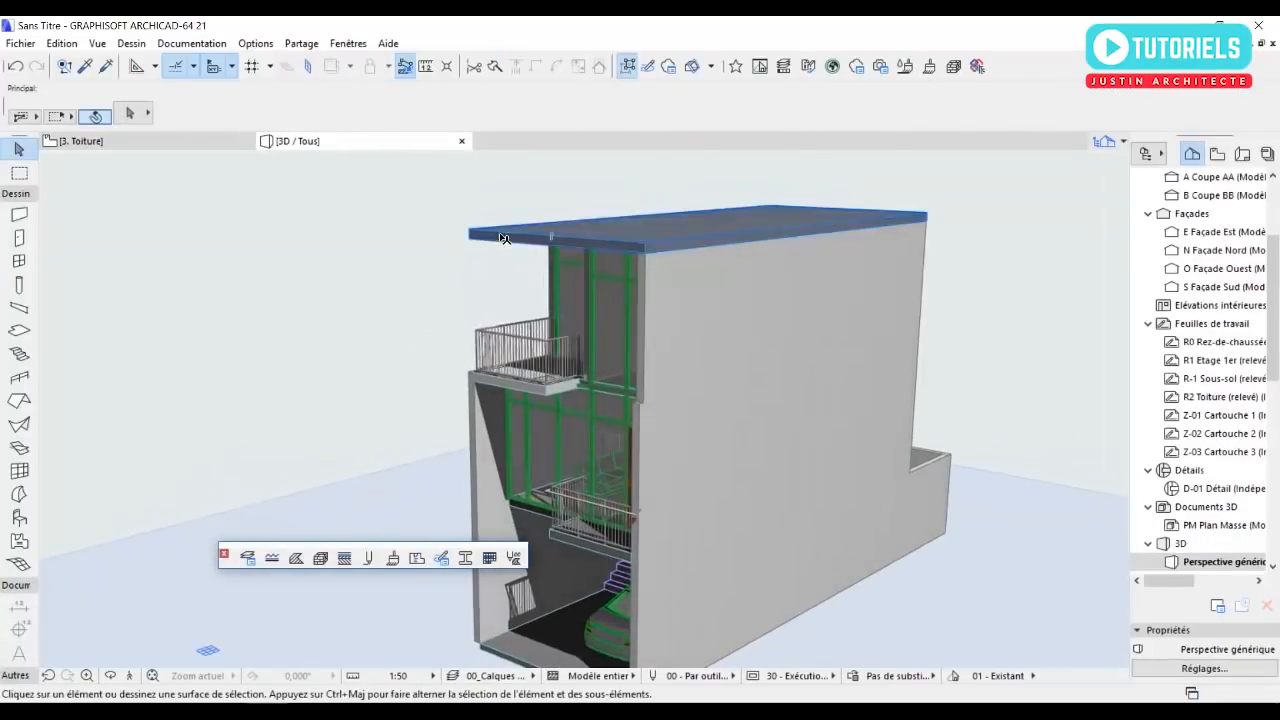
left_click(503, 238)
key("ctrl+t")
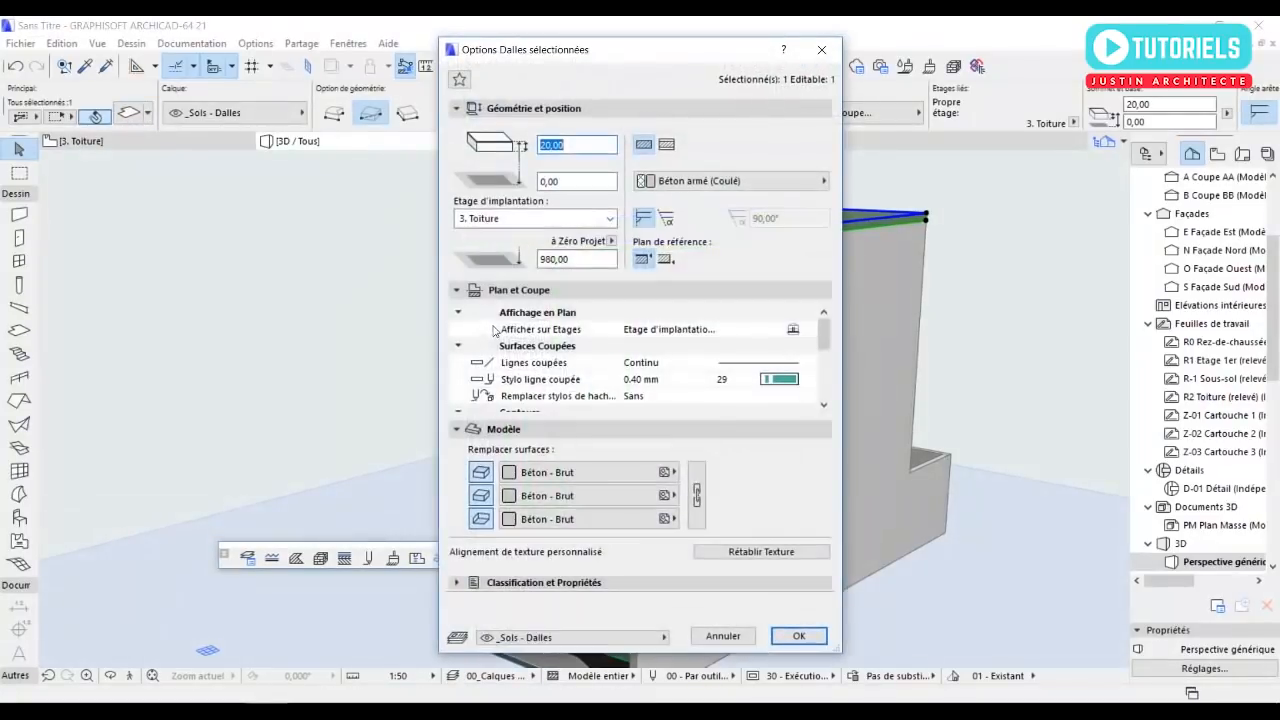
left_click(590, 472)
scroll(837, 441, "down", 1)
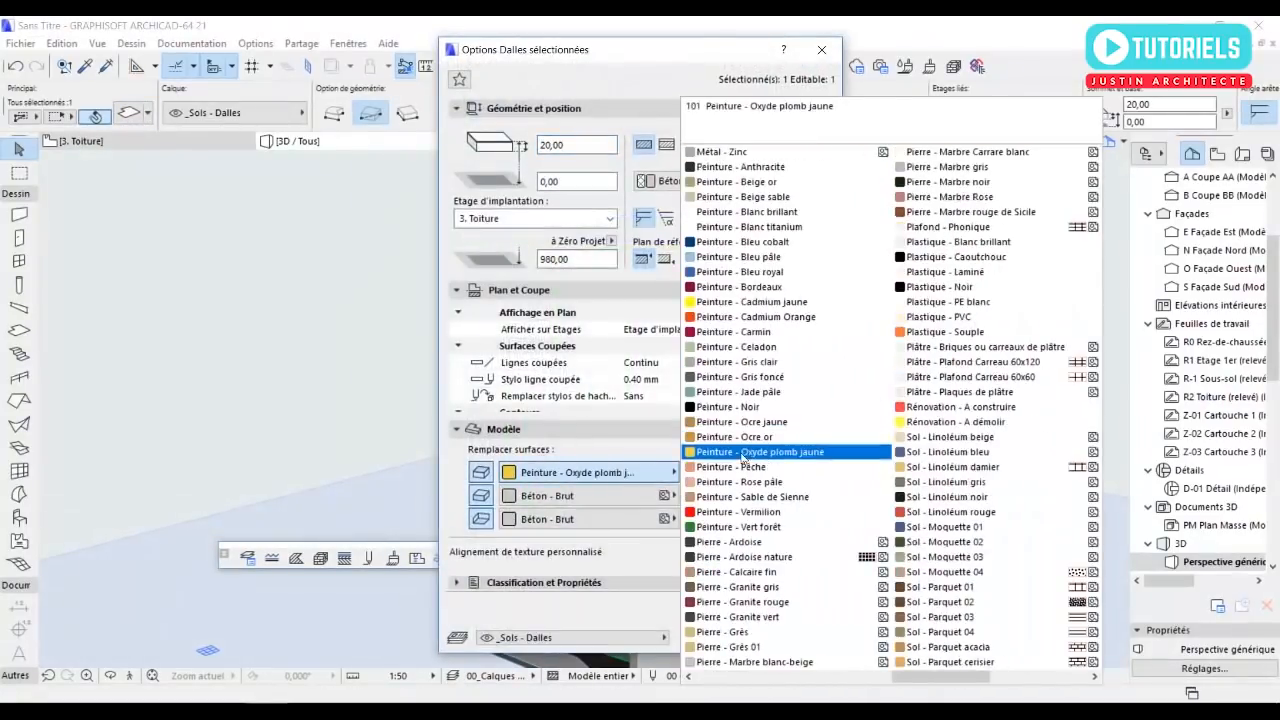
scroll(826, 430, "up", 1)
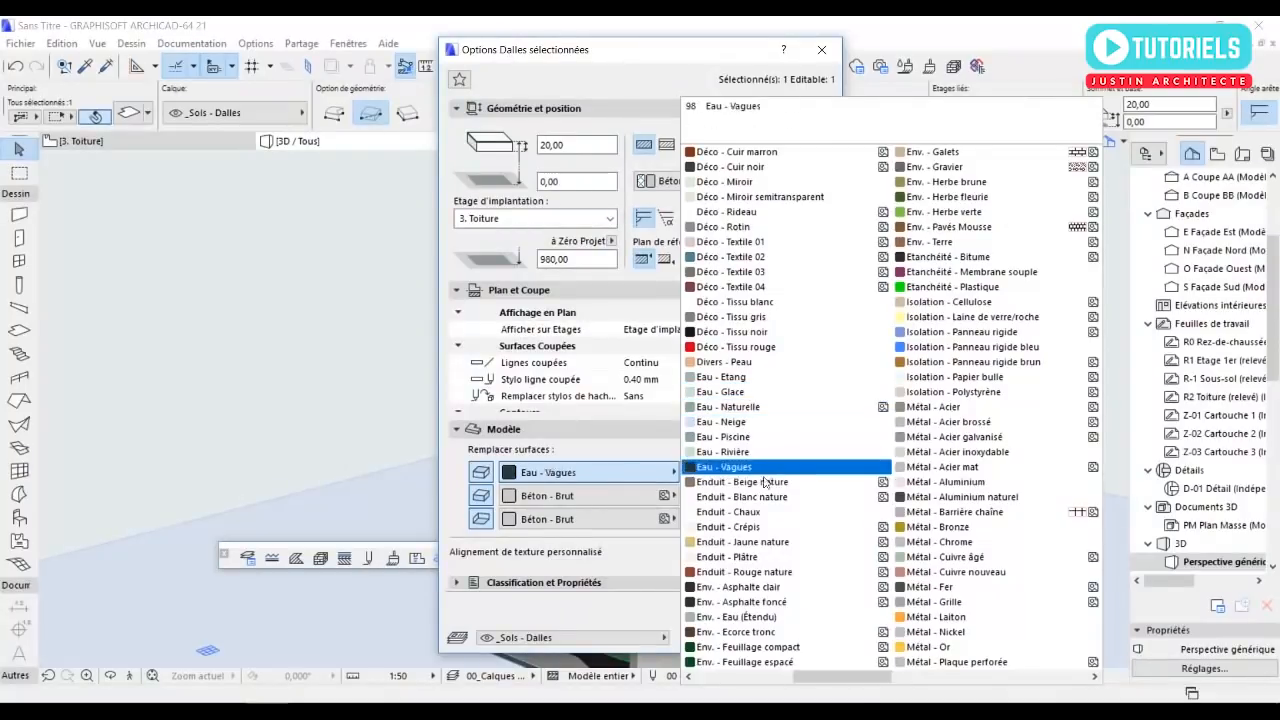
left_click(756, 497)
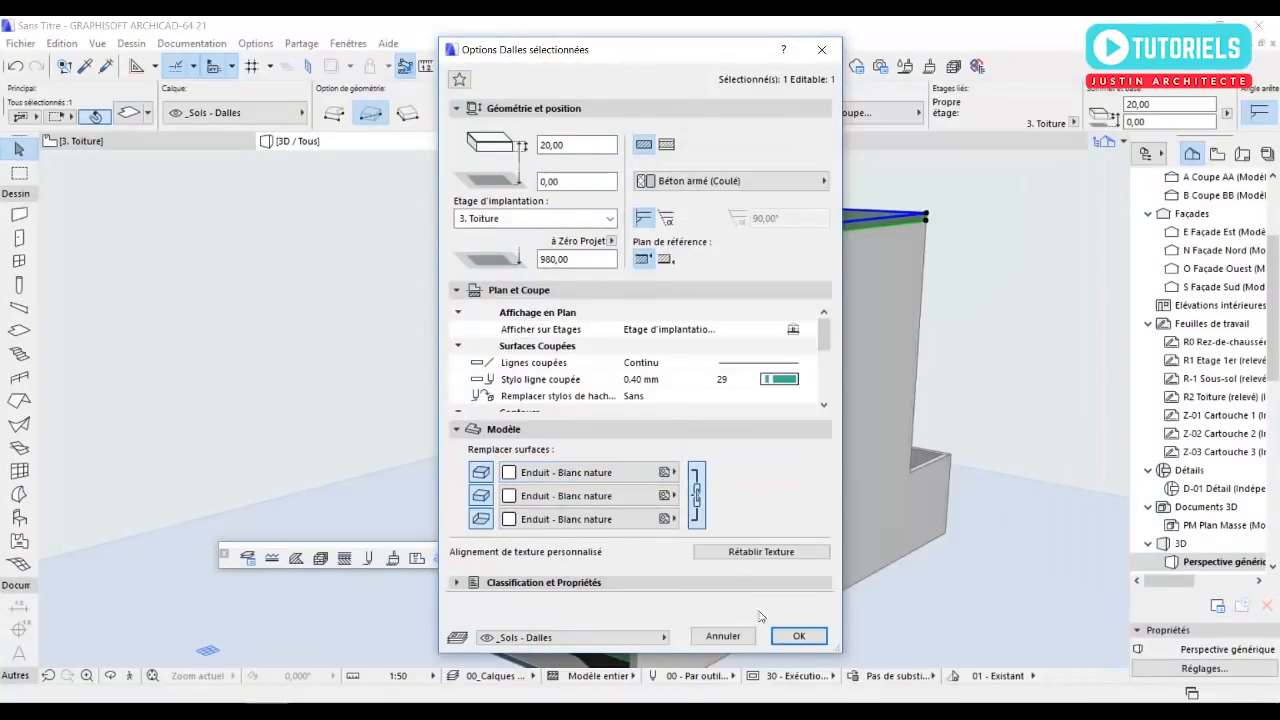
left_click(795, 637)
left_click(360, 356)
Stretch the south end of the second-floor east wall to line up with the end of the wall below, and check the house in 3D.
mouse_move(580, 413)
middle_mouse_down("shift")
mouse_move(631, 420)
mouse_move(869, 383)
mouse_move(601, 414)
middle_mouse_up("shift")
scroll(601, 414, "up", 2)
scroll(601, 413, "up", 3)
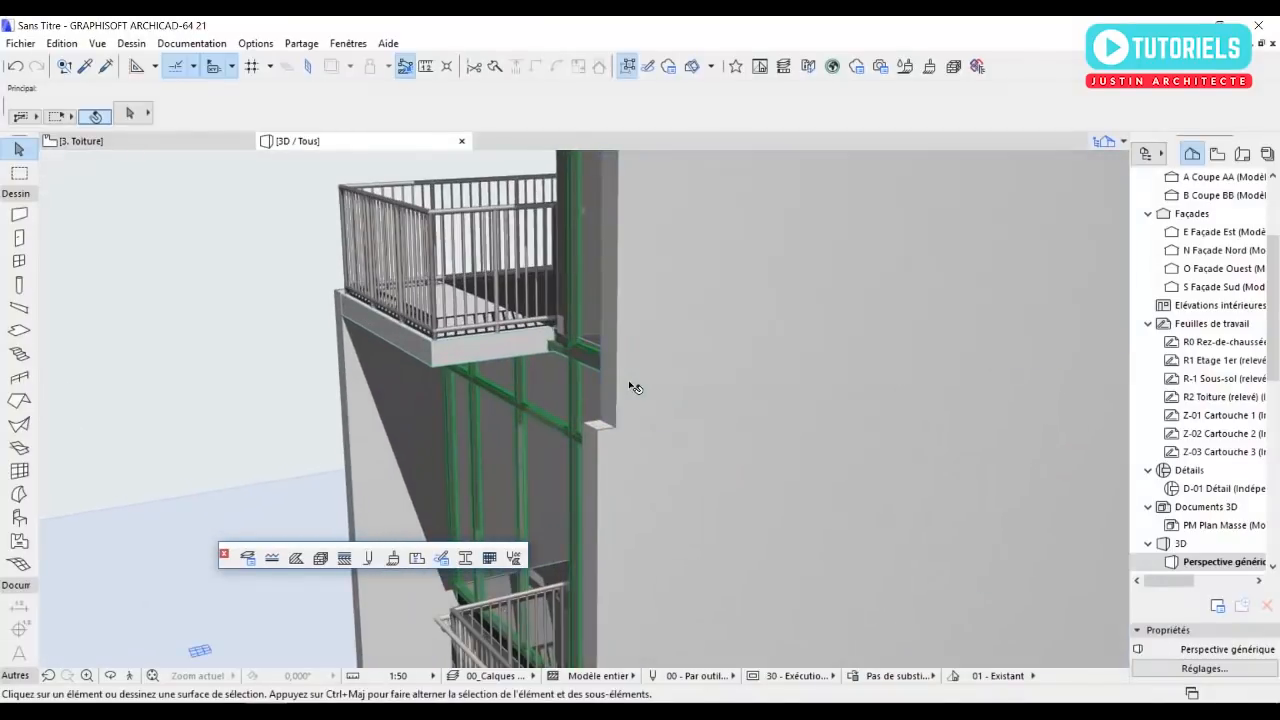
left_click(628, 392)
scroll(617, 426, "up", 1)
left_click(617, 428)
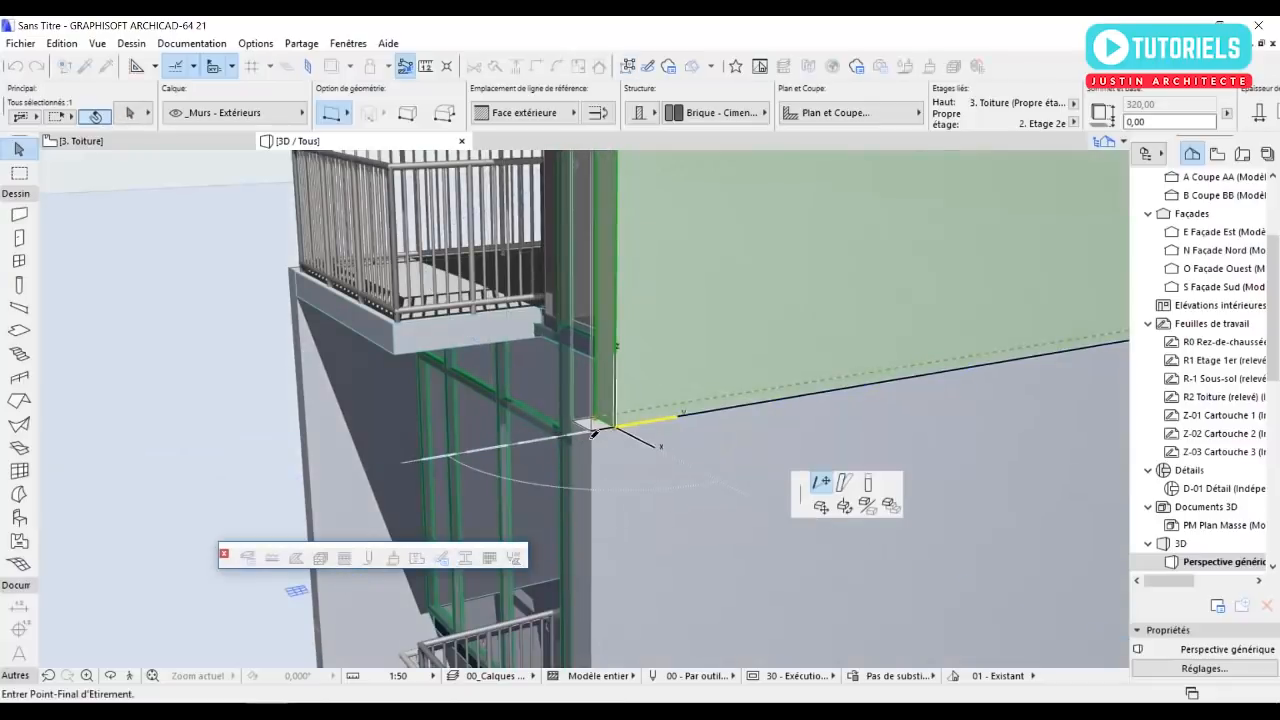
left_click(594, 432)
middle_click_drag(657, 471, 666, 492, "shift")
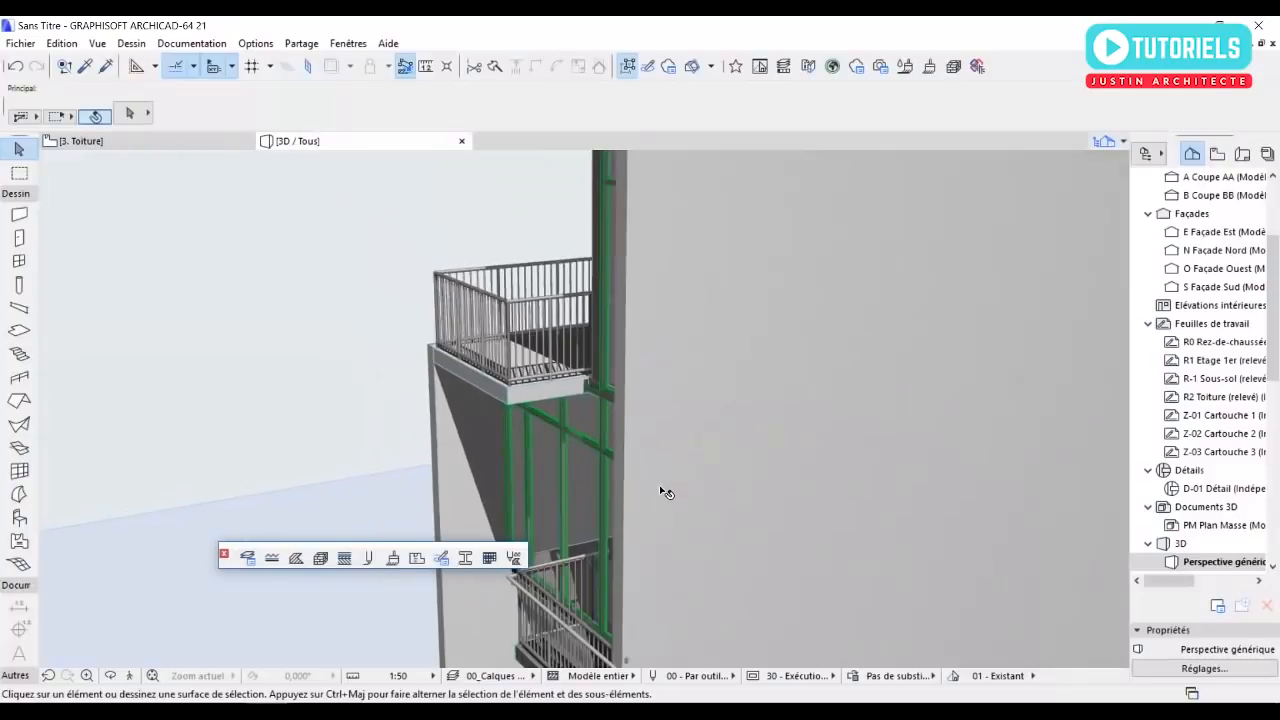
scroll(666, 492, "down", 2)
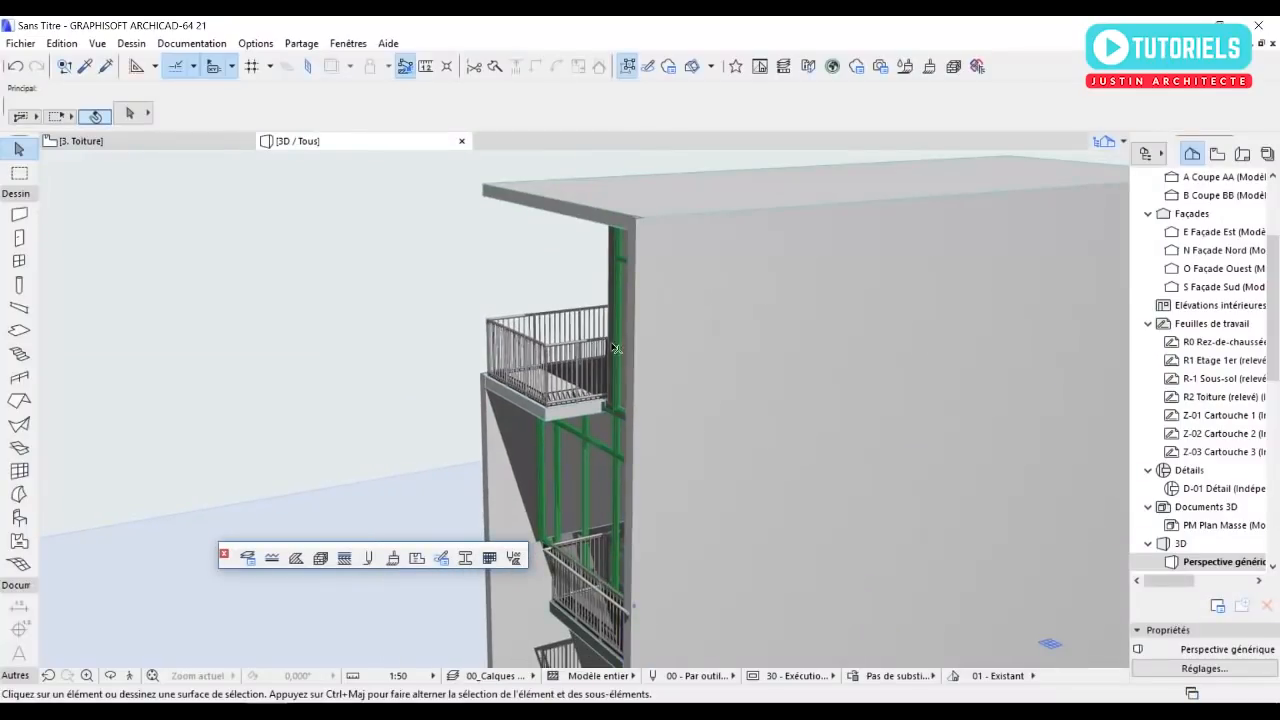
scroll(616, 348, "down", 3)
middle_click_drag(616, 348, 885, 333, "shift")
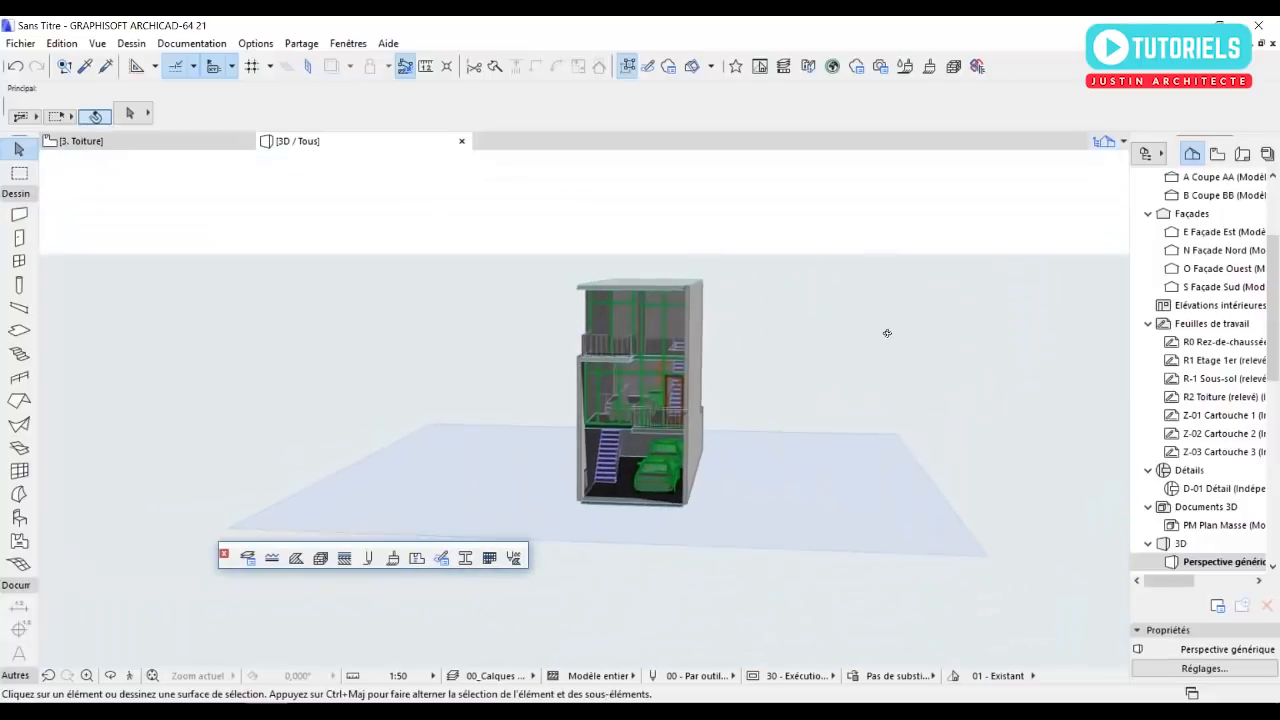
scroll(692, 421, "up", 5)
middle_click_drag(566, 448, 493, 499, "shift")
Open the 2. Etage 2e floor plan and set that storey as the trace reference.
key("F2")
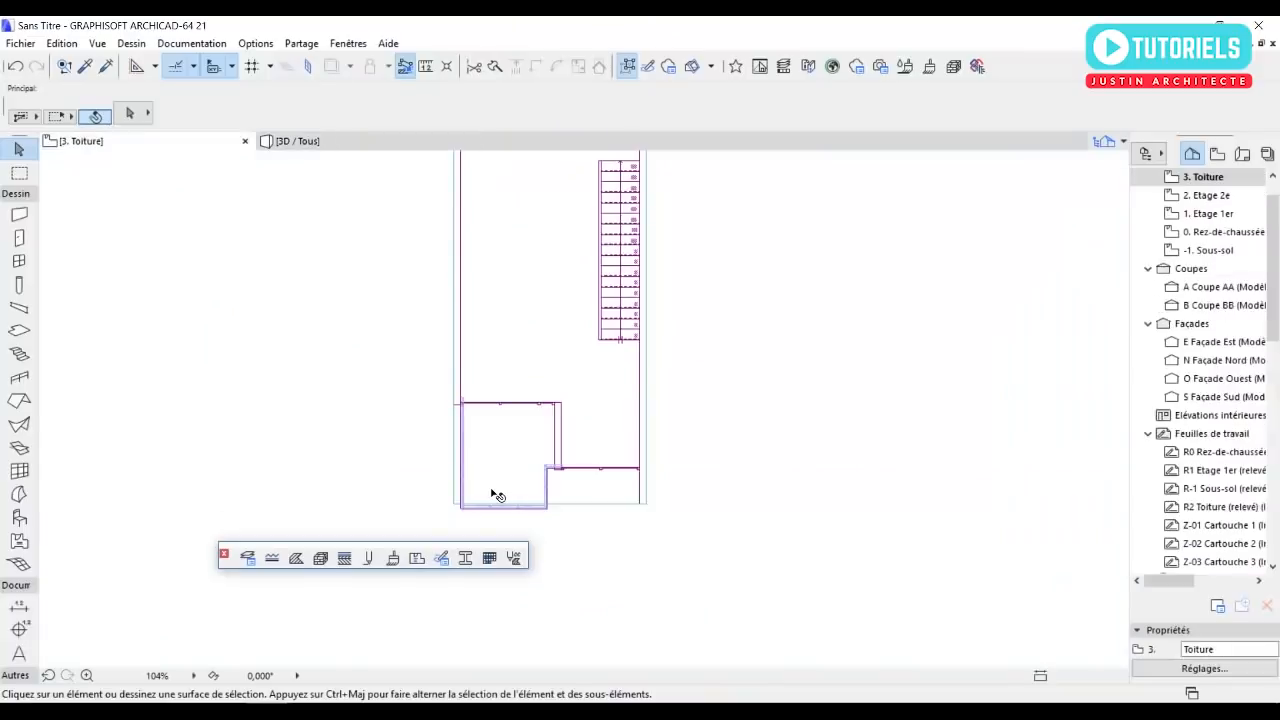
double_click(1205, 197)
right_click(1205, 197)
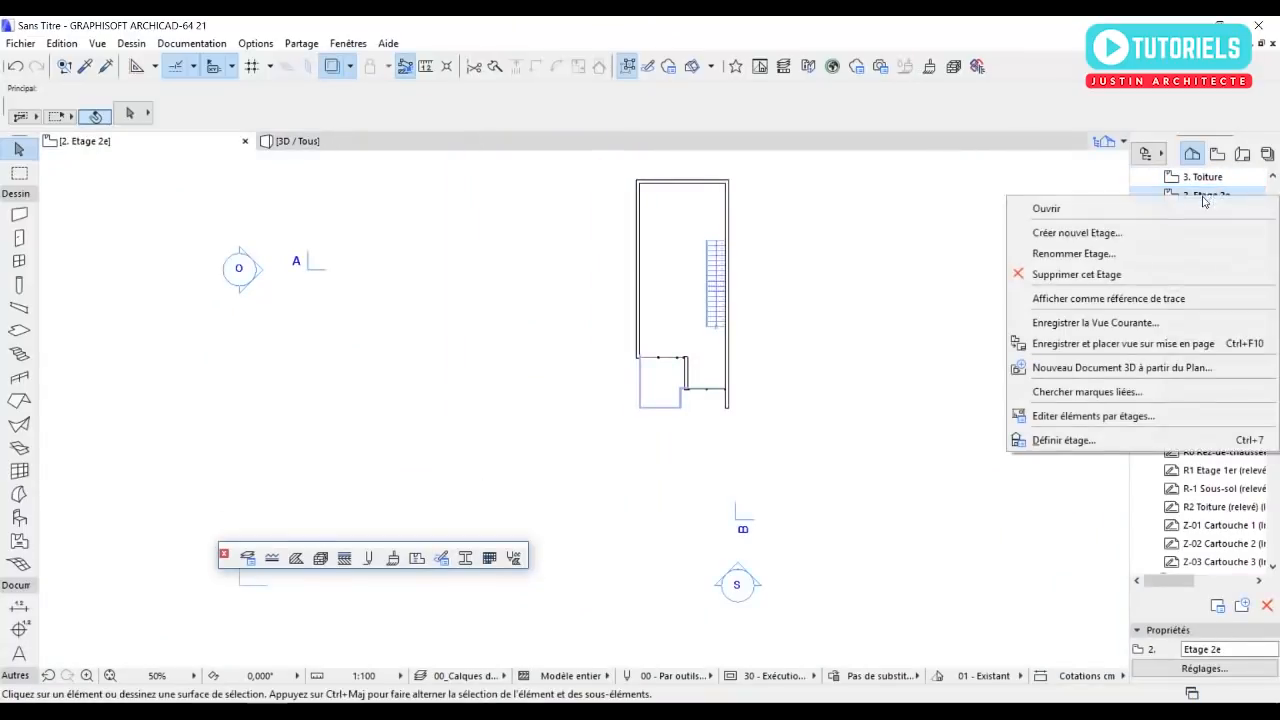
left_click(1113, 299)
Draw a straight wall north of the staircase from the east wall's inner face to the west wall's inner face.
scroll(720, 300, "up", 3)
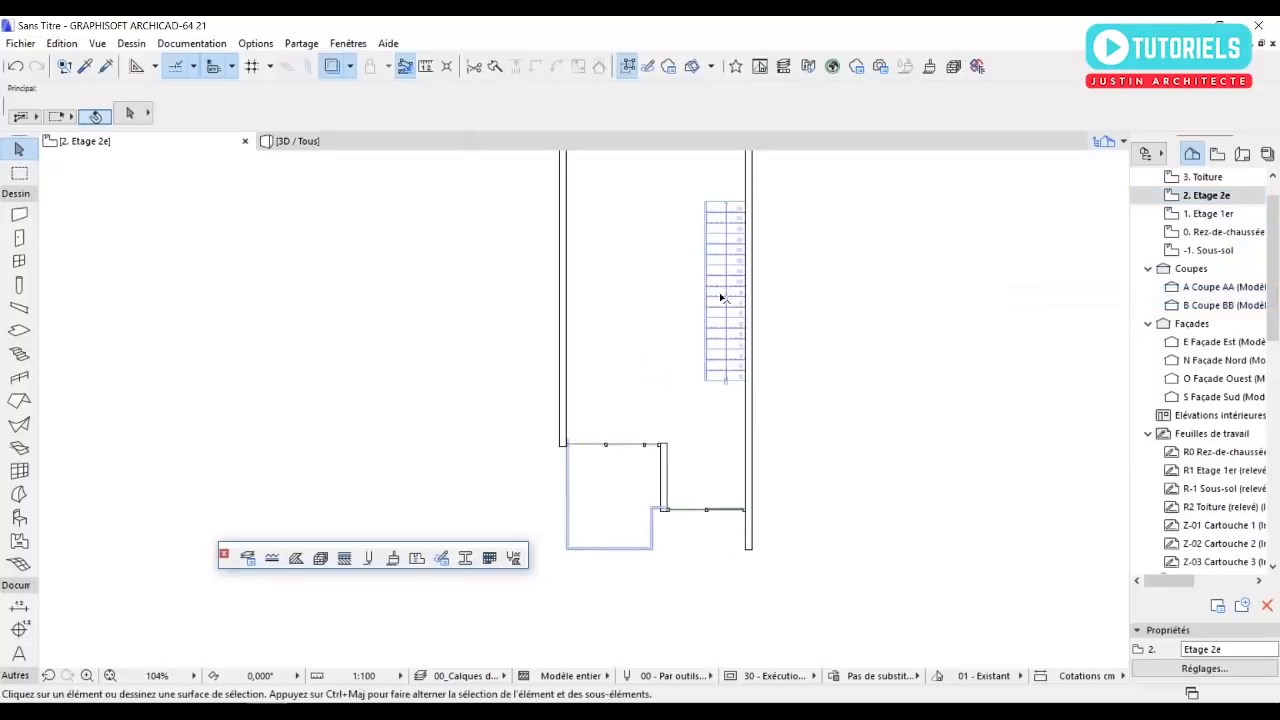
middle_click_drag(718, 312, 683, 443)
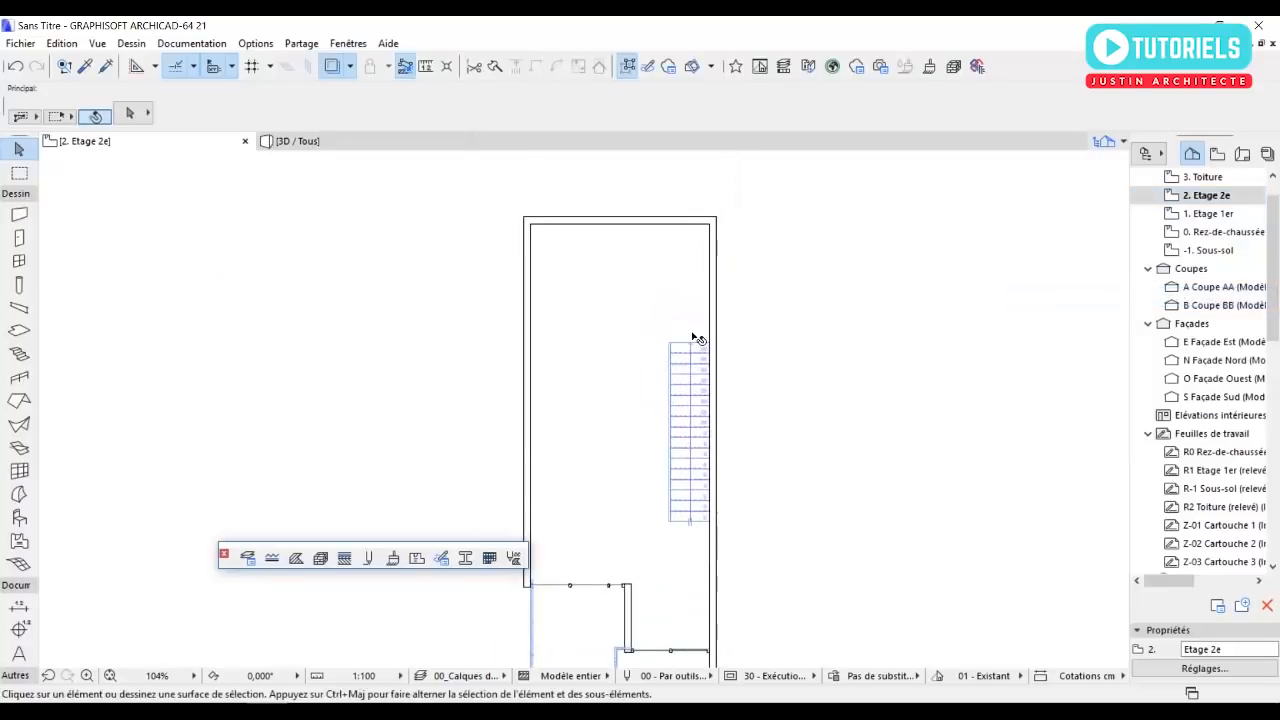
scroll(697, 340, "up", 3)
middle_click_drag(687, 251, 706, 326)
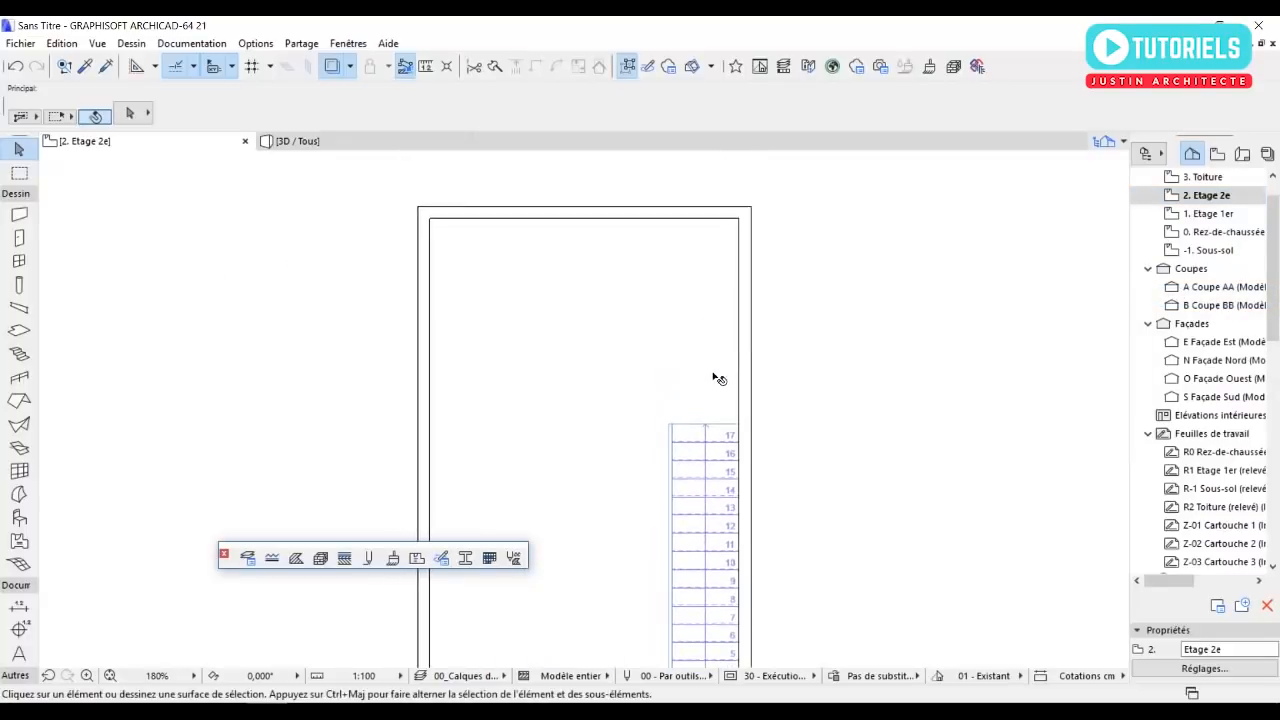
left_click(19, 214)
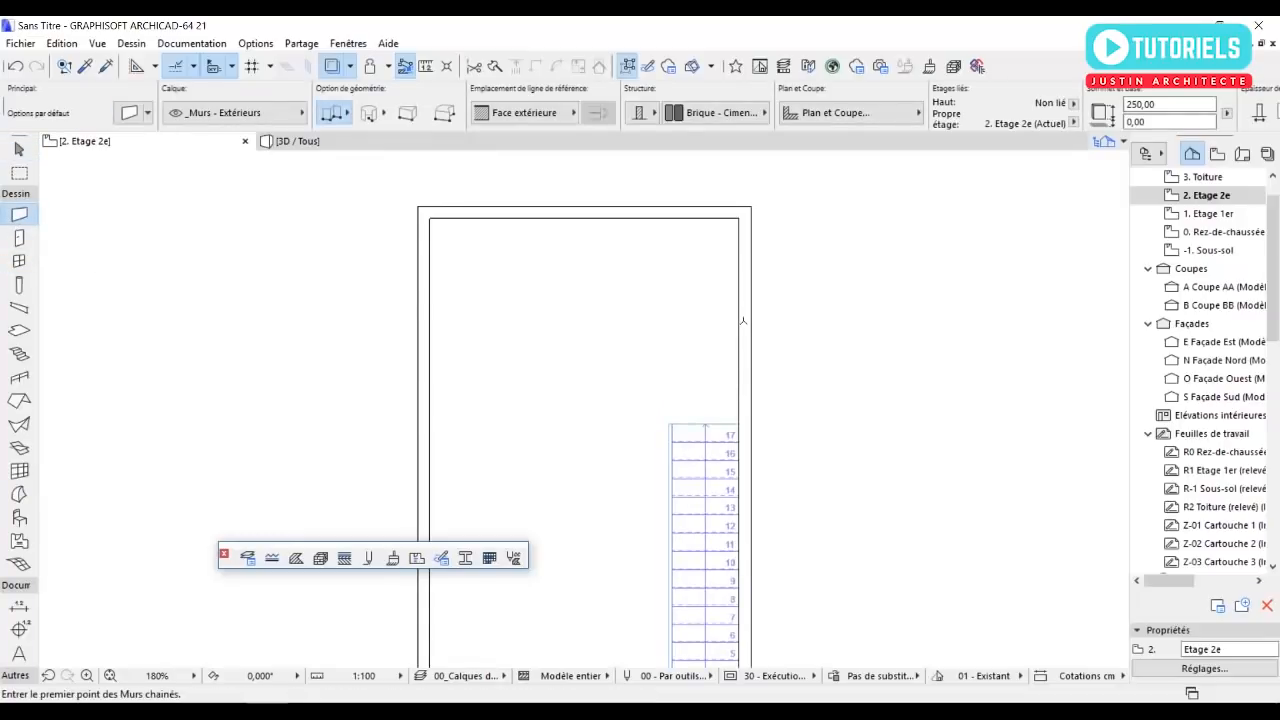
left_click(739, 322)
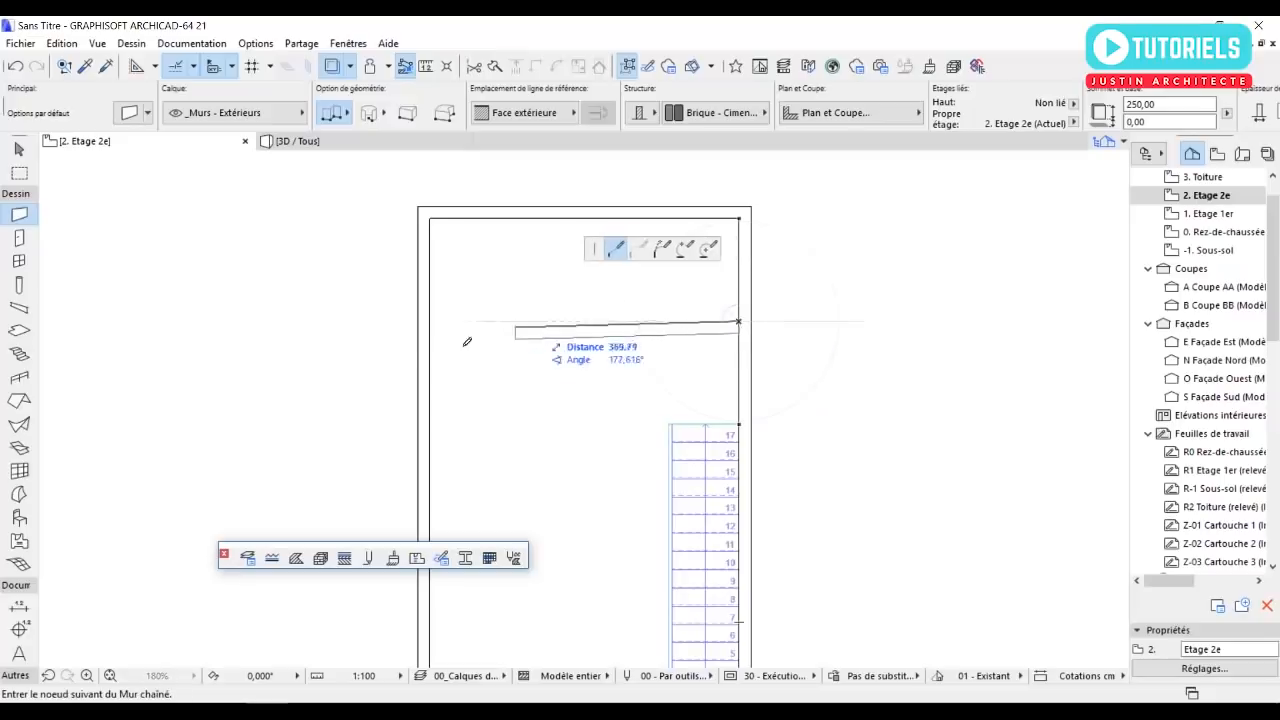
double_click(433, 326)
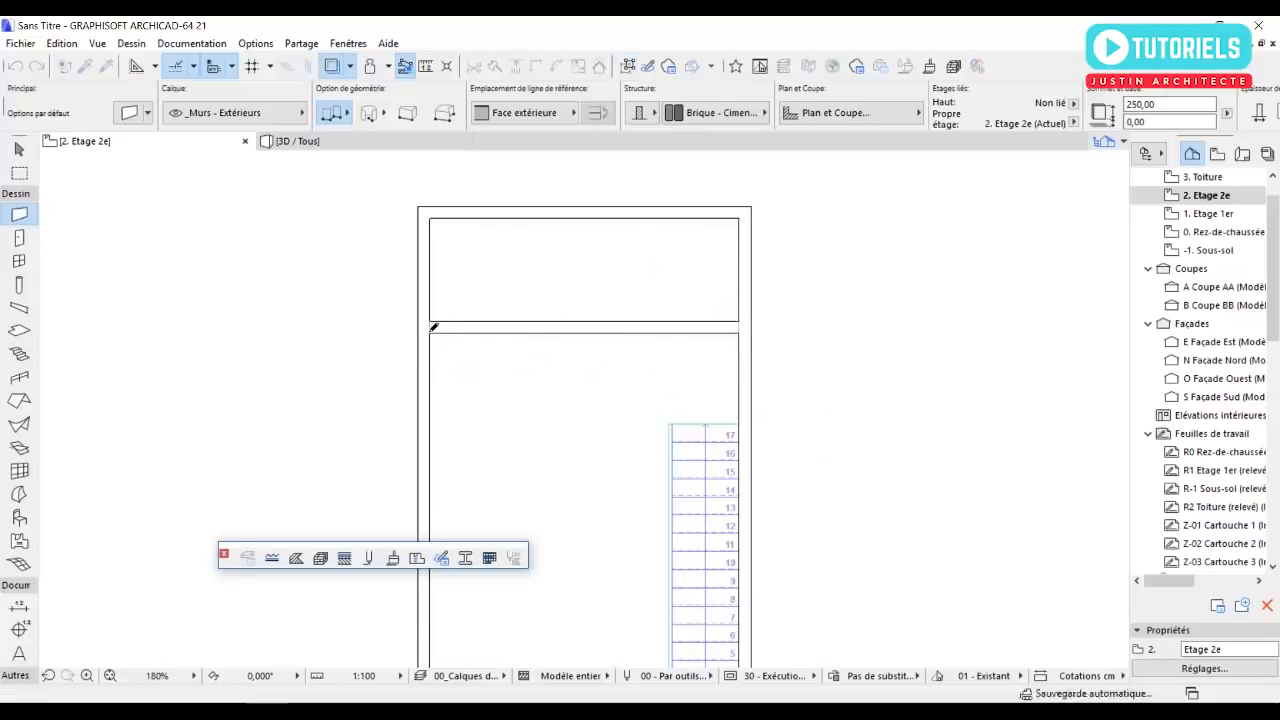
Place a 90 by 210 cm Porte 21 door at the west end of the new cross wall, opening into the north room.
left_click(19, 237)
middle_click_drag(576, 412, 573, 348)
scroll(463, 363, "up", 2)
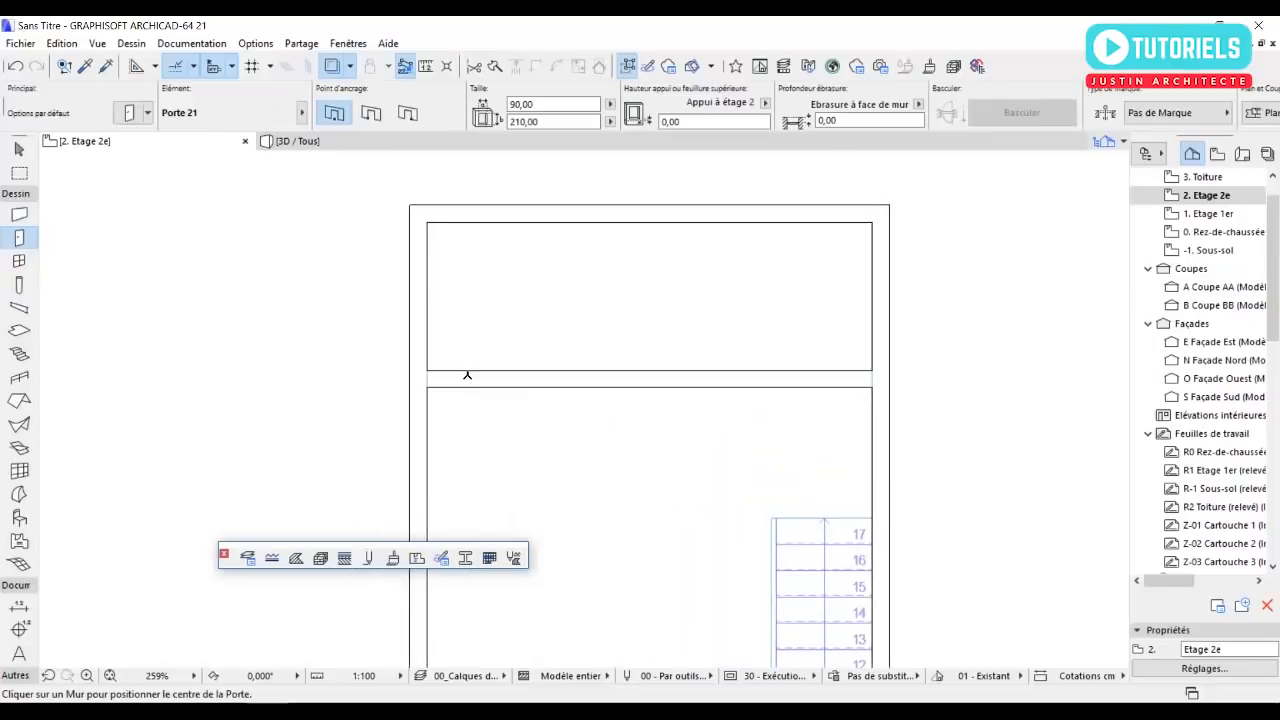
left_click(463, 362)
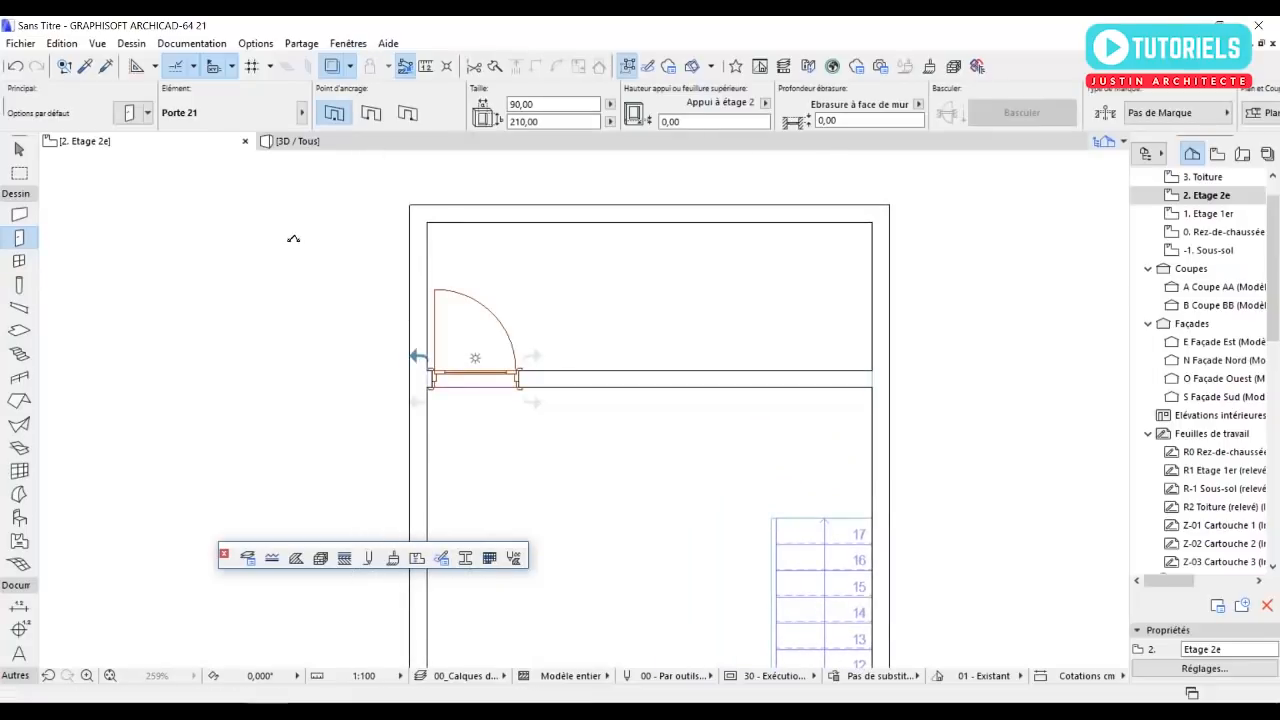
Draw a partition wall from the cross wall, east of the door, straight up to the north wall's inner face.
left_click(19, 216)
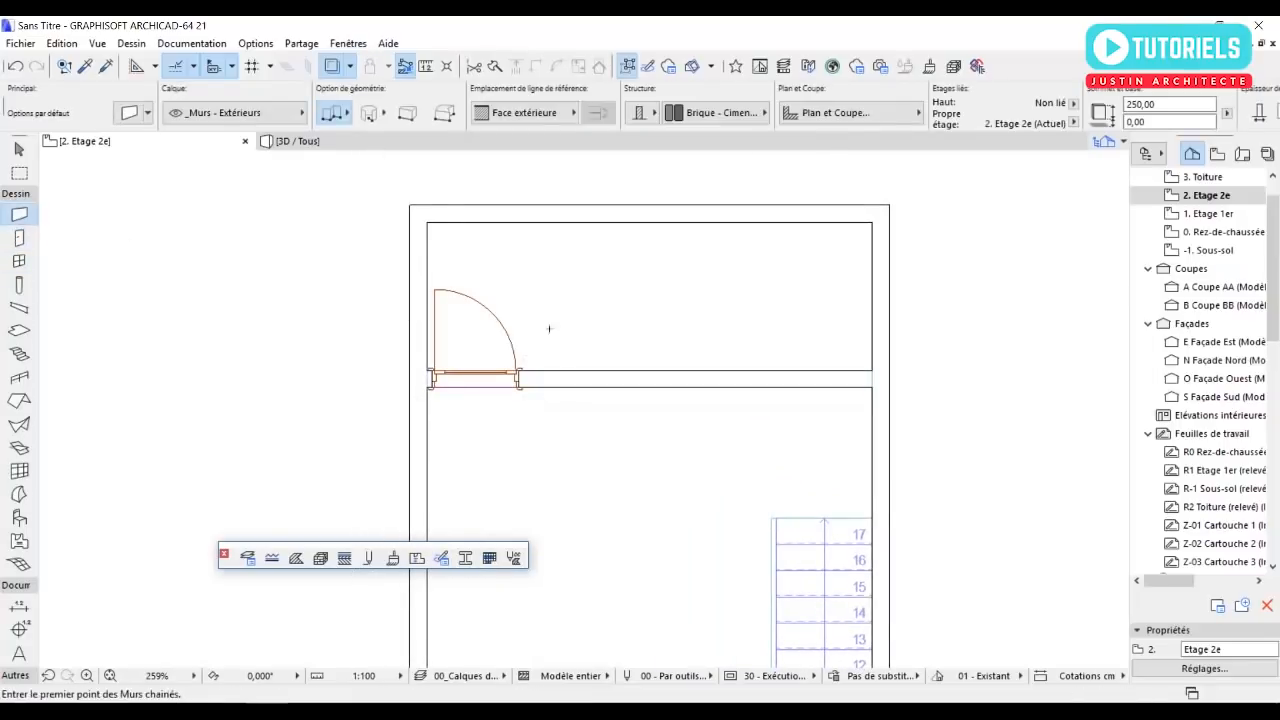
left_click(651, 371)
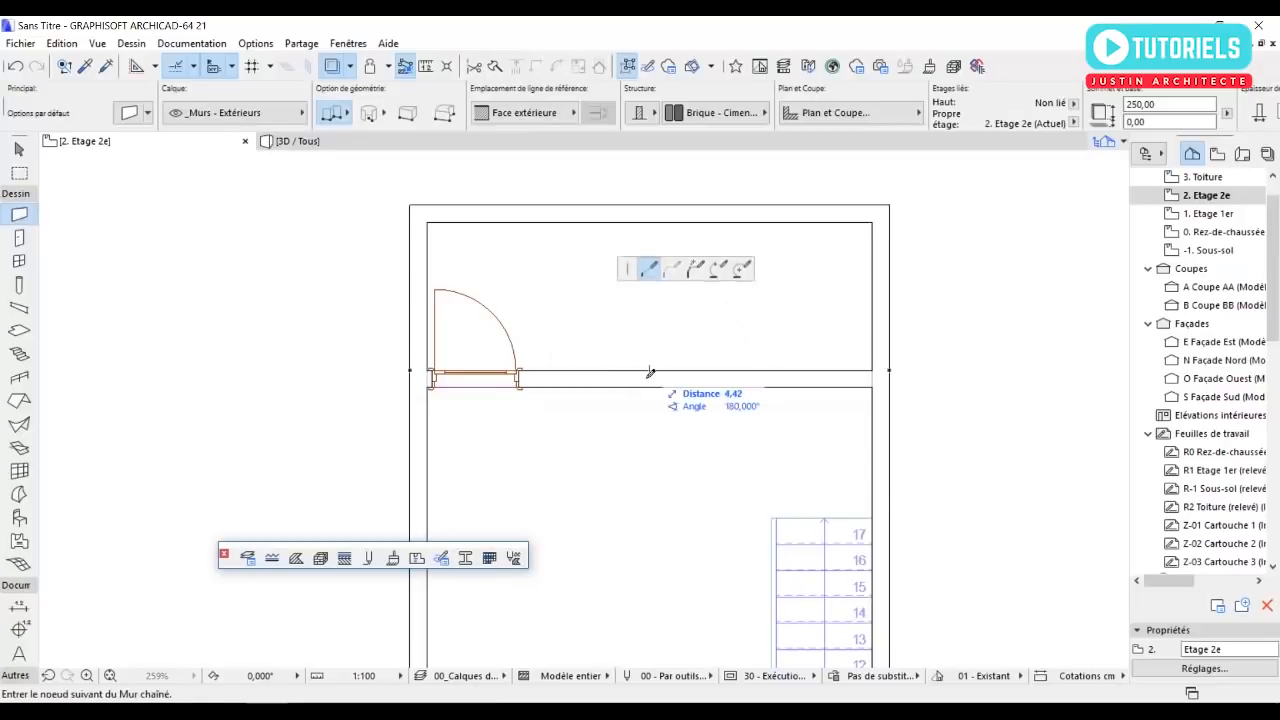
key("Escape")
left_click(619, 371)
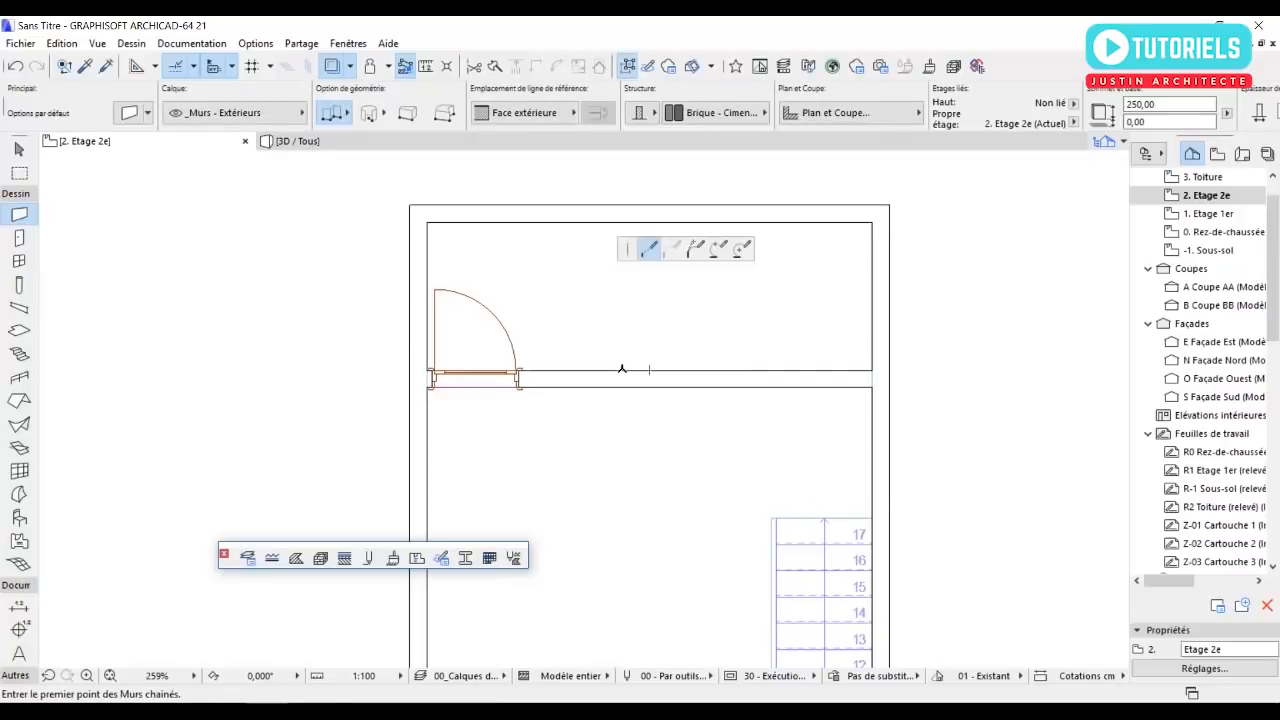
double_click(620, 225)
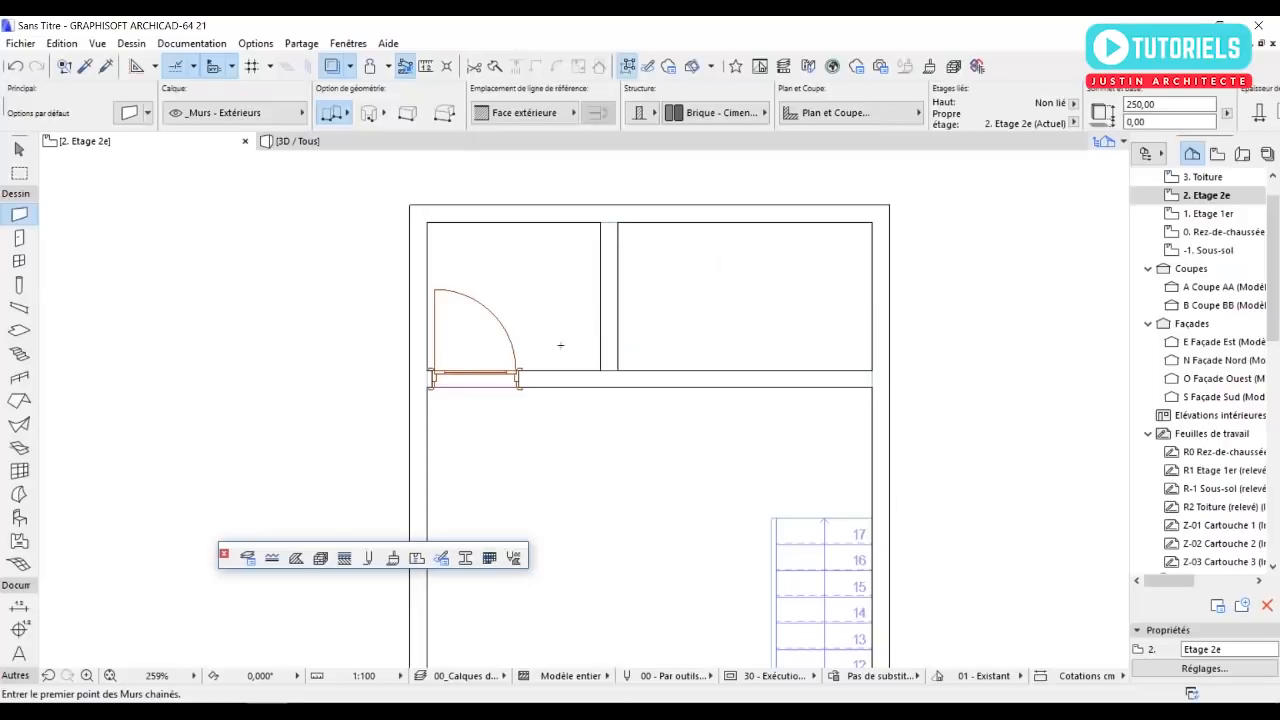
Place a 90 by 210 cm Porte 21 door near the partition's south end, opening into the northeast room.
left_click(18, 238)
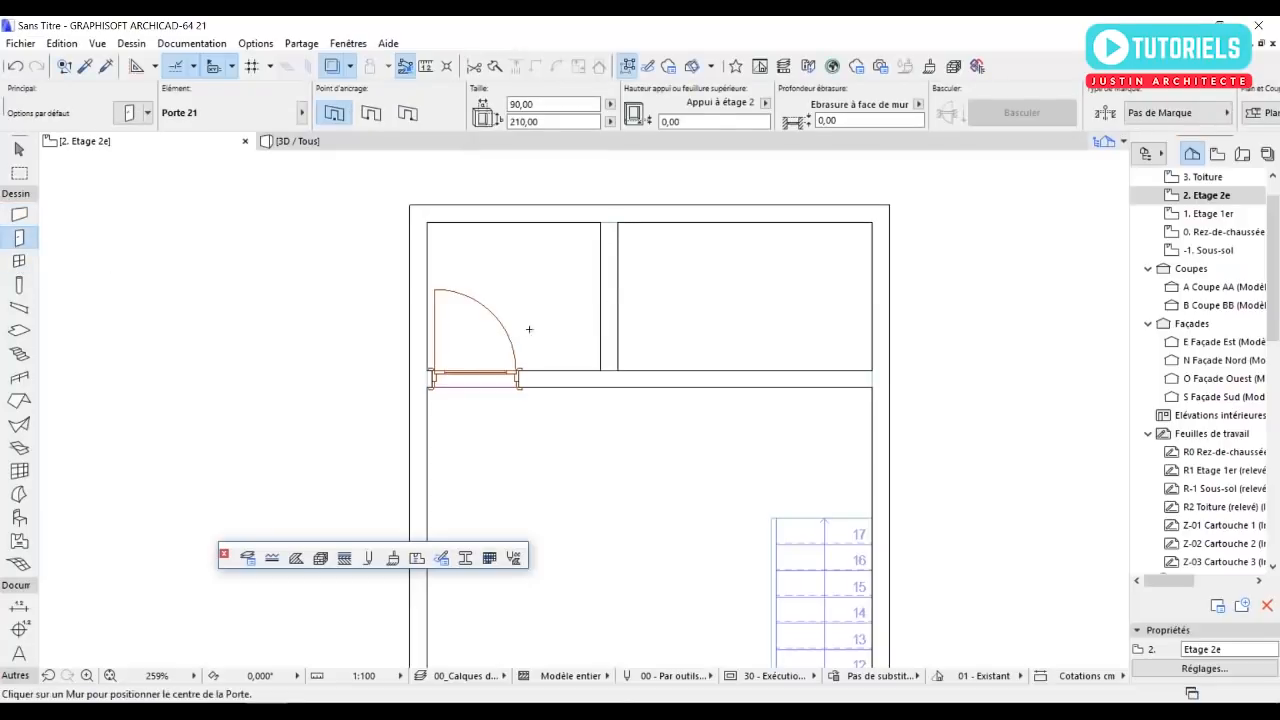
left_click(620, 322)
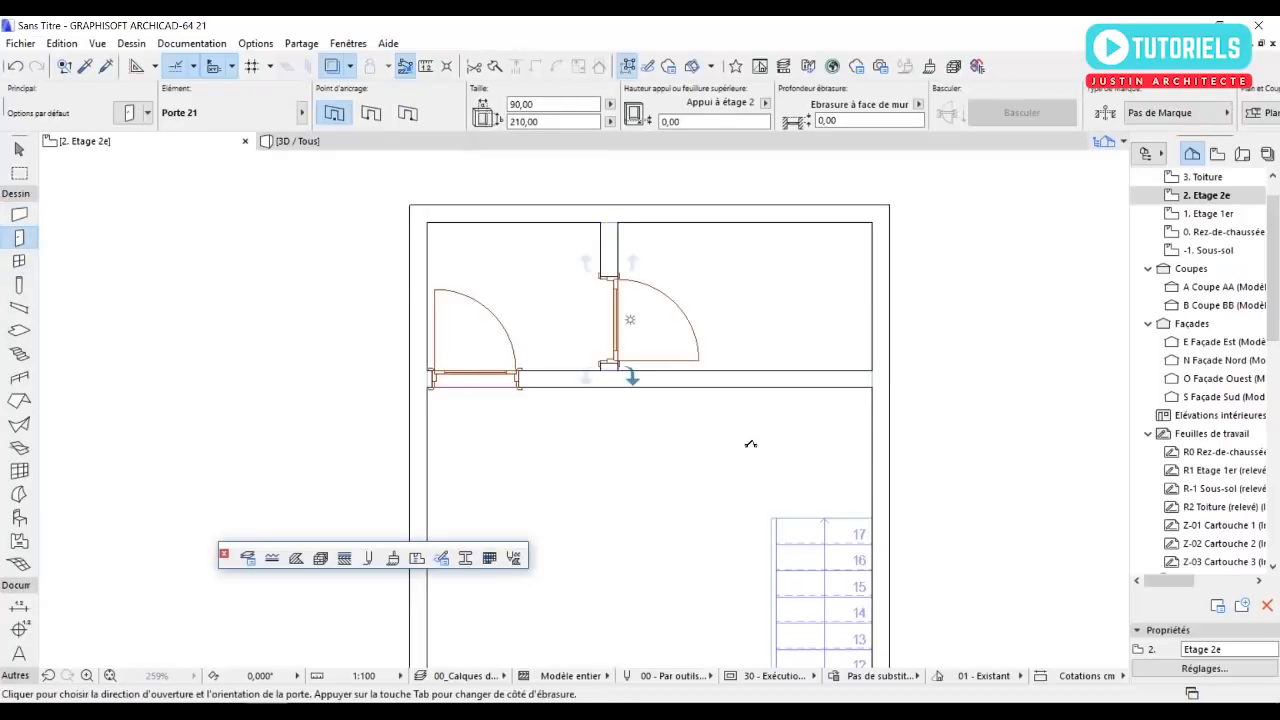
scroll(574, 323, "down", 3)
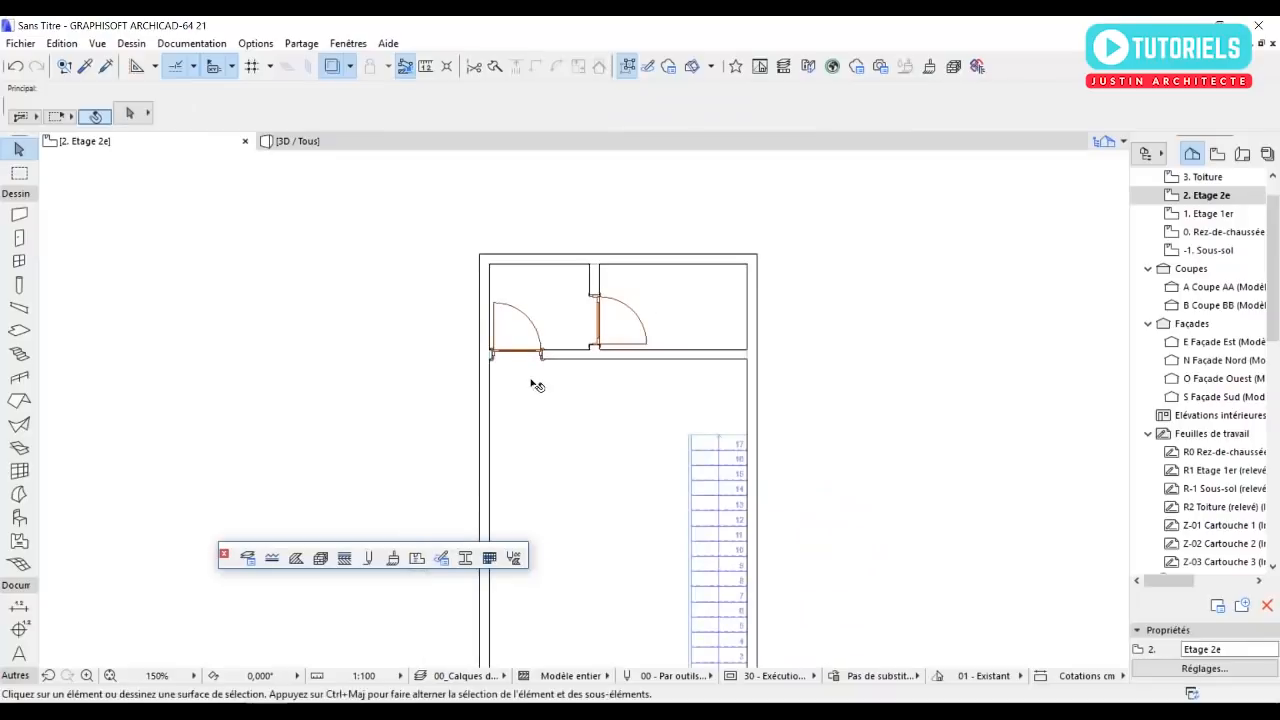
scroll(531, 389, "down", 3)
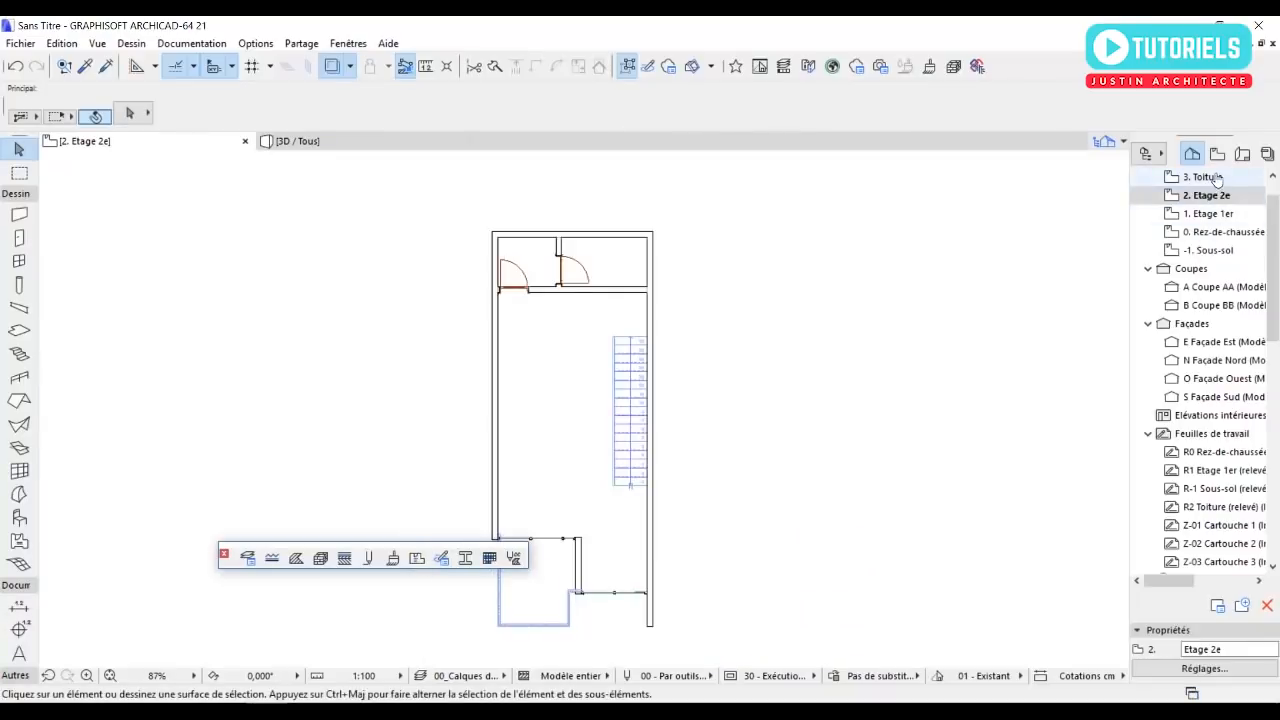
Open the 1. Etage 1er floor plan and set that storey as the trace reference.
double_click(1215, 212)
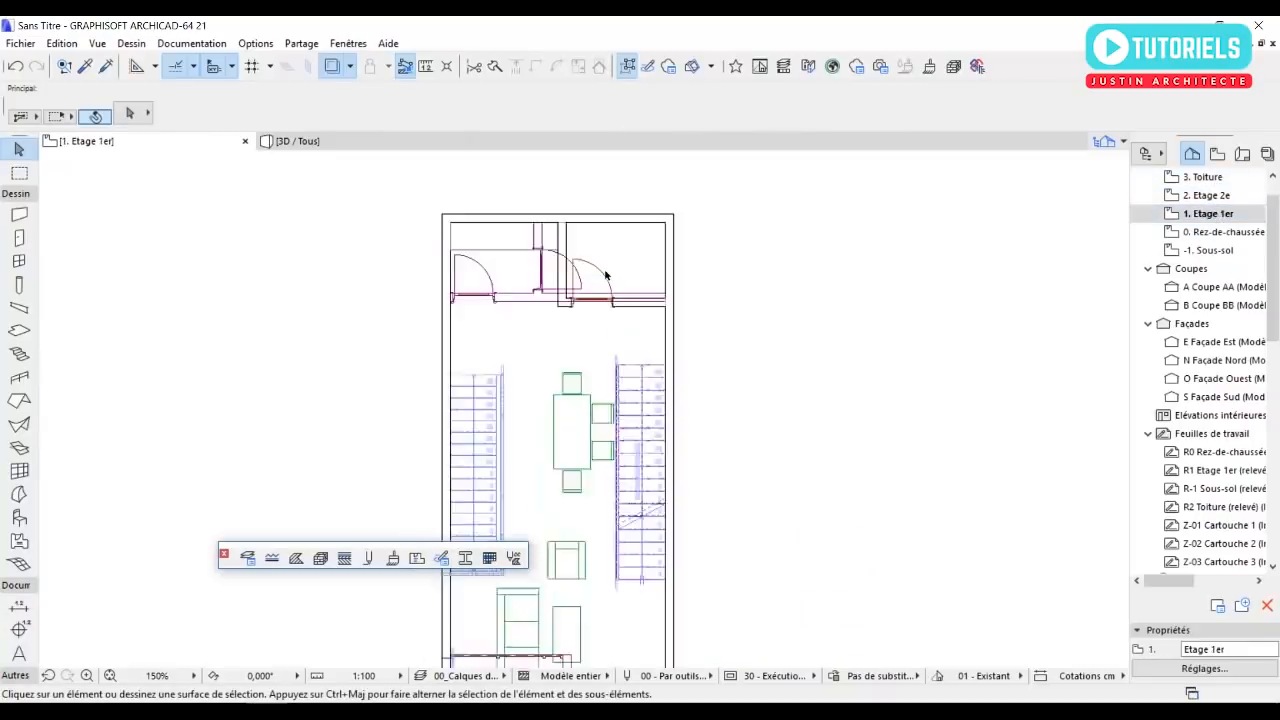
right_click(1212, 219)
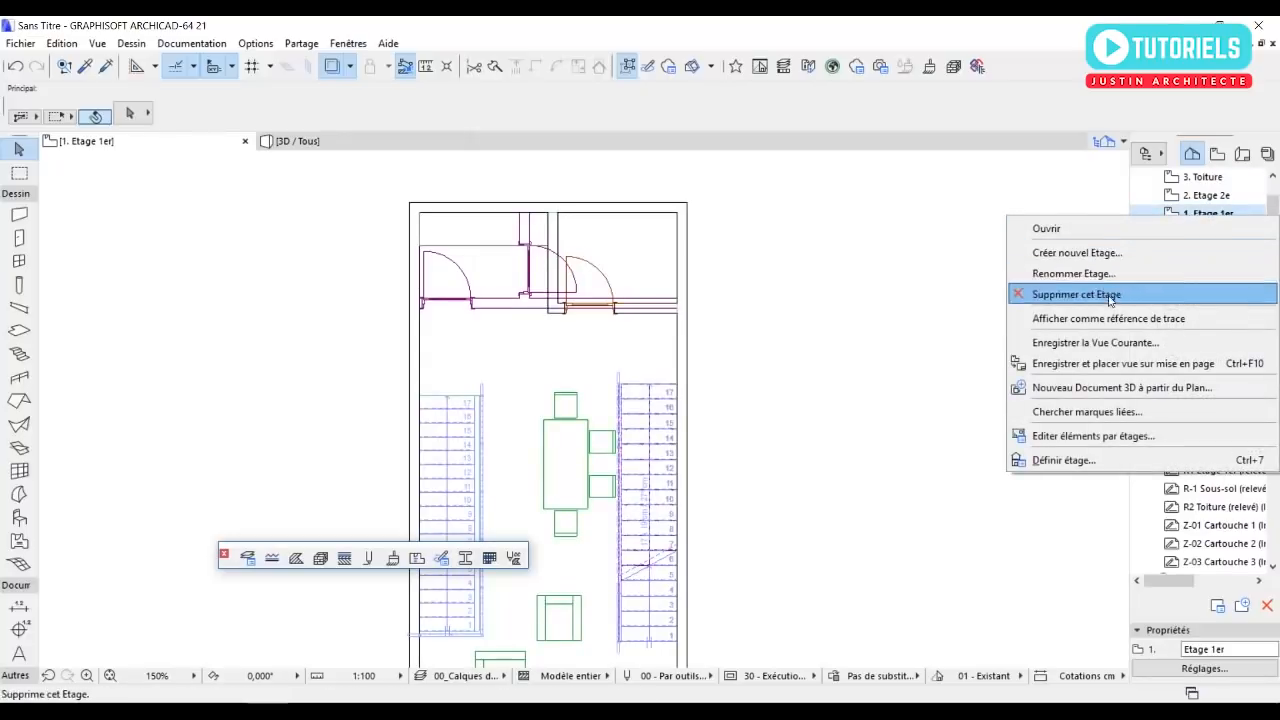
left_click(1106, 317)
Open the Window tool's default settings for Fenêtre 21 on the first floor.
scroll(606, 229, "up", 2)
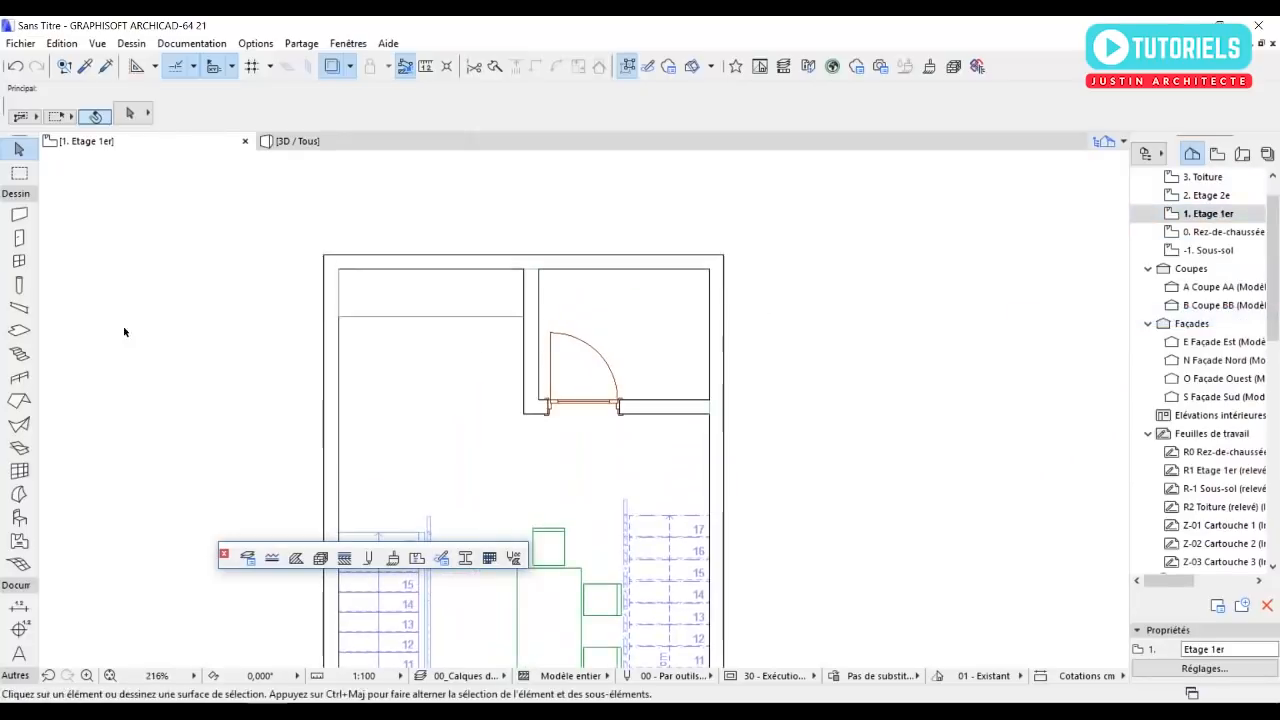
double_click(18, 262)
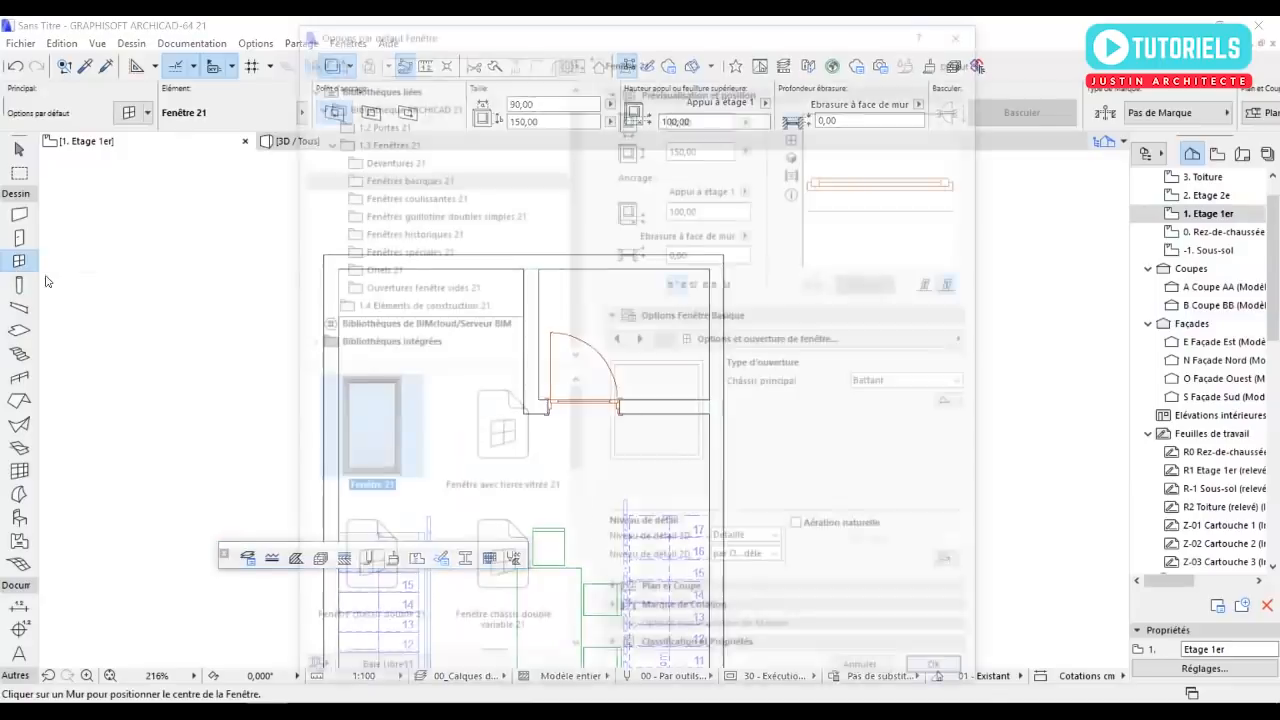
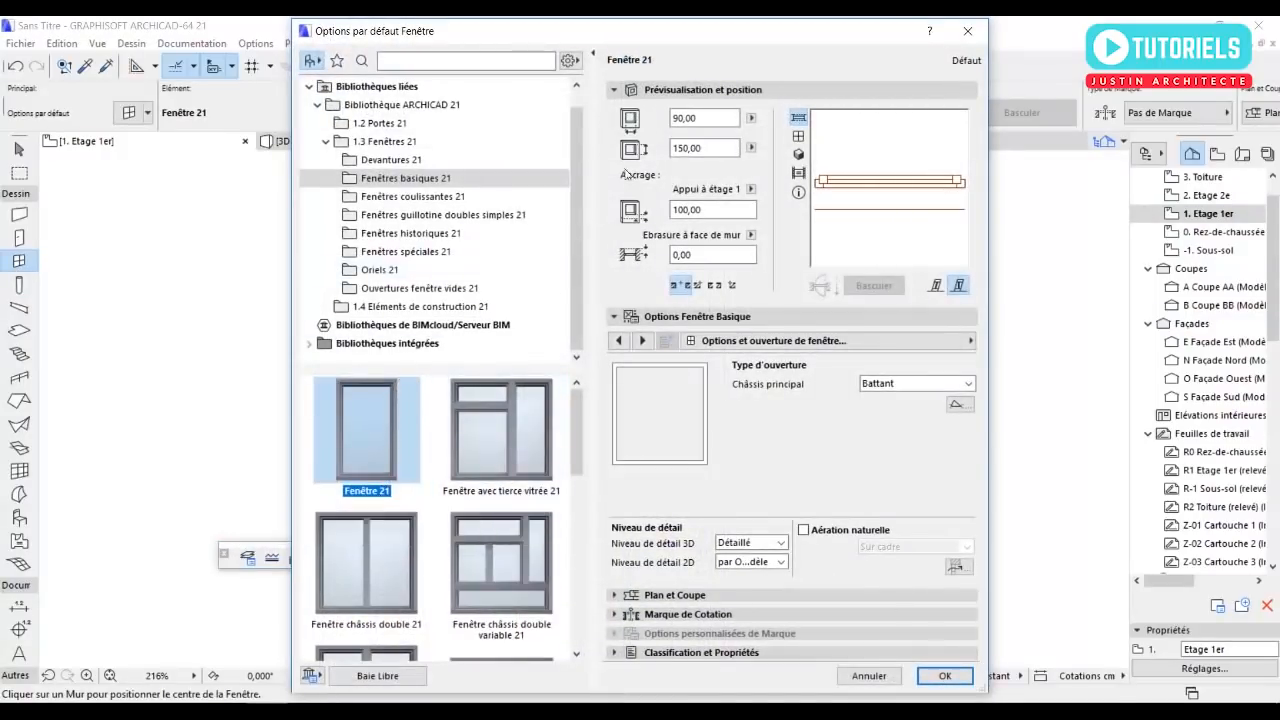
Place a 90 by 150 cm Fenêtre 21 window with a 100 cm sill in the northeast room's north wall.
left_click(942, 676)
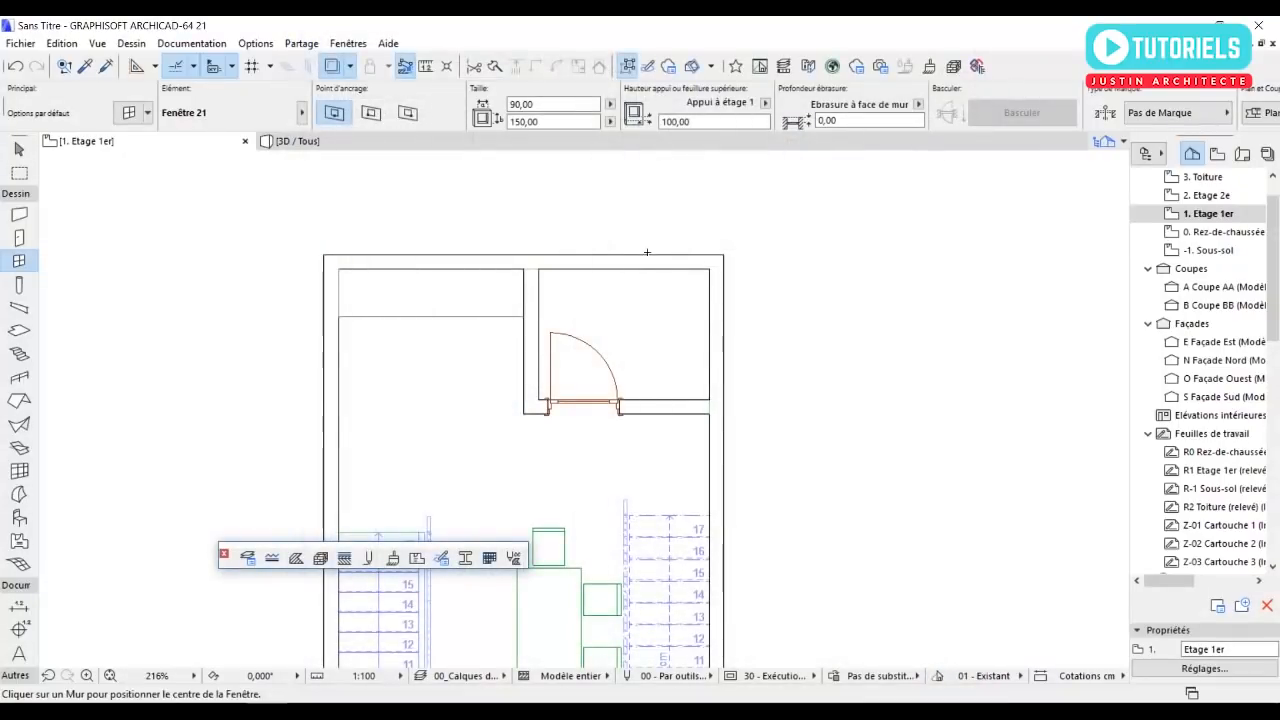
left_click(628, 268)
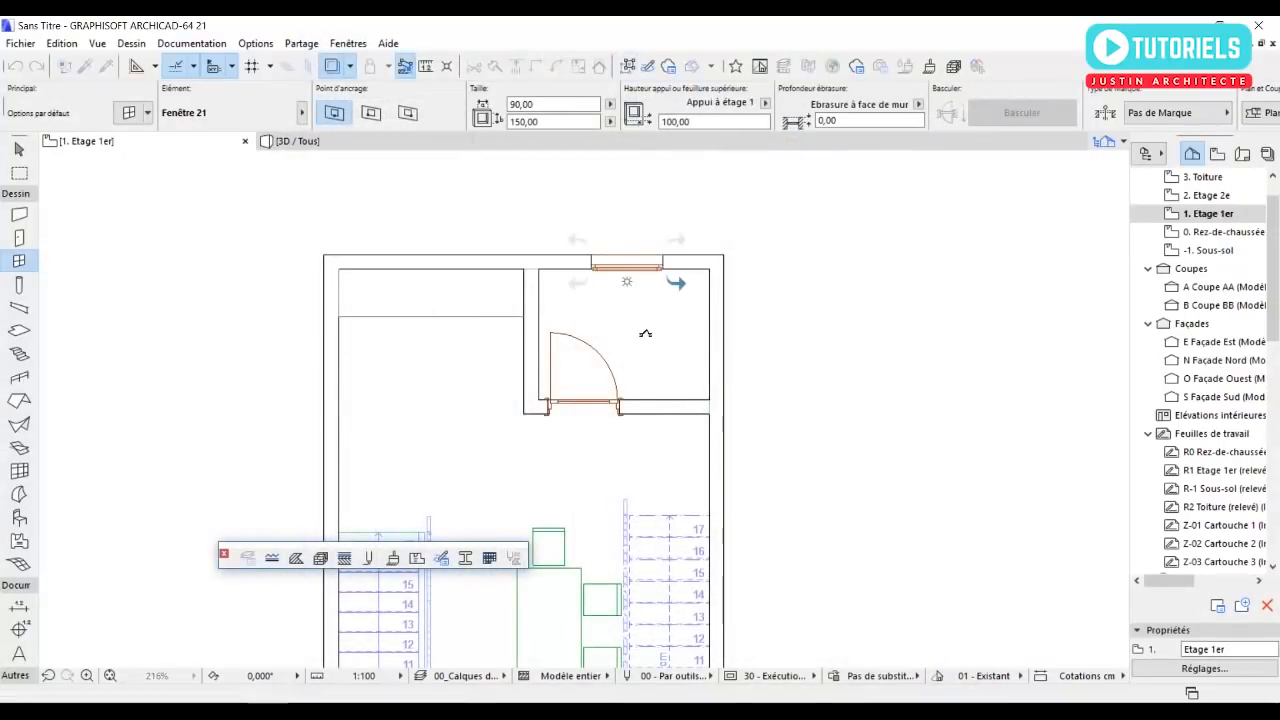
Open the 2. Etage 2e floor plan and set that storey as the trace reference.
left_click(1206, 195)
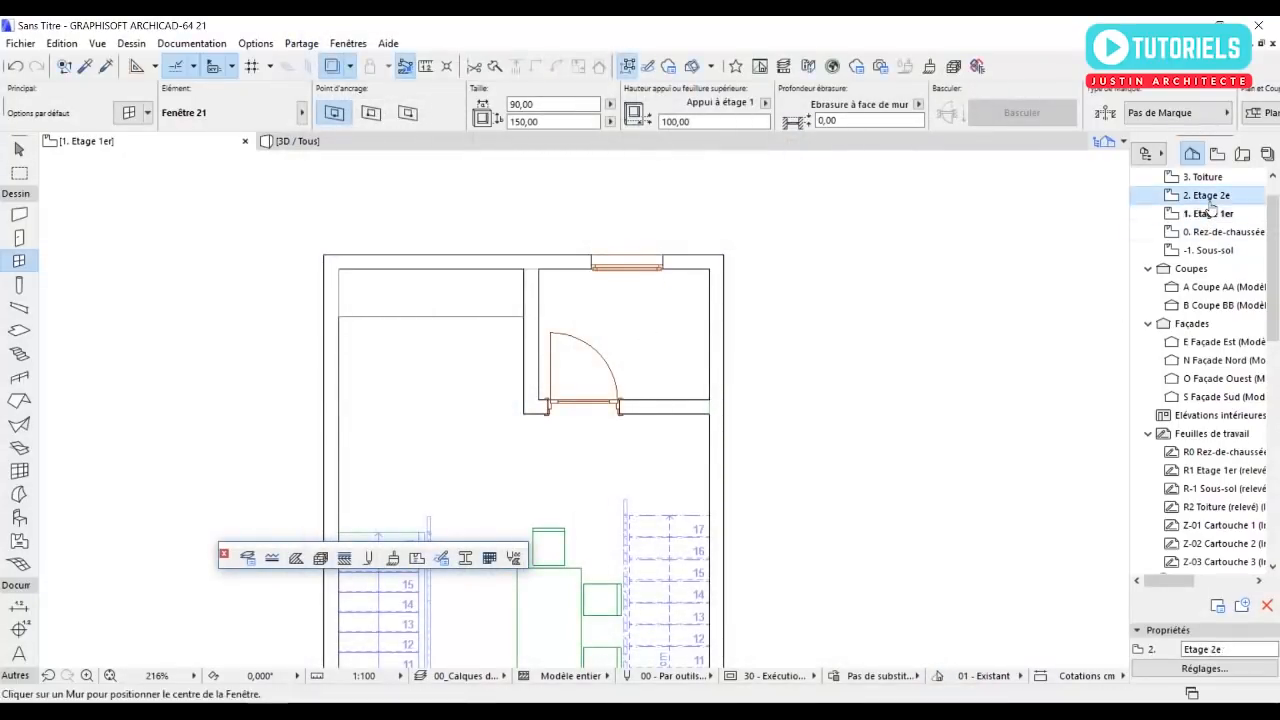
scroll(607, 260, "up", 2)
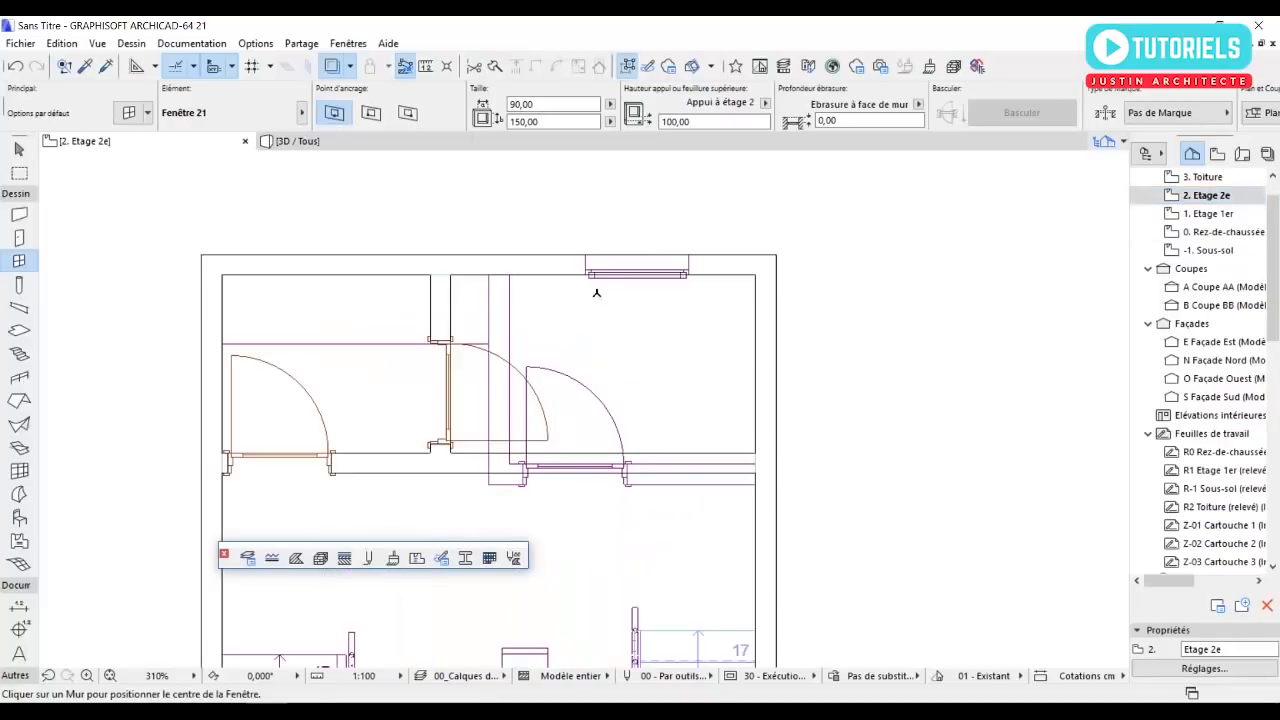
right_click(1208, 199)
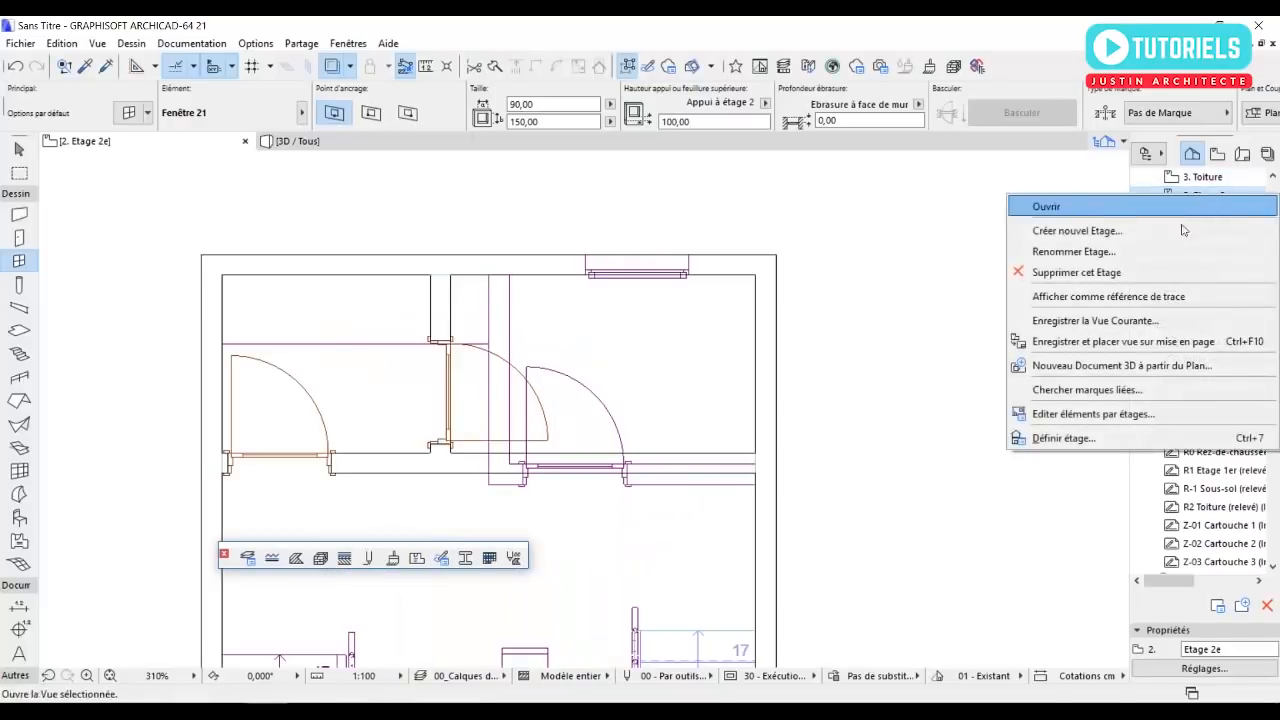
left_click(1103, 297)
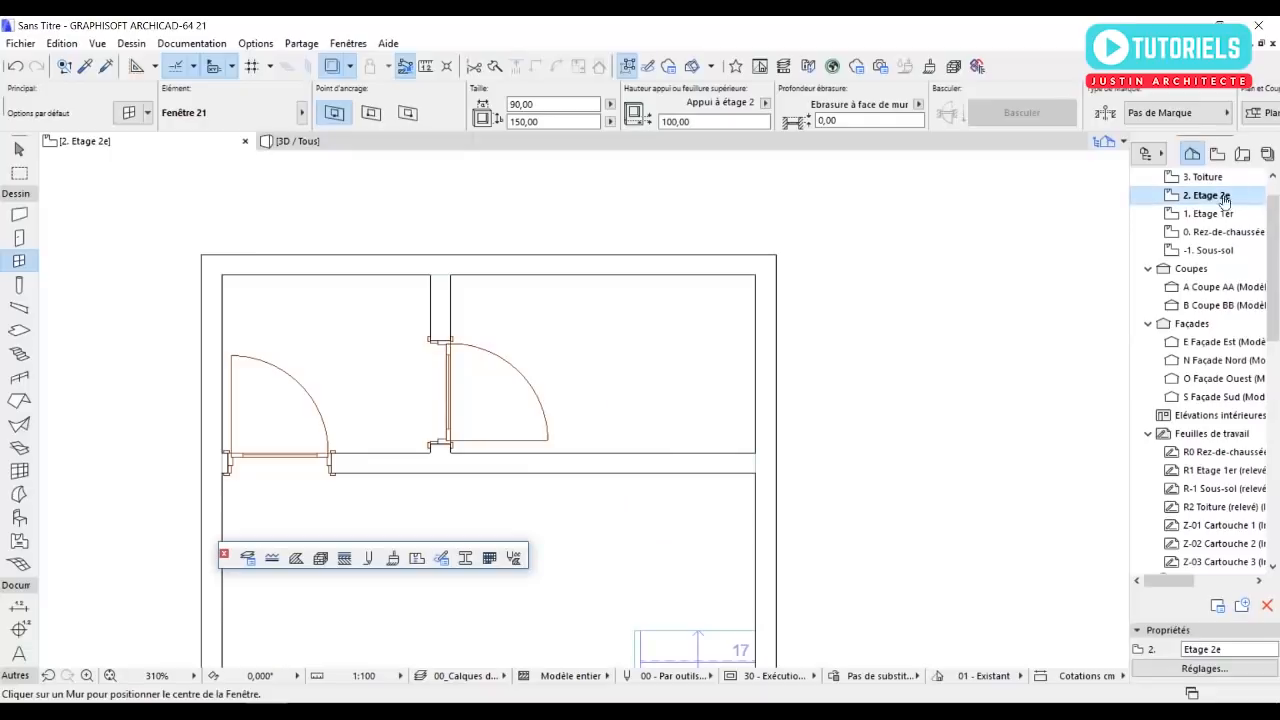
Place a 90 by 150 cm Fenêtre 21 window in the north wall of the second floor's northeast room.
left_click(612, 287)
left_click(642, 407)
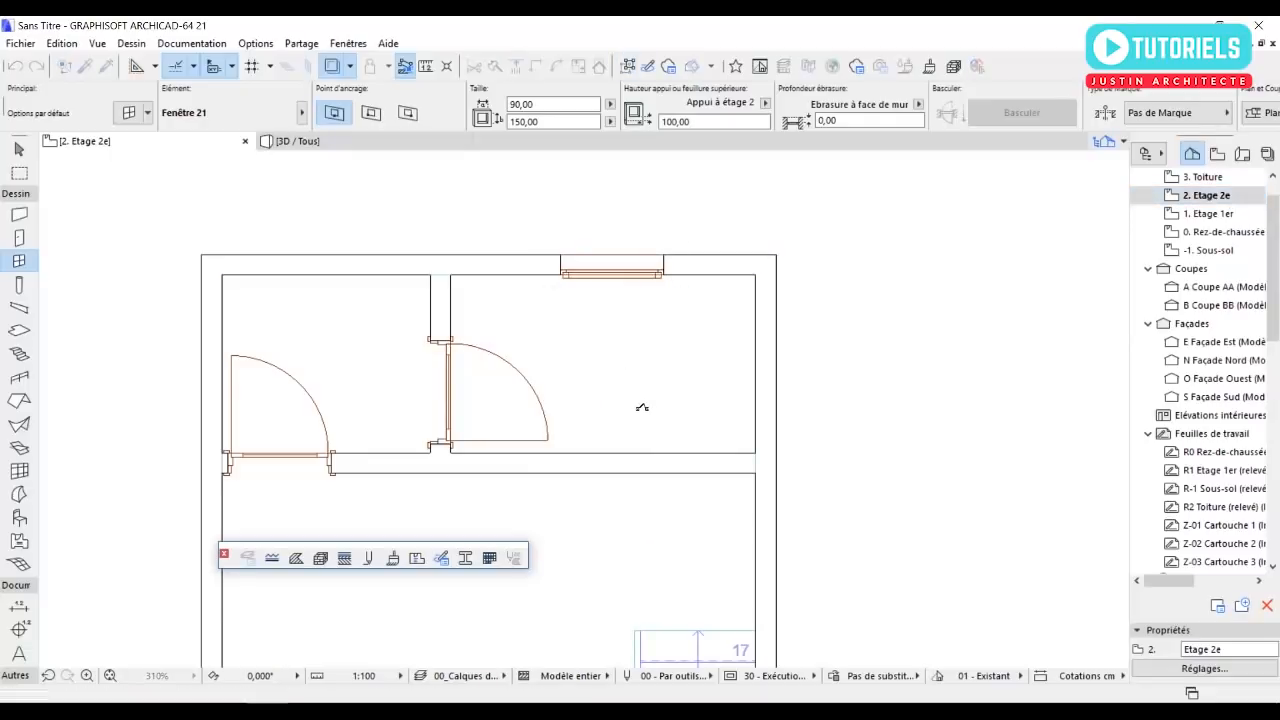
scroll(634, 337, "down", 5)
middle_click_drag(591, 311, 564, 223)
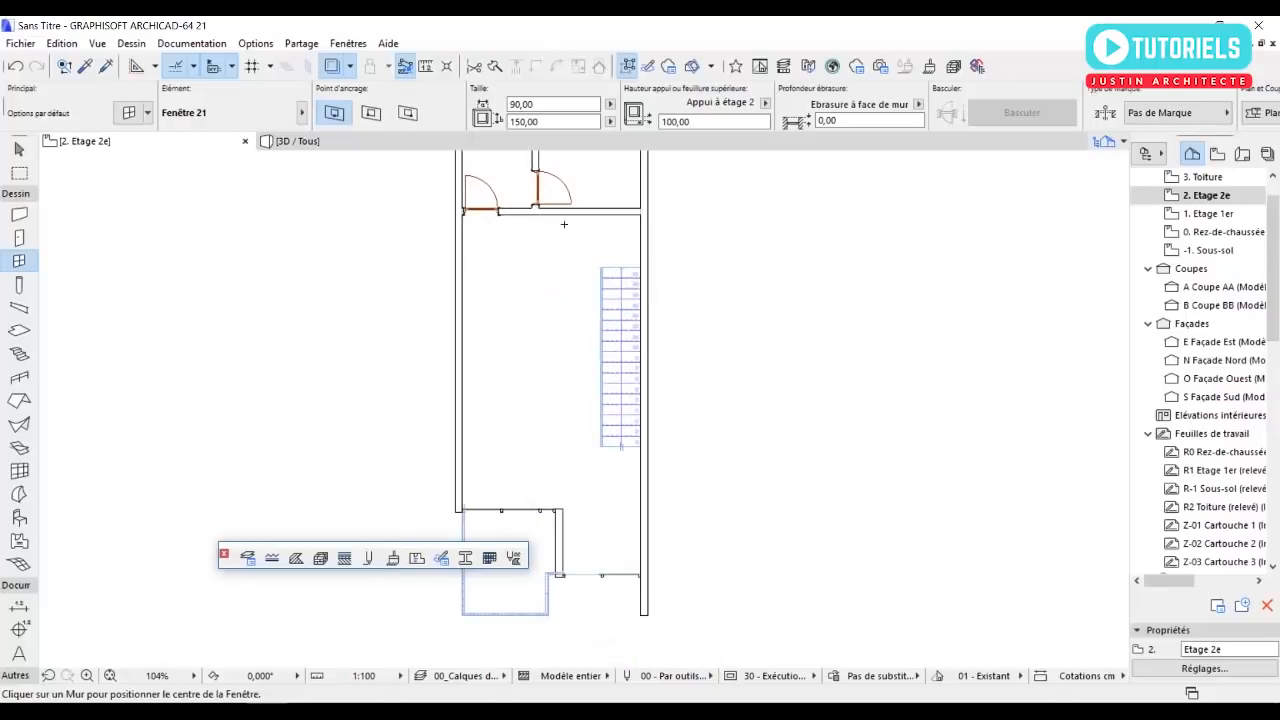
middle_click_drag(602, 366, 599, 316)
key("Escape")
Choose Disposition lit 21 from the Dispositions mobilier library folder as the object to place.
middle_click_drag(512, 380, 516, 393)
scroll(551, 408, "up", 2)
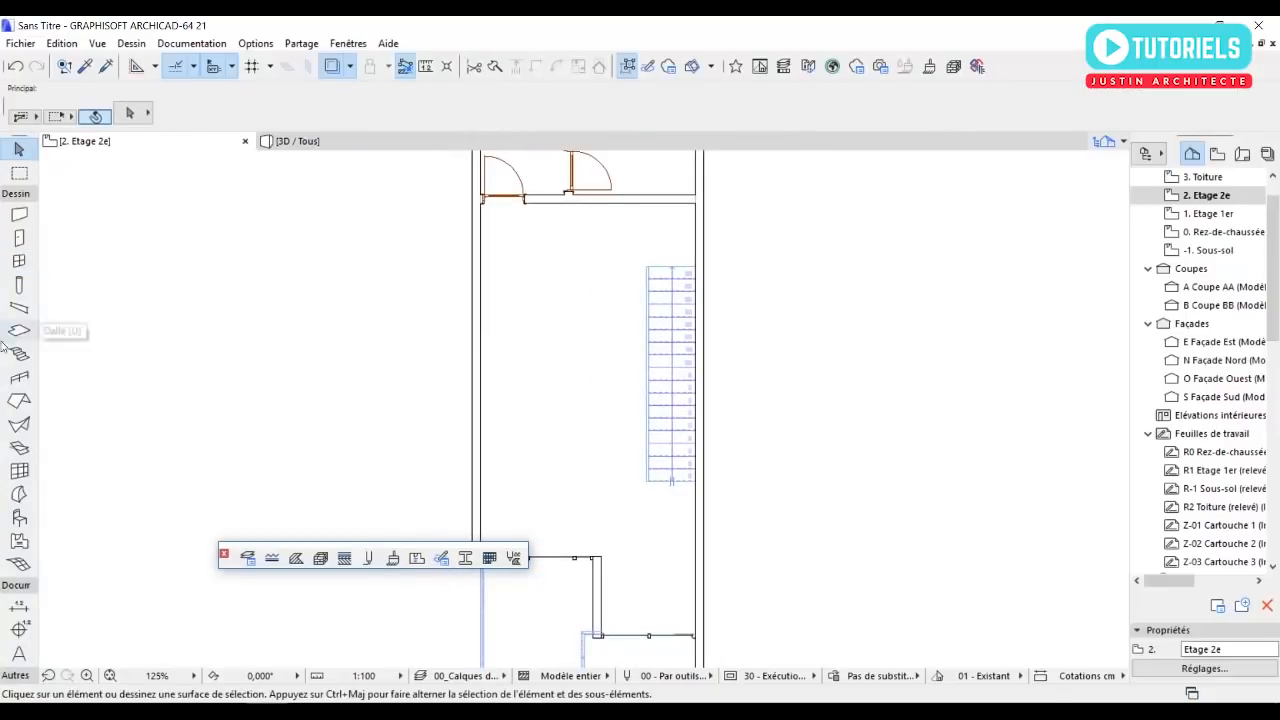
double_click(19, 518)
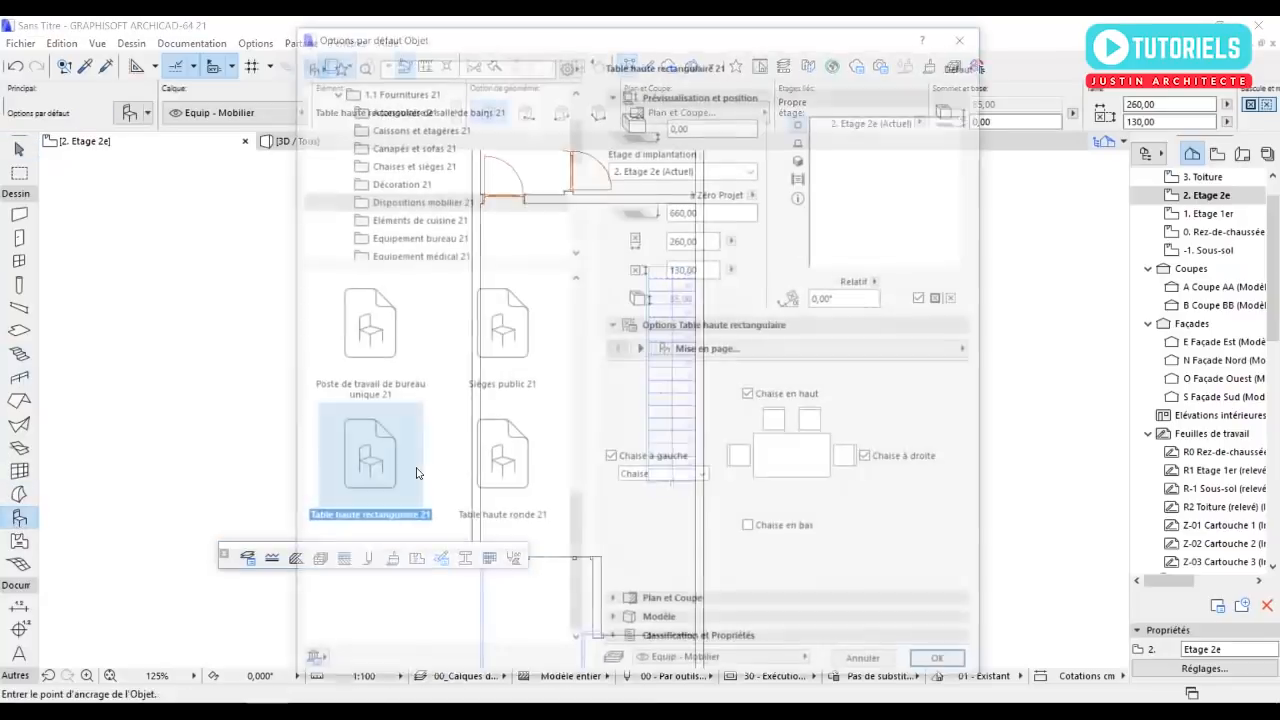
scroll(395, 353, "up", 5)
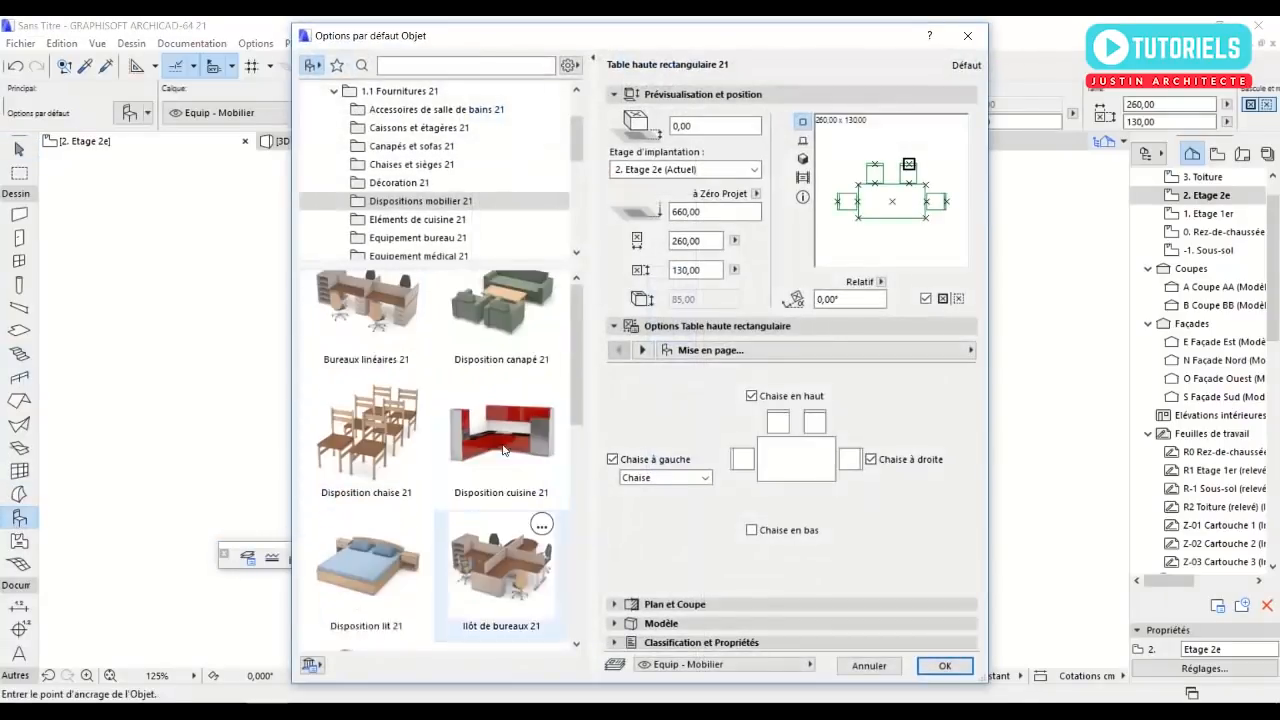
scroll(451, 425, "down", 1)
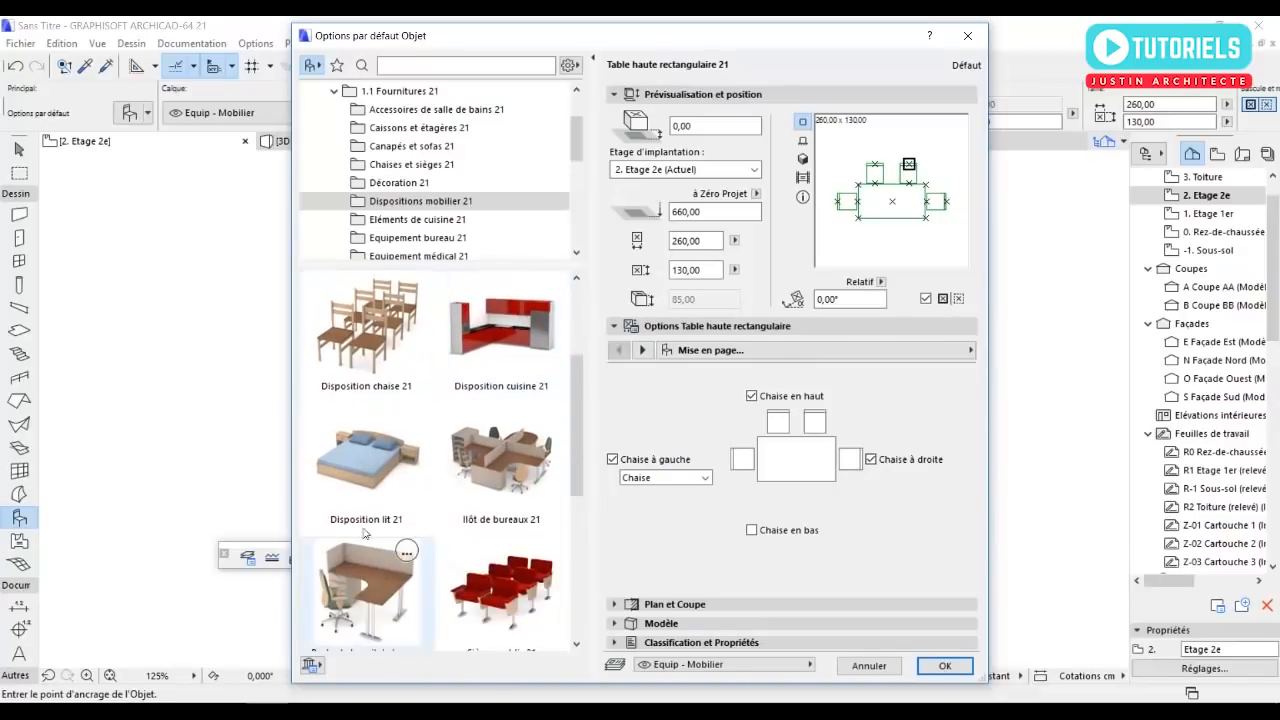
left_click(366, 455)
left_click(940, 666)
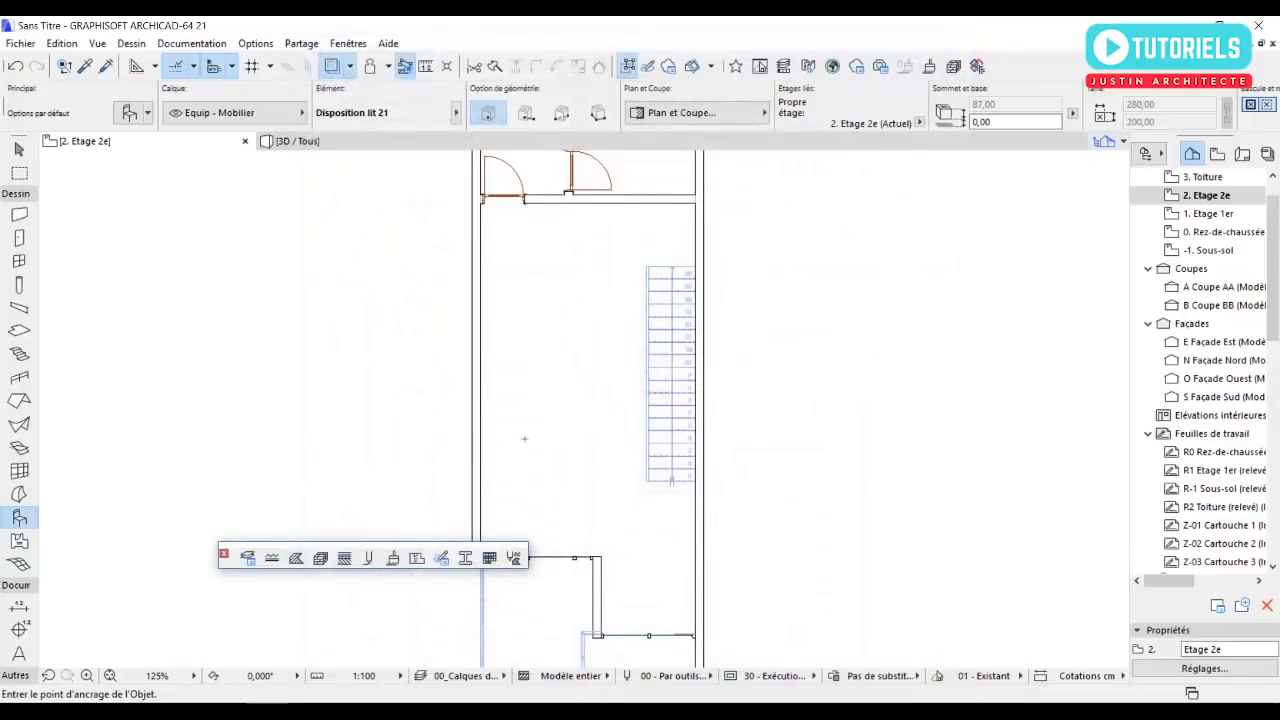
Place the double bed near the west wall and move it inside the room, west of the stairs.
middle_click_drag(526, 458, 553, 415)
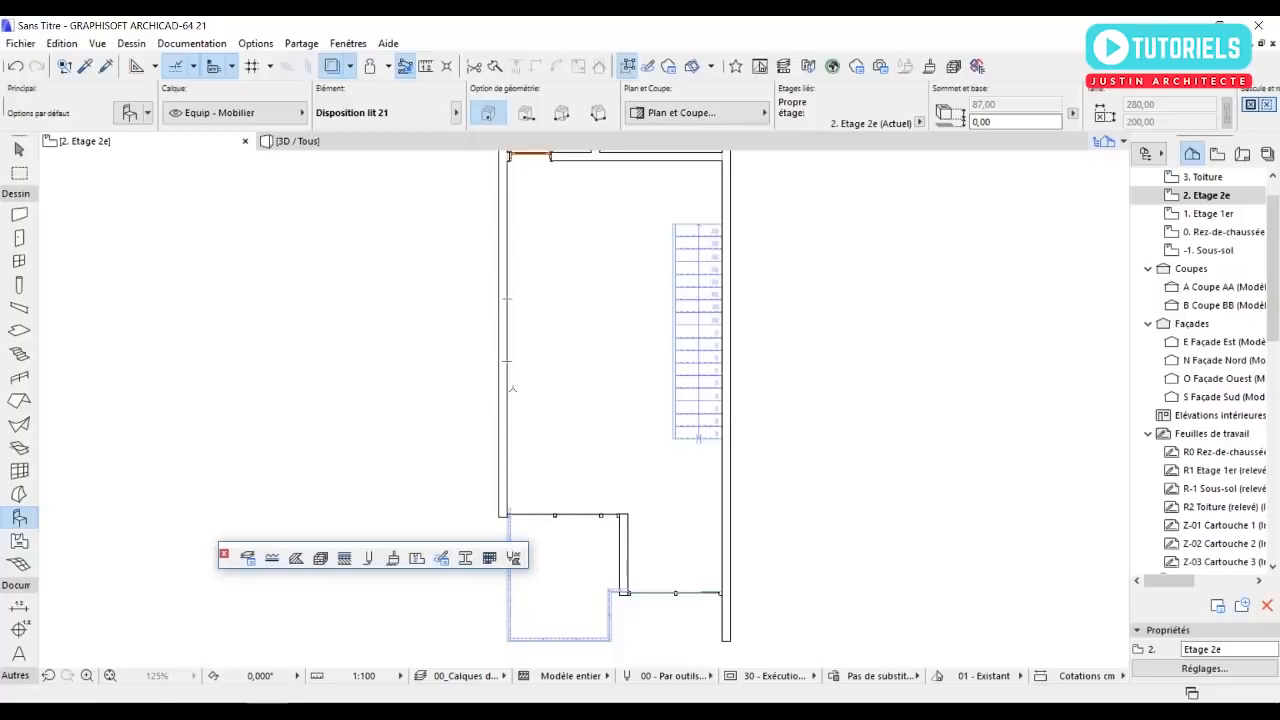
key("Escape")
left_click(462, 334)
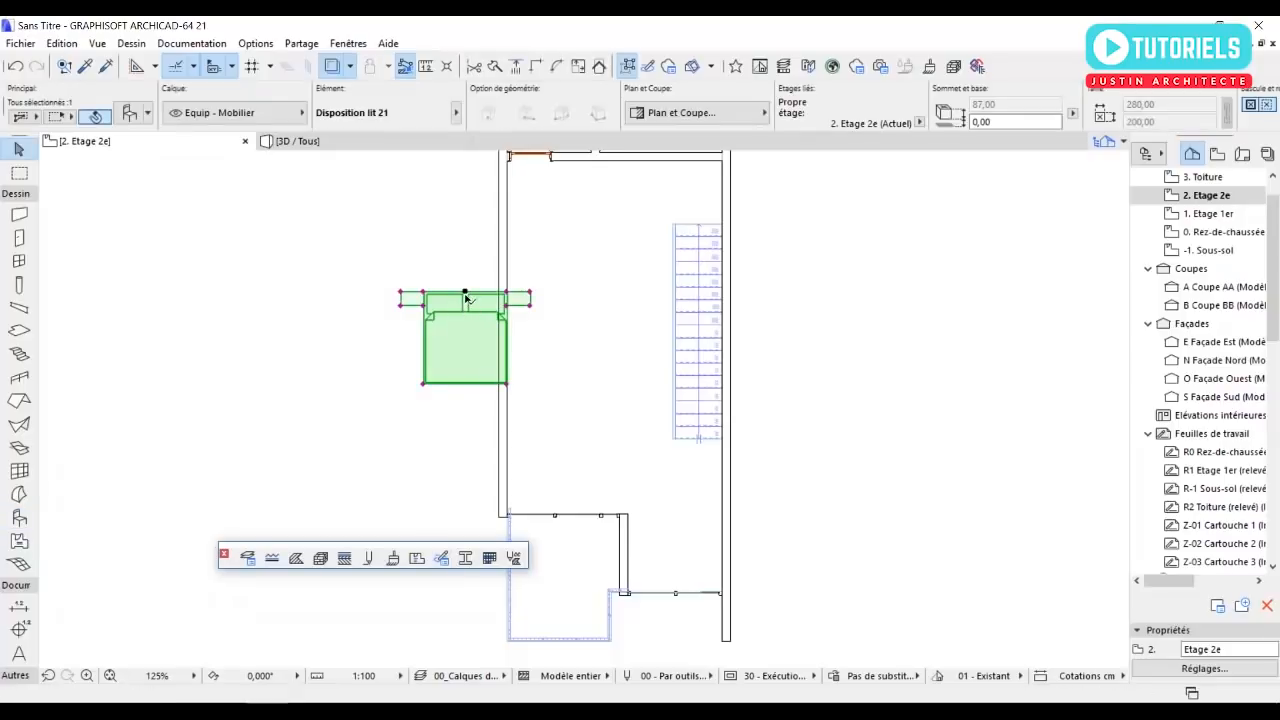
left_click(465, 293)
left_click(579, 331)
Rotate the bed 90° counterclockwise about its headboard midpoint so that its foot points east.
left_click(579, 331)
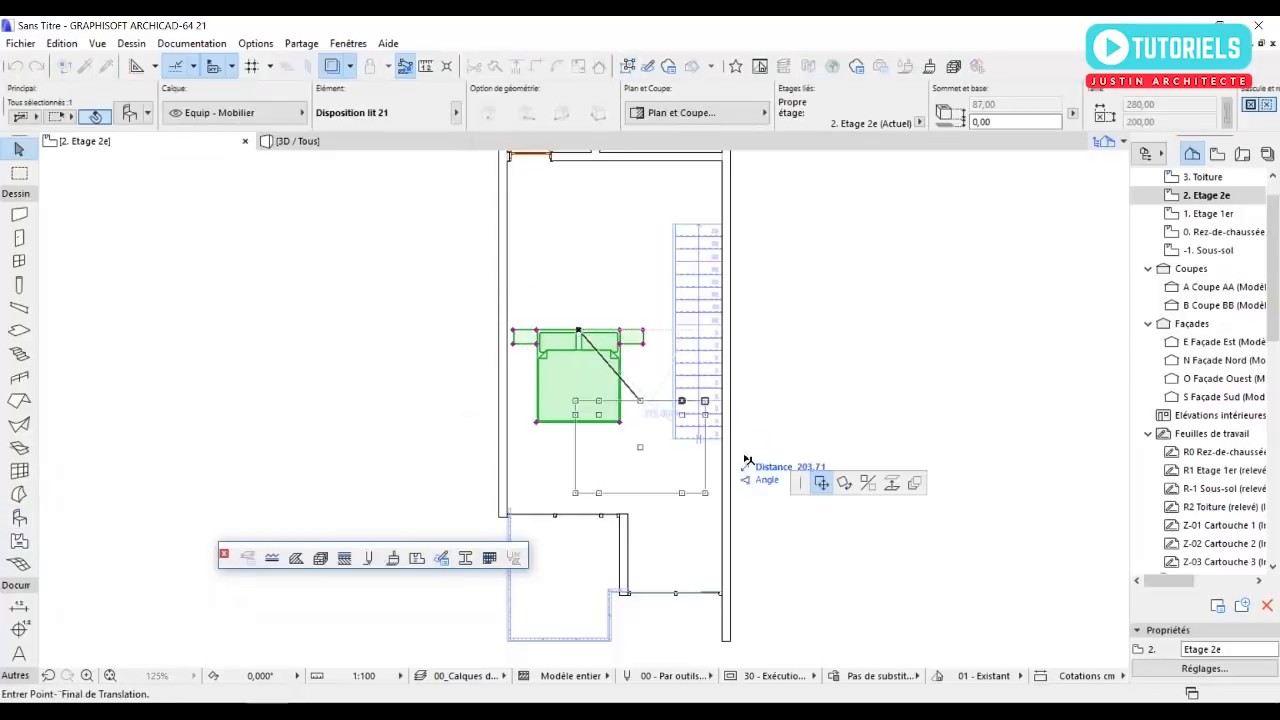
left_click(846, 484)
left_click(579, 331)
left_click(588, 487)
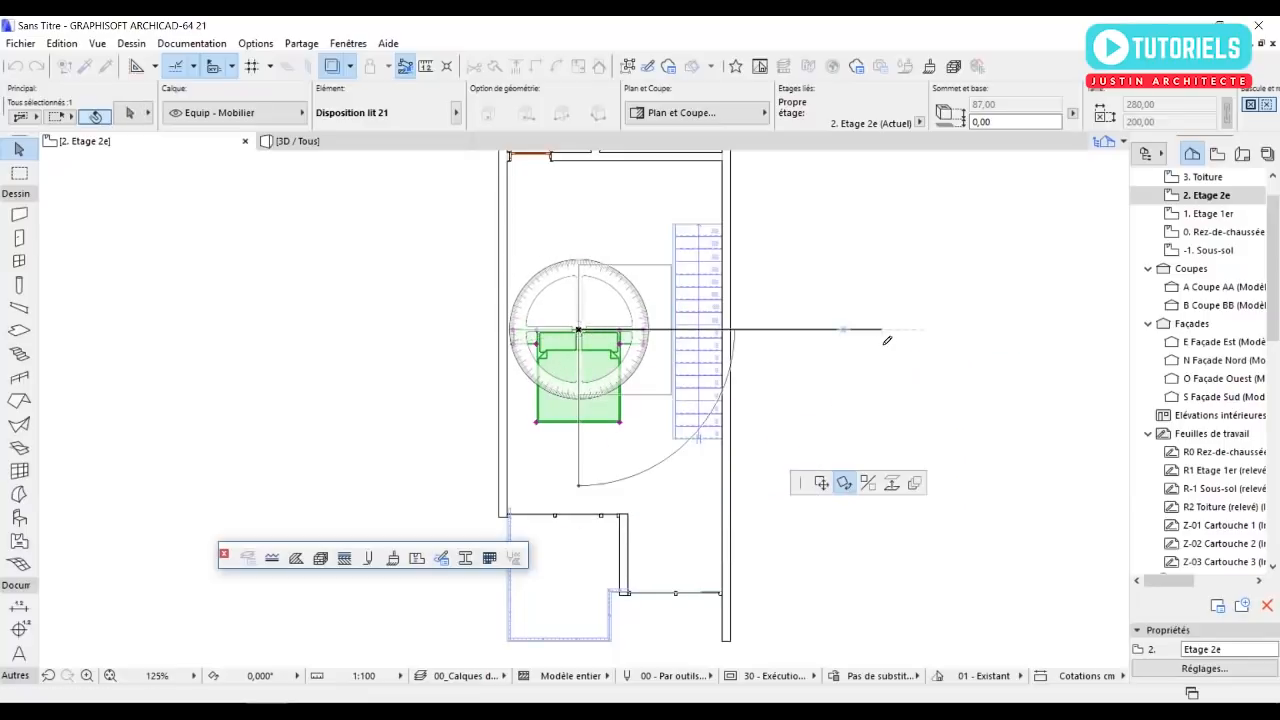
left_click(886, 341)
Move the bed by its headboard midpoint onto the inner face of the west wall.
left_click(579, 331)
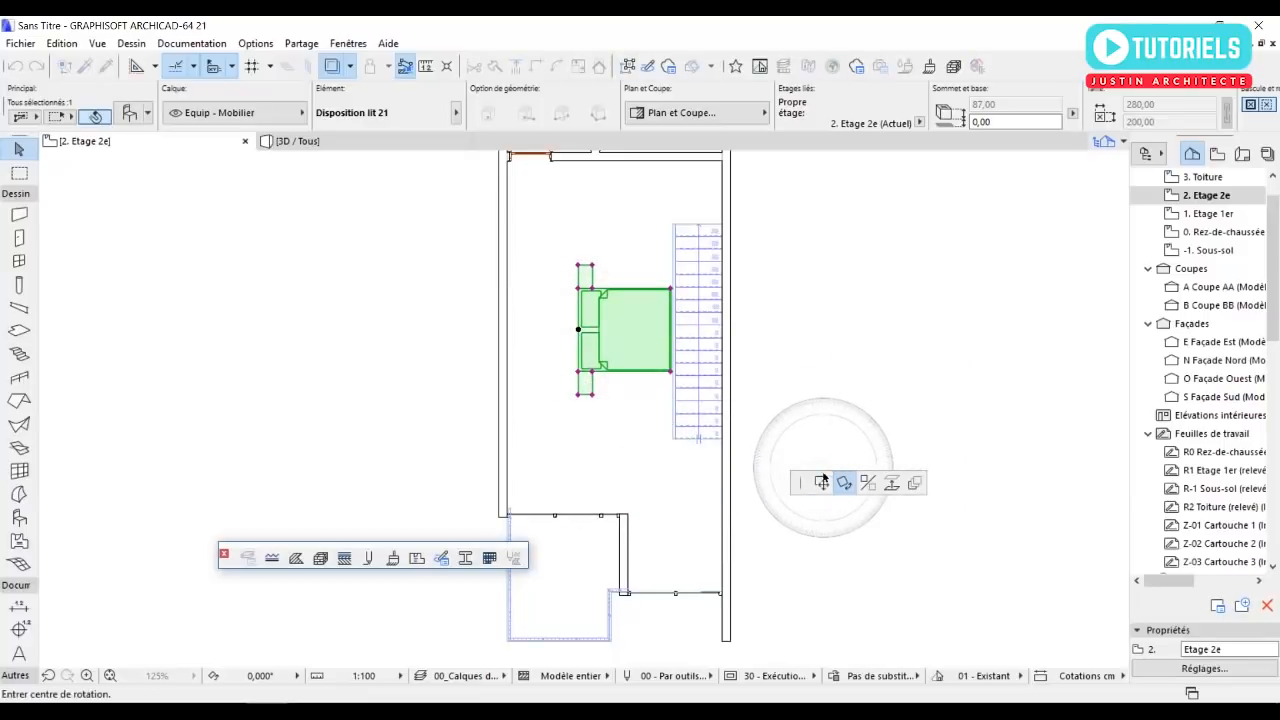
left_click(506, 368)
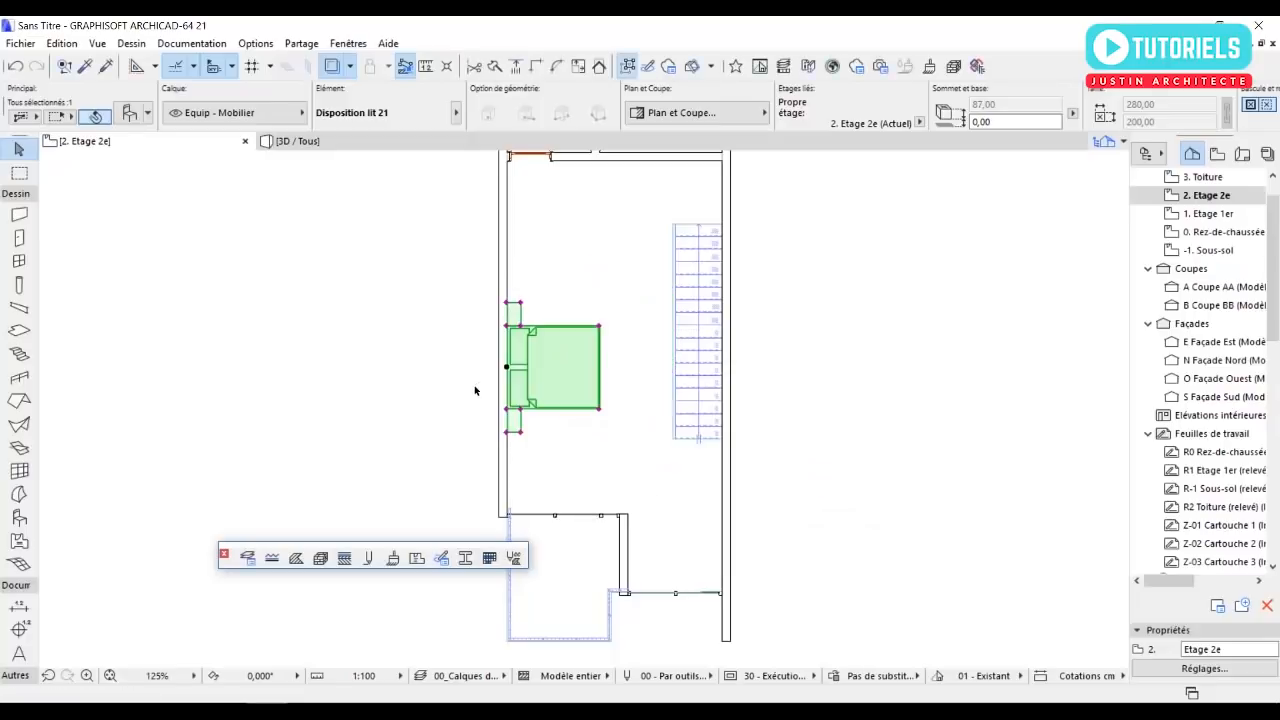
left_click(375, 380)
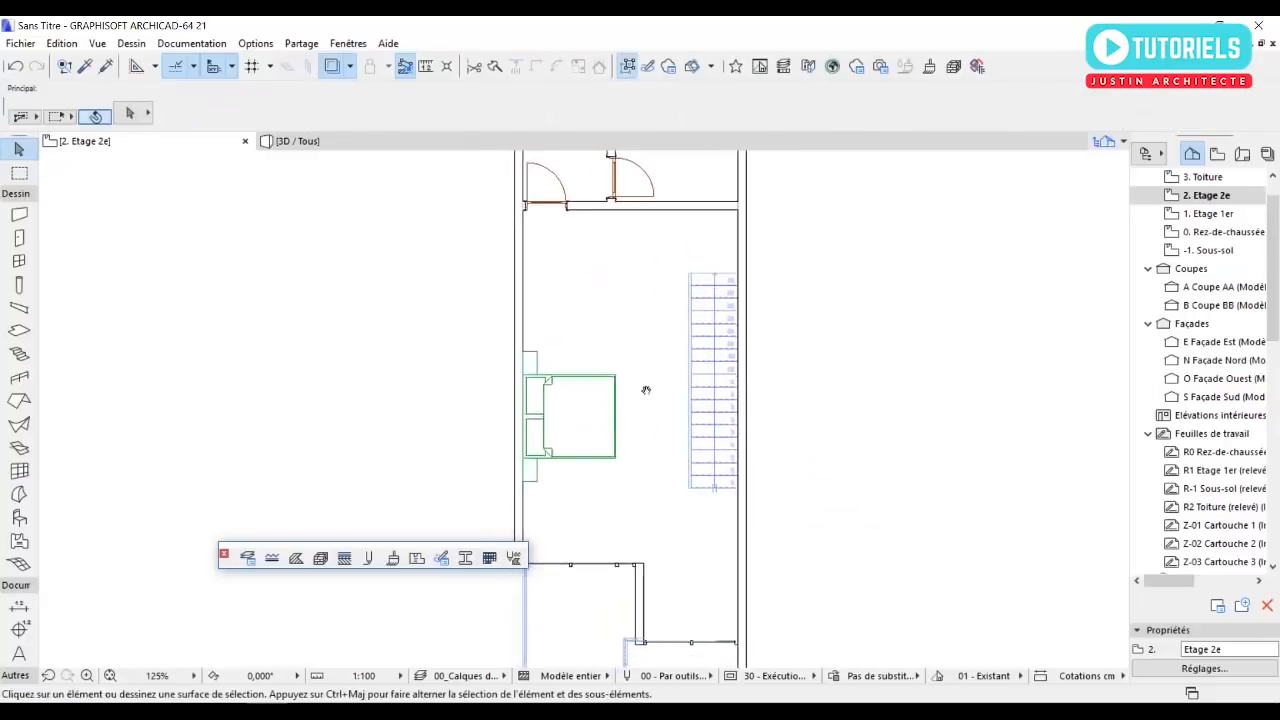
Shift the bed slightly south along the west wall.
left_click(548, 382)
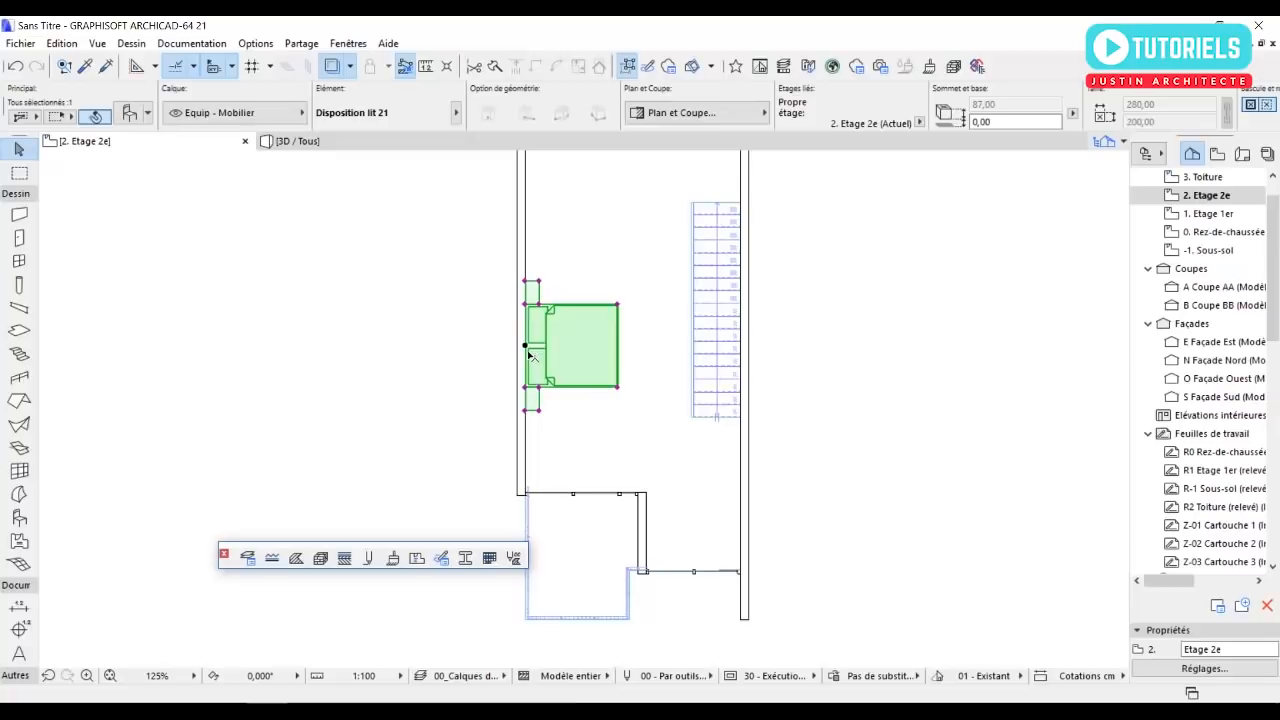
left_click(525, 346)
left_click(526, 373, "ctrl")
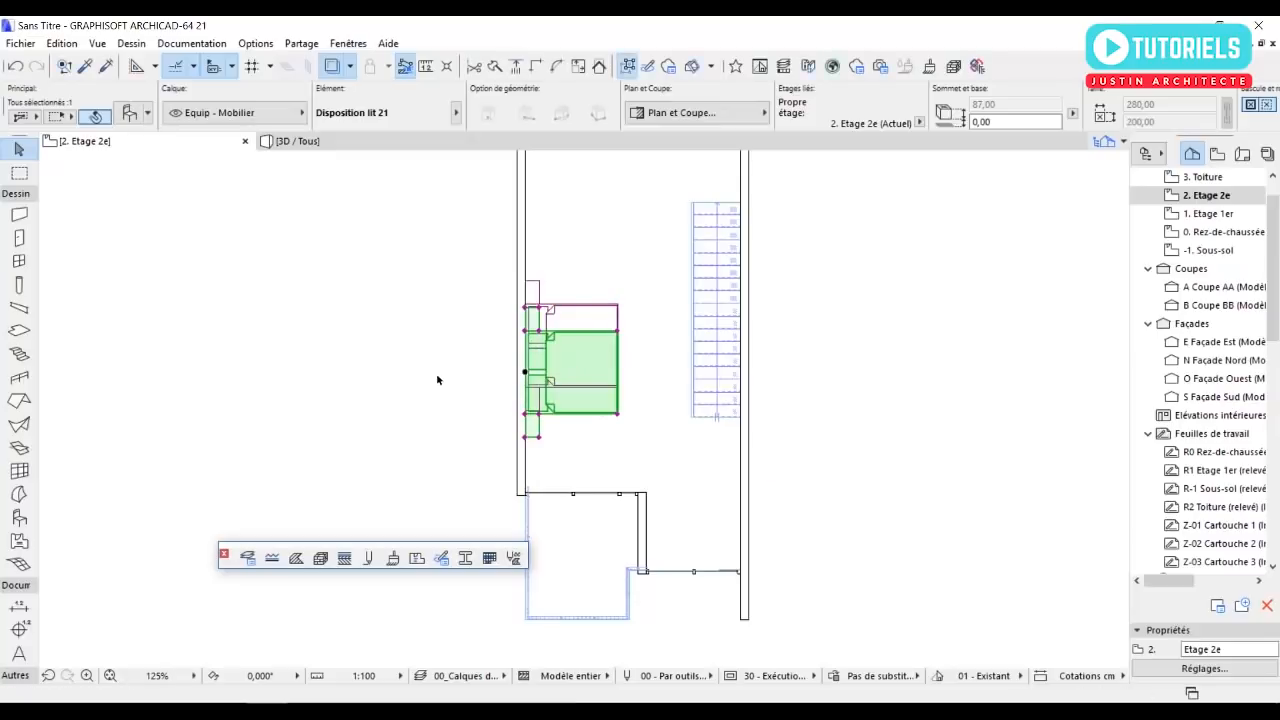
left_click(425, 371)
Choose Poste de travail de bureau unique 21 as the object to place, with the Carré desk style.
scroll(87, 340, "up", 2)
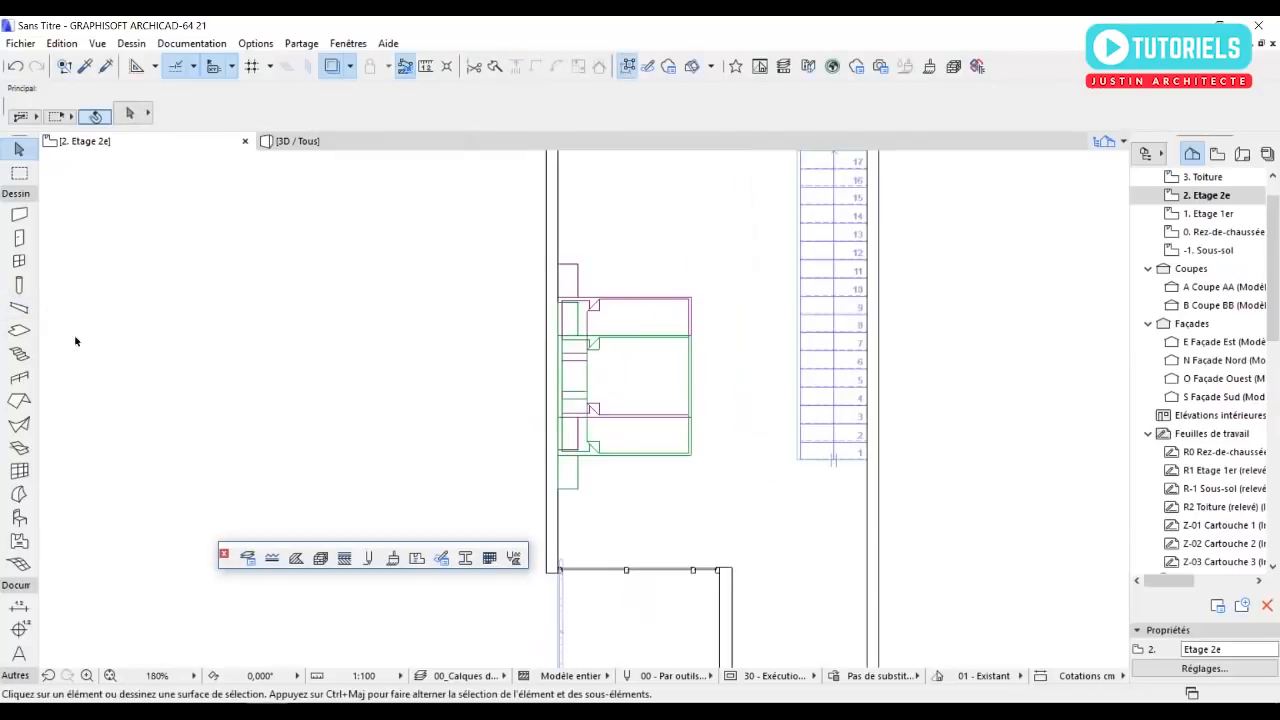
double_click(20, 518)
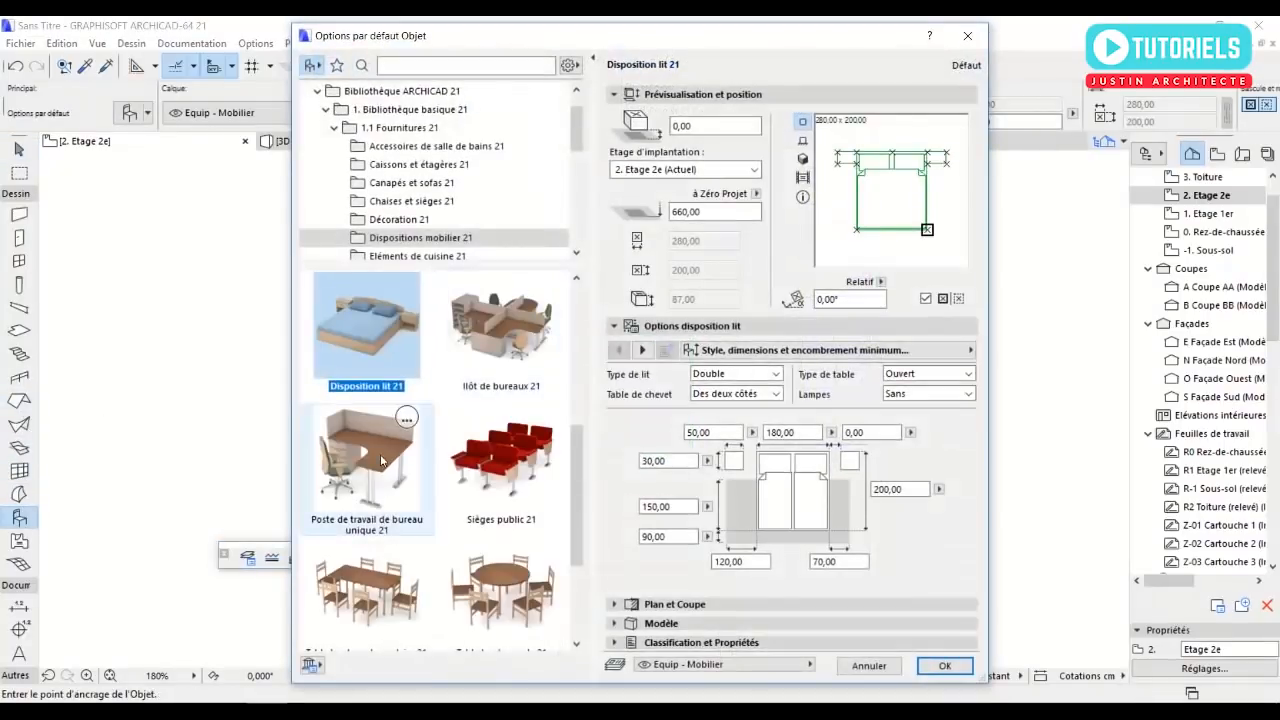
left_click(381, 460)
left_click(740, 402)
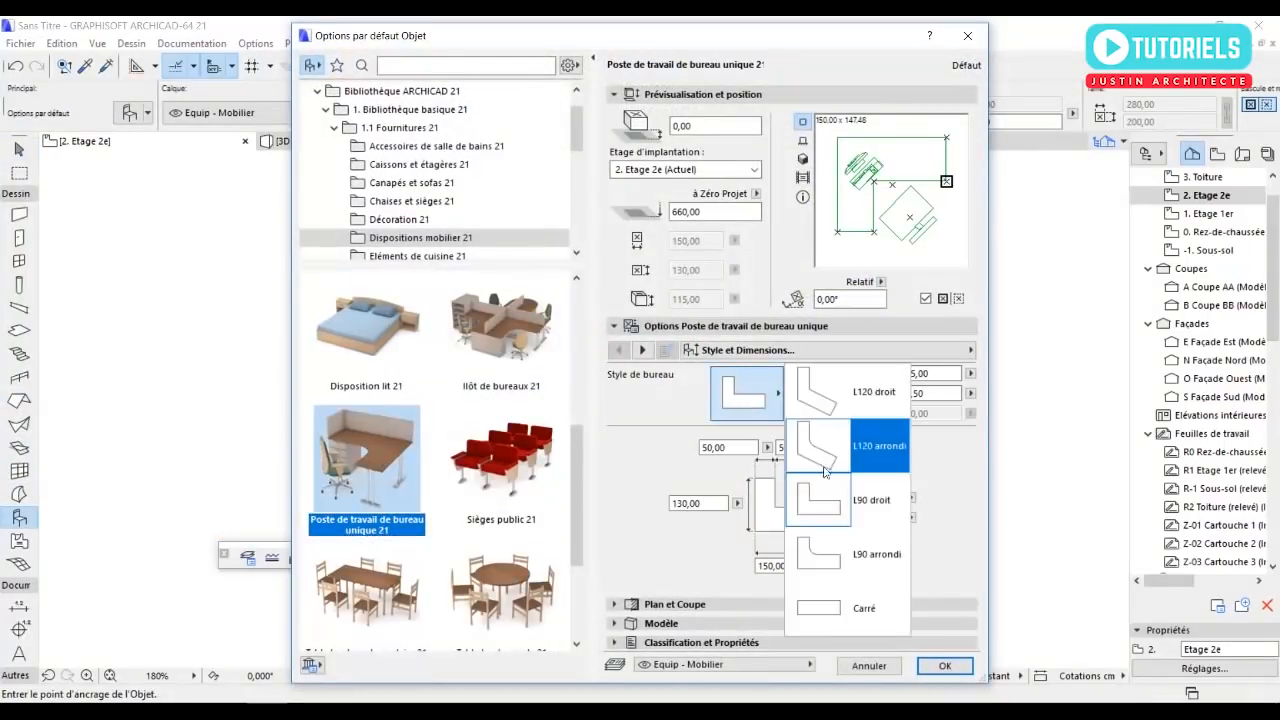
left_click(830, 612)
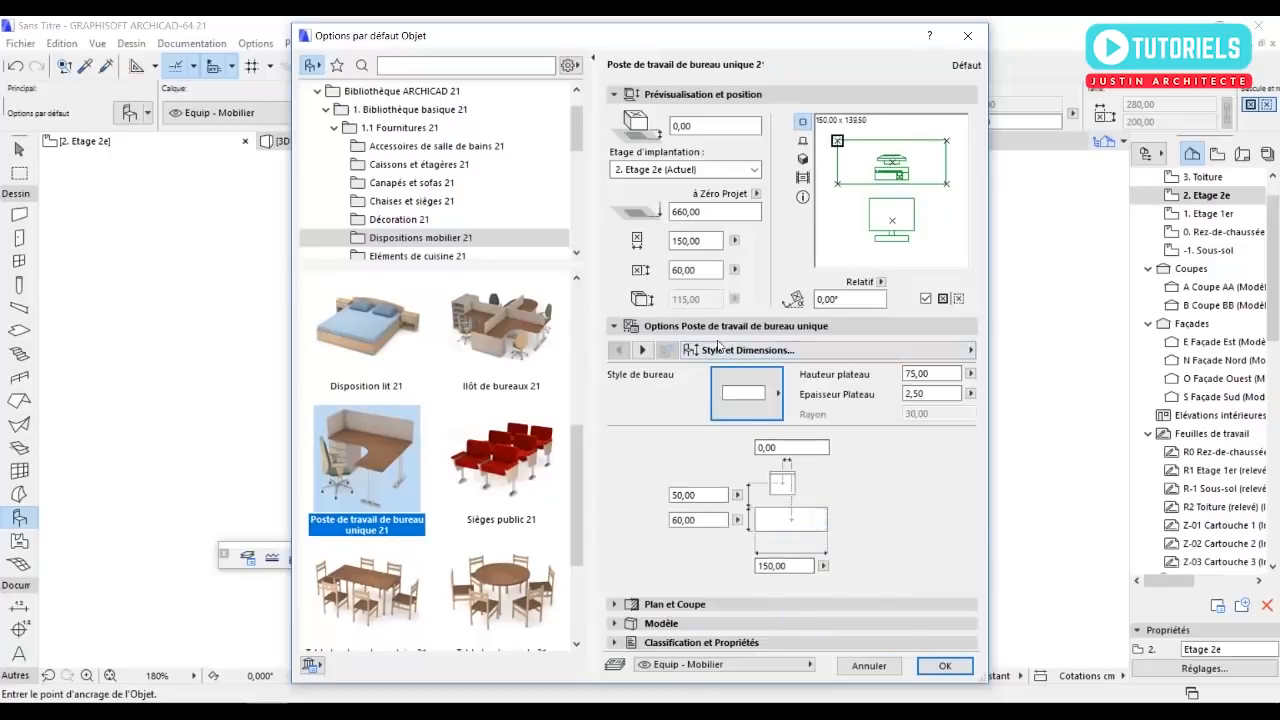
left_click(642, 350)
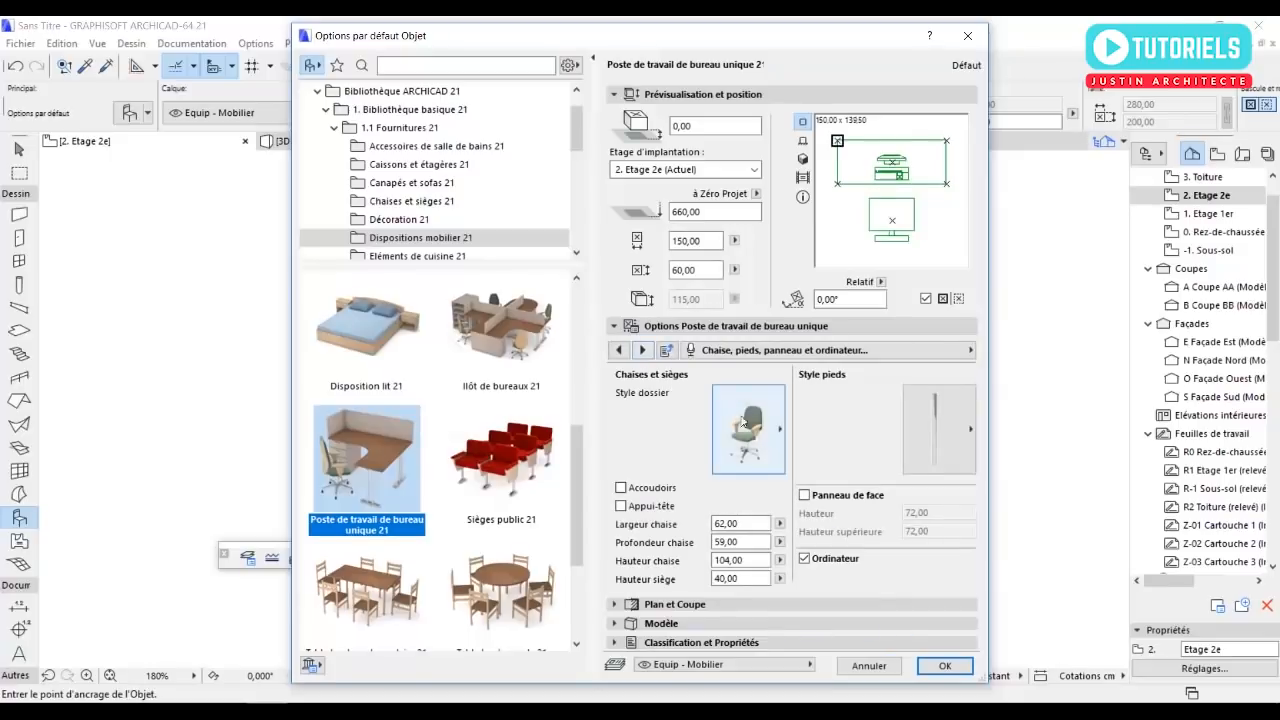
left_click(643, 350)
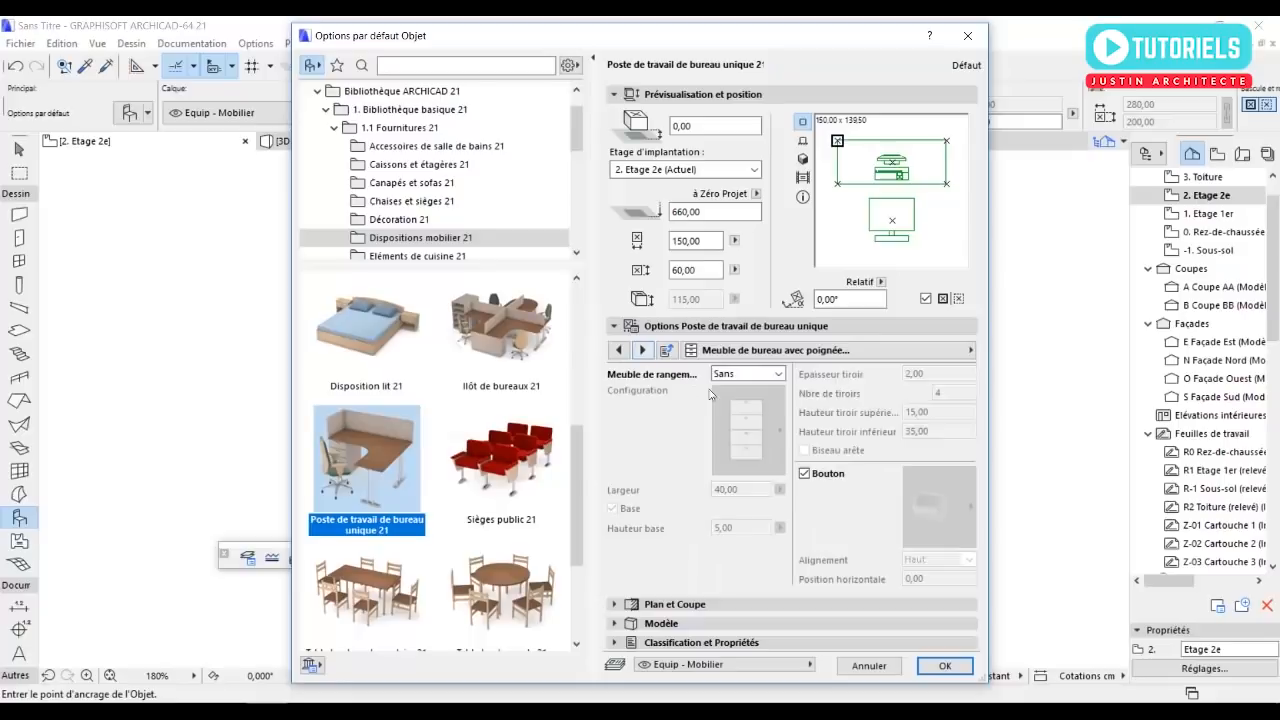
left_click(643, 350)
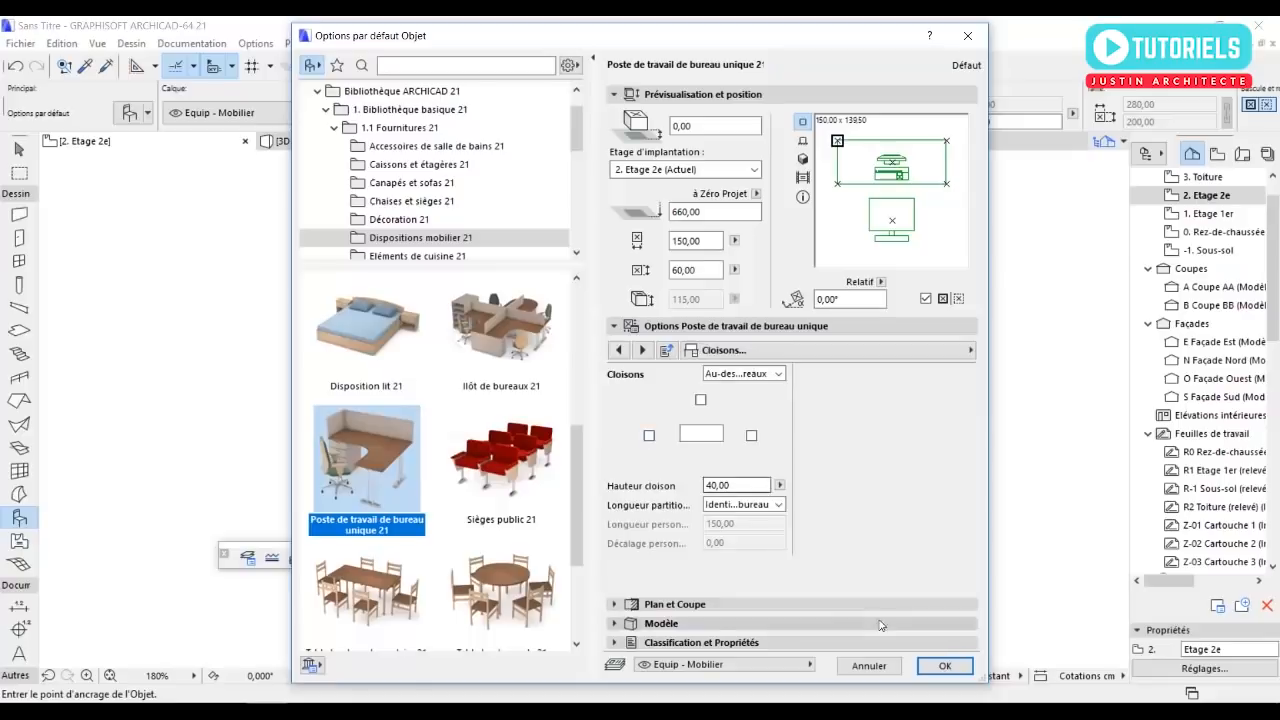
left_click(945, 667)
Place the 150 by 60 cm desk north of the bed and rotate it 90° counterclockwise so its chair is on the east side.
middle_click_drag(557, 231, 587, 429)
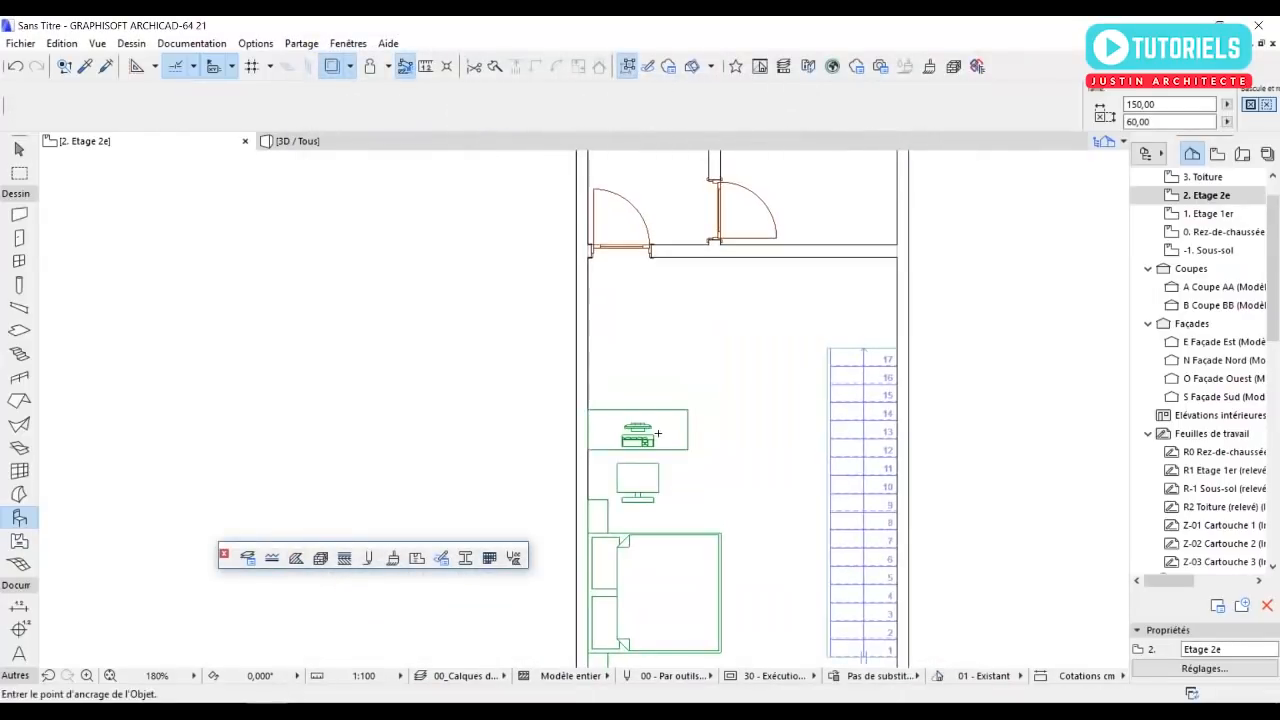
left_click(658, 437, "shift")
left_click(638, 432)
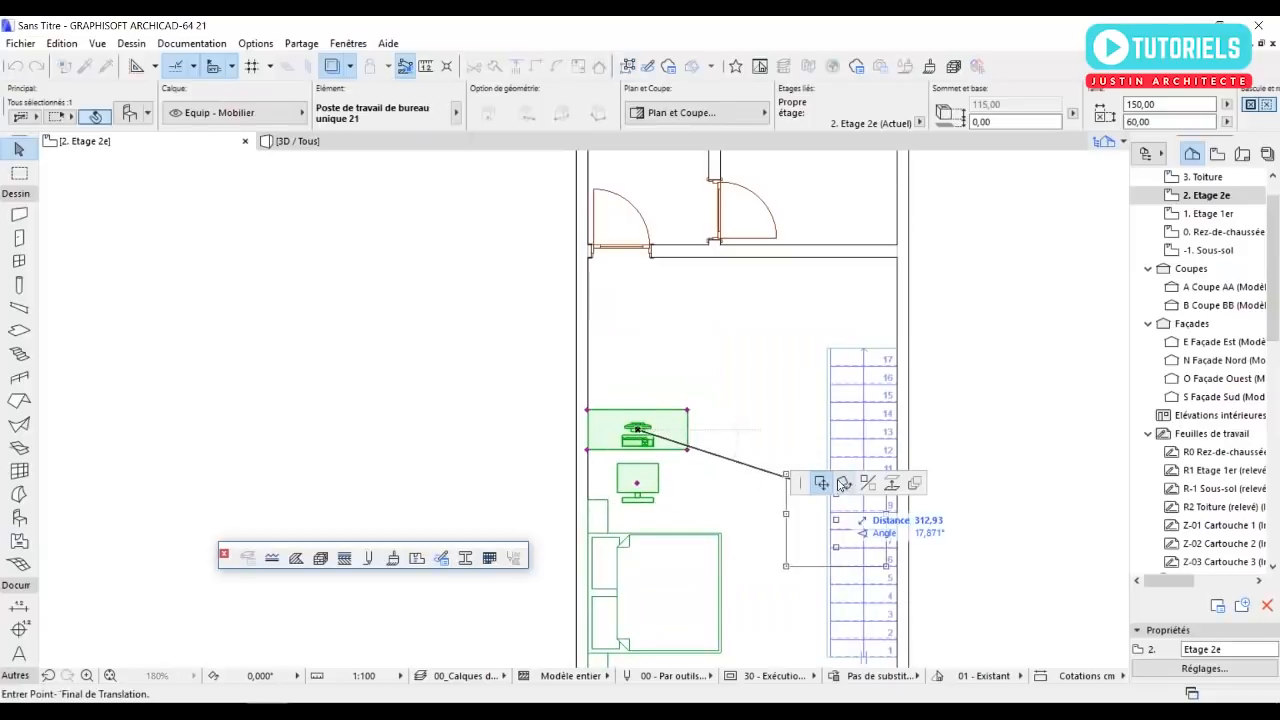
left_click(843, 484)
left_click(638, 432)
left_click(727, 428)
left_click(638, 348)
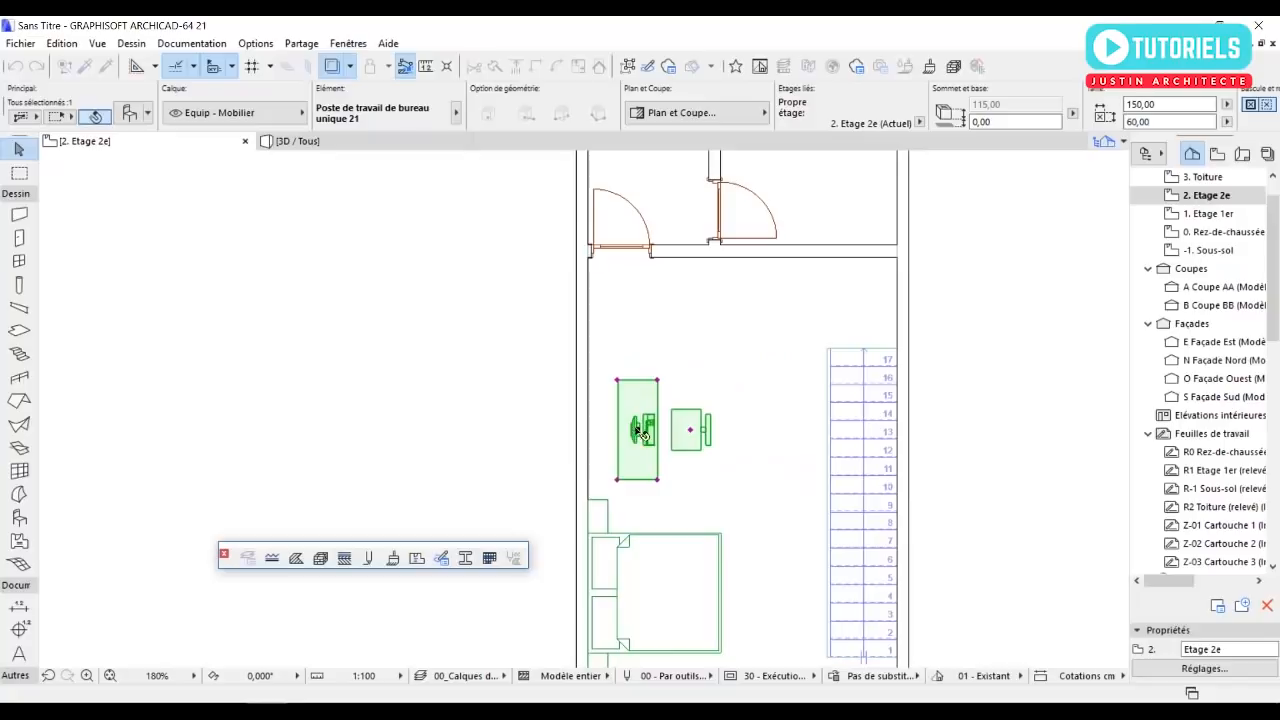
Move the desk by its northwest corner onto the west wall's inner face, between the bed and the door.
left_click(618, 382)
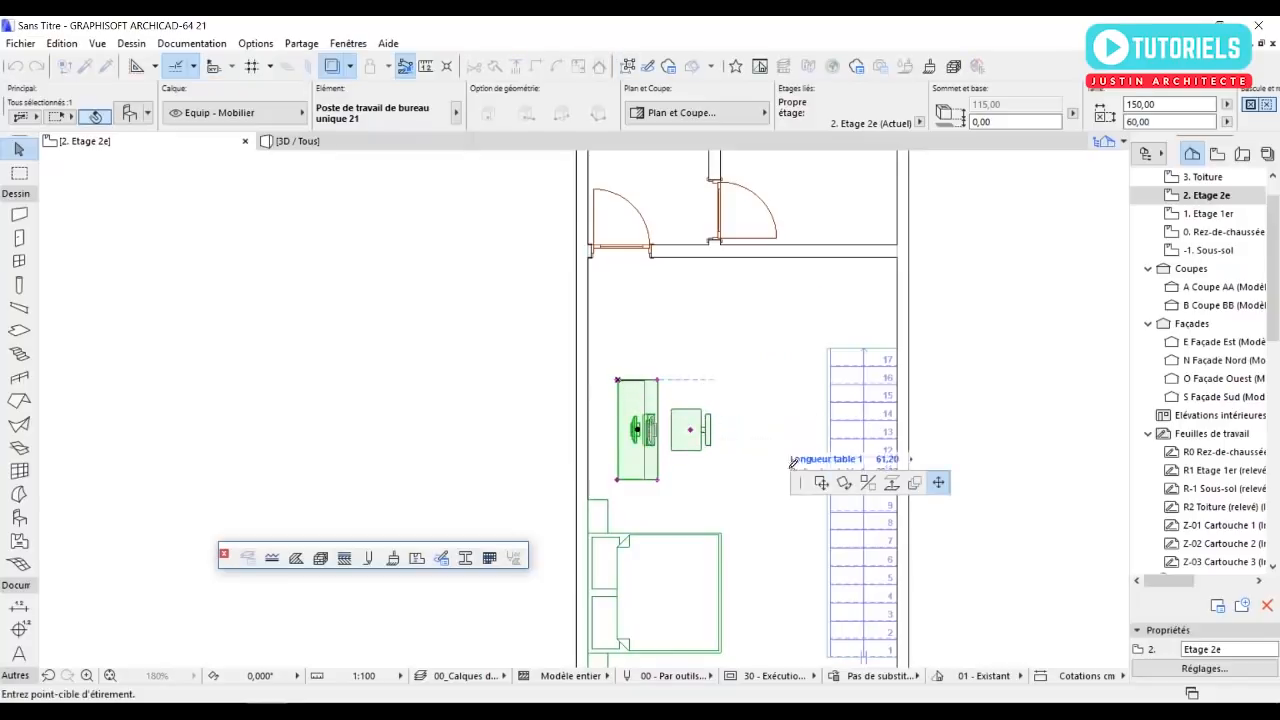
left_click(590, 326)
left_click(438, 346)
Choose Chaise design 5 21 from the Chaises et sièges 21 library folder as the object to place.
scroll(438, 347, "down", 3)
middle_click_drag(607, 541, 632, 434)
scroll(611, 497, "up", 4)
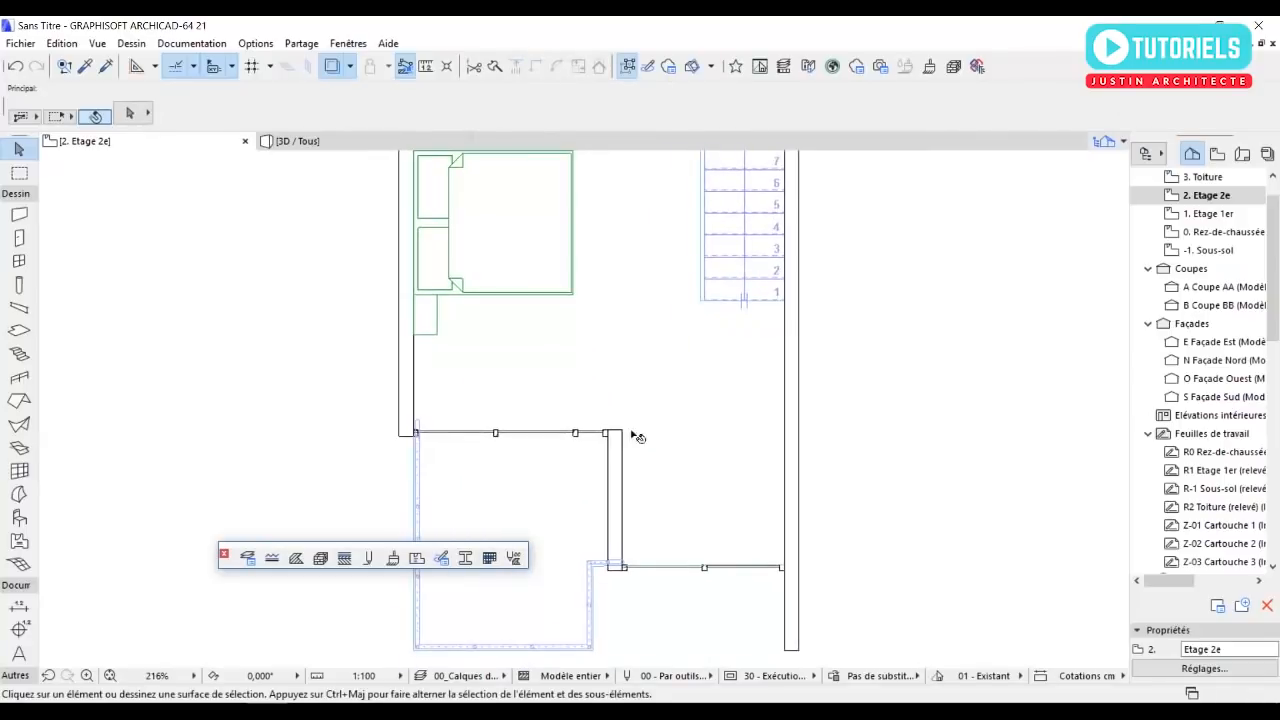
double_click(20, 518)
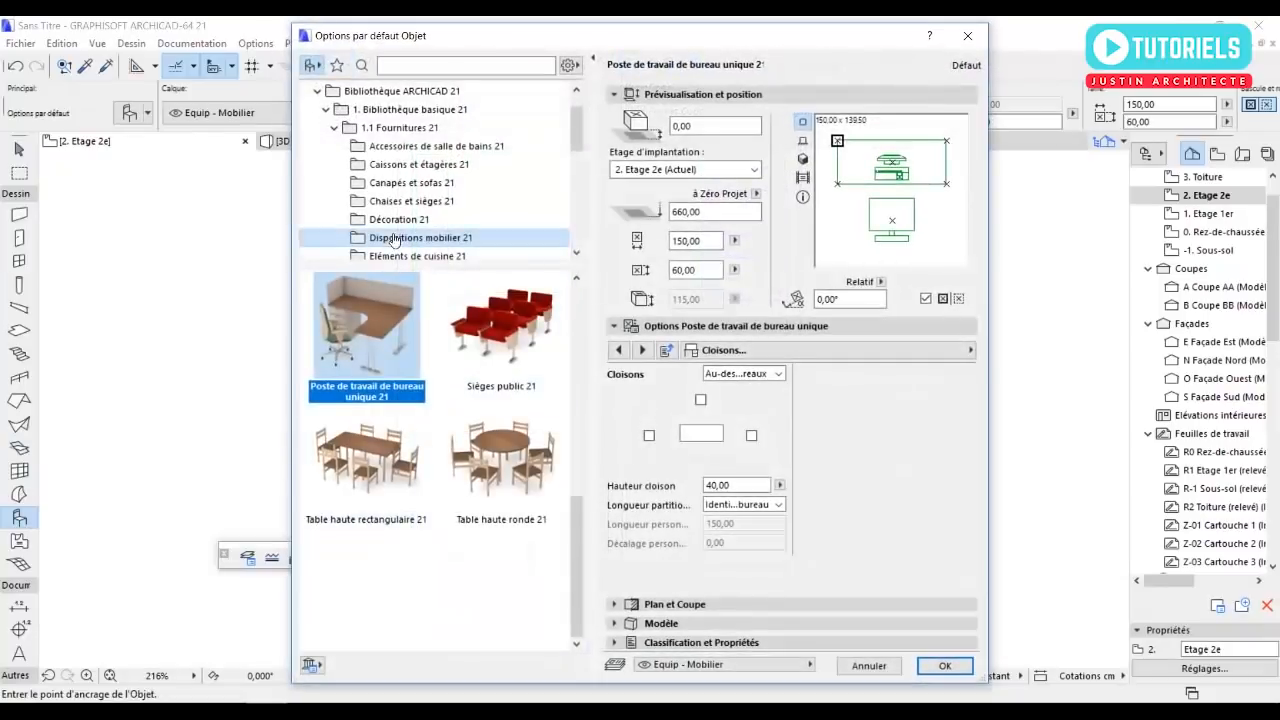
left_click(387, 205)
scroll(433, 470, "down", 3)
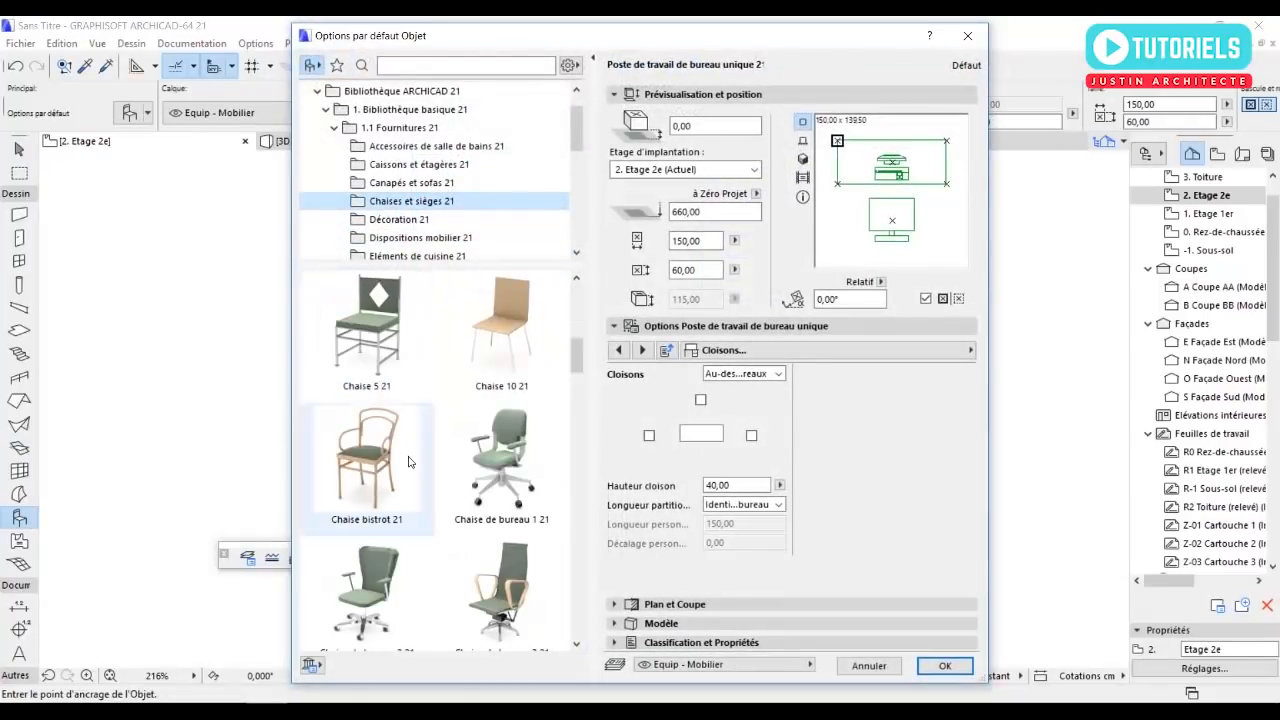
scroll(438, 540, "down", 3)
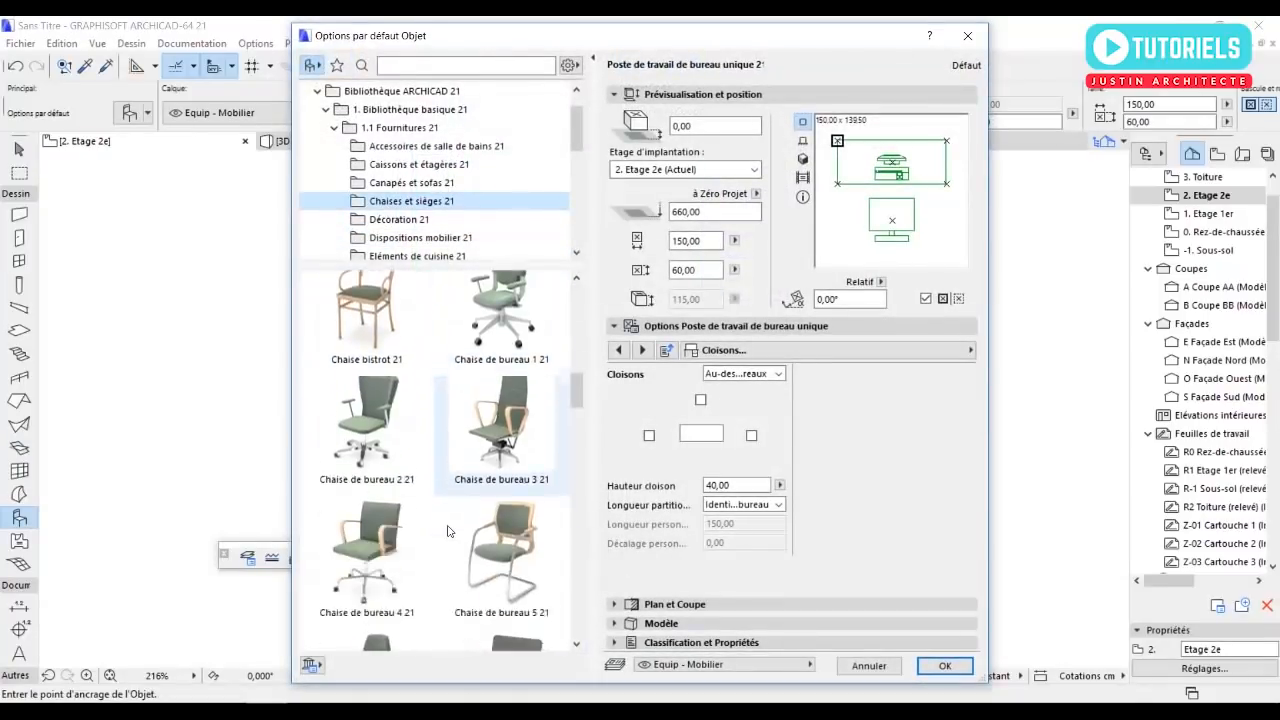
scroll(438, 553, "down", 6)
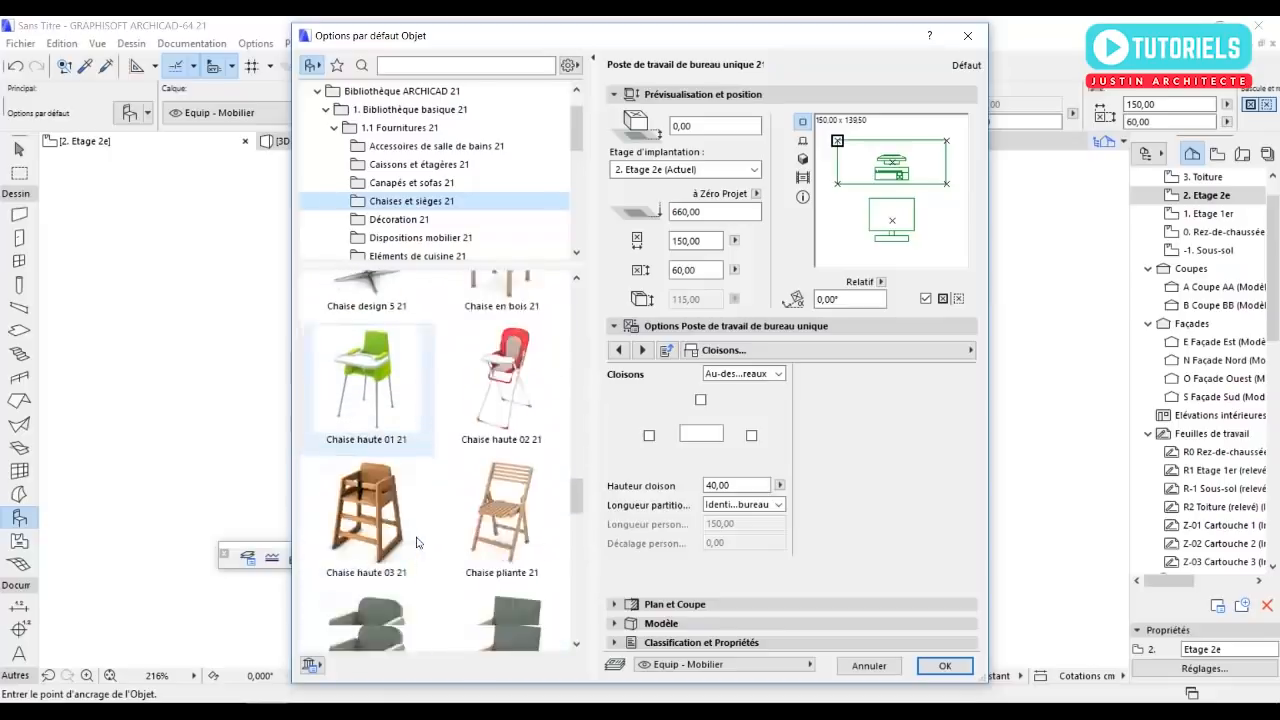
scroll(422, 544, "up", 3)
left_click(371, 441)
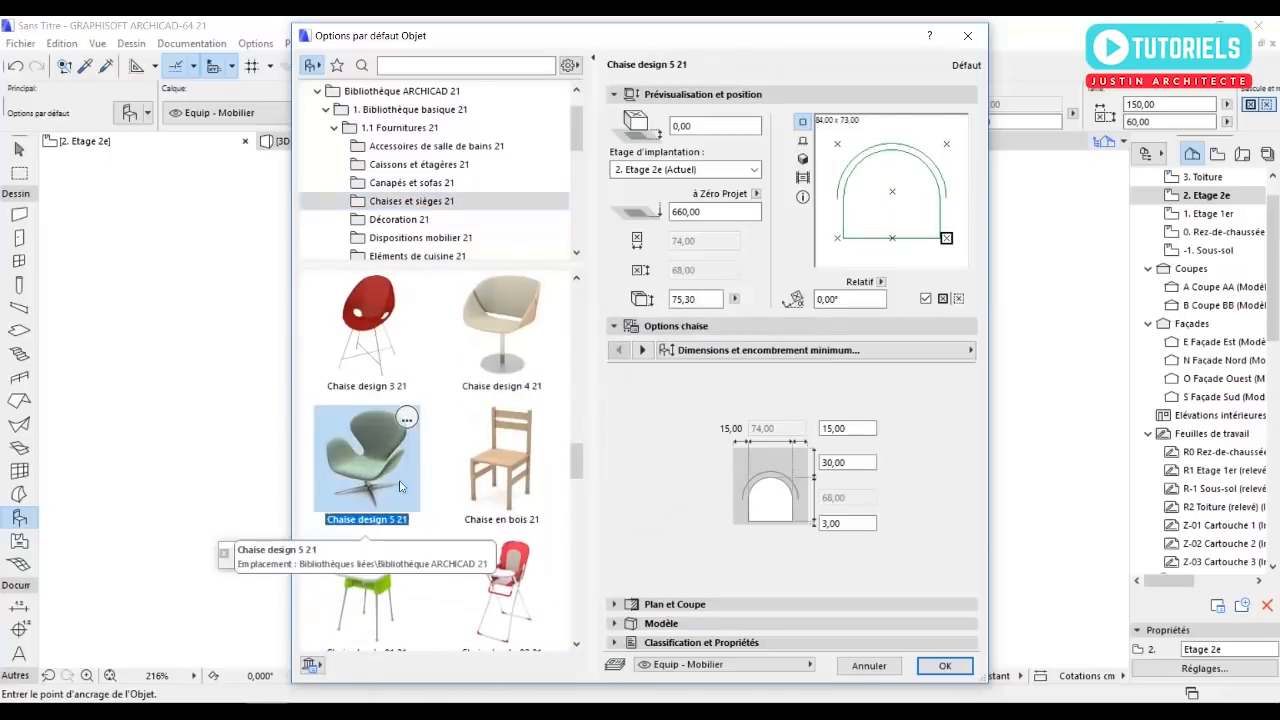
scroll(448, 519, "down", 5)
scroll(455, 525, "down", 4)
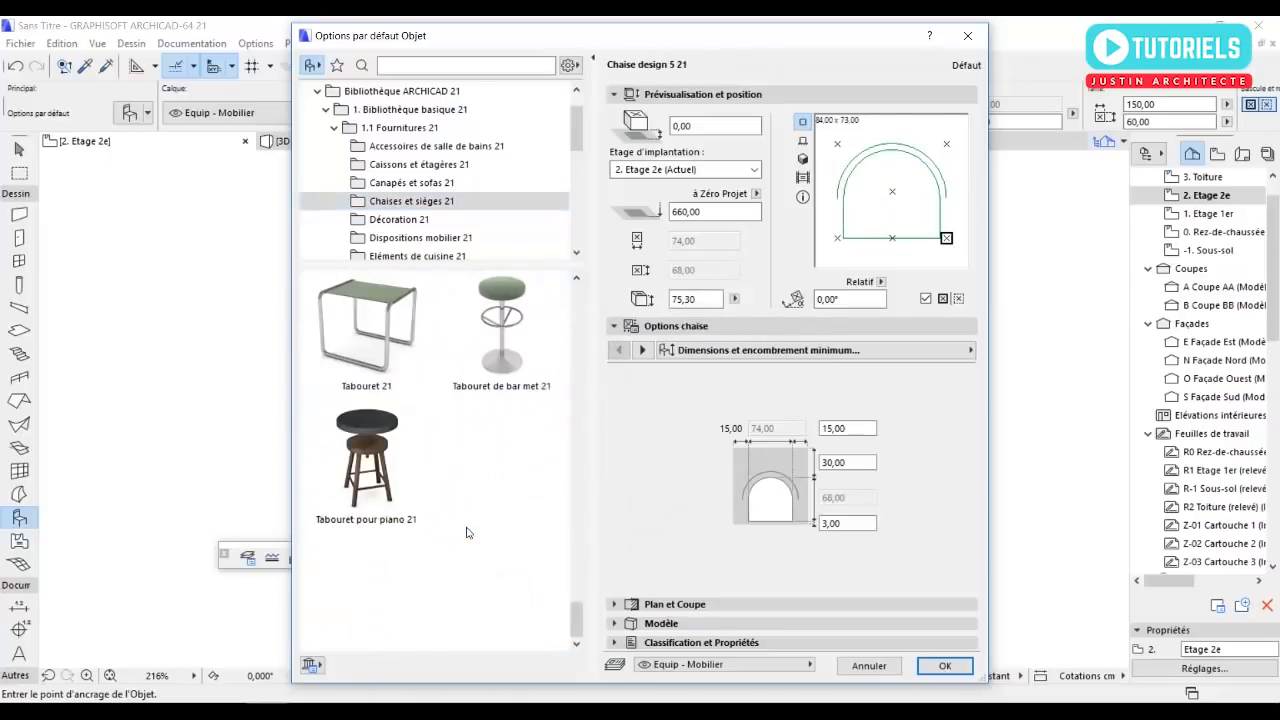
left_click(940, 666)
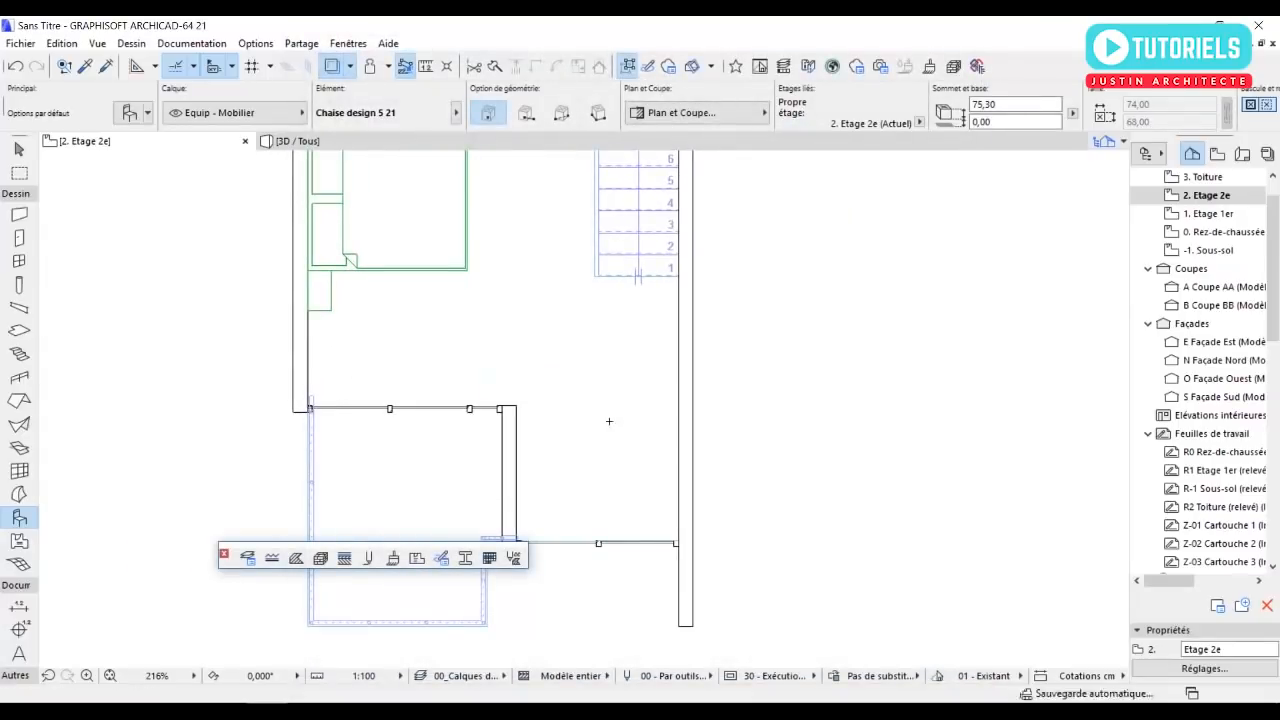
Place the chair southeast of the bed, shift it slightly east, and put a copy of it on its east side.
key("Escape")
left_click(555, 396)
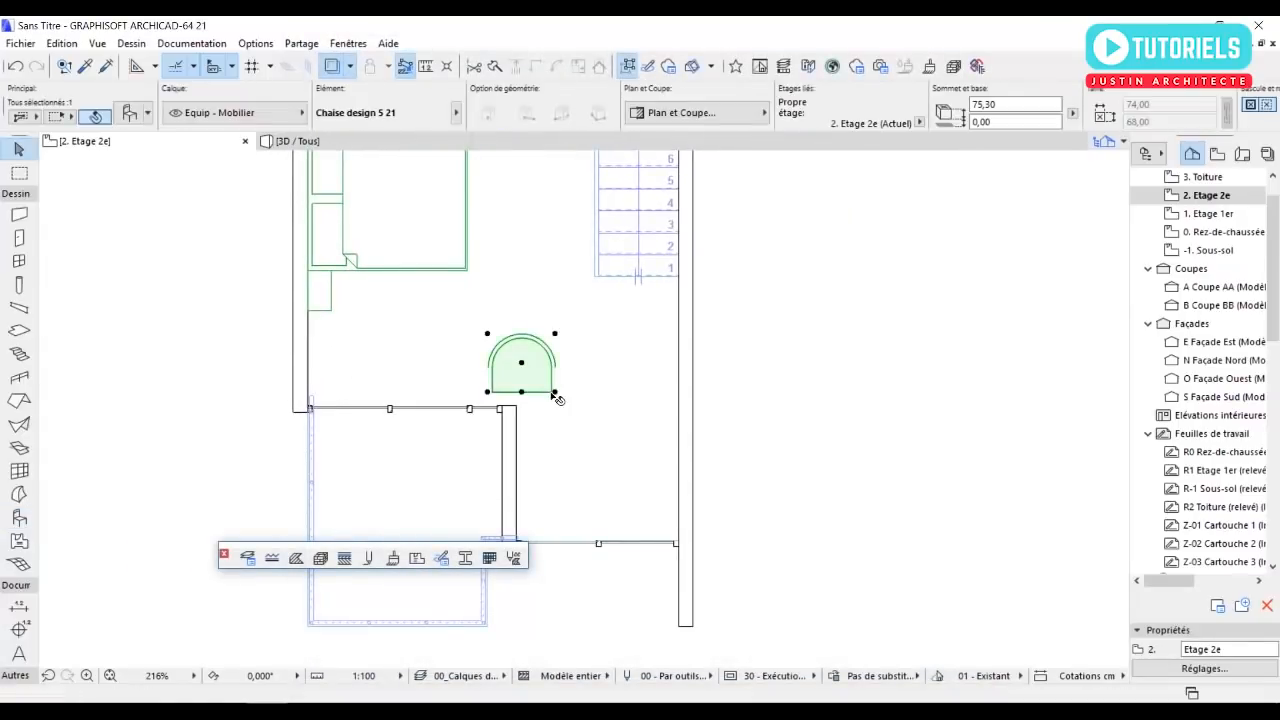
left_click_drag(521, 363, 563, 369)
left_click(563, 368)
key("ctrl")
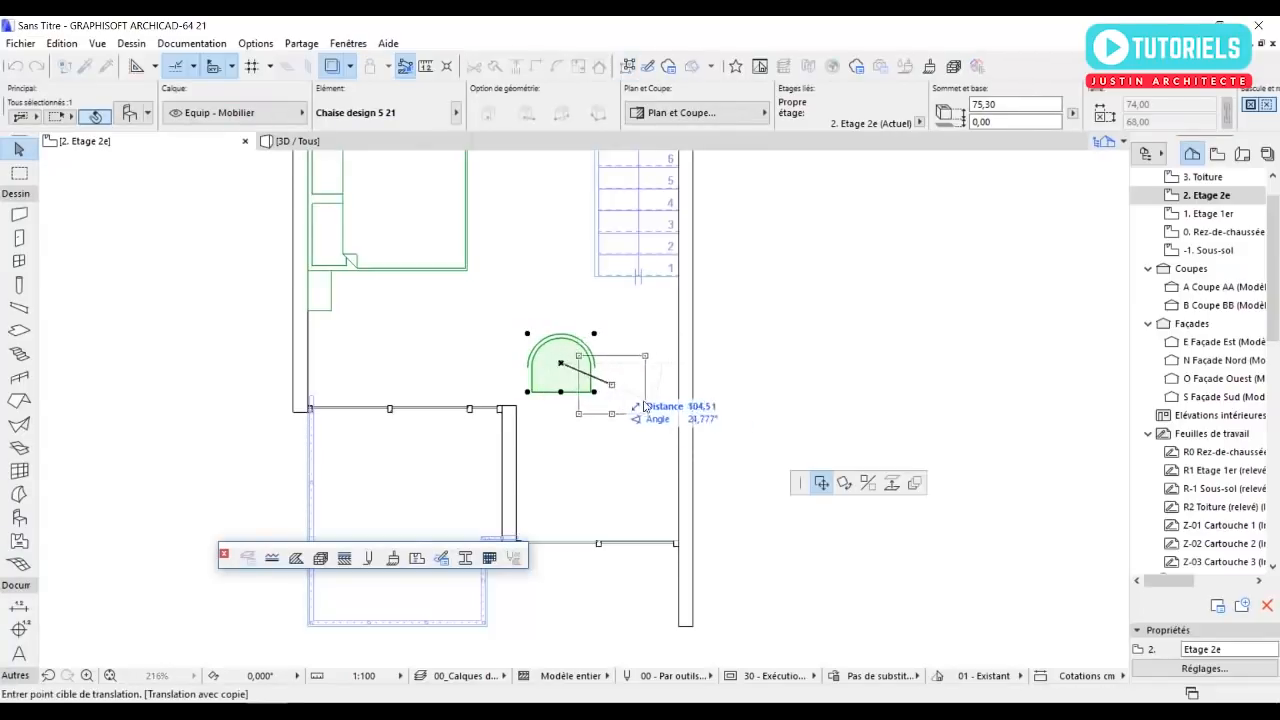
left_click(641, 383)
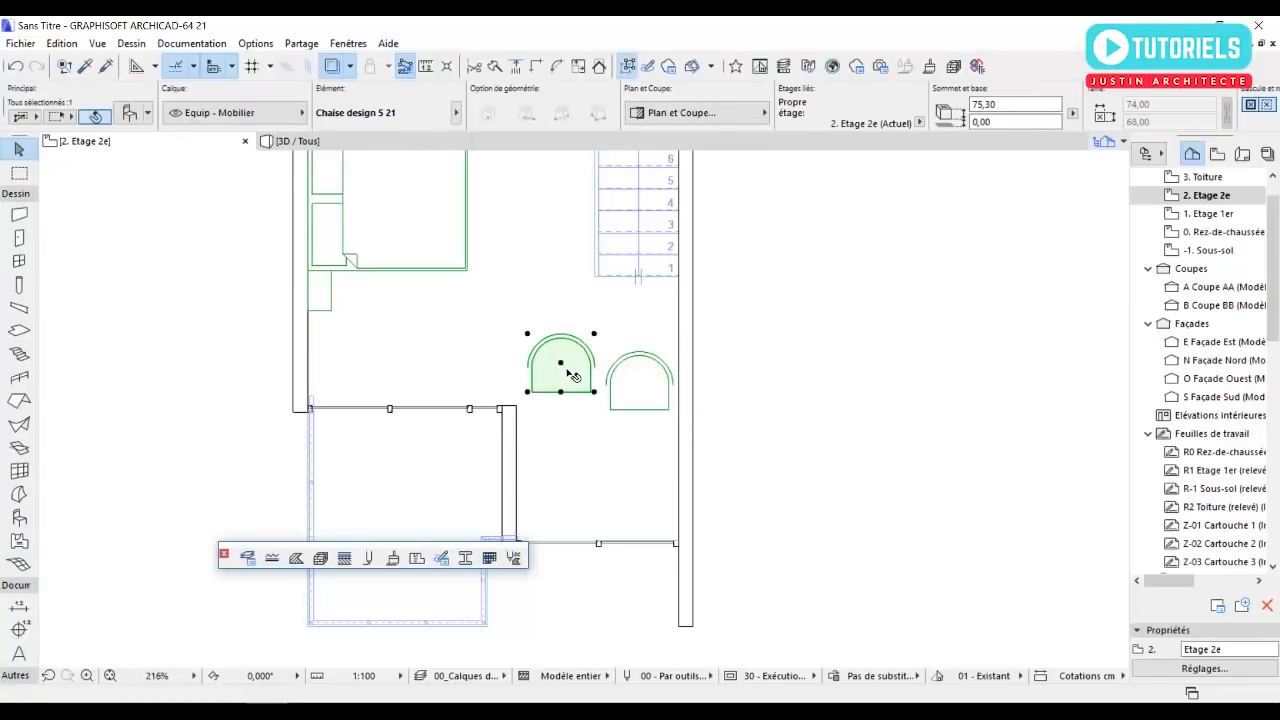
Shift the west chair slightly west and rotate it about 27° counterclockwise around its centre.
left_click_drag(562, 366, 724, 453)
left_click(845, 487)
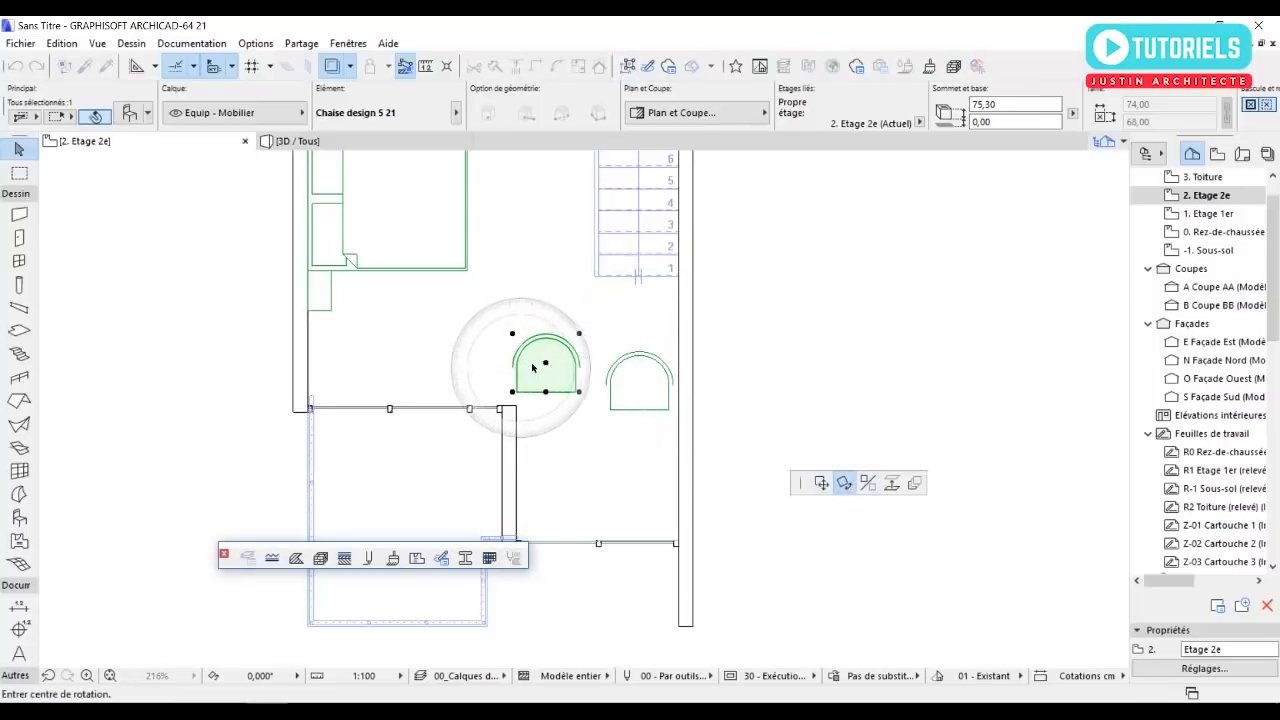
left_click(546, 363)
left_click(546, 392)
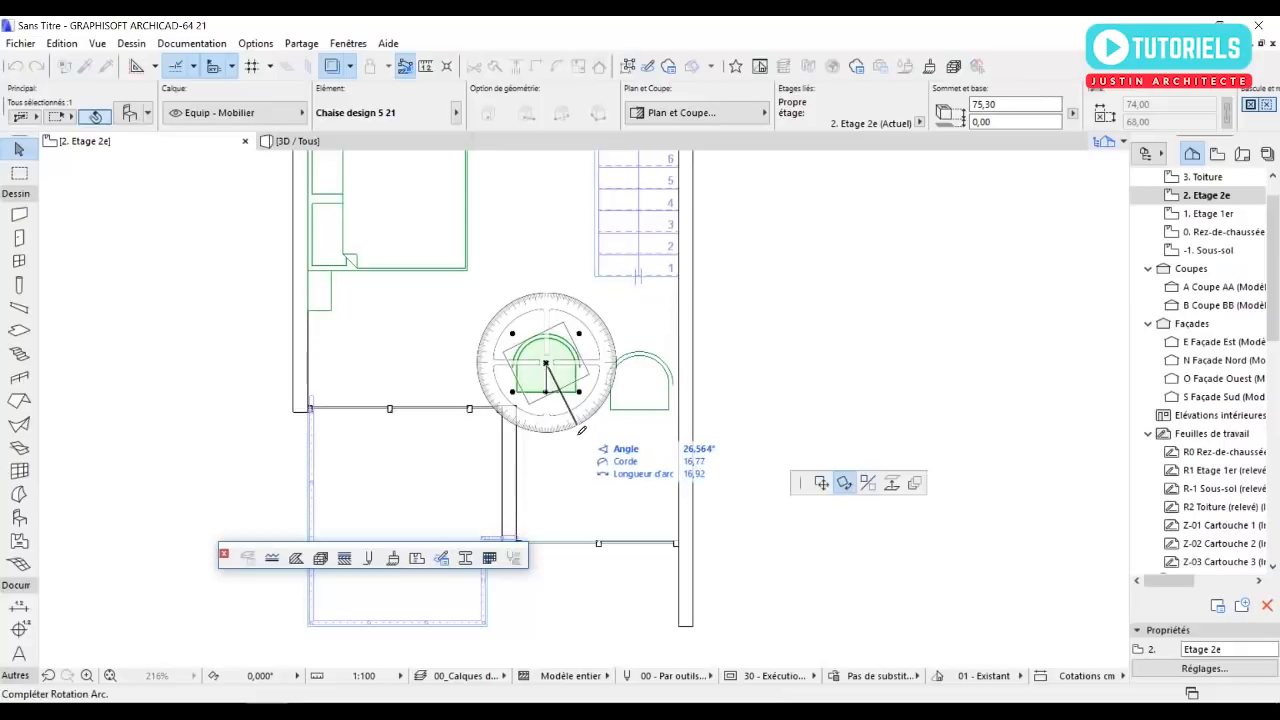
left_click(567, 420)
Rotate the east chair about 45° clockwise around its centre and shift it slightly north.
left_click(643, 409)
left_click(639, 382)
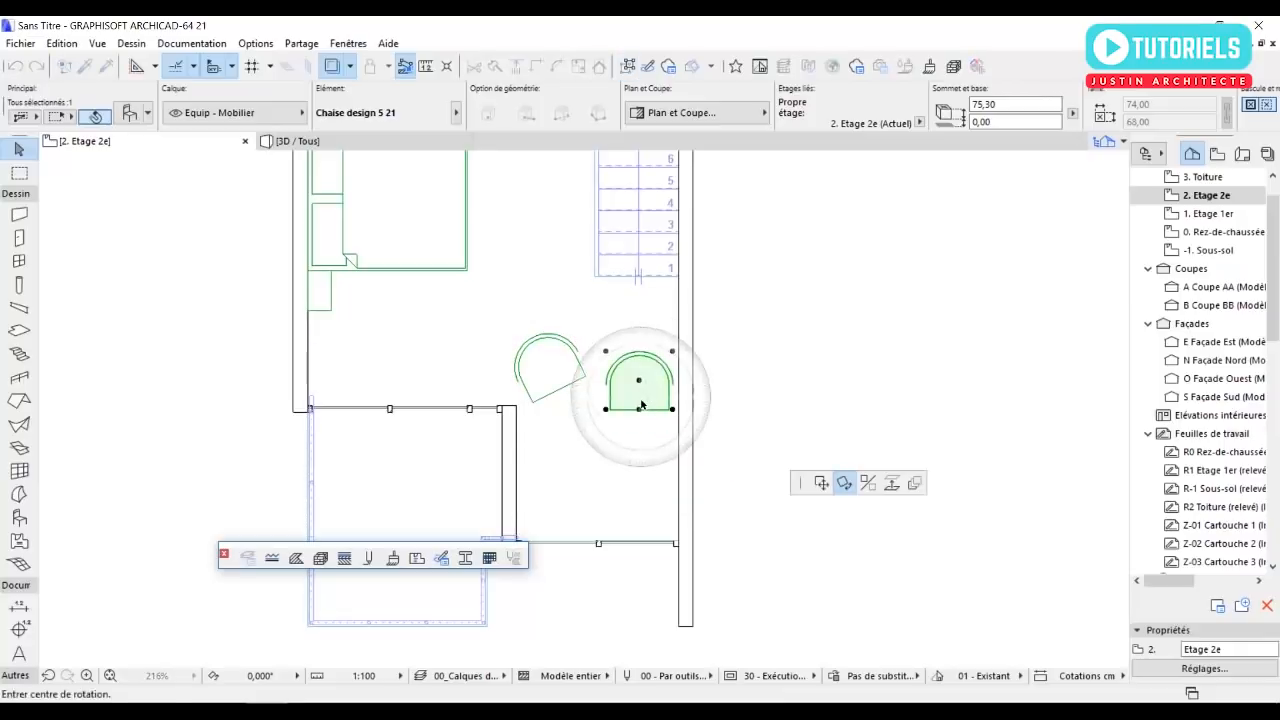
left_click(641, 415)
left_click(597, 434)
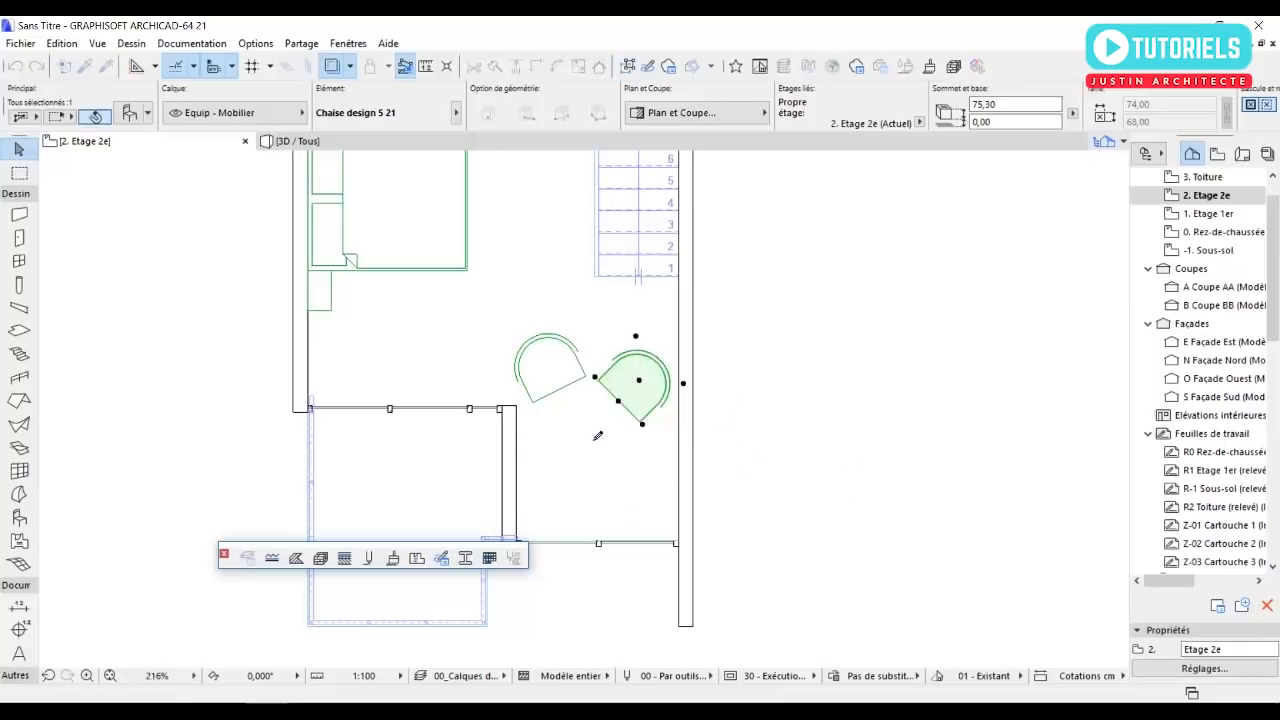
left_click(639, 382)
left_click(821, 483)
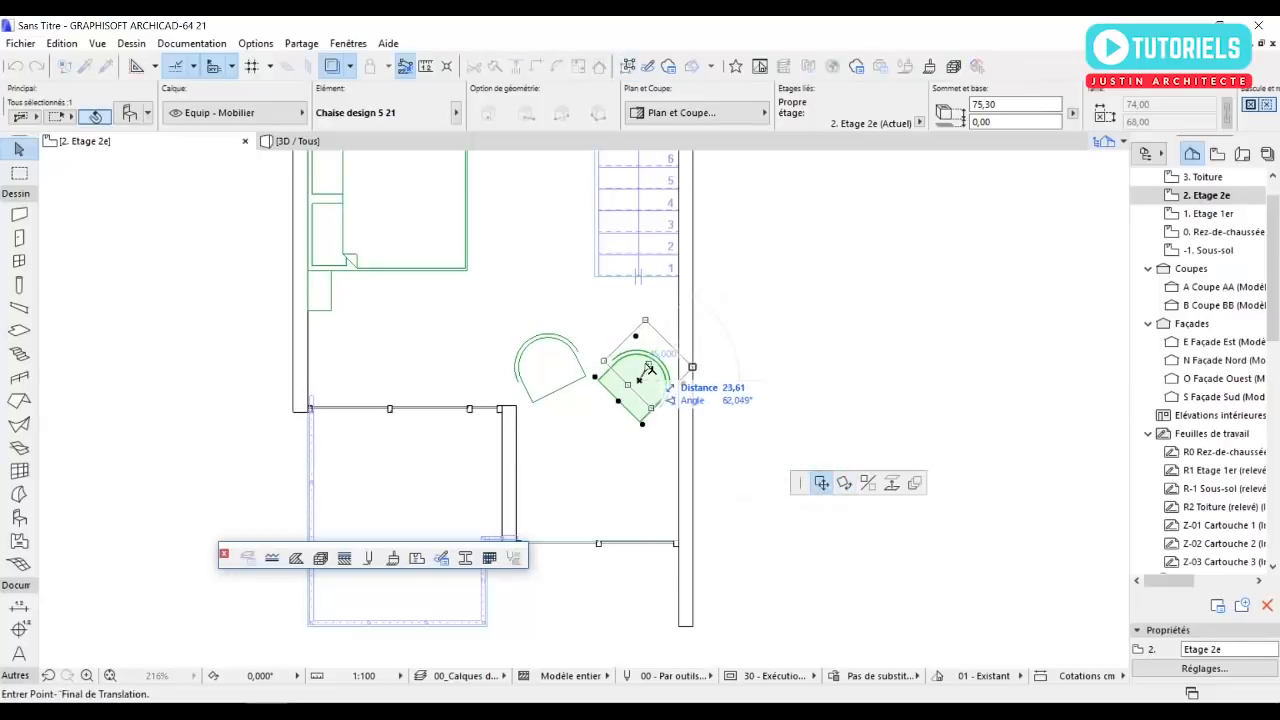
left_click(643, 376)
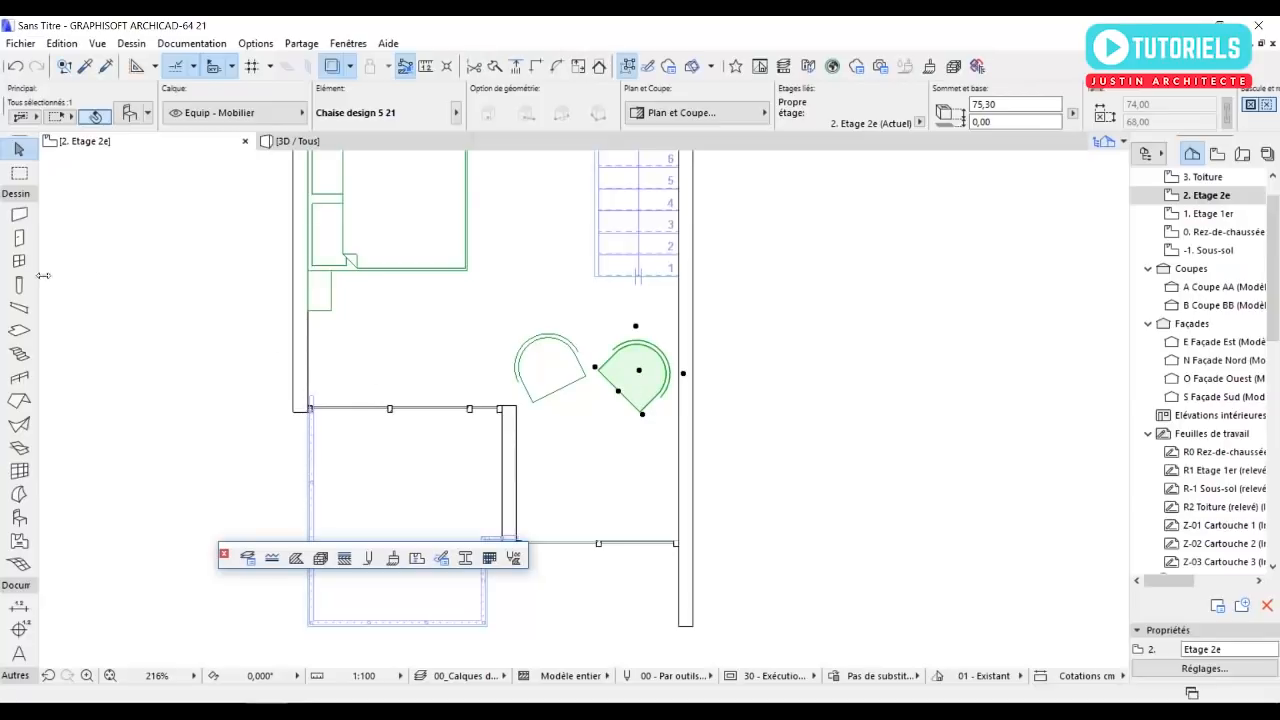
left_click(62, 414)
Search the object library for "tabl", choose Table 03 21, and place the 100 cm round table south of the two chairs.
double_click(19, 517)
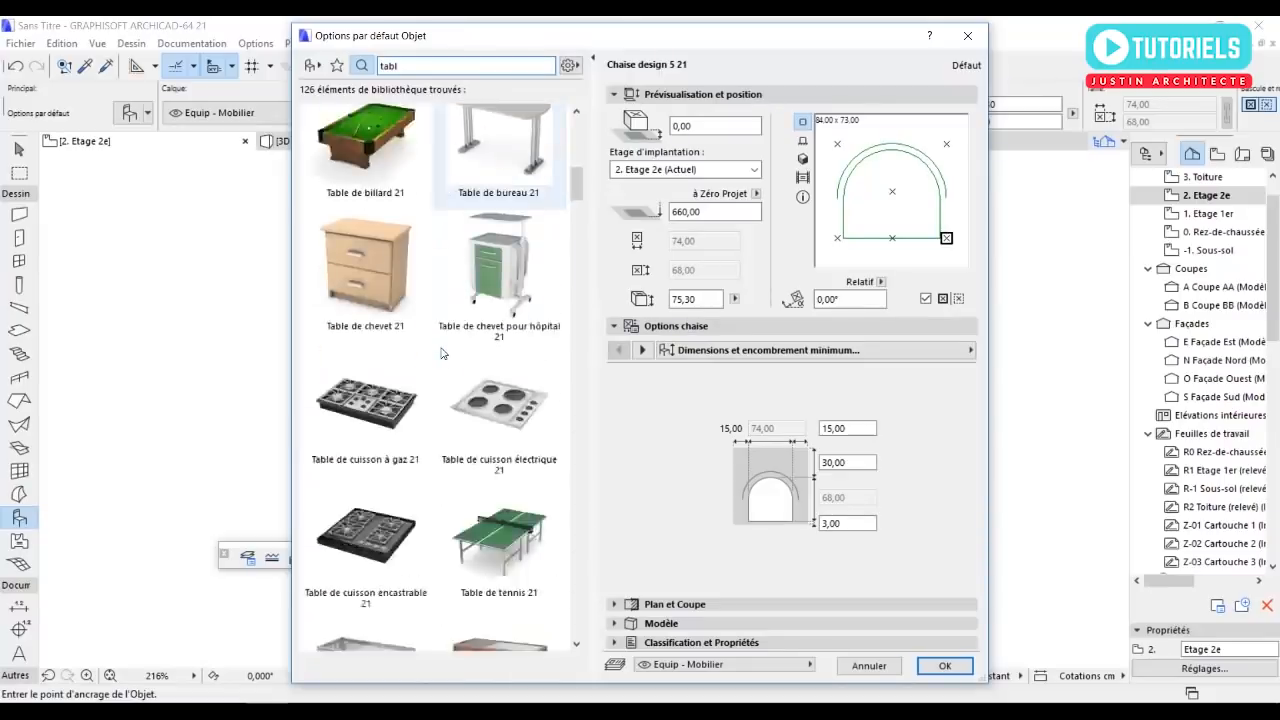
scroll(443, 353, "down", 5)
scroll(435, 320, "up", 8)
scroll(432, 303, "up", 3)
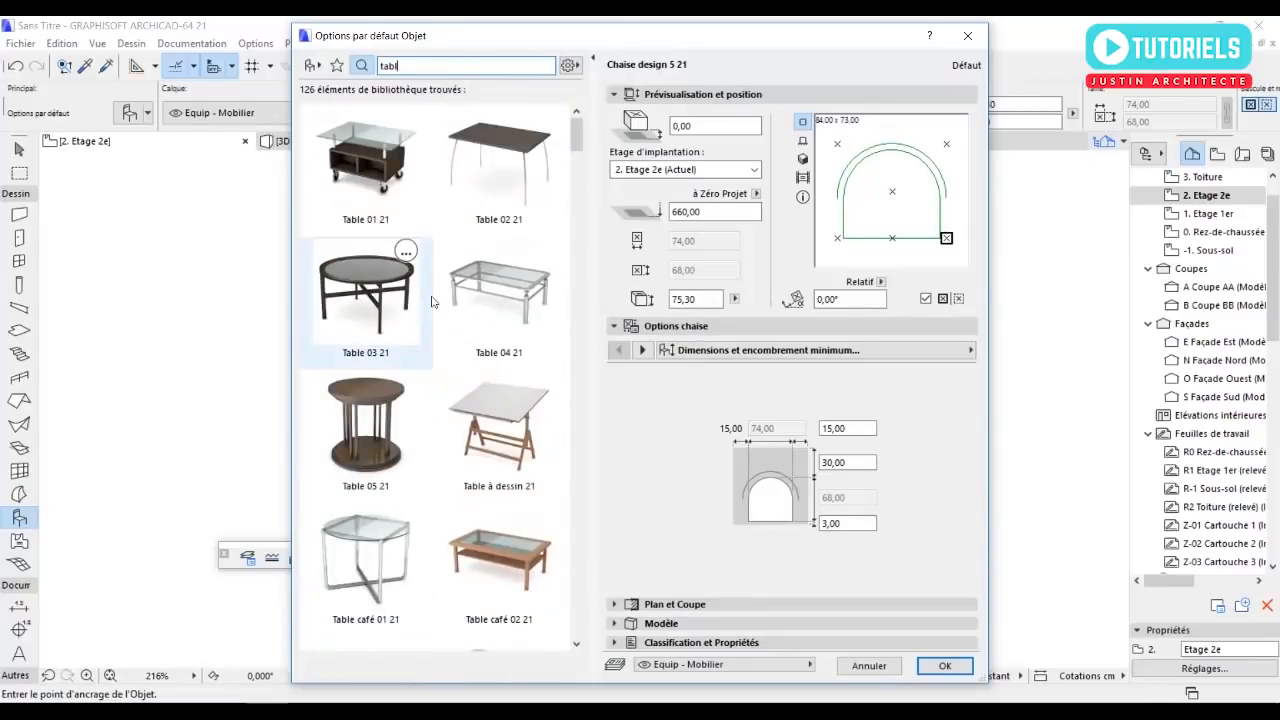
left_click(401, 303)
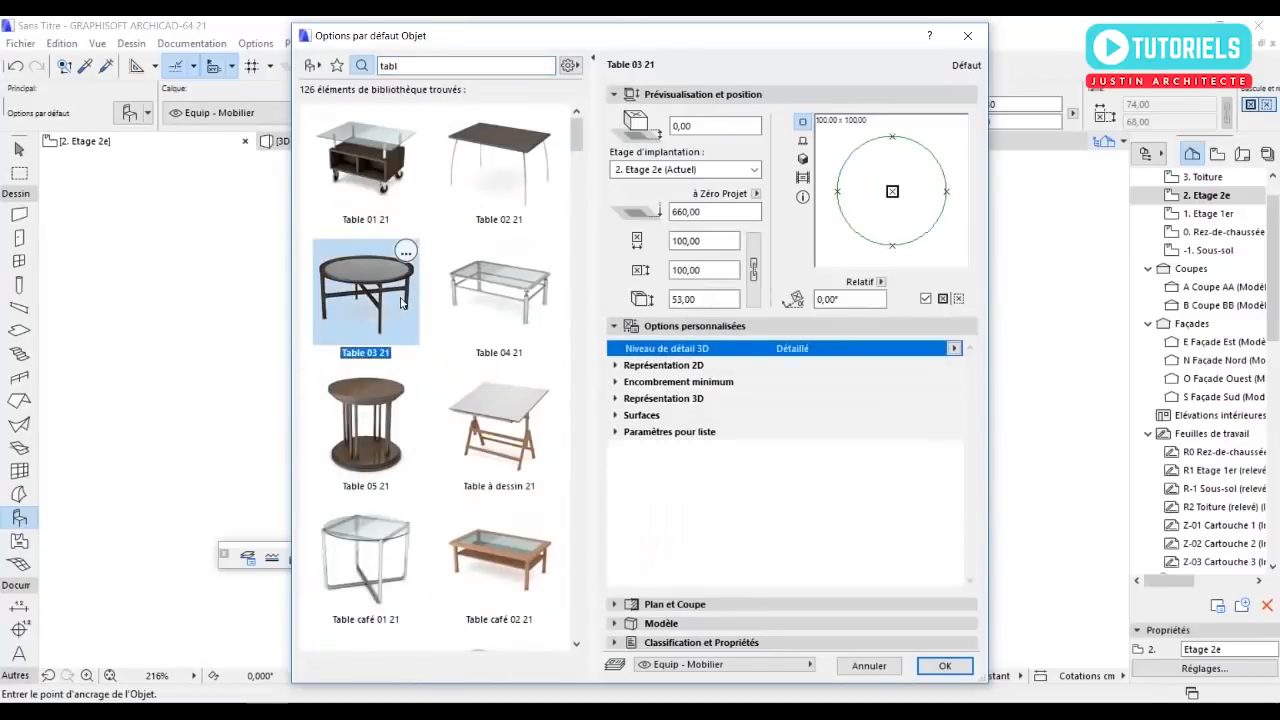
left_click(944, 665)
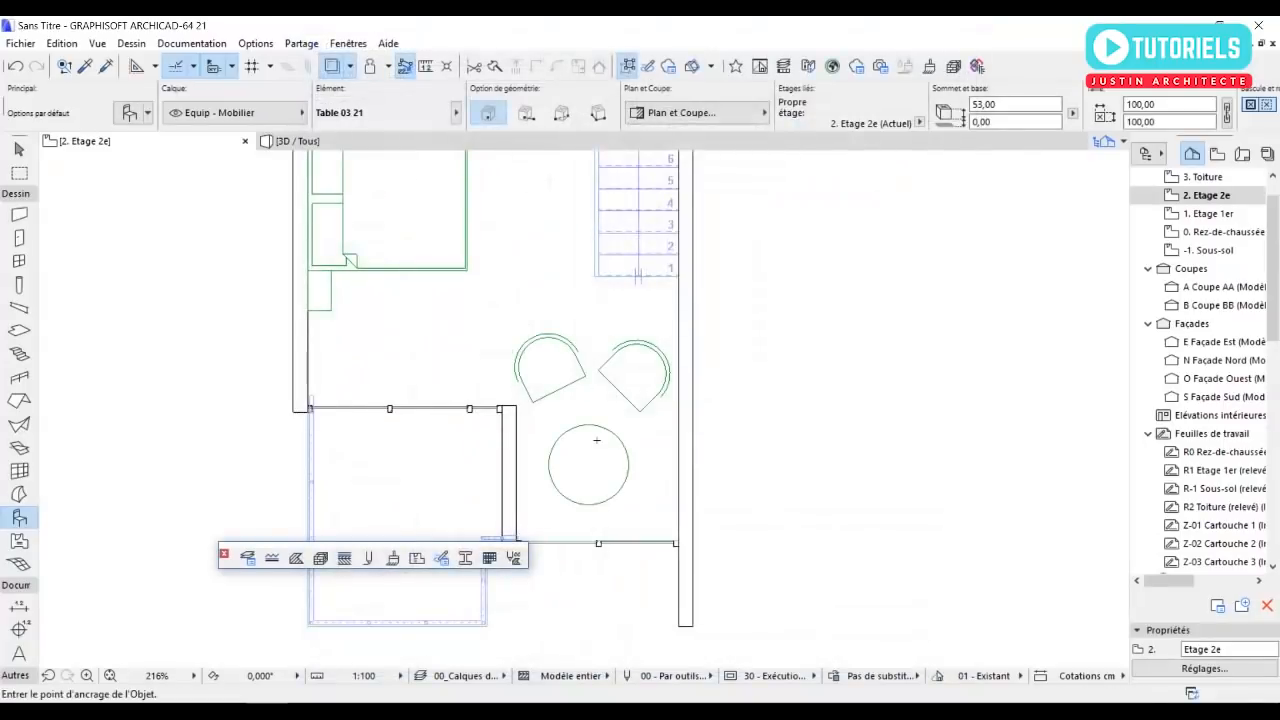
key("Escape")
Examine the furniture layout of the whole second floor in plan, including the seating corner near the balcony.
scroll(565, 443, "down", 4)
middle_click_drag(552, 392, 628, 461)
scroll(592, 376, "down", 1)
scroll(592, 376, "down", 1)
middle_click_drag(592, 376, 594, 419)
scroll(589, 313, "up", 1)
middle_click_drag(597, 325, 600, 297)
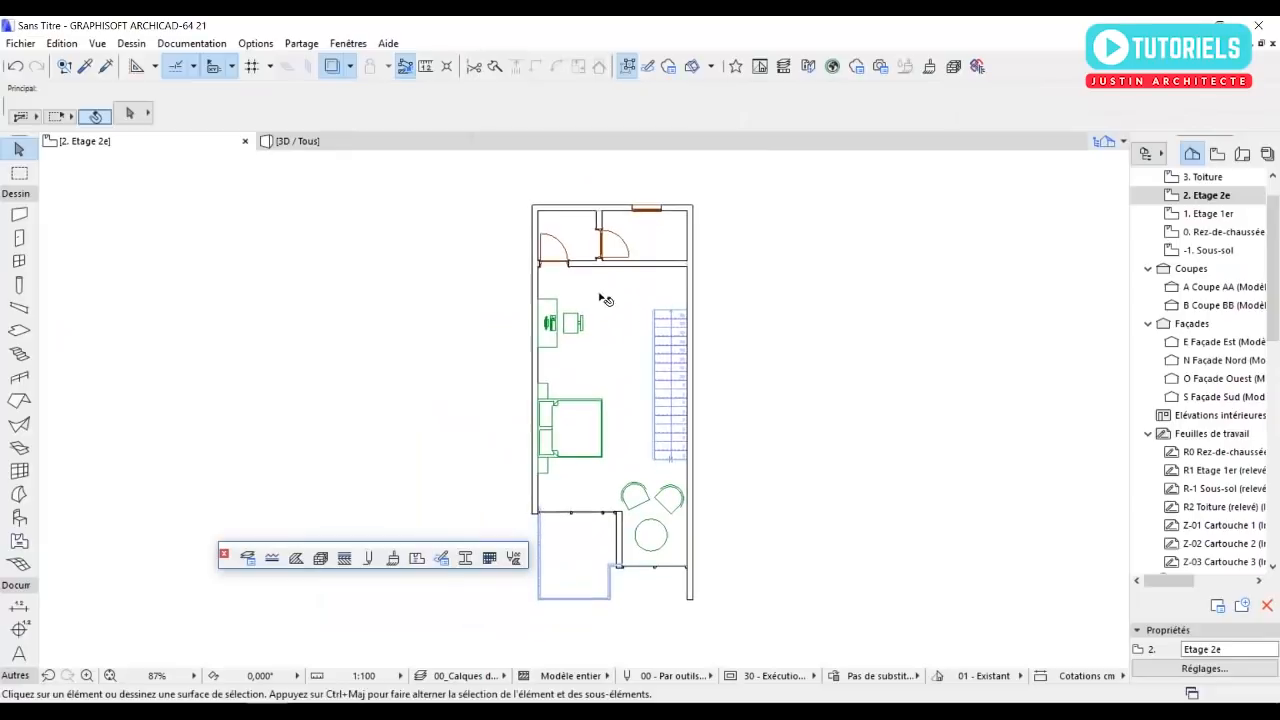
scroll(616, 396, "up", 4)
middle_click_drag(626, 500, 674, 481)
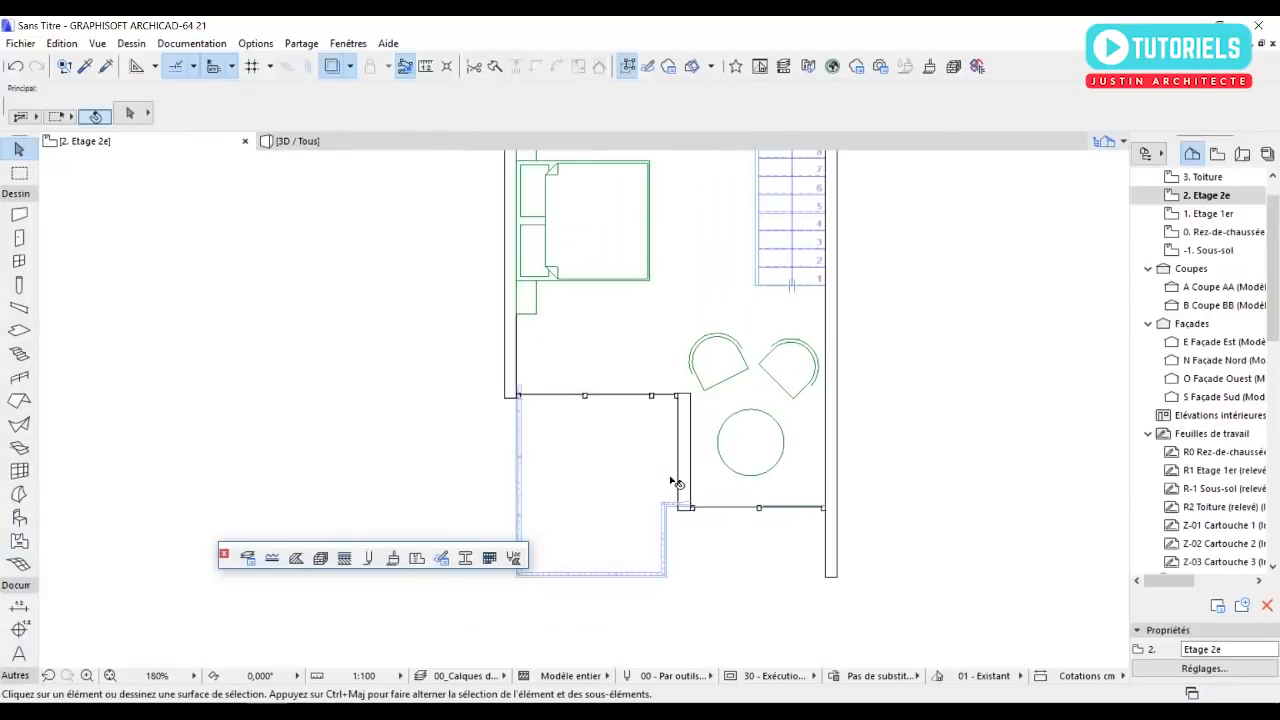
Inspect the house in the 3D view, checking the furnished upper floor, the balconies and the roof overhang.
left_click(297, 141)
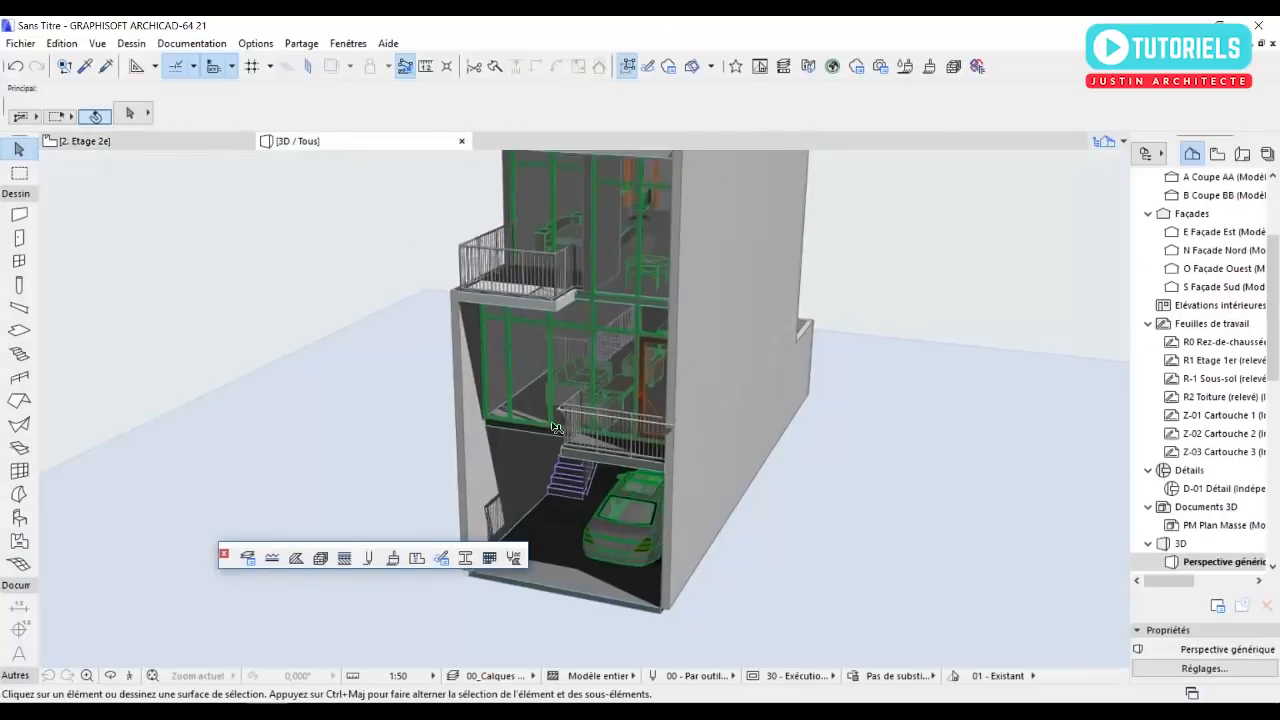
middle_click_drag(560, 402, 645, 420, "shift")
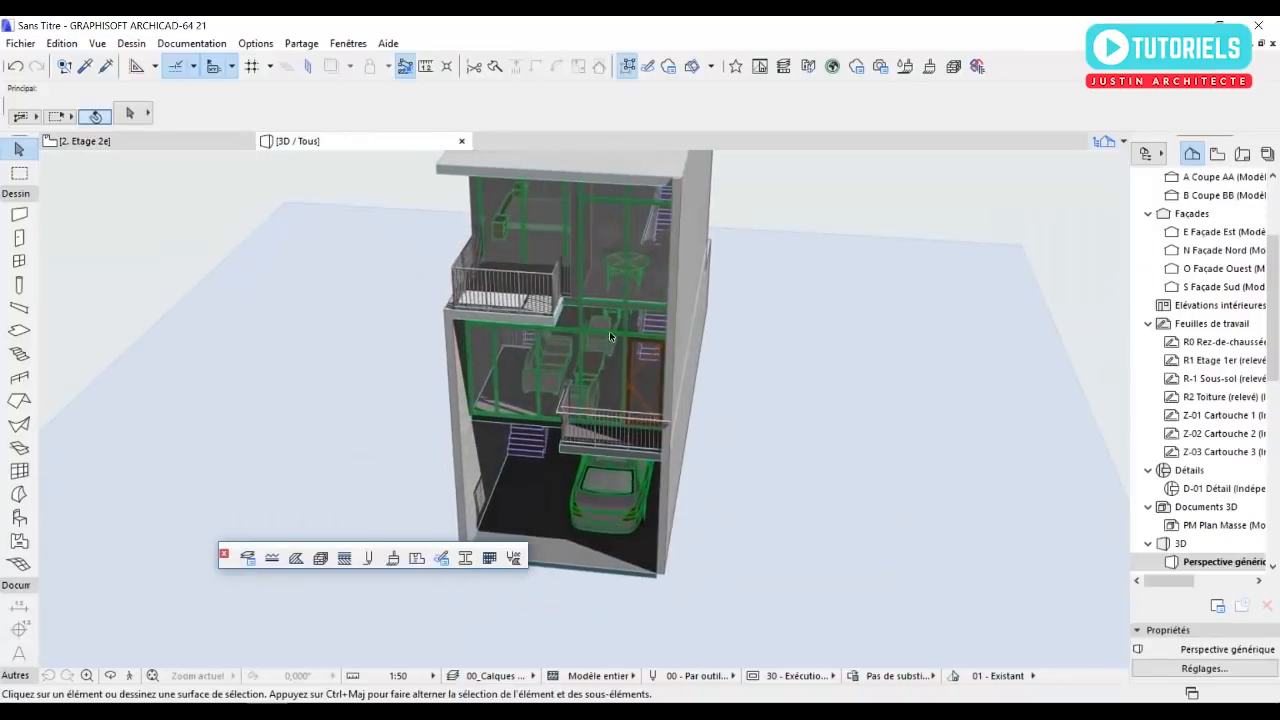
scroll(602, 298, "up", 2)
scroll(600, 300, "up", 2)
middle_click_drag(557, 303, 532, 240, "shift")
scroll(769, 391, "down", 8)
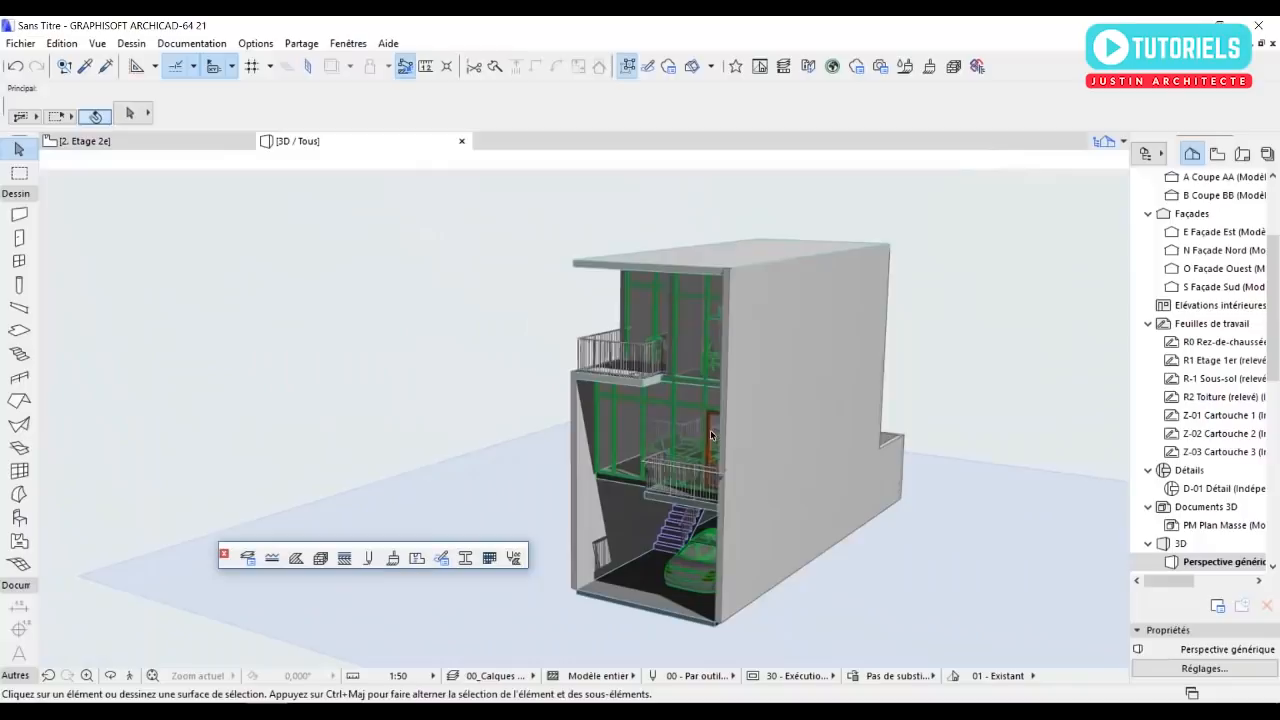
middle_click_drag(748, 402, 885, 392, "shift")
scroll(651, 450, "up", 2)
middle_click_drag(651, 457, 794, 547)
Return to the floor plan and open the 3. Toiture storey.
key("F2")
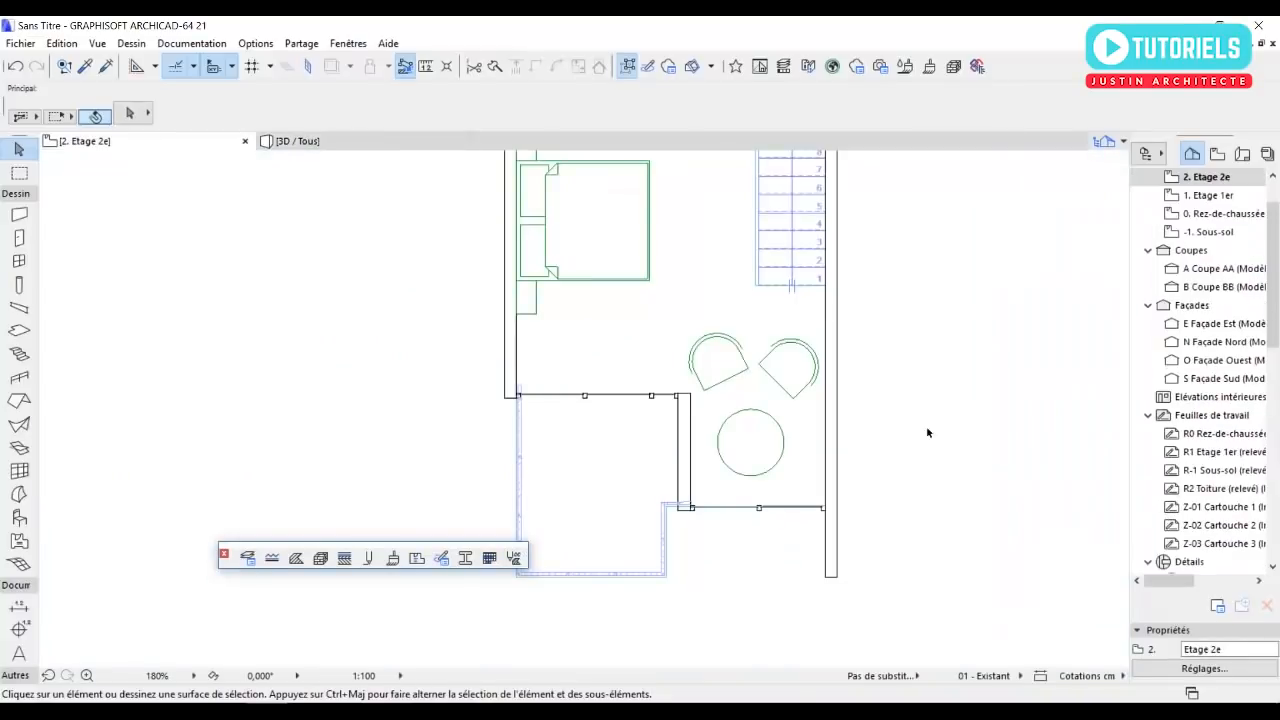
scroll(1213, 200, "up", 2)
left_click(1213, 215)
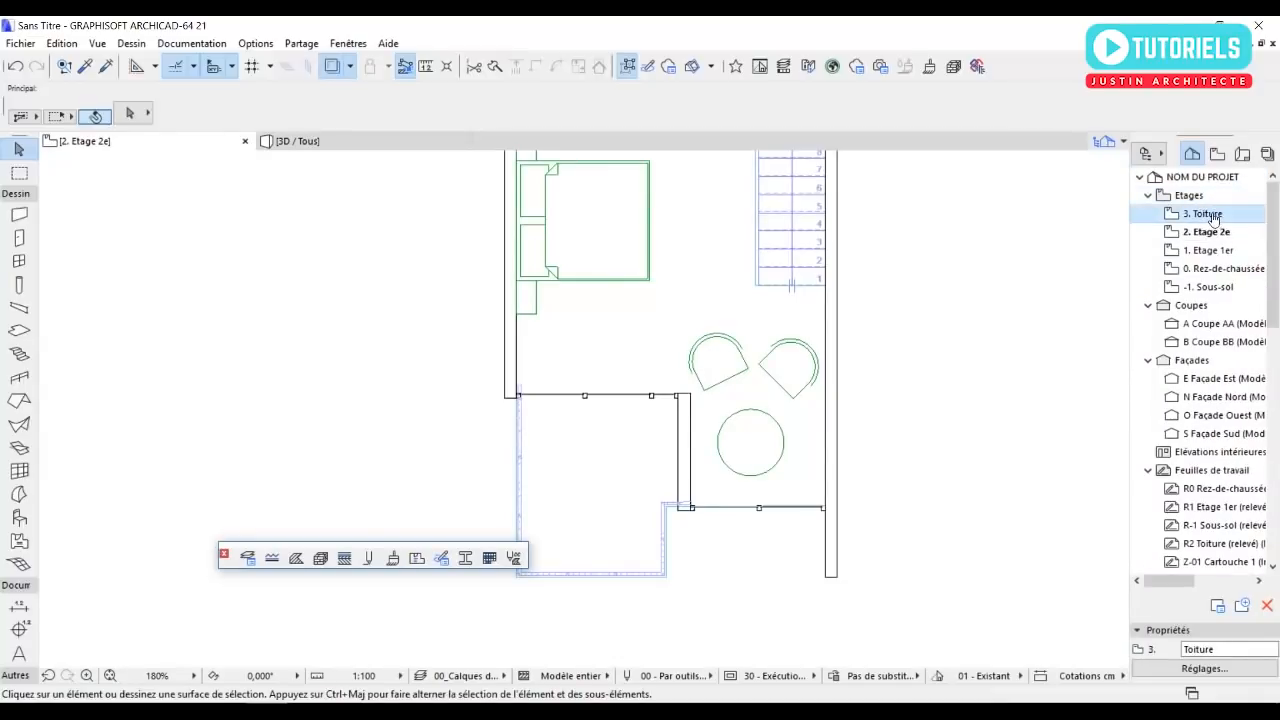
double_click(1205, 213)
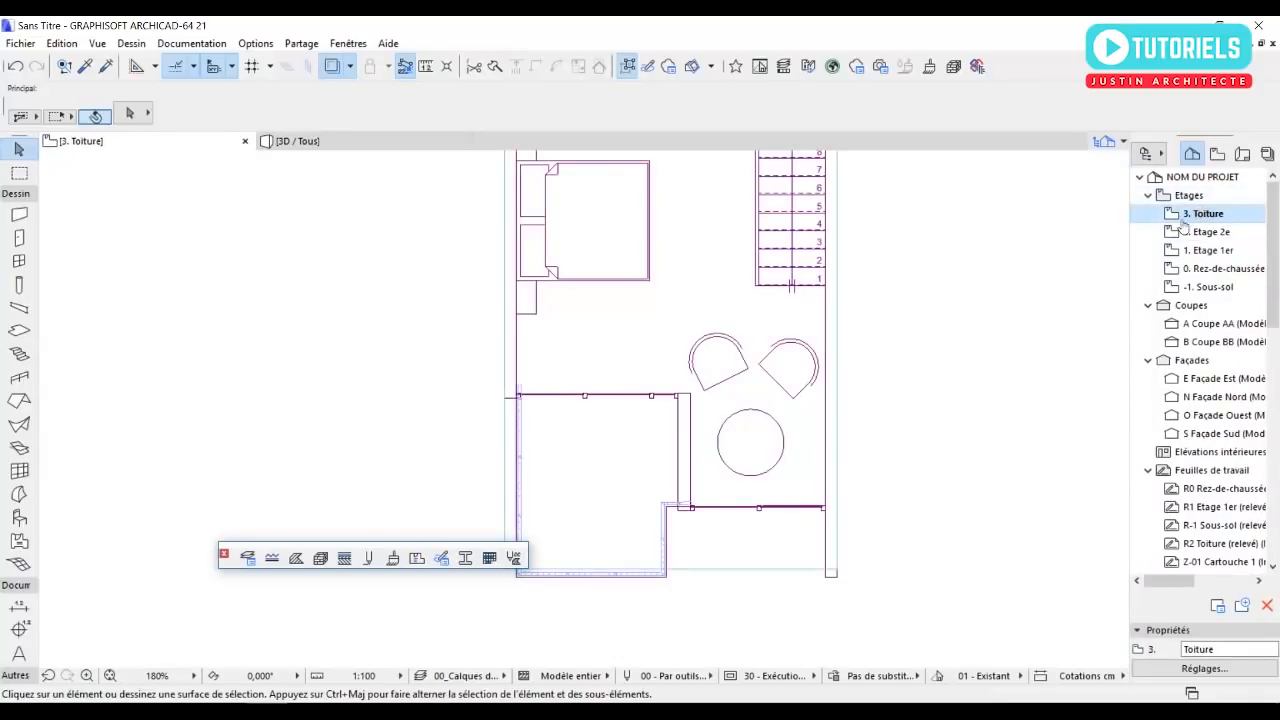
Reposition the roof slab's two south corners so its front edge aligns with the outer end of the side wall.
scroll(790, 585, "up", 5)
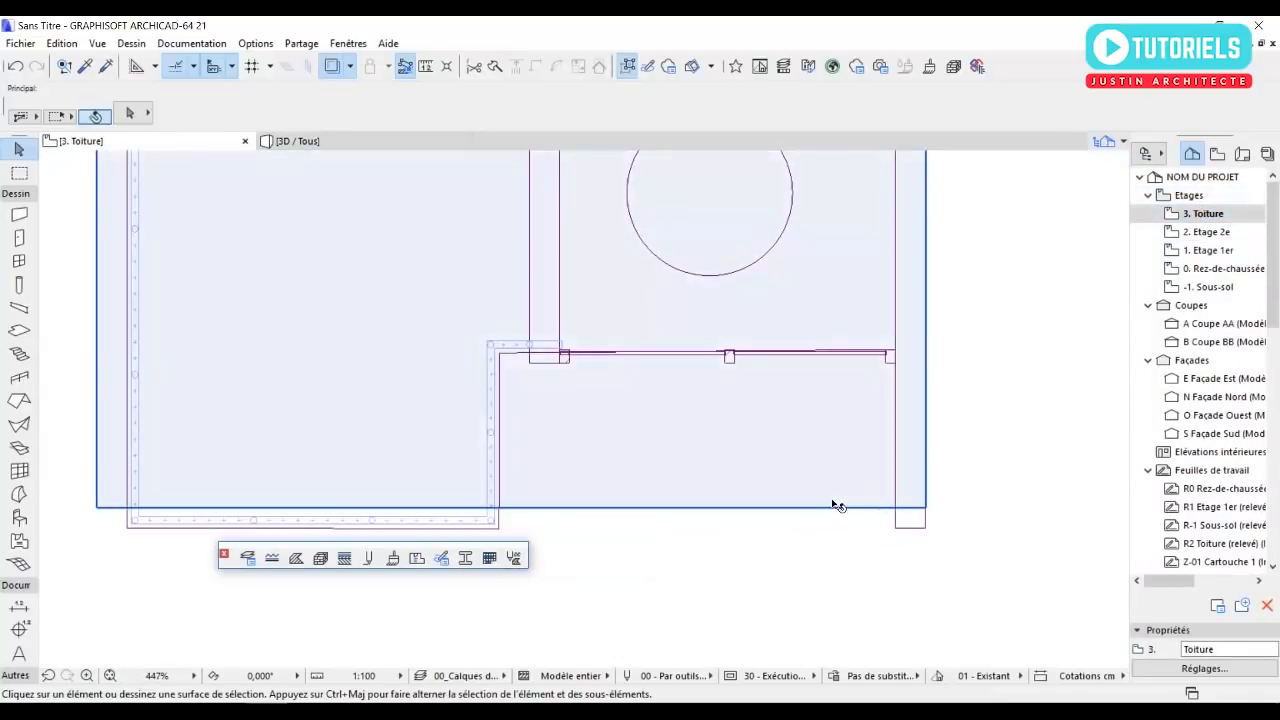
left_click(834, 507)
left_click(926, 510)
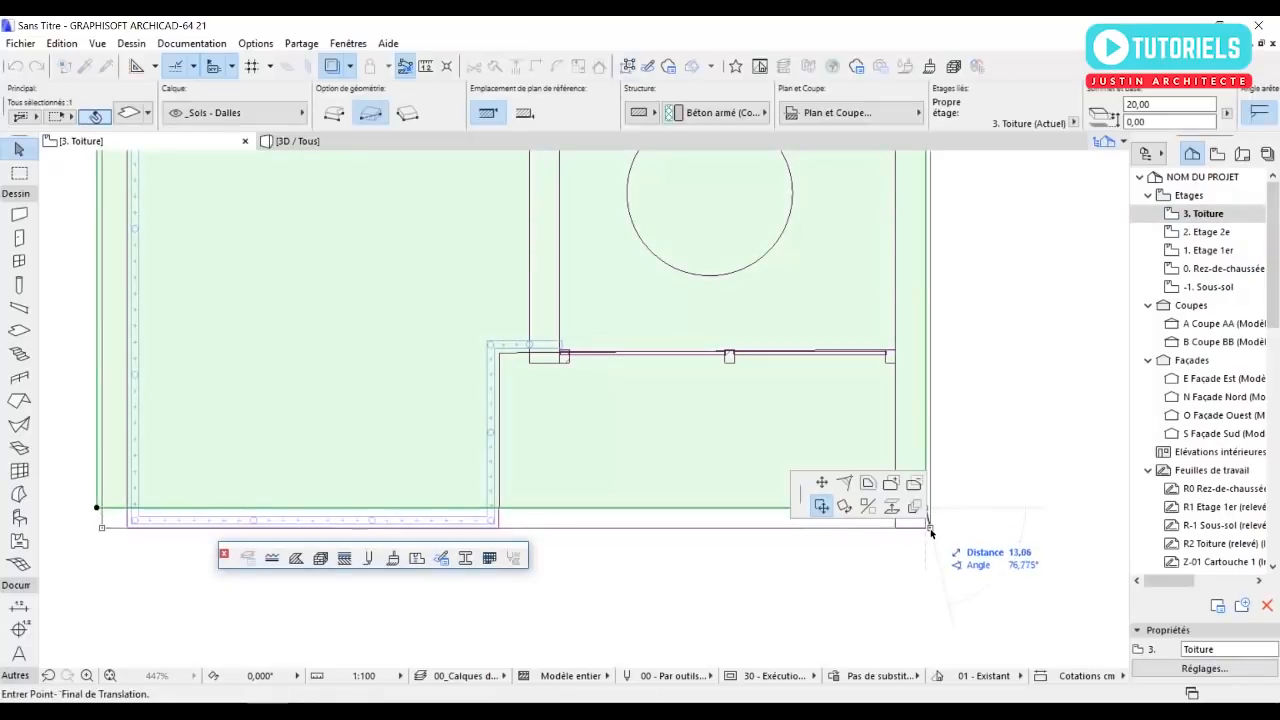
left_click(822, 484)
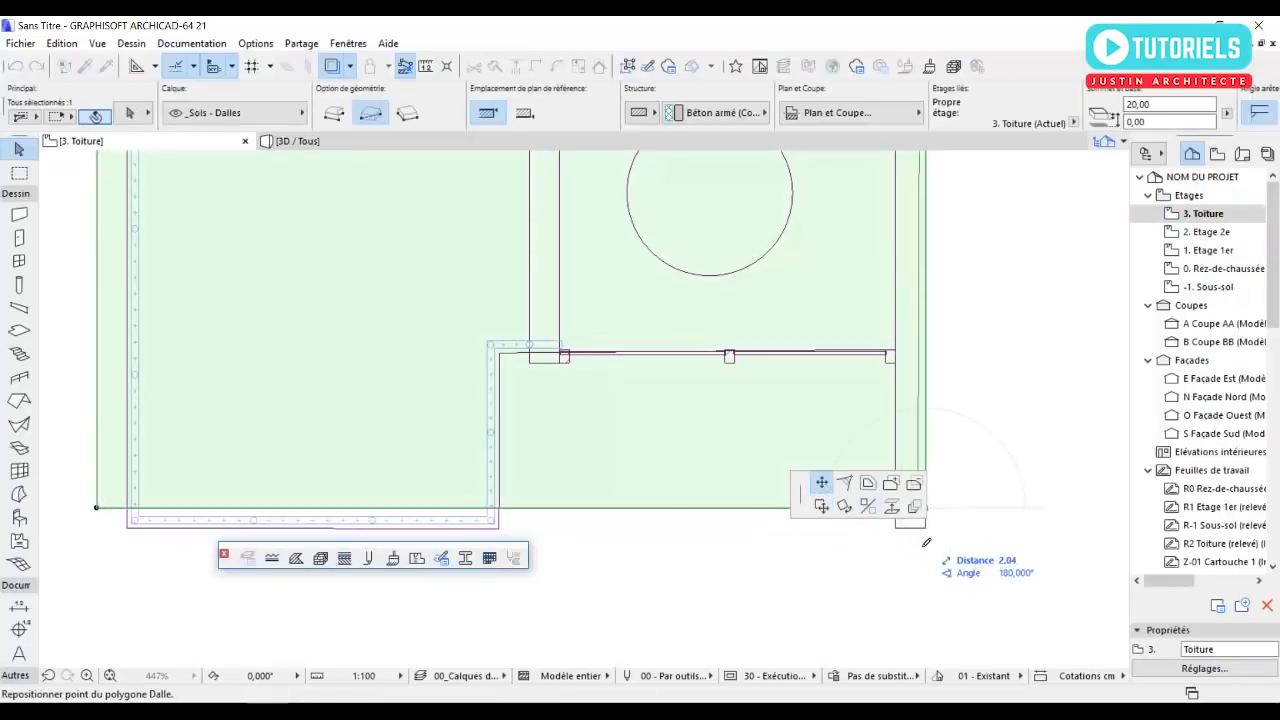
middle_click_drag(943, 505, 986, 294)
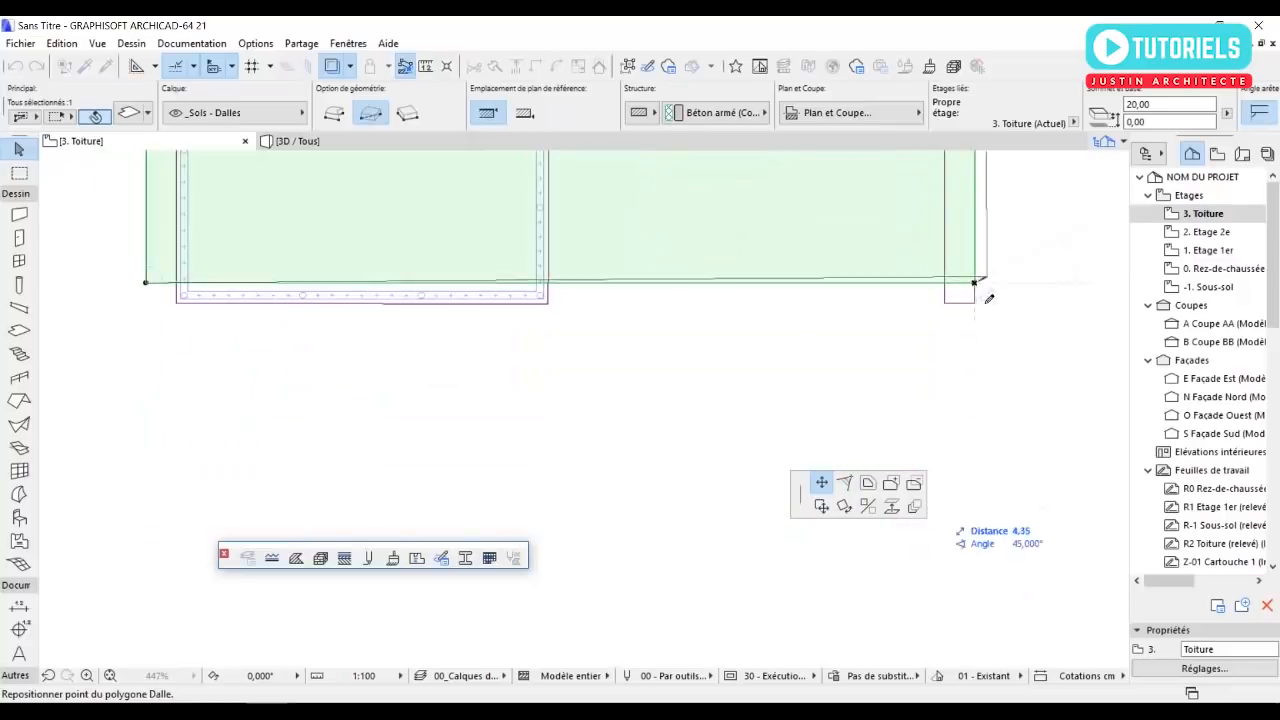
left_click(980, 310)
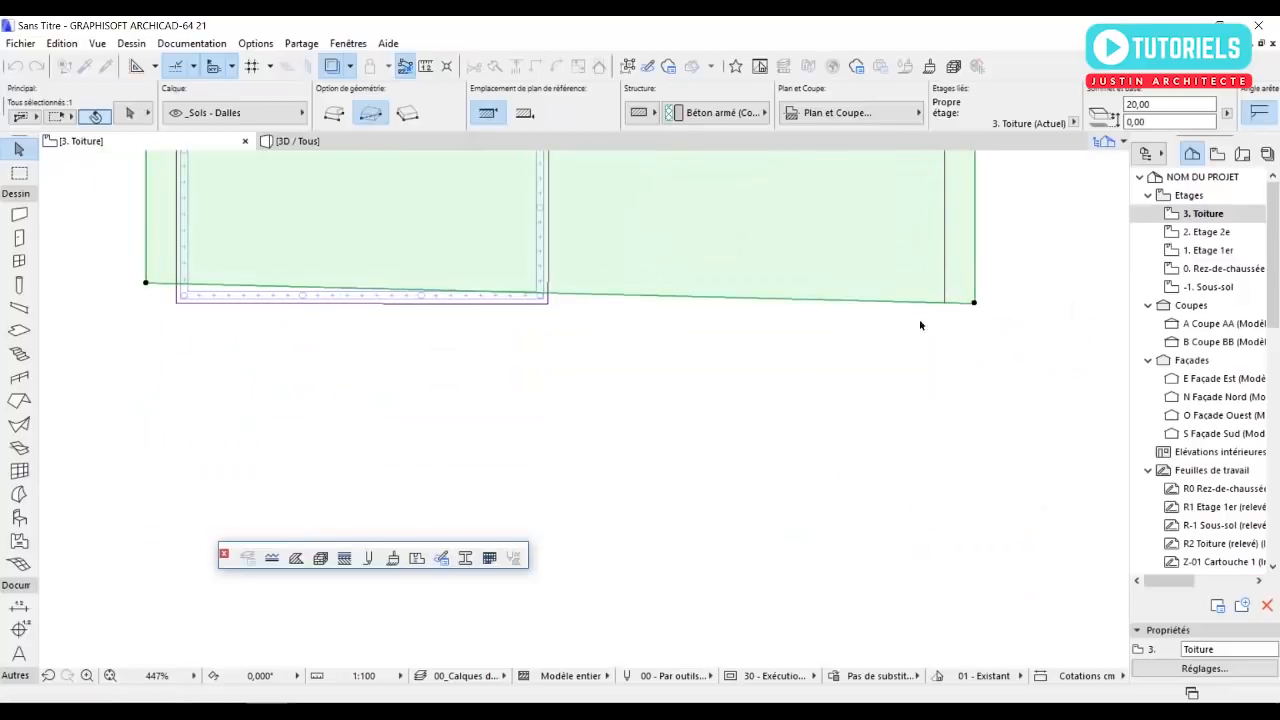
left_click(146, 284)
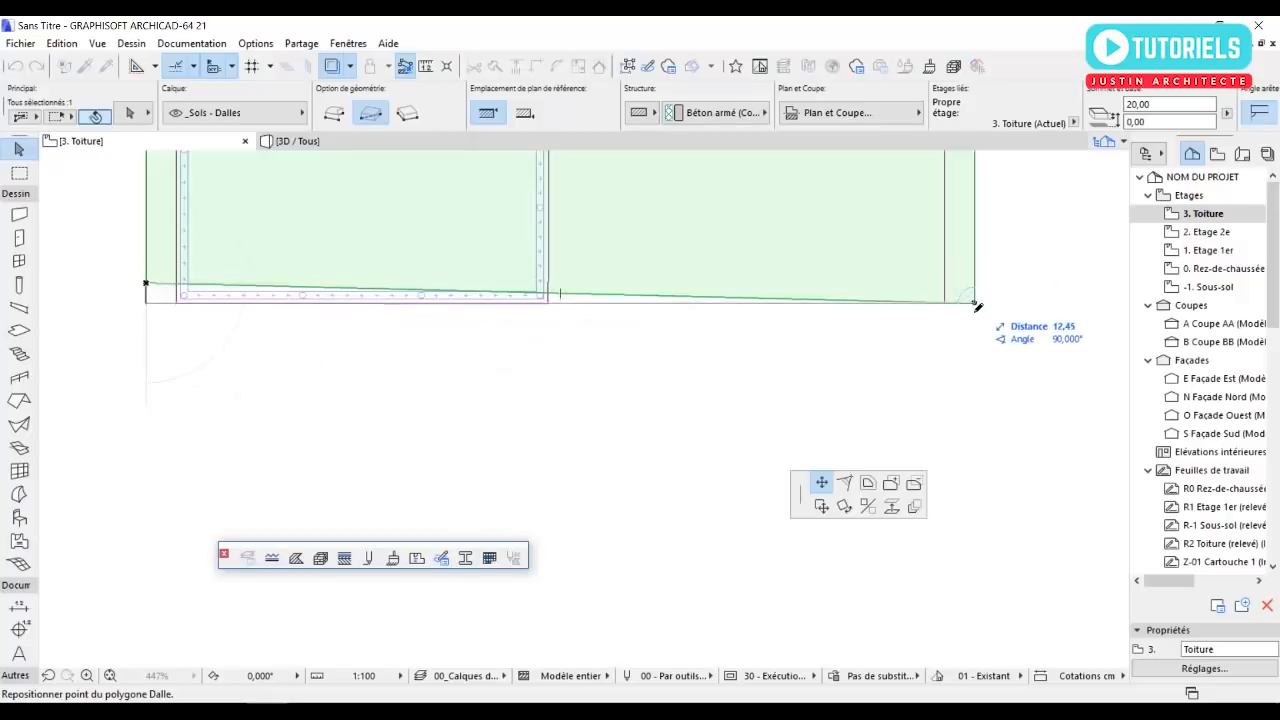
left_click(975, 303)
left_click(731, 508)
Select the first-floor slab in the 3D view and open its settings.
key("F3")
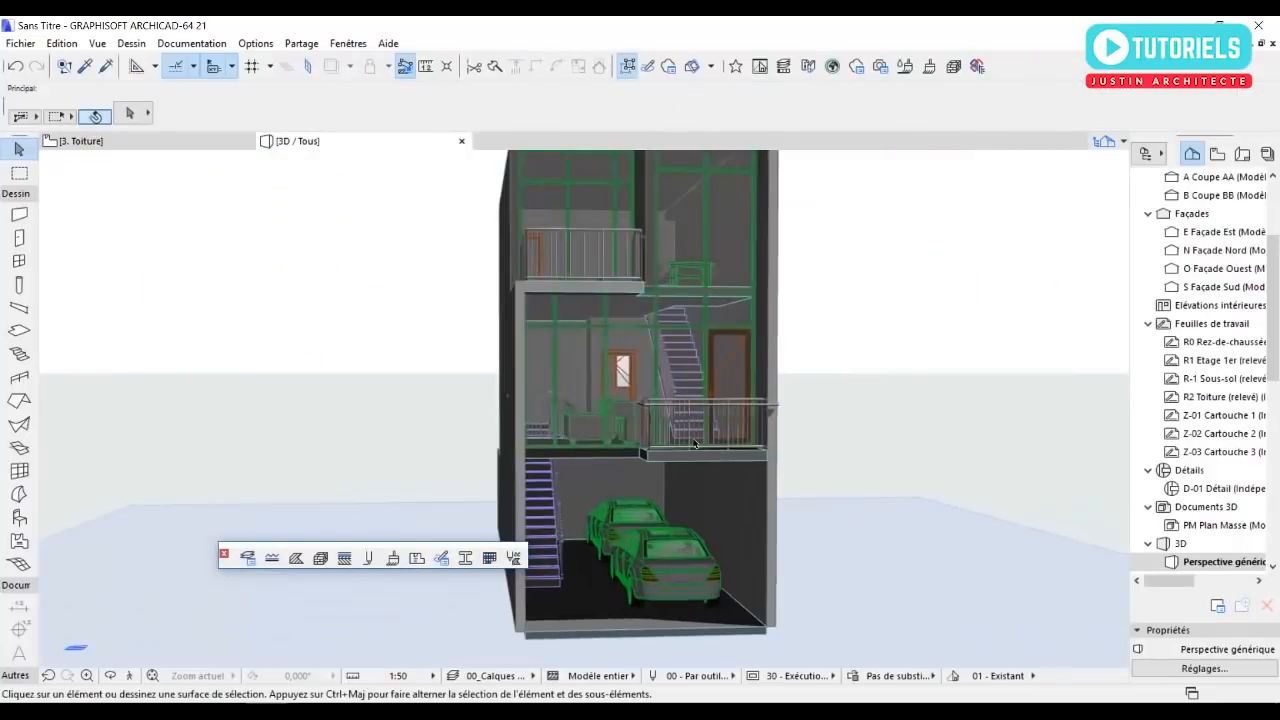
scroll(652, 467, "up", 5)
left_click(652, 467)
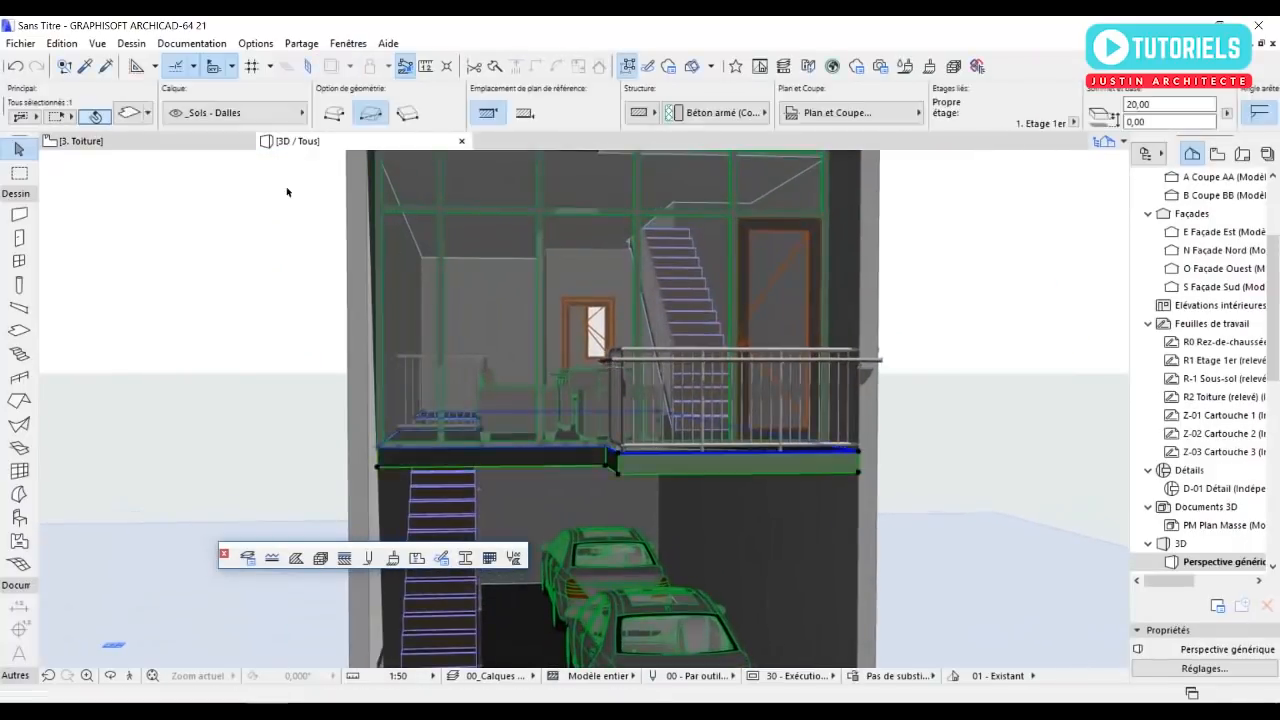
left_click(128, 113)
Override the first-floor slab's top surface with Peinture - Blanc brillant.
left_click(563, 490)
left_click(569, 473)
left_click(776, 427)
scroll(776, 427, "down", 2)
scroll(776, 427, "down", 2)
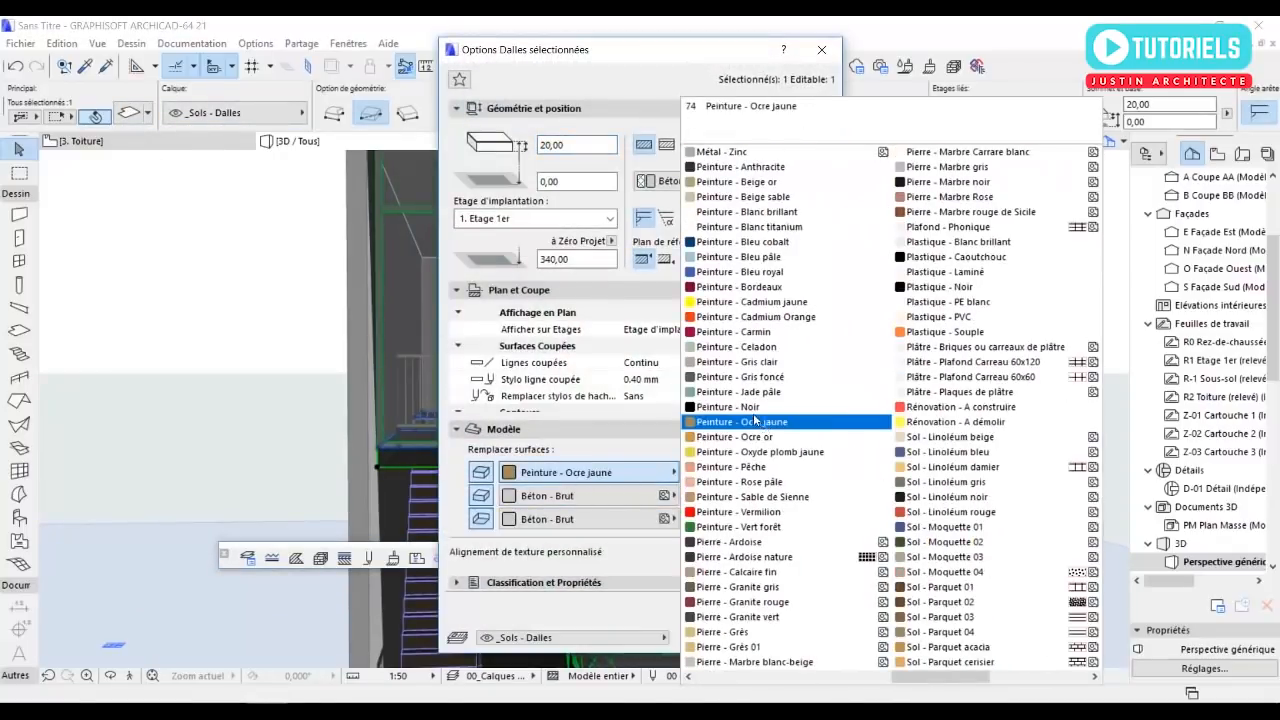
left_click(727, 217)
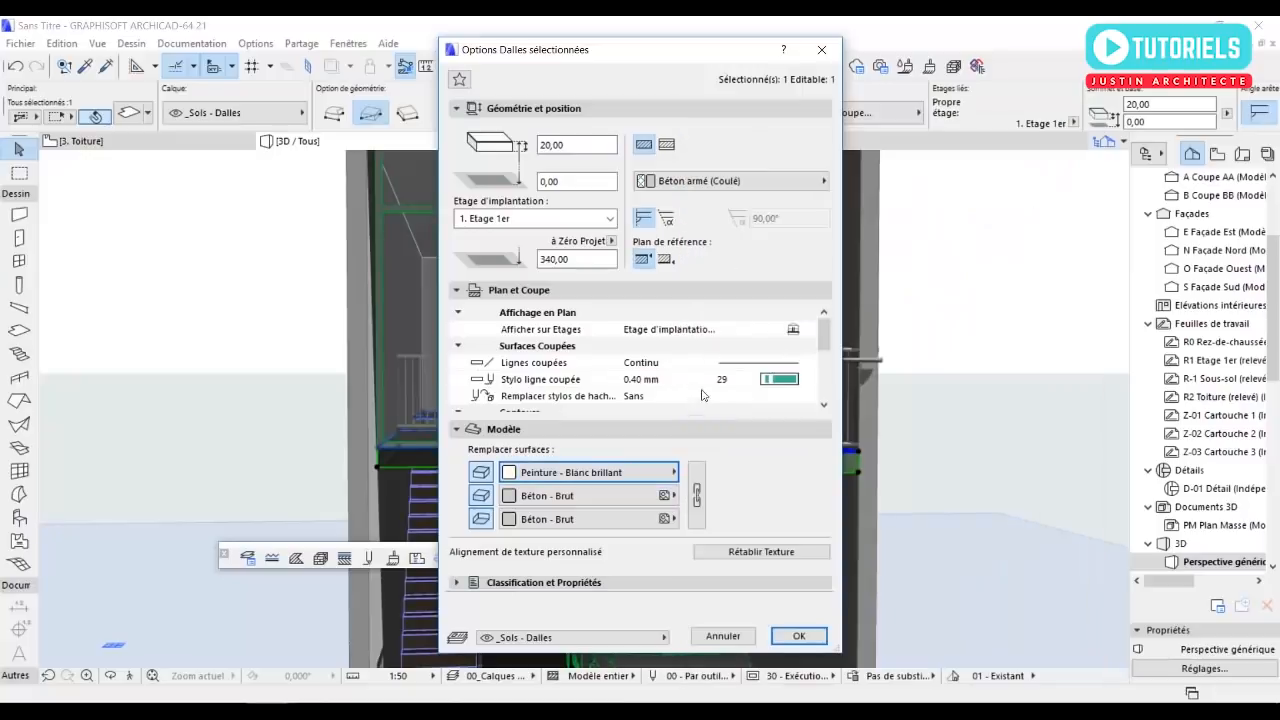
Set the slab's top surface to Enduit - Blanc nature, link the surface overrides together and apply the settings.
left_click(651, 467)
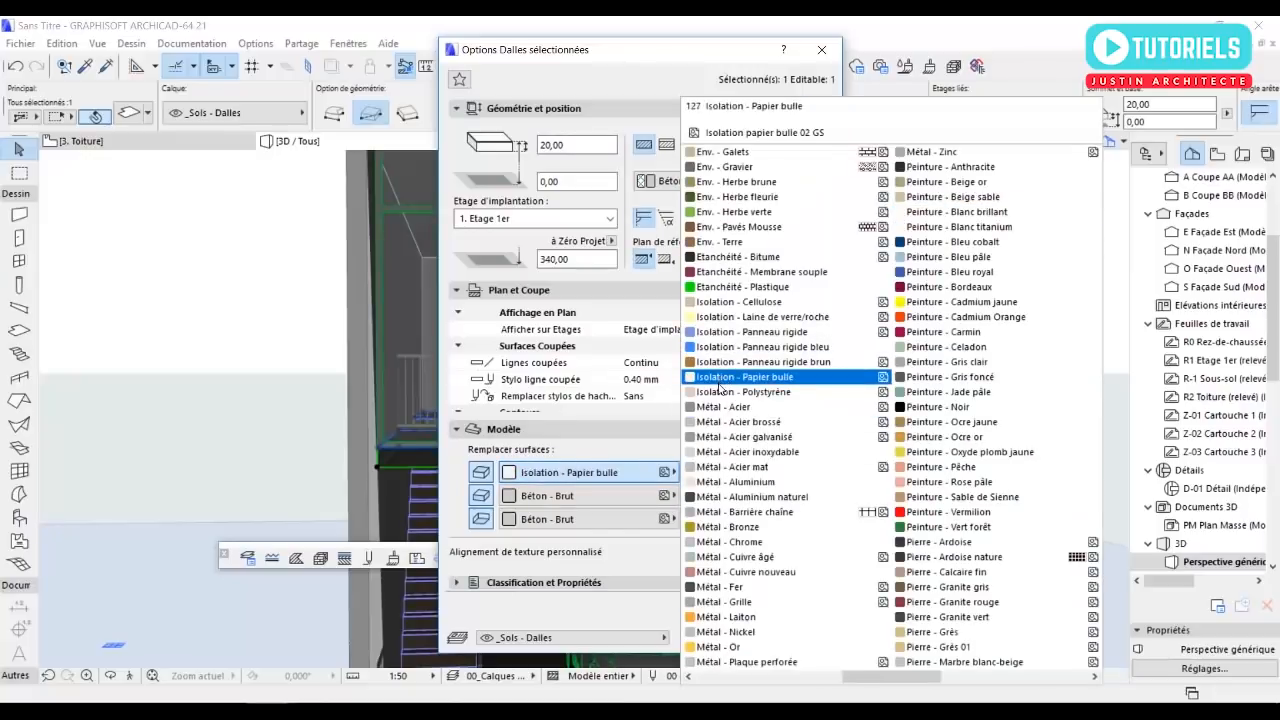
scroll(722, 380, "up", 1)
scroll(722, 380, "up", 2)
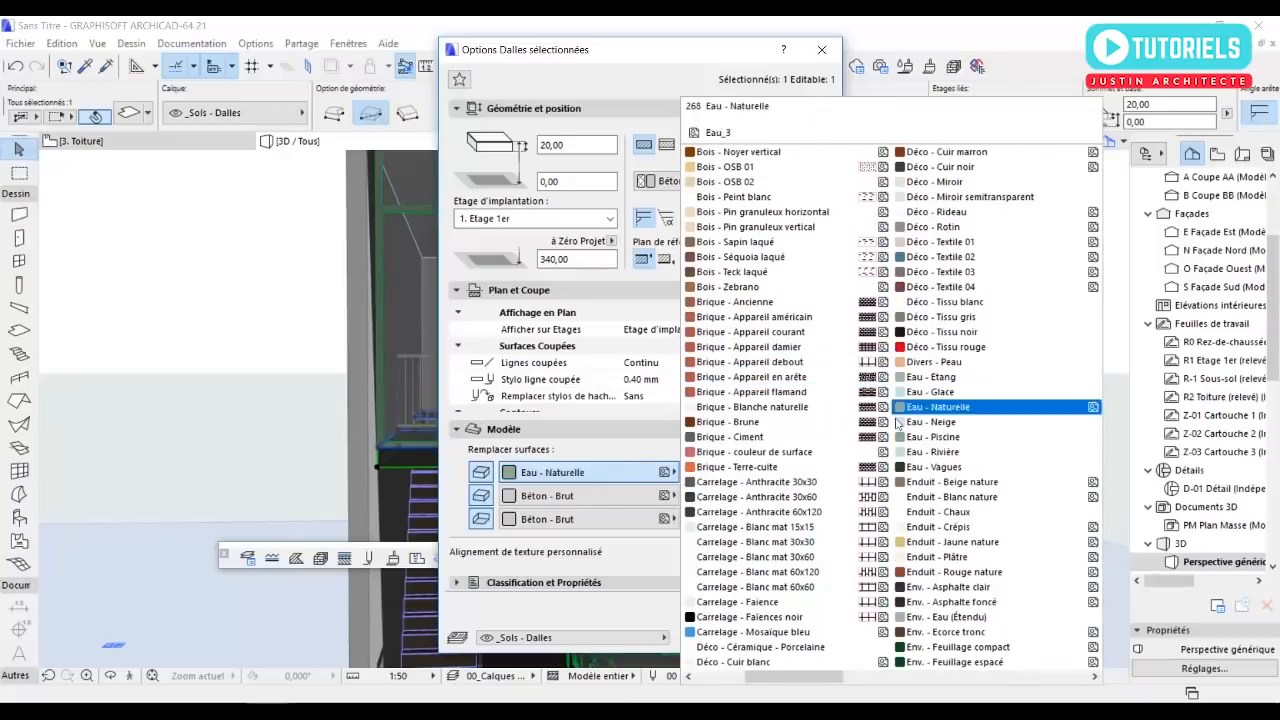
left_click(941, 503)
left_click(697, 494)
left_click(795, 636)
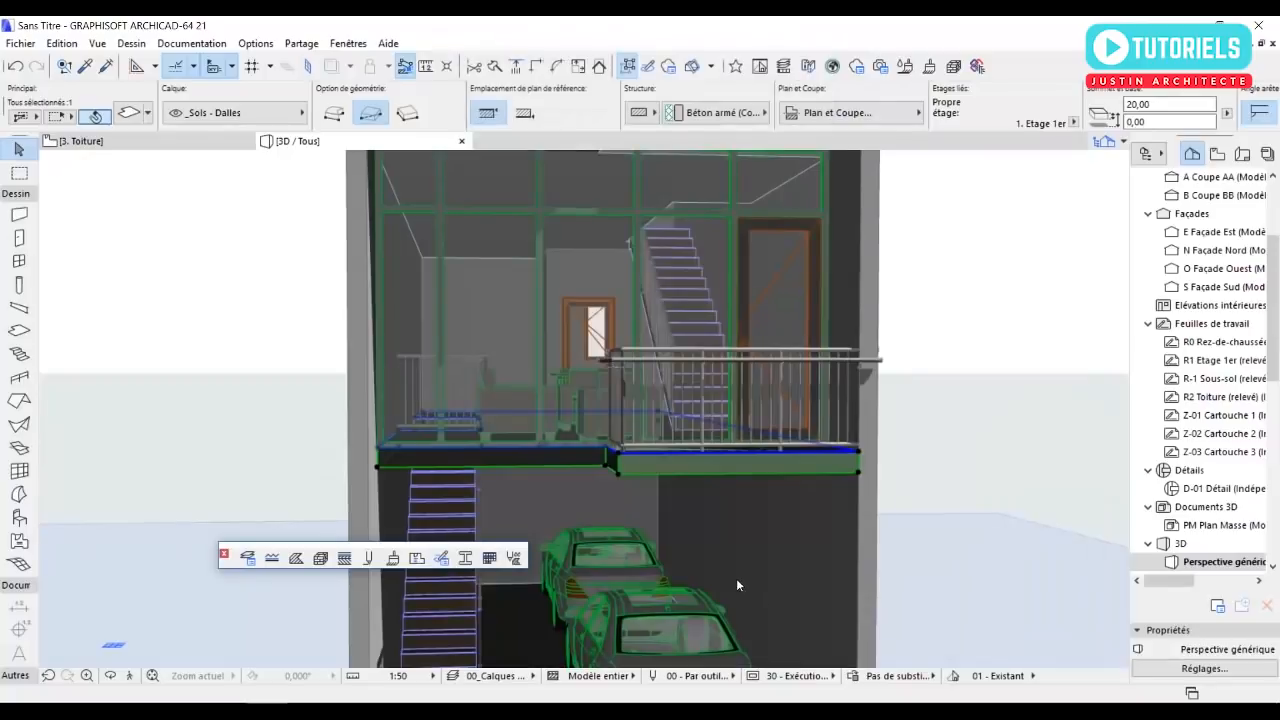
Examine the whole house in 3D from several angles and compare its front with the reference photo 1.jpg.
scroll(630, 503, "down", 5)
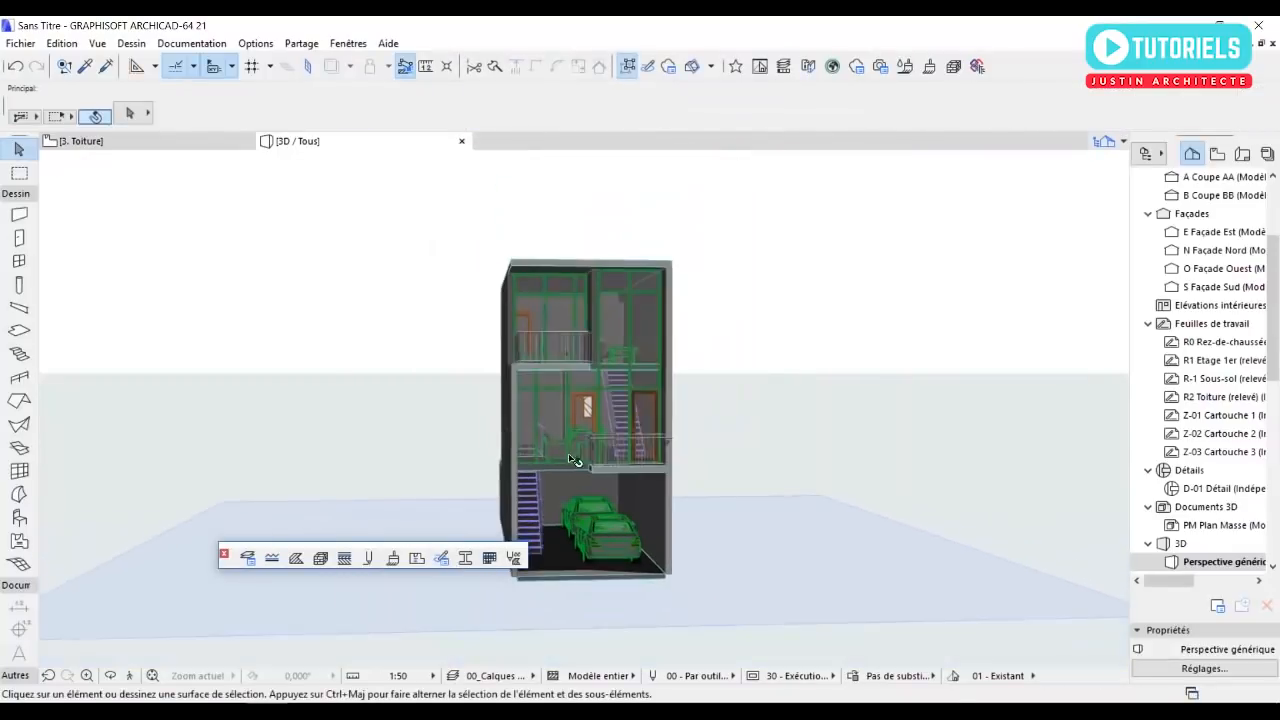
scroll(578, 398, "up", 3)
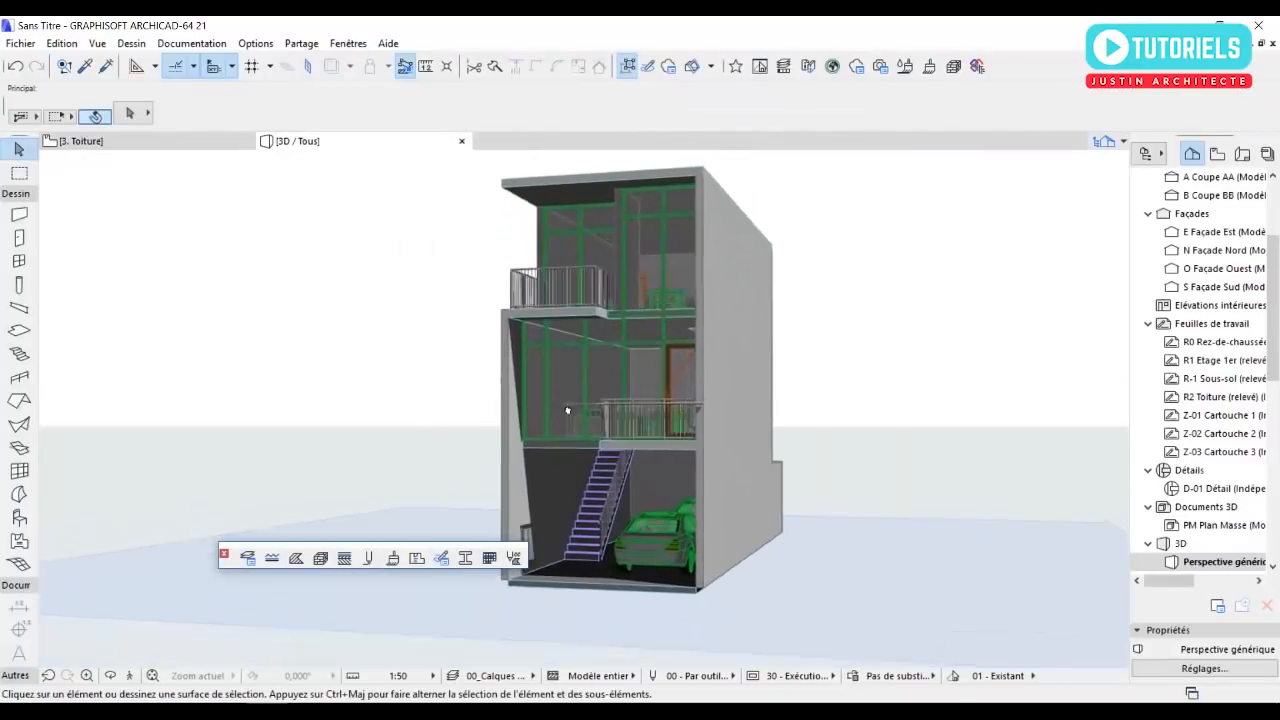
scroll(482, 380, "up", 1)
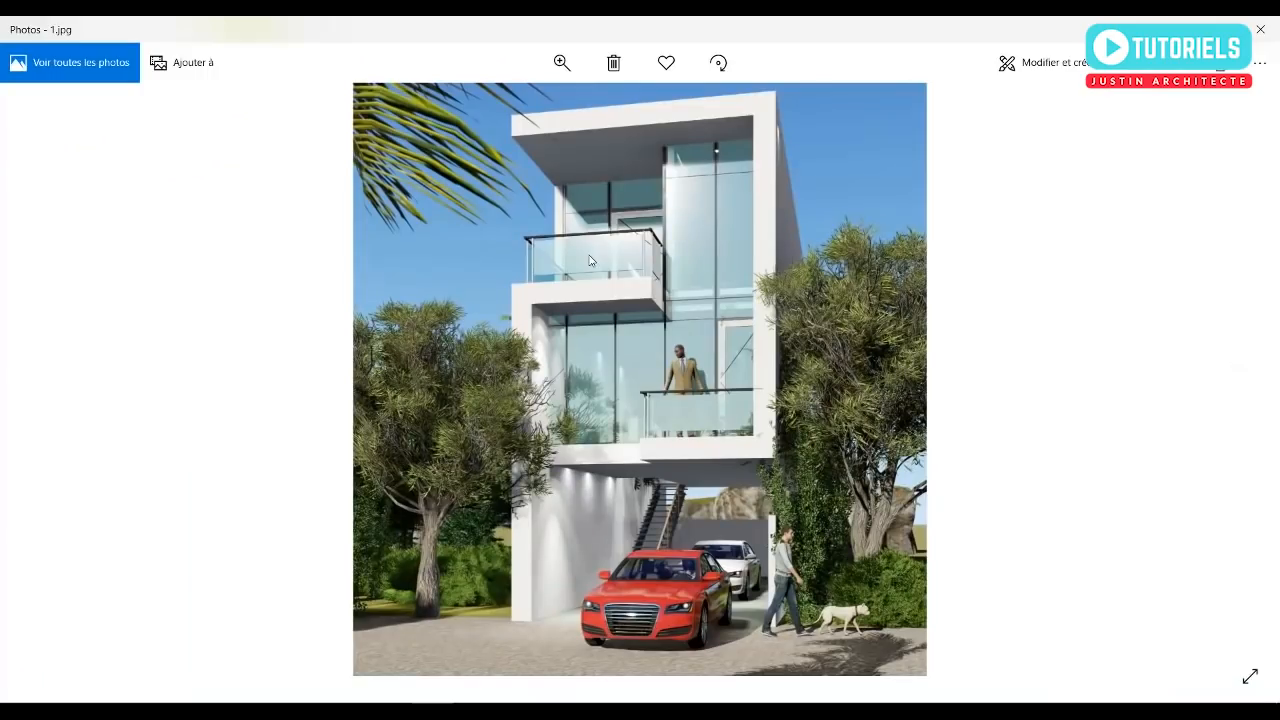
key("Right")
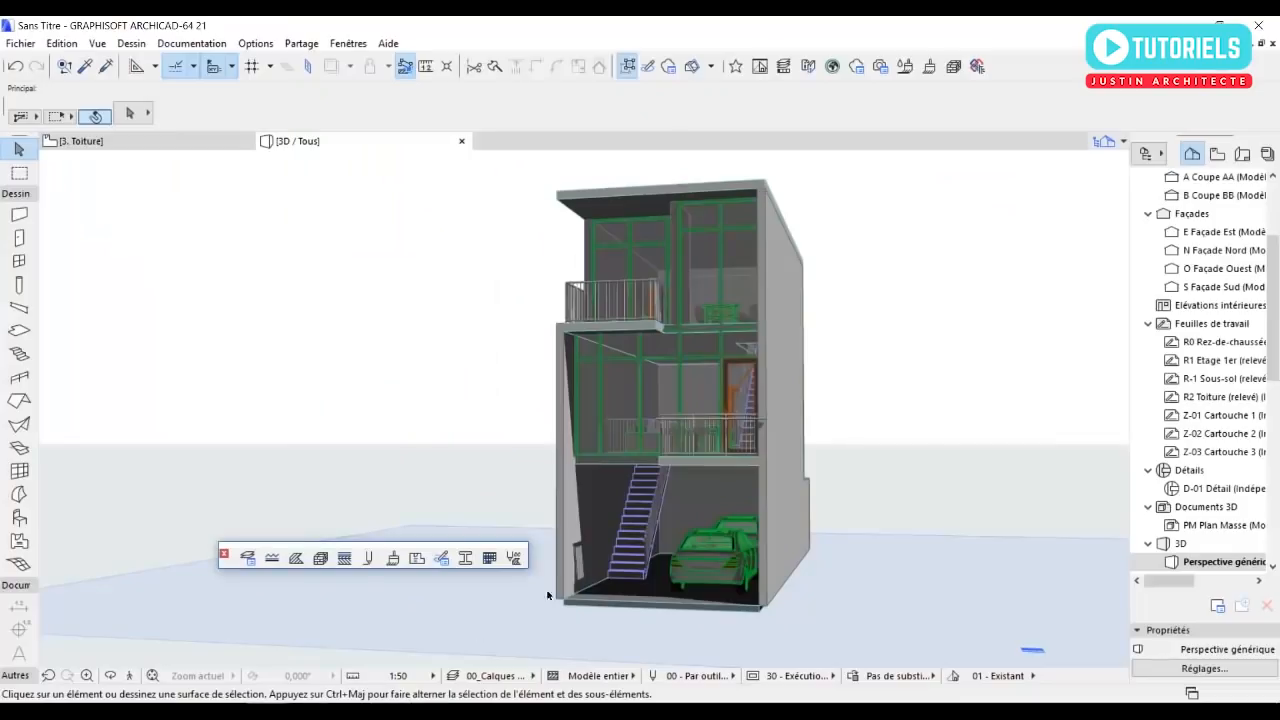
mouse_move(596, 510)
scroll(515, 438, "up", 2)
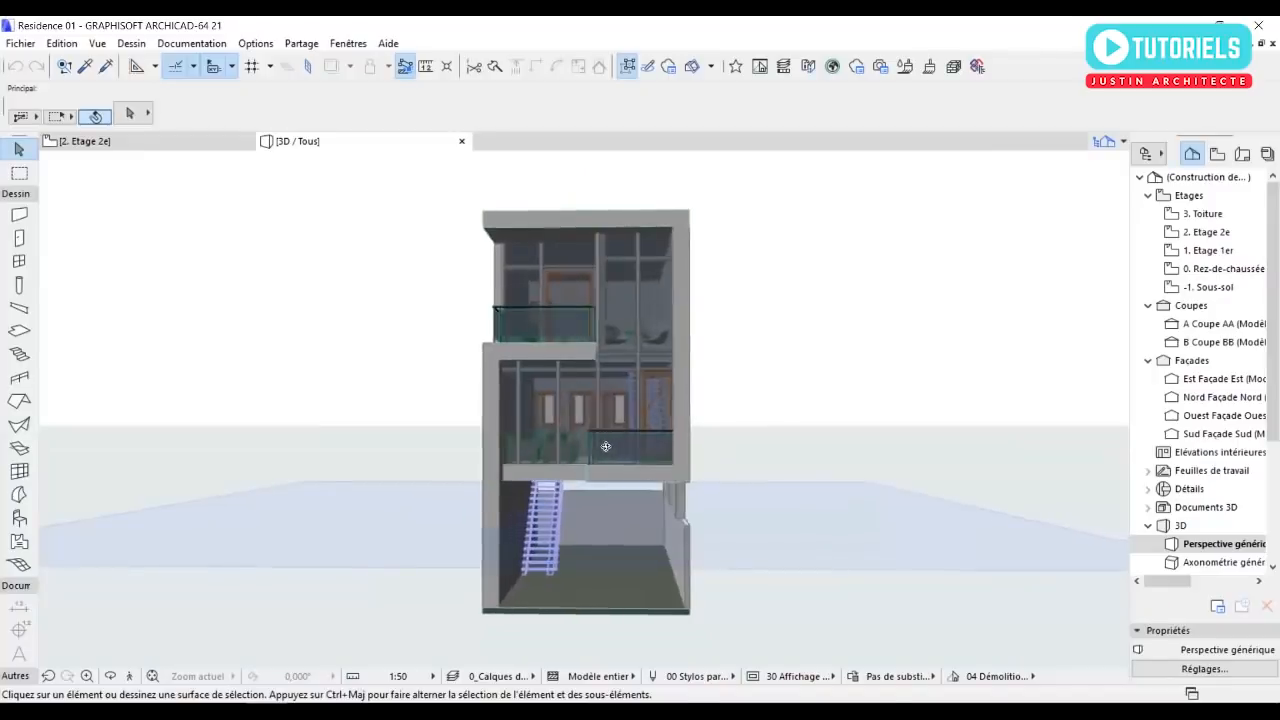
middle_click_drag(600, 500, 1122, 356, "shift")
scroll(641, 488, "up", 1)
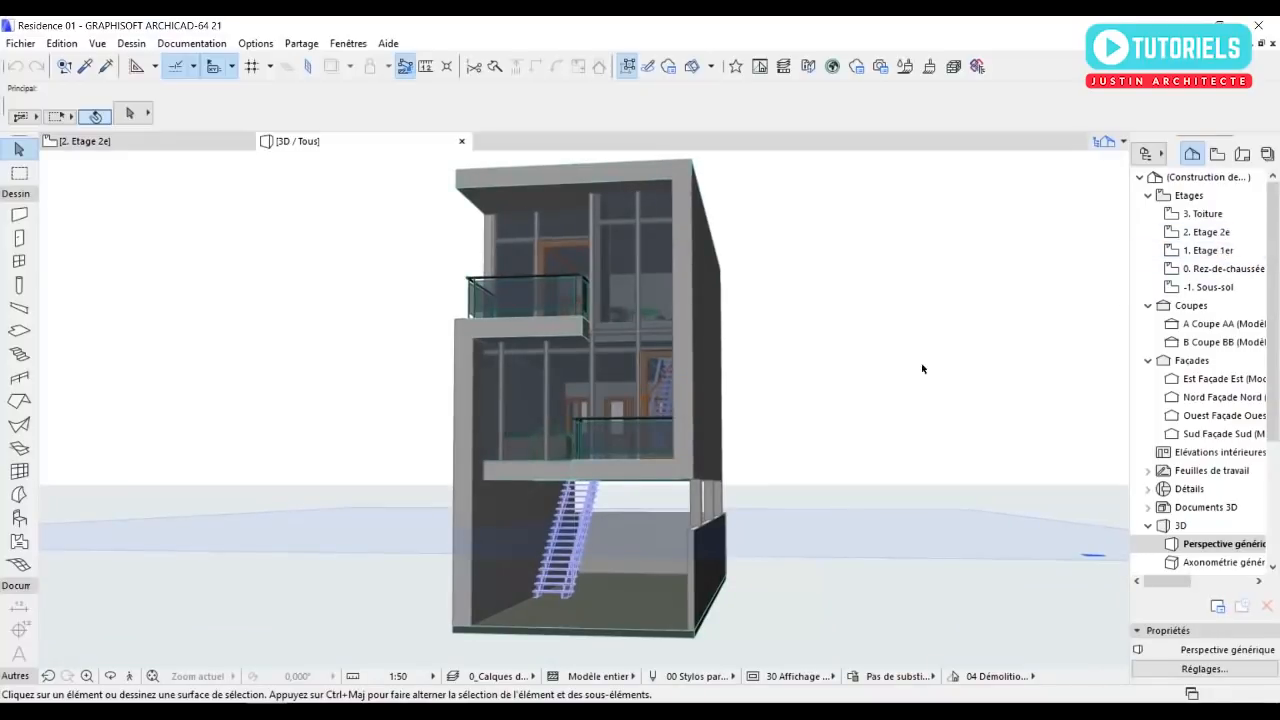
Inspect the front facade, glass balconies and open ground floor of the Residence 01 model in 3D.
middle_click_drag(563, 277, 645, 263, "shift")
scroll(543, 484, "up", 2)
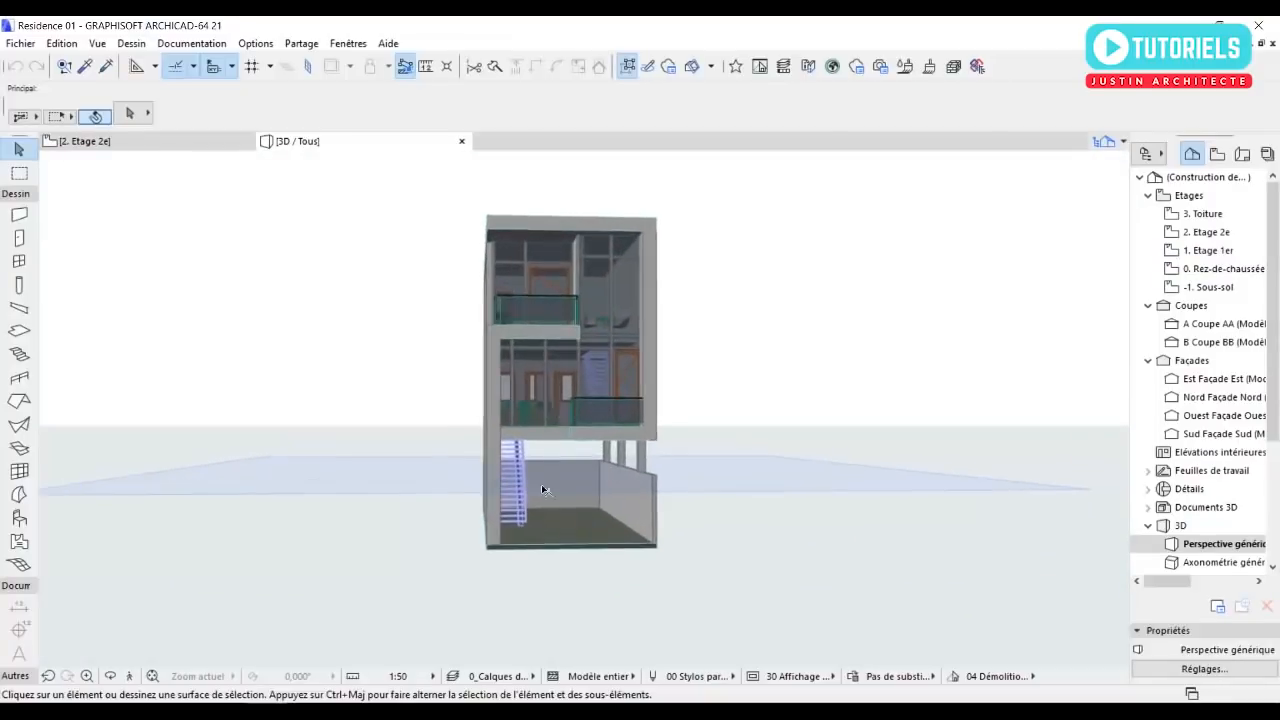